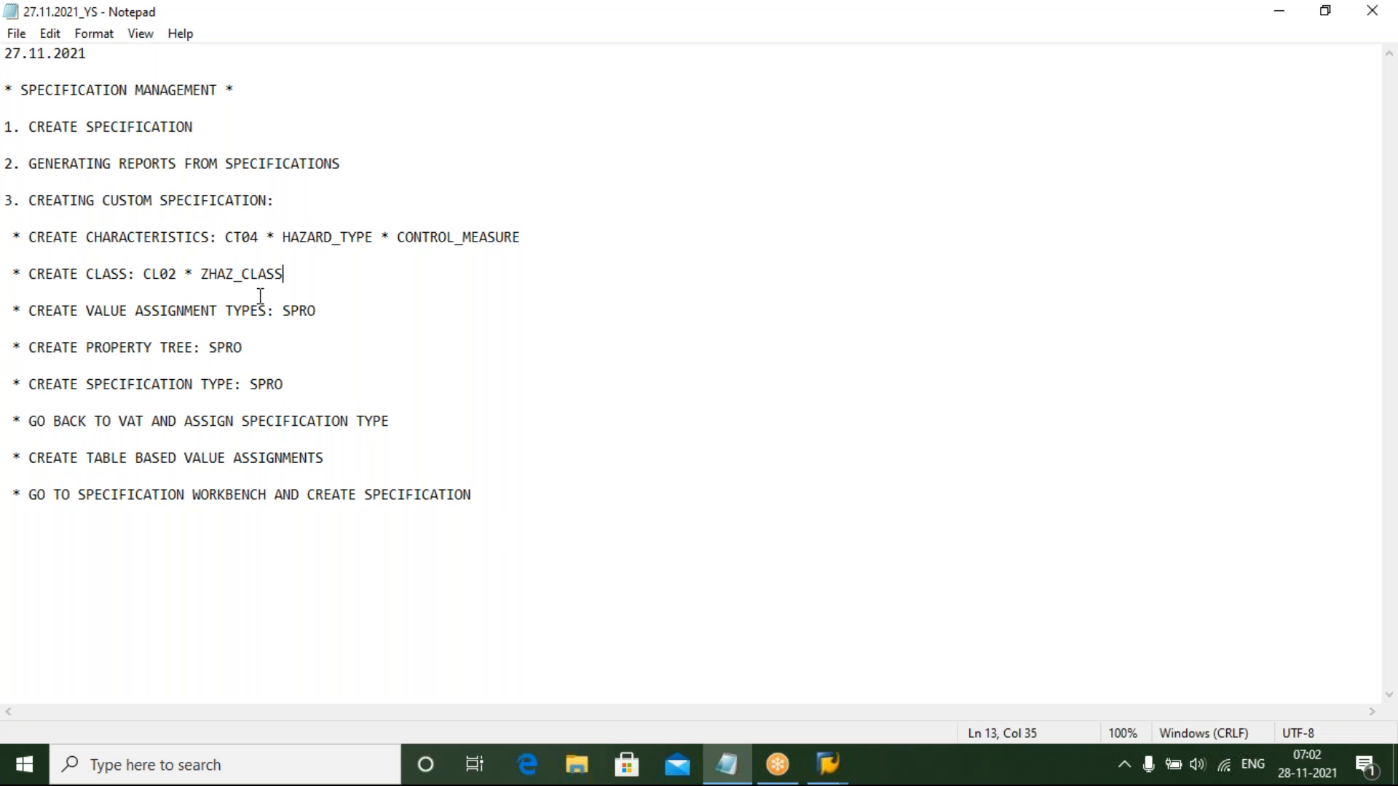
Switch to SAP Easy Access and start transaction CL02
{"action": "mouse_move", "coordinate": [828, 764]}
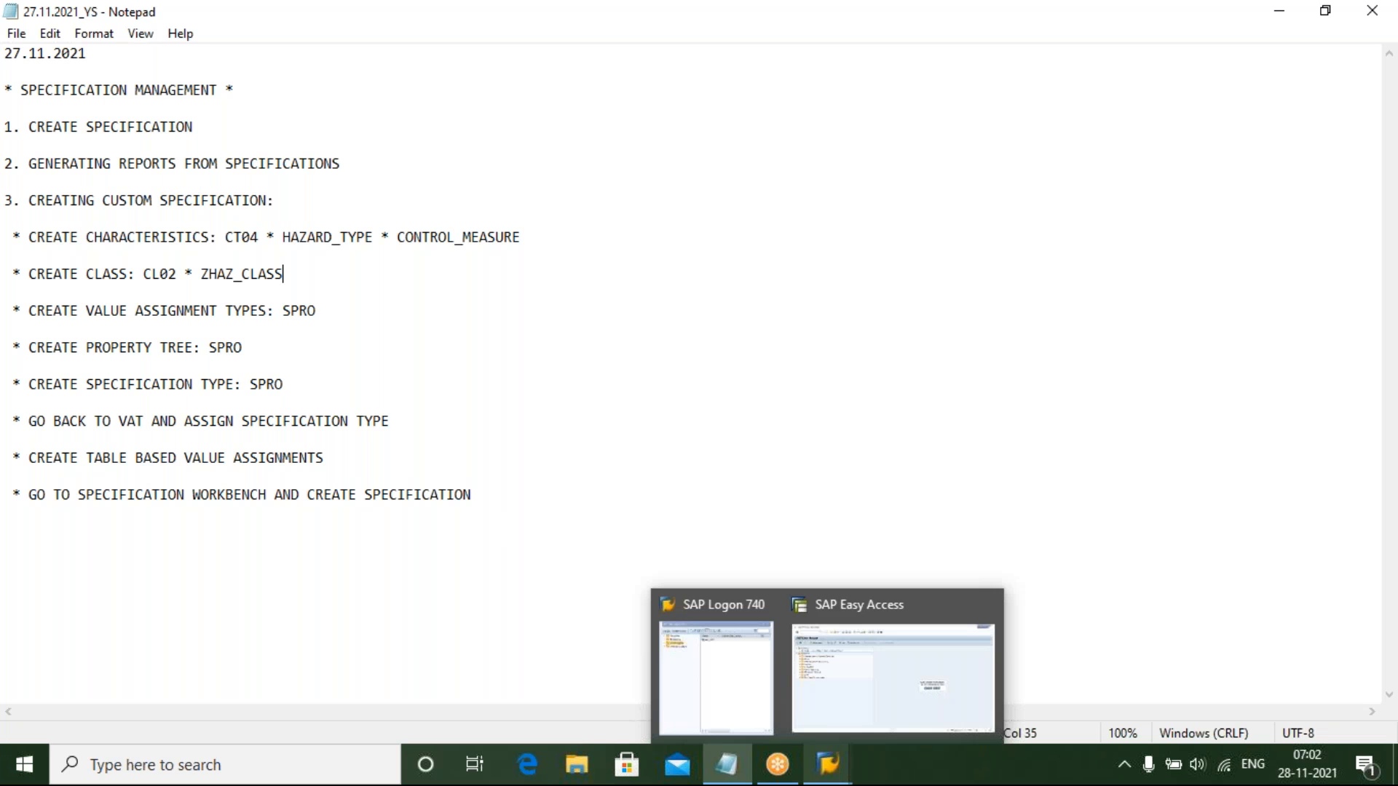
{"action": "left_click", "coordinate": [926, 693]}
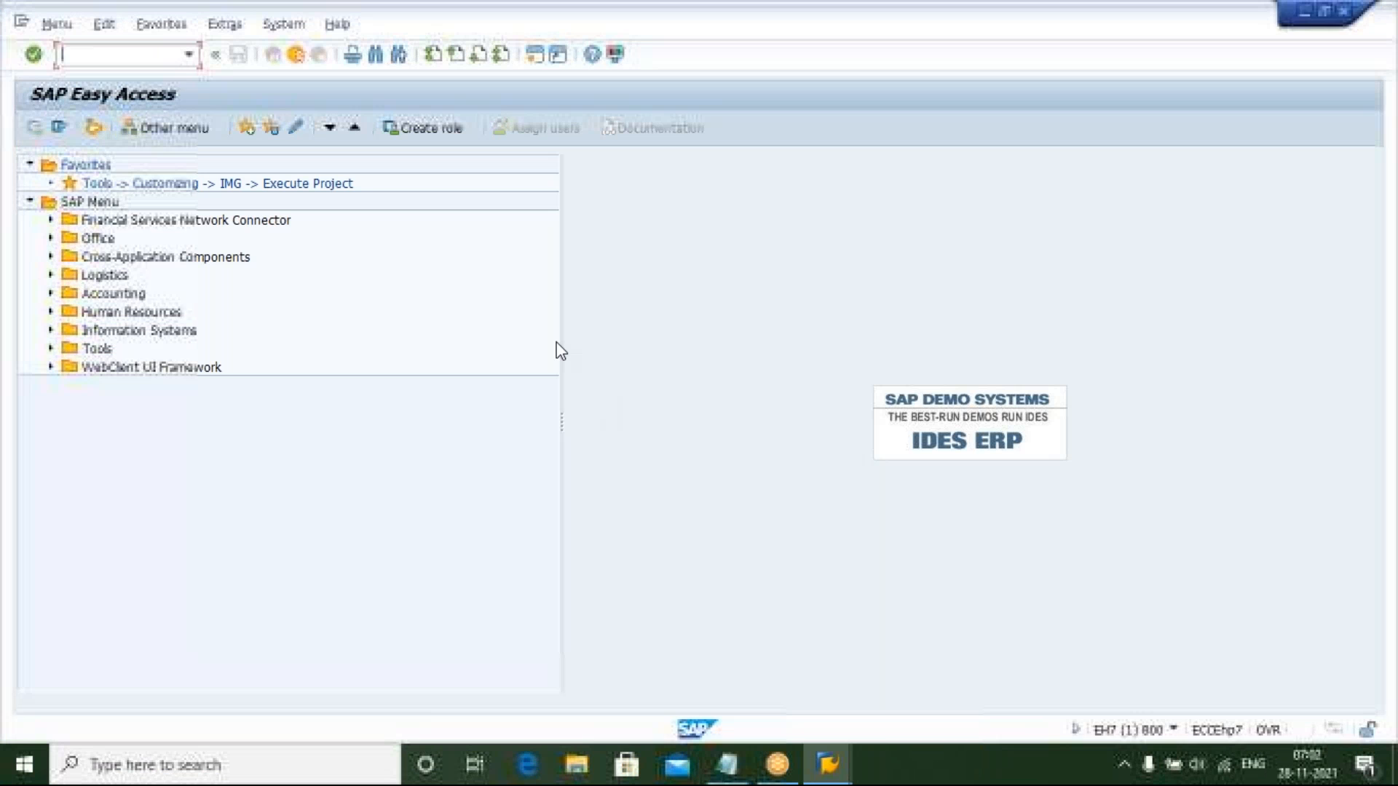
{"action": "type", "text": "CL0"}
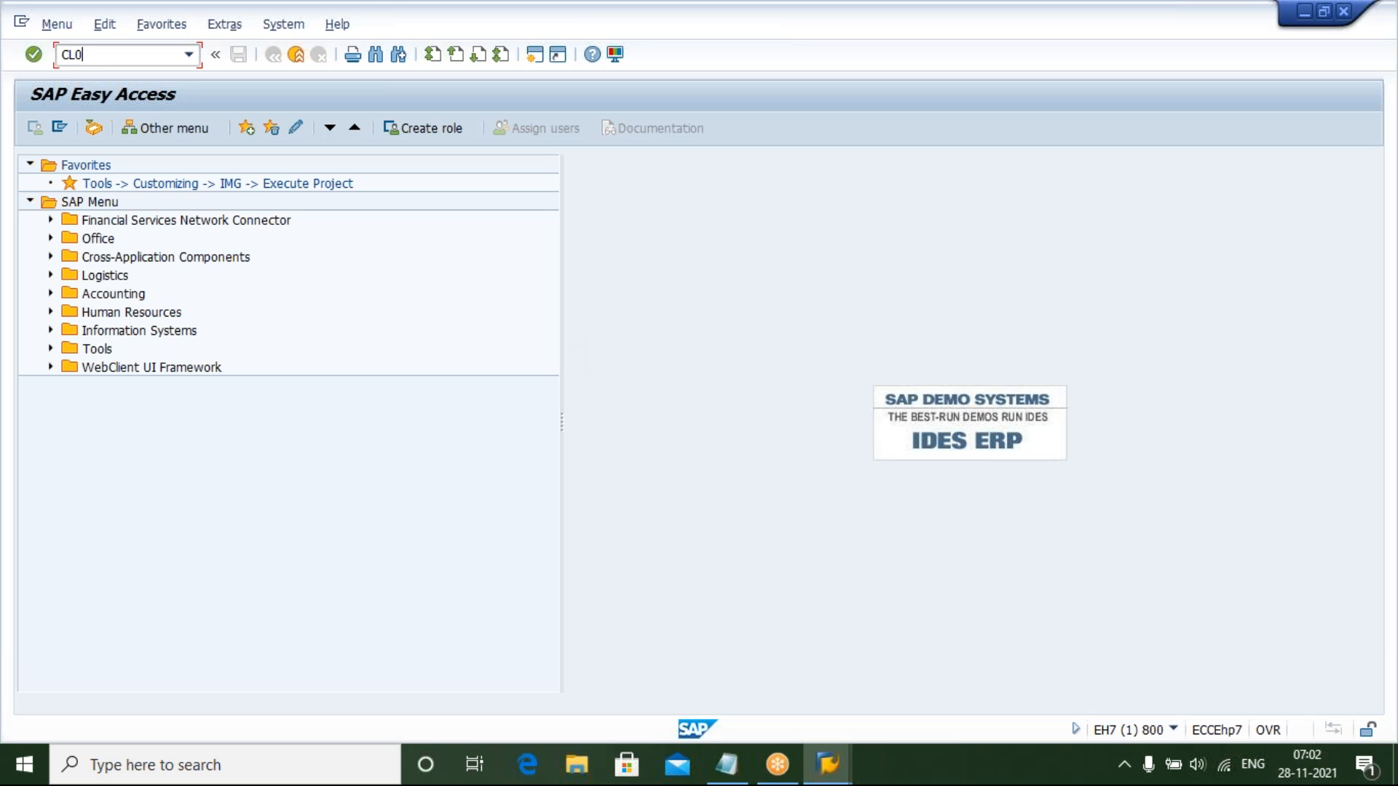
{"action": "type", "text": "2"}
{"action": "key", "text": "Return"}
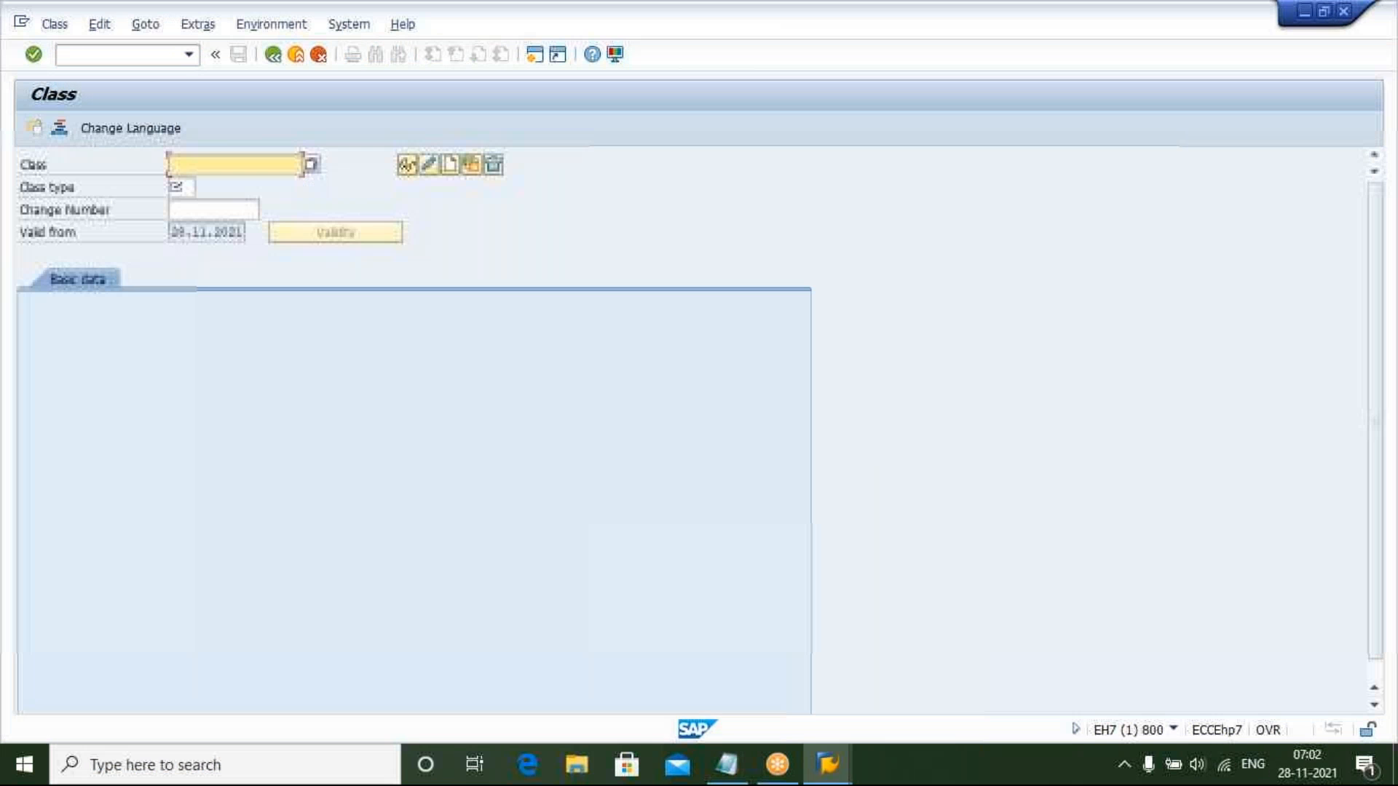
Start creating class ZHAZ_CLASS with class type 100
{"action": "type", "text": "ZH"}
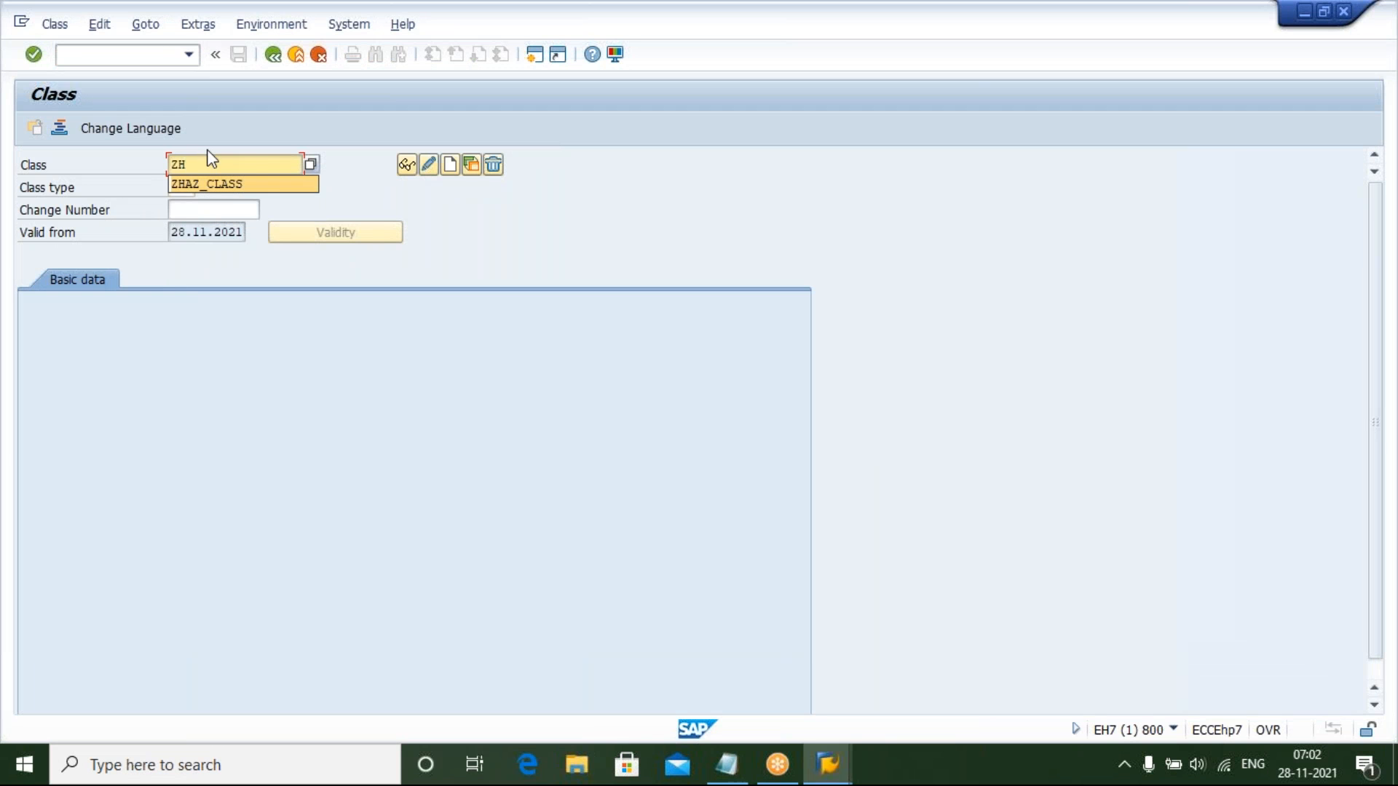
{"action": "key", "text": "Down"}
{"action": "key", "text": "Return"}
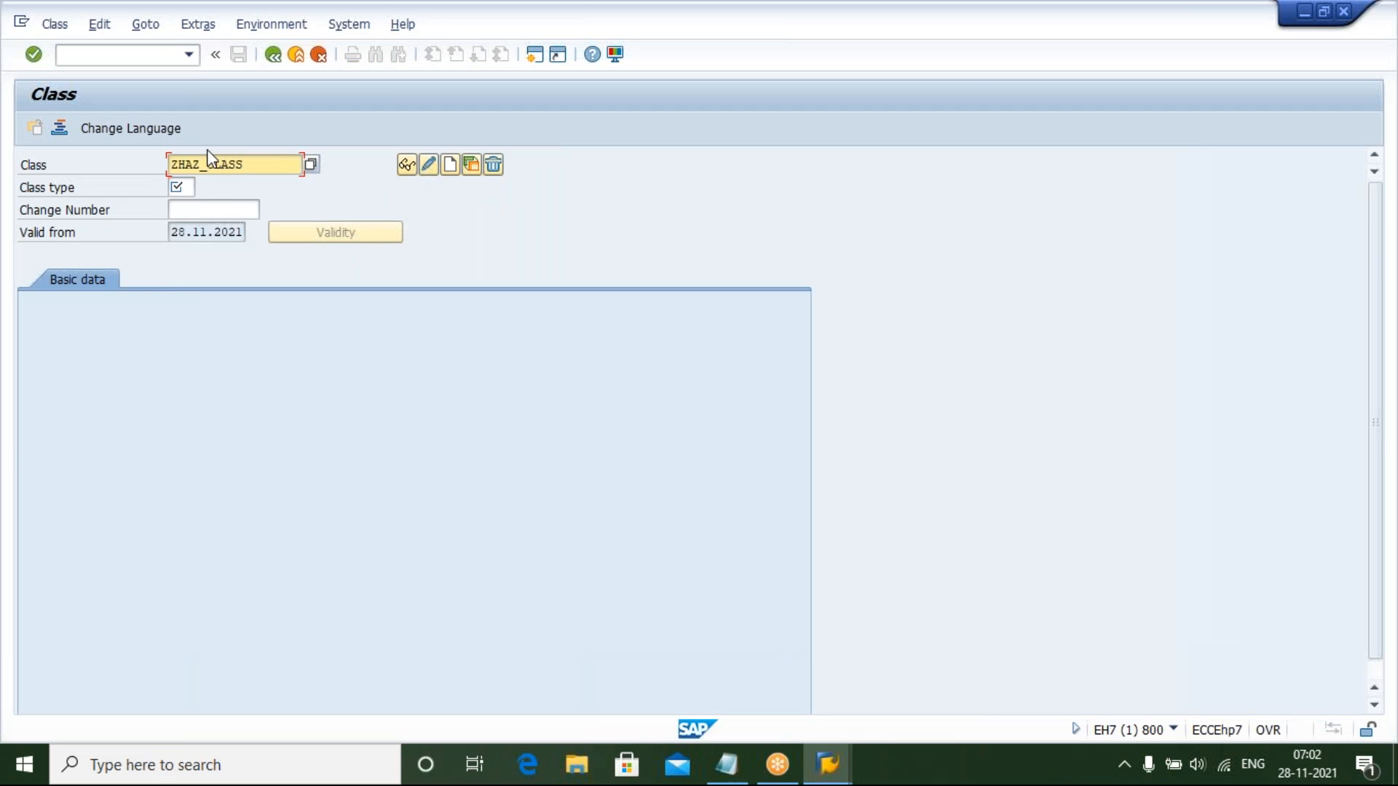
{"action": "left_click", "coordinate": [192, 182]}
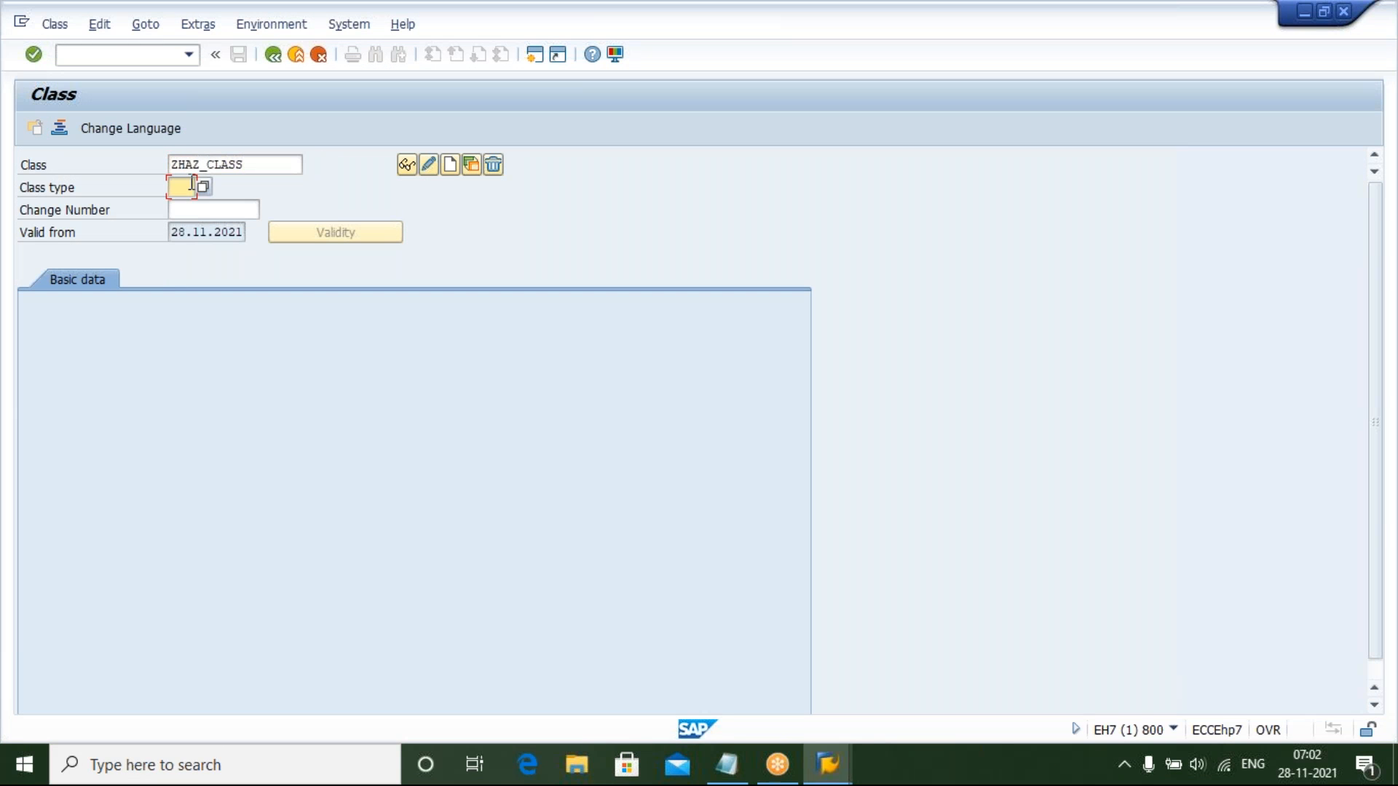
{"action": "type", "text": "100"}
{"action": "left_click", "coordinate": [408, 163]}
{"action": "left_click", "coordinate": [451, 165]}
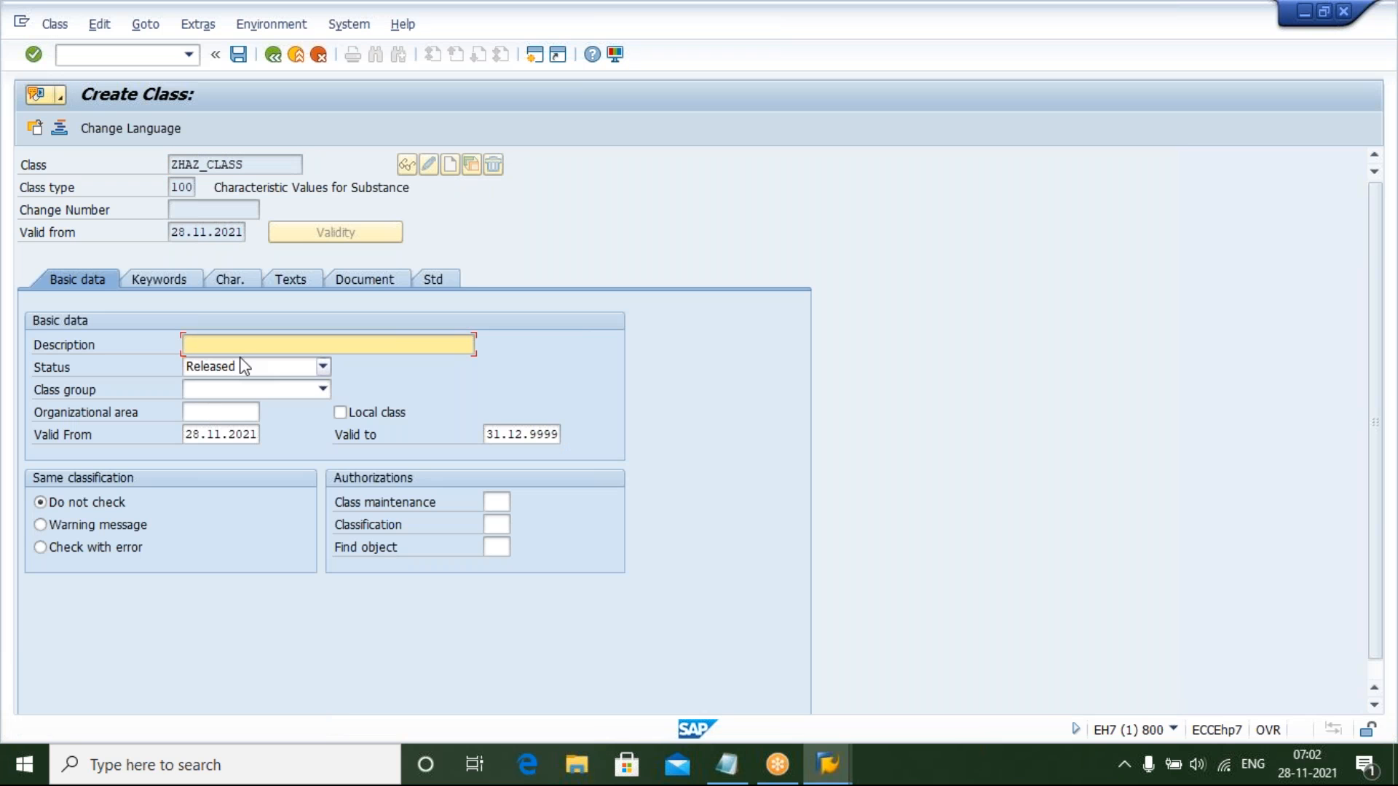
Enter HAZARD CLASS as the class description
{"action": "type", "text": "H"}
{"action": "key", "text": "Down"}
{"action": "key", "text": "Return"}
{"action": "key", "text": "Tab"}
{"action": "key", "text": "Tab"}
{"action": "key", "text": "Tab"}
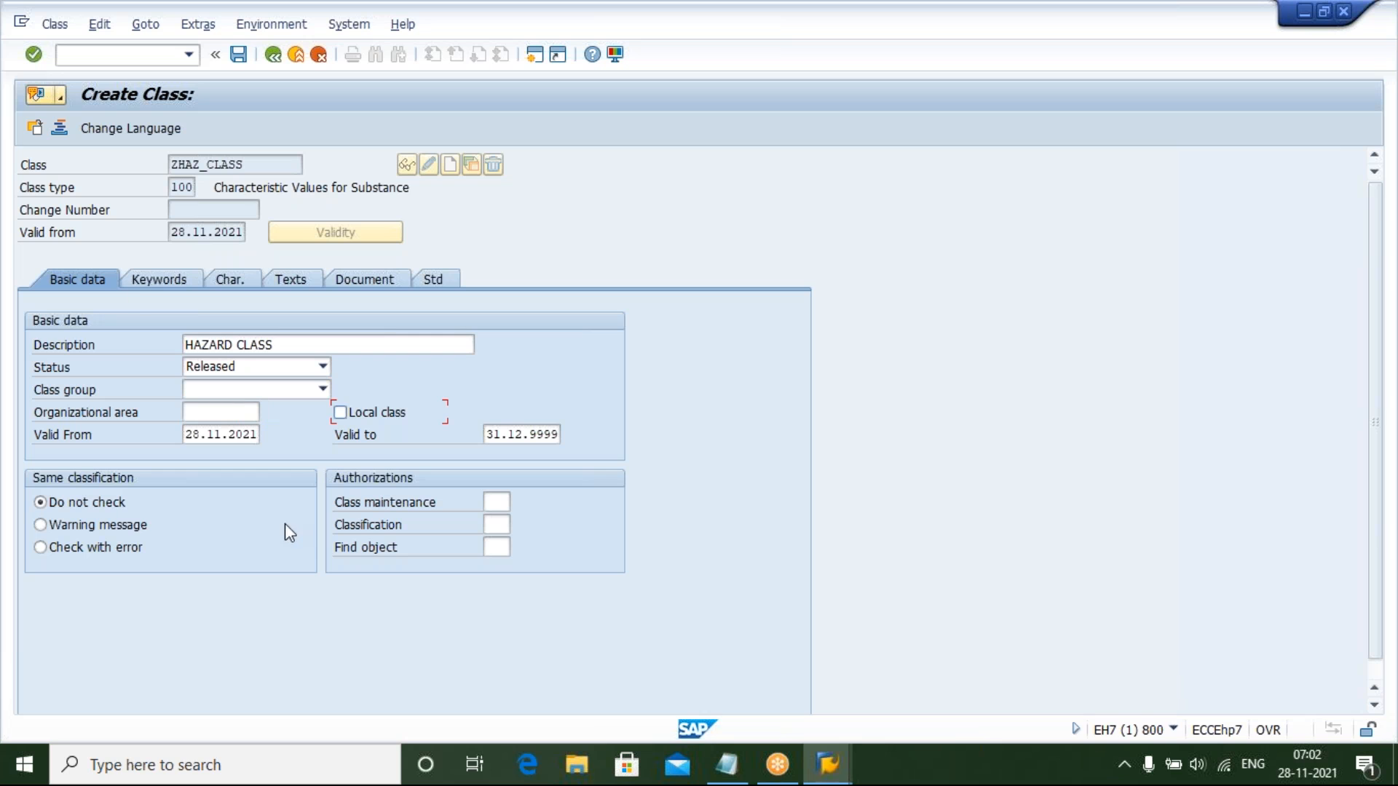
Add the keyword HAZARD to the class
{"action": "left_click", "coordinate": [146, 278]}
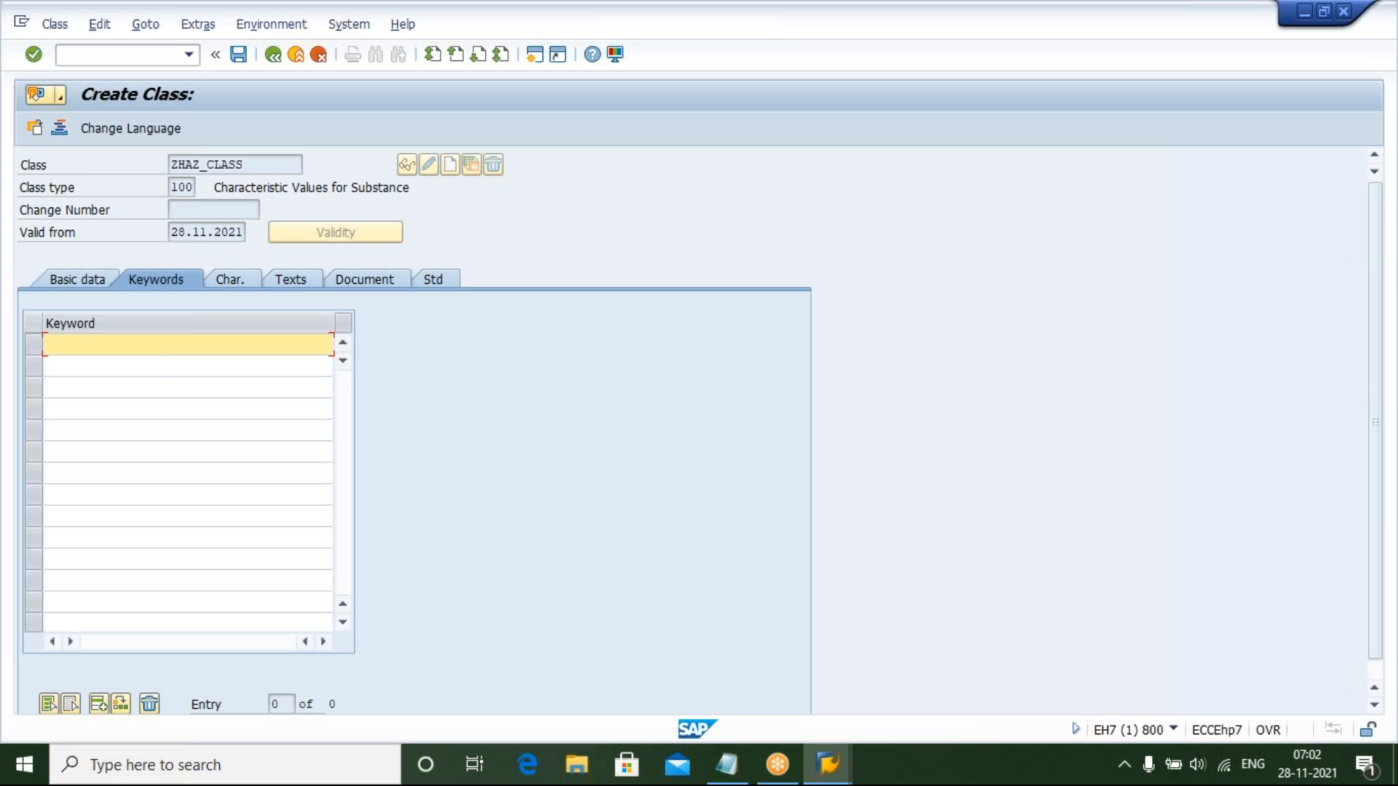
{"action": "type", "text": "HAZARD"}
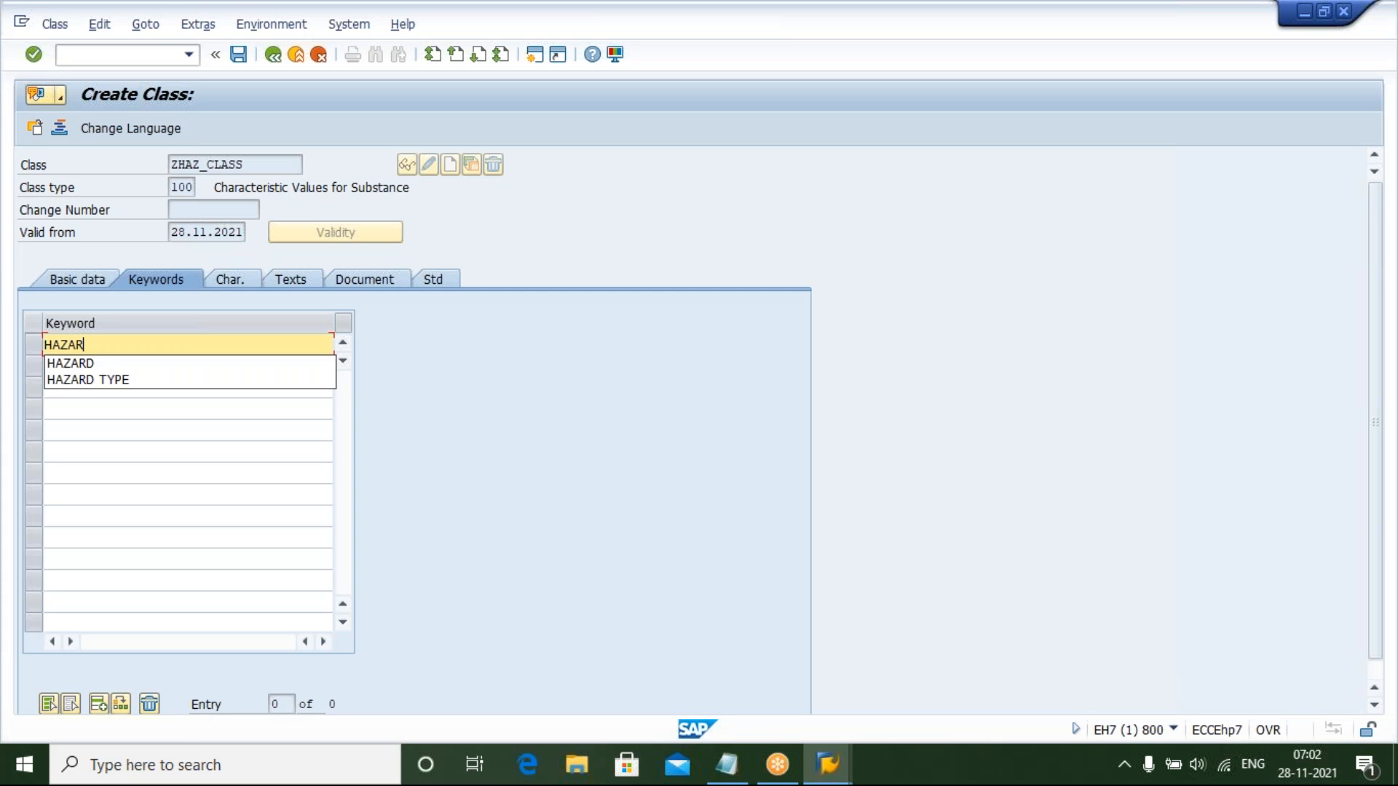
Try to assign characteristic HAZARD_TYPE to the class and dismiss the creation prompt
{"action": "left_click", "coordinate": [218, 279]}
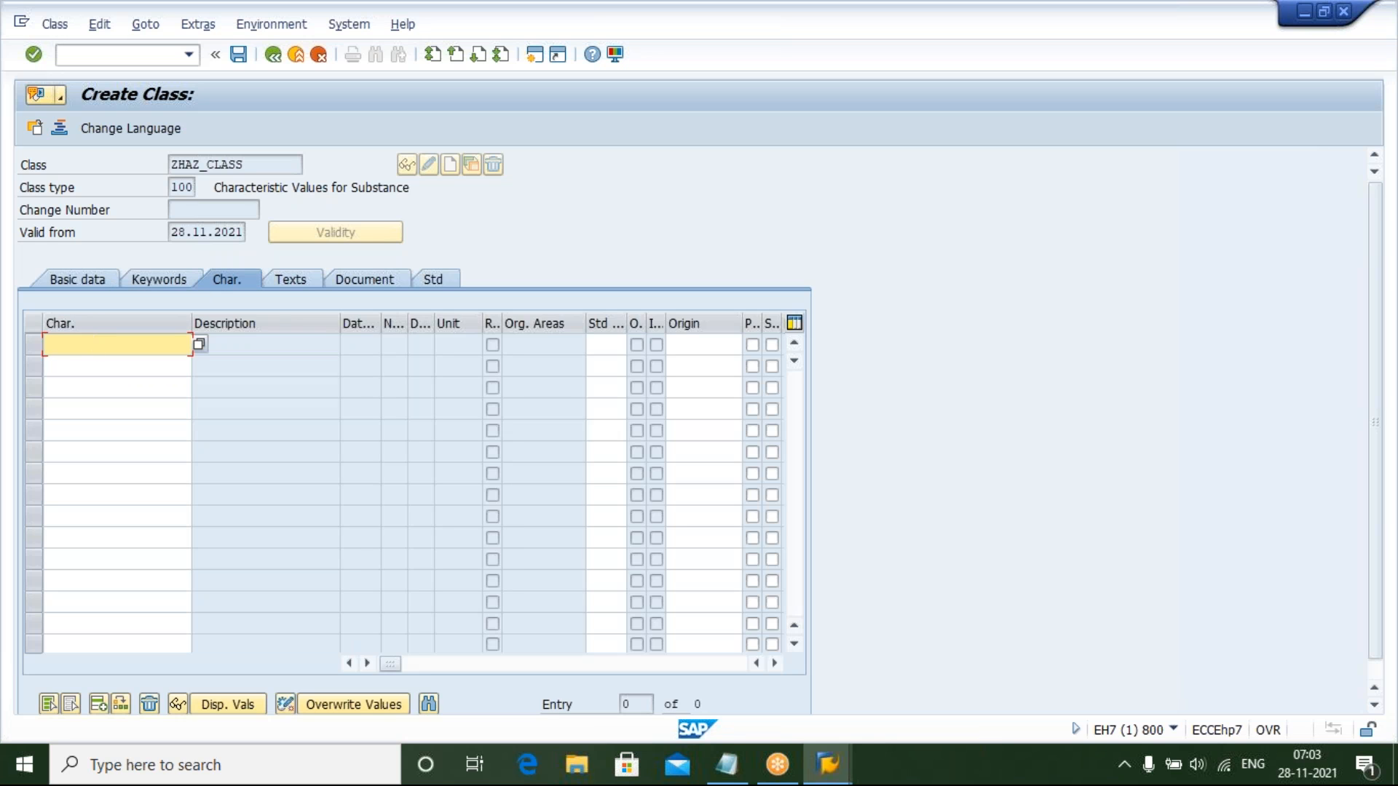
{"action": "mouse_move", "coordinate": [726, 765]}
{"action": "mouse_move", "coordinate": [741, 670]}
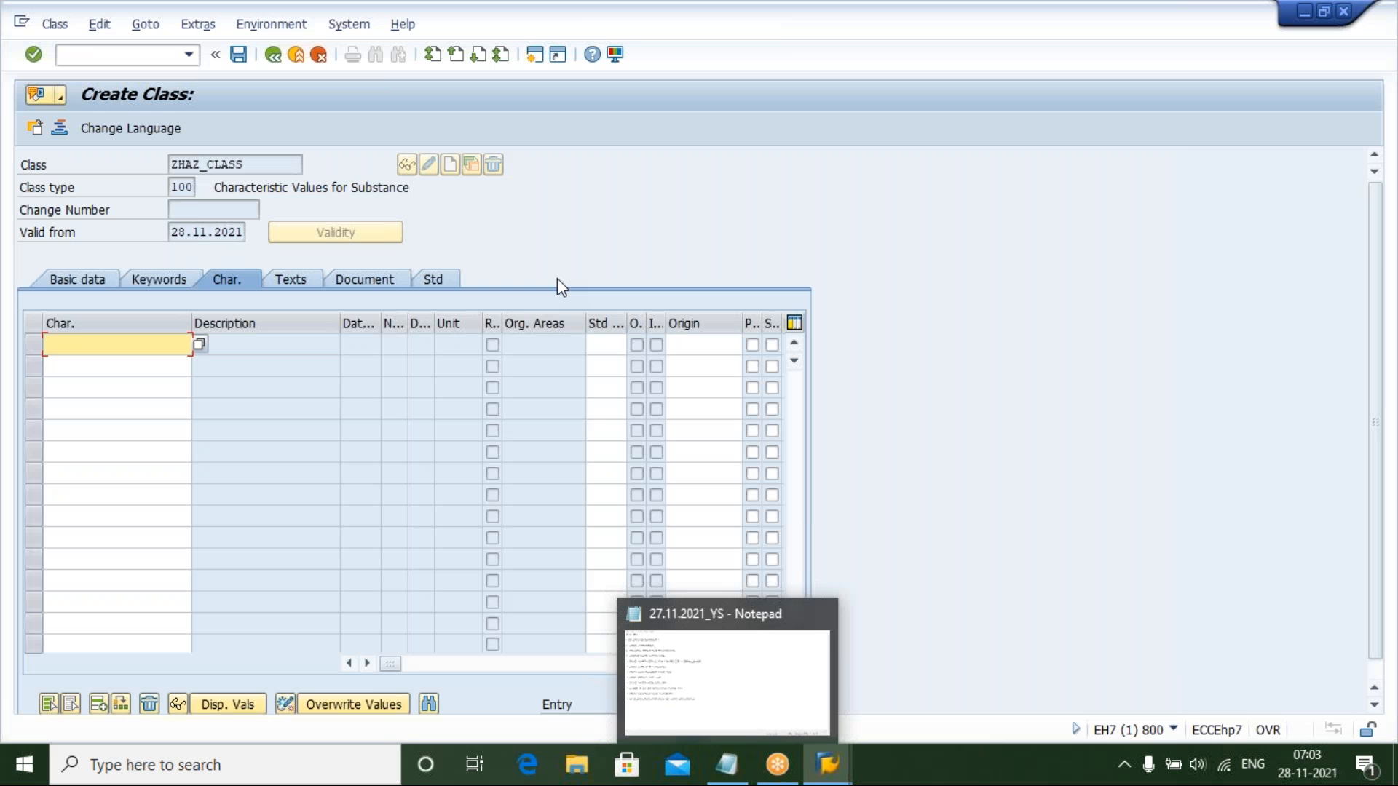
{"action": "type", "text": "HAZARD_TYPE"}
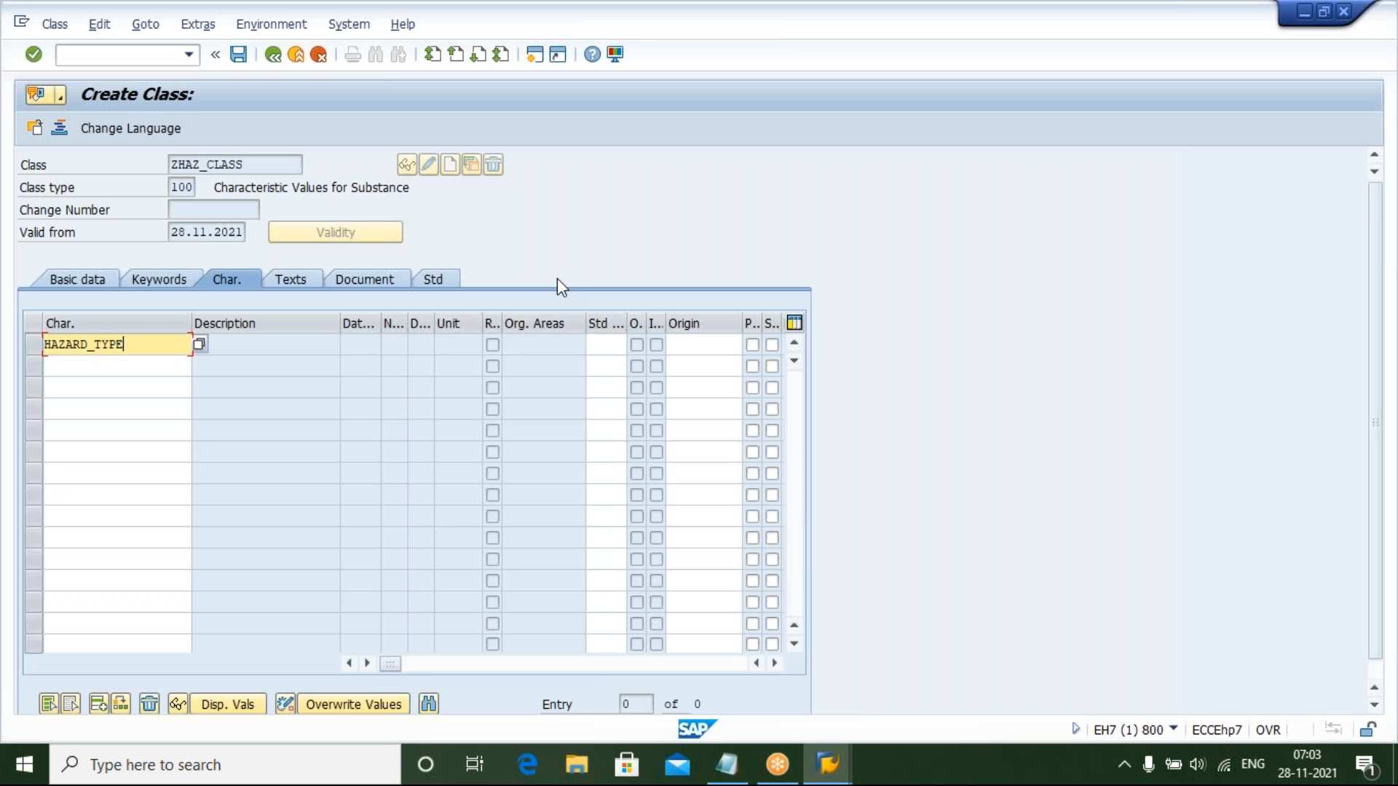
{"action": "key", "text": "Return"}
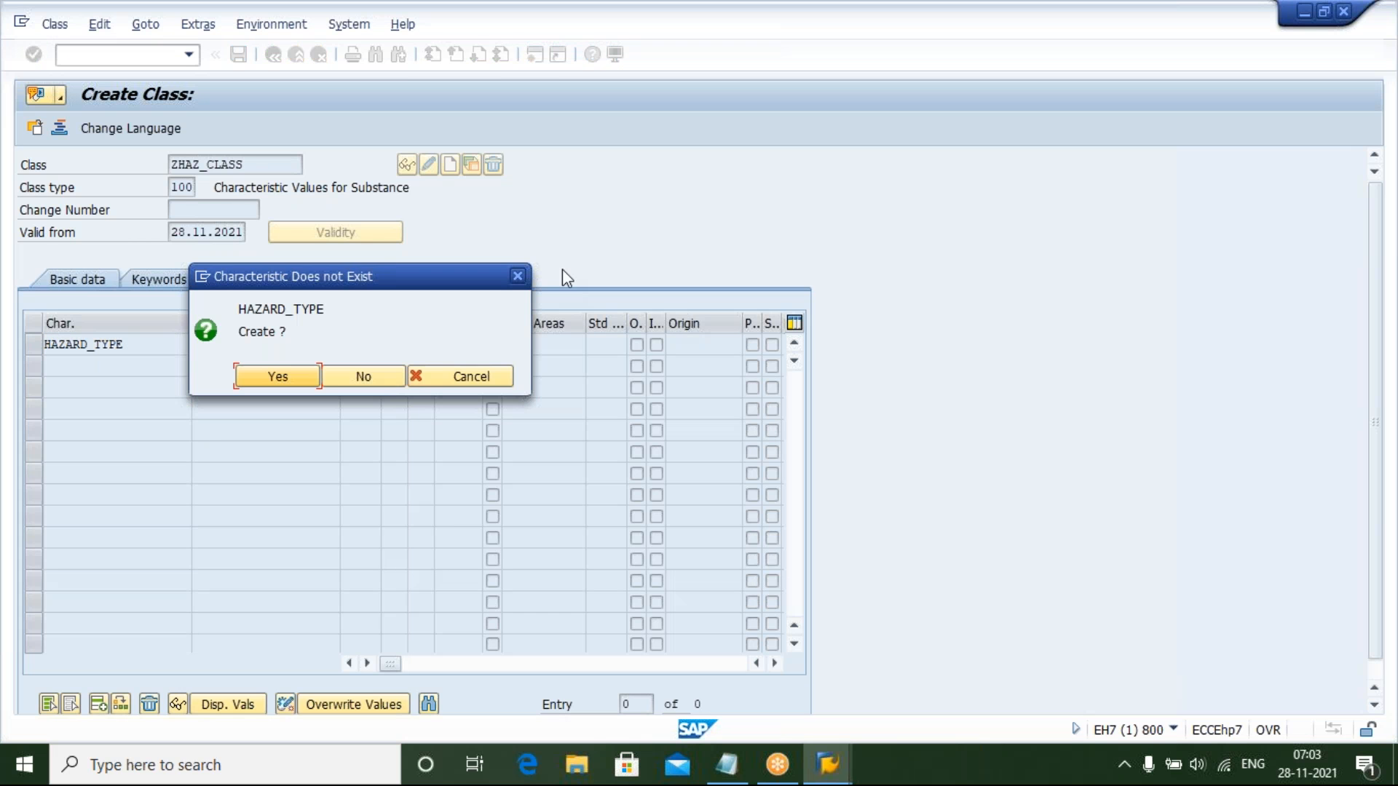
{"action": "left_click", "coordinate": [518, 281]}
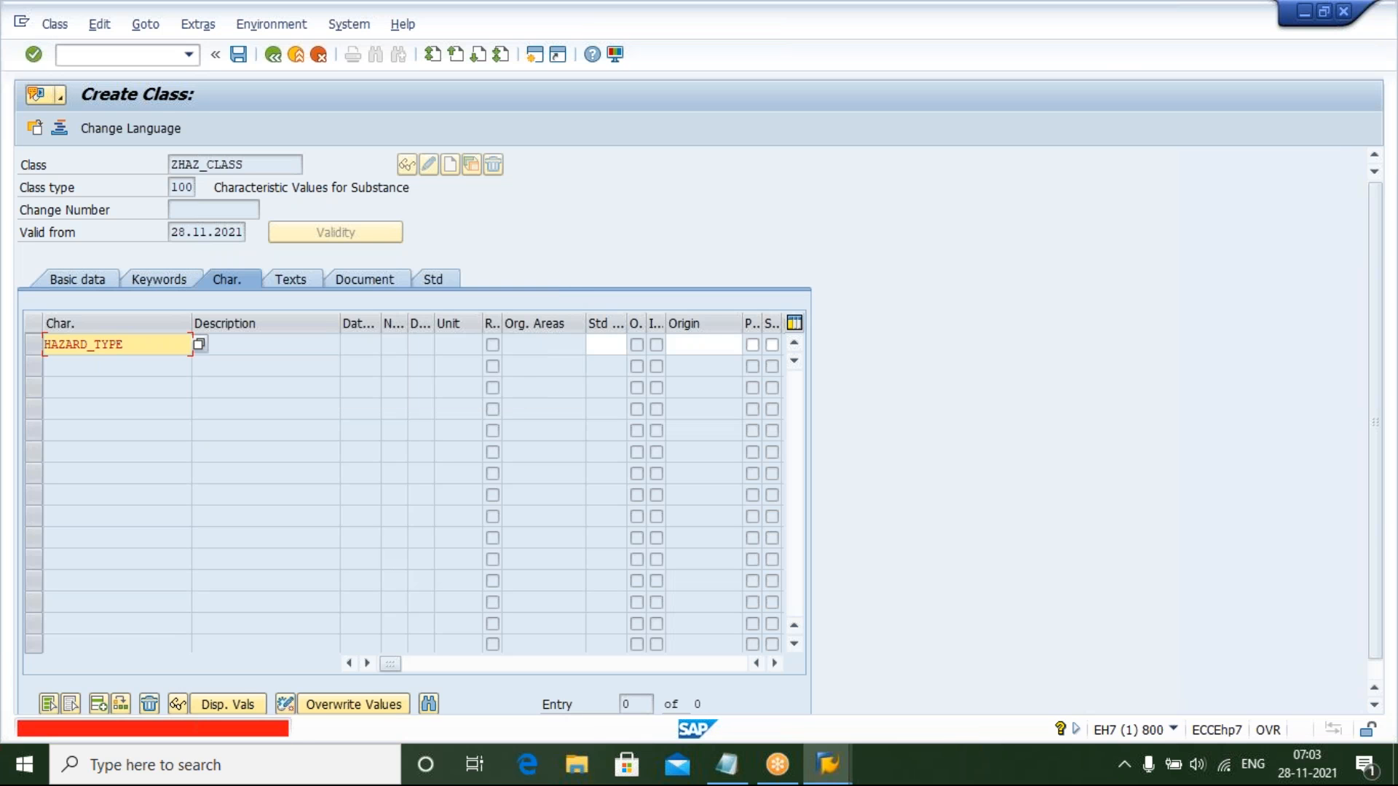
Check the notes and clear the HAZARD_TYPE entry from the class's characteristics list
{"action": "left_click", "coordinate": [728, 766]}
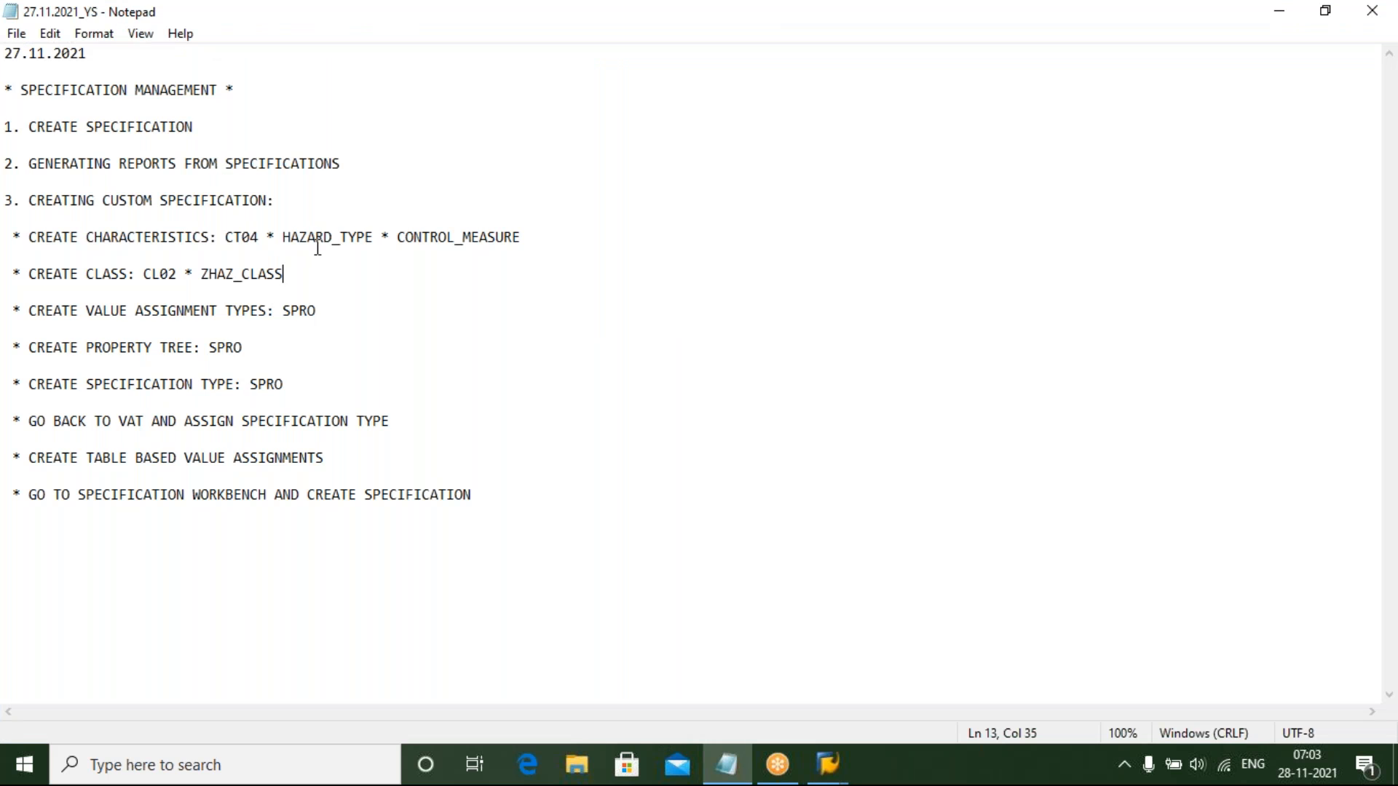
{"action": "left_click", "coordinate": [728, 766]}
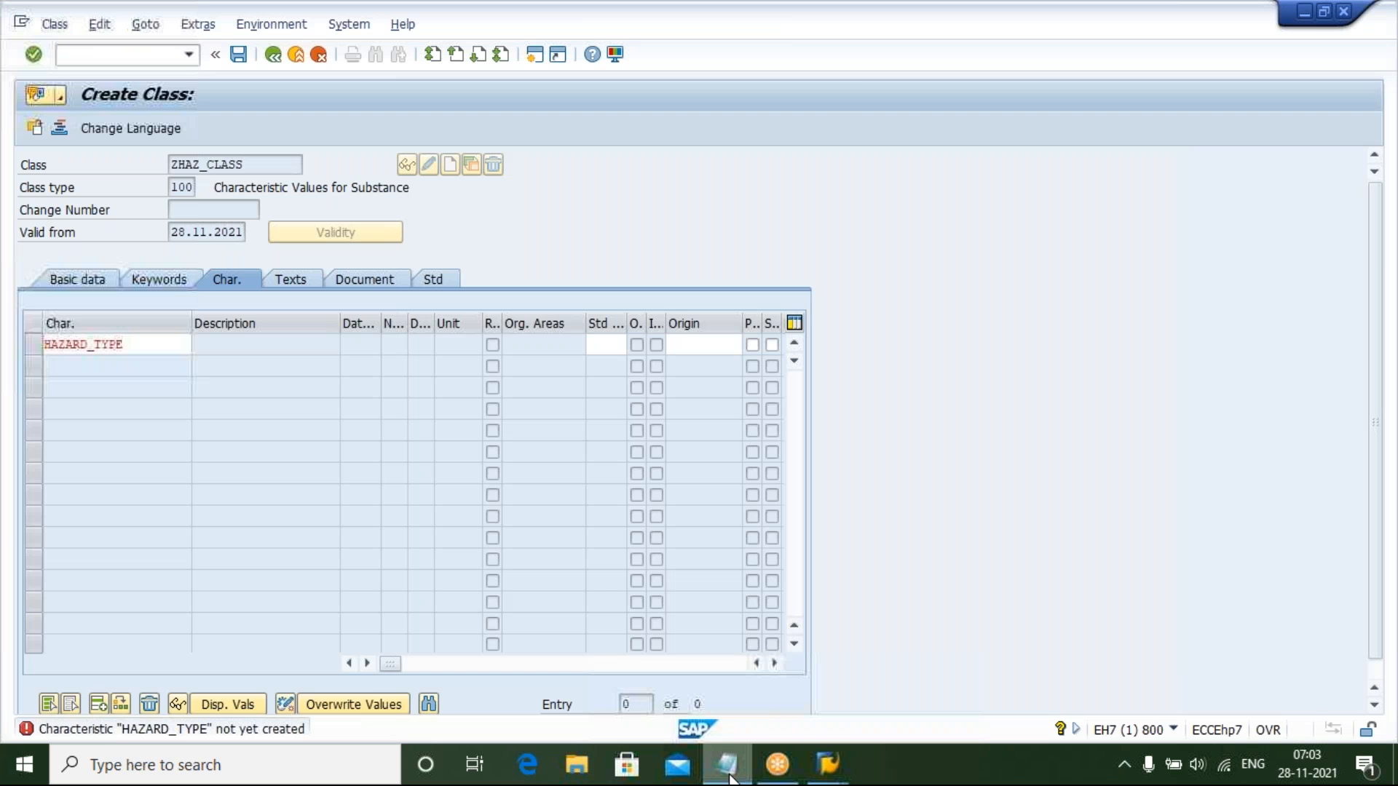
{"action": "left_click", "coordinate": [157, 350]}
{"action": "key", "text": "BackSpace"}
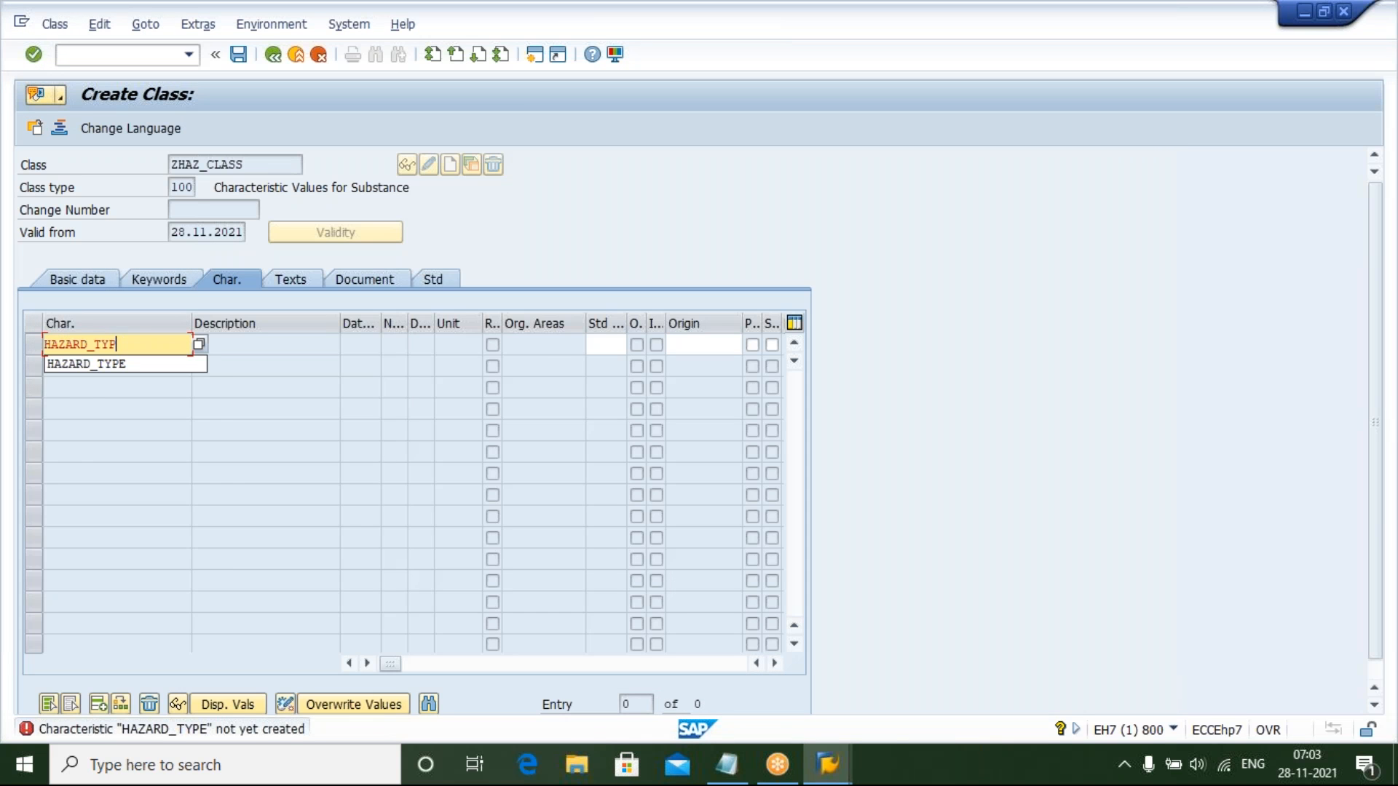
{"action": "key", "text": "BackSpace"}
{"action": "key", "text": "BackSpace"}
{"action": "key", "text": "BackSpace"}
{"action": "key", "text": "BackSpace"}
{"action": "key", "text": "BackSpace"}
{"action": "key", "text": "BackSpace"}
{"action": "key", "text": "BackSpace"}
{"action": "key", "text": "BackSpace"}
{"action": "key", "text": "BackSpace"}
{"action": "key", "text": "BackSpace"}
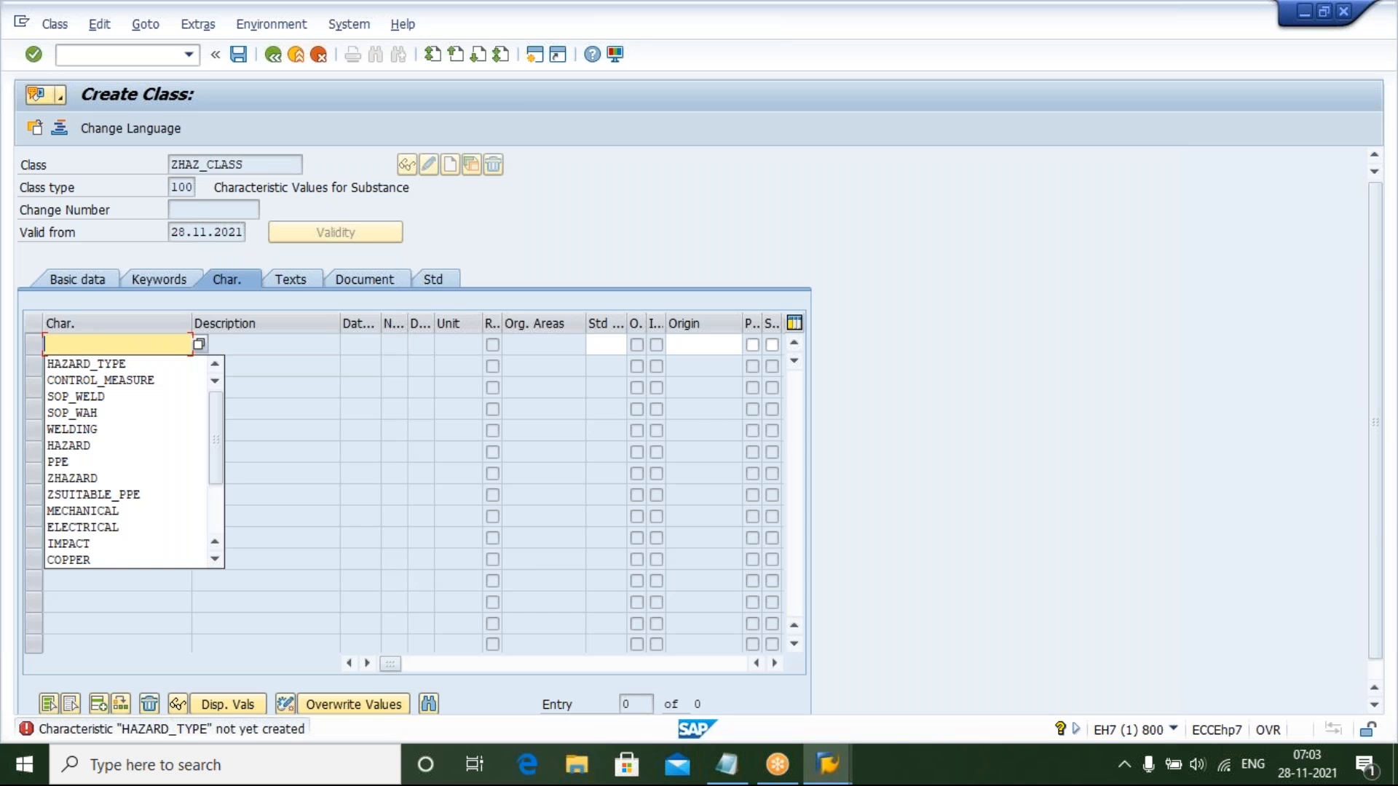
Open a new session and start transaction CT04
{"action": "left_click", "coordinate": [535, 64]}
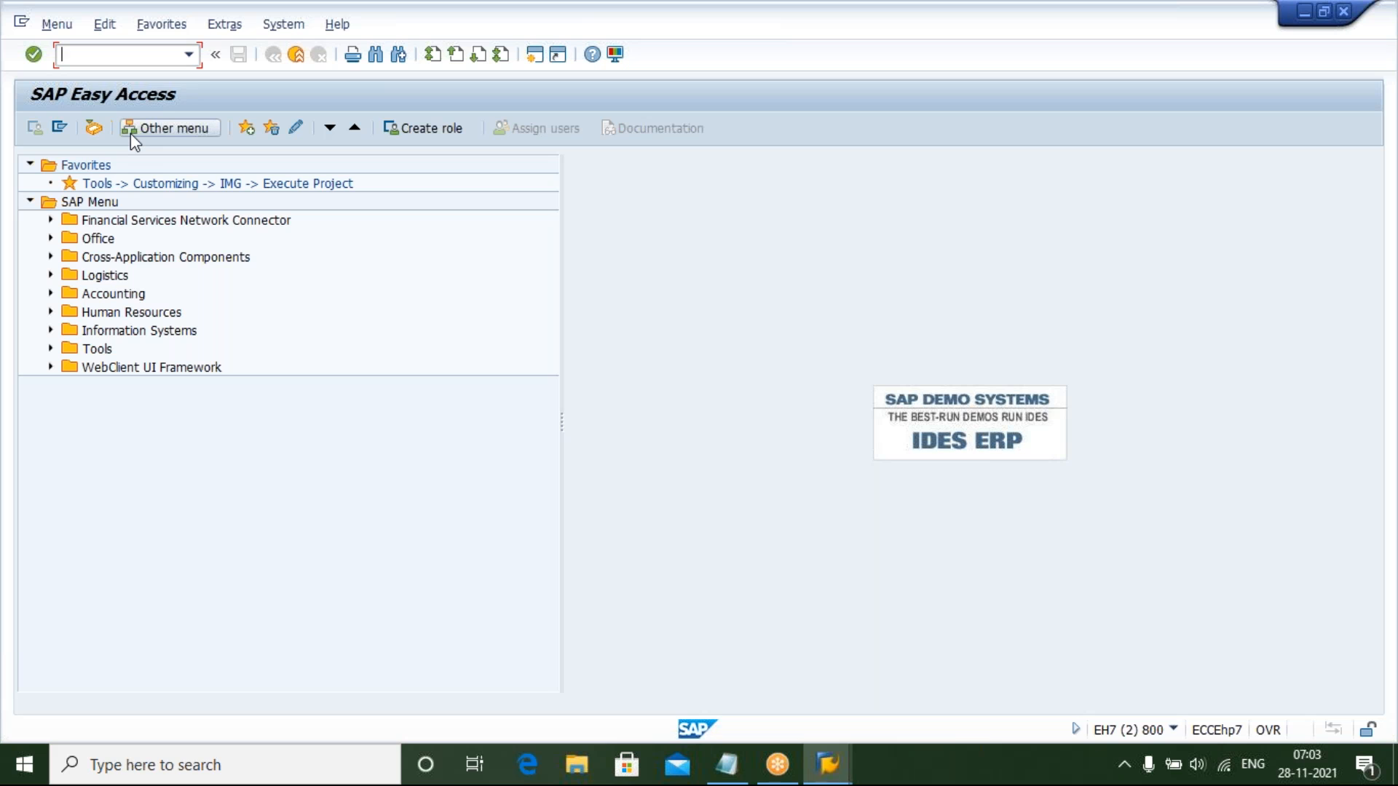
{"action": "type", "text": "CT04"}
{"action": "key", "text": "Return"}
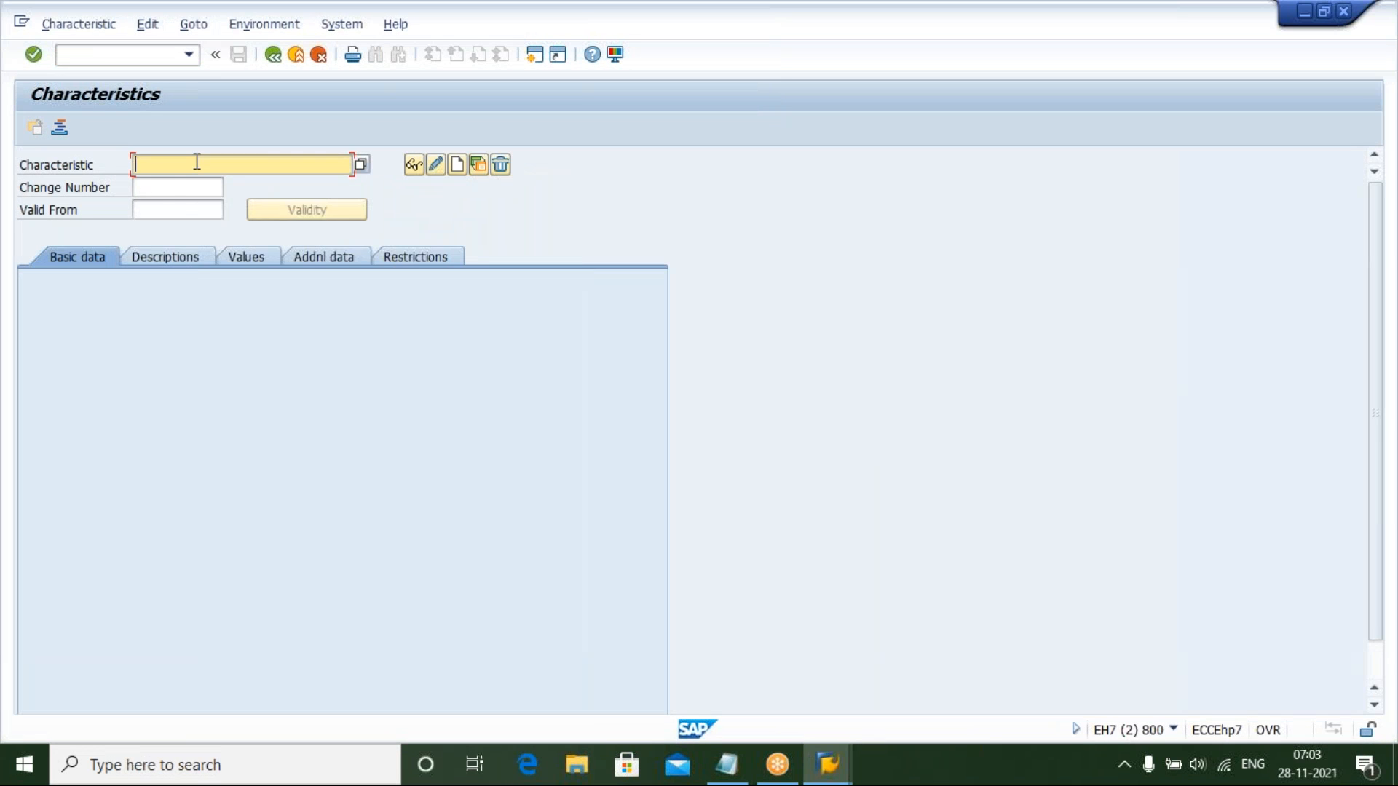
Try to display characteristic HAZARD_TYPE
{"action": "type", "text": "Z"}
{"action": "key", "text": "BackSpace"}
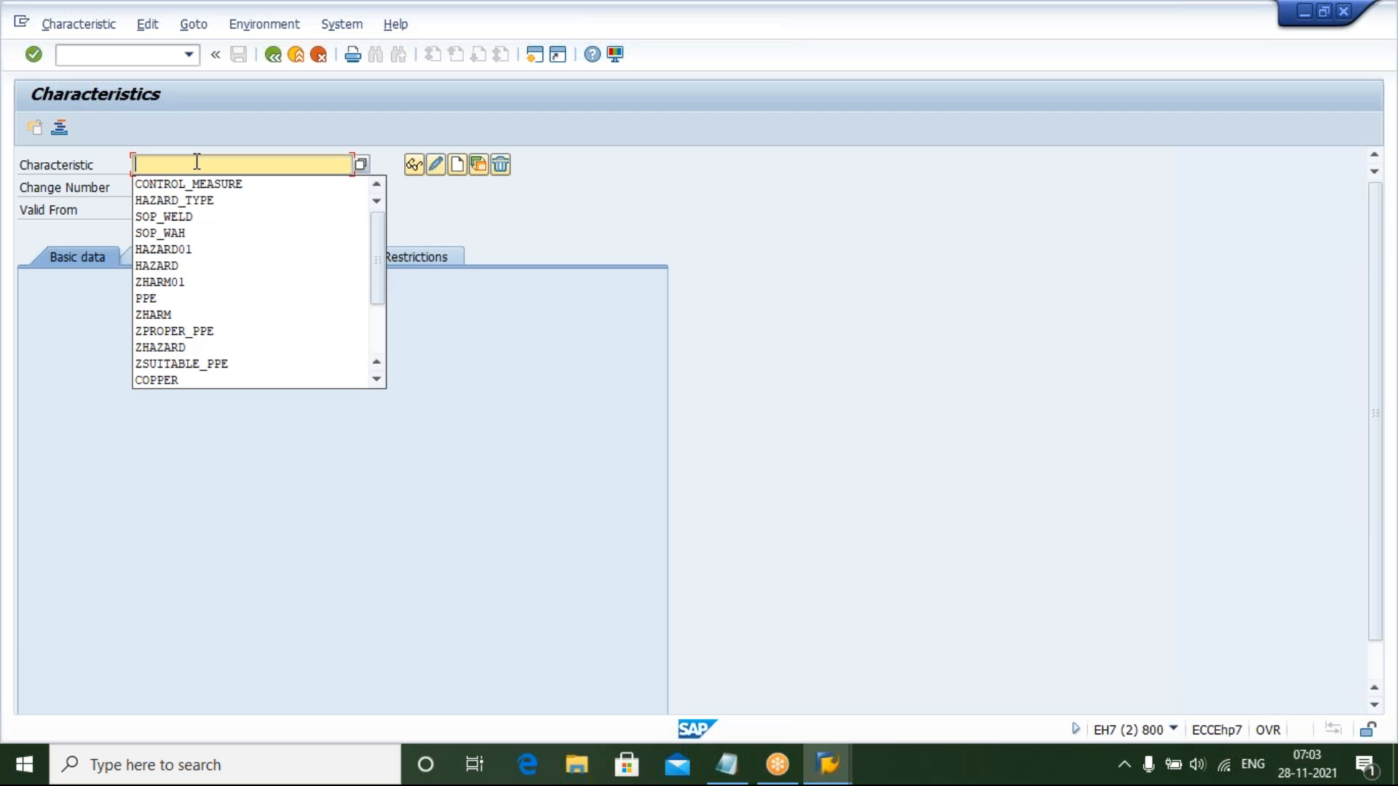
{"action": "key", "text": "Down"}
{"action": "key", "text": "Down"}
{"action": "key", "text": "Return"}
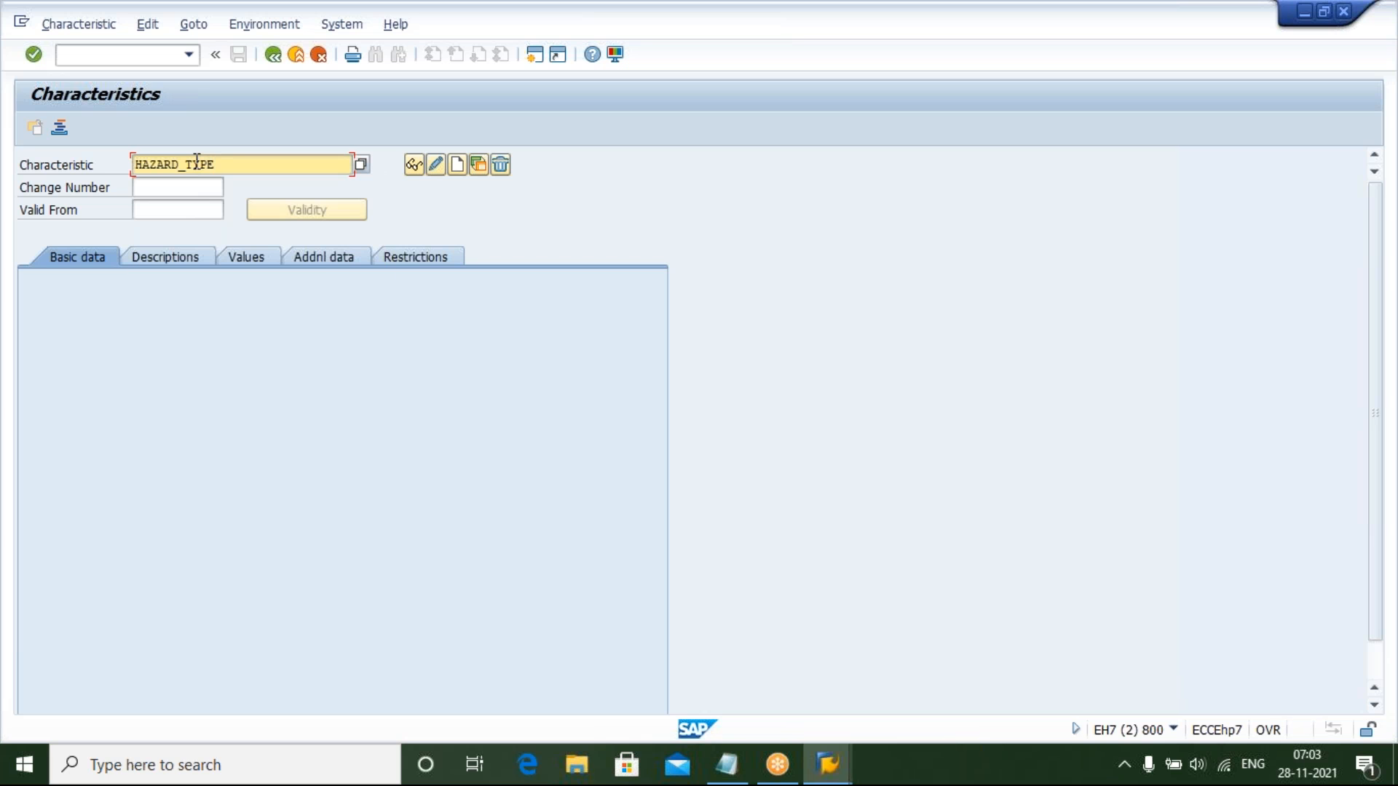
{"action": "left_click", "coordinate": [414, 166]}
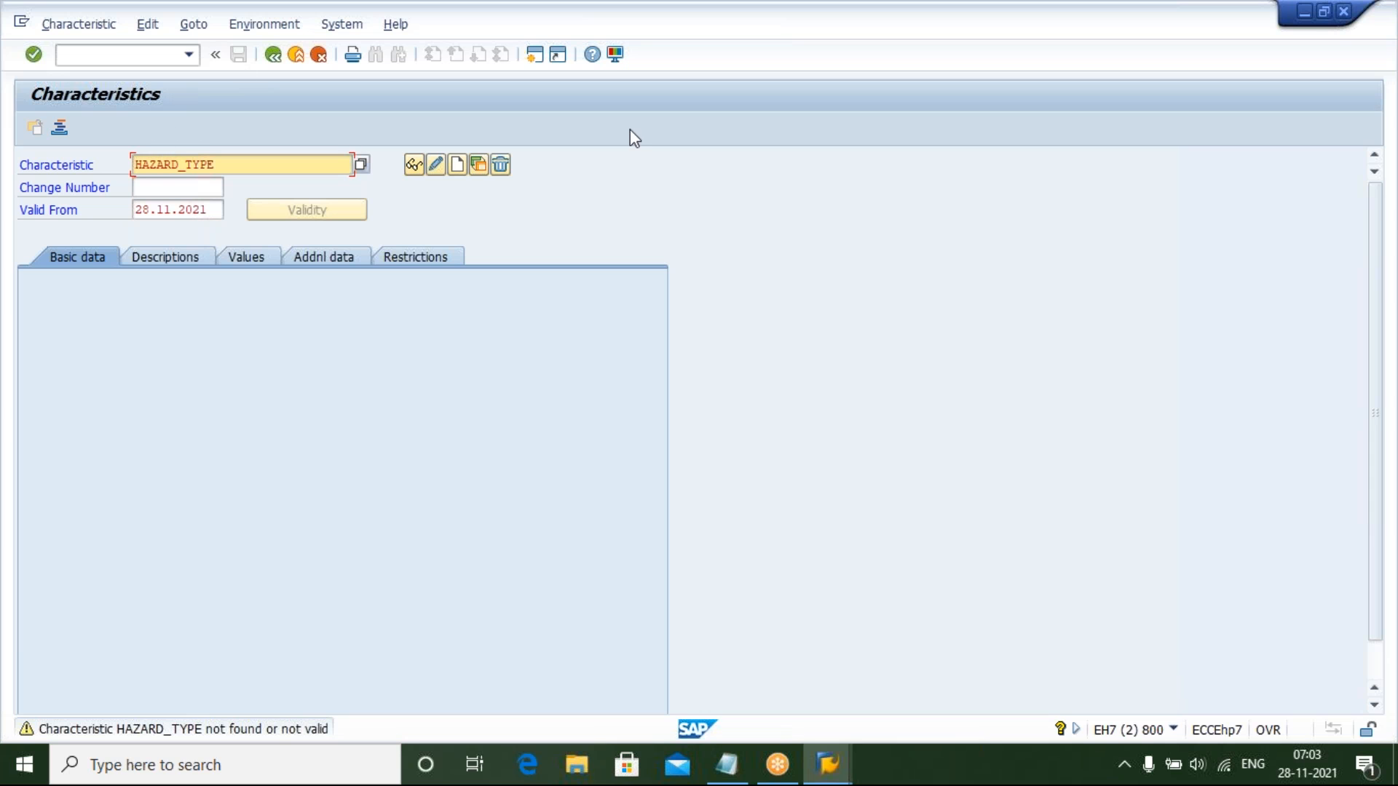
Close both sessions and log off without saving
{"action": "left_click", "coordinate": [1343, 13]}
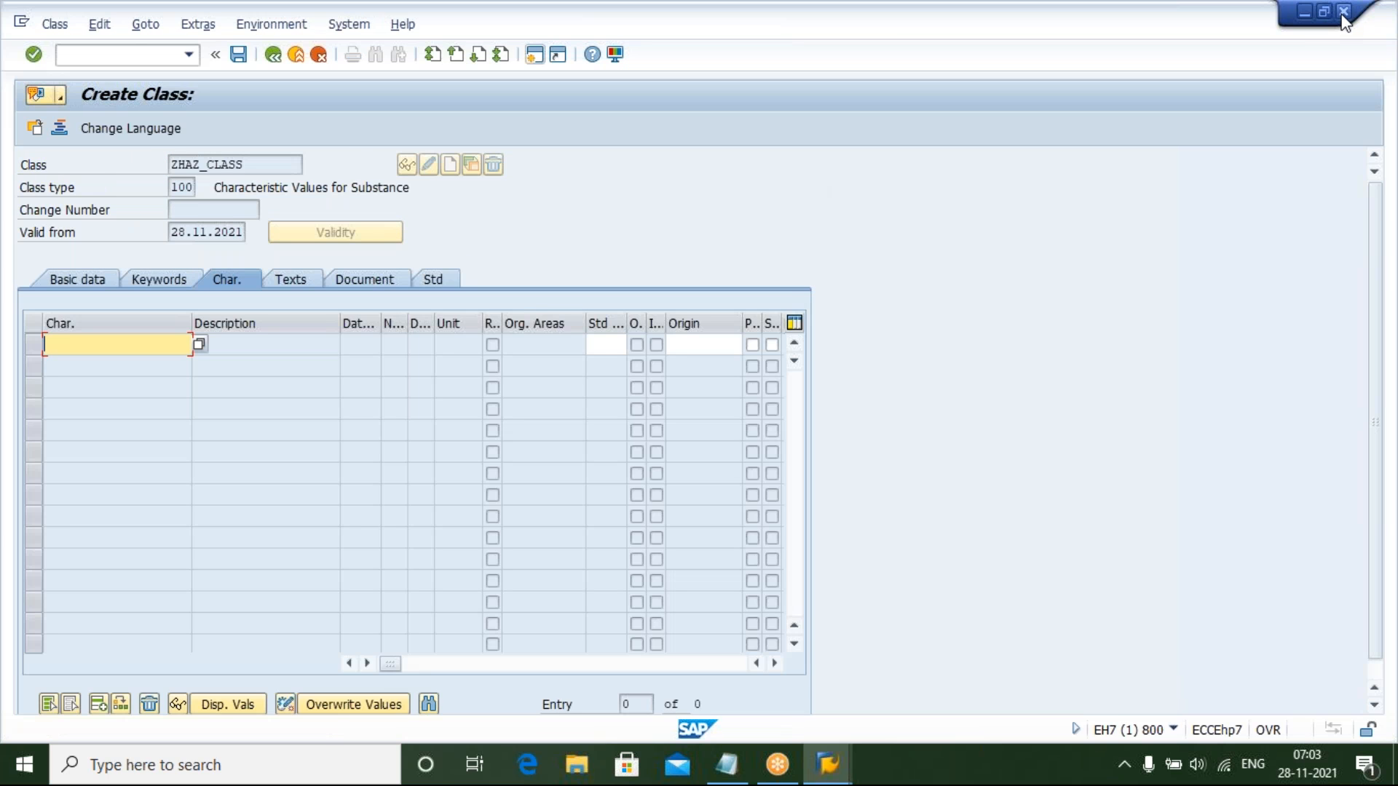
{"action": "left_click", "coordinate": [1343, 14]}
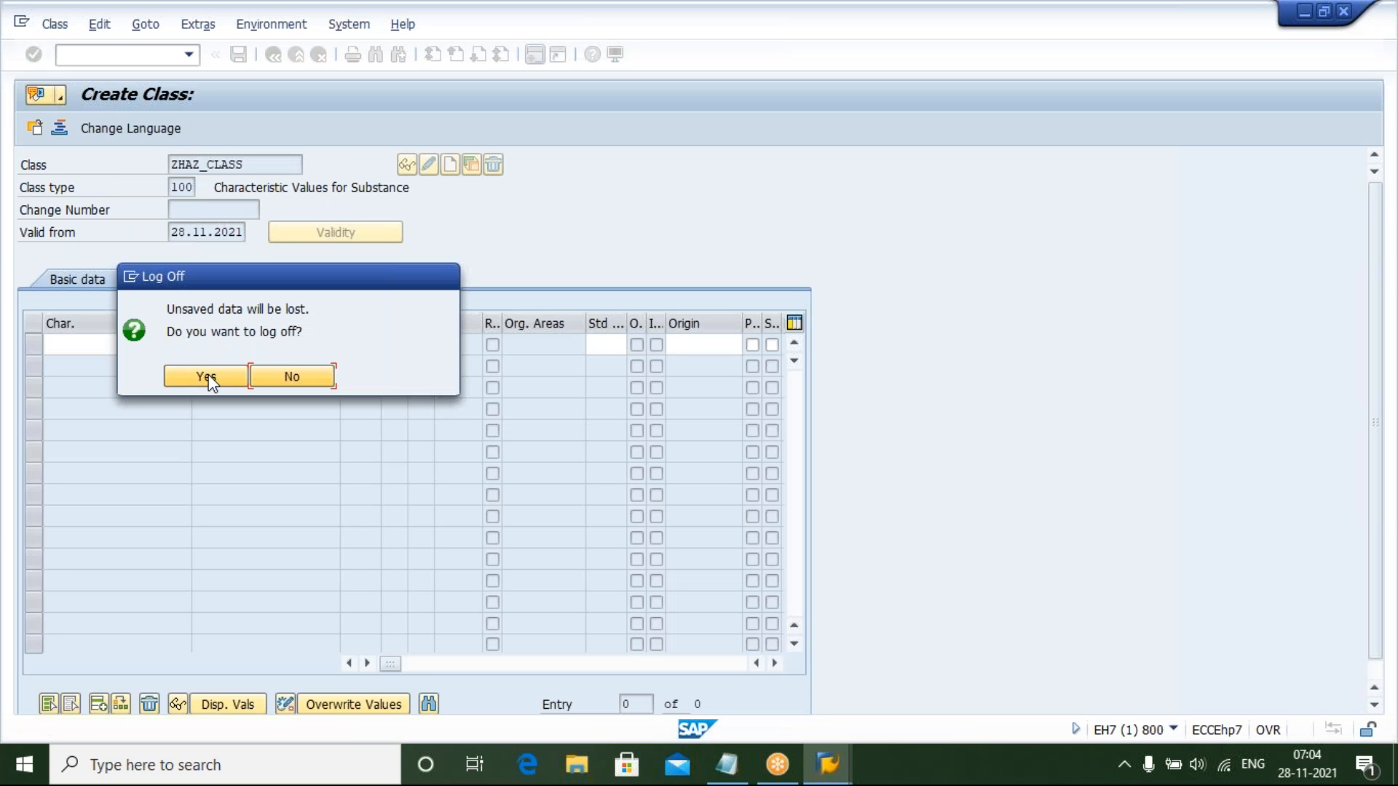
{"action": "left_click", "coordinate": [207, 376]}
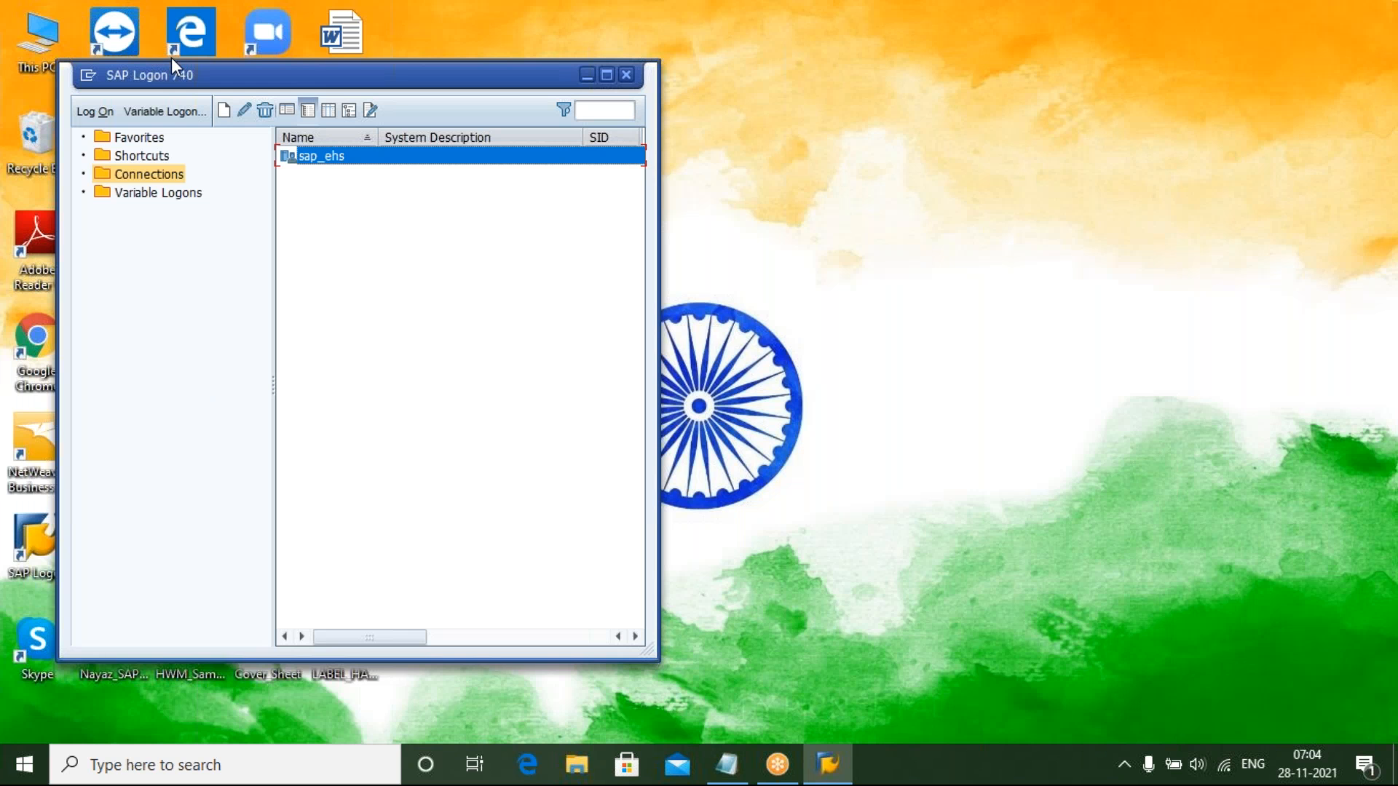
Set up a variable logon to custom application server 183.82.109.231, instance number 60, system ID EH7
{"action": "left_click", "coordinate": [163, 115]}
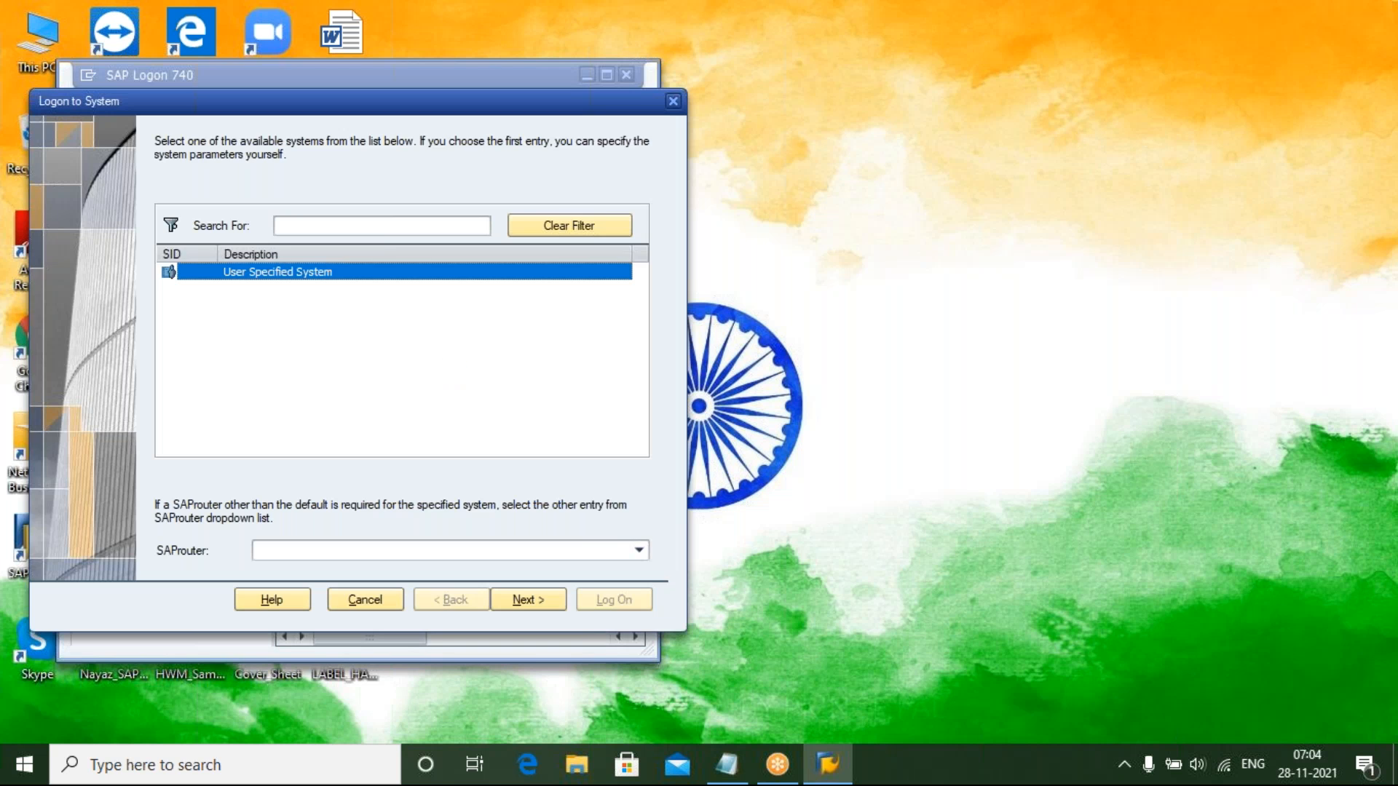
{"action": "key", "text": "Return"}
{"action": "type", "text": "18"}
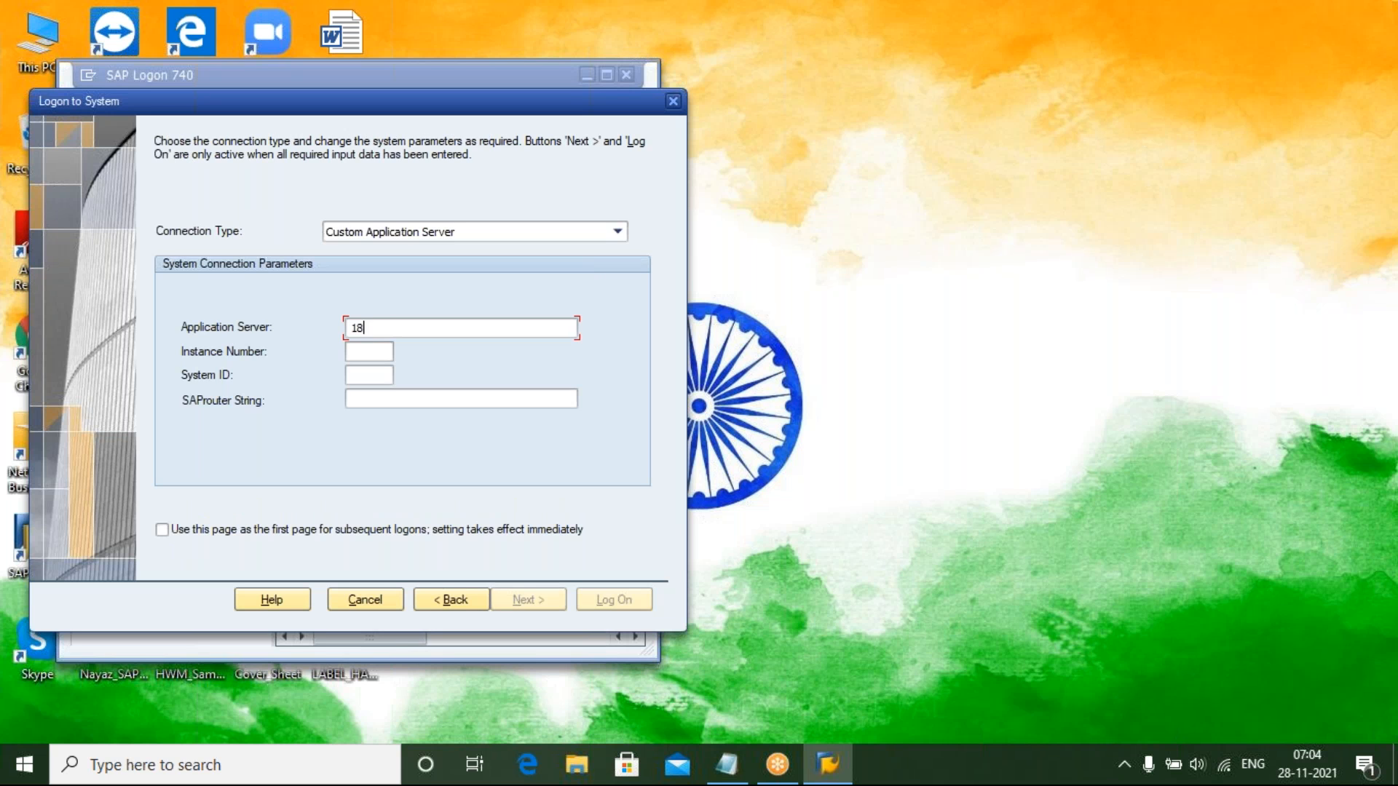
{"action": "type", "text": "3.82.109.231"}
{"action": "key", "text": "Tab"}
{"action": "type", "text": "60"}
{"action": "key", "text": "Tab"}
{"action": "type", "text": "EH7"}
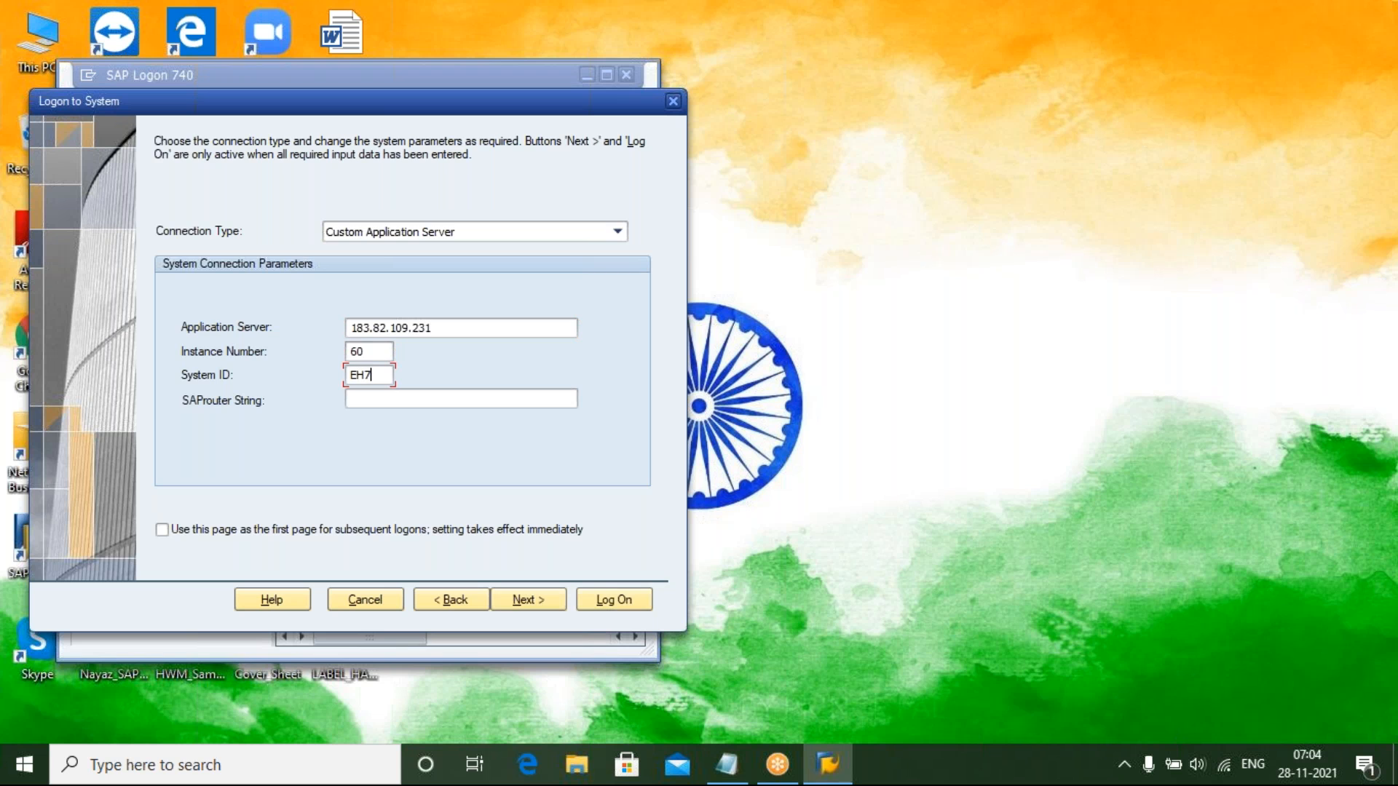
{"action": "key", "text": "Return"}
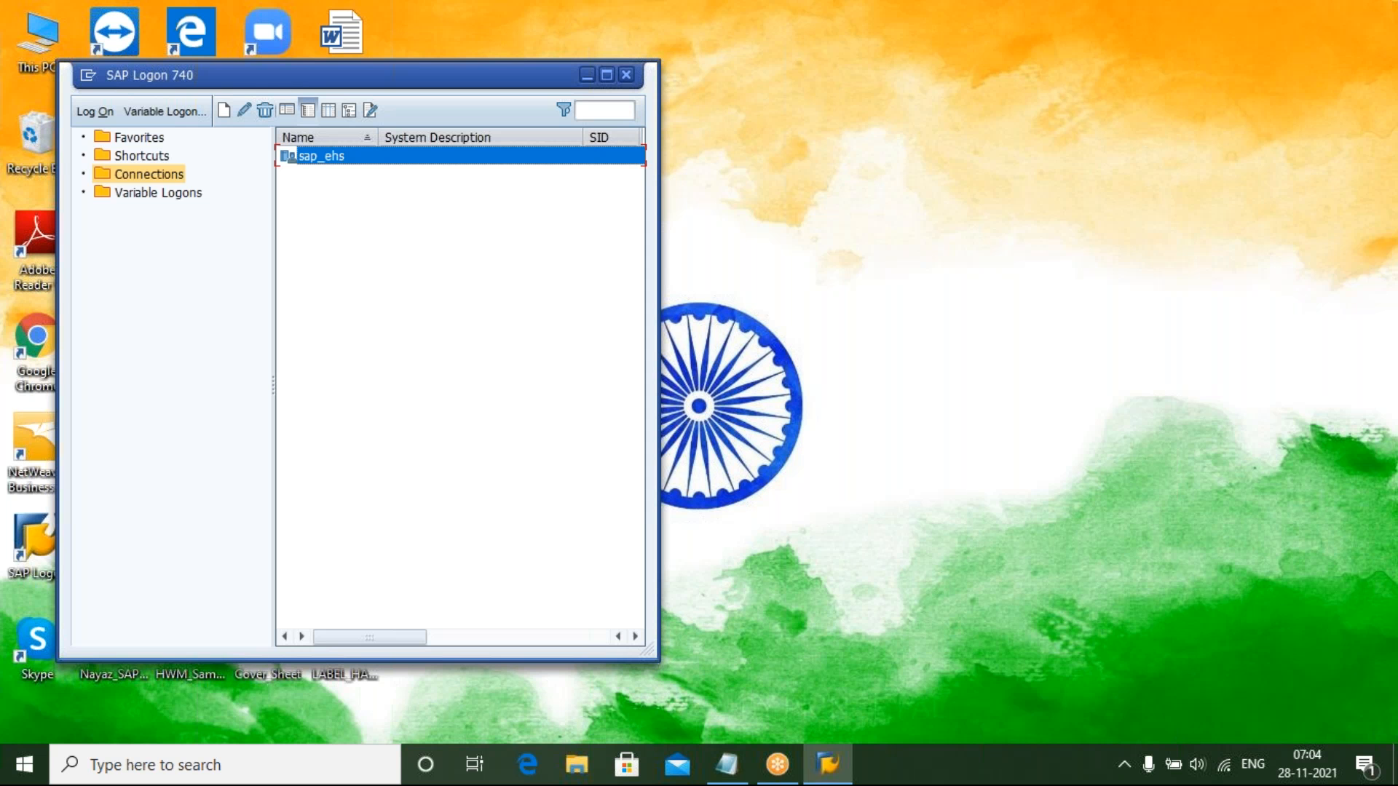
Log on to the sap_ehs system with the user ID and account password
{"action": "key", "text": "Return"}
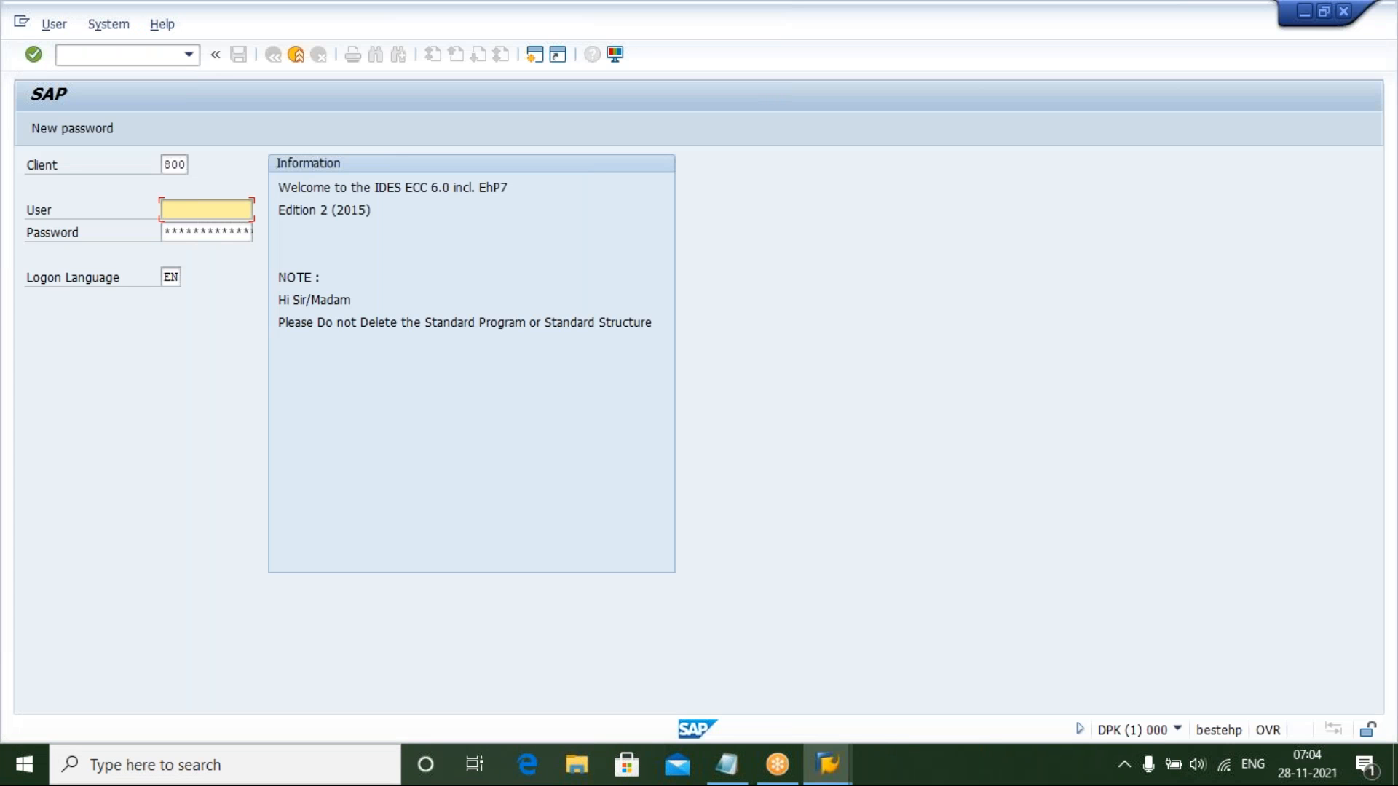
{"action": "type", "text": "6"}
{"action": "key", "text": "Down"}
{"action": "key", "text": "Return"}
{"action": "key", "text": "Tab"}
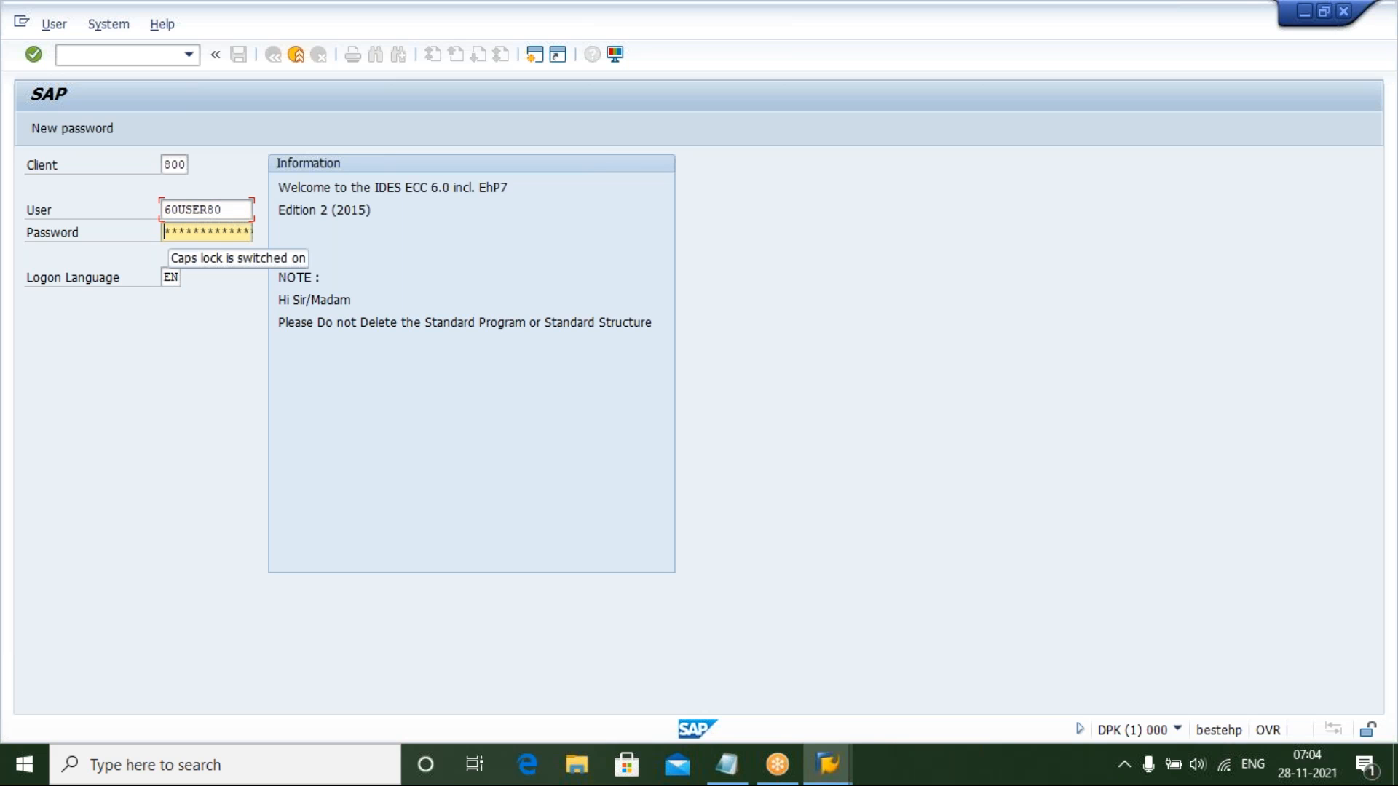
{"action": "type", "text": "****"}
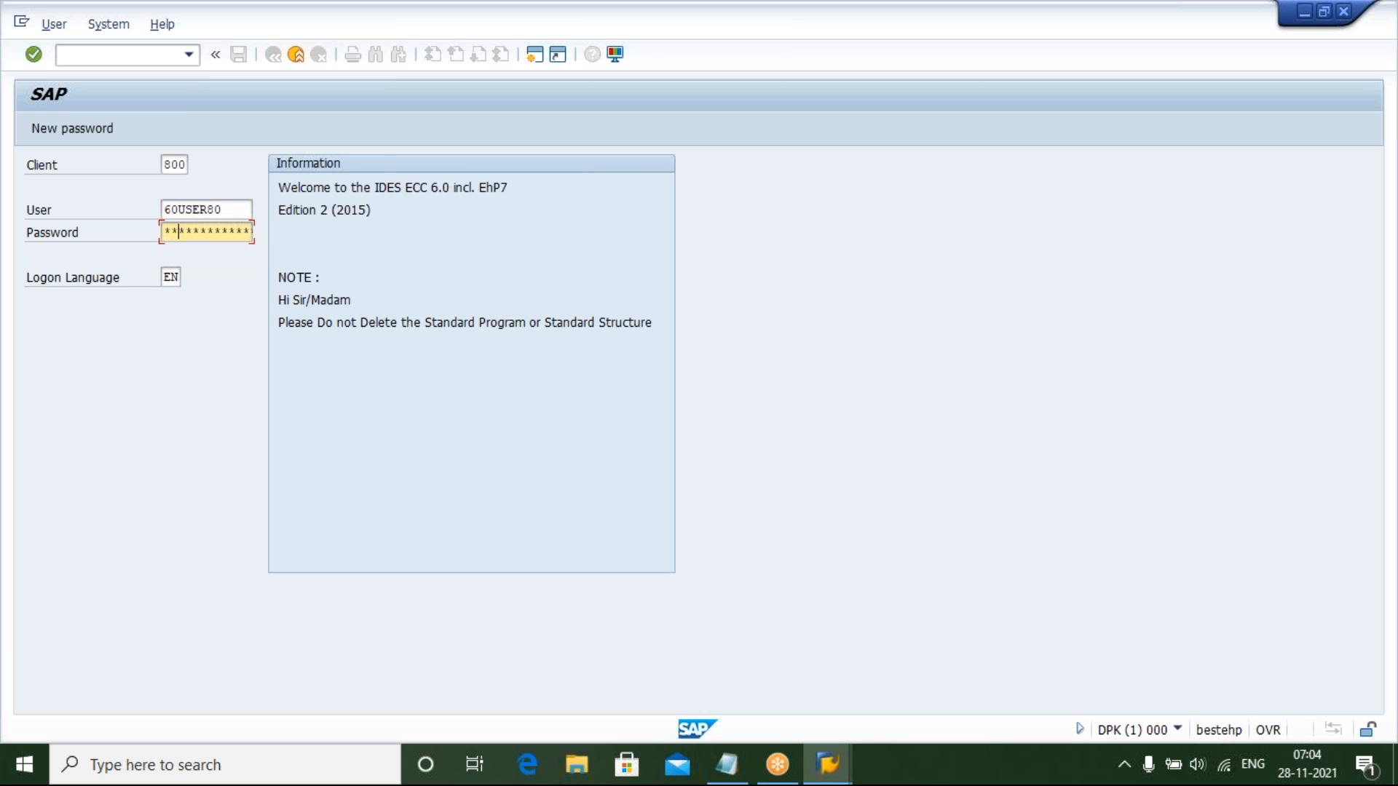
{"action": "type", "text": "*"}
{"action": "key", "text": "Return"}
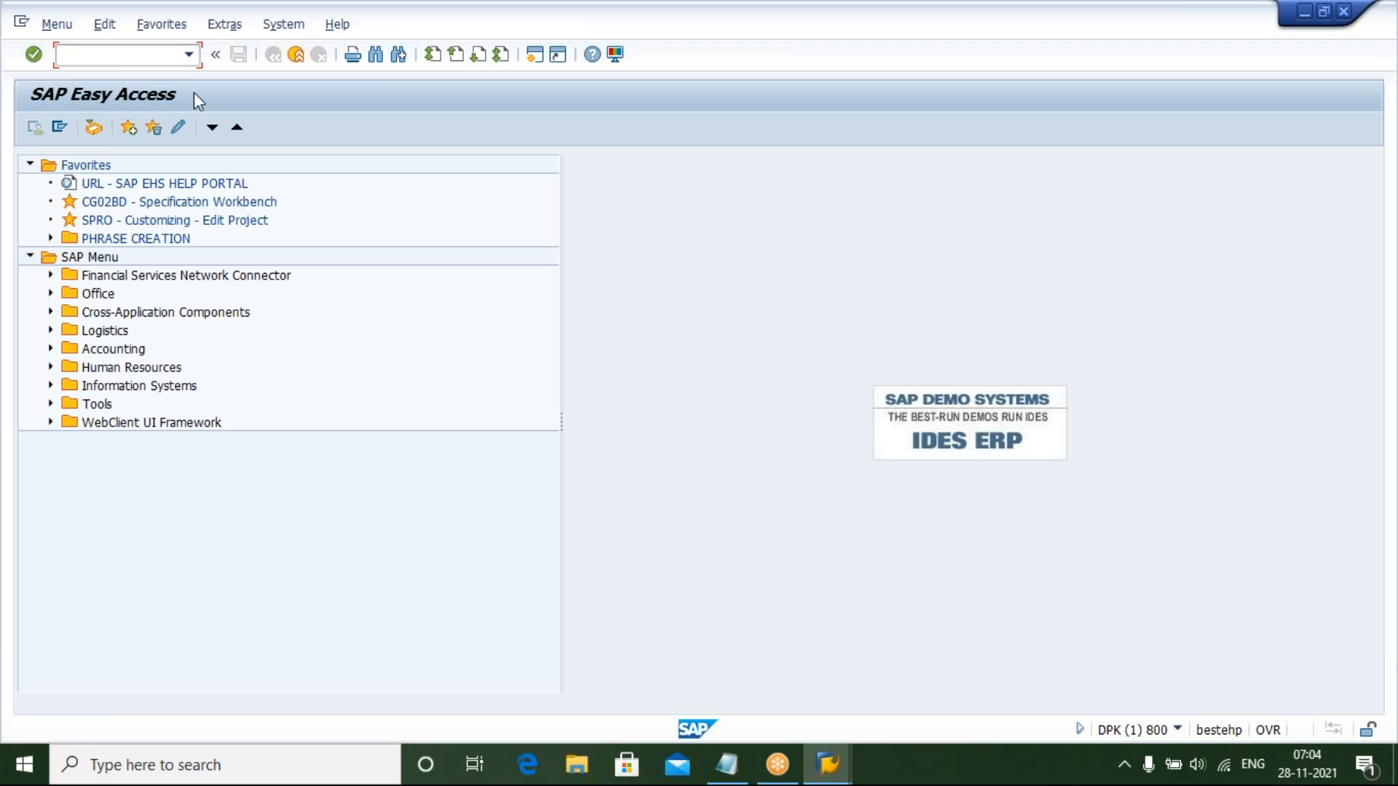
Start transaction CL02 and create class ZHAZ_CLASS with class type 100
{"action": "type", "text": "cl02"}
{"action": "key", "text": "Return"}
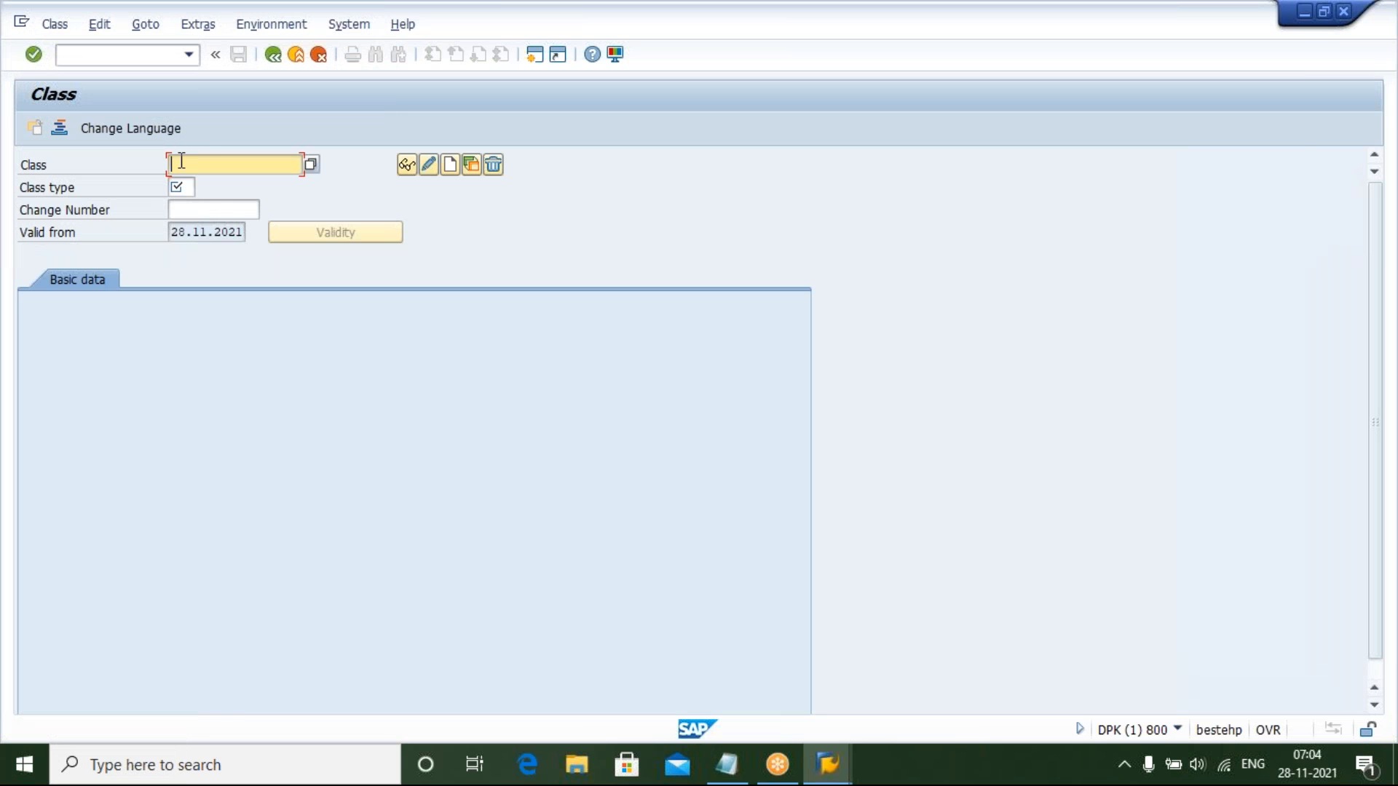
{"action": "type", "text": "Z"}
{"action": "key", "text": "Down"}
{"action": "key", "text": "Return"}
{"action": "left_click", "coordinate": [191, 188]}
{"action": "type", "text": "1"}
{"action": "key", "text": "Down"}
{"action": "key", "text": "Return"}
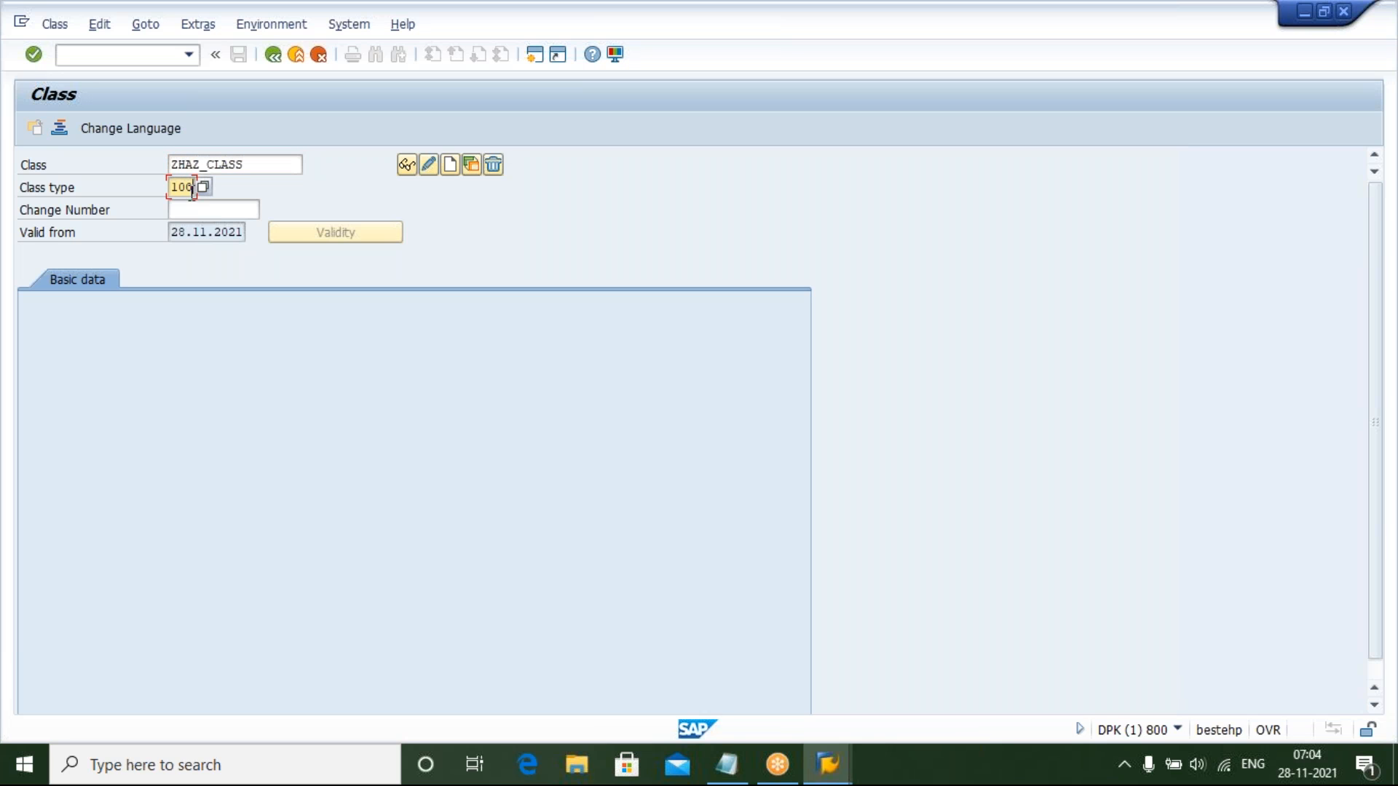
{"action": "left_click", "coordinate": [451, 167]}
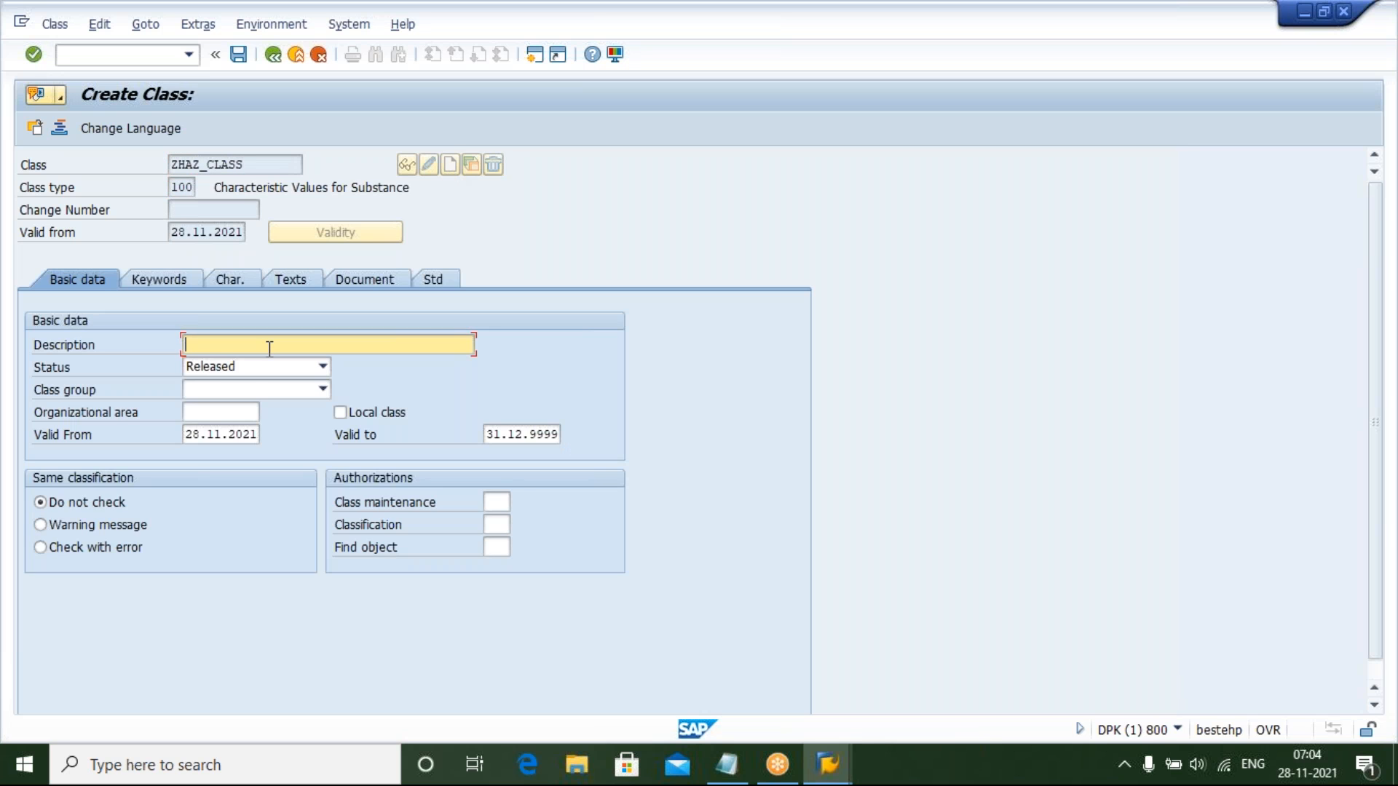
Fill in the class description from the suggestions and add the keyword HAZARD
{"action": "type", "text": "H"}
{"action": "key", "text": "Down"}
{"action": "key", "text": "Return"}
{"action": "left_click", "coordinate": [157, 279]}
{"action": "type", "text": "HA"}
{"action": "key", "text": "Down"}
{"action": "key", "text": "Return"}
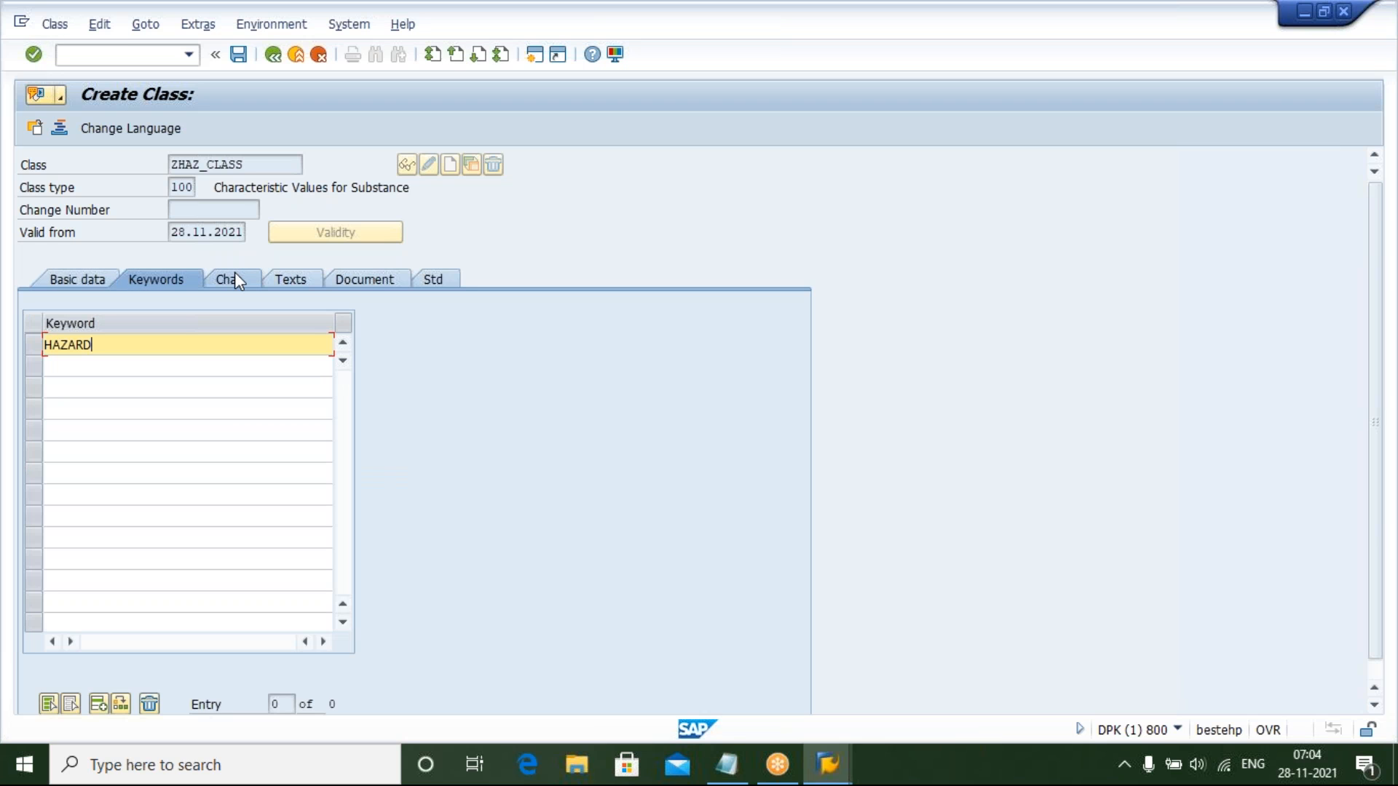
Assign characteristic HAZARD_TYPE to the class
{"action": "left_click", "coordinate": [232, 276]}
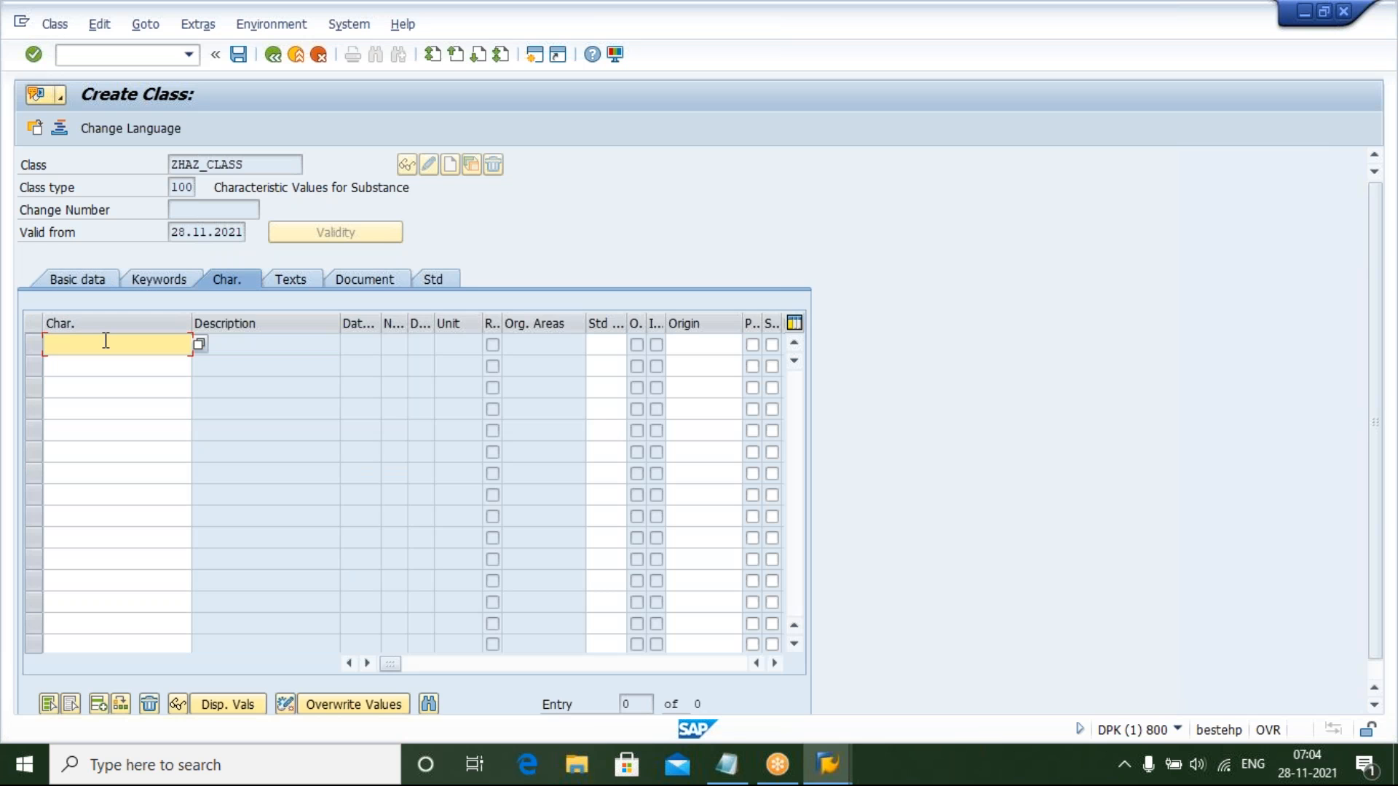
{"action": "type", "text": "HA"}
{"action": "key", "text": "Down"}
{"action": "key", "text": "Return"}
{"action": "key", "text": "Return"}
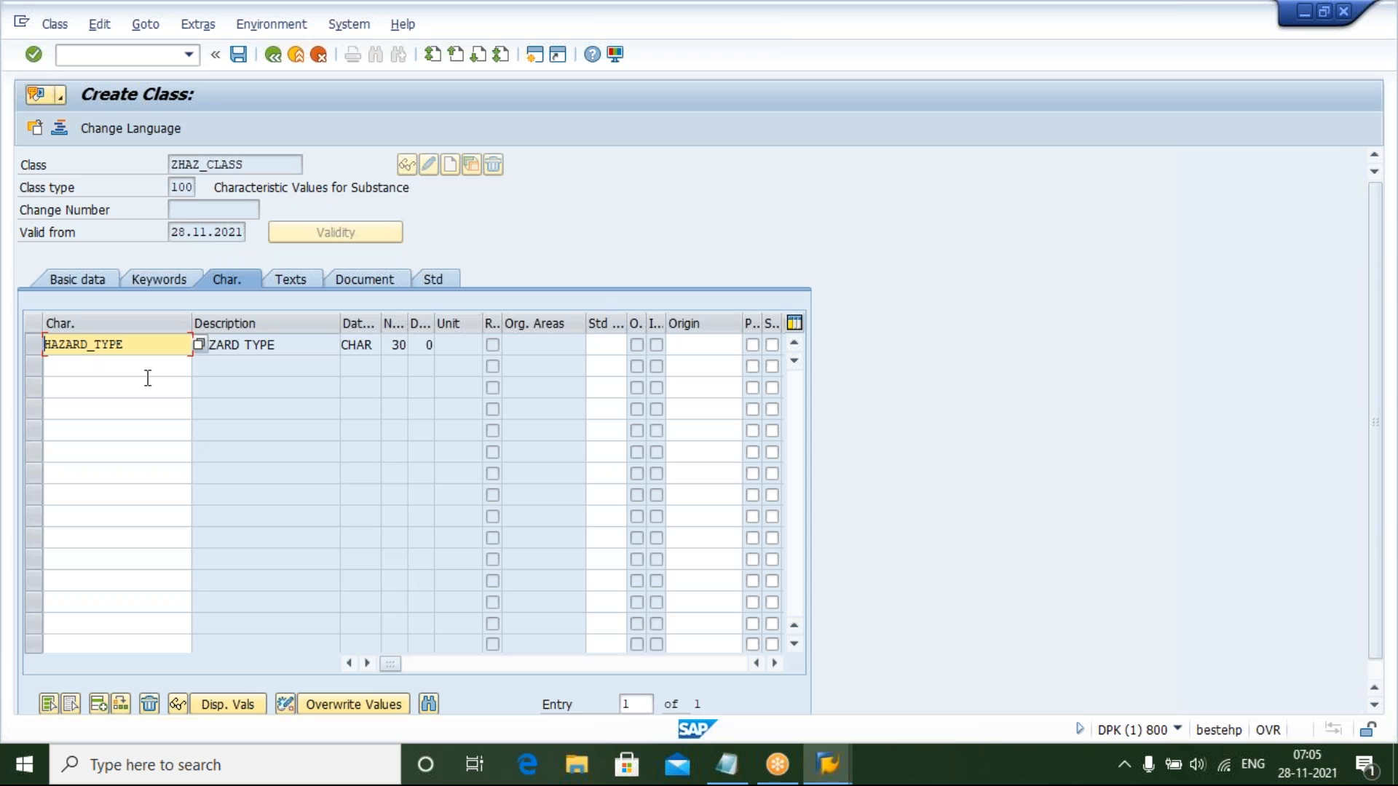
Assign characteristic CONTROL_MEASURE to the class as a second entry
{"action": "left_click", "coordinate": [142, 364]}
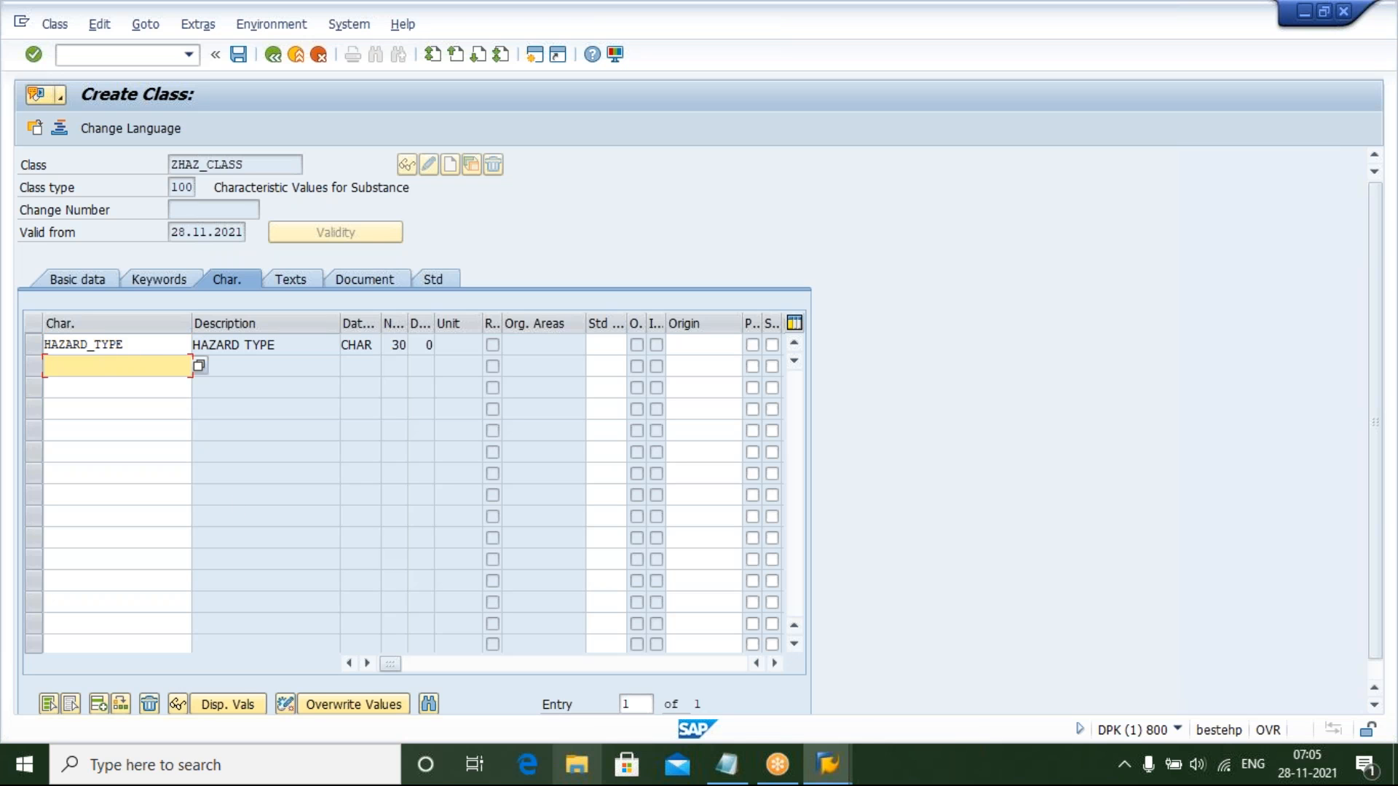
{"action": "mouse_move", "coordinate": [726, 765]}
{"action": "mouse_move", "coordinate": [817, 634]}
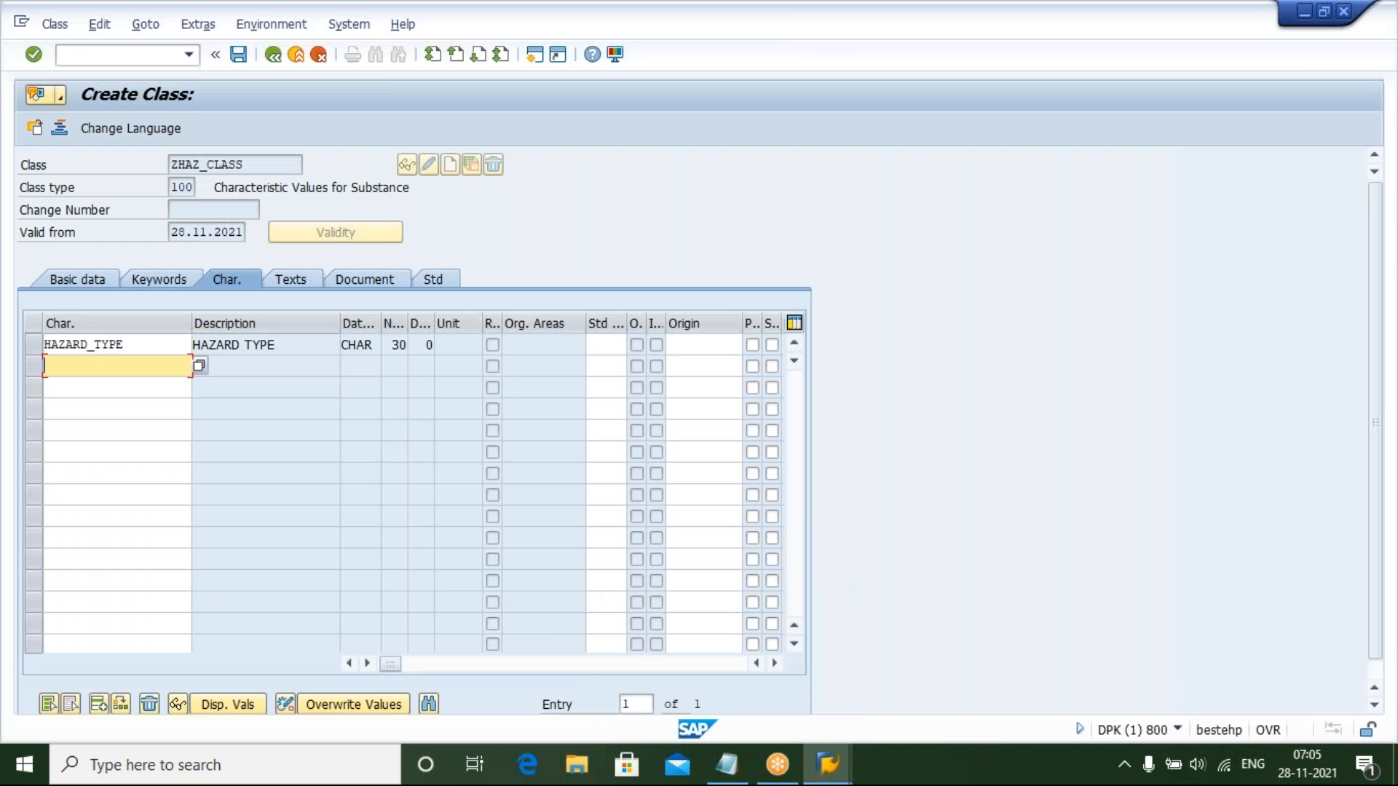
{"action": "type", "text": "CON"}
{"action": "key", "text": "Down"}
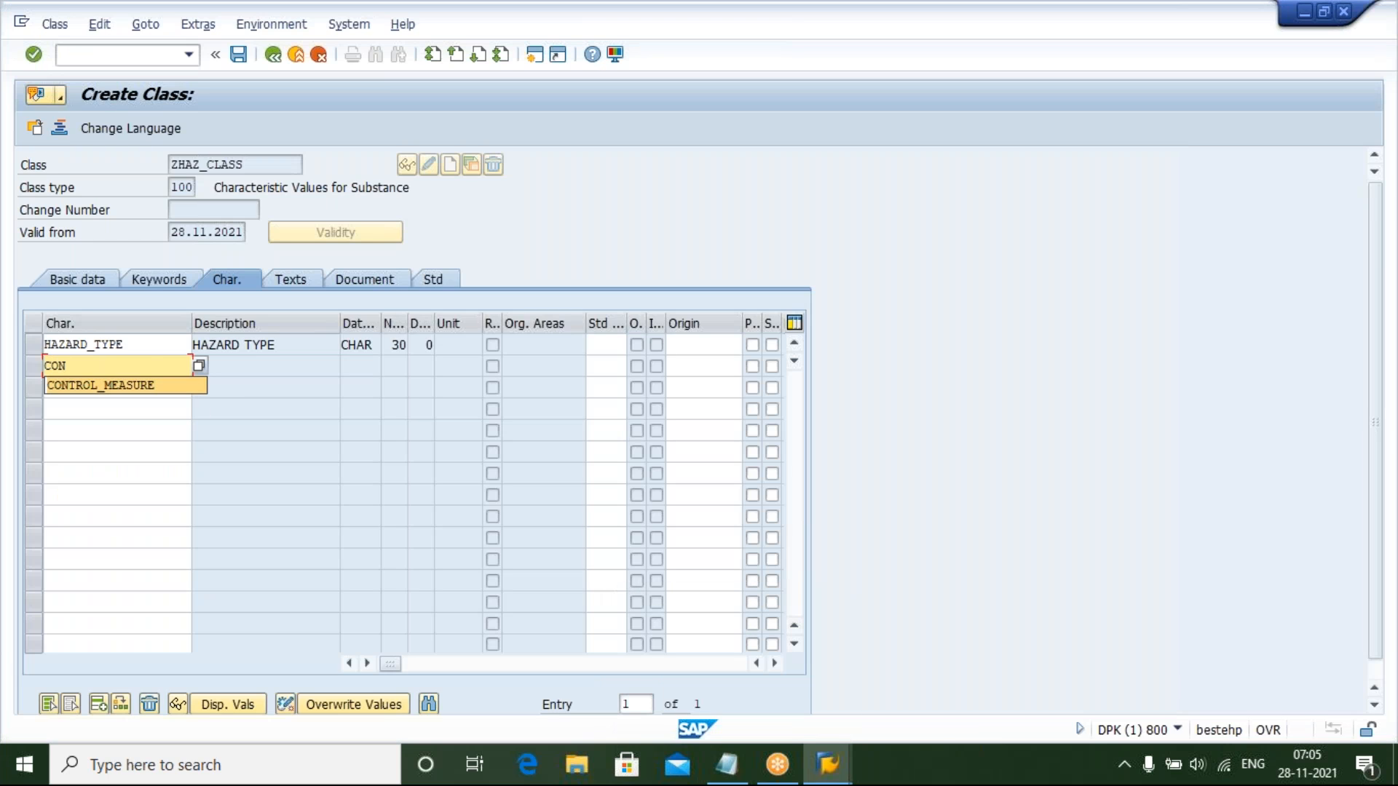
{"action": "key", "text": "Return"}
{"action": "key", "text": "Return"}
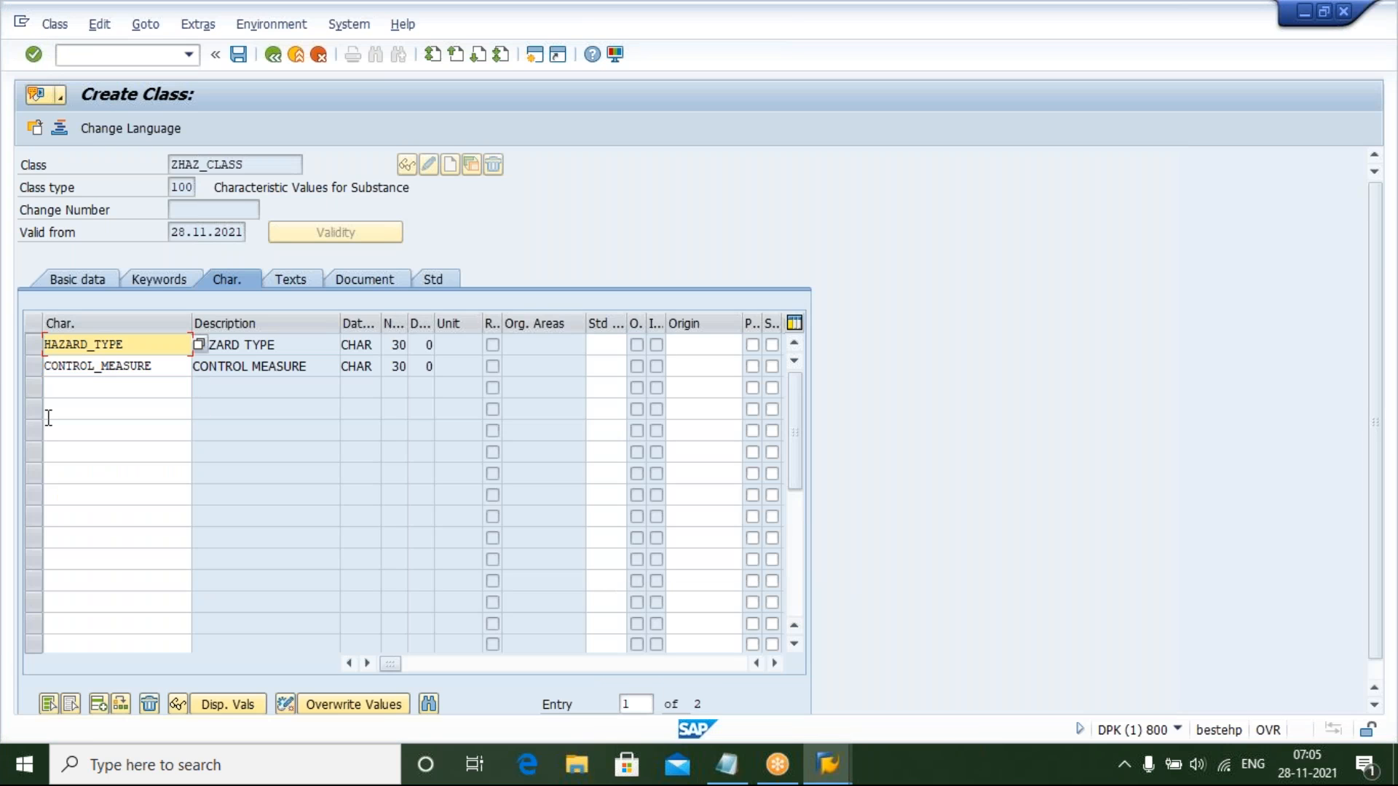
Add a long text entry for the class with description THIS CLASS IS FOR HAZARD TYPES
{"action": "left_click", "coordinate": [295, 281]}
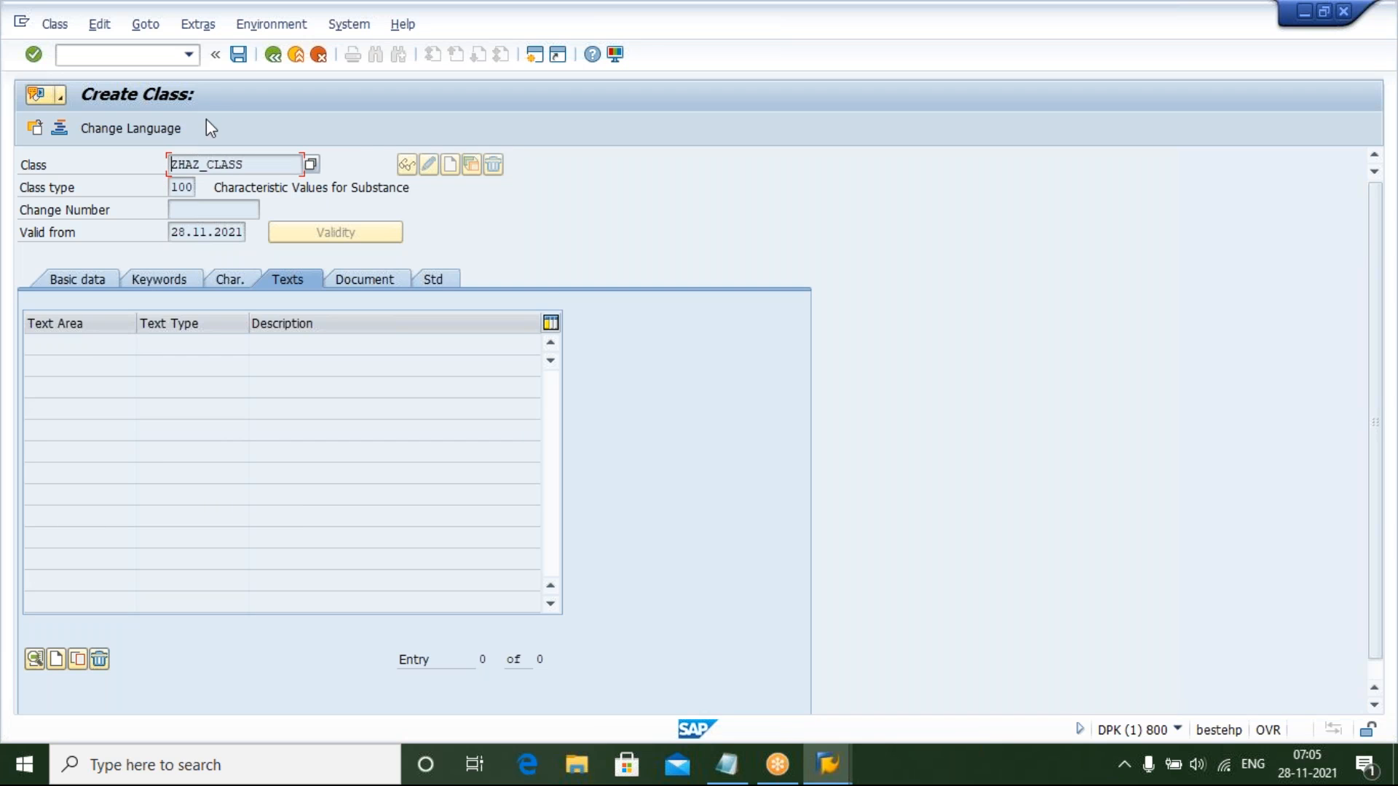
{"action": "left_click", "coordinate": [56, 660]}
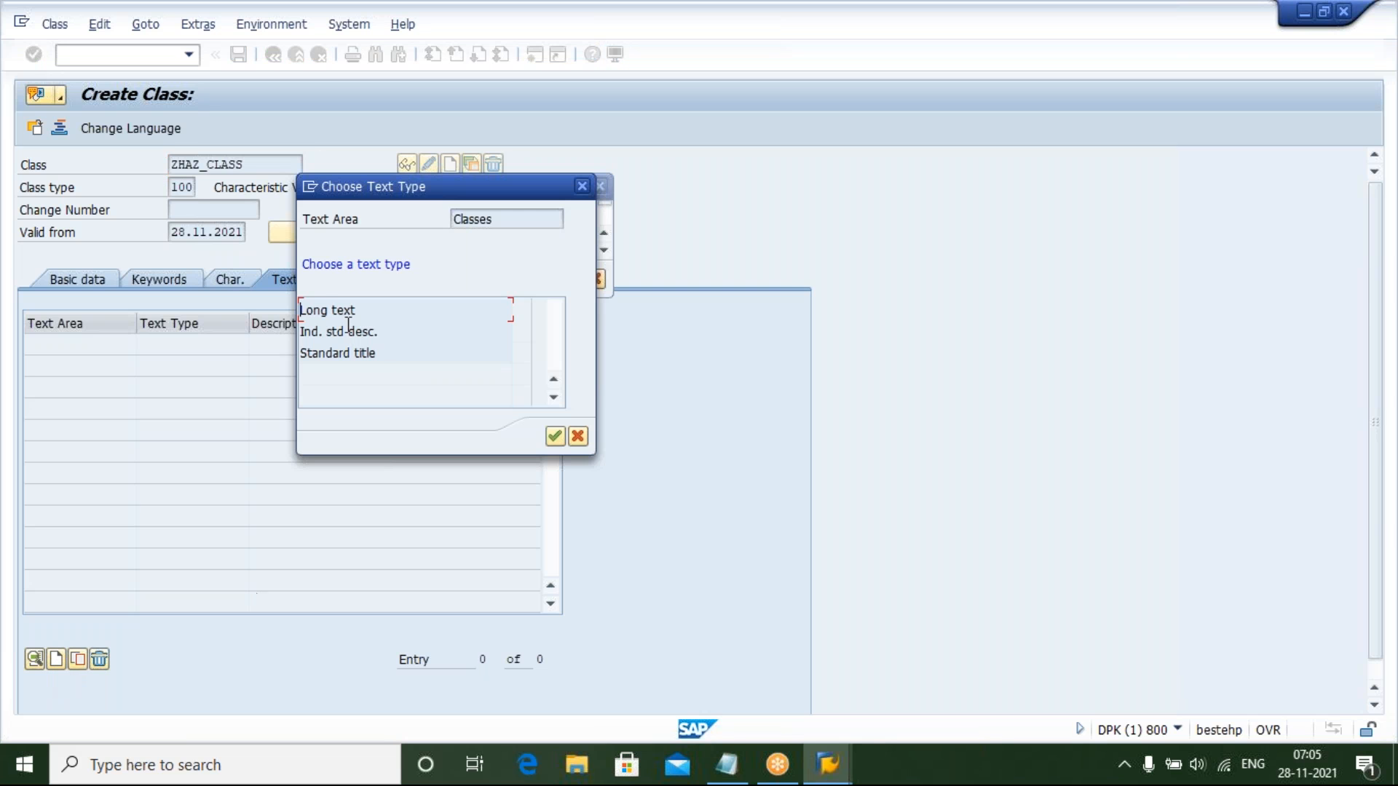
{"action": "left_click", "coordinate": [561, 442]}
{"action": "type", "text": "THIS"}
{"action": "key", "text": "Down"}
{"action": "key", "text": "Return"}
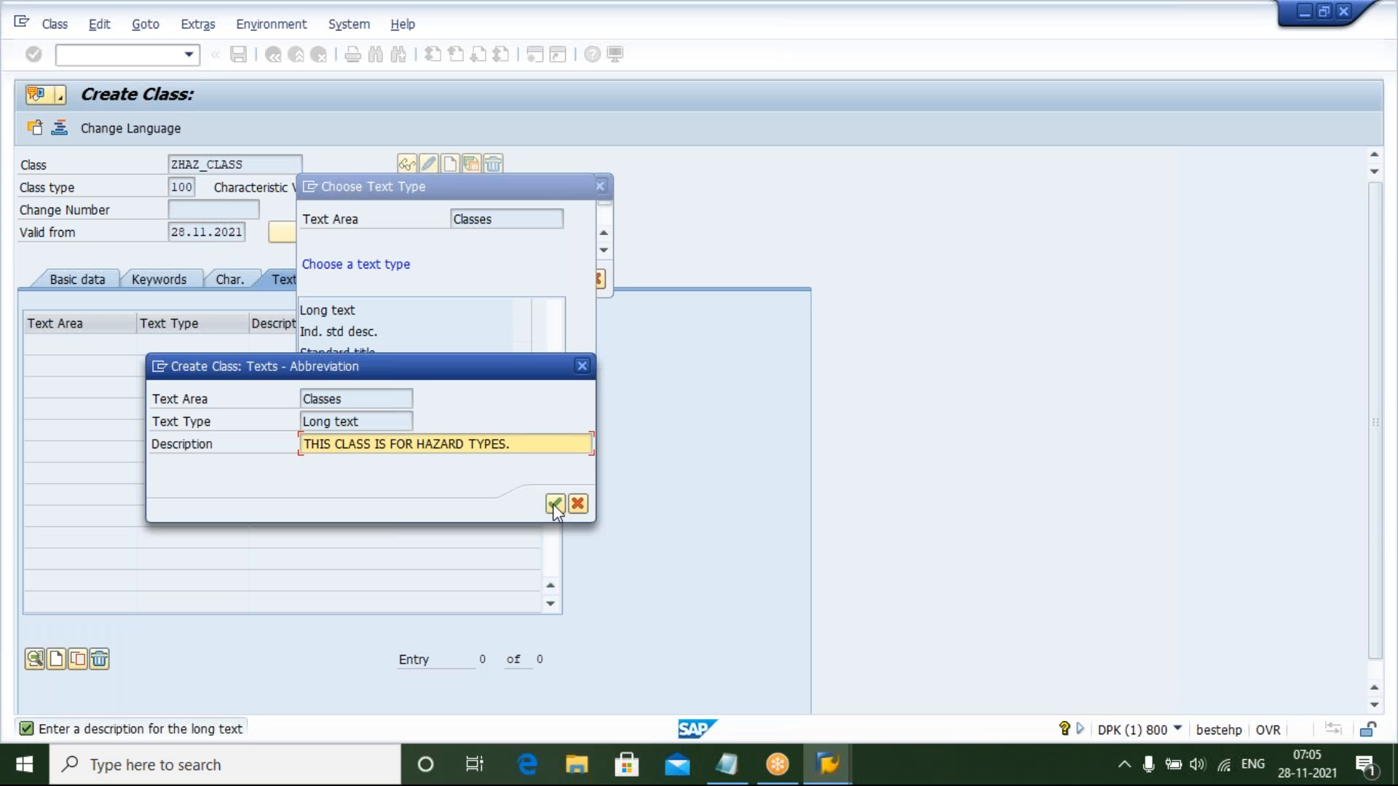
{"action": "left_click", "coordinate": [552, 504]}
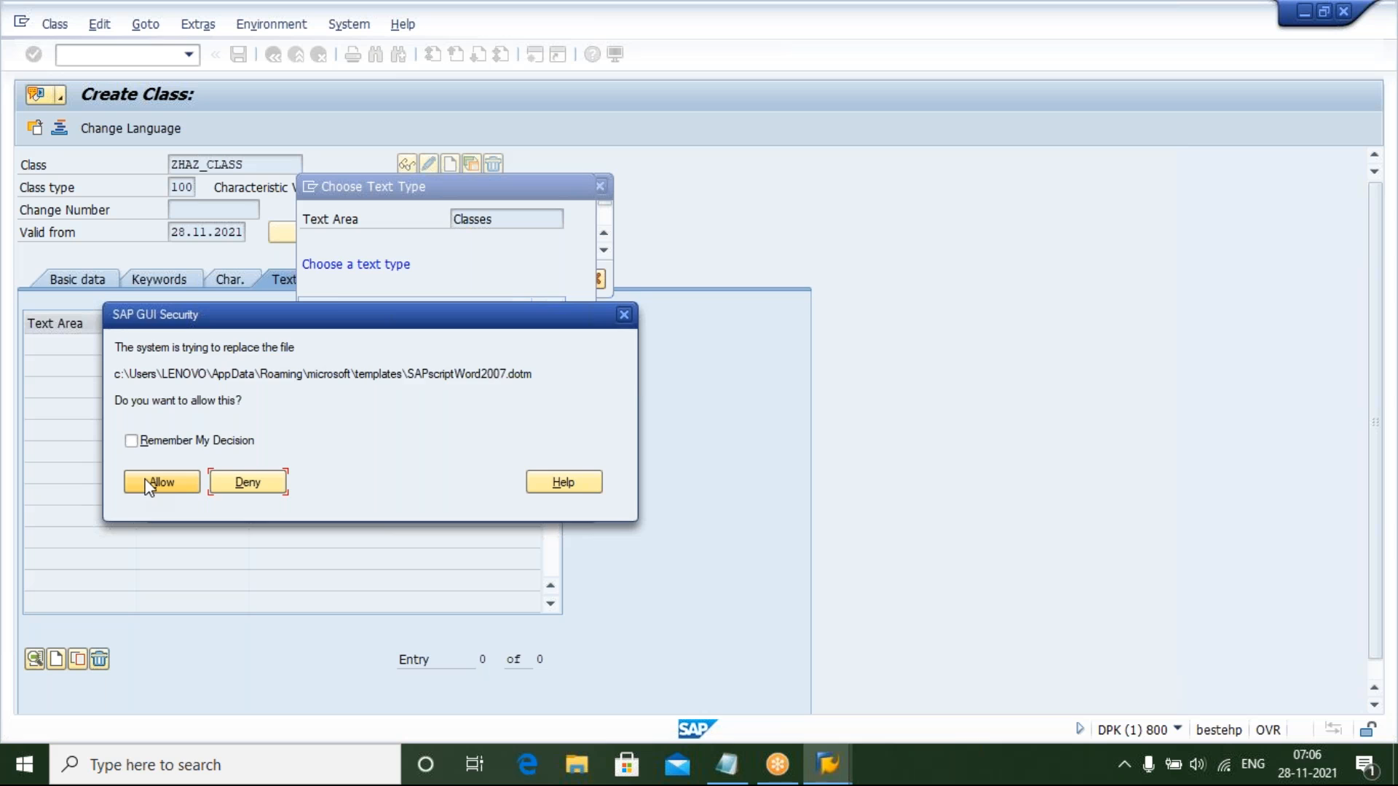
Write the long text THIS IS A CLASS FOR HAZARD TYPES. in the editor, save it and return
{"action": "left_click", "coordinate": [161, 482]}
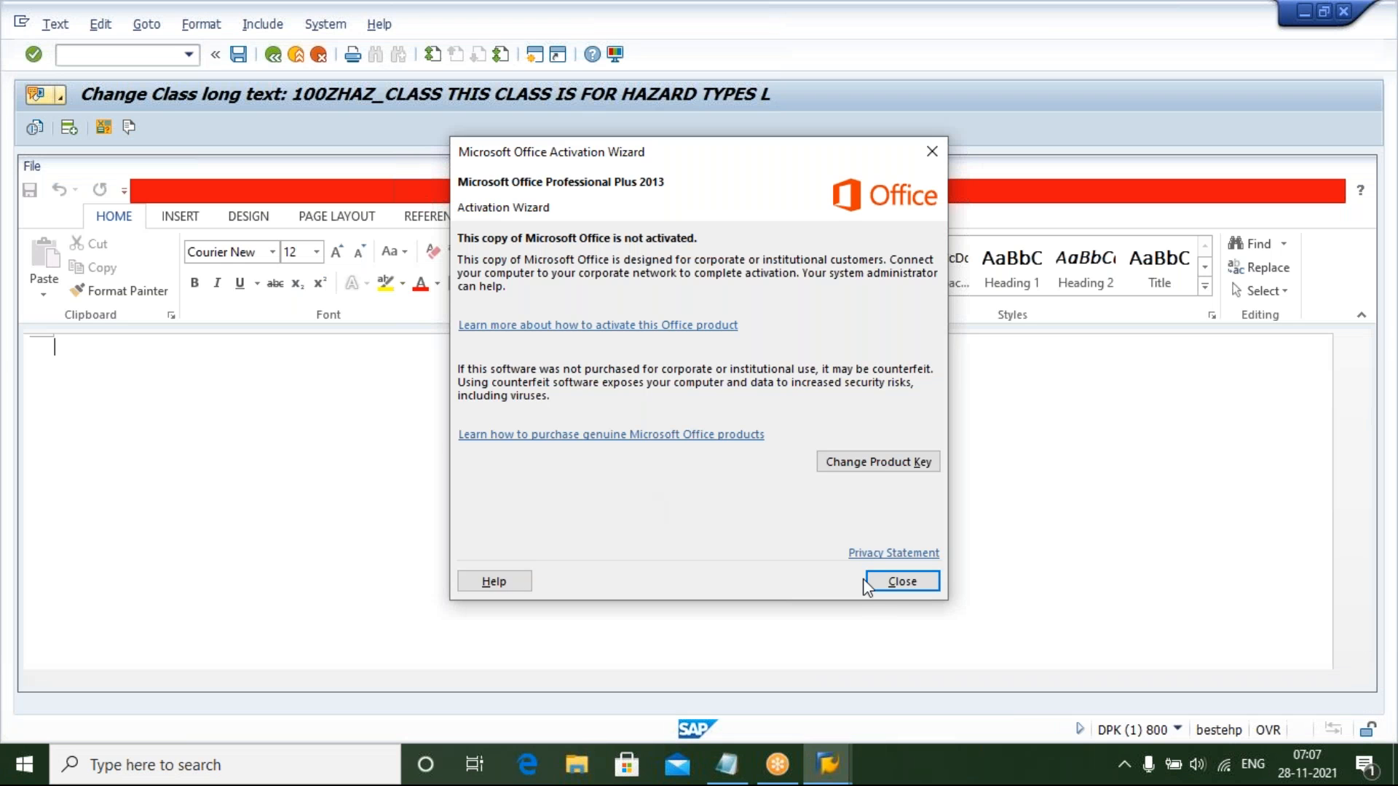
{"action": "left_click", "coordinate": [890, 585]}
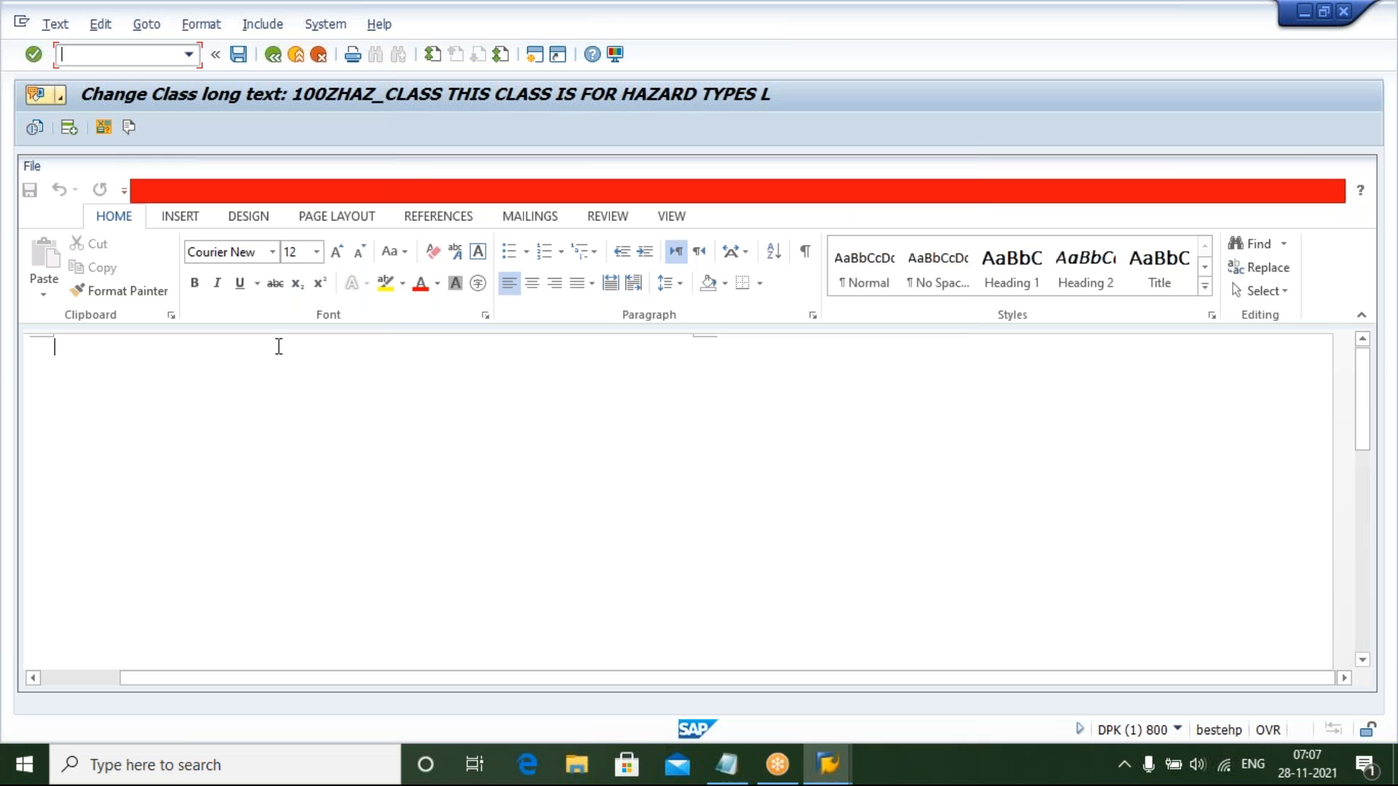
{"action": "type", "text": "THIS "}
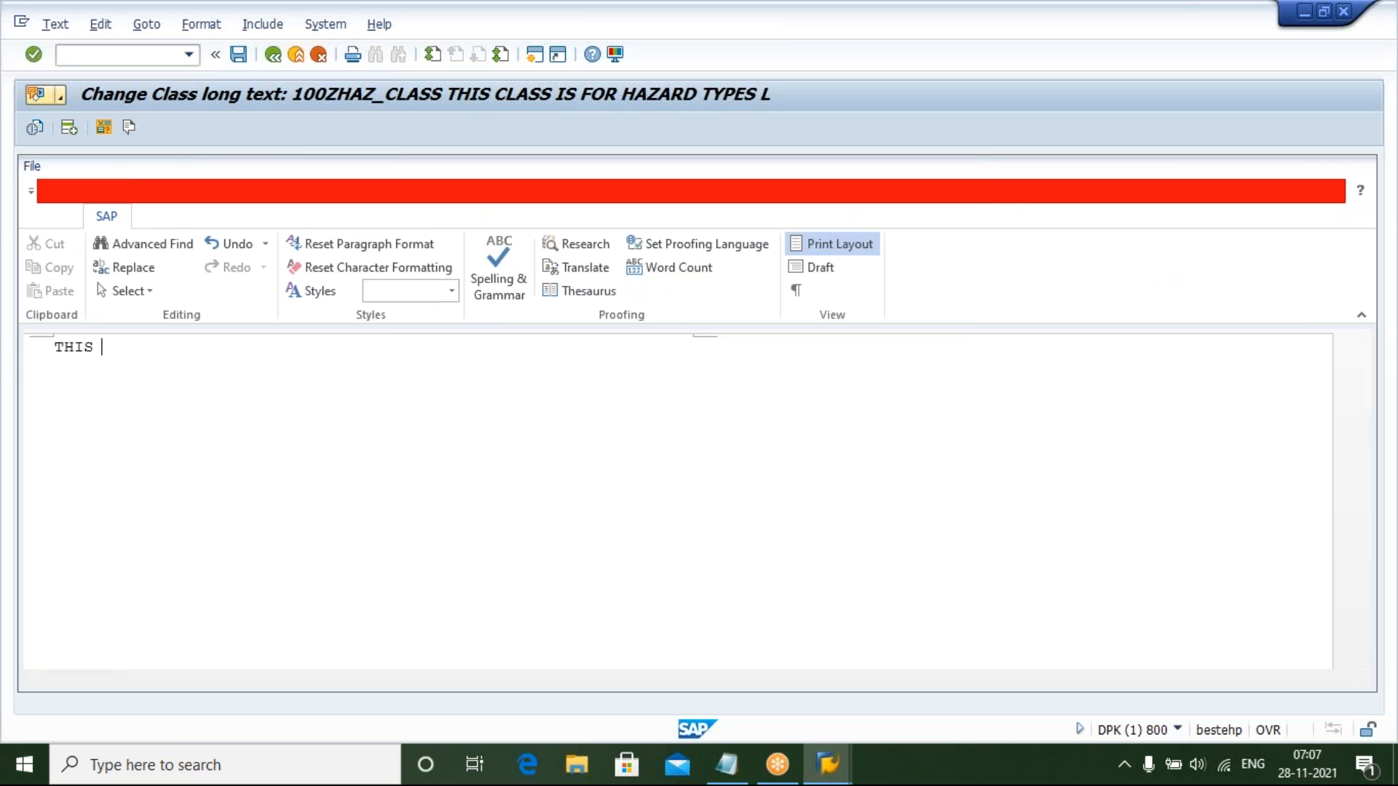
{"action": "type", "text": "IS A CLASS FOR HAZARD "}
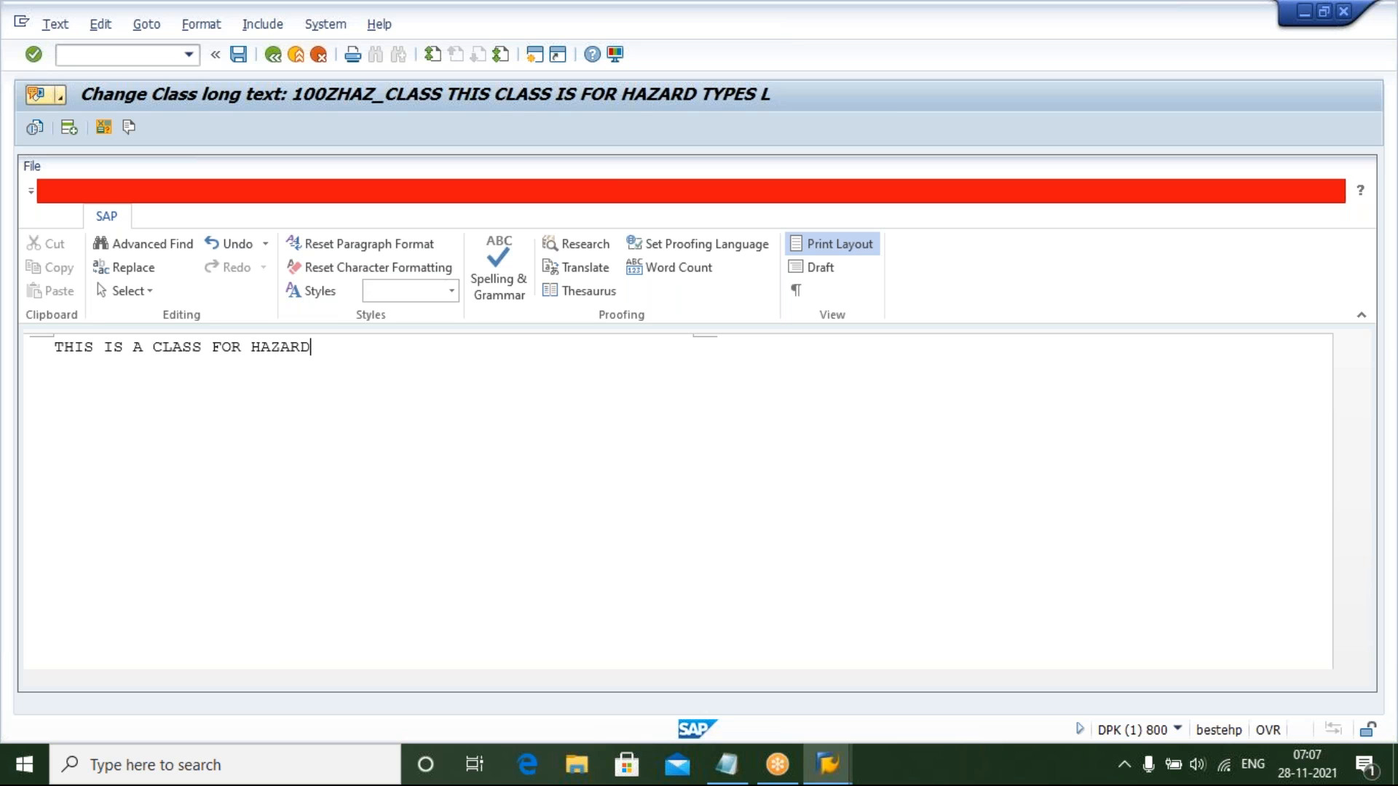
{"action": "type", "text": "TYPES."}
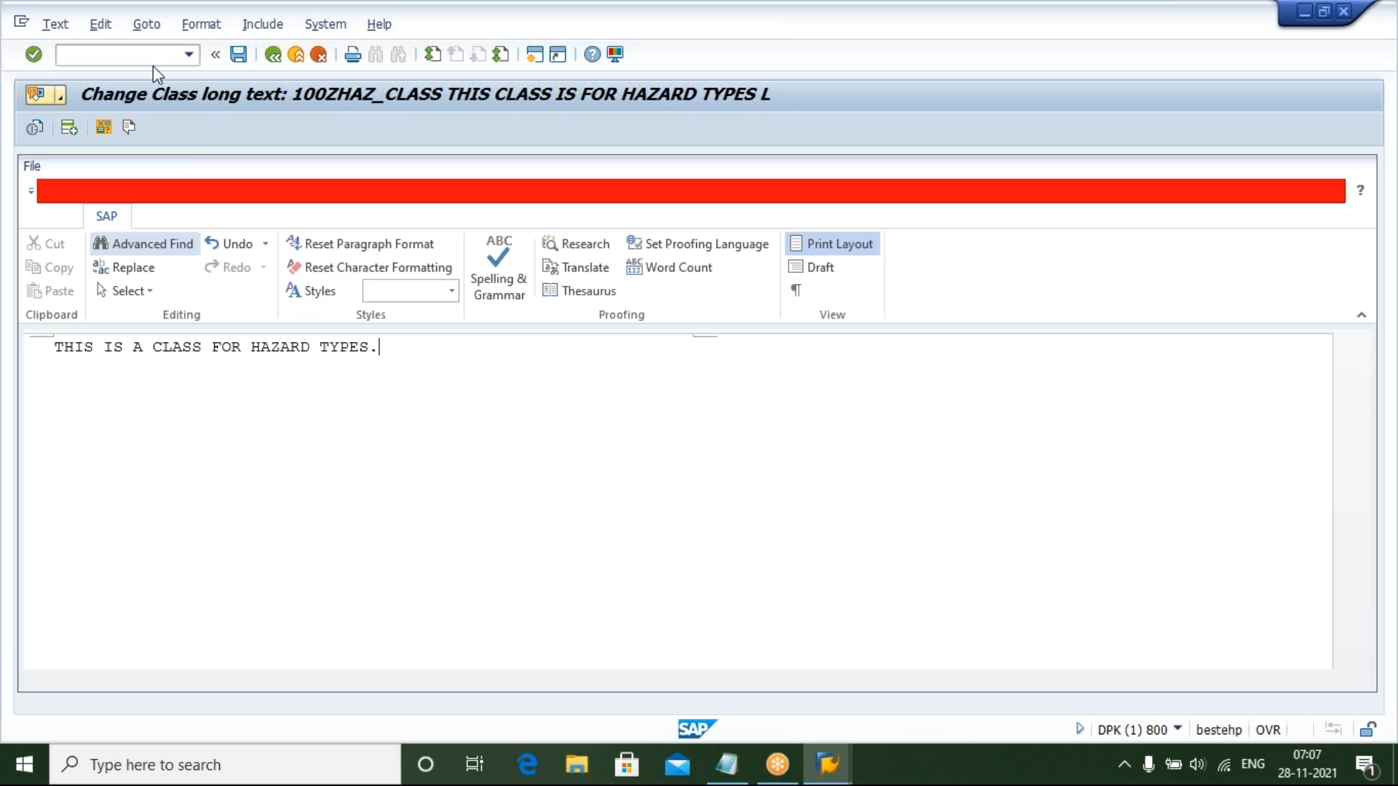
{"action": "left_click", "coordinate": [236, 56]}
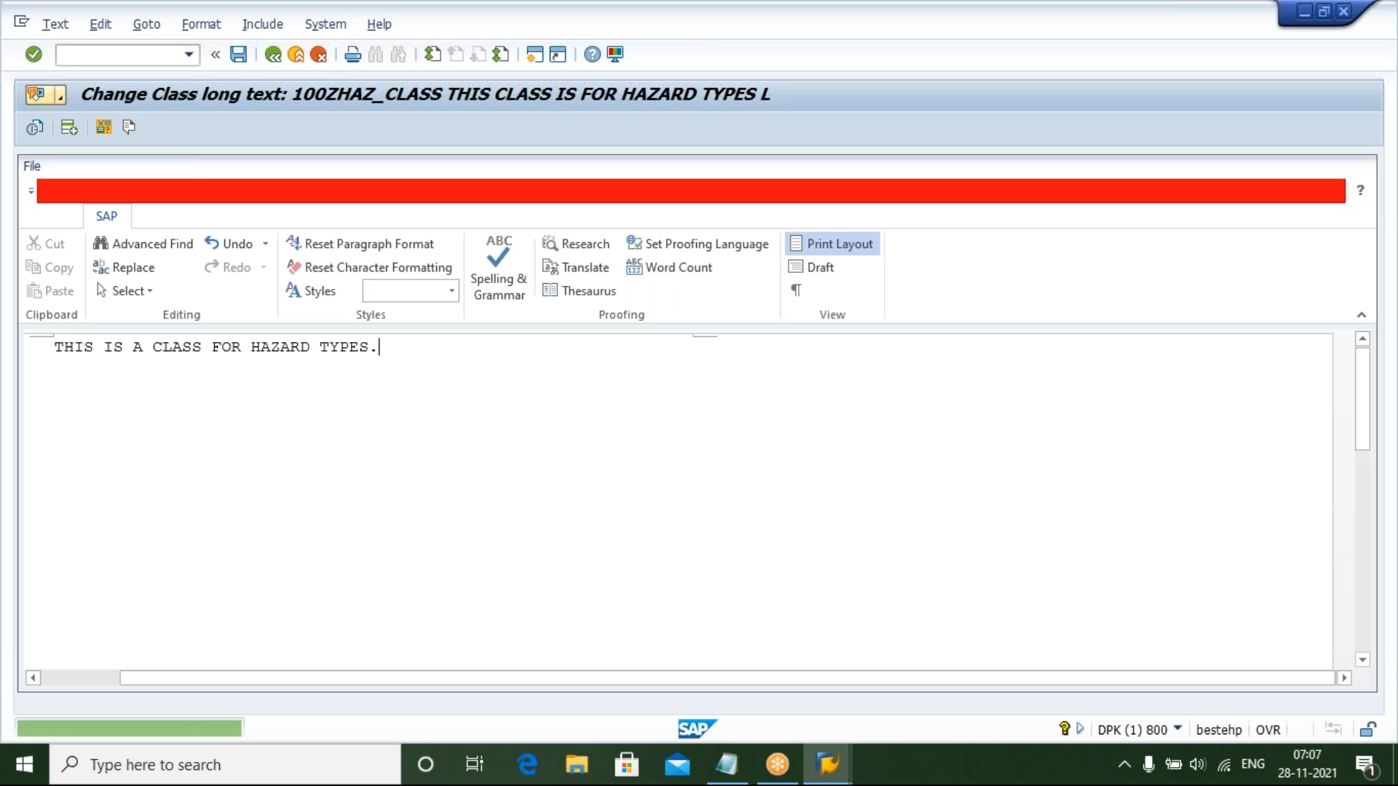
{"action": "left_click", "coordinate": [274, 56]}
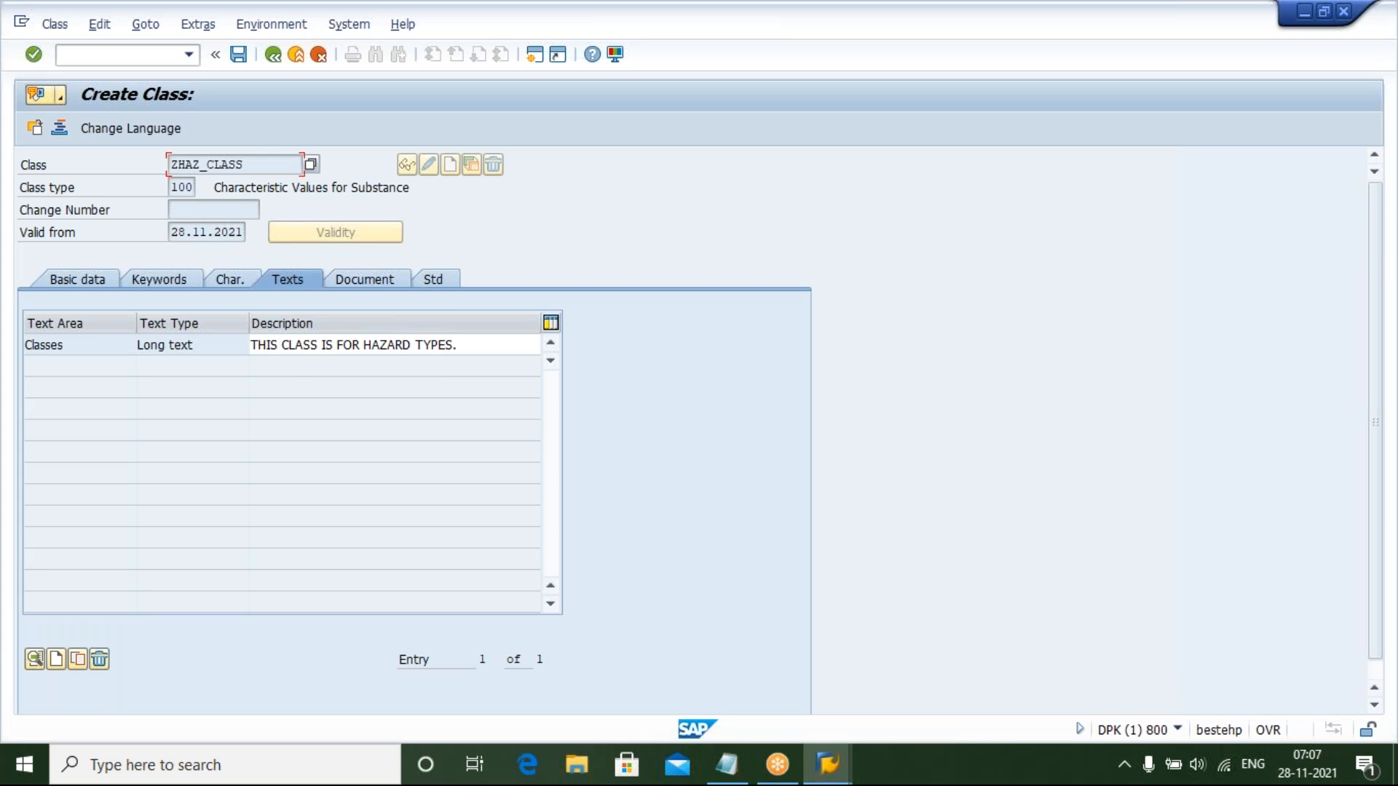
Enter standard ISO with standard number 9001 for the class
{"action": "left_click", "coordinate": [345, 285]}
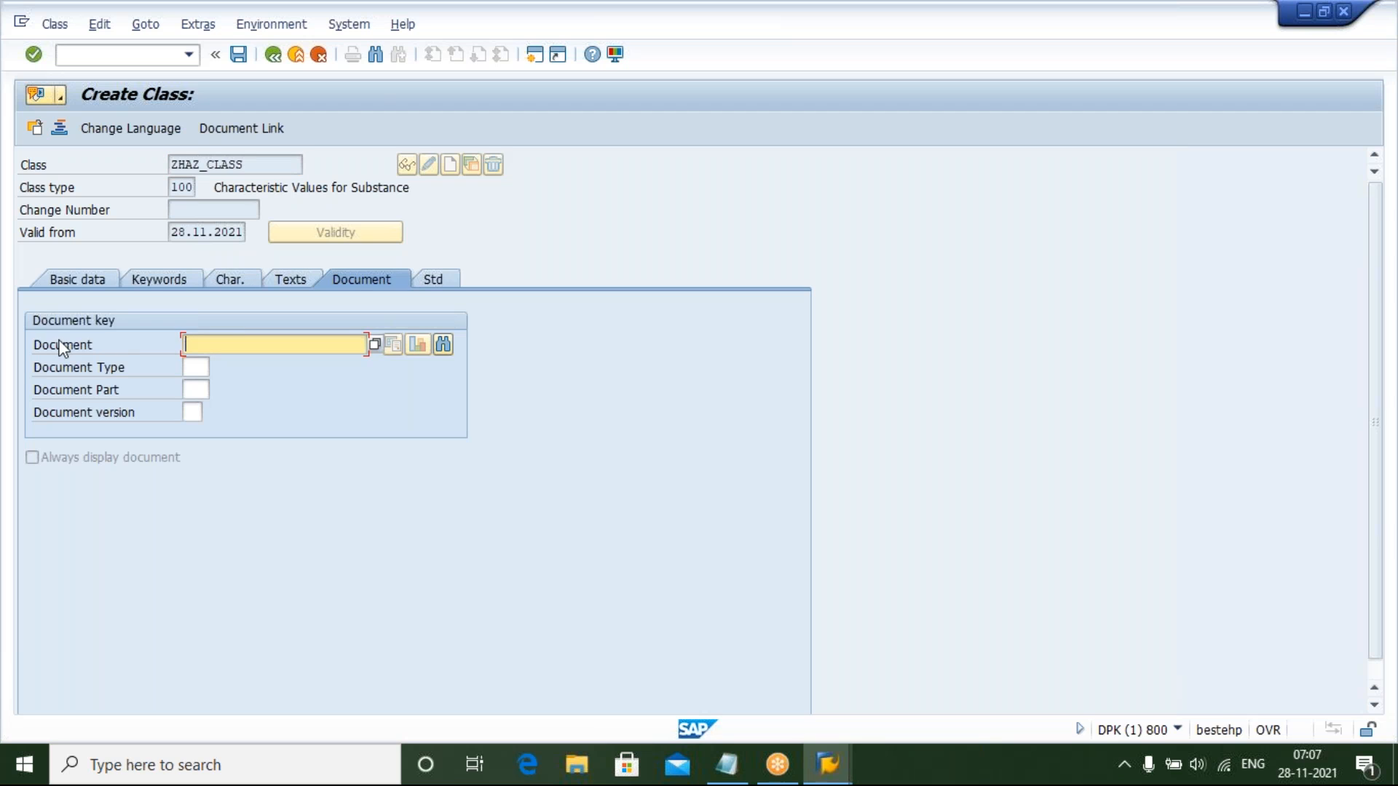
{"action": "left_click", "coordinate": [438, 286]}
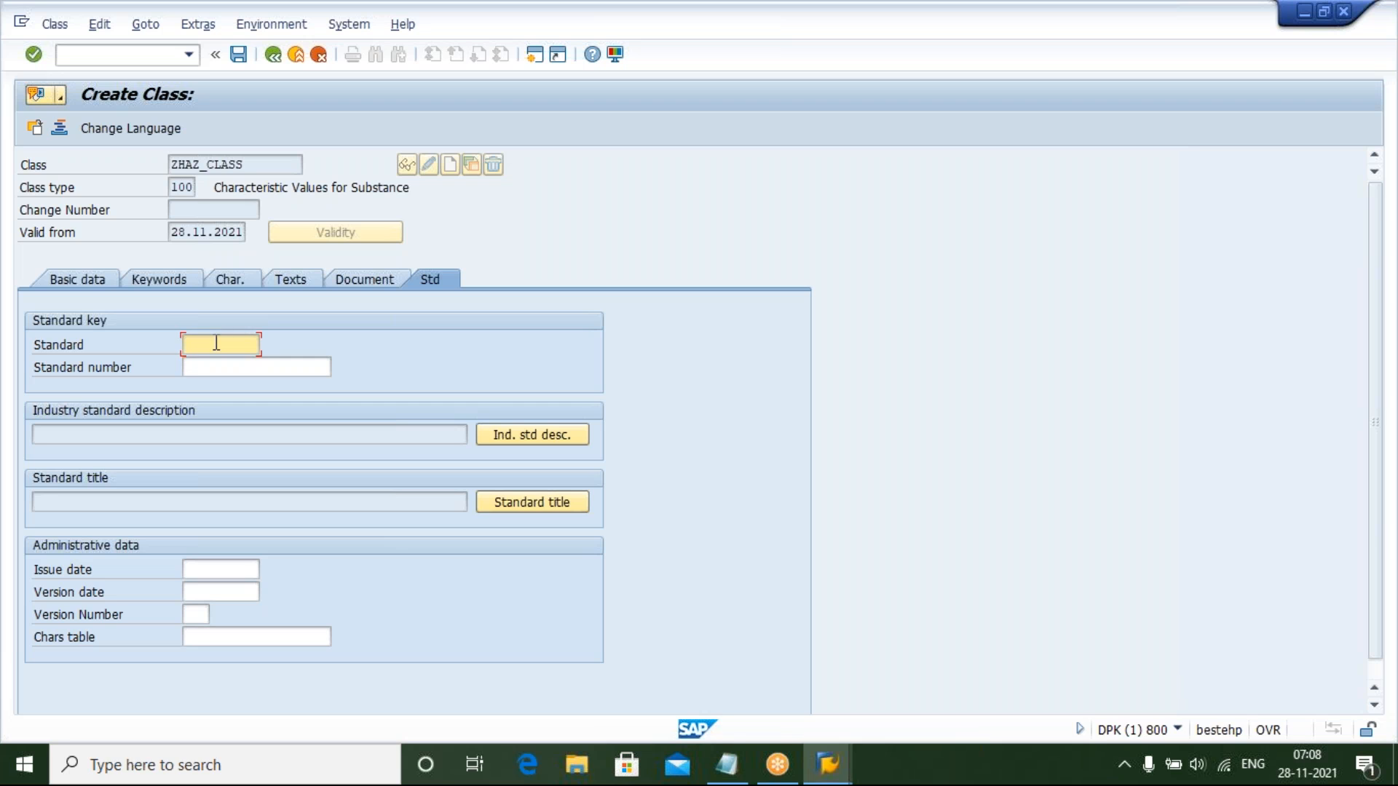
{"action": "type", "text": "ISO"}
{"action": "left_click", "coordinate": [225, 368]}
{"action": "type", "text": "9001"}
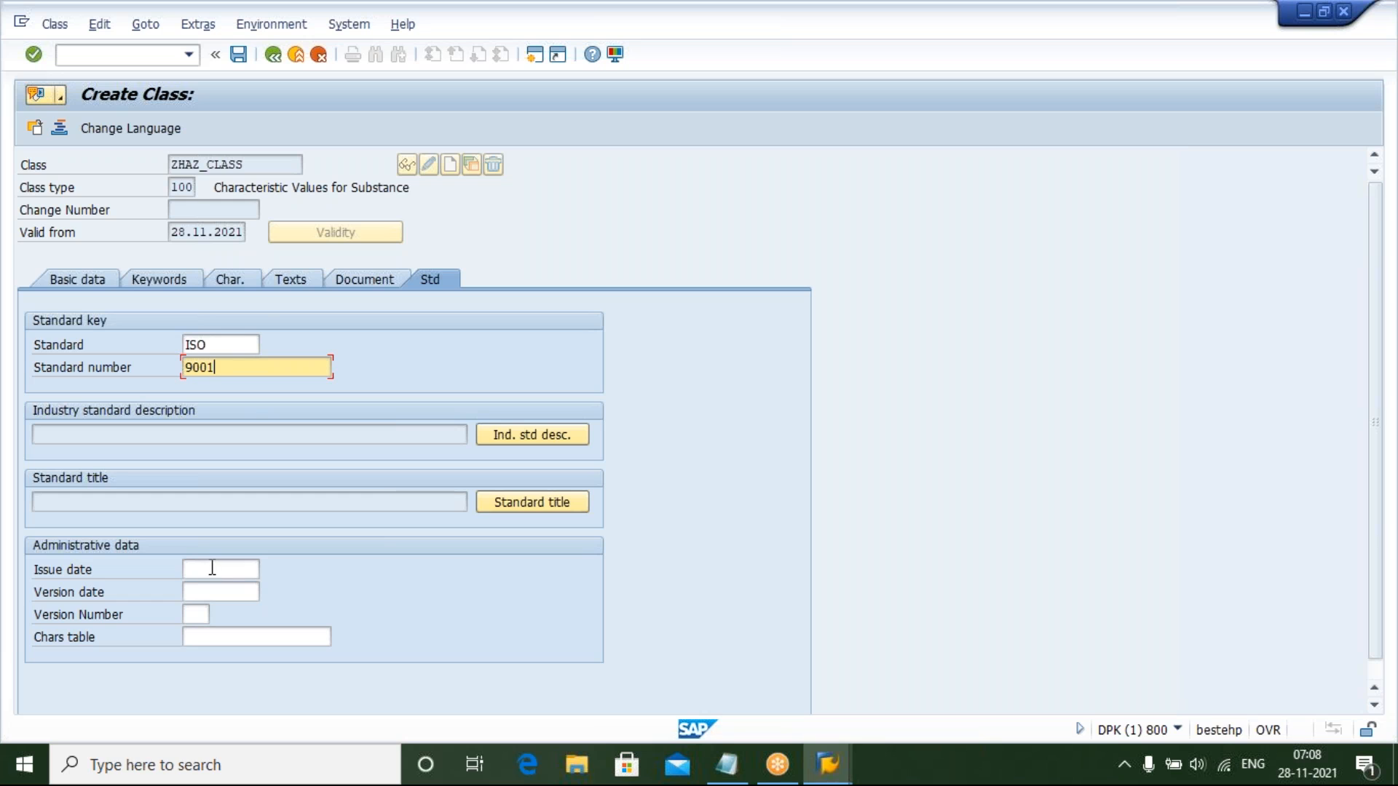
Set the standard's issue date to 15.01.2013 using the calendar
{"action": "left_click", "coordinate": [212, 568]}
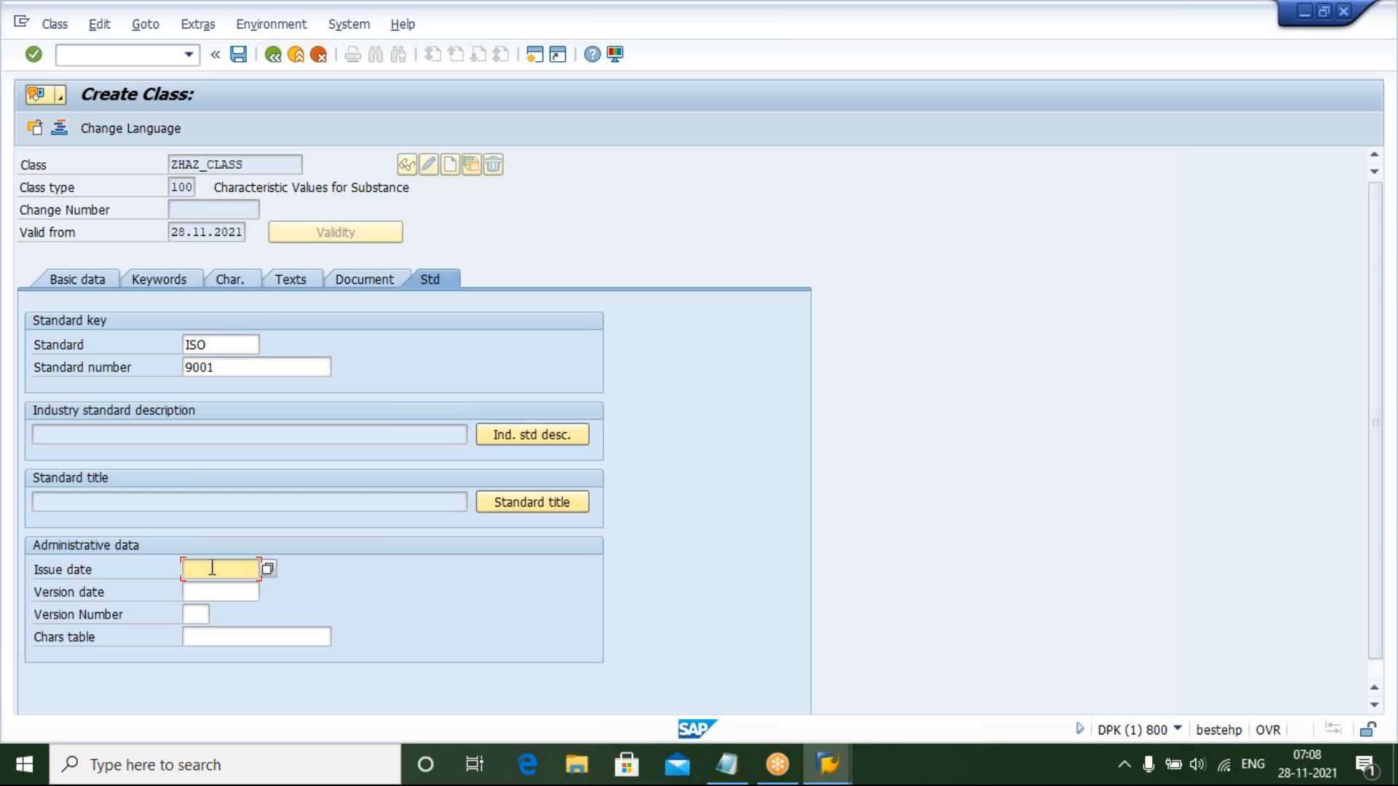
{"action": "left_click", "coordinate": [270, 566]}
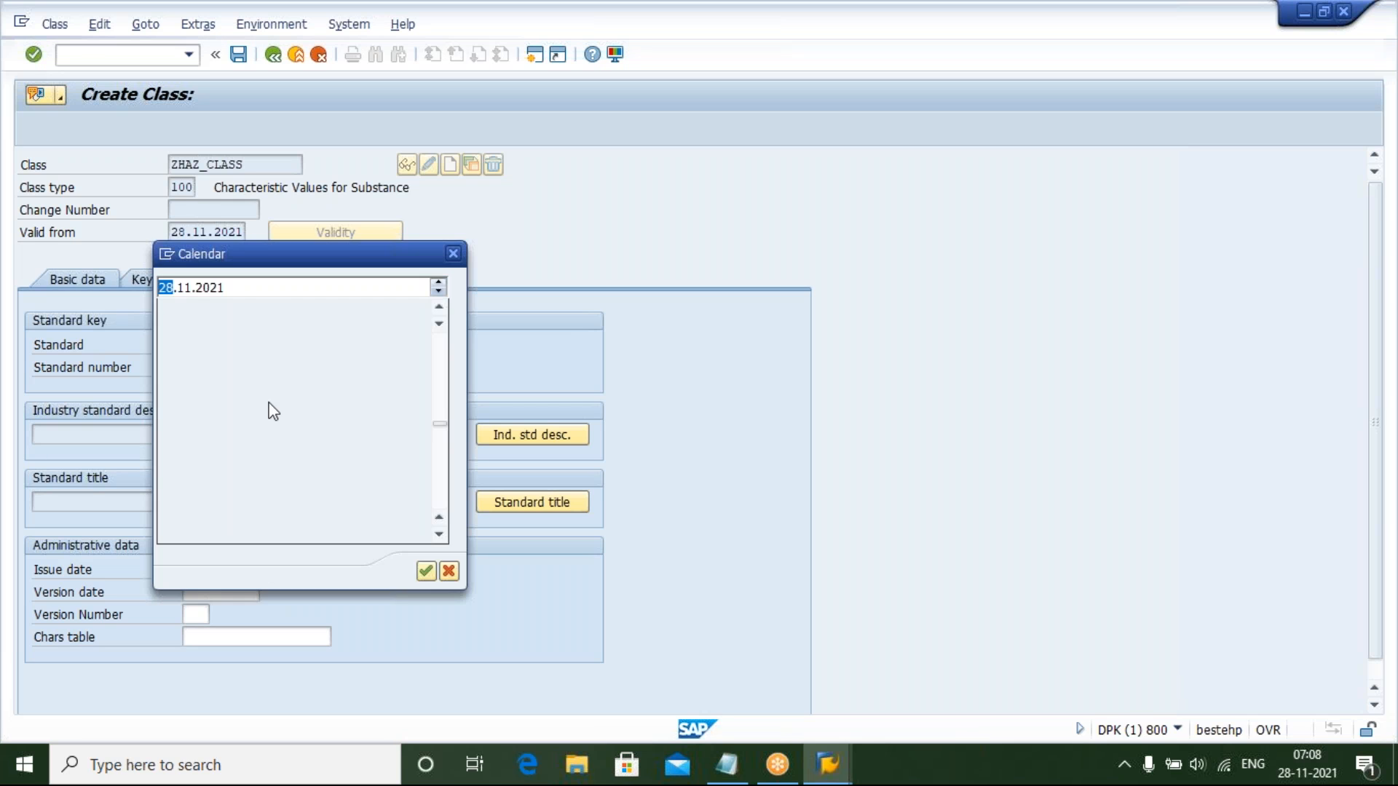
{"action": "type", "text": "15"}
{"action": "key", "text": "Return"}
{"action": "double_click", "coordinate": [185, 287]}
{"action": "type", "text": "01"}
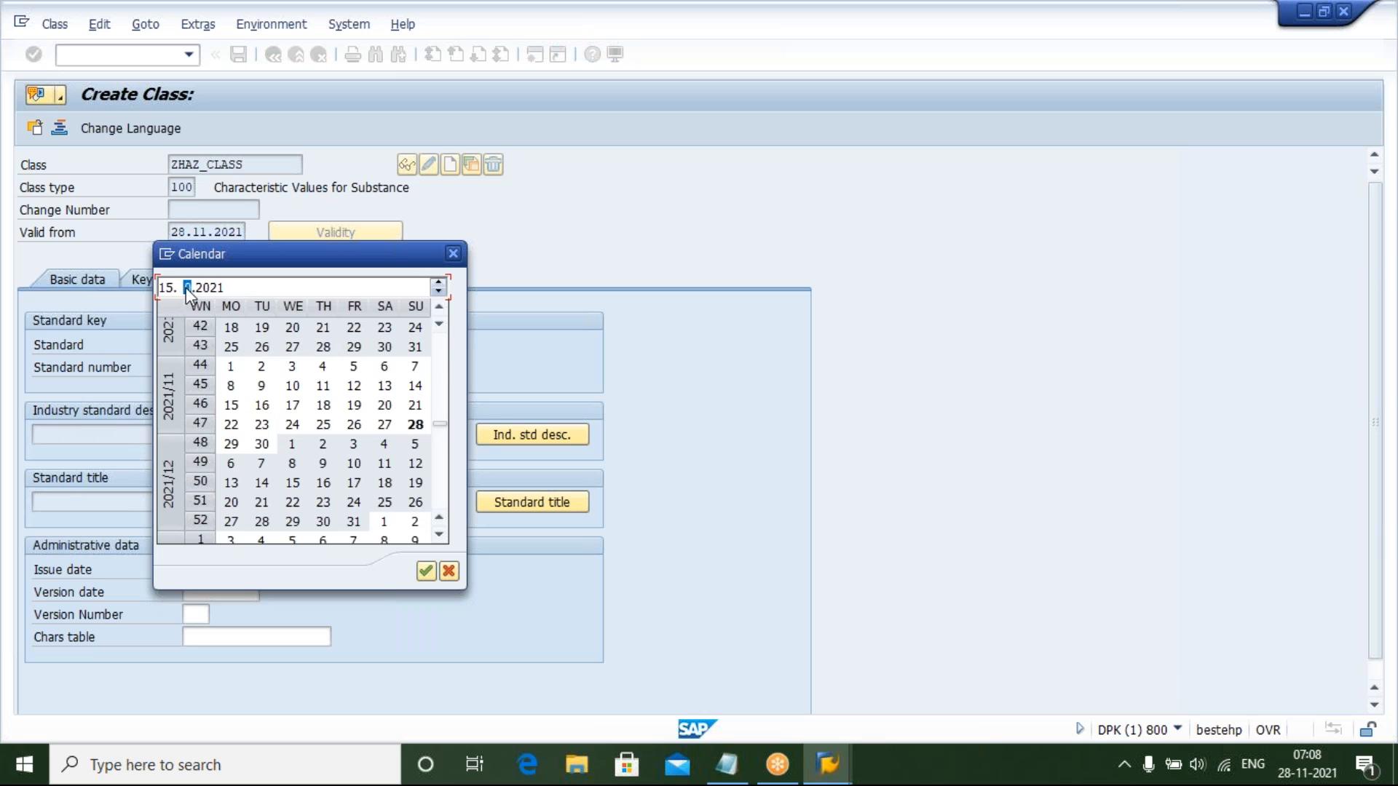
{"action": "key", "text": "Return"}
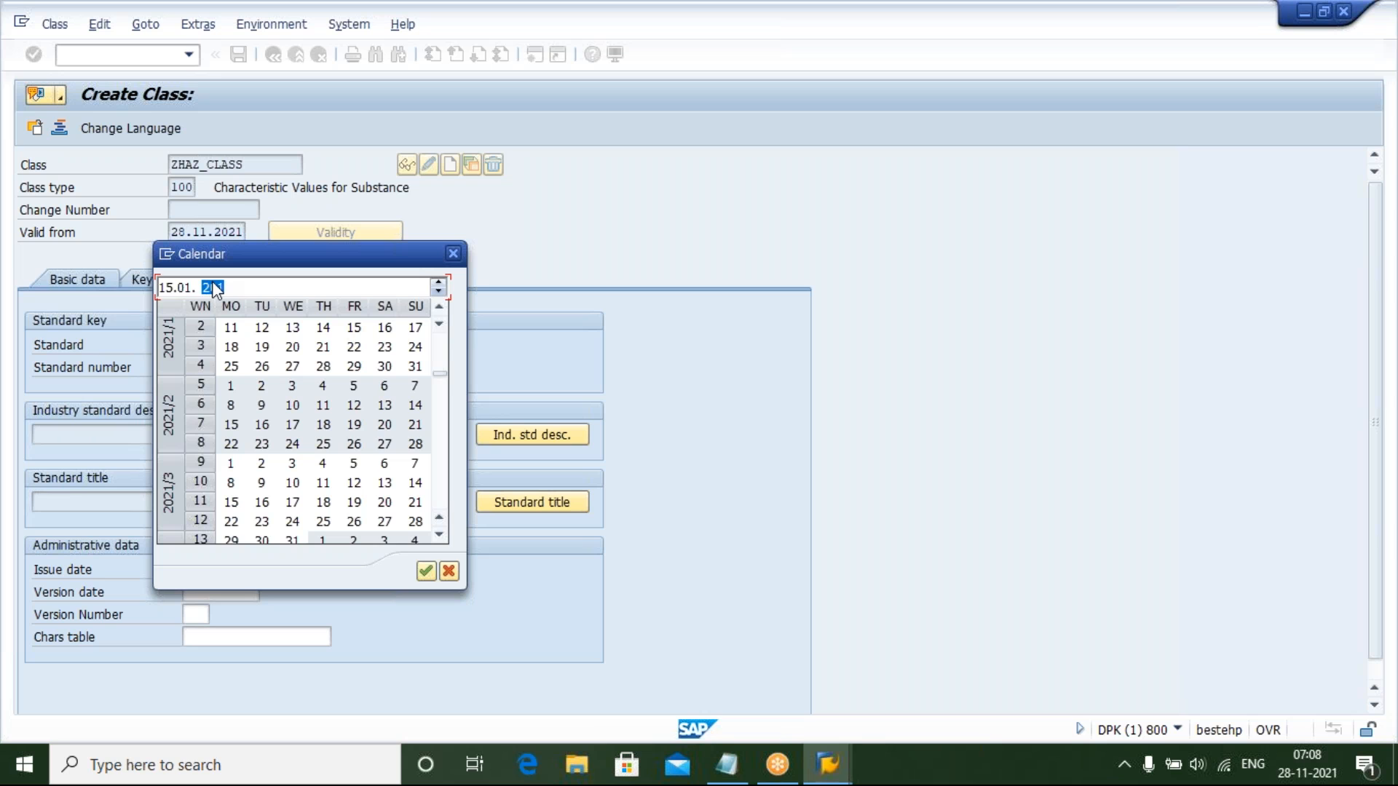
{"action": "type", "text": "2013"}
{"action": "key", "text": "Return"}
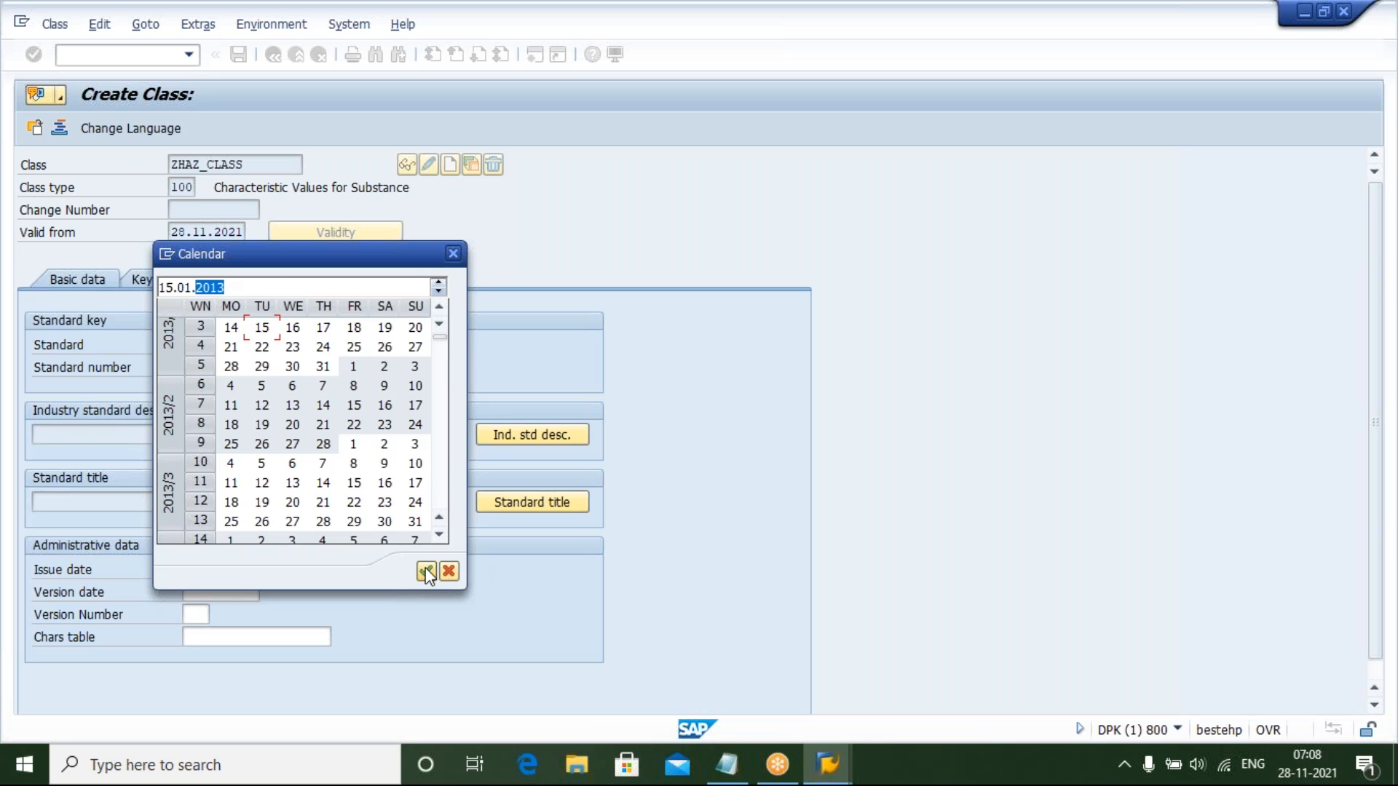
{"action": "left_click", "coordinate": [262, 589]}
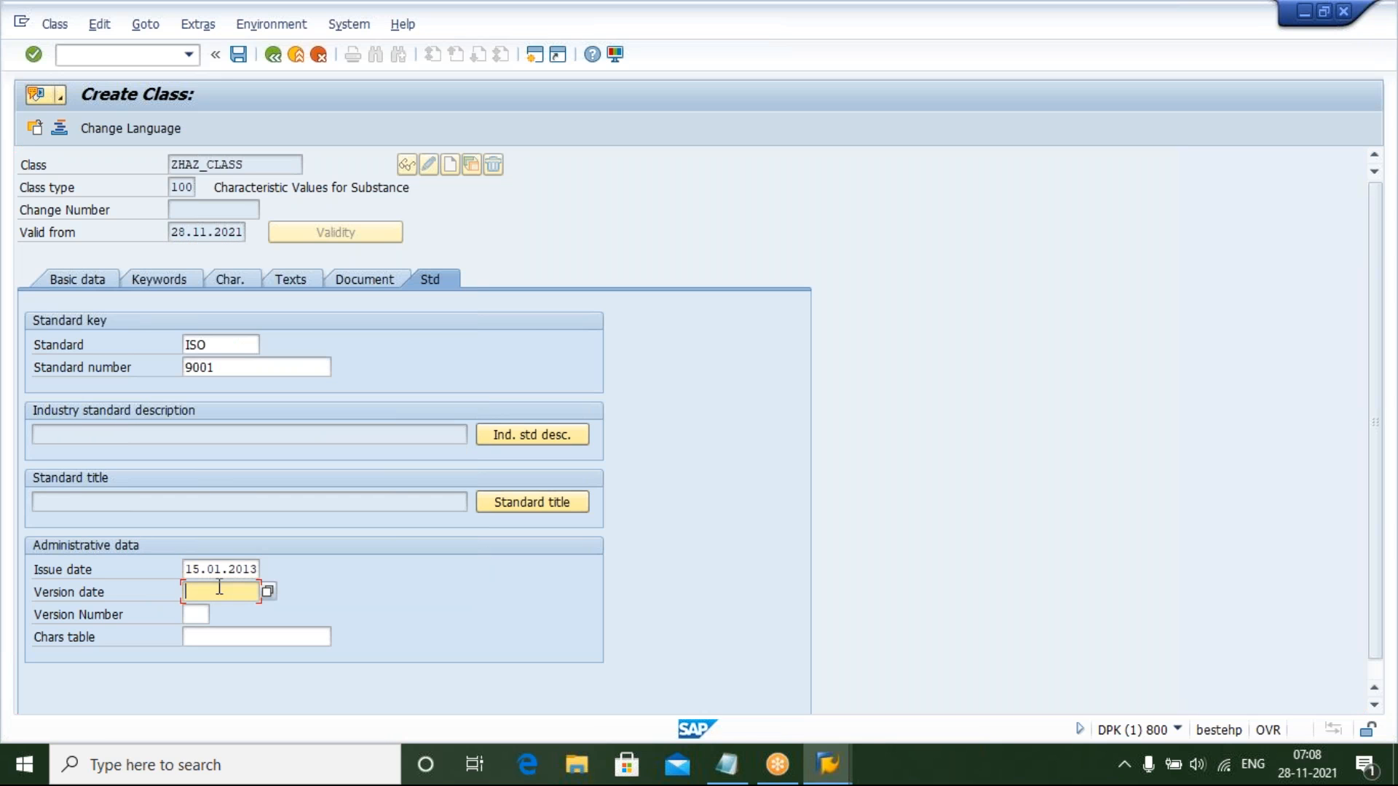
Set the standard's version date to 18.06.2006 using the calendar
{"action": "left_click", "coordinate": [268, 592]}
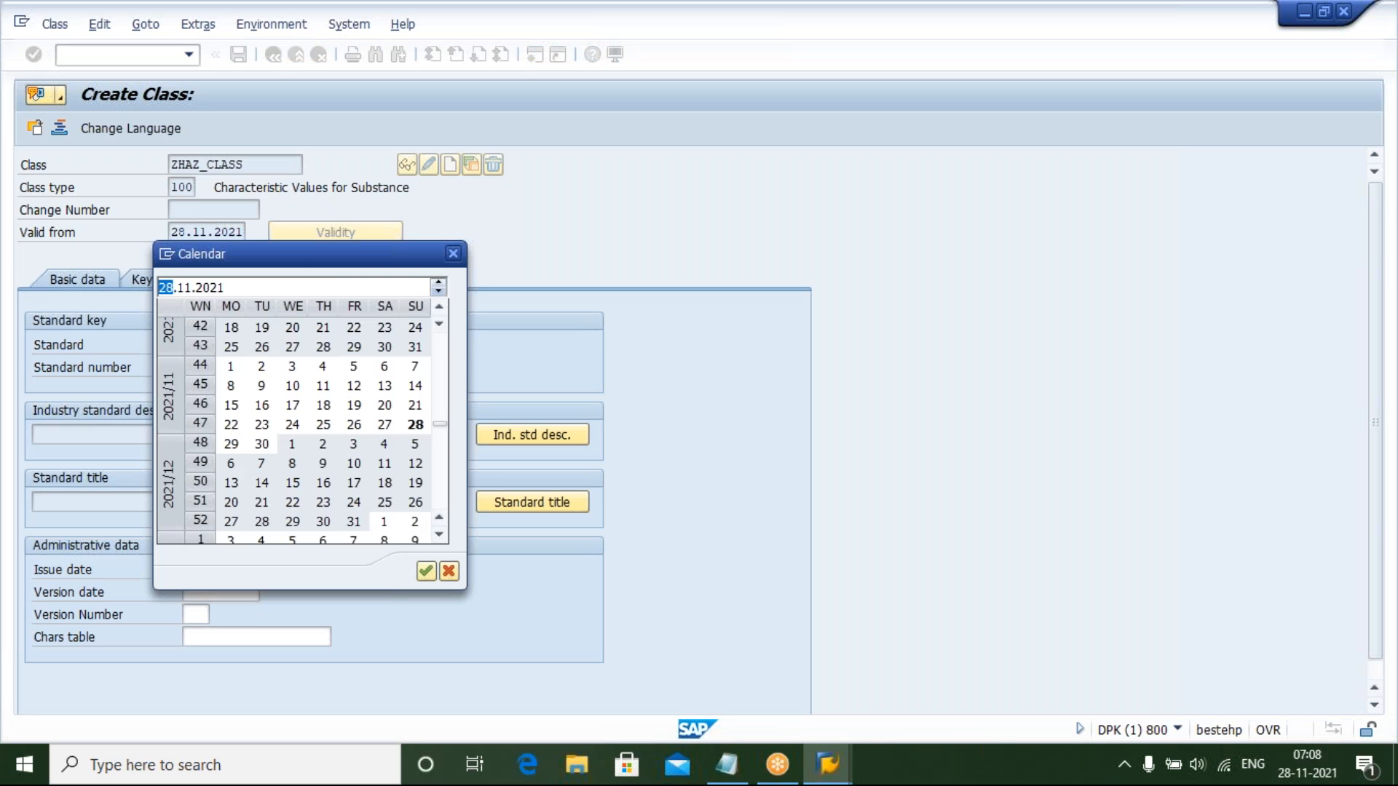
{"action": "type", "text": "8"}
{"action": "double_click", "coordinate": [181, 286]}
{"action": "type", "text": "06"}
{"action": "double_click", "coordinate": [208, 288]}
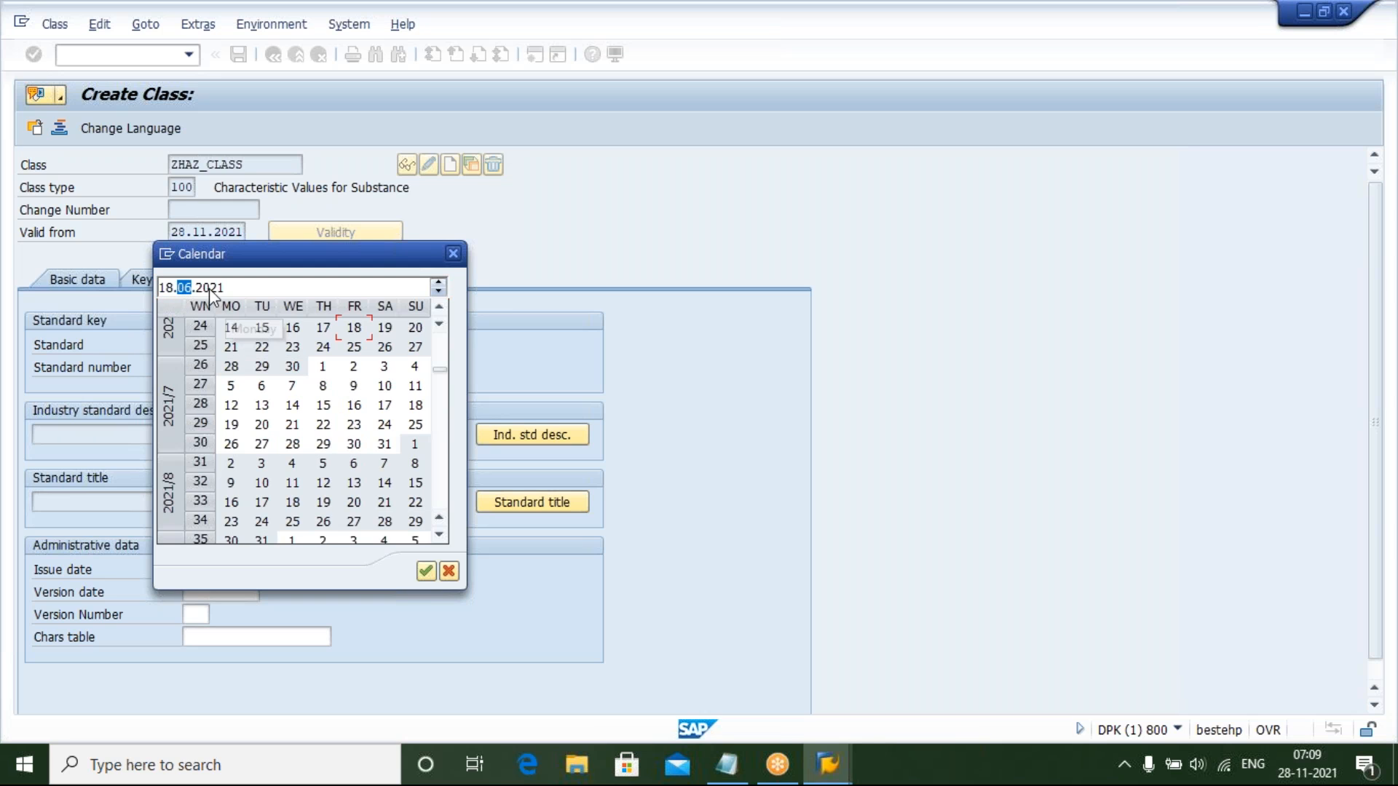
{"action": "type", "text": "2006"}
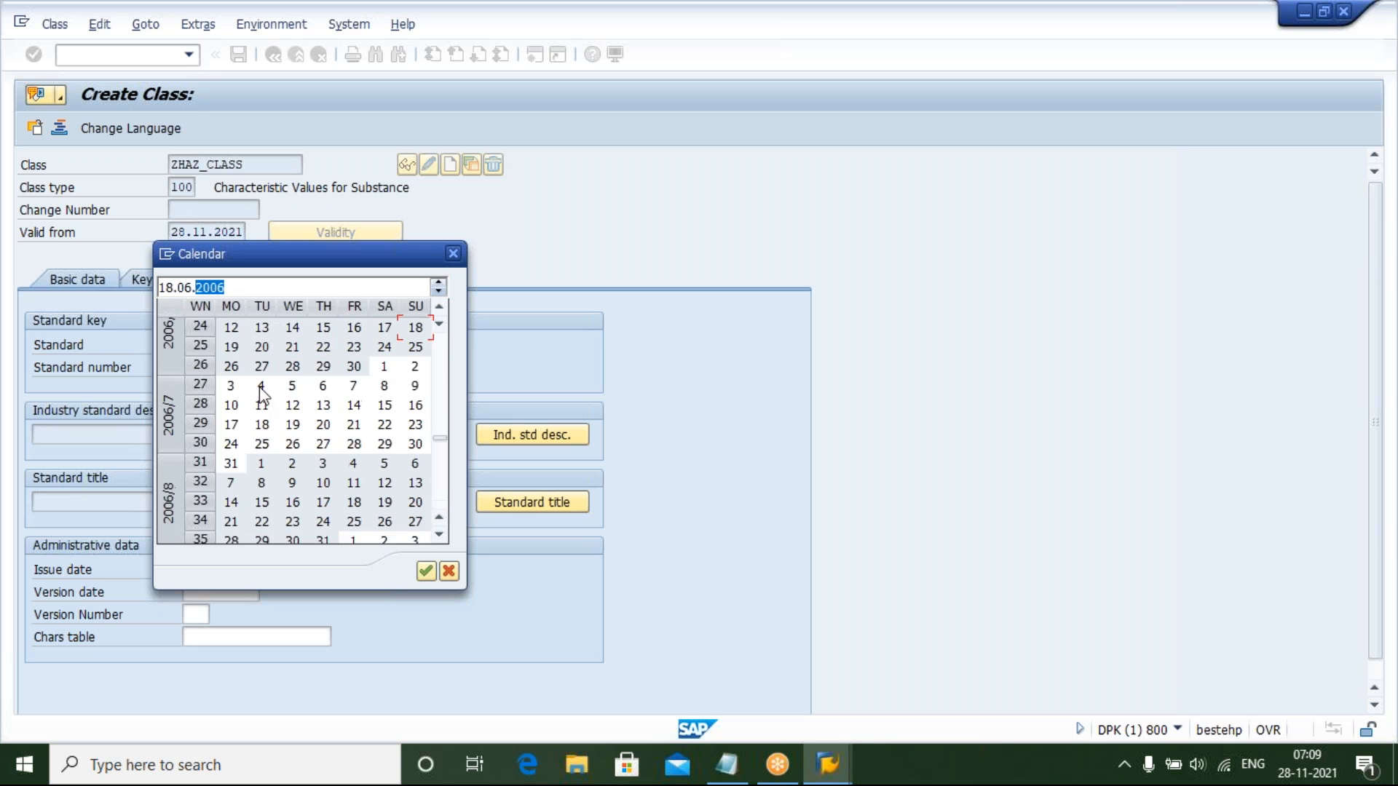
{"action": "left_click", "coordinate": [426, 572]}
Enter version number 5 for the standard and save the class
{"action": "left_click", "coordinate": [198, 614]}
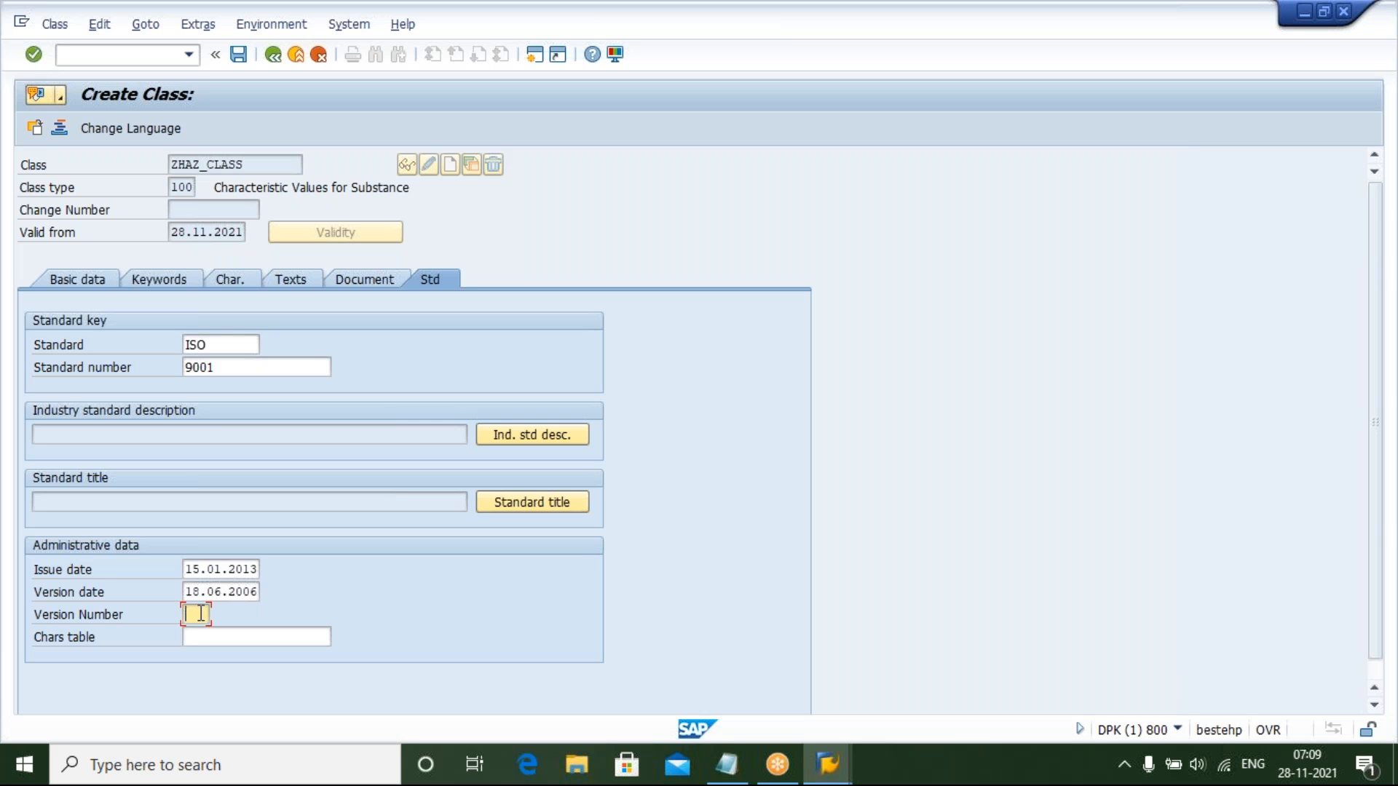
{"action": "type", "text": "5"}
{"action": "left_click", "coordinate": [239, 55]}
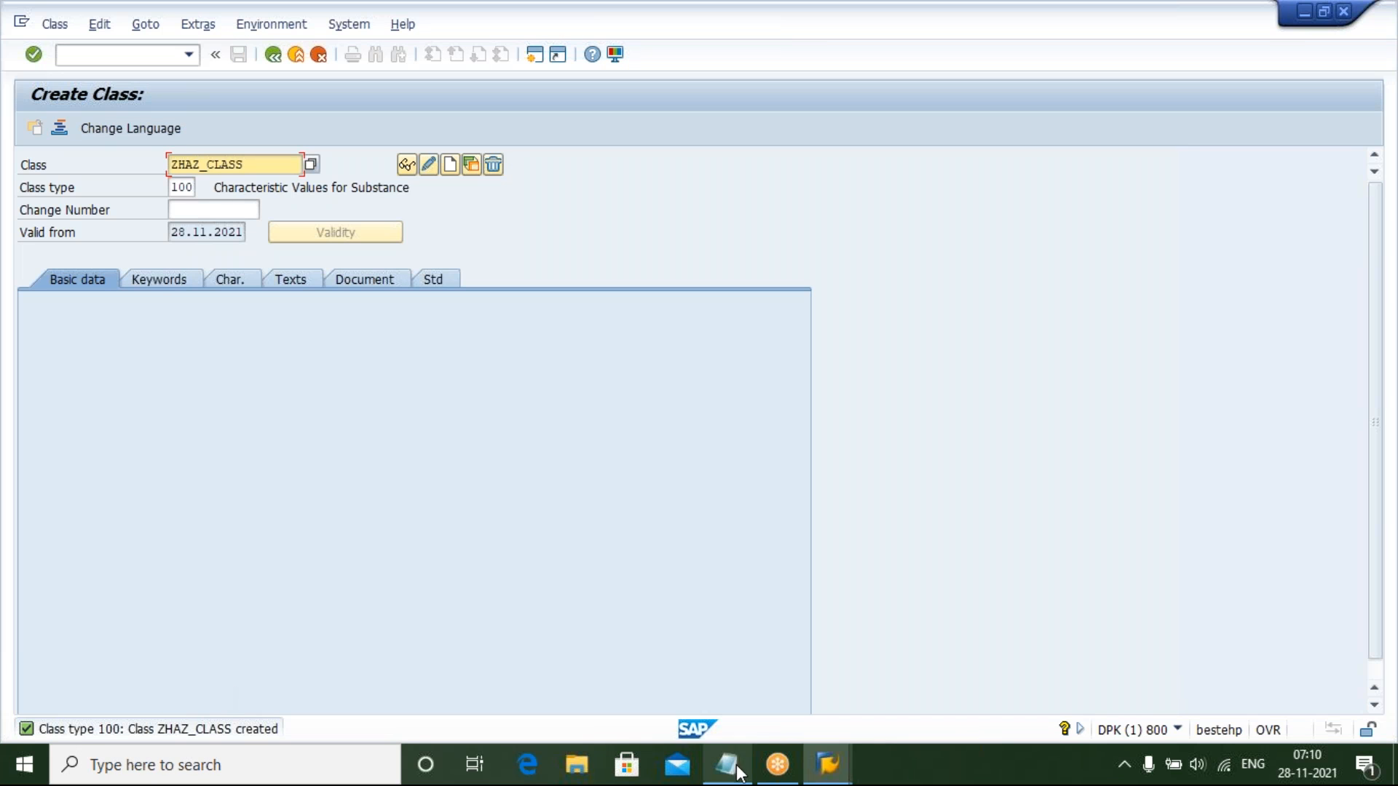
Switch to Notepad to review the task list, then return to the class window
{"action": "mouse_move", "coordinate": [738, 770]}
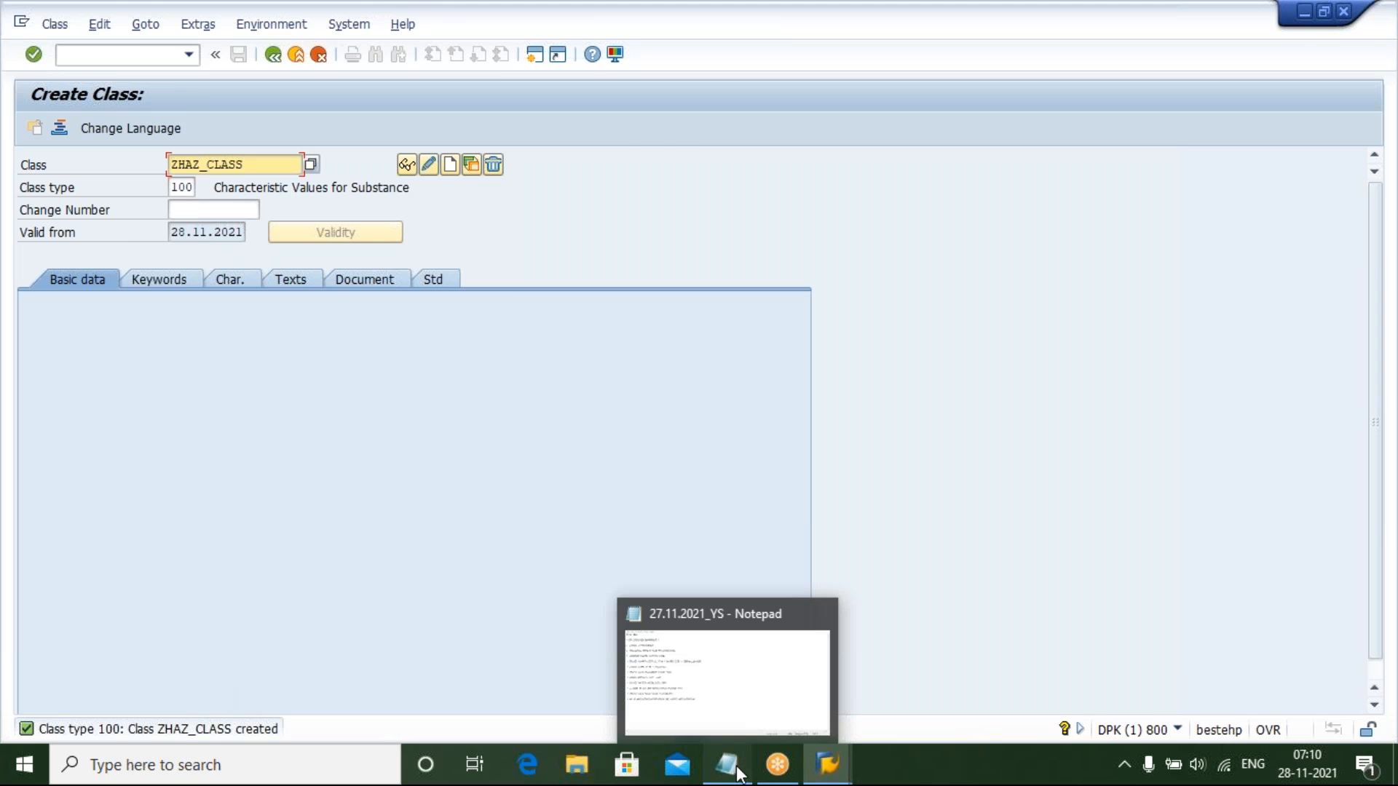
{"action": "left_click", "coordinate": [737, 770]}
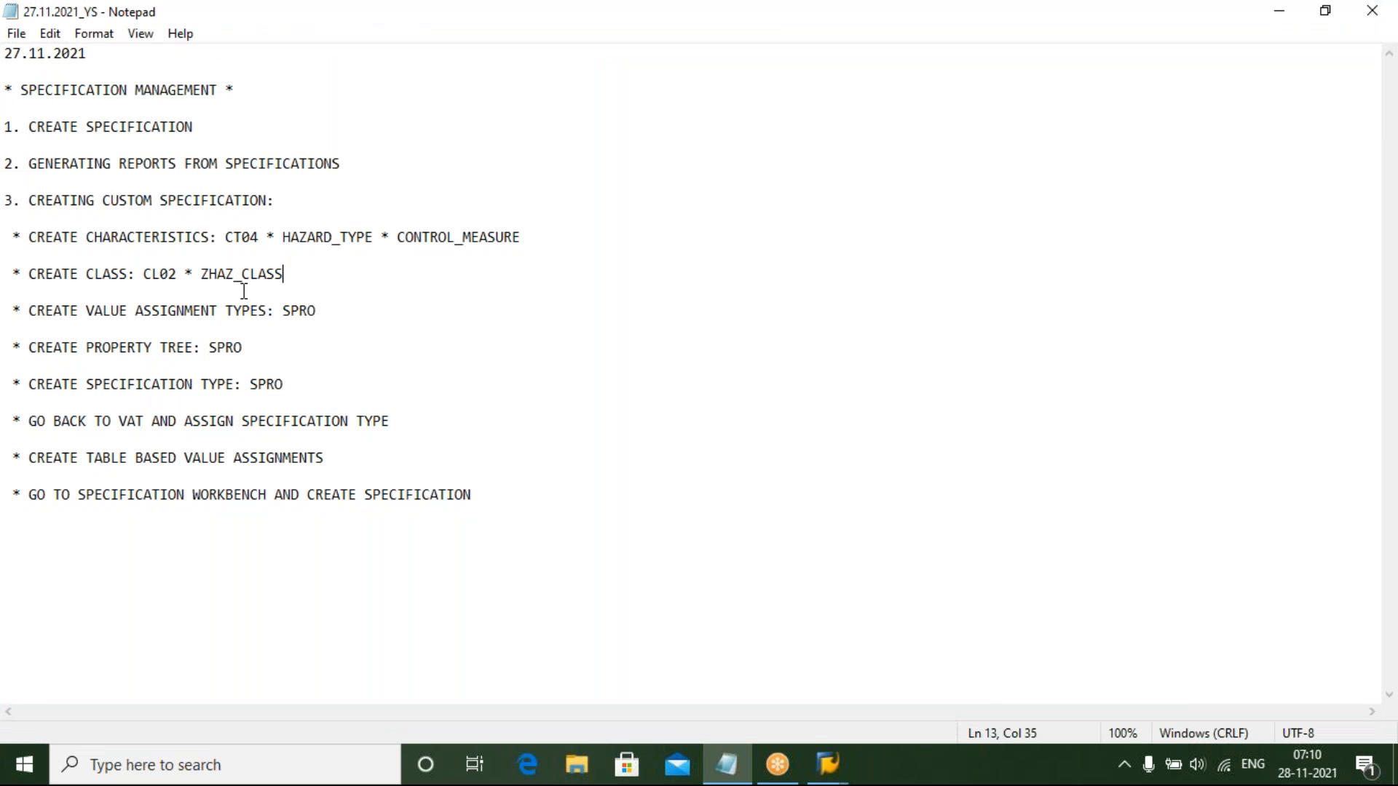
{"action": "left_click", "coordinate": [324, 310]}
{"action": "left_click", "coordinate": [739, 777]}
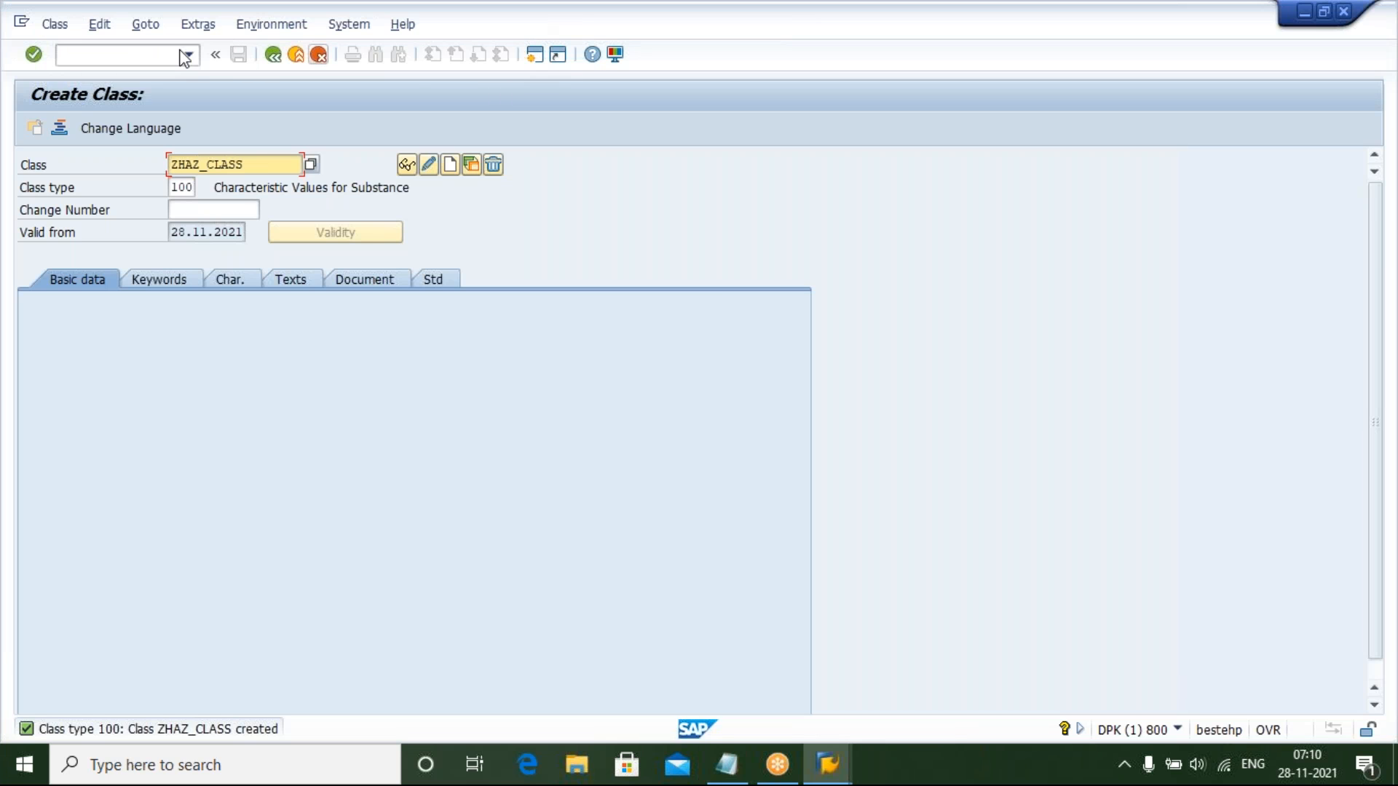
Open a new session and start transaction CG02BD
{"action": "left_click", "coordinate": [536, 55]}
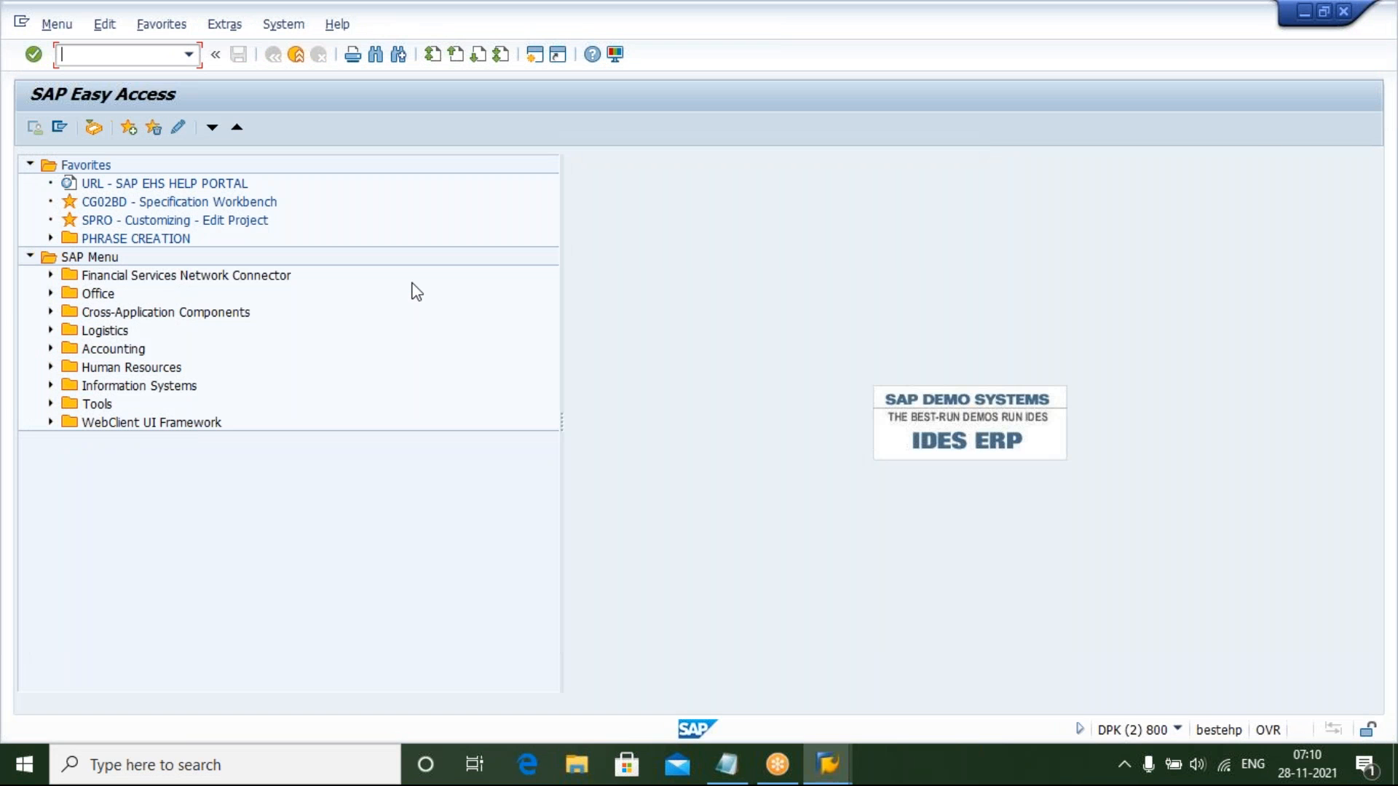
{"action": "type", "text": "CG02BD"}
{"action": "key", "text": "Return"}
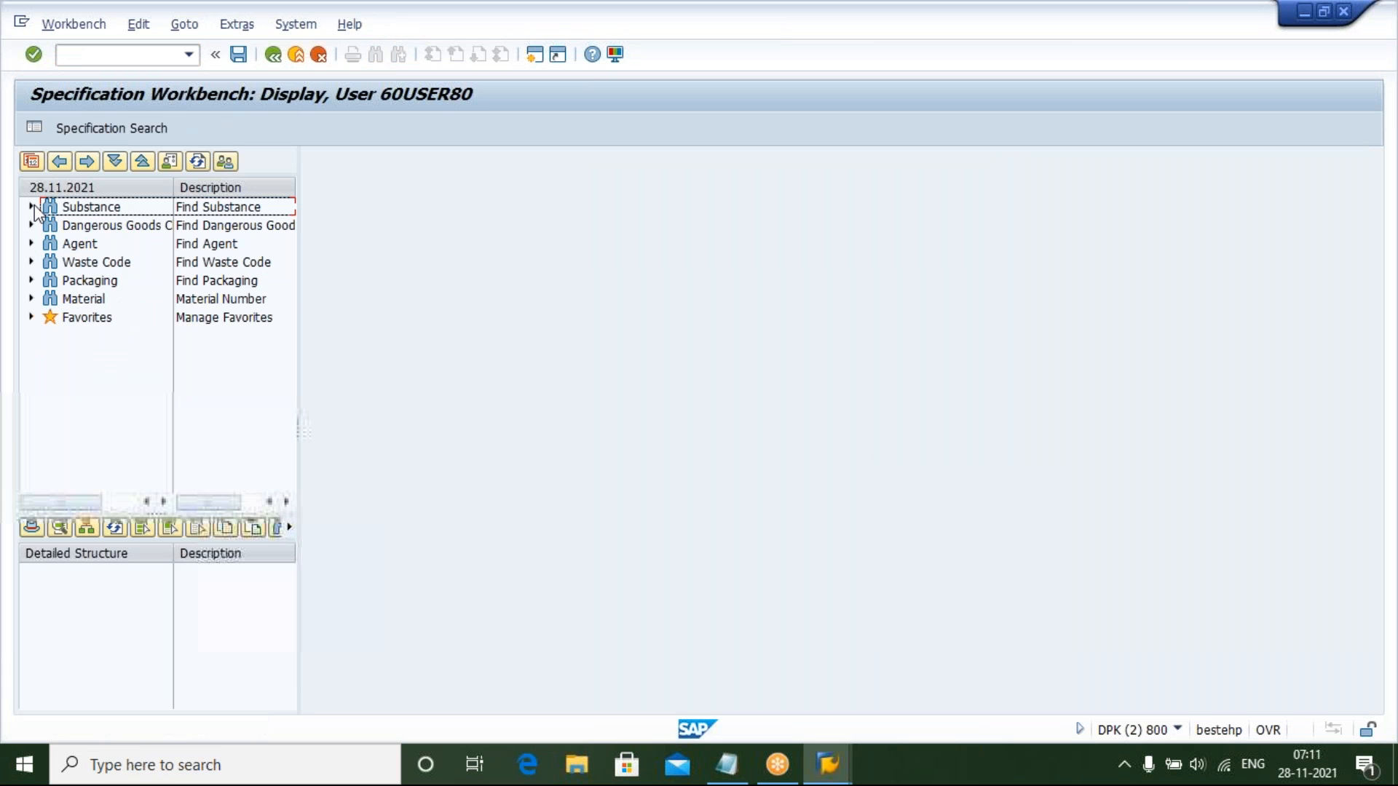
{"action": "left_click", "coordinate": [32, 205]}
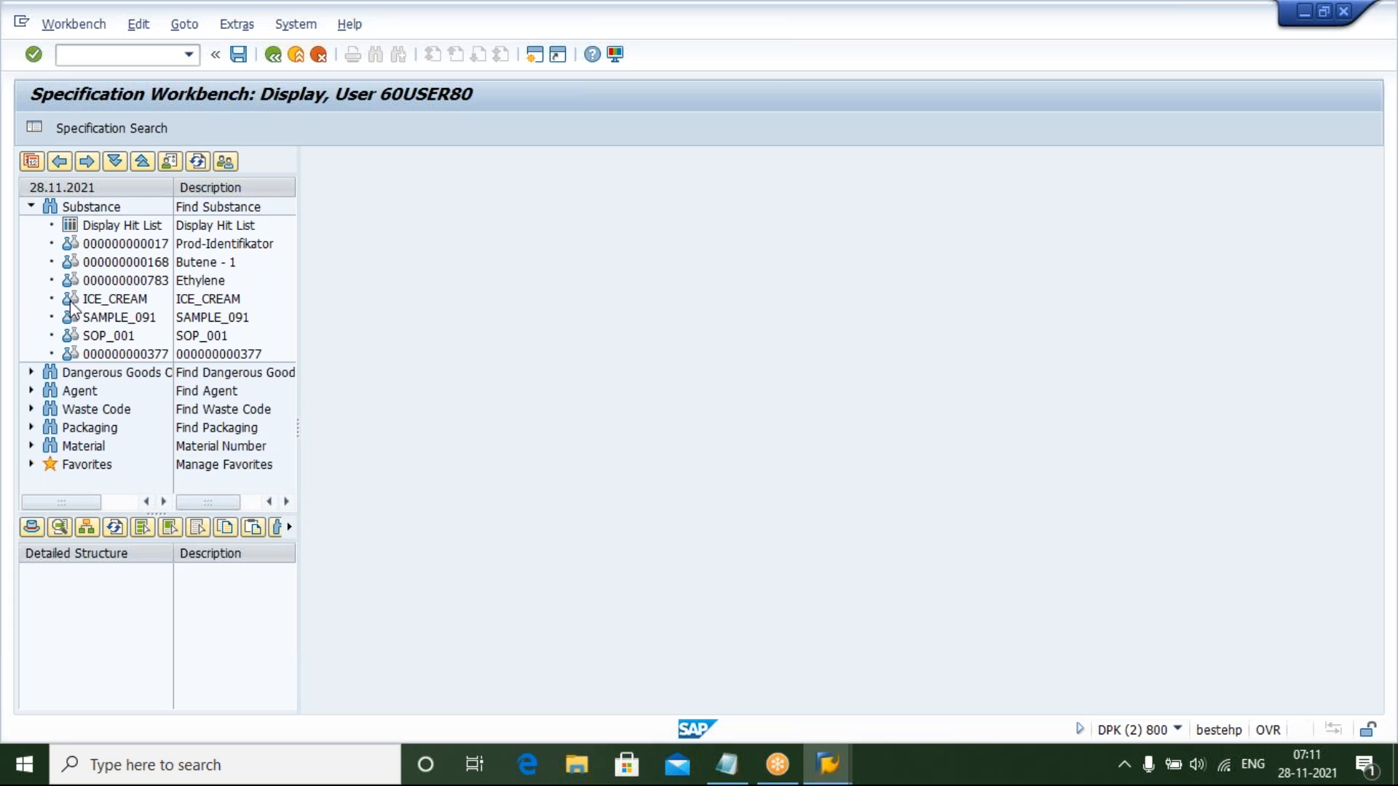
{"action": "left_click", "coordinate": [110, 354]}
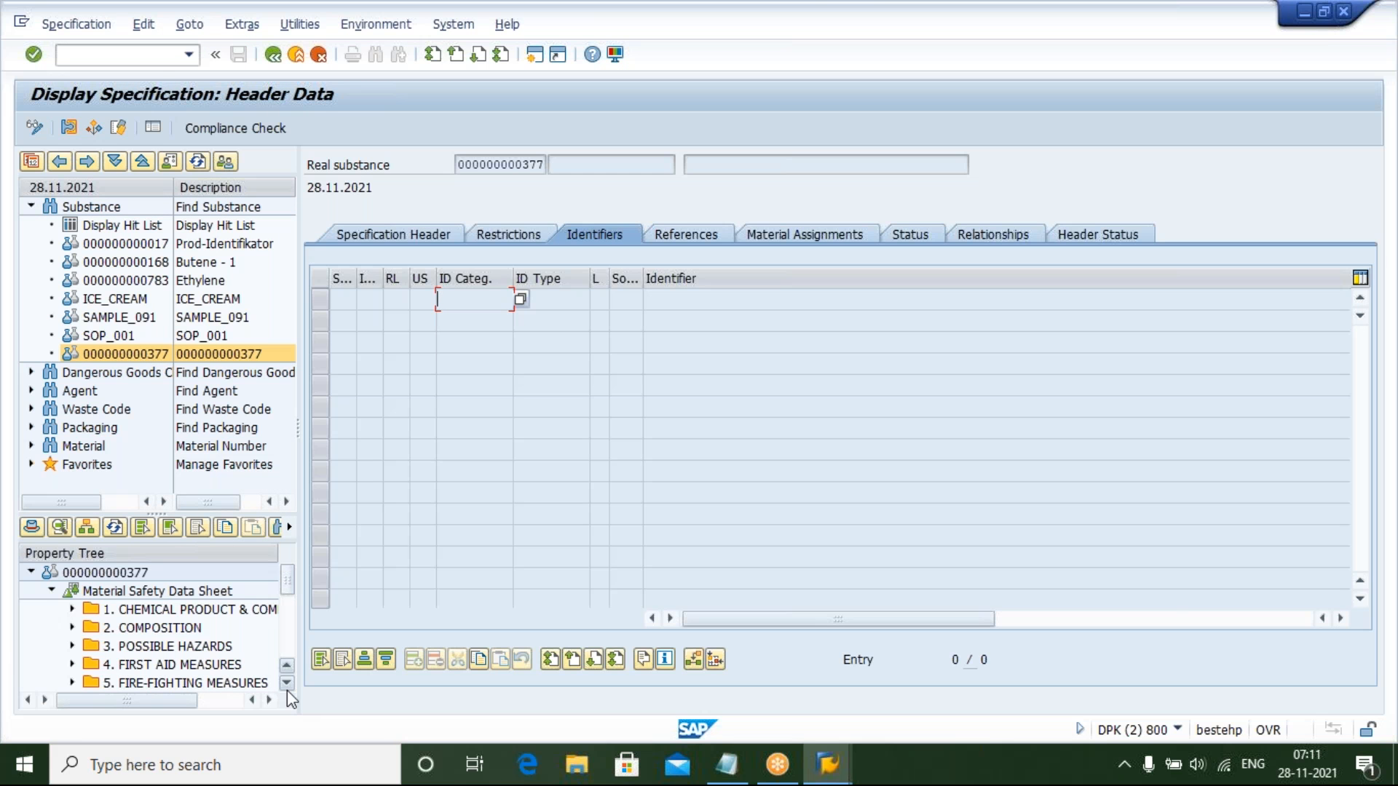
{"action": "scroll", "coordinate": [287, 690], "scroll_direction": "down", "scroll_amount": 1}
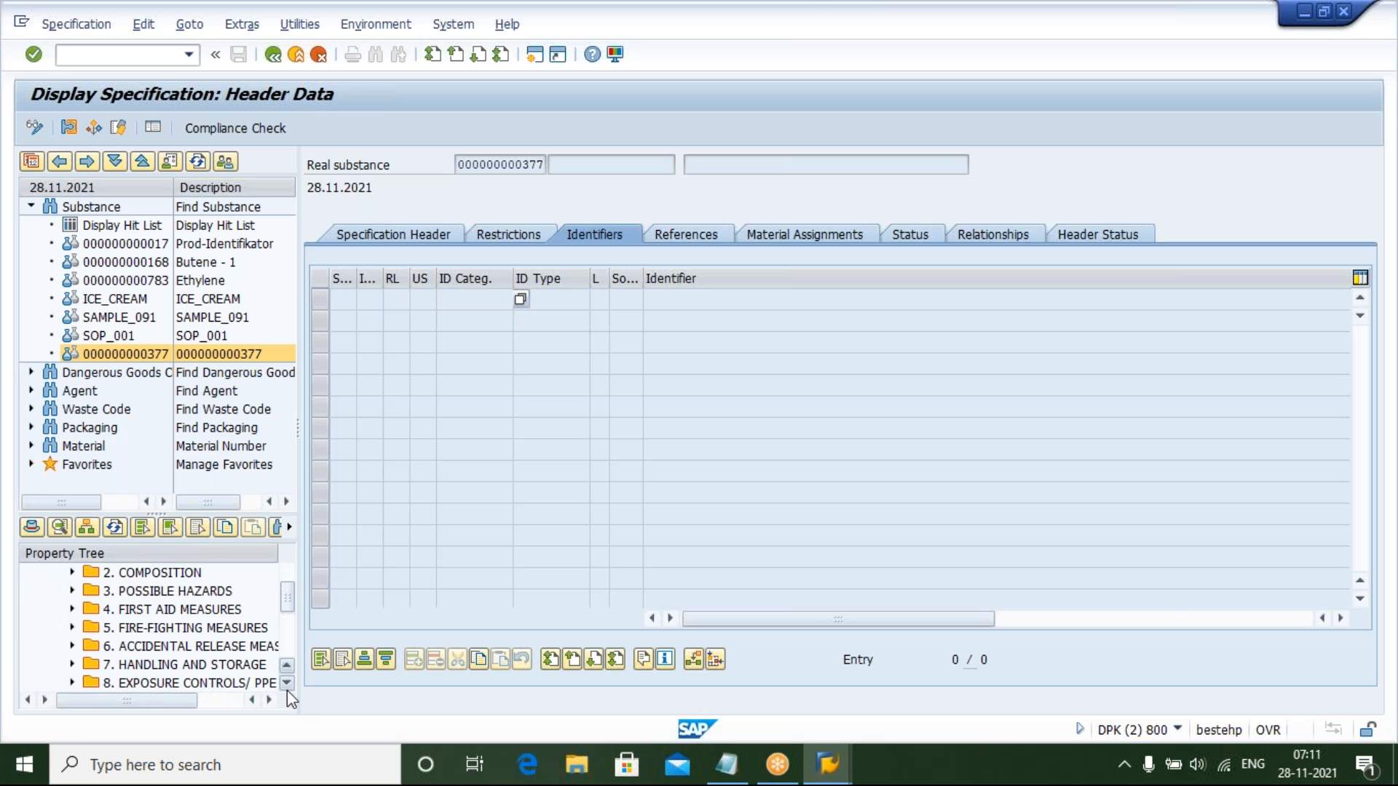
{"action": "left_click", "coordinate": [72, 610]}
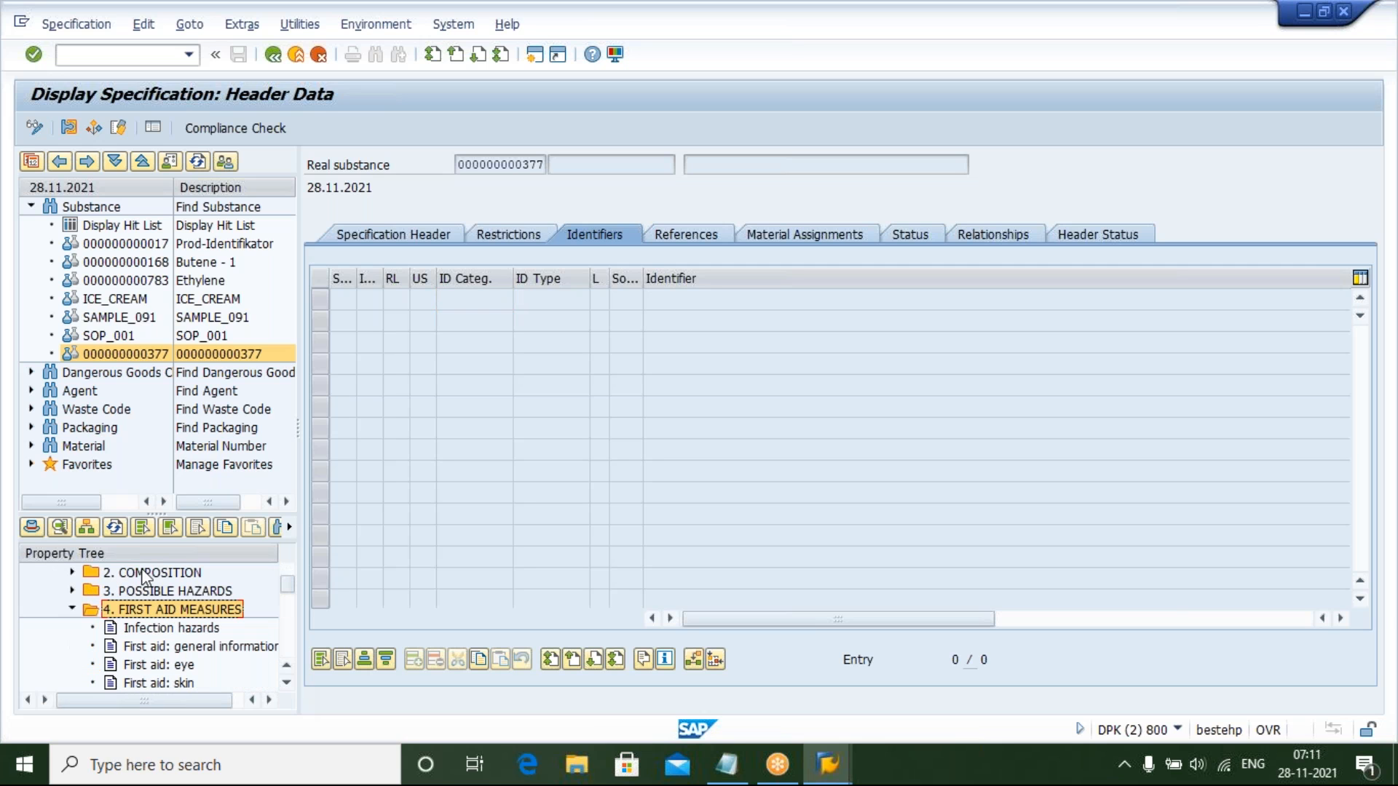
{"action": "left_click", "coordinate": [176, 629]}
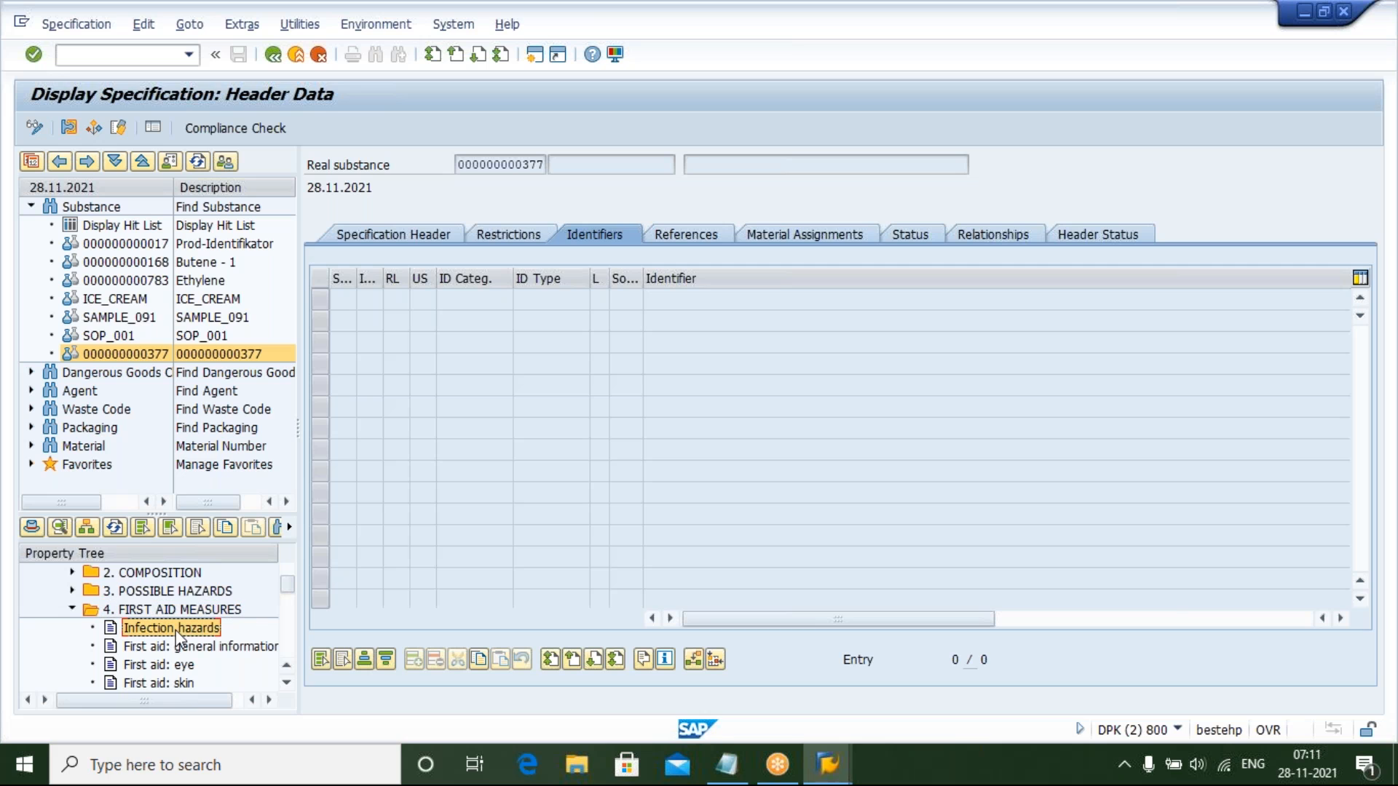
{"action": "left_click", "coordinate": [184, 611]}
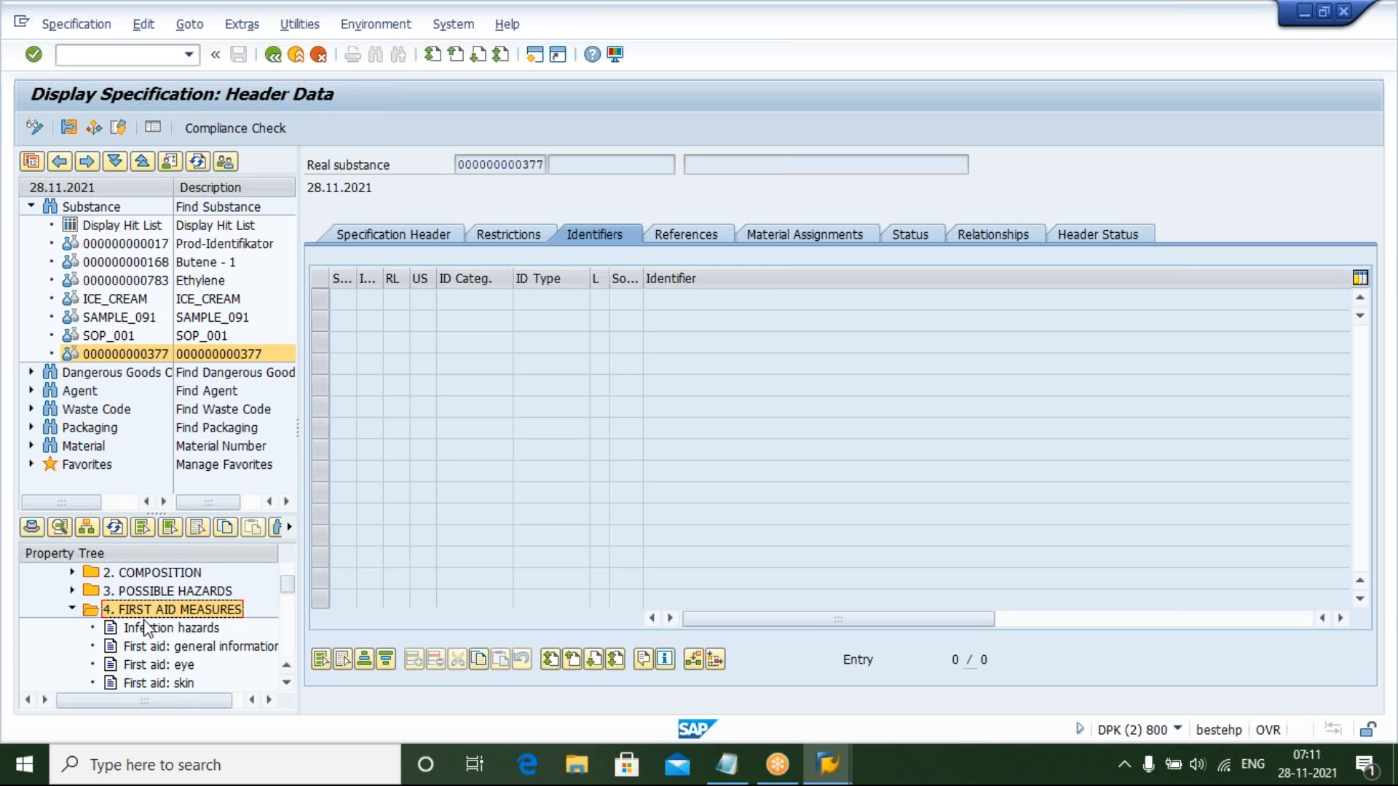
{"action": "left_click", "coordinate": [165, 632]}
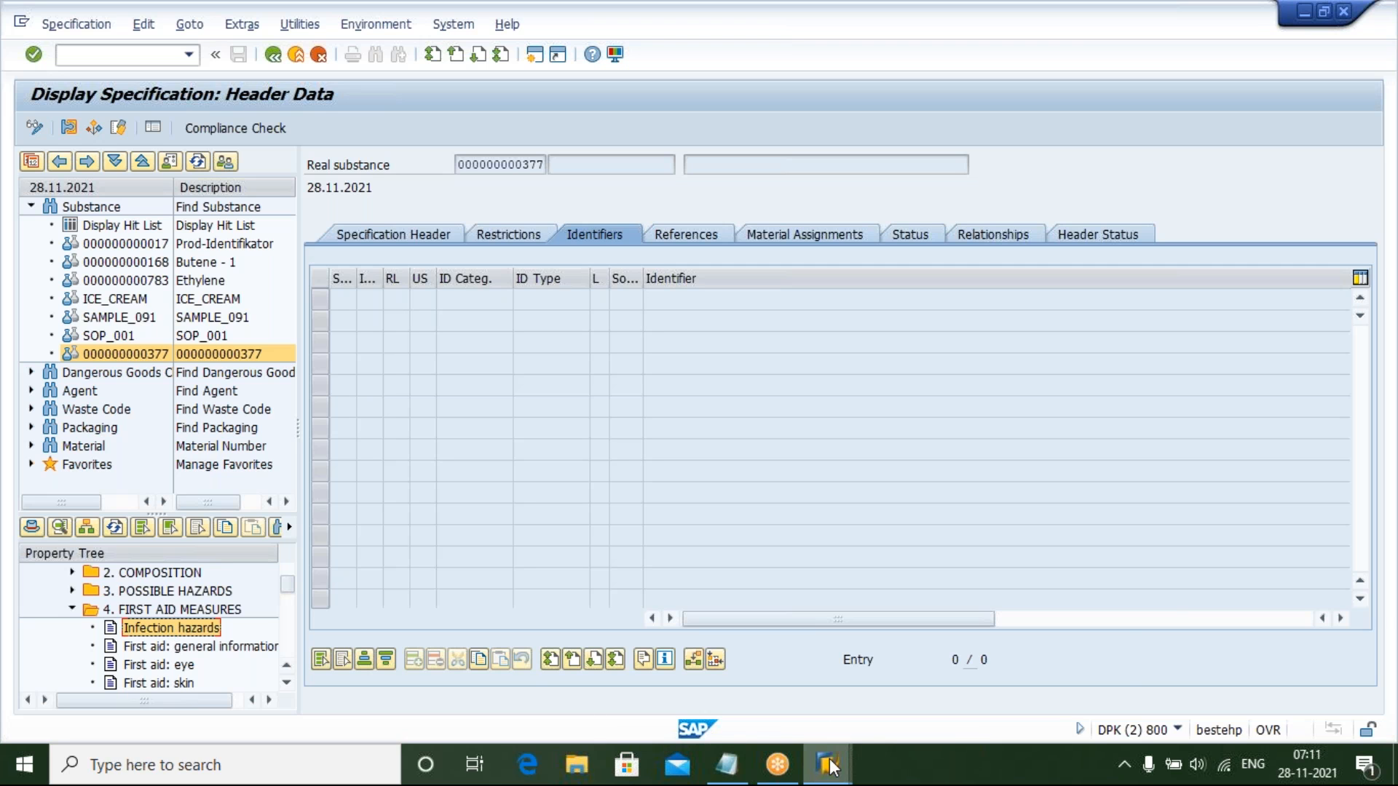
Try to start transaction SPRO from the class session
{"action": "mouse_move", "coordinate": [831, 763]}
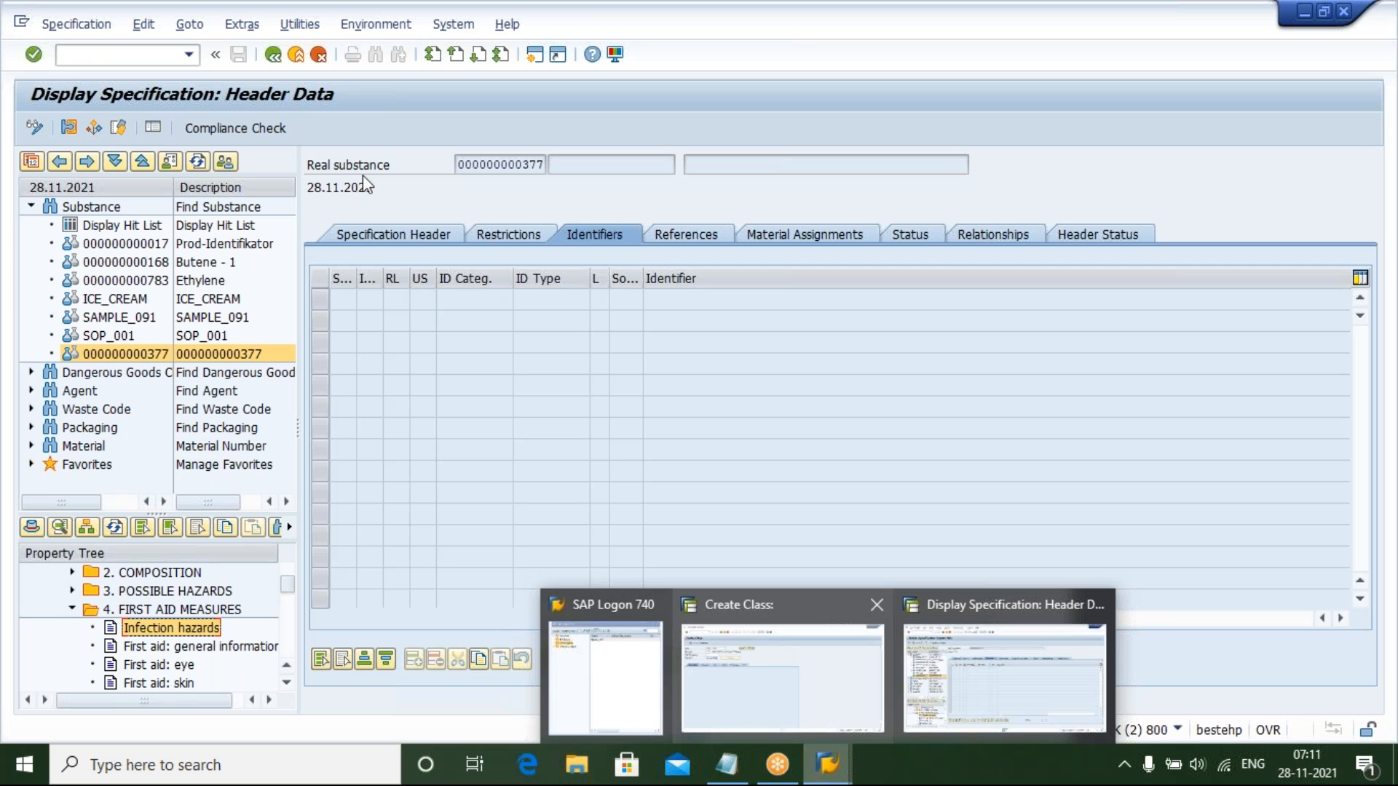
{"action": "left_click", "coordinate": [768, 645]}
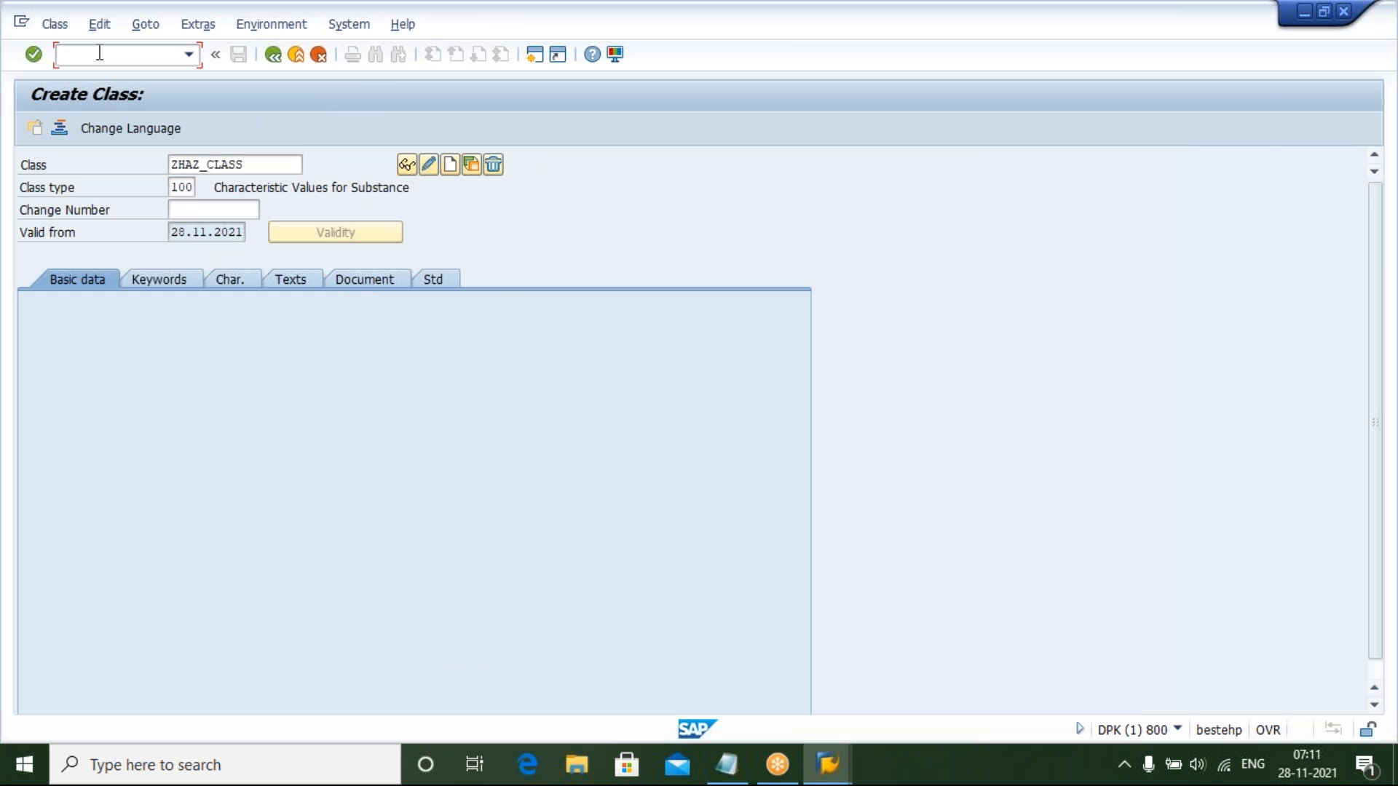
{"action": "type", "text": "SPRO"}
{"action": "key", "text": "Return"}
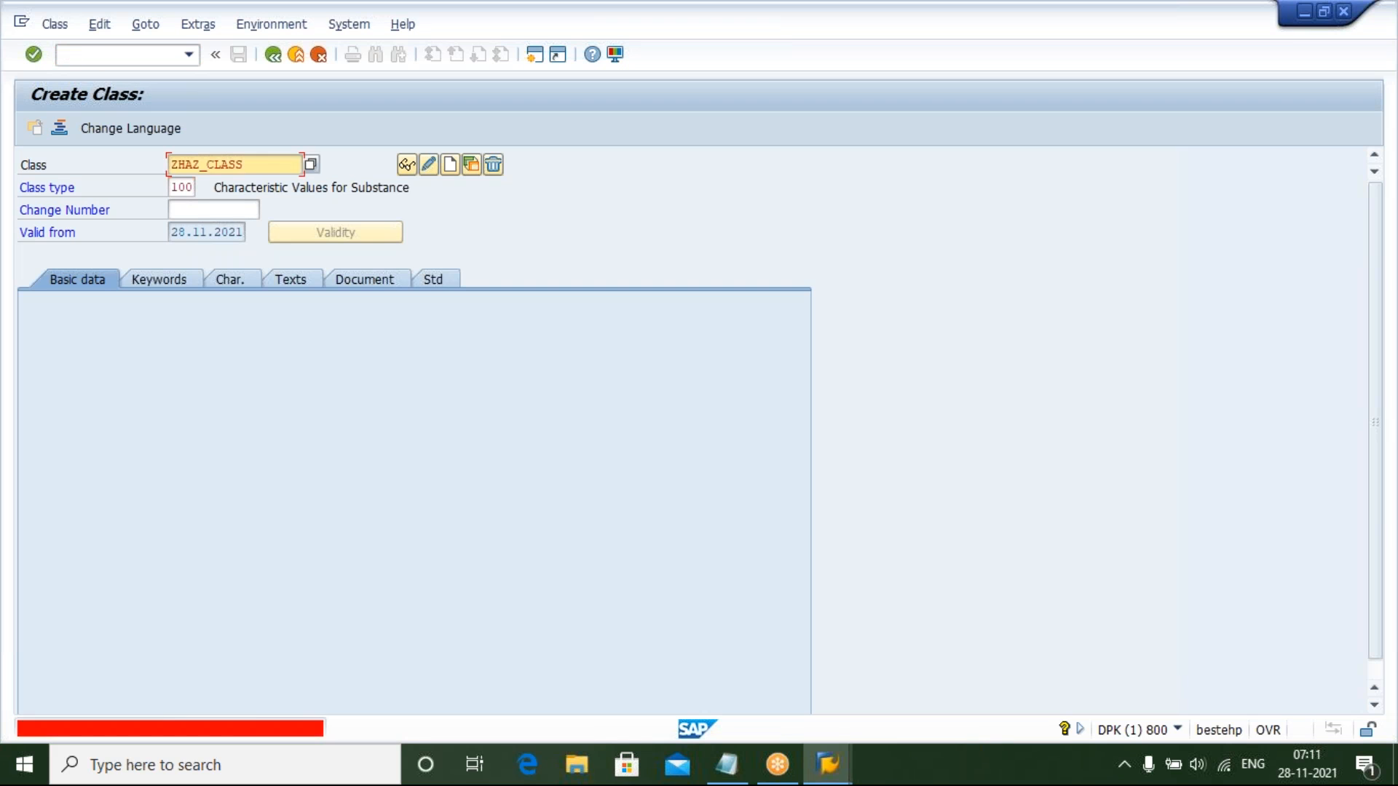
Leave the class screen with /n, start SPRO and open the SAP Reference IMG
{"action": "left_click", "coordinate": [109, 55]}
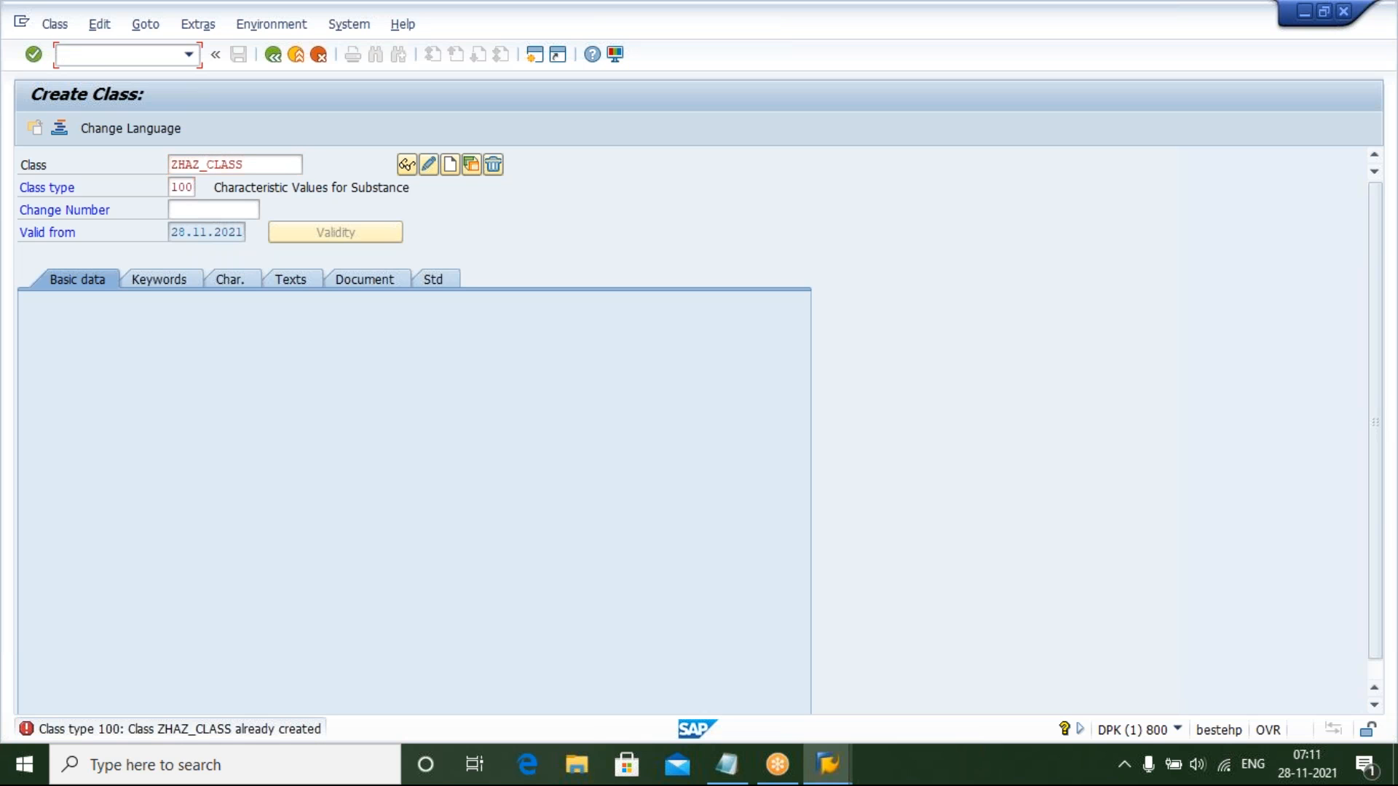
{"action": "type", "text": "/n"}
{"action": "key", "text": "Return"}
{"action": "type", "text": "SPRO"}
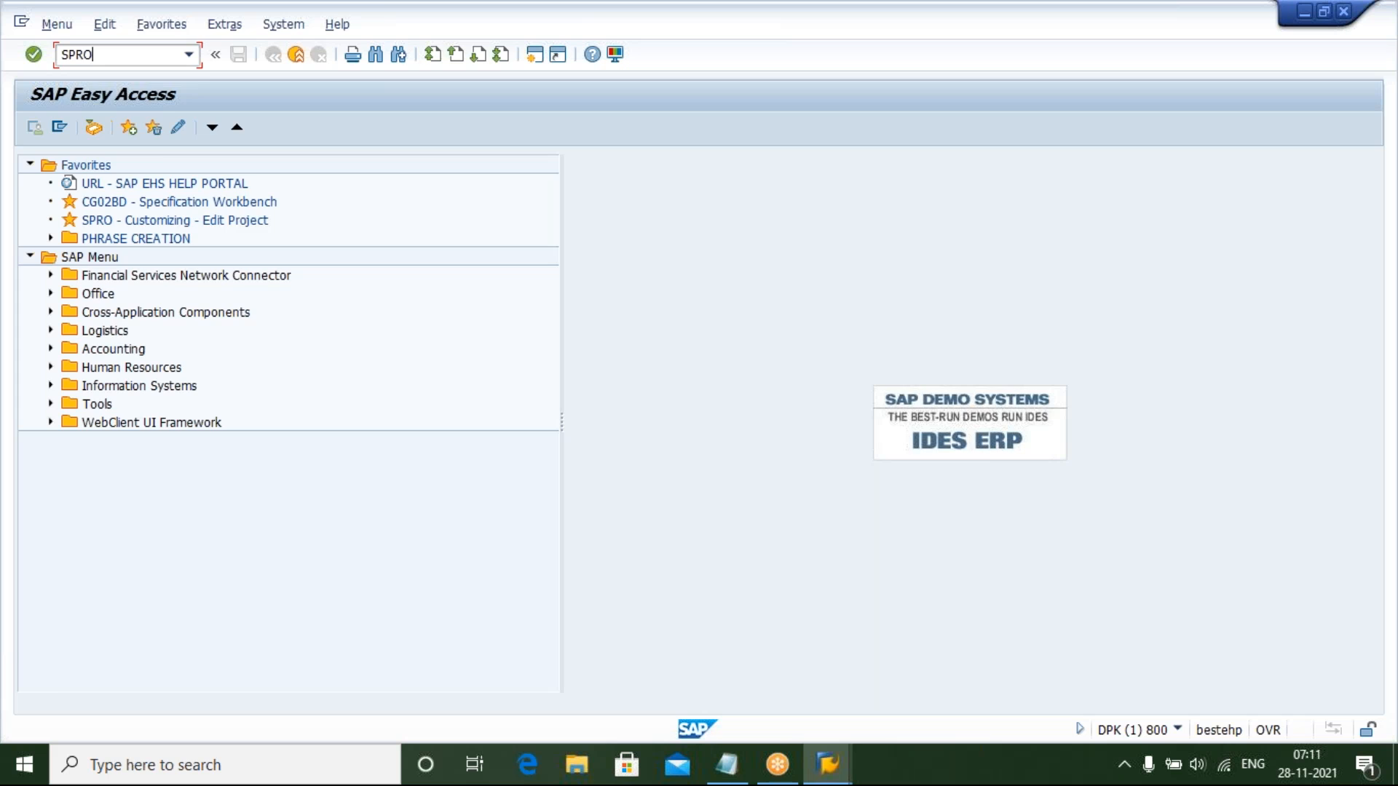
{"action": "key", "text": "Return"}
{"action": "left_click", "coordinate": [77, 127]}
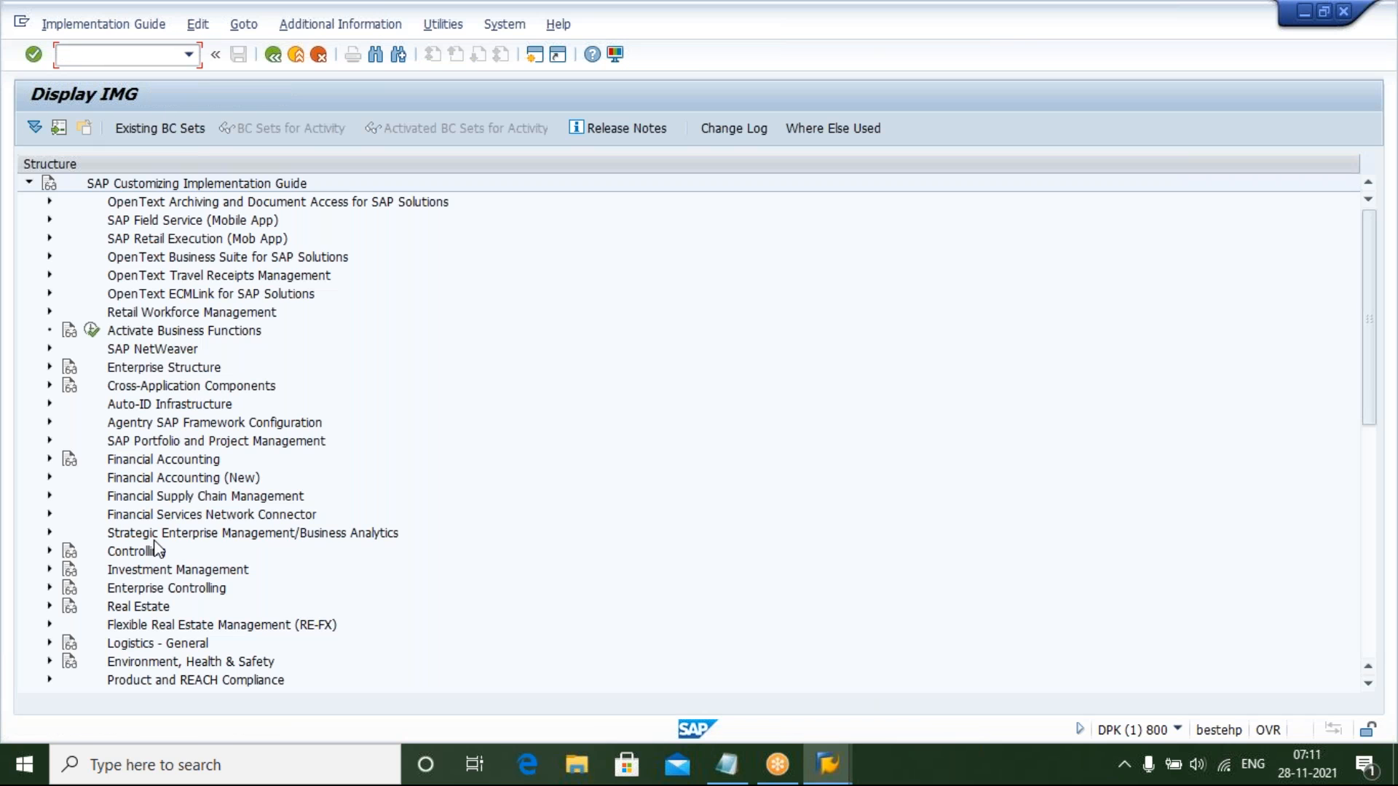
Expand Environment, Health & Safety and its Basic Data and Tools node in the IMG
{"action": "left_click", "coordinate": [155, 548]}
{"action": "key", "text": "Down"}
{"action": "key", "text": "Down"}
{"action": "key", "text": "Down"}
{"action": "key", "text": "Down"}
{"action": "key", "text": "Down"}
{"action": "key", "text": "Down"}
{"action": "key", "text": "Down"}
{"action": "key", "text": "Up"}
{"action": "key", "text": "Right"}
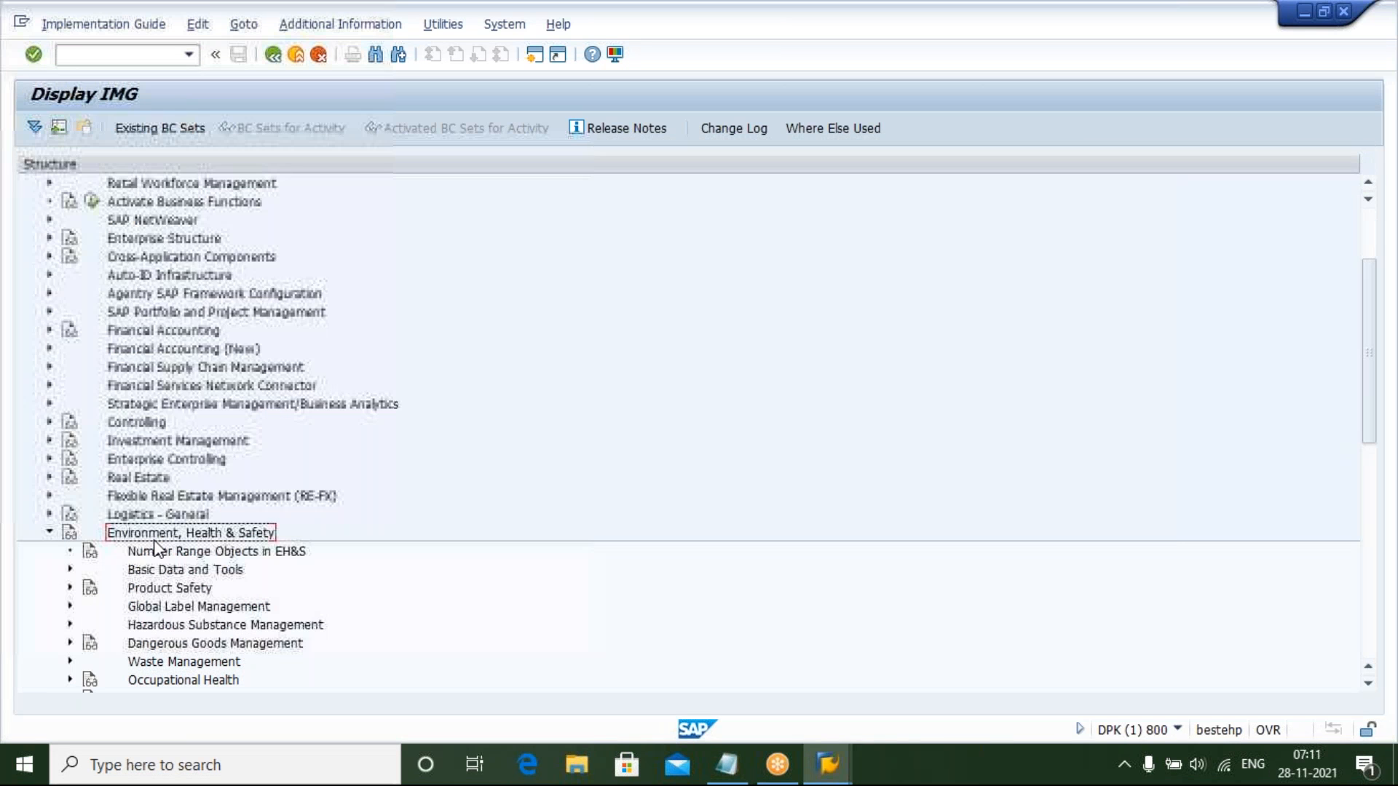
{"action": "key", "text": "Down"}
{"action": "key", "text": "Down"}
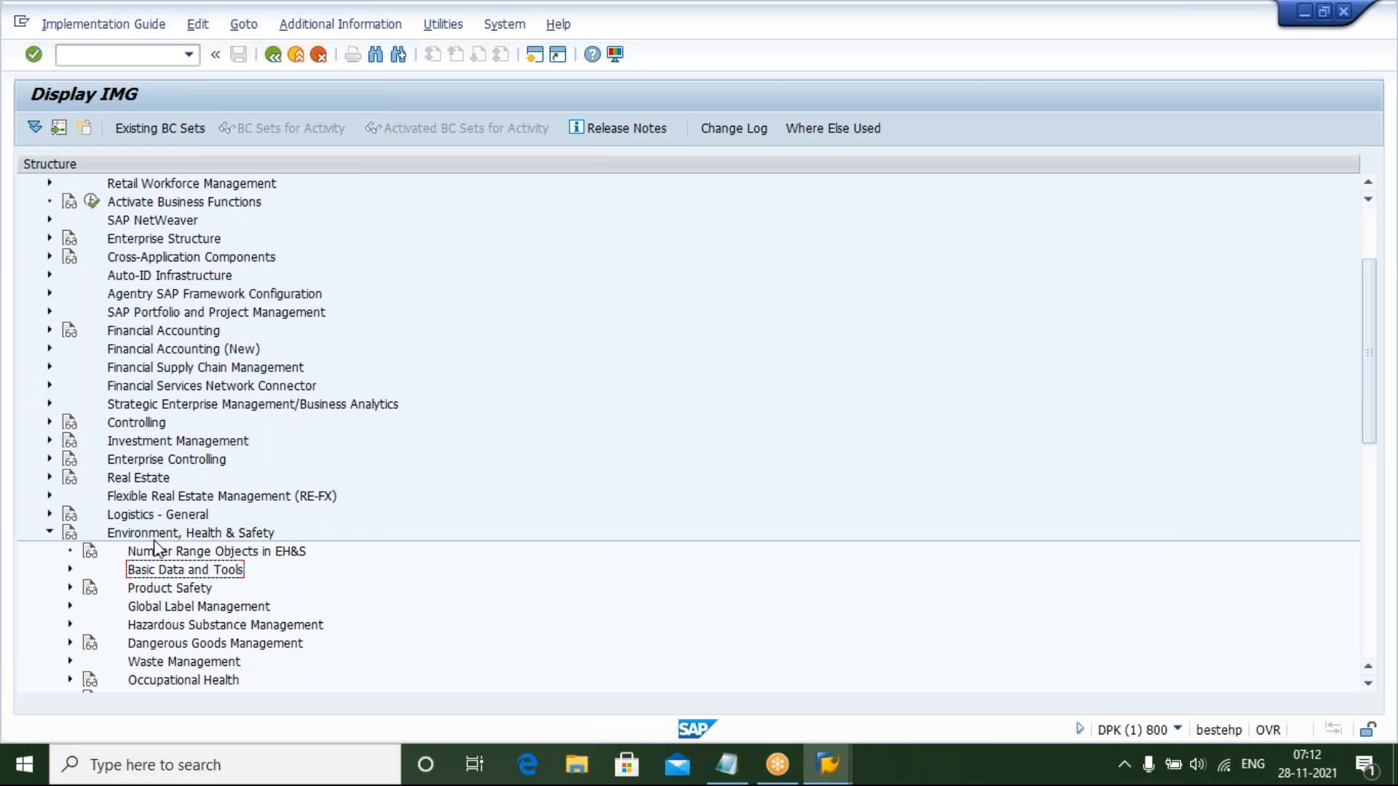
{"action": "key", "text": "Right"}
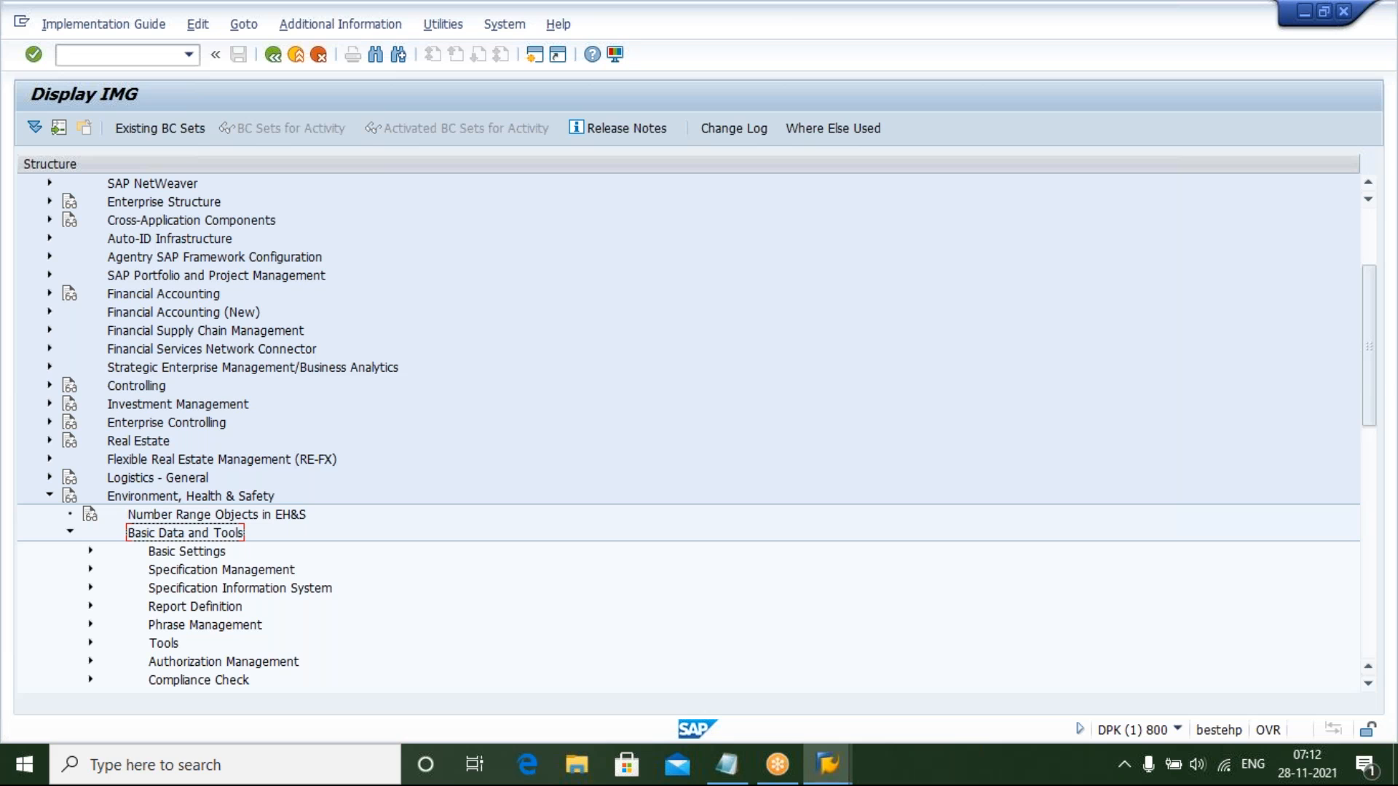
Expand Specification Management, then Specification Database Structure down to Settings for Value Assignment
{"action": "key", "text": "Down"}
{"action": "key", "text": "Down"}
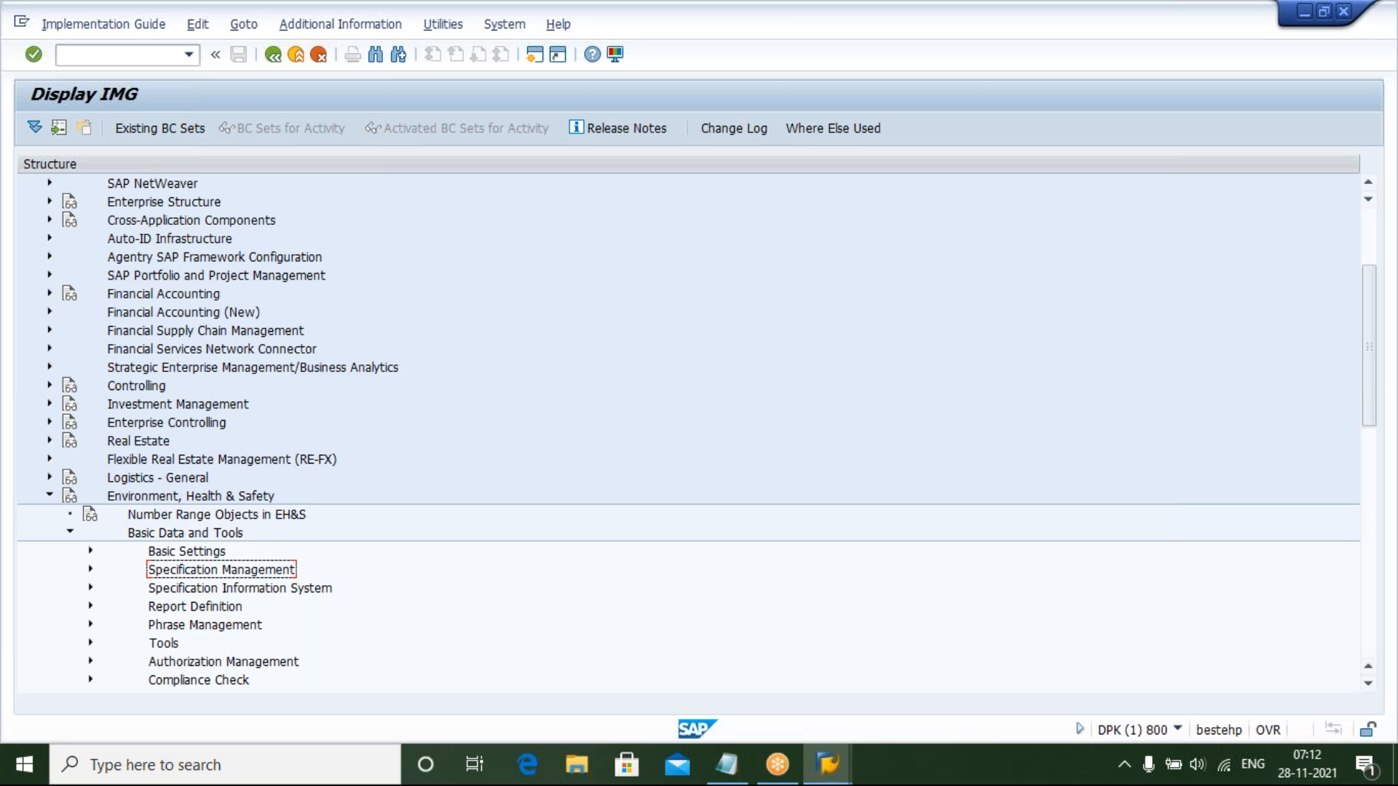
{"action": "key", "text": "Right"}
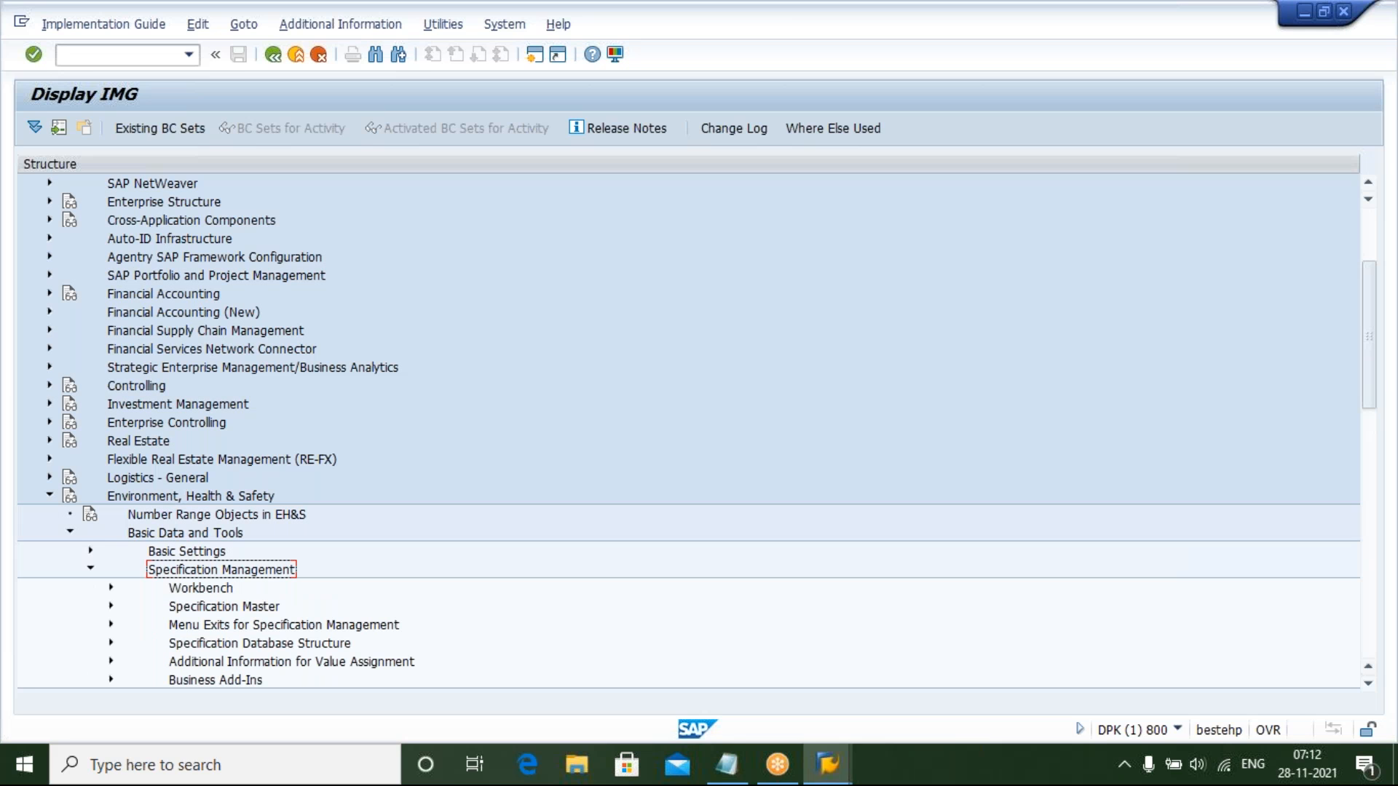
{"action": "key", "text": "Up"}
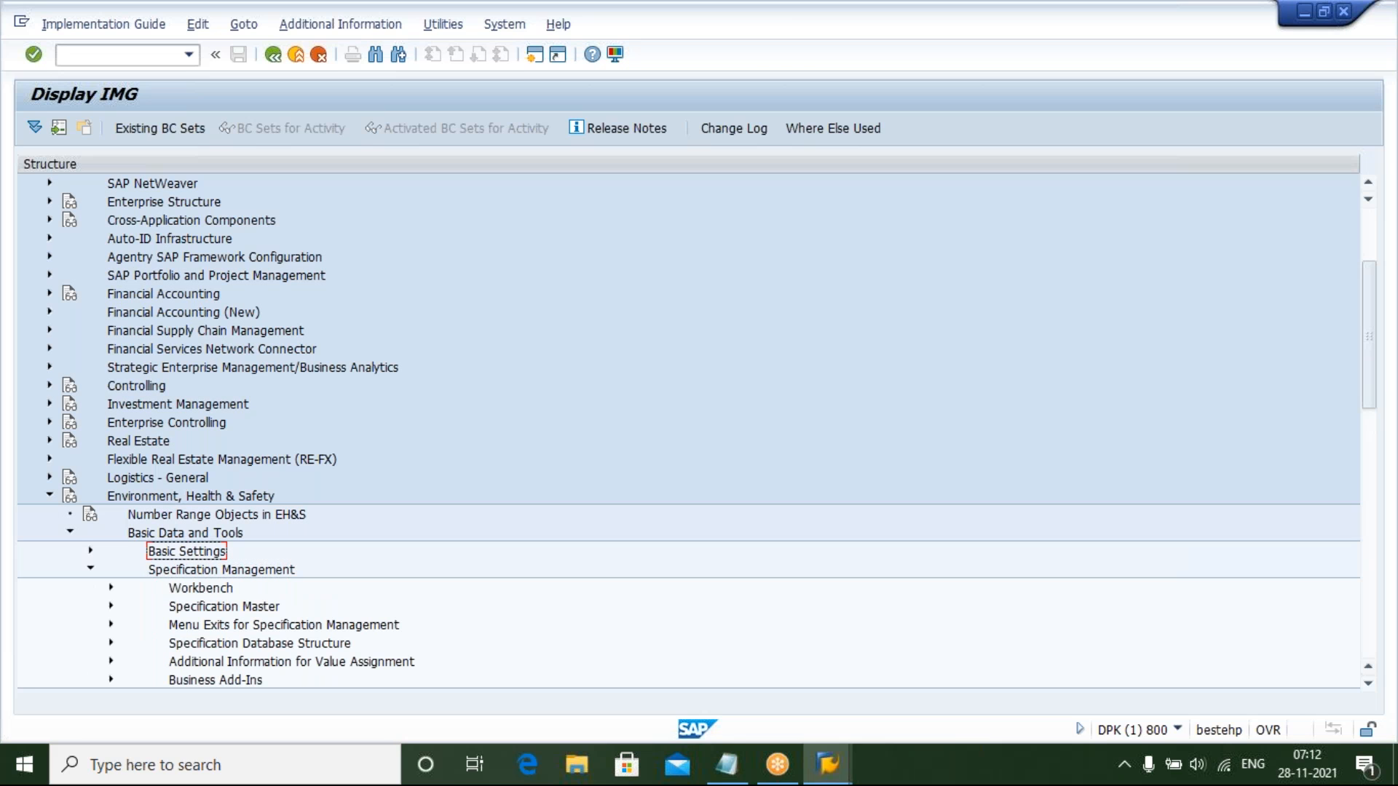
{"action": "left_click", "coordinate": [191, 497]}
{"action": "key", "text": "Down"}
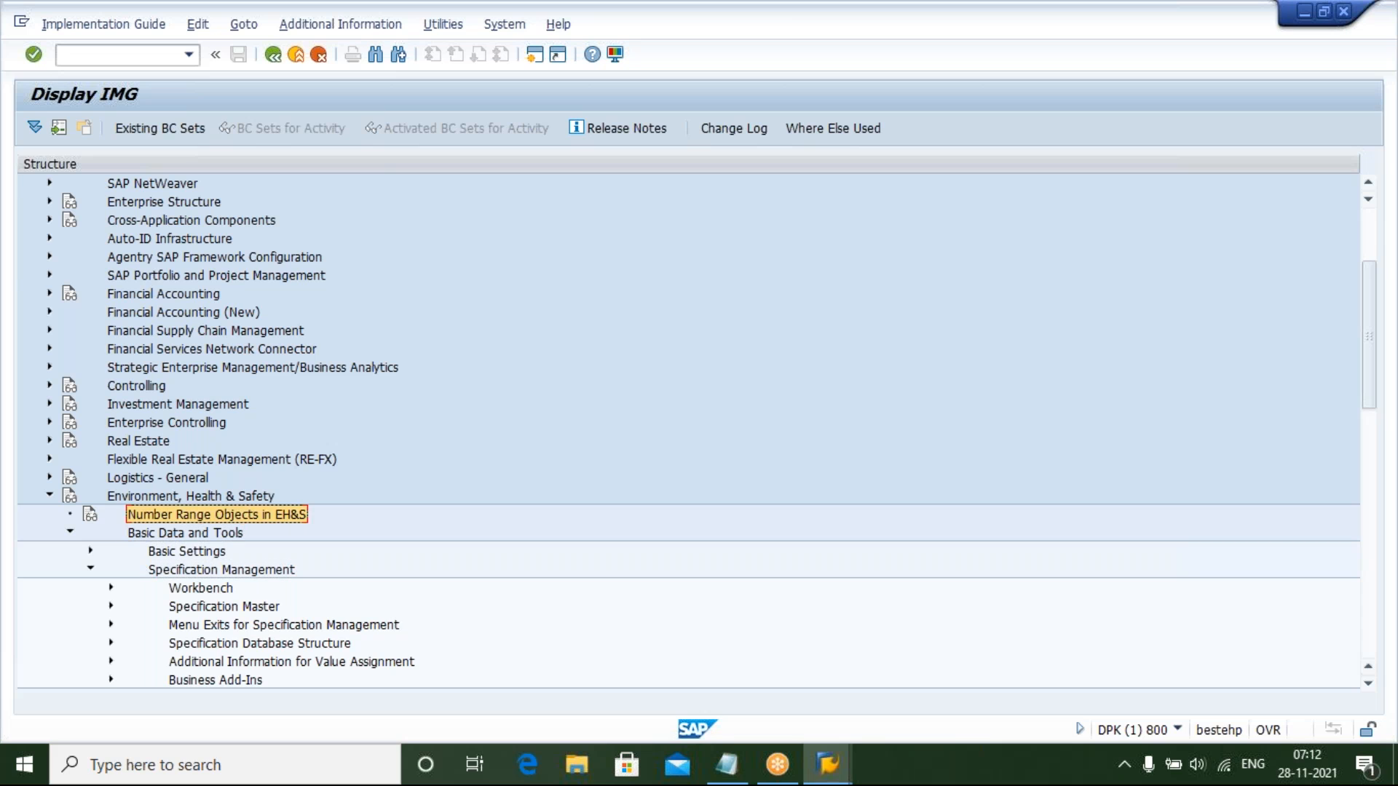
{"action": "key", "text": "Down"}
{"action": "key", "text": "Down"}
{"action": "key", "text": "Down"}
{"action": "key", "text": "Down"}
{"action": "key", "text": "Down"}
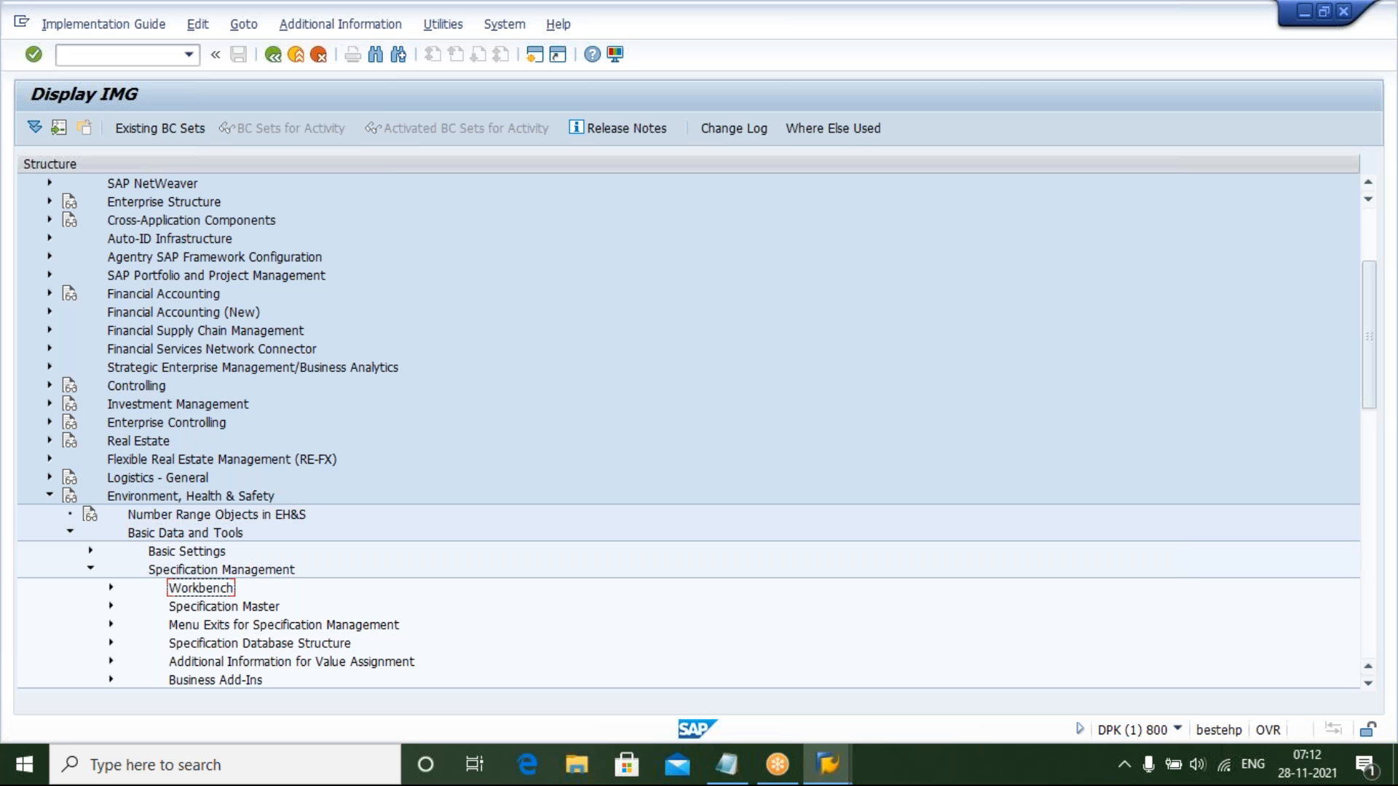
{"action": "key", "text": "Down"}
{"action": "key", "text": "Down"}
{"action": "key", "text": "Down"}
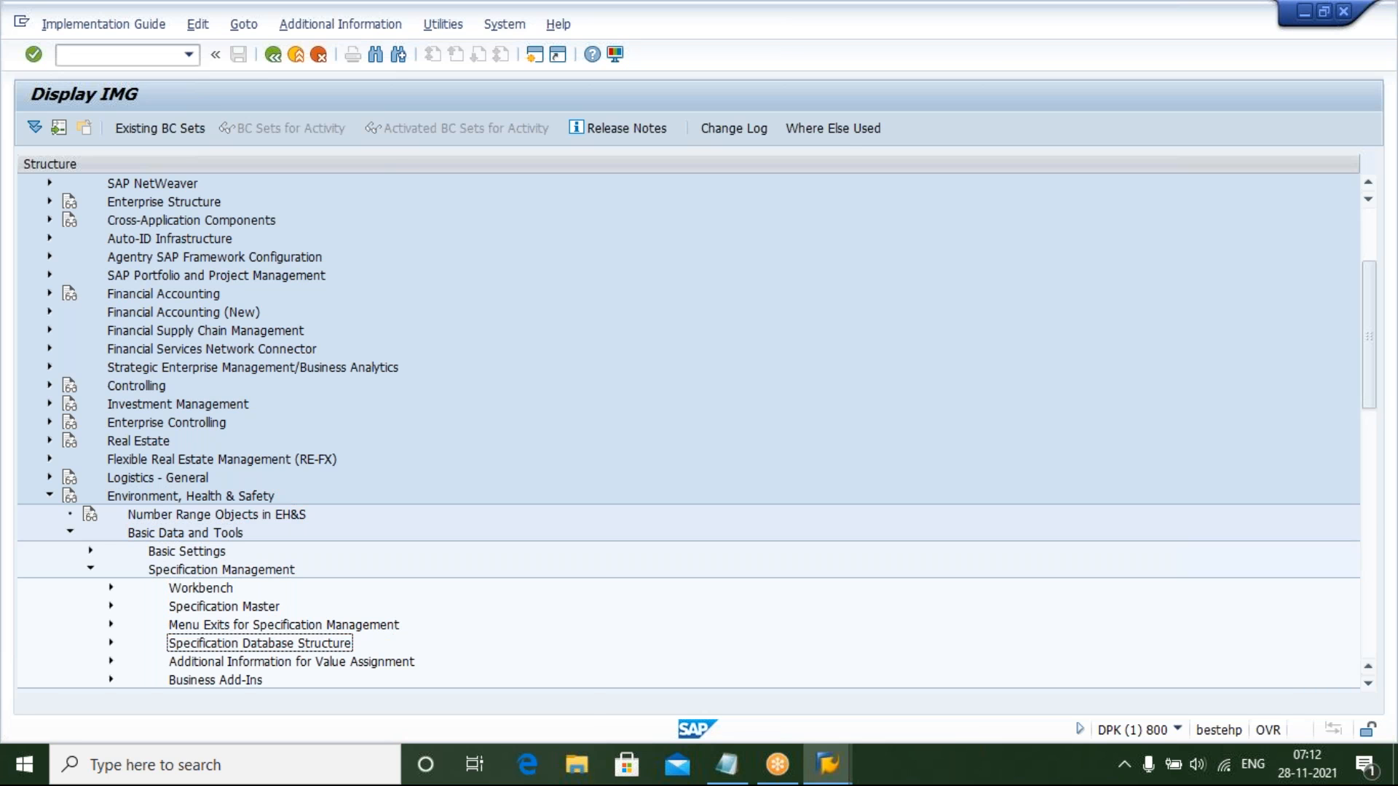
{"action": "key", "text": "Right"}
{"action": "key", "text": "Down"}
{"action": "key", "text": "Down"}
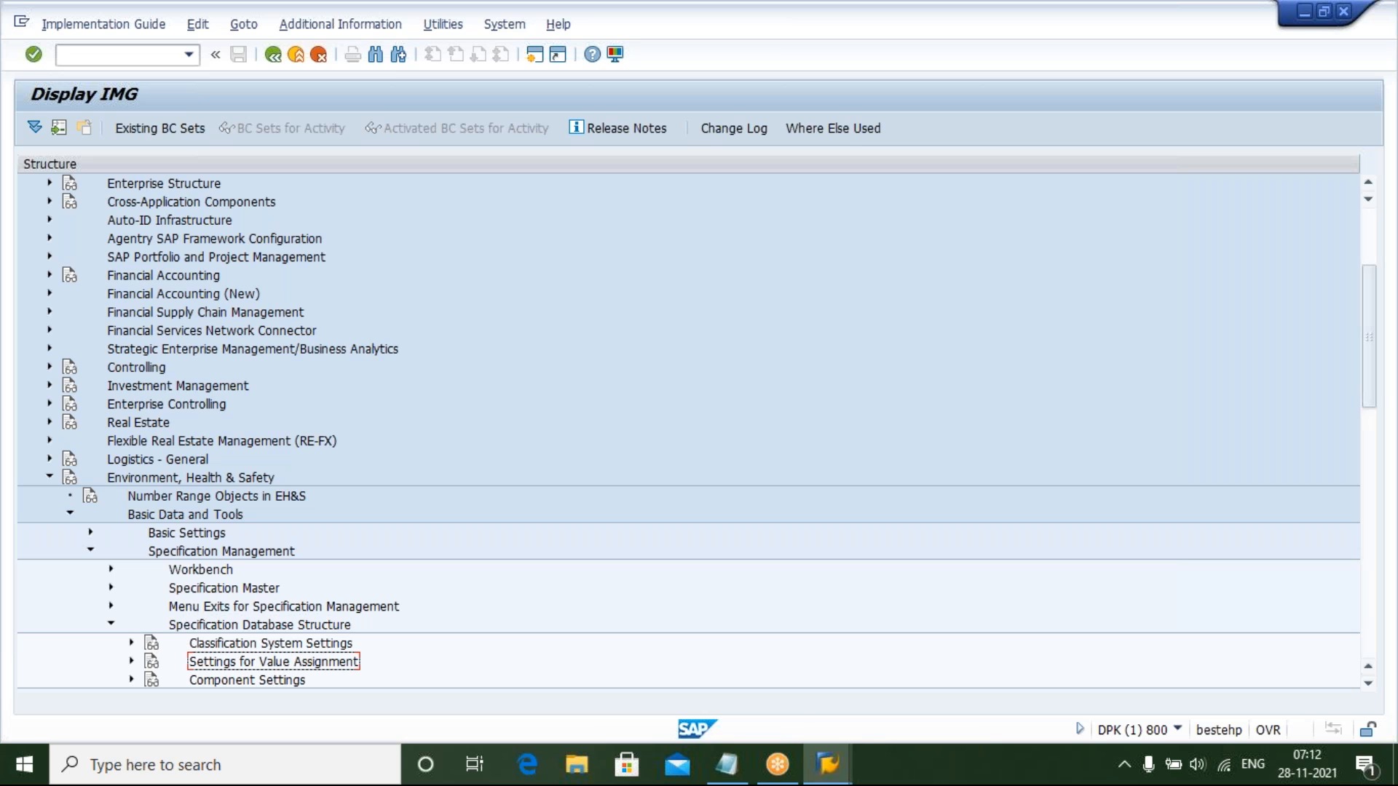
{"action": "key", "text": "Right"}
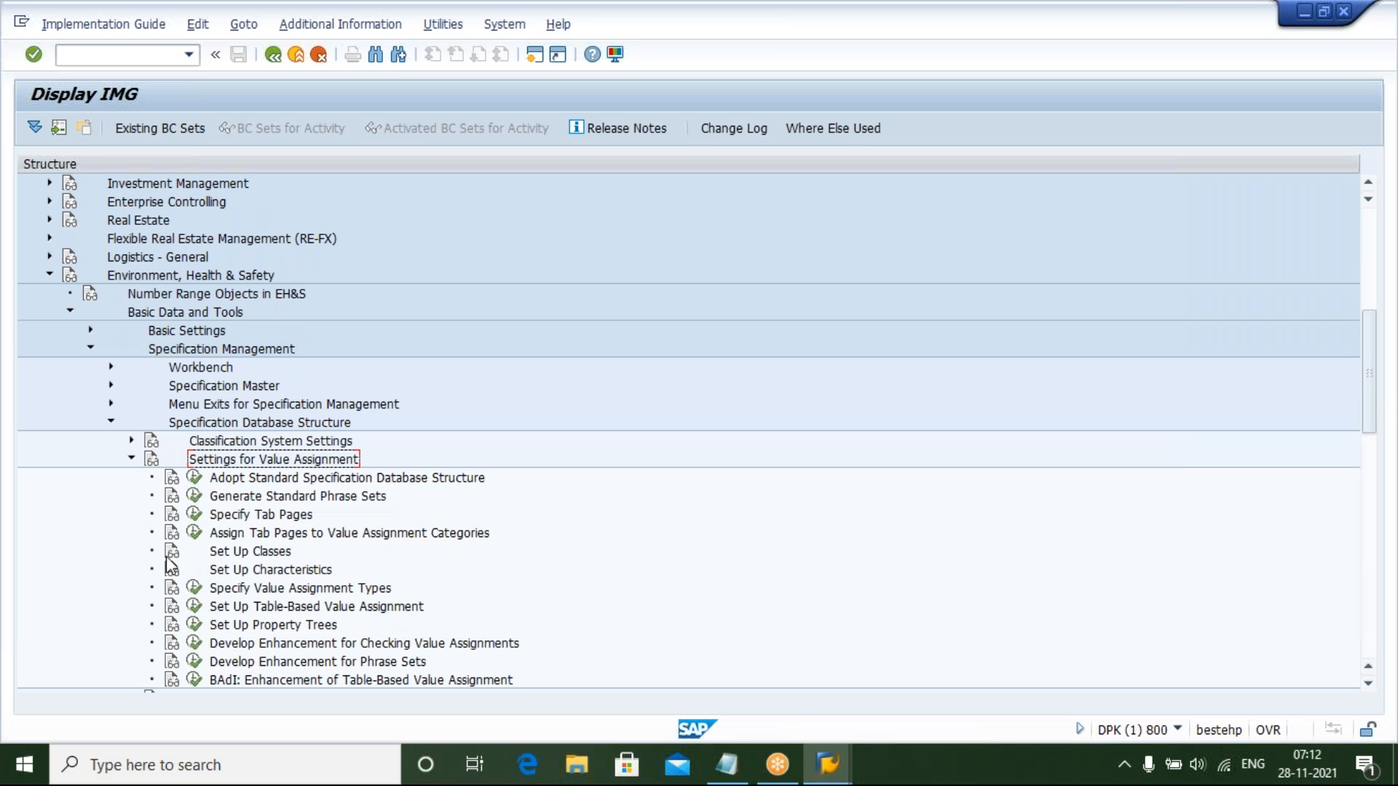
Open the Specify Value Assignment Types activity under Settings for Value Assignment in the IMG
{"action": "left_click", "coordinate": [246, 594]}
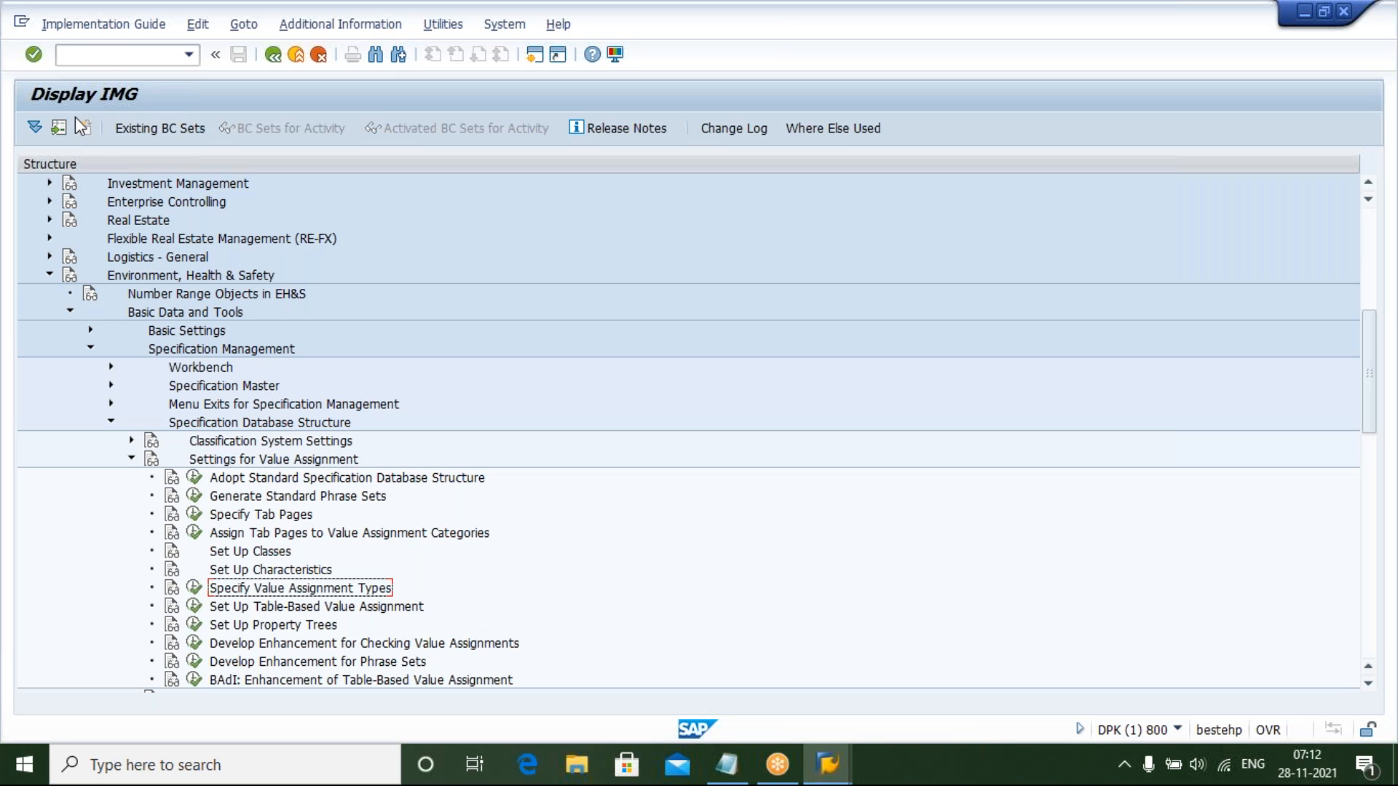
{"action": "left_click", "coordinate": [159, 276]}
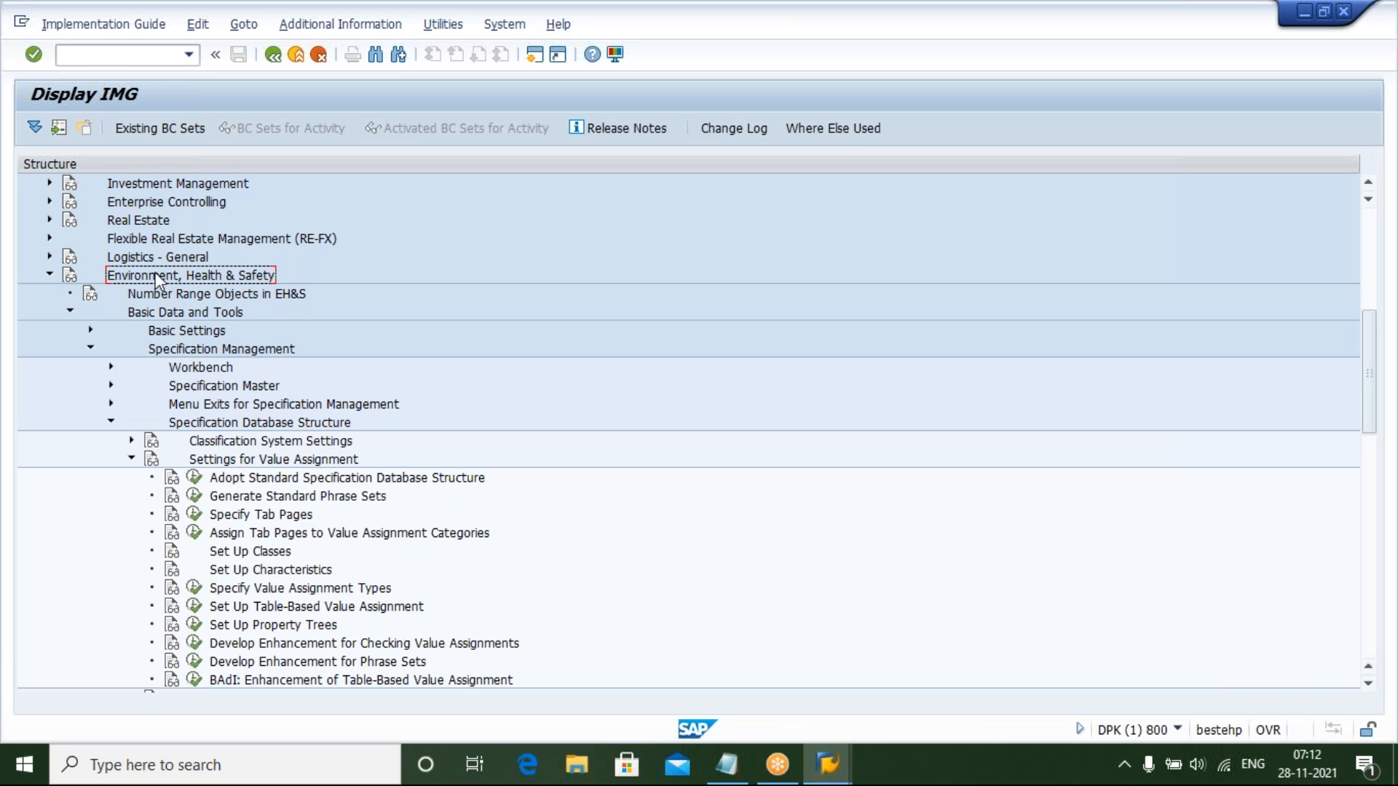
{"action": "left_click", "coordinate": [173, 313]}
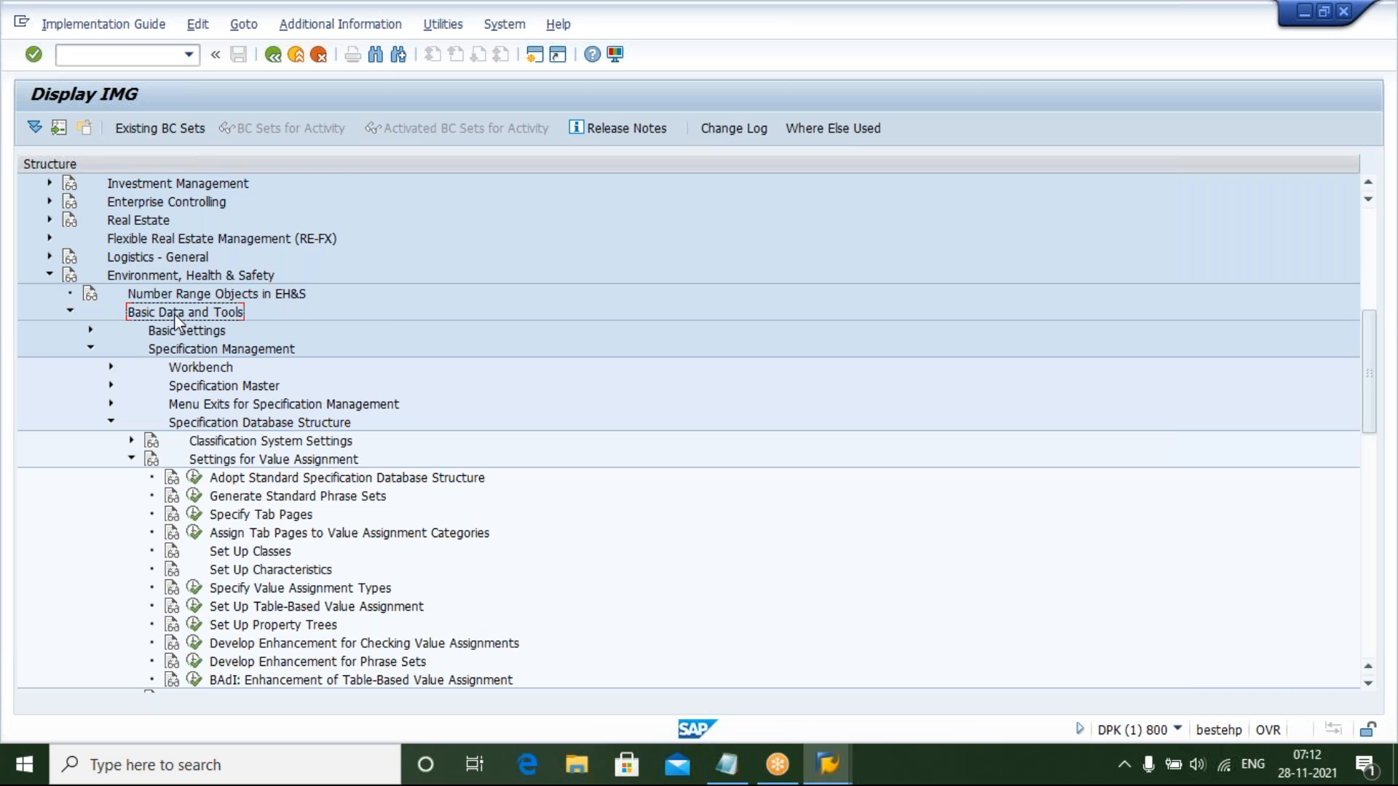
{"action": "left_click", "coordinate": [200, 349]}
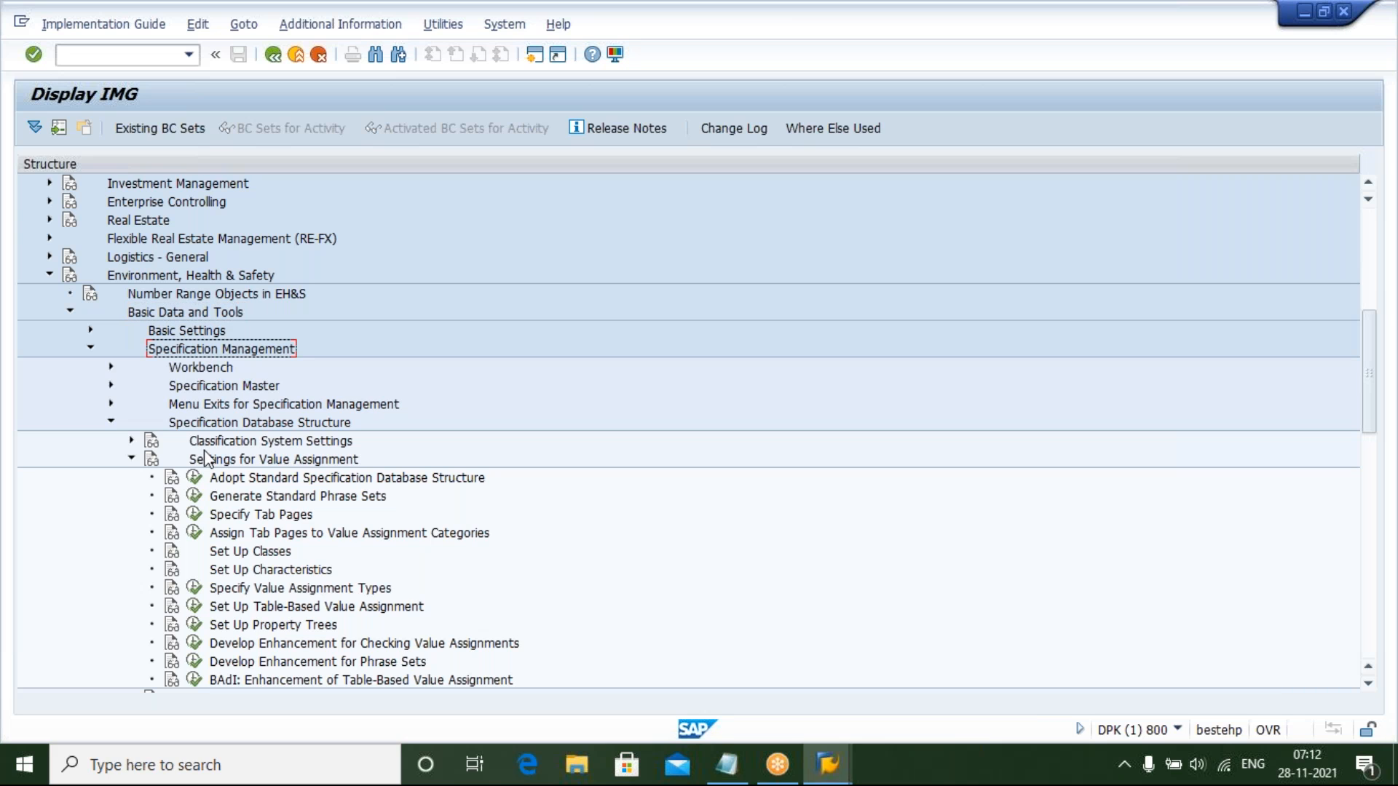
{"action": "left_click", "coordinate": [212, 423]}
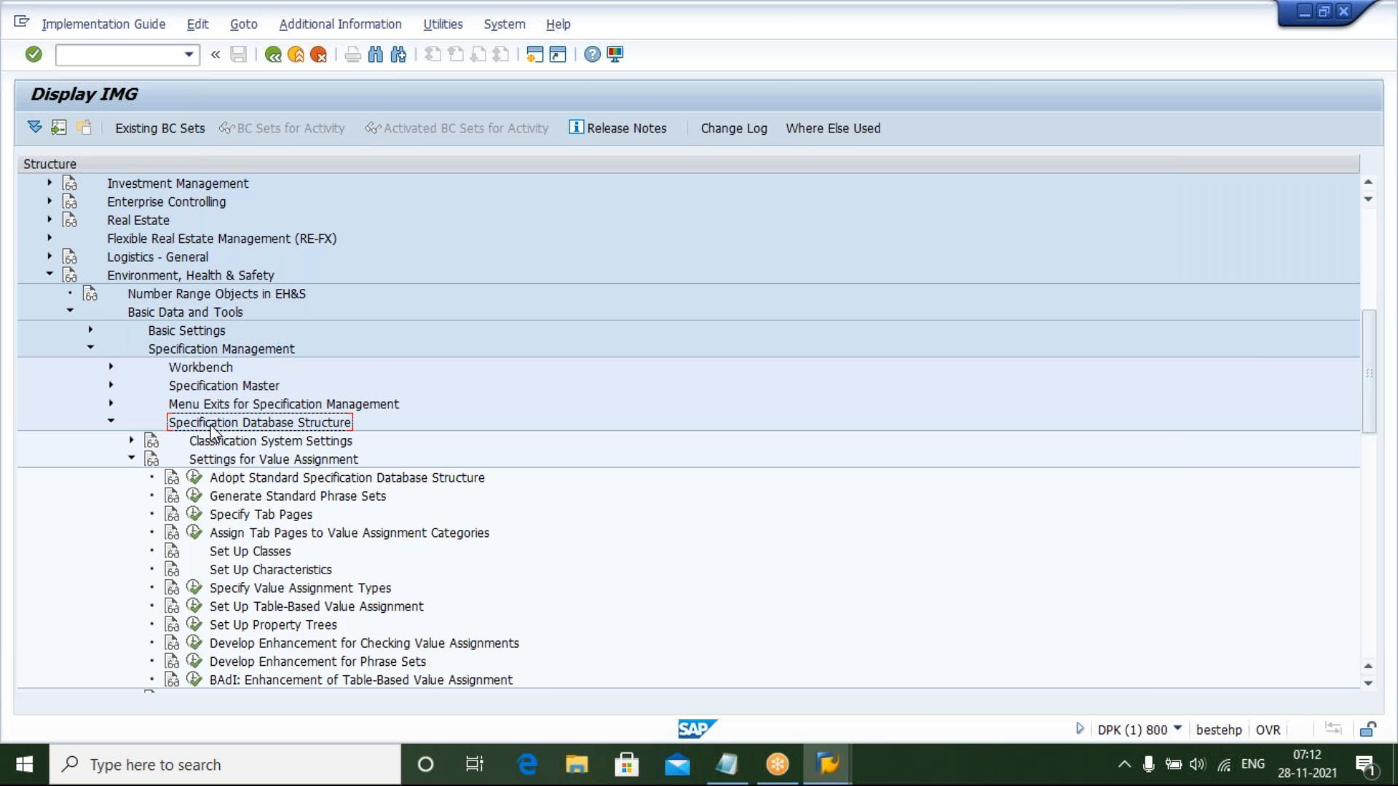
{"action": "left_click", "coordinate": [250, 460]}
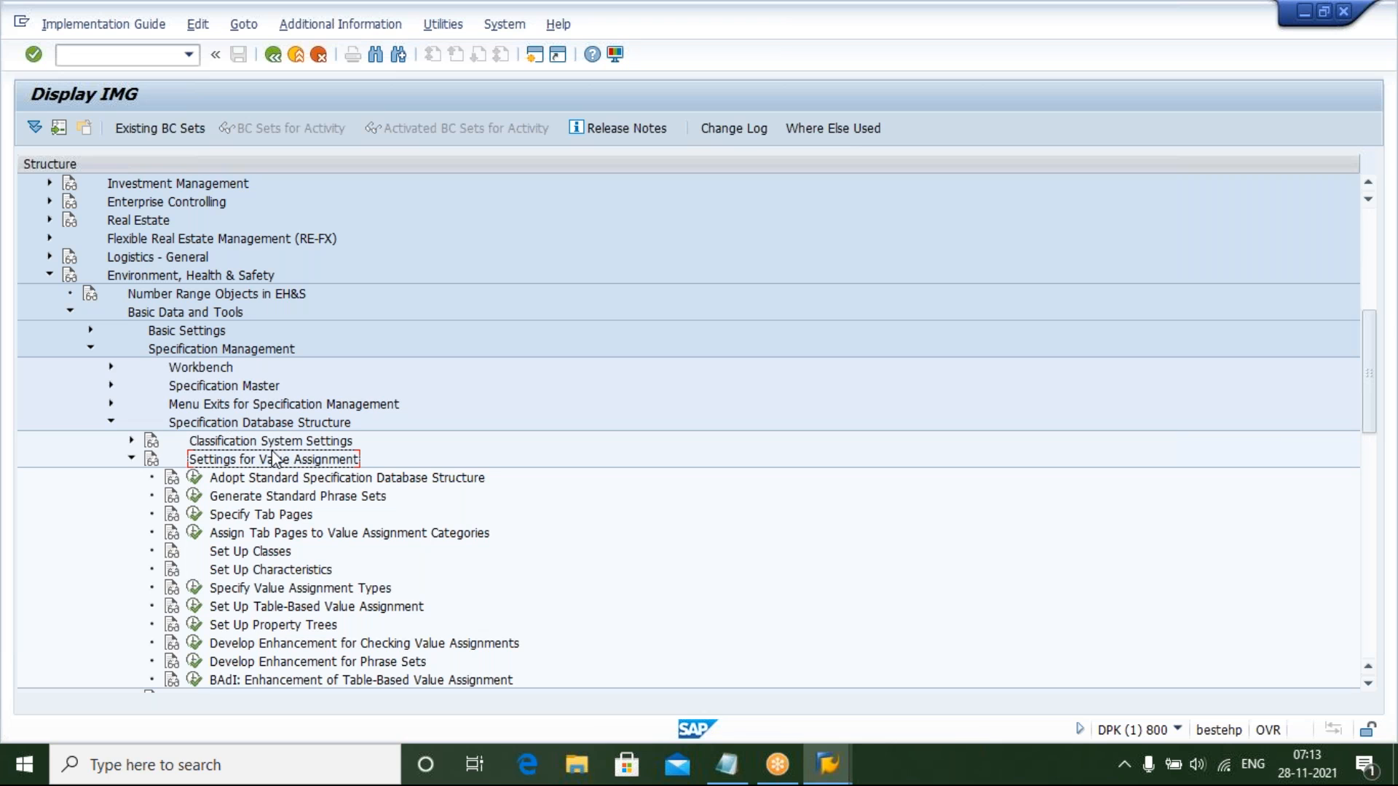
{"action": "left_click", "coordinate": [196, 589]}
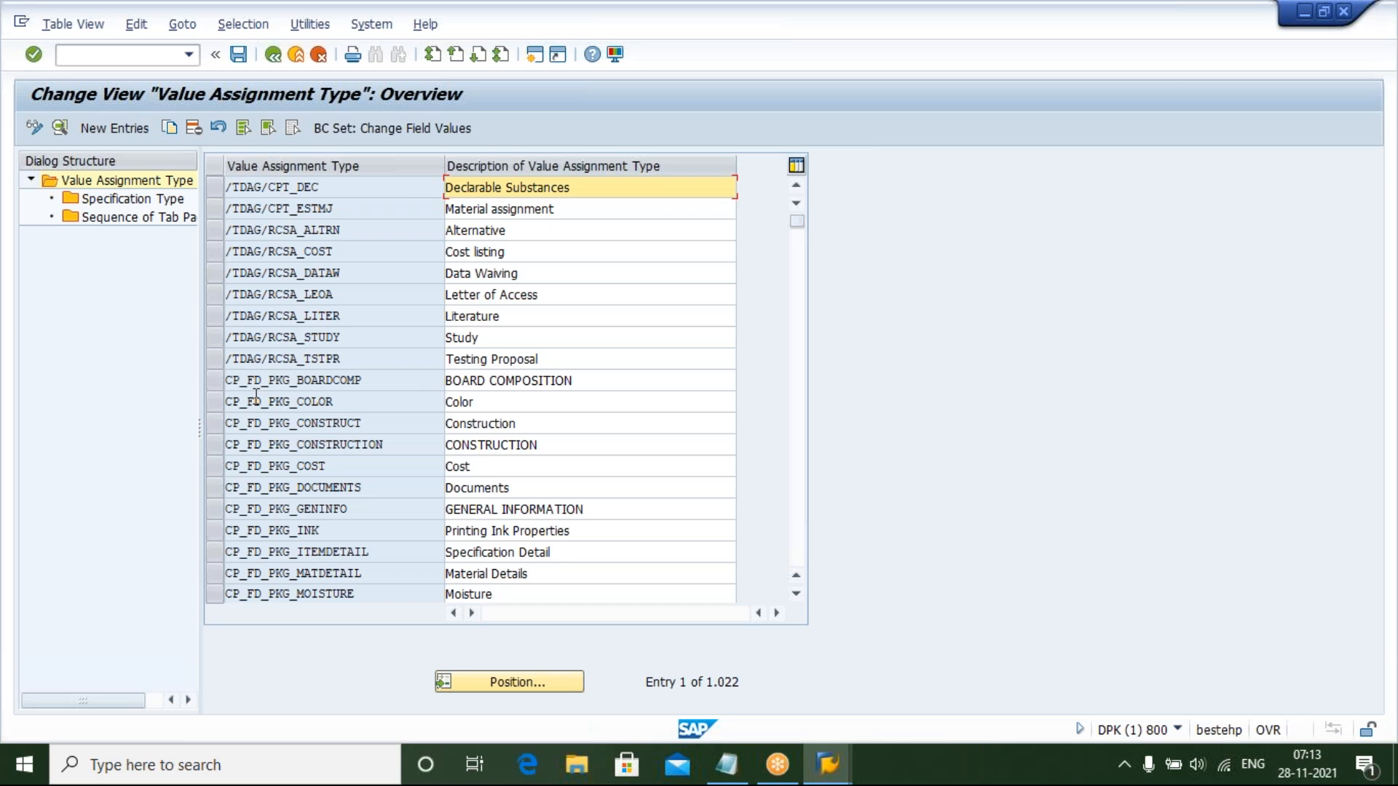
Examine the existing value assignment types and their descriptions, selecting a few rows in the list
{"action": "left_click", "coordinate": [212, 384]}
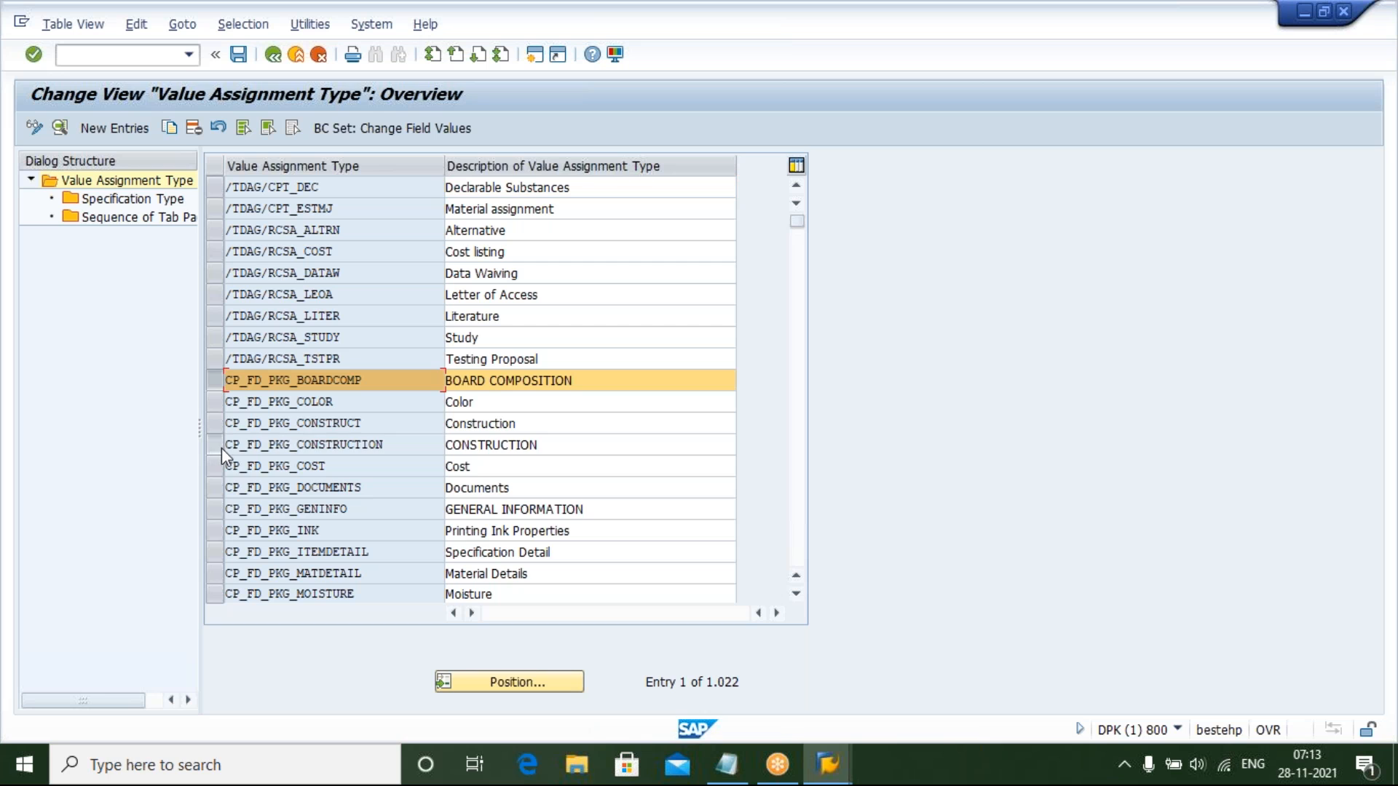
{"action": "left_click", "coordinate": [218, 446]}
{"action": "left_click", "coordinate": [222, 488]}
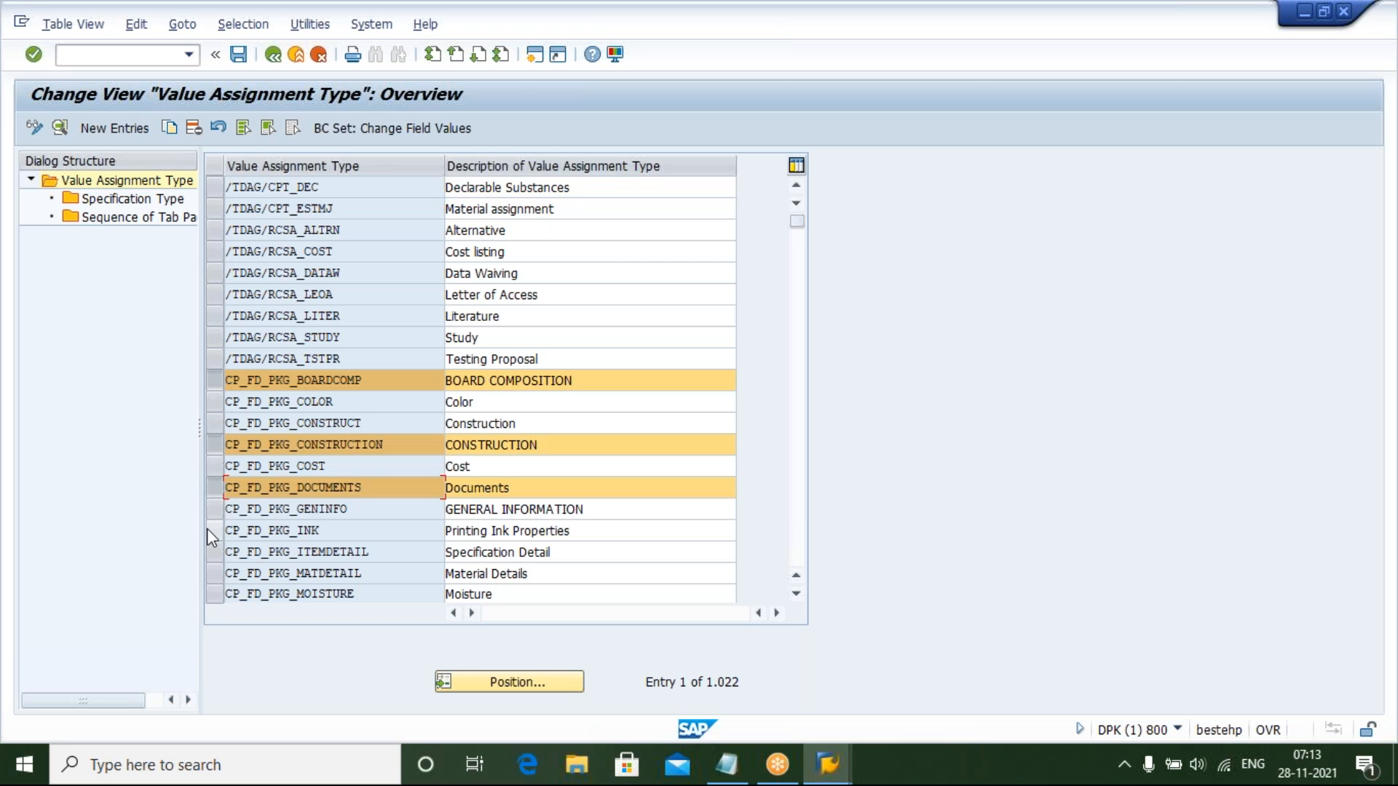
{"action": "left_click", "coordinate": [207, 530]}
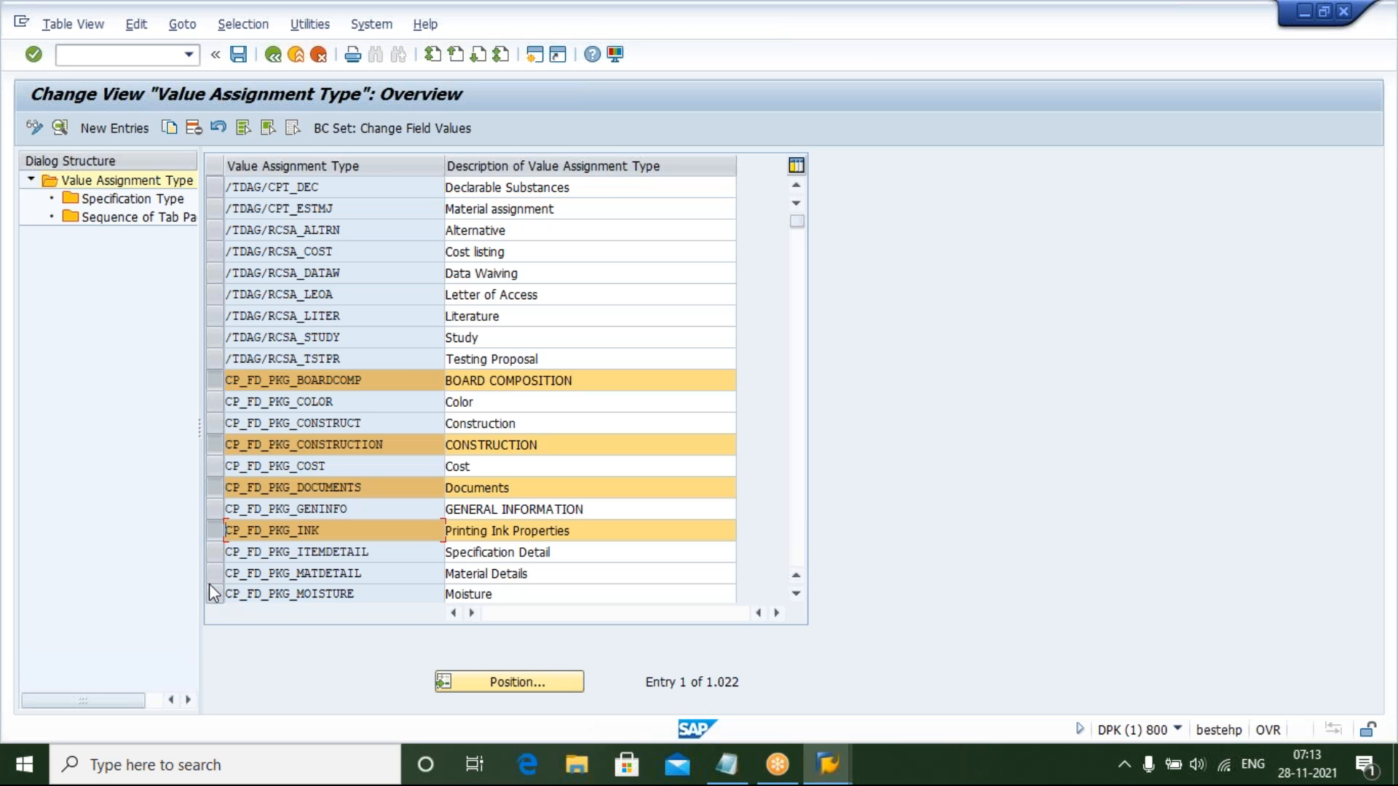
{"action": "left_click", "coordinate": [797, 559]}
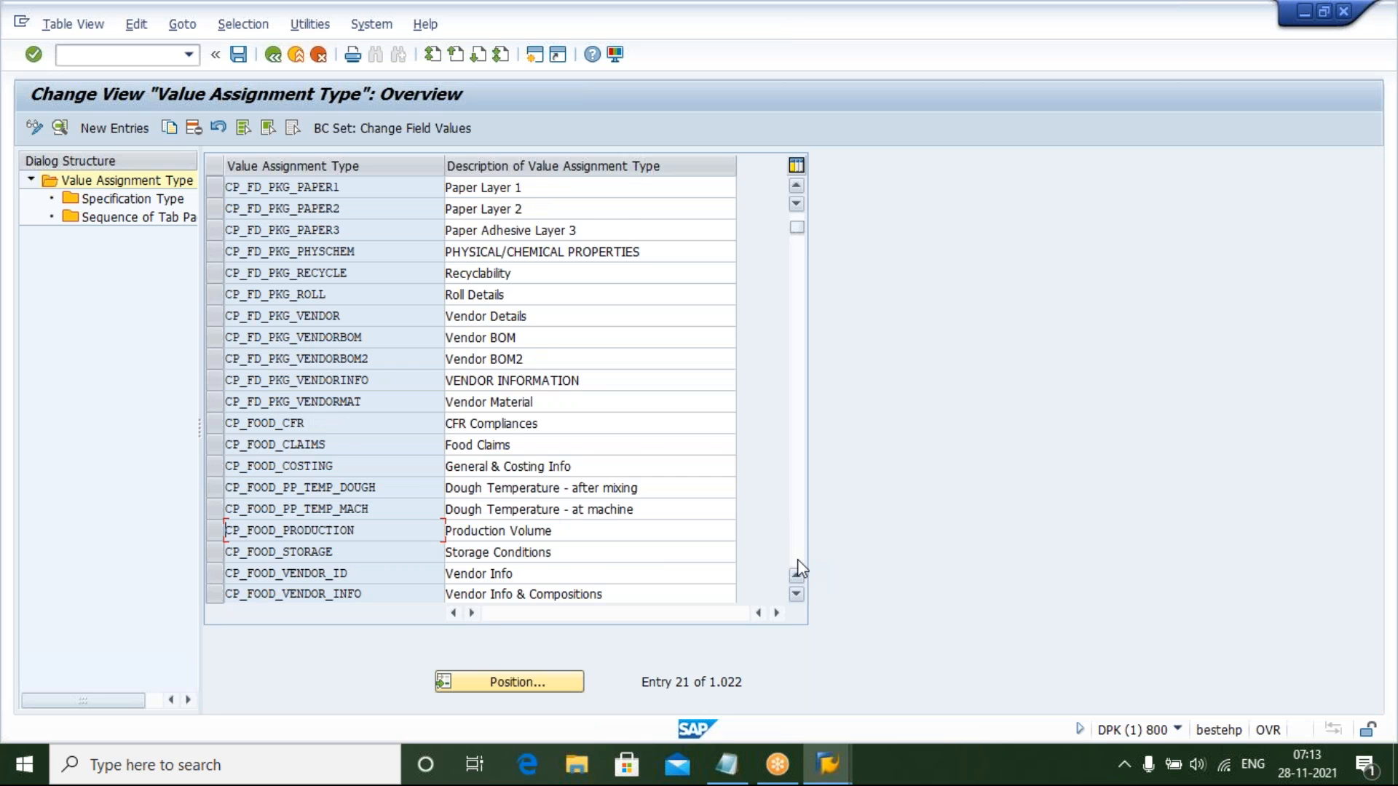
{"action": "left_click", "coordinate": [797, 559]}
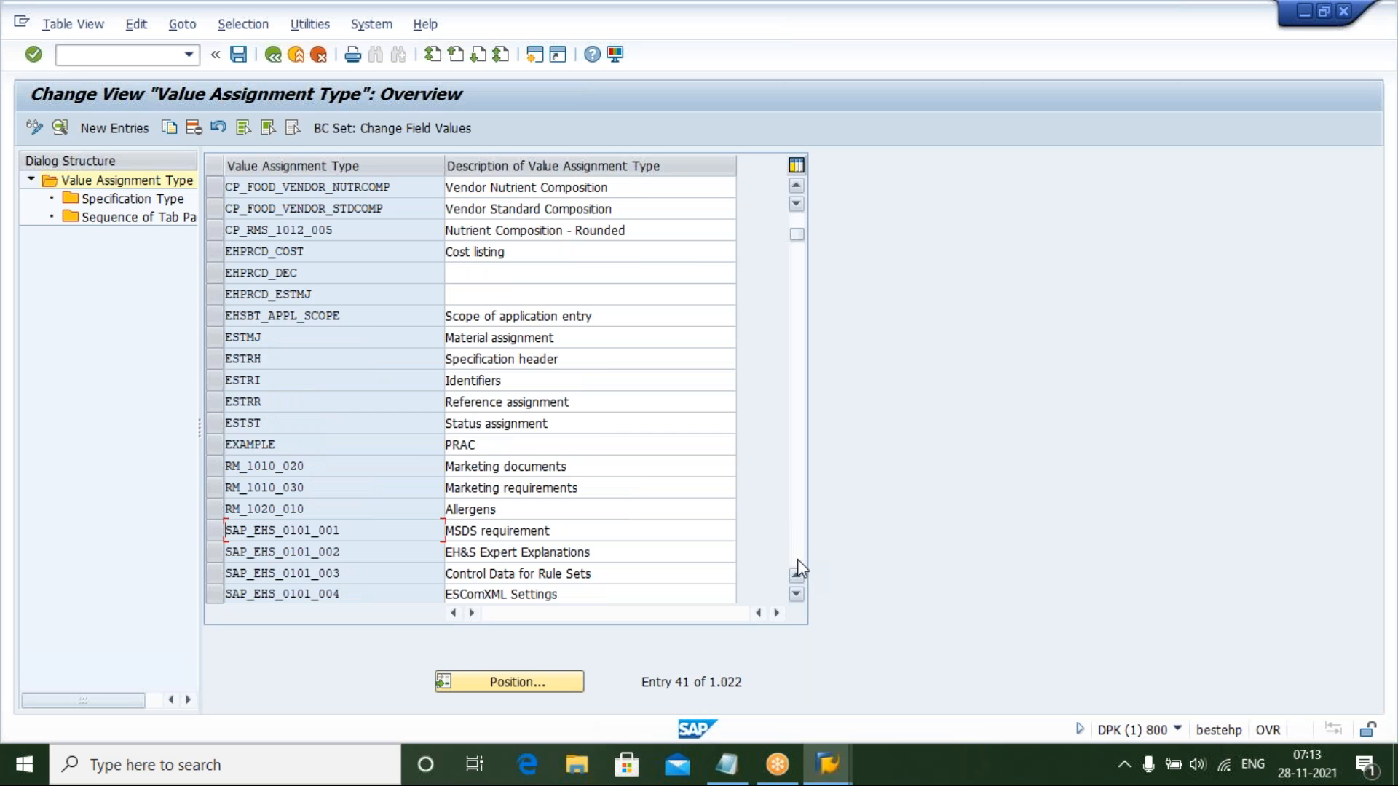
{"action": "left_click", "coordinate": [797, 559]}
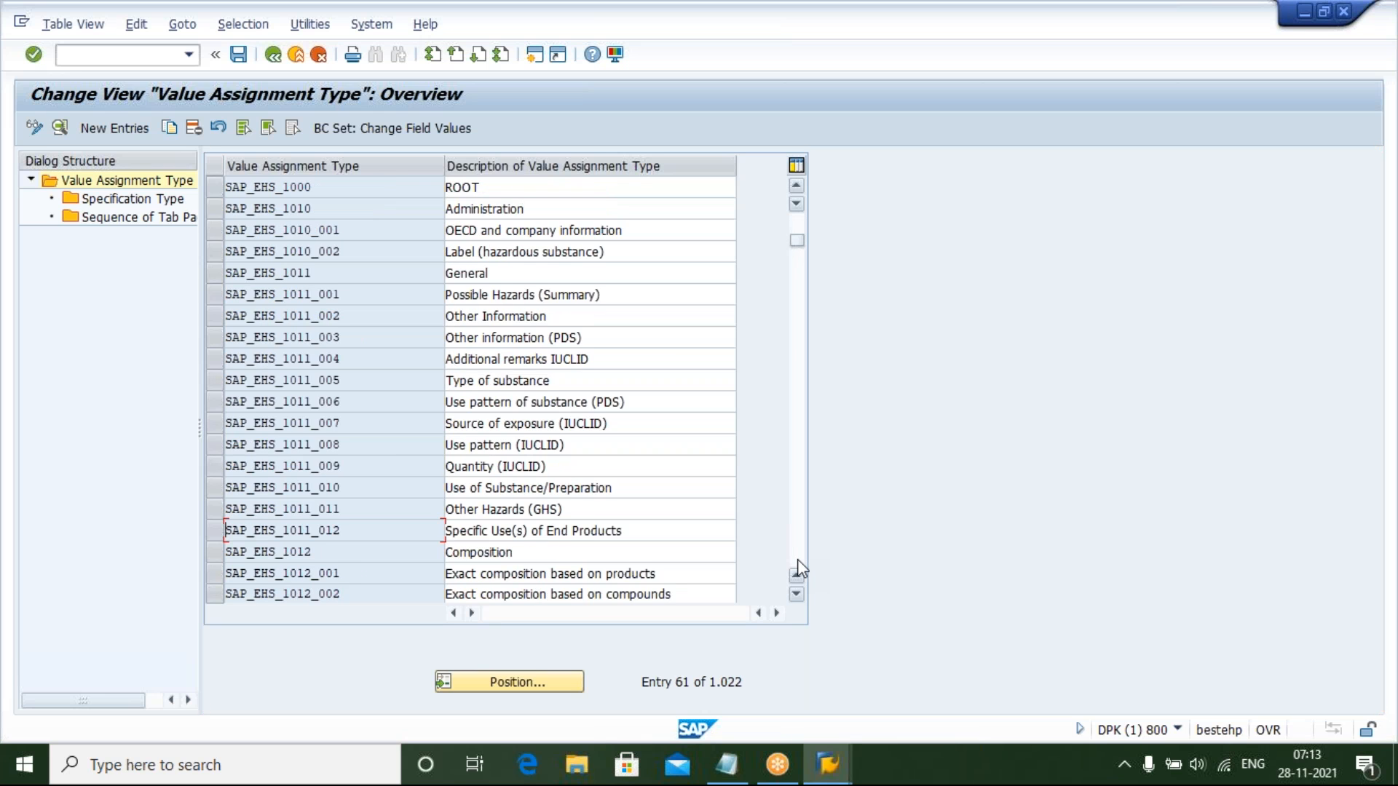
{"action": "left_click", "coordinate": [797, 560]}
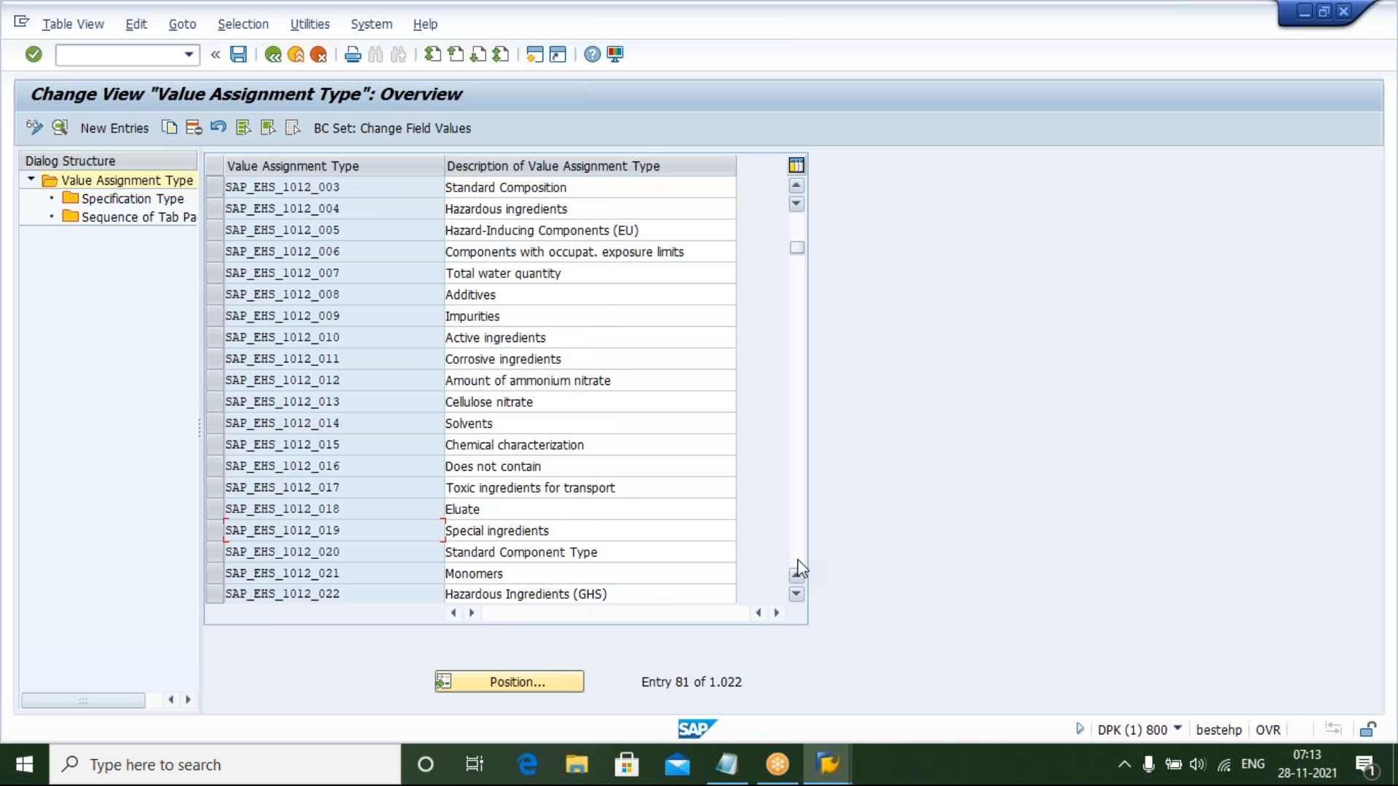
{"action": "left_click", "coordinate": [797, 559]}
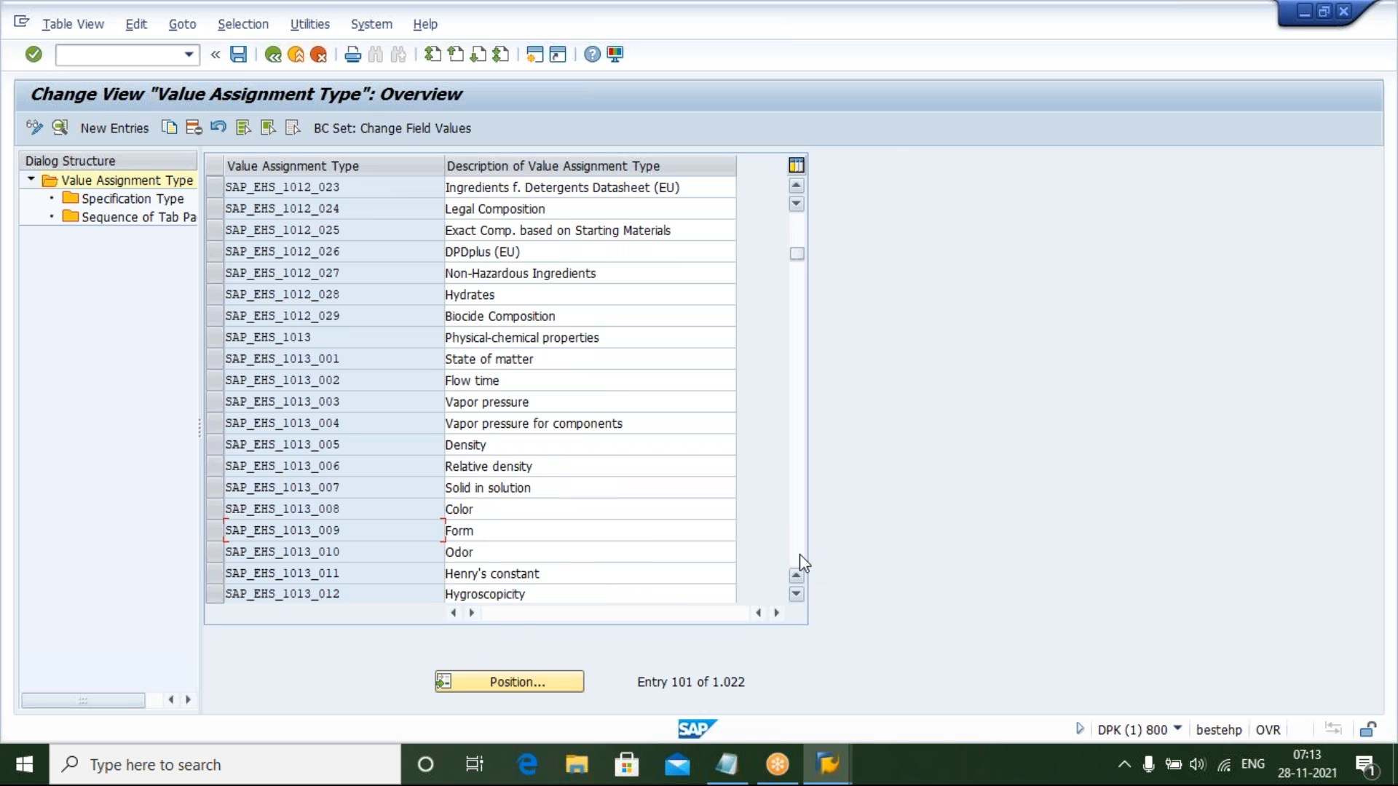
{"action": "left_click", "coordinate": [475, 510]}
{"action": "left_click", "coordinate": [483, 555]}
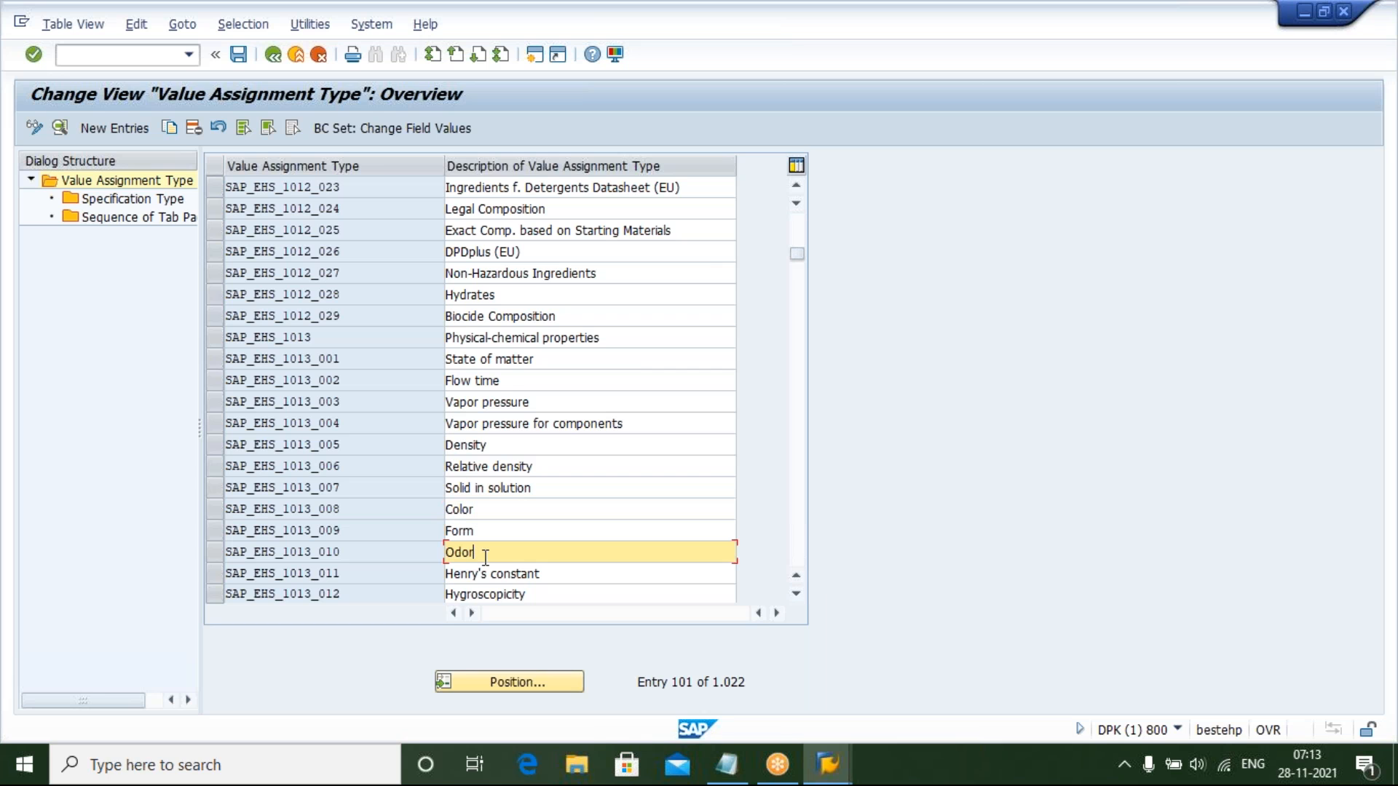
{"action": "left_click", "coordinate": [493, 446]}
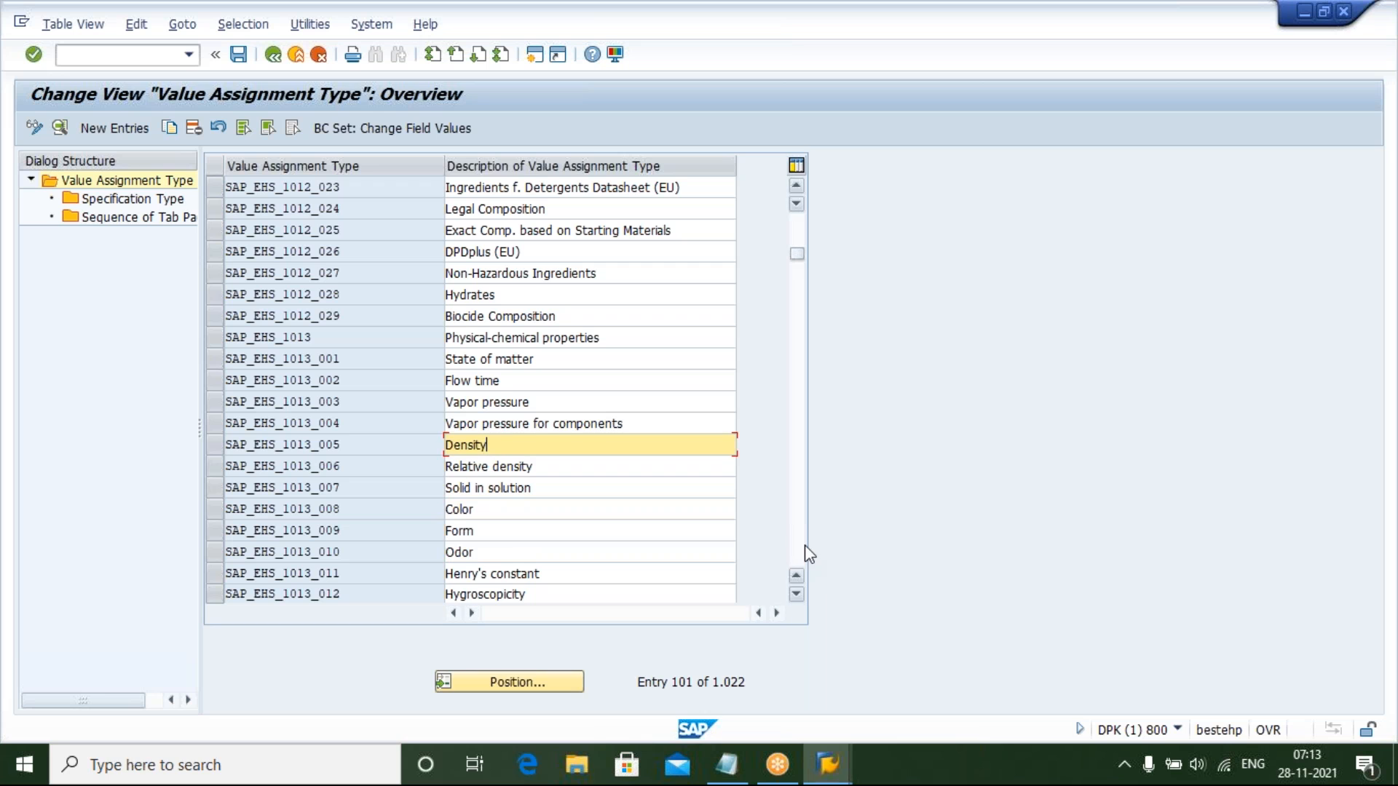
{"action": "left_click", "coordinate": [608, 336]}
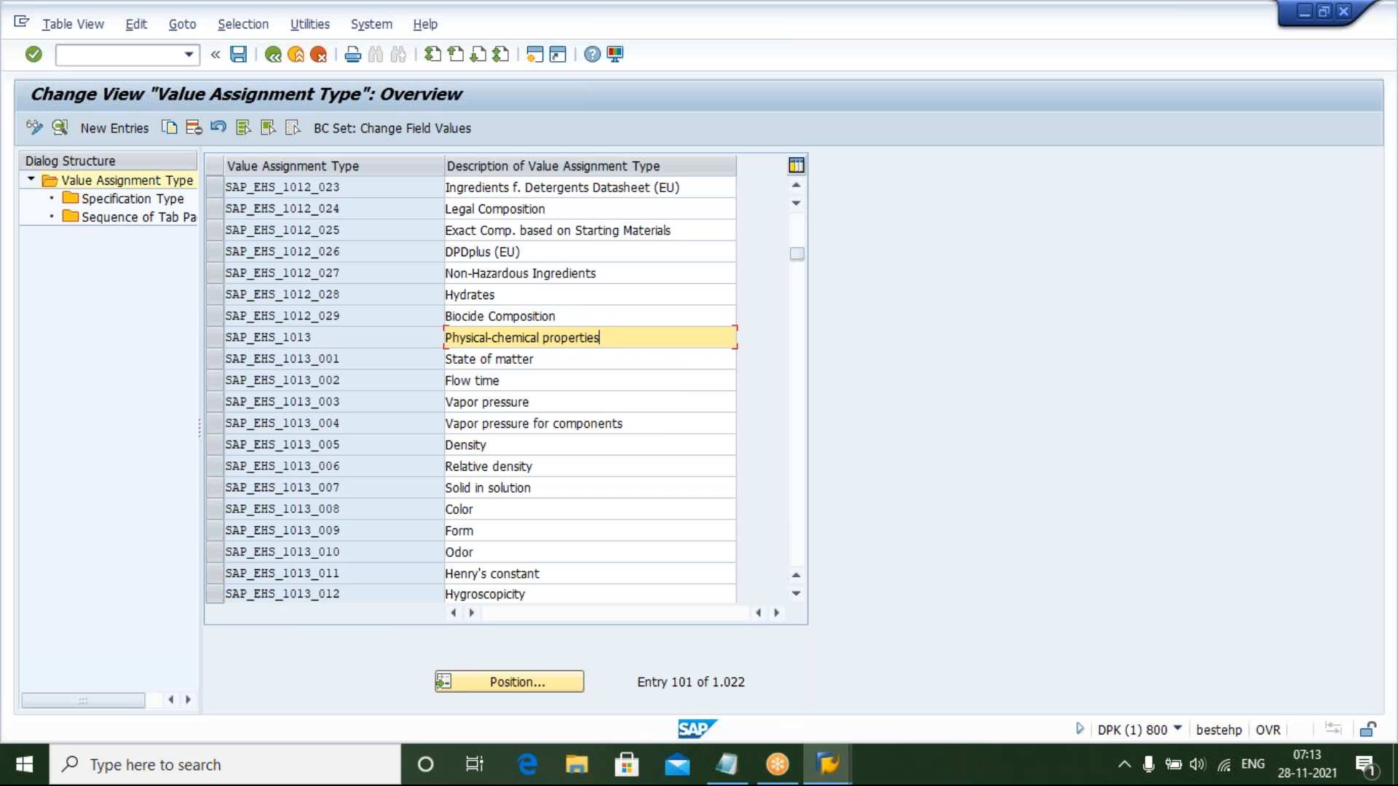
Scroll through the value assignment type list to its end and review the custom Z entries there
{"action": "left_click", "coordinate": [804, 550]}
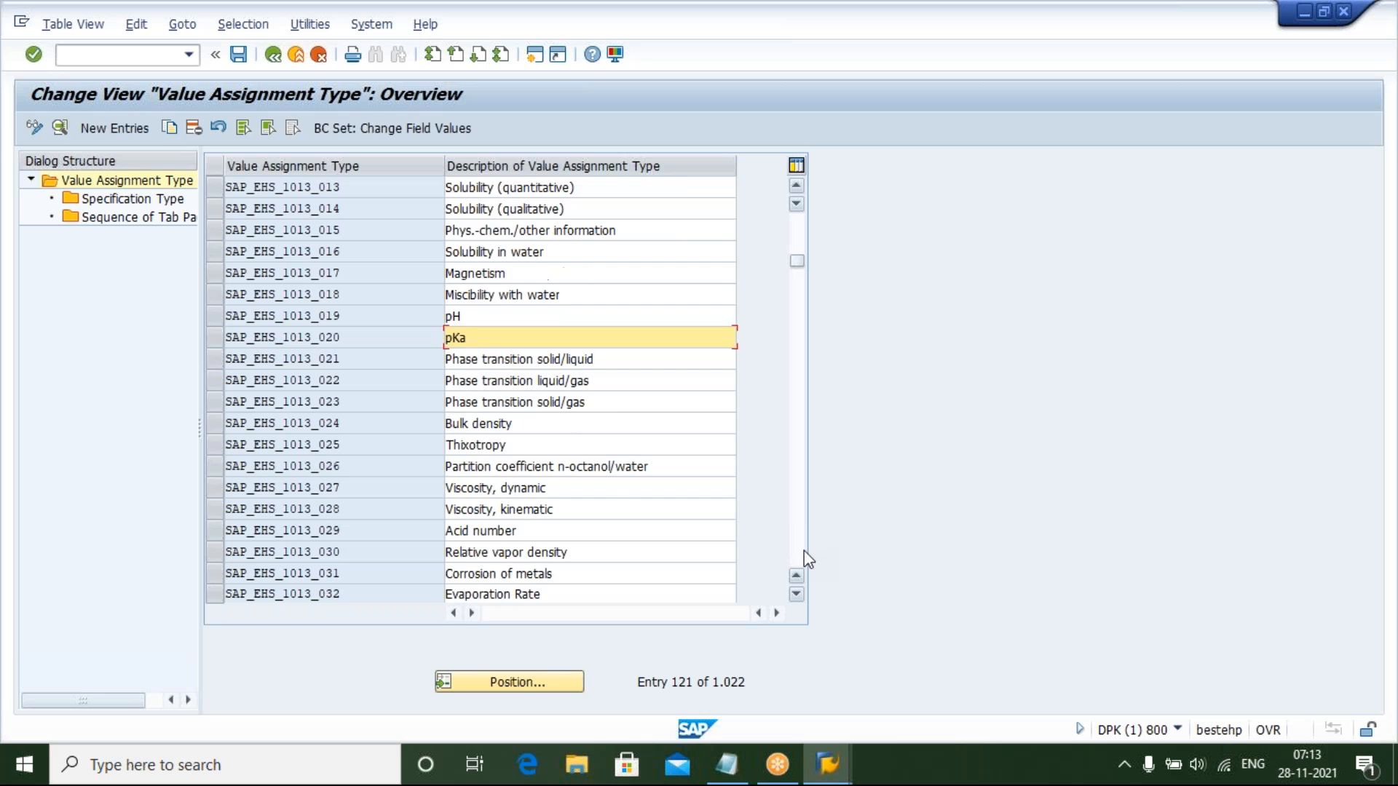
{"action": "left_click", "coordinate": [804, 550]}
{"action": "left_click", "coordinate": [804, 551]}
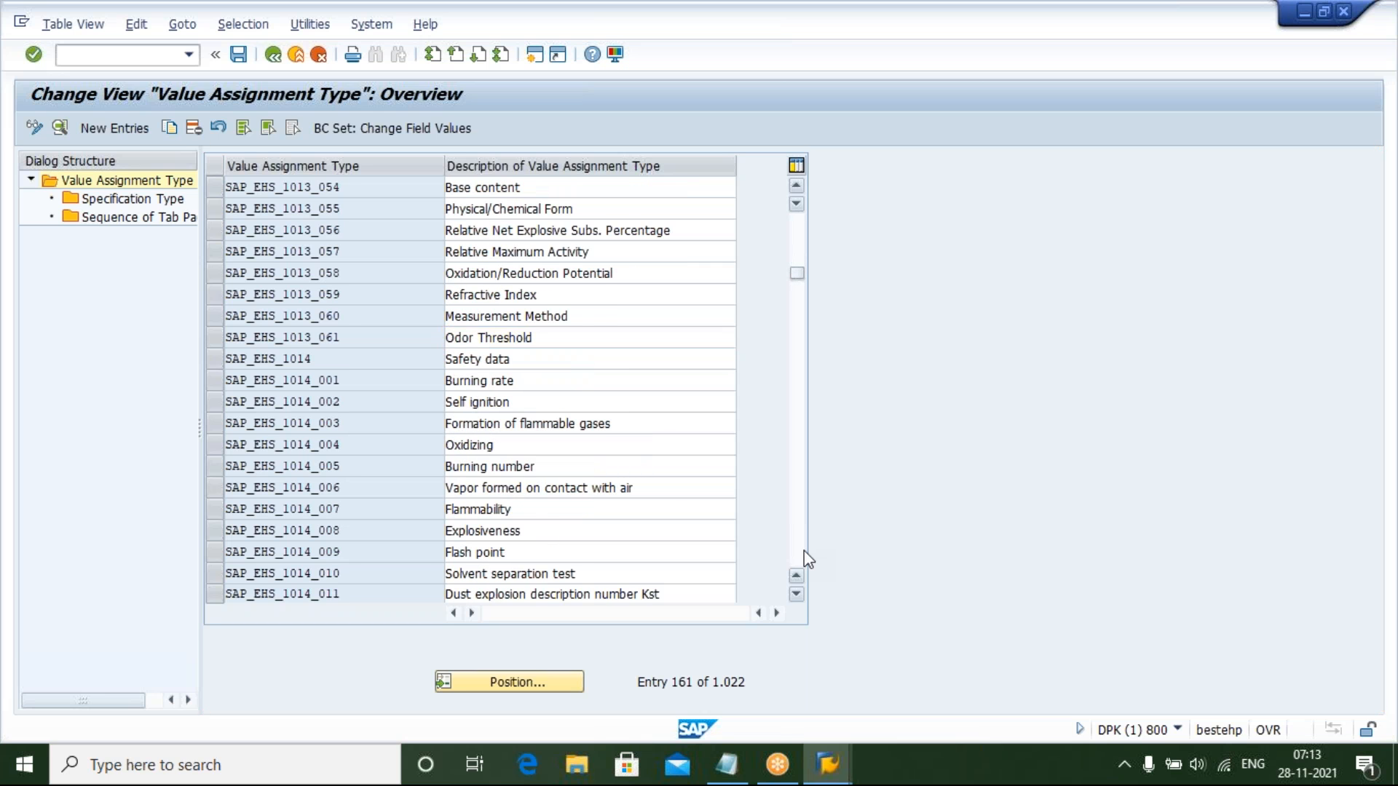
{"action": "left_click", "coordinate": [804, 550]}
{"action": "left_click", "coordinate": [803, 550]}
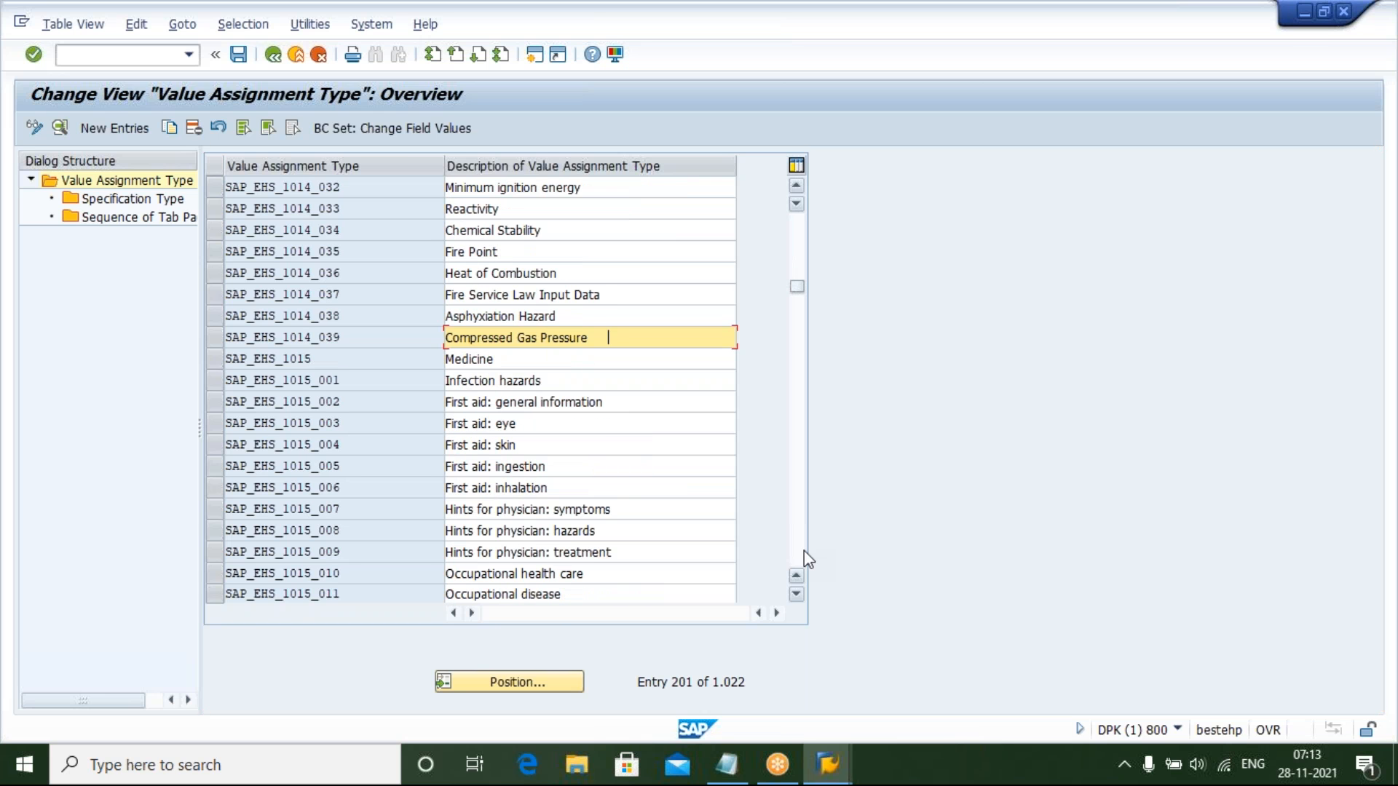
{"action": "left_click", "coordinate": [803, 551]}
{"action": "left_click", "coordinate": [804, 551]}
{"action": "left_click", "coordinate": [803, 550]}
{"action": "left_click", "coordinate": [804, 550]}
{"action": "left_click", "coordinate": [803, 550]}
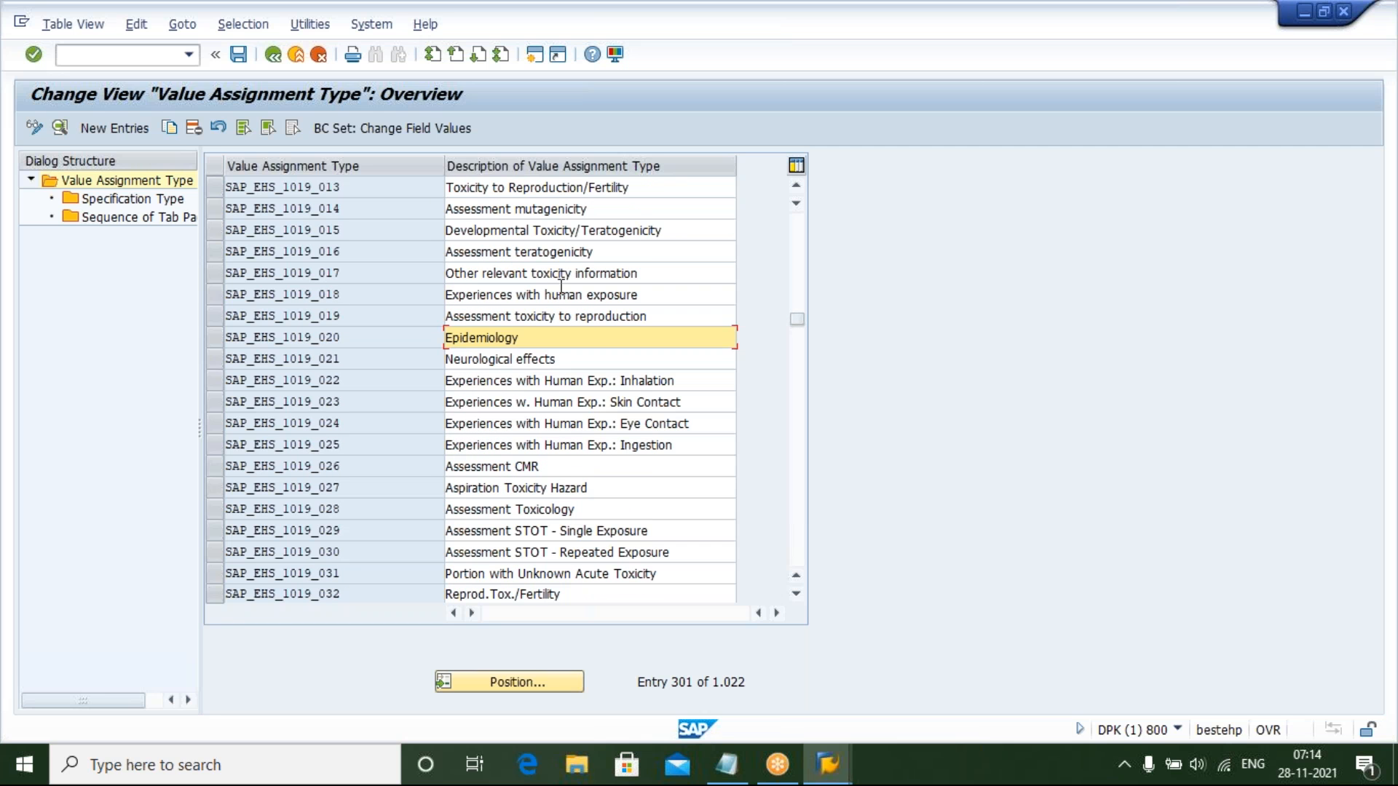
{"action": "left_click", "coordinate": [799, 560]}
{"action": "left_click", "coordinate": [799, 561]}
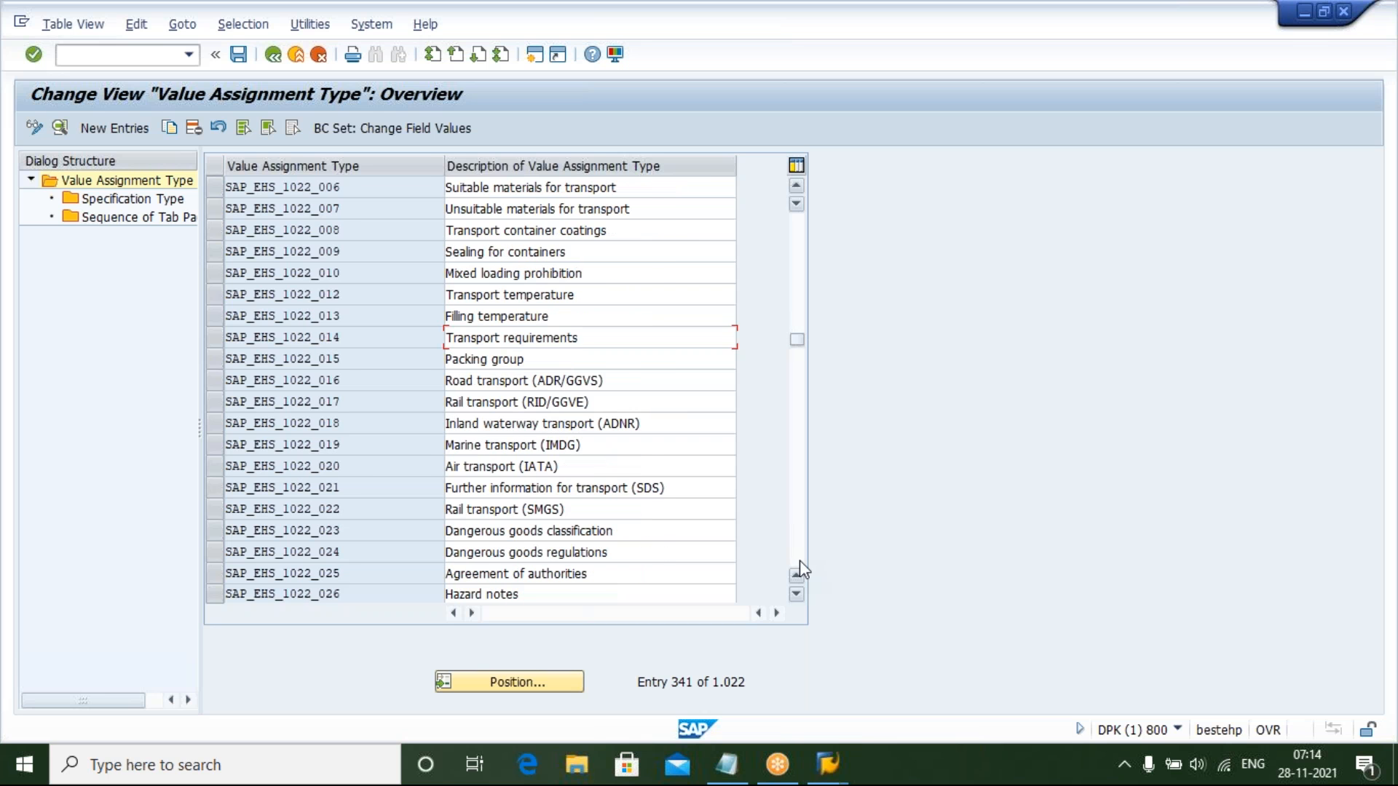
{"action": "left_click", "coordinate": [799, 560]}
{"action": "left_click", "coordinate": [799, 561]}
{"action": "left_click", "coordinate": [799, 560]}
{"action": "left_click", "coordinate": [800, 560]}
{"action": "left_click", "coordinate": [800, 561]}
{"action": "left_click", "coordinate": [799, 561]}
{"action": "left_click", "coordinate": [799, 560]}
{"action": "left_click", "coordinate": [799, 560]}
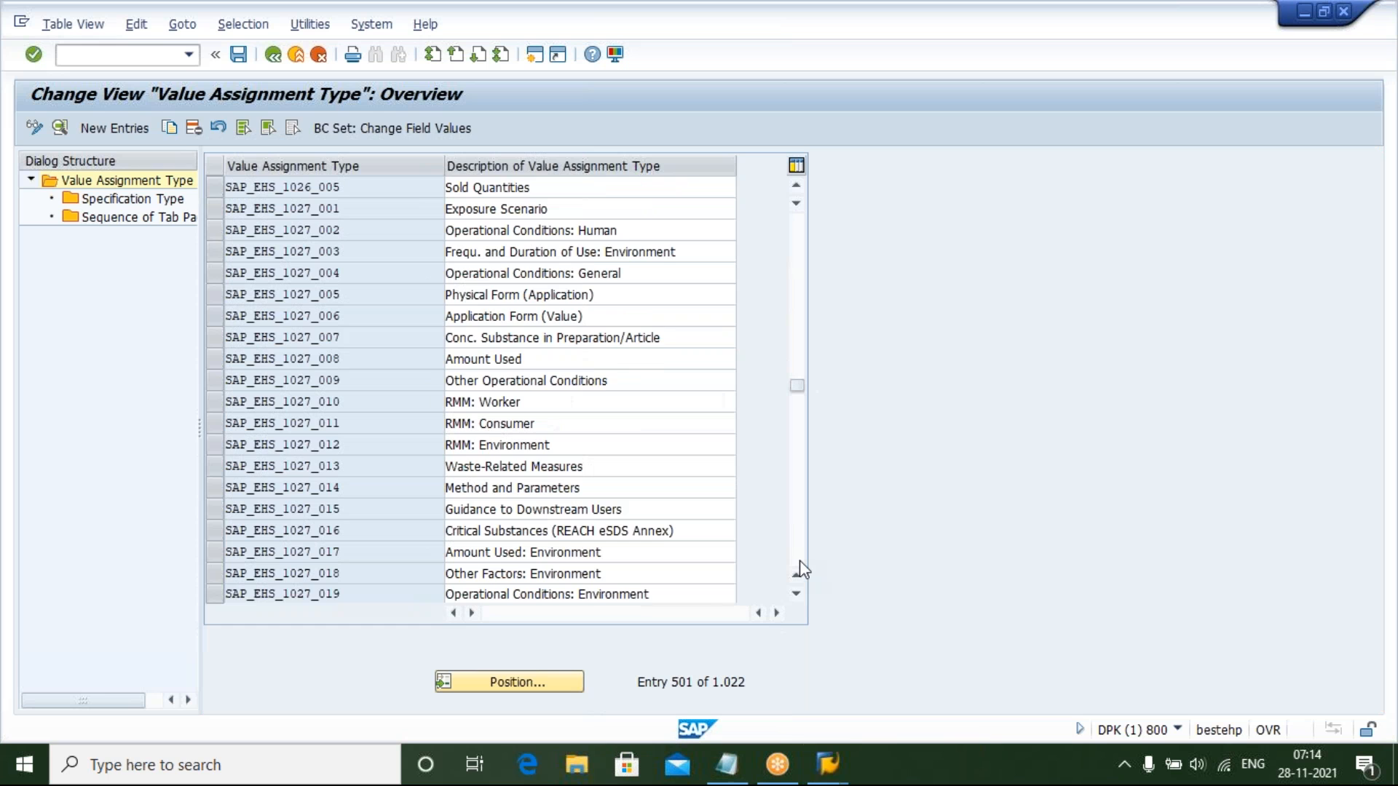
{"action": "left_click", "coordinate": [800, 561]}
{"action": "left_click", "coordinate": [799, 561]}
{"action": "left_click", "coordinate": [799, 560]}
{"action": "left_click", "coordinate": [799, 560]}
{"action": "left_click", "coordinate": [799, 561]}
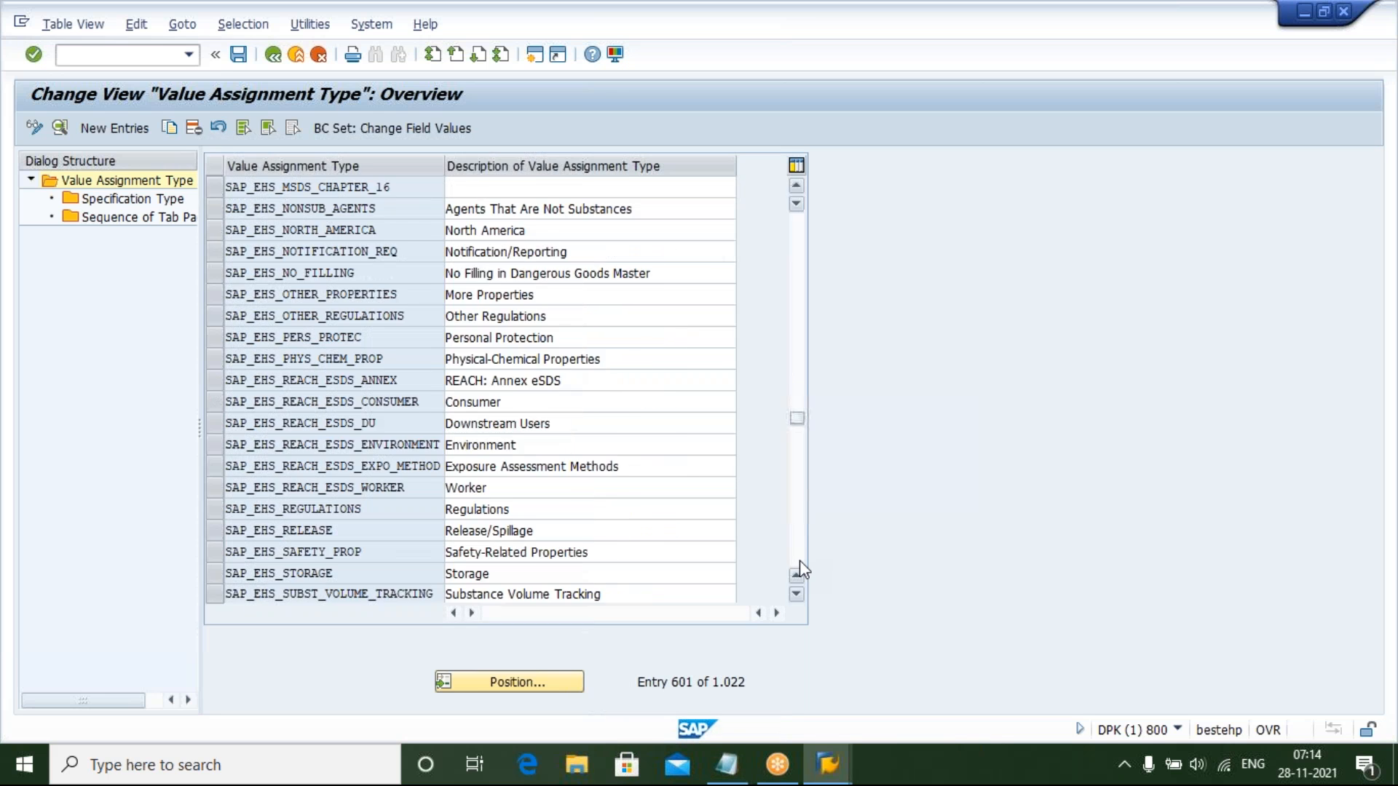
{"action": "left_click", "coordinate": [799, 561]}
{"action": "left_click", "coordinate": [799, 561]}
{"action": "left_click", "coordinate": [799, 560]}
{"action": "left_click", "coordinate": [799, 561]}
{"action": "left_click", "coordinate": [799, 561]}
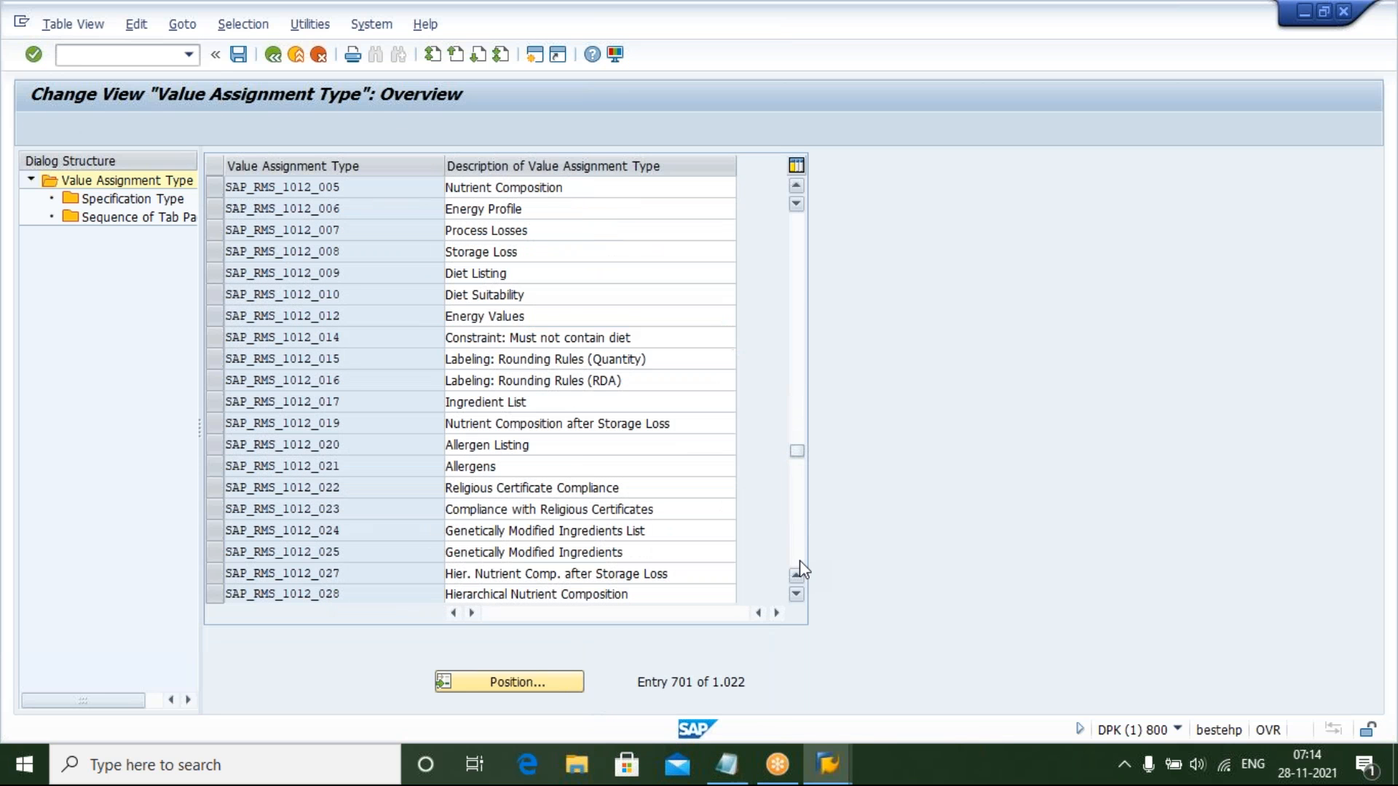
{"action": "left_click", "coordinate": [800, 561]}
{"action": "left_click", "coordinate": [800, 561]}
{"action": "left_click", "coordinate": [799, 561]}
{"action": "left_click", "coordinate": [799, 561]}
{"action": "left_click", "coordinate": [800, 560]}
{"action": "left_click", "coordinate": [800, 561]}
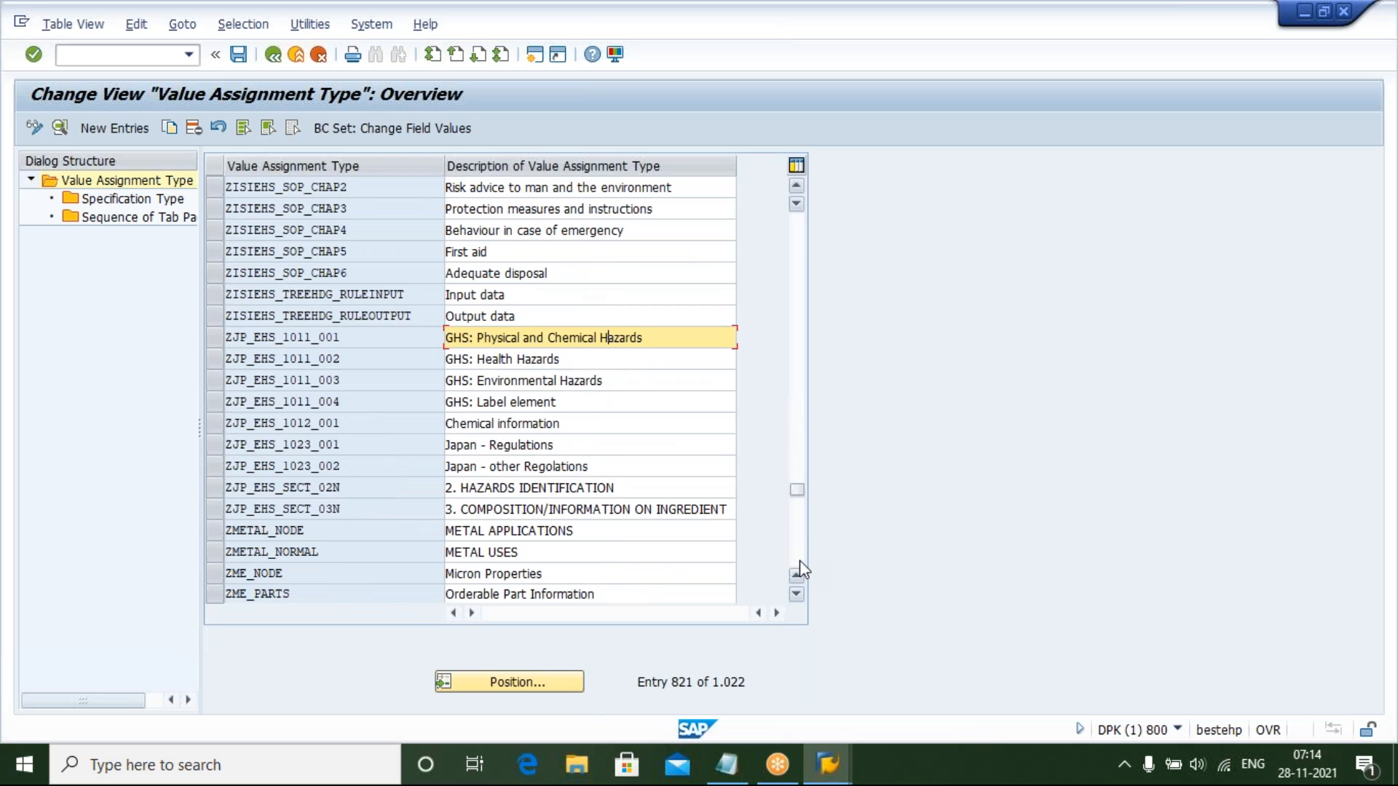
{"action": "left_click", "coordinate": [799, 561]}
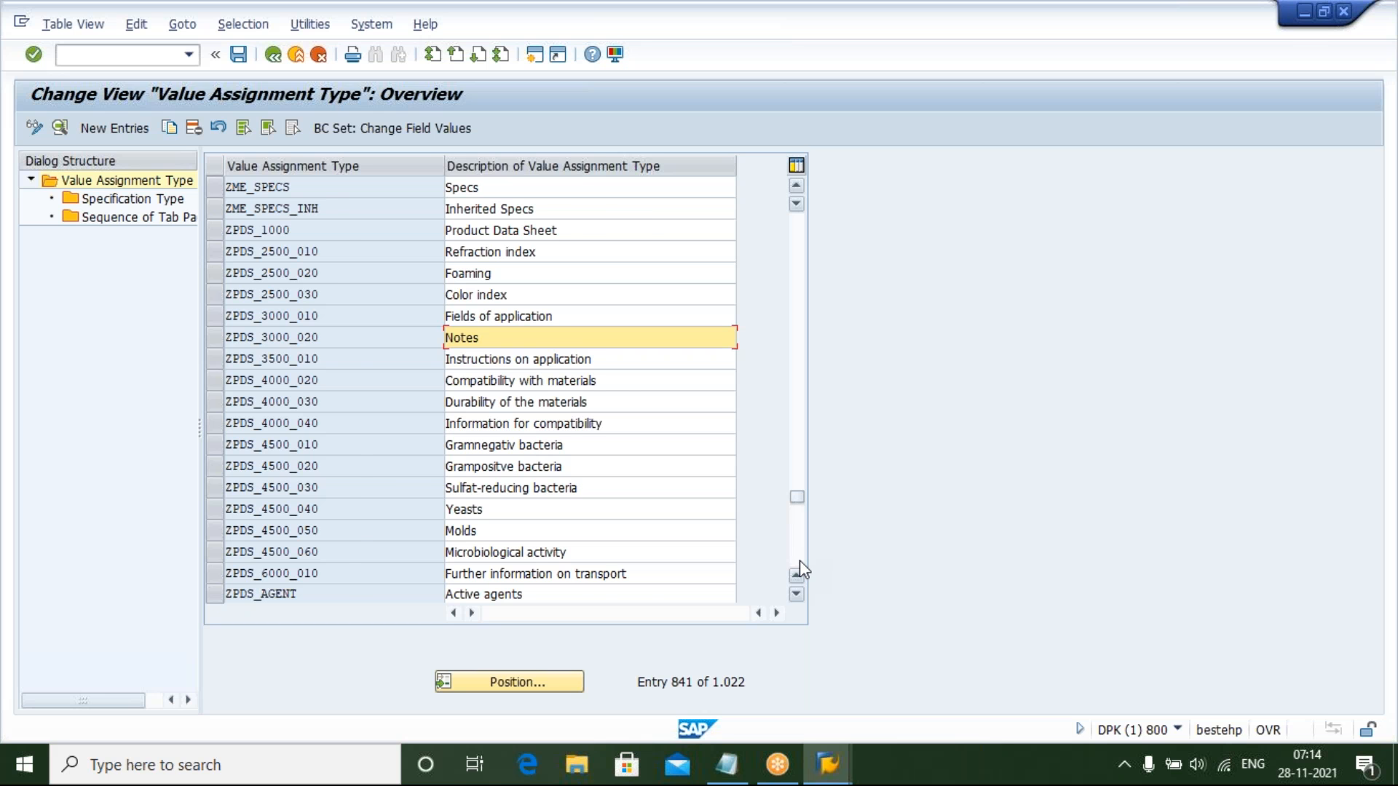
{"action": "left_click", "coordinate": [799, 561]}
{"action": "left_click", "coordinate": [799, 560]}
{"action": "left_click", "coordinate": [799, 560]}
{"action": "left_click", "coordinate": [799, 561]}
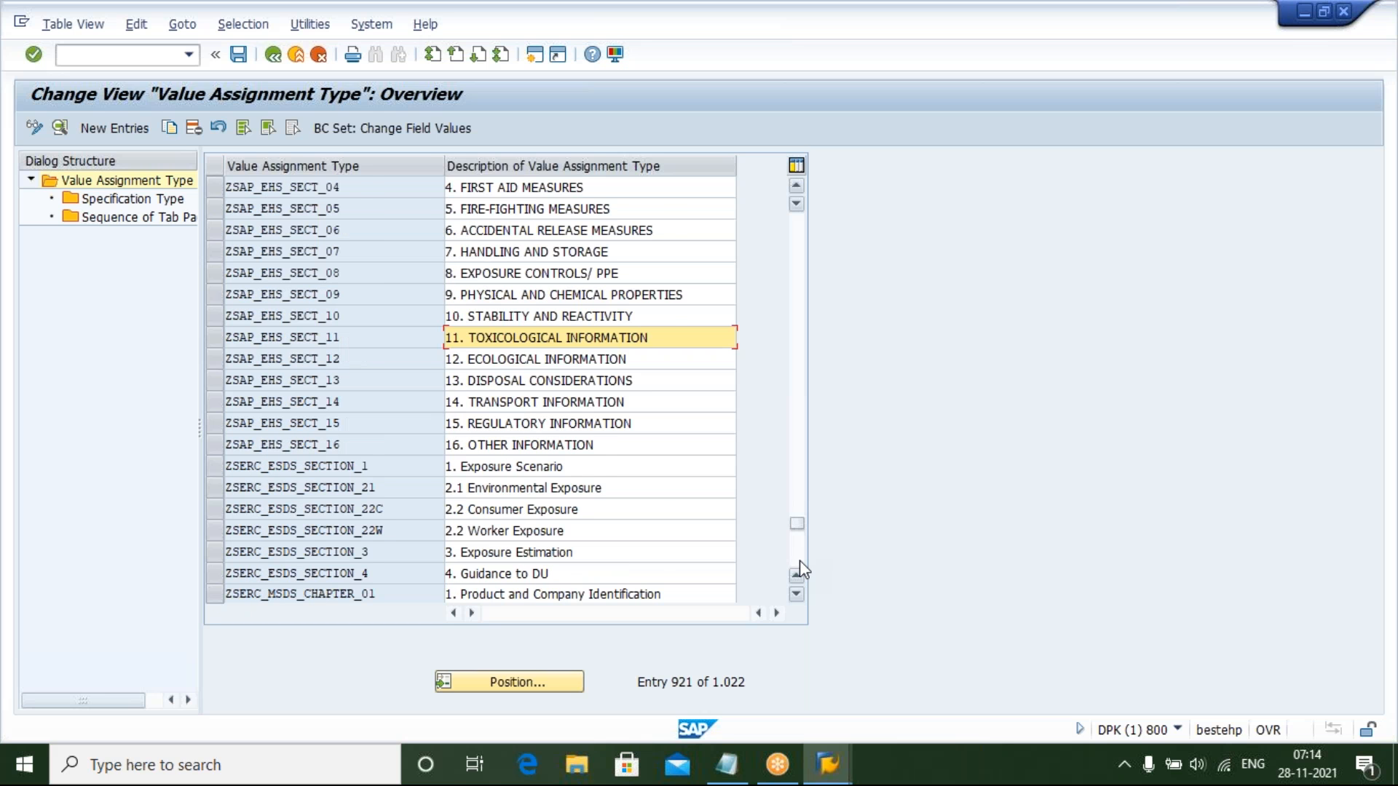
{"action": "left_click", "coordinate": [800, 560]}
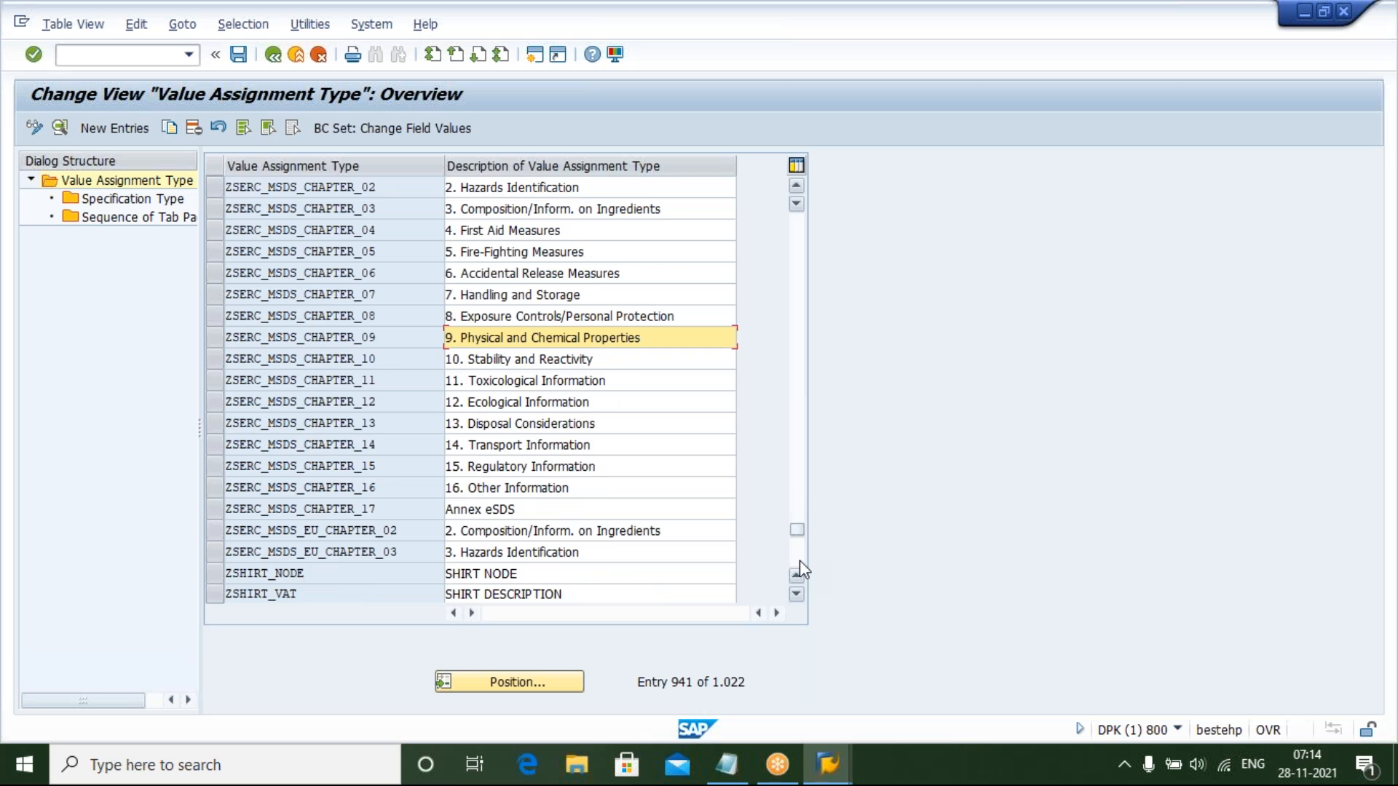
{"action": "left_click", "coordinate": [799, 560]}
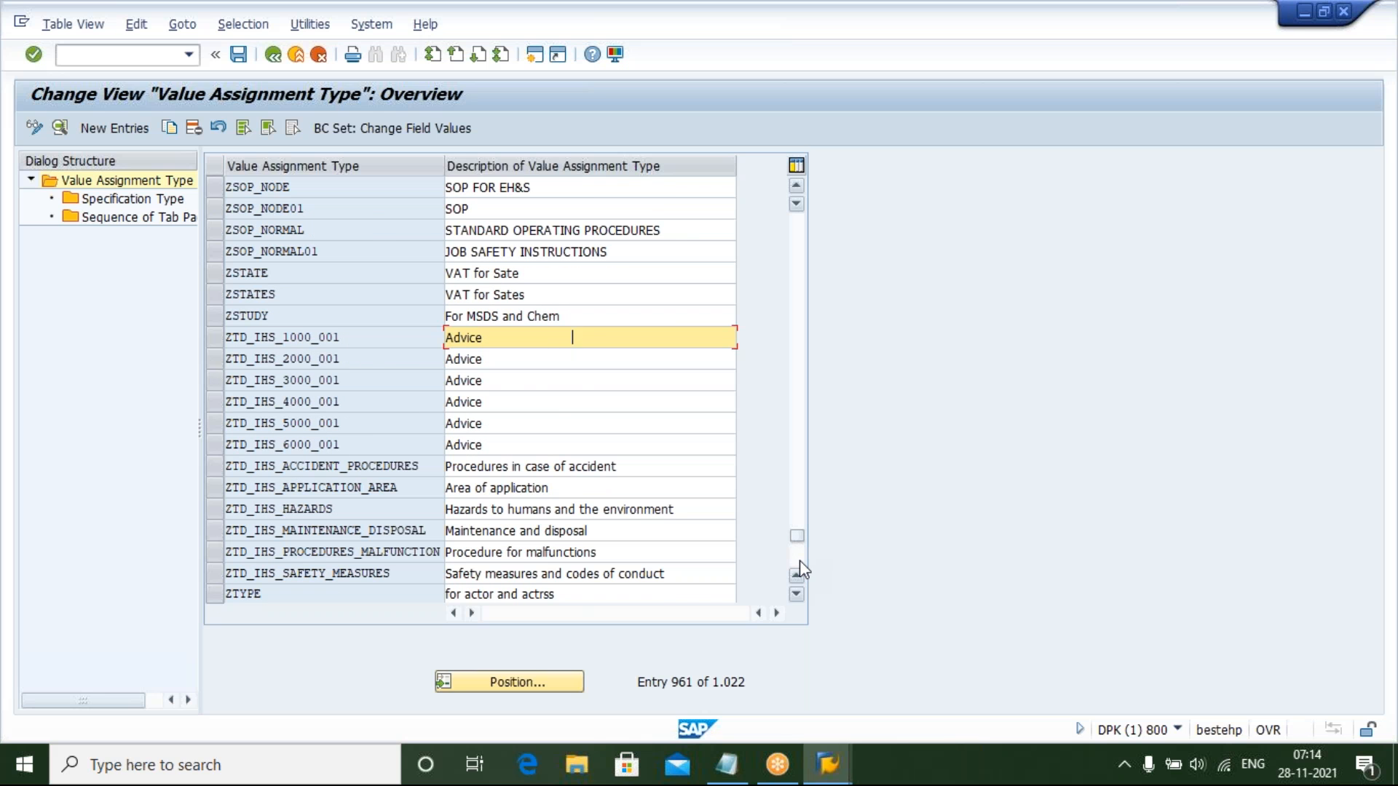
{"action": "left_click", "coordinate": [799, 560]}
{"action": "left_click", "coordinate": [800, 560]}
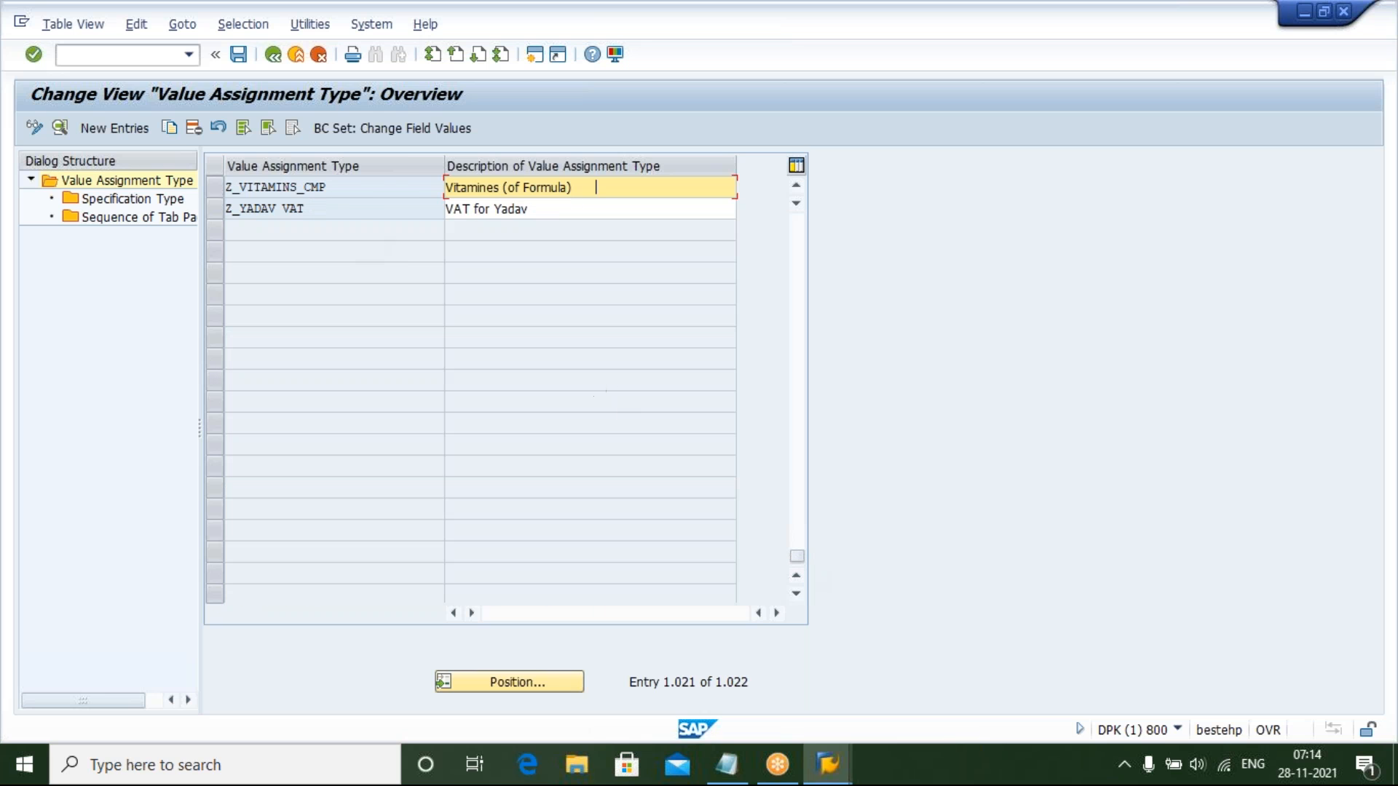
{"action": "left_click", "coordinate": [797, 188]}
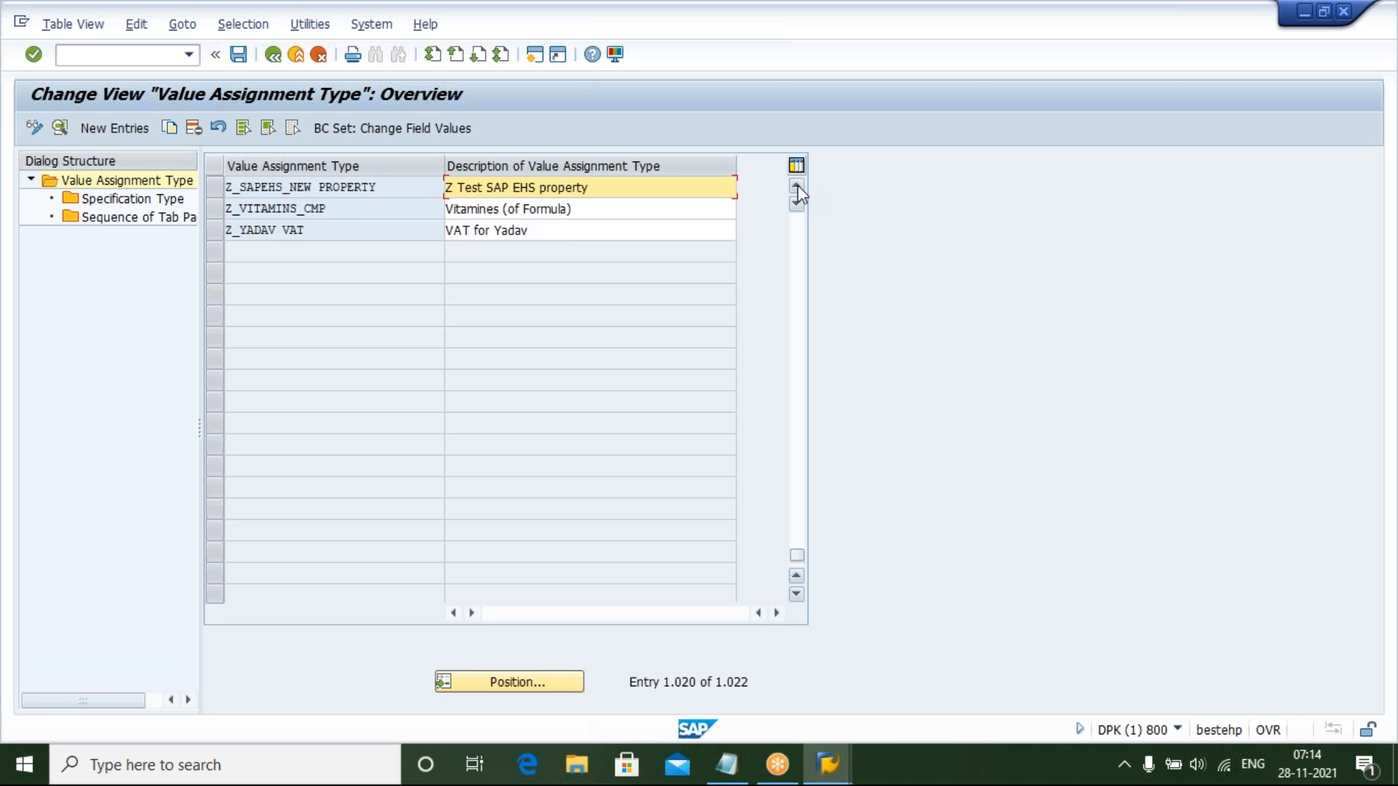
{"action": "left_click", "coordinate": [797, 188]}
{"action": "left_click", "coordinate": [797, 188]}
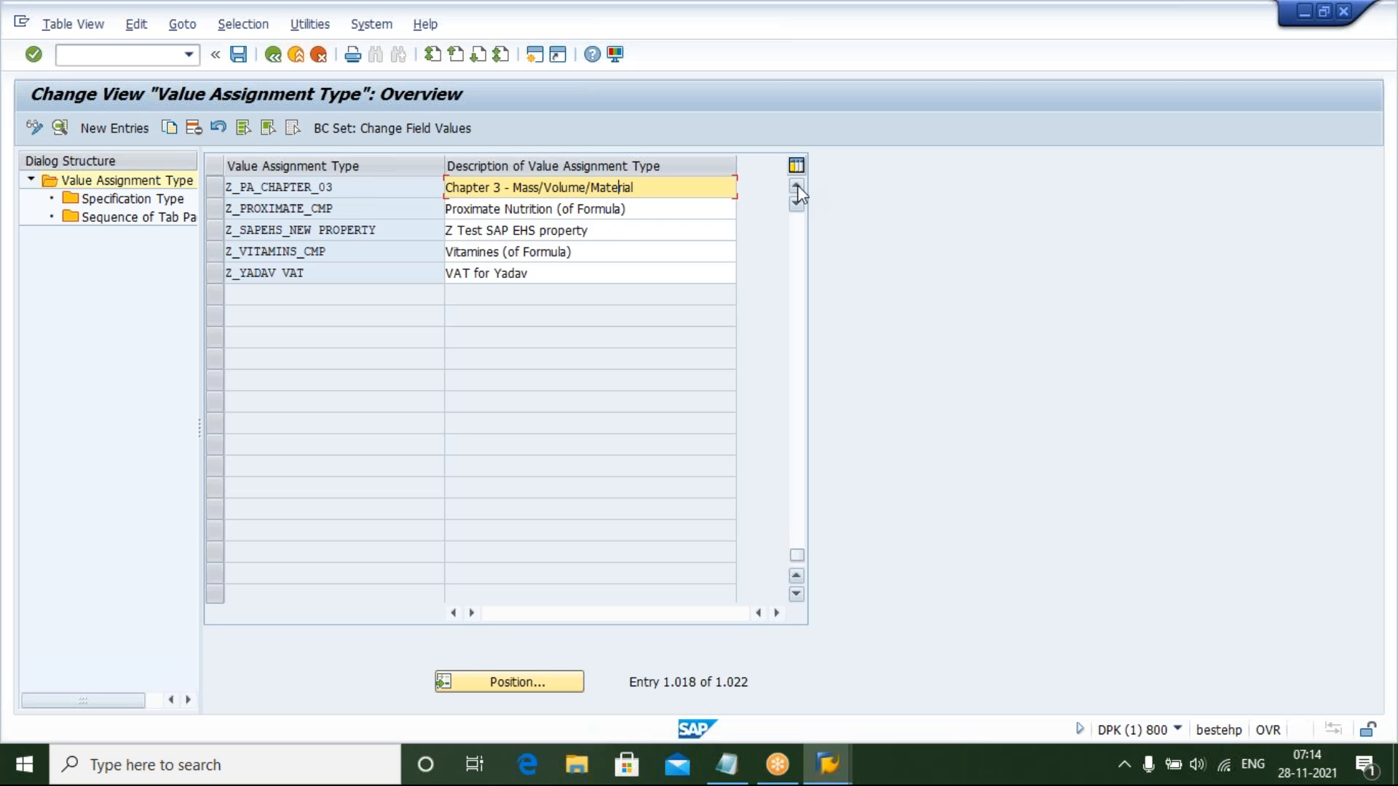
{"action": "left_click", "coordinate": [797, 186]}
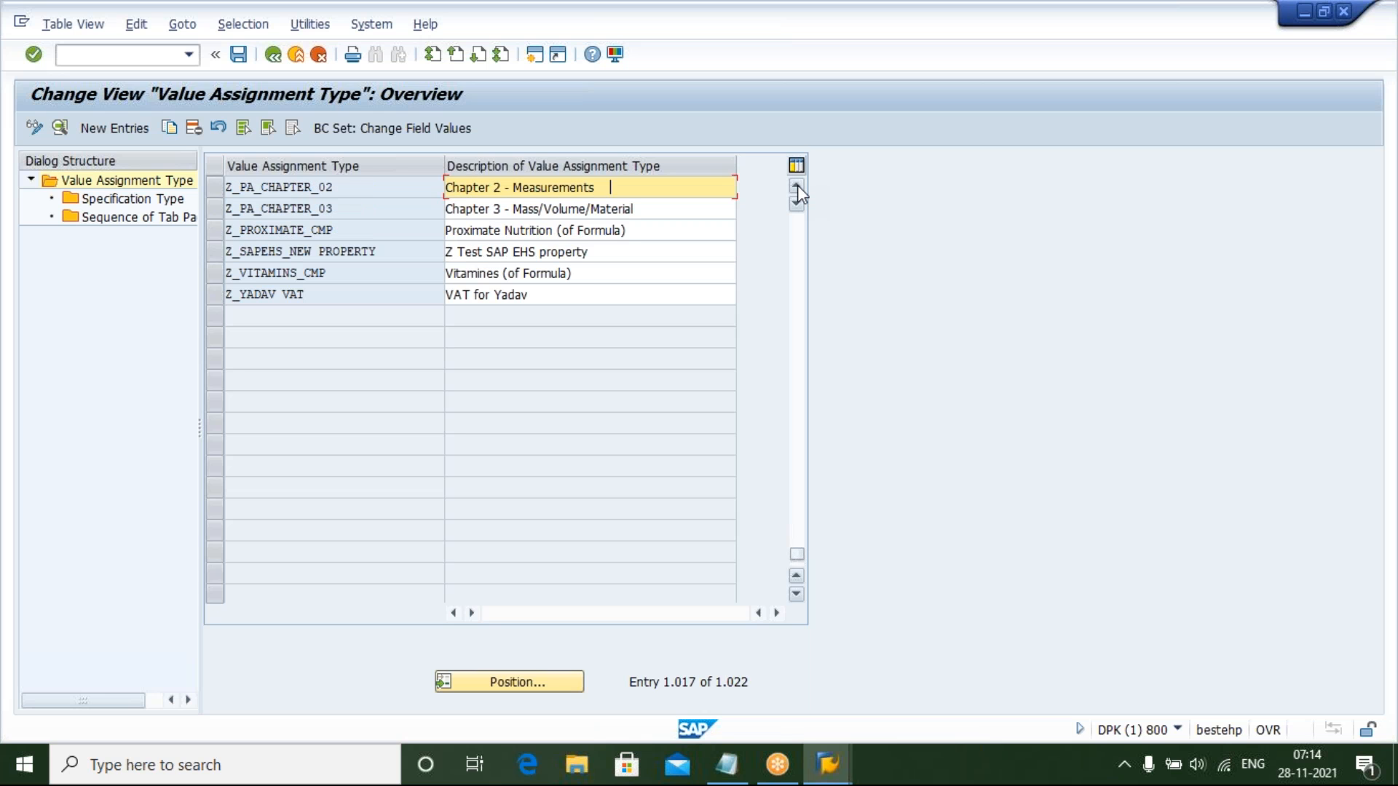
Select the custom Z value assignment type rows at the end of the list to examine them
{"action": "left_click", "coordinate": [217, 275]}
{"action": "left_click", "coordinate": [216, 251]}
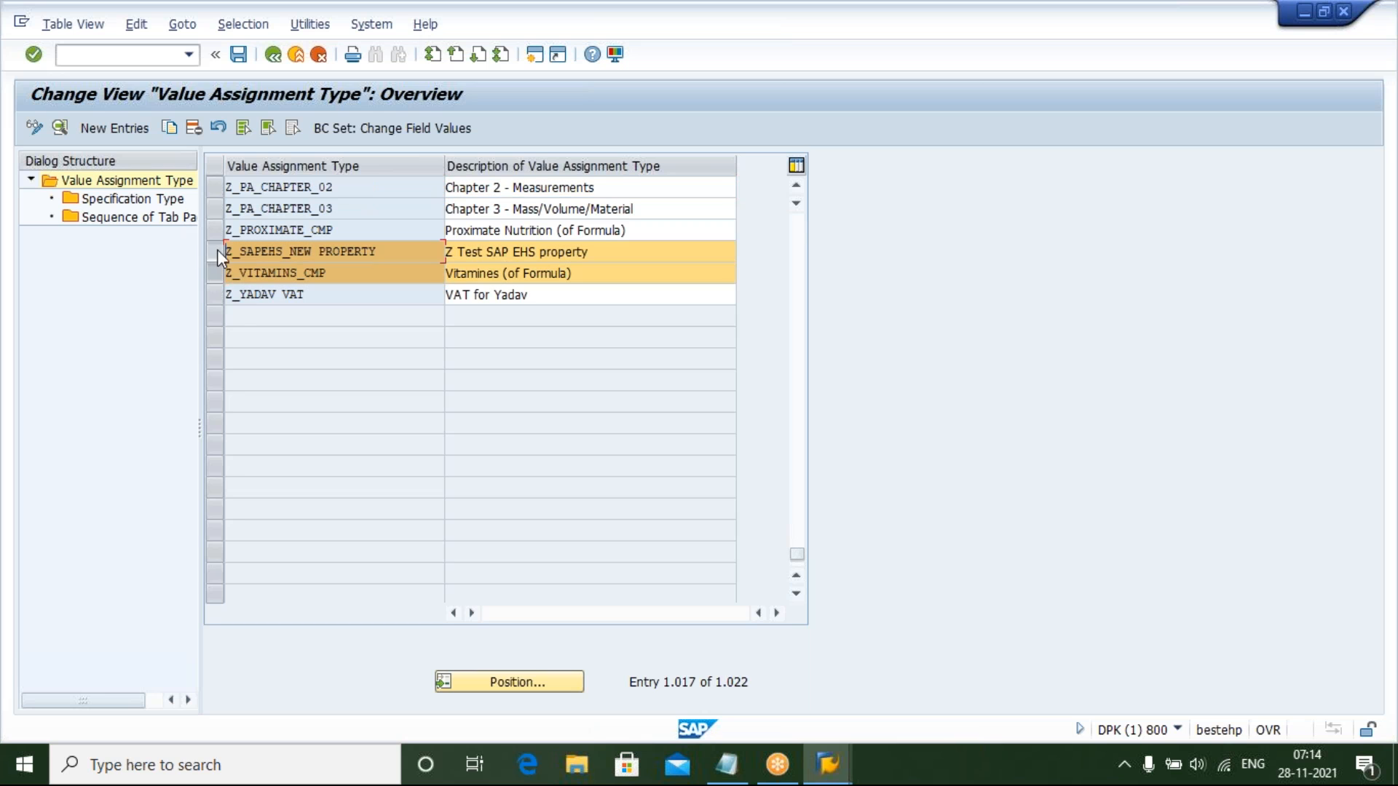
{"action": "left_click", "coordinate": [215, 294]}
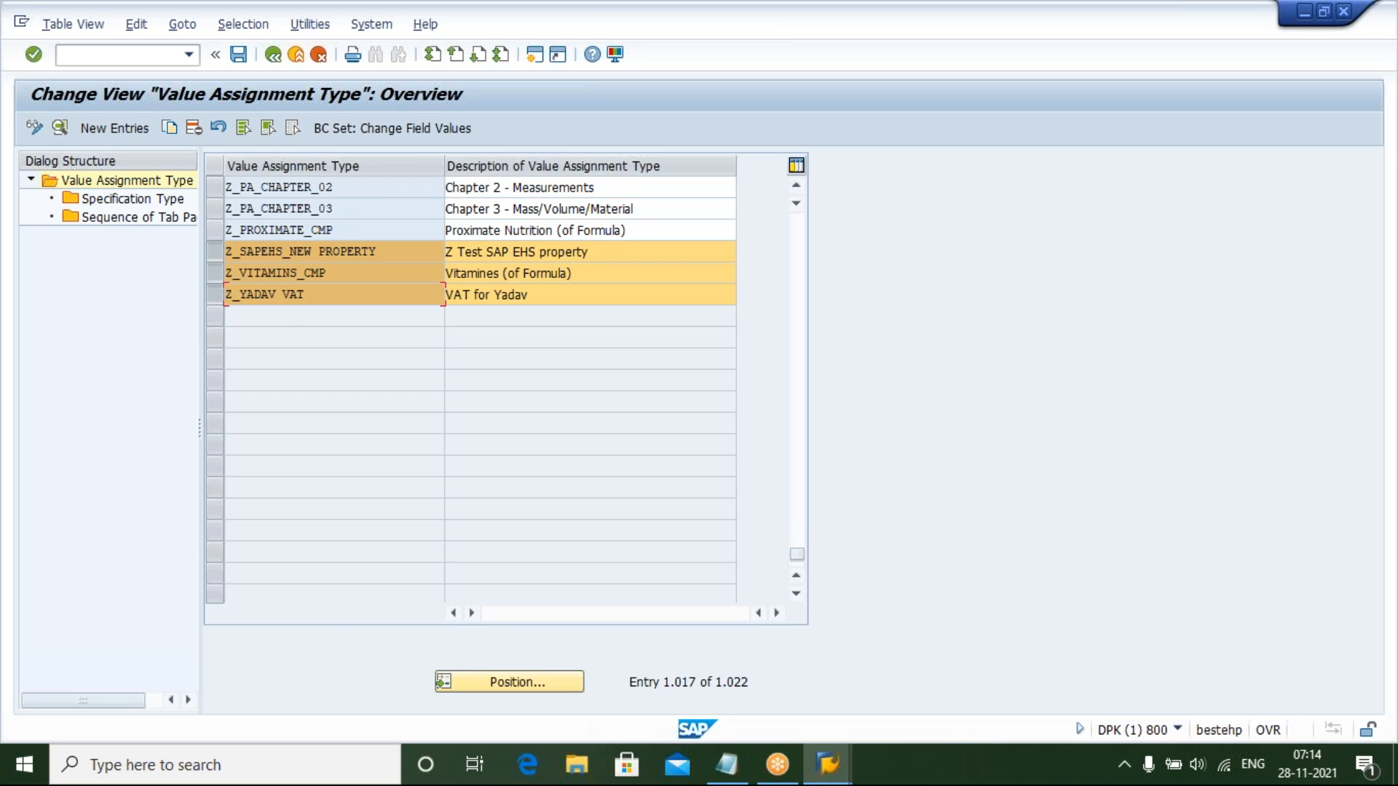
{"action": "left_click", "coordinate": [217, 252]}
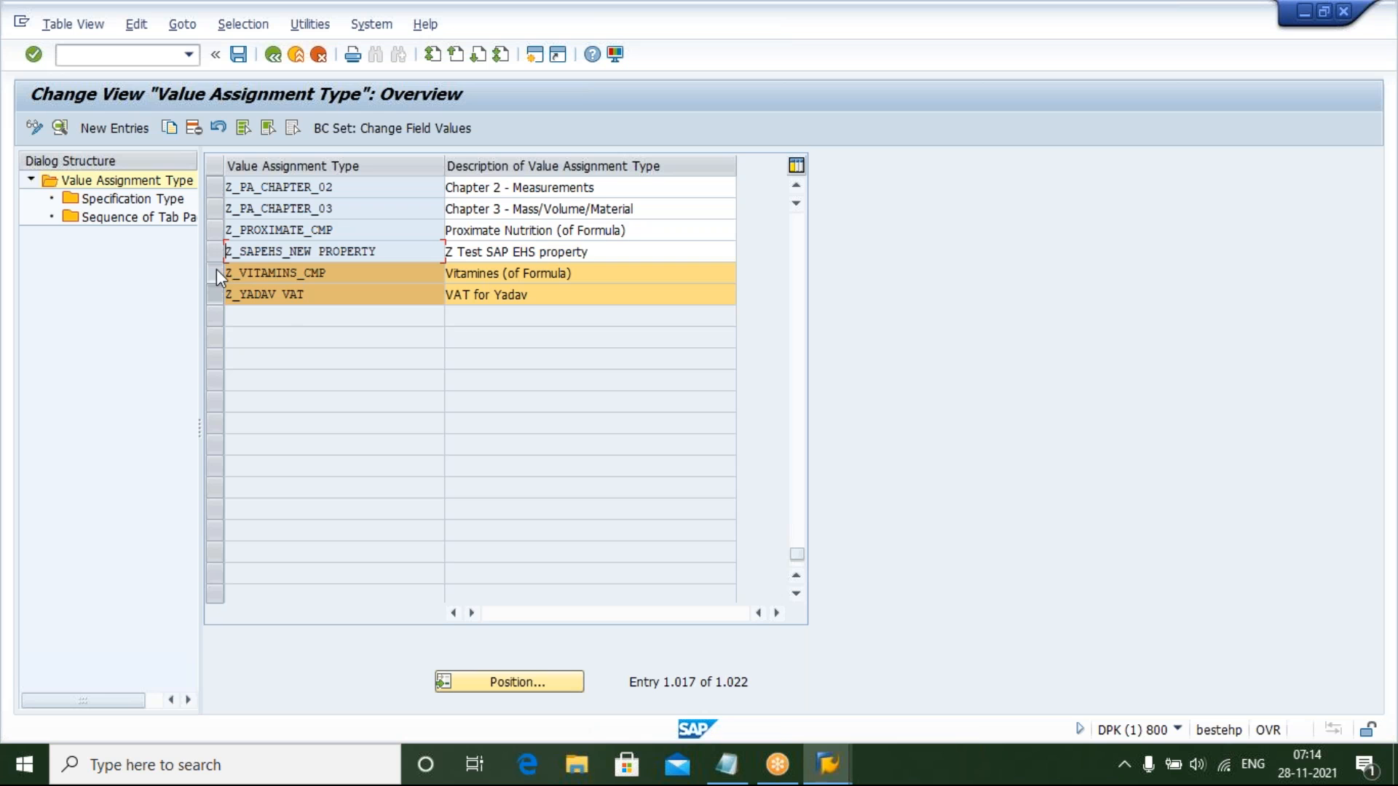
{"action": "left_click", "coordinate": [216, 271]}
{"action": "left_click", "coordinate": [213, 297]}
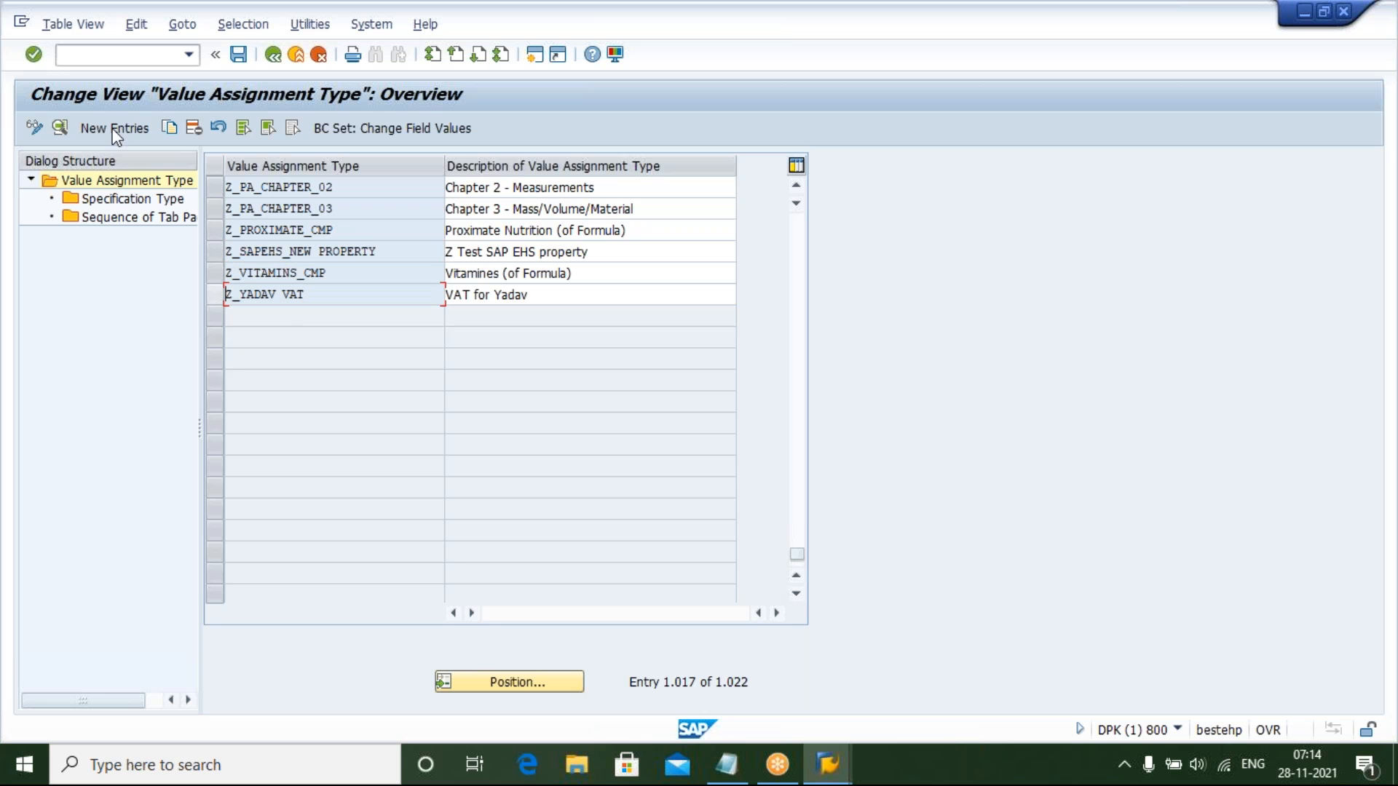
Add a new value assignment type entry named YHAZARD_NODE
{"action": "left_click", "coordinate": [107, 127]}
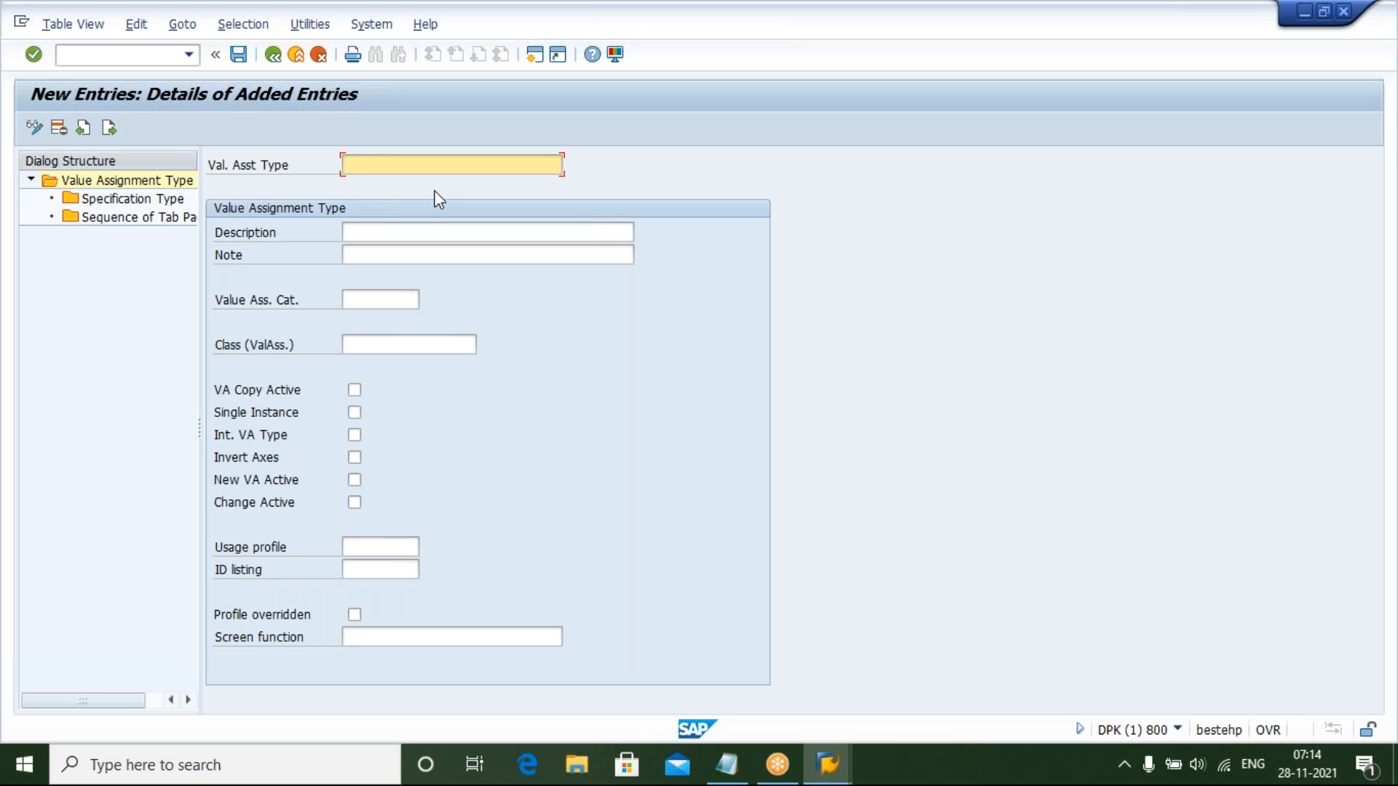
{"action": "type", "text": "Y"}
{"action": "type", "text": "HAZARD_NODE"}
{"action": "mouse_move", "coordinate": [849, 764]}
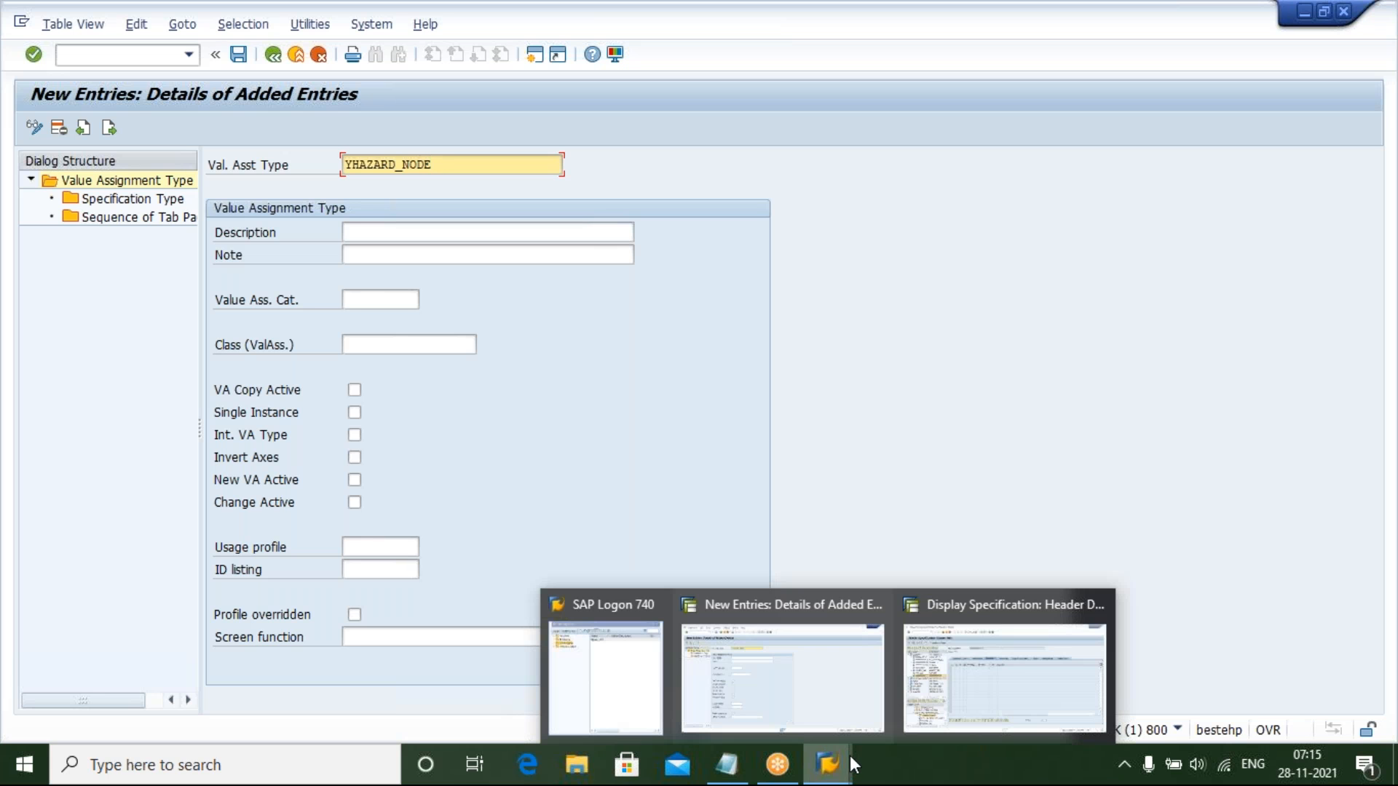
{"action": "left_click", "coordinate": [1006, 669]}
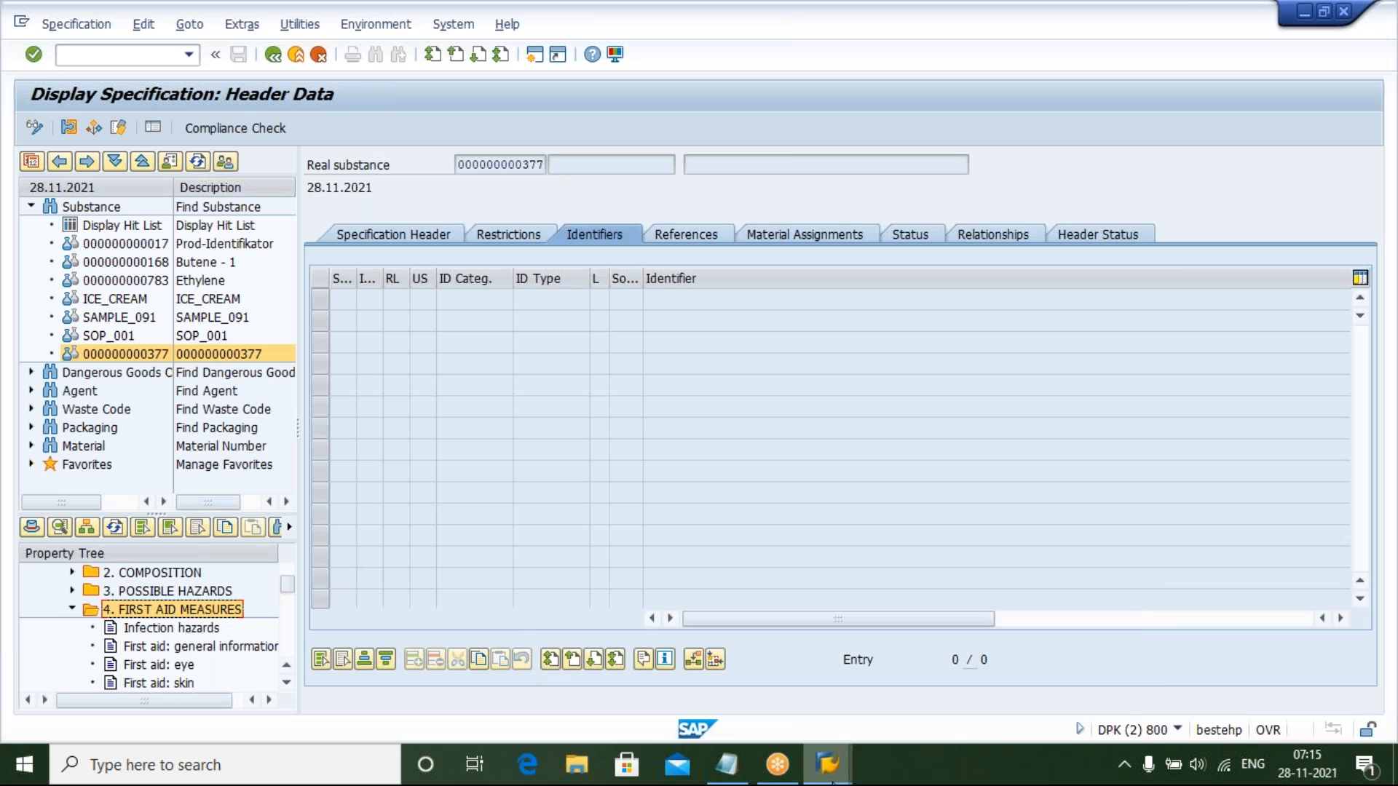
{"action": "mouse_move", "coordinate": [827, 764]}
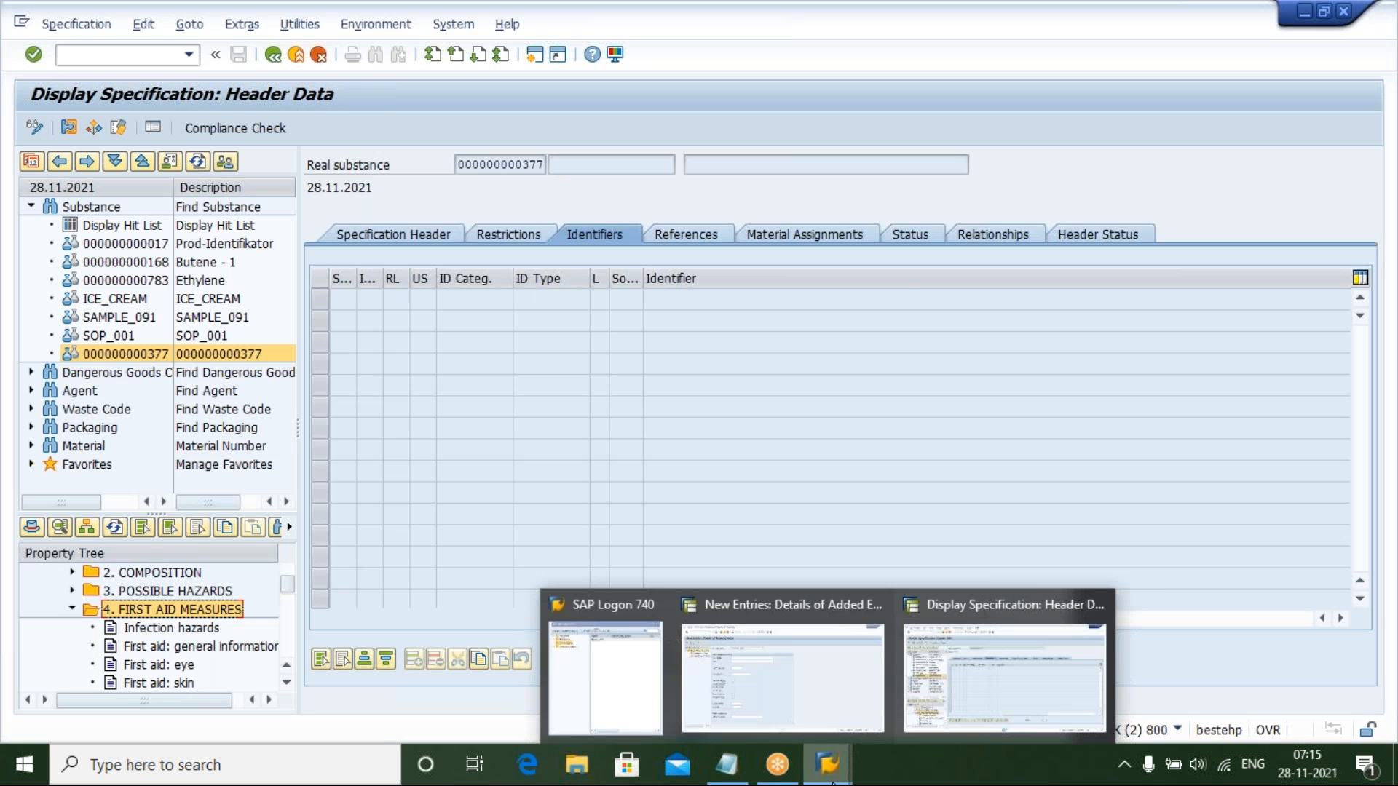
{"action": "left_click", "coordinate": [809, 694]}
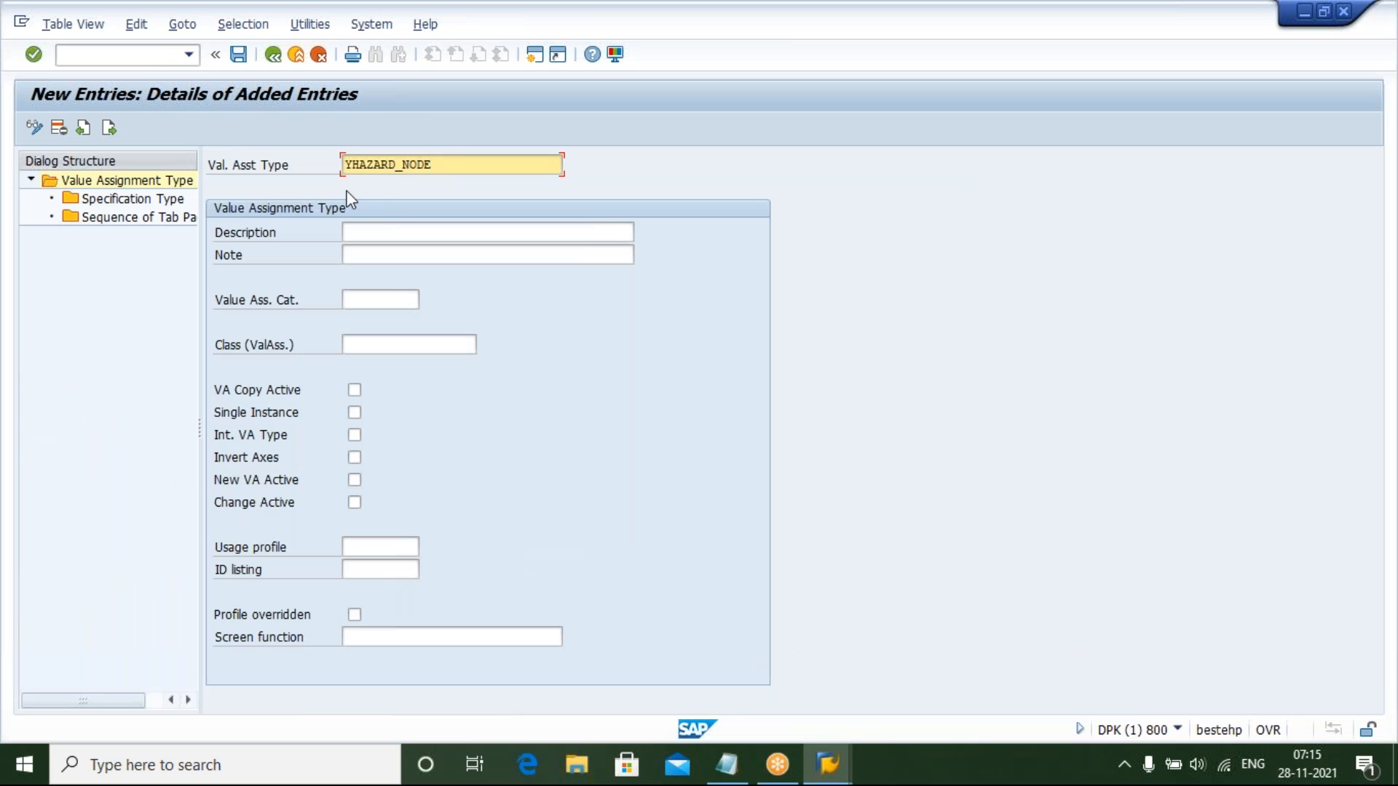
Enter HAZARD DETAILS as the description of the new value assignment type
{"action": "left_click", "coordinate": [434, 230]}
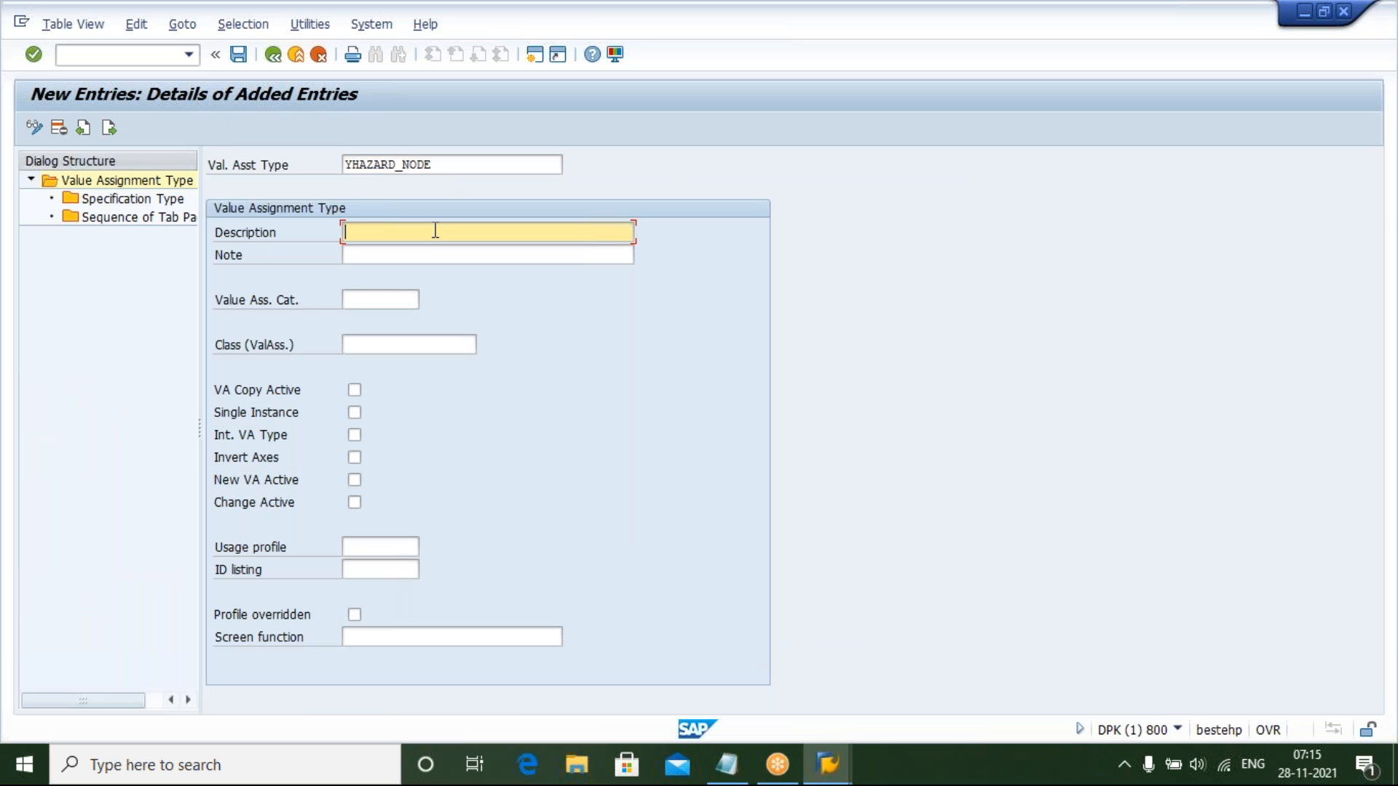
{"action": "type", "text": "H"}
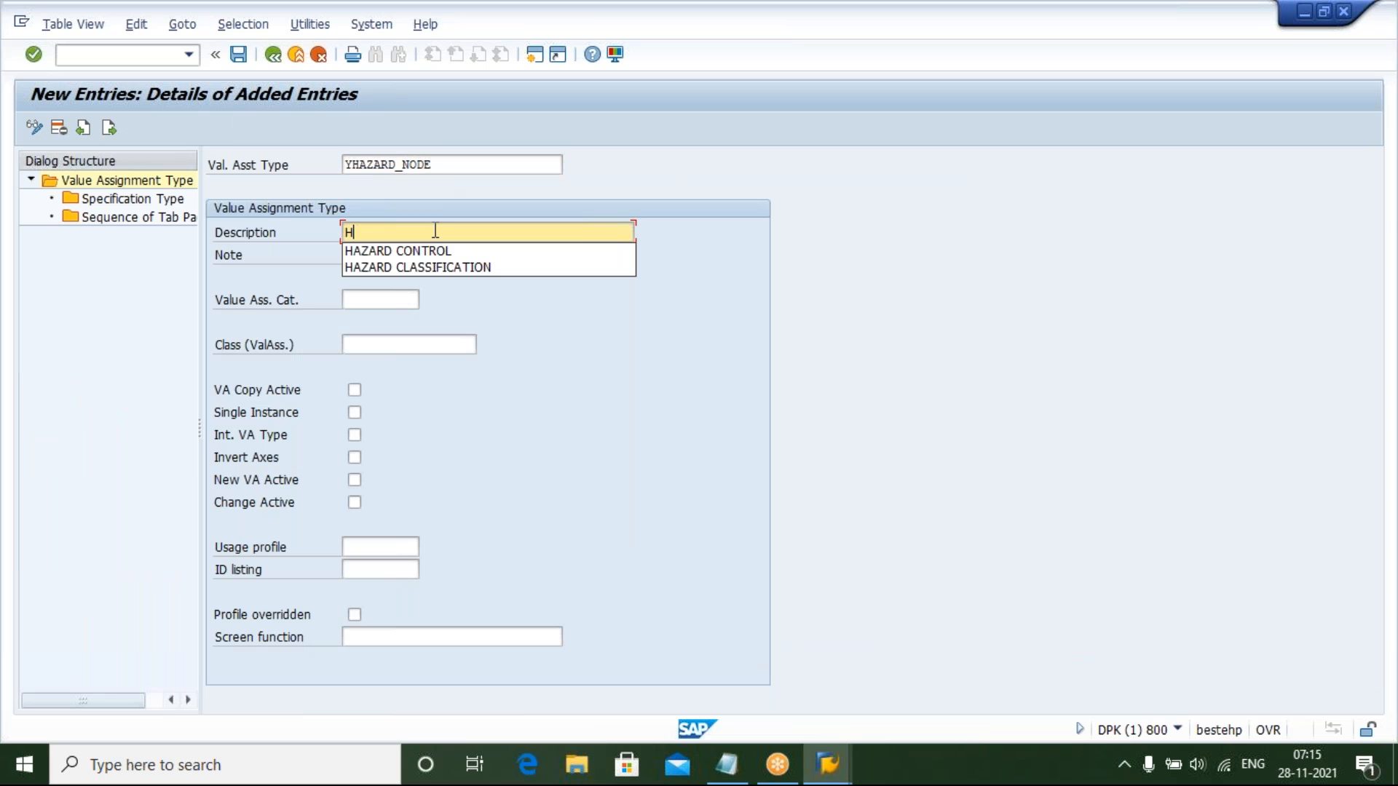
{"action": "type", "text": "AZARD DETAILS"}
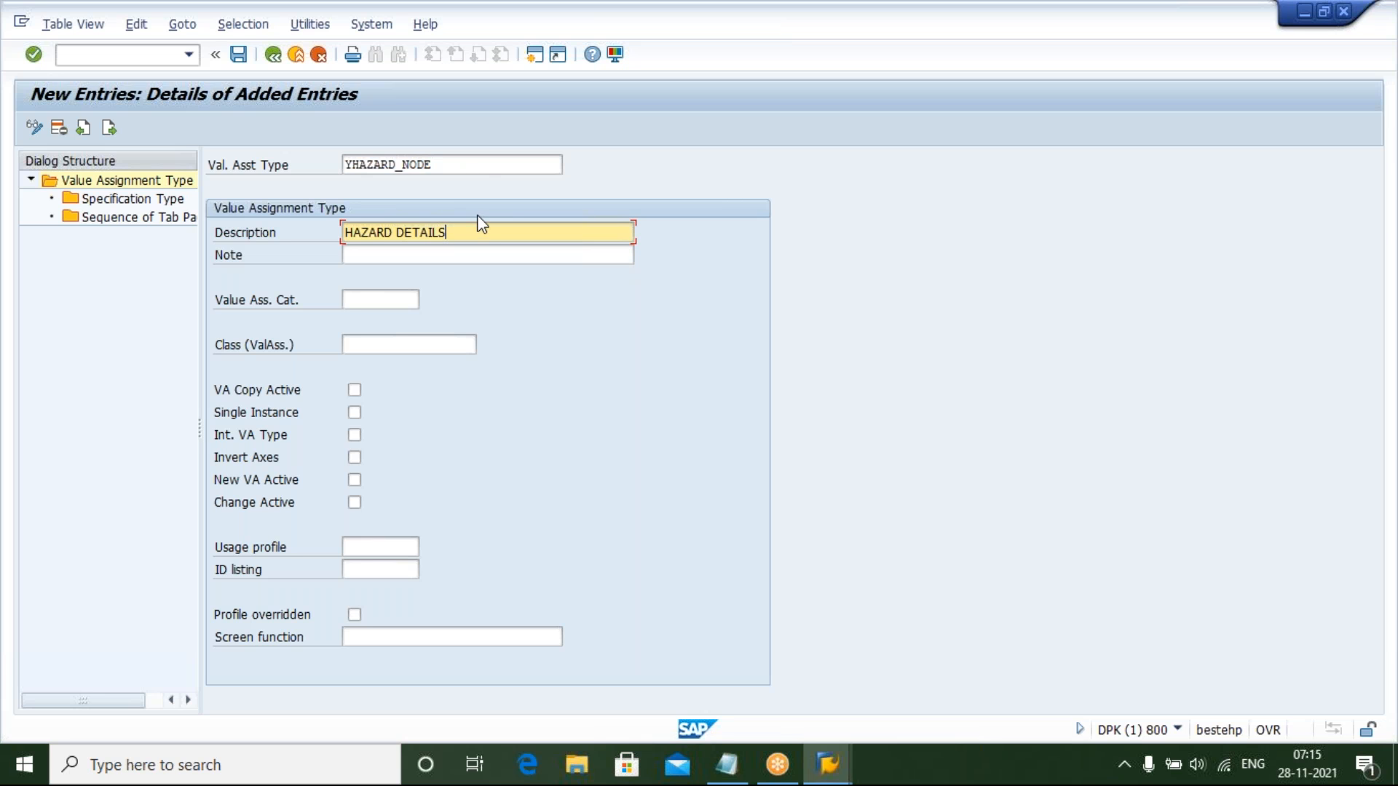
{"action": "left_click", "coordinate": [385, 257]}
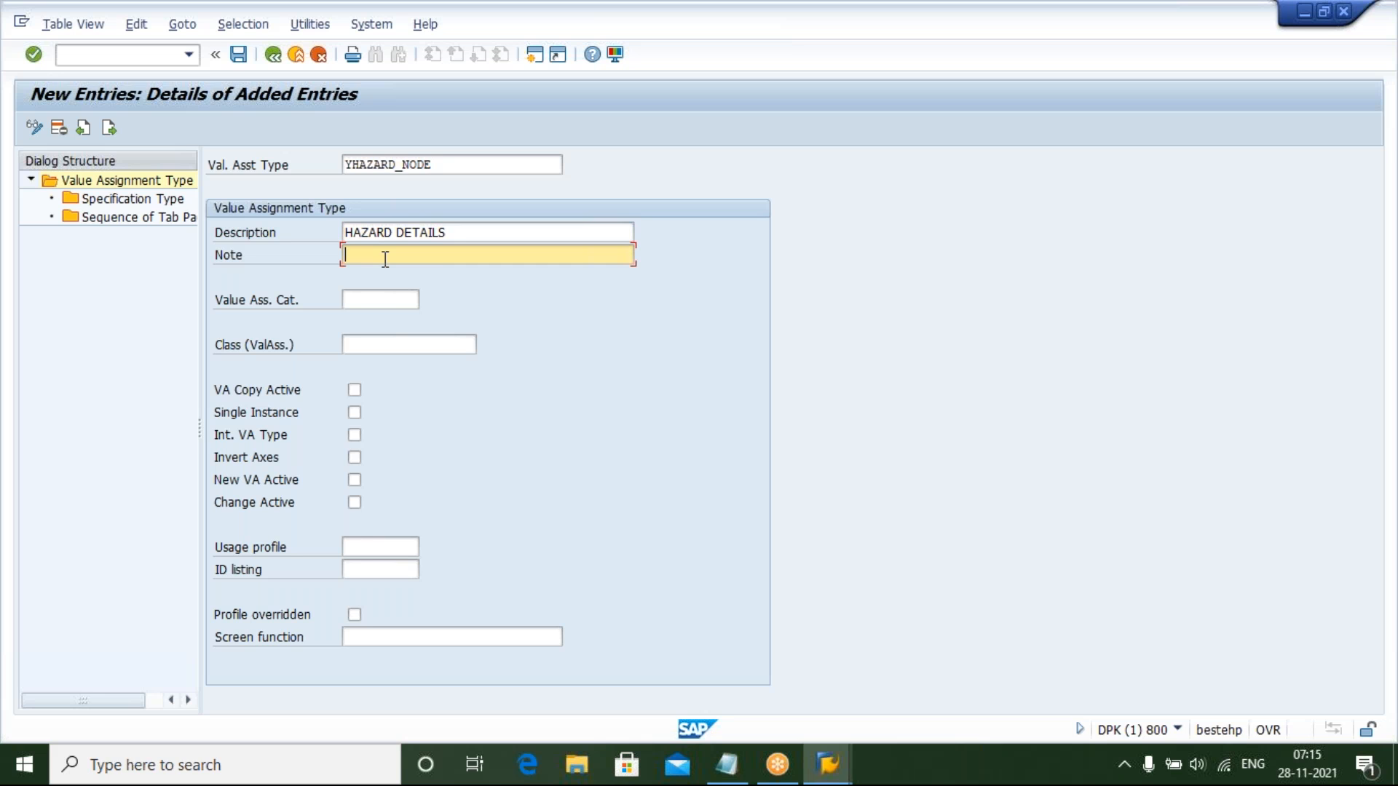
Set the value assignment category to E, Node in property tree (without class), from the value list
{"action": "left_click", "coordinate": [379, 300]}
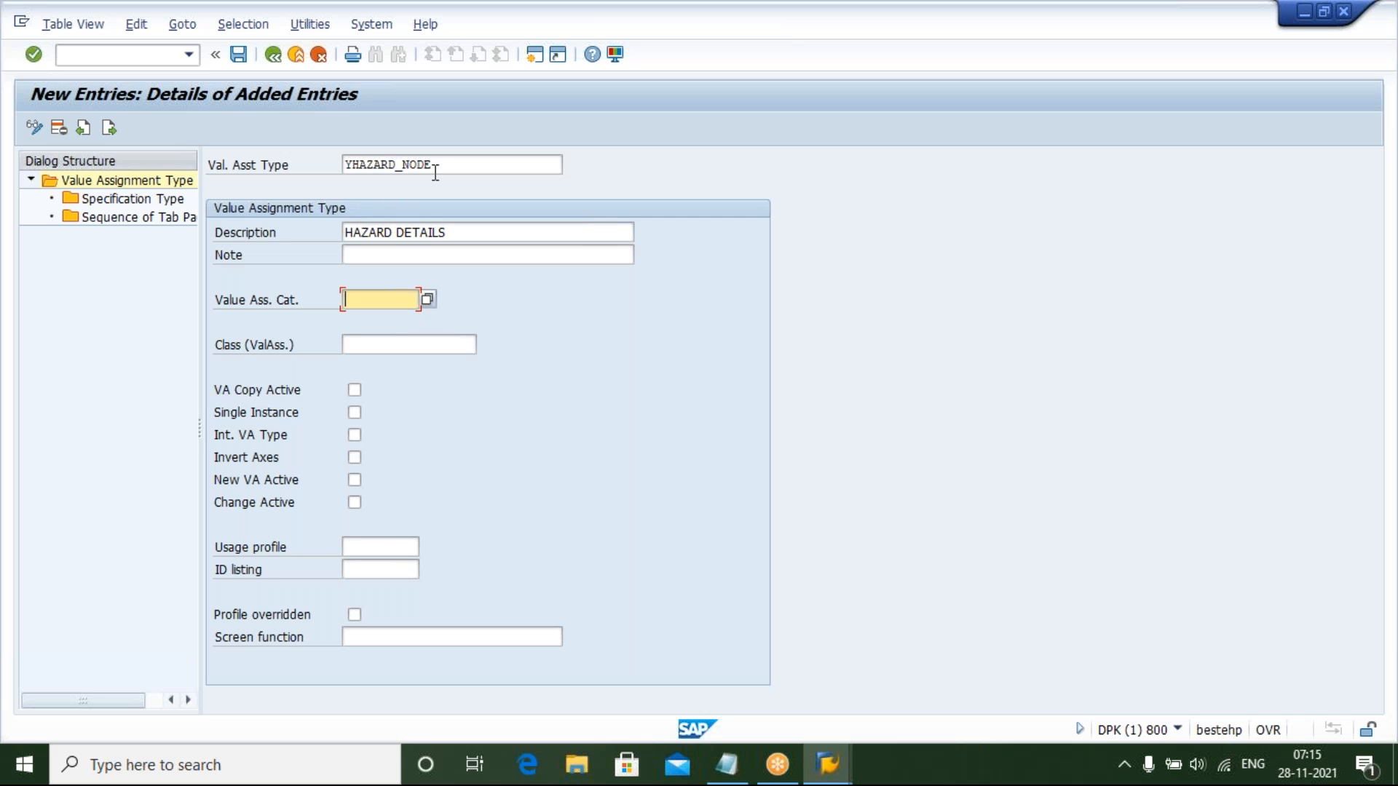
{"action": "left_click", "coordinate": [426, 300]}
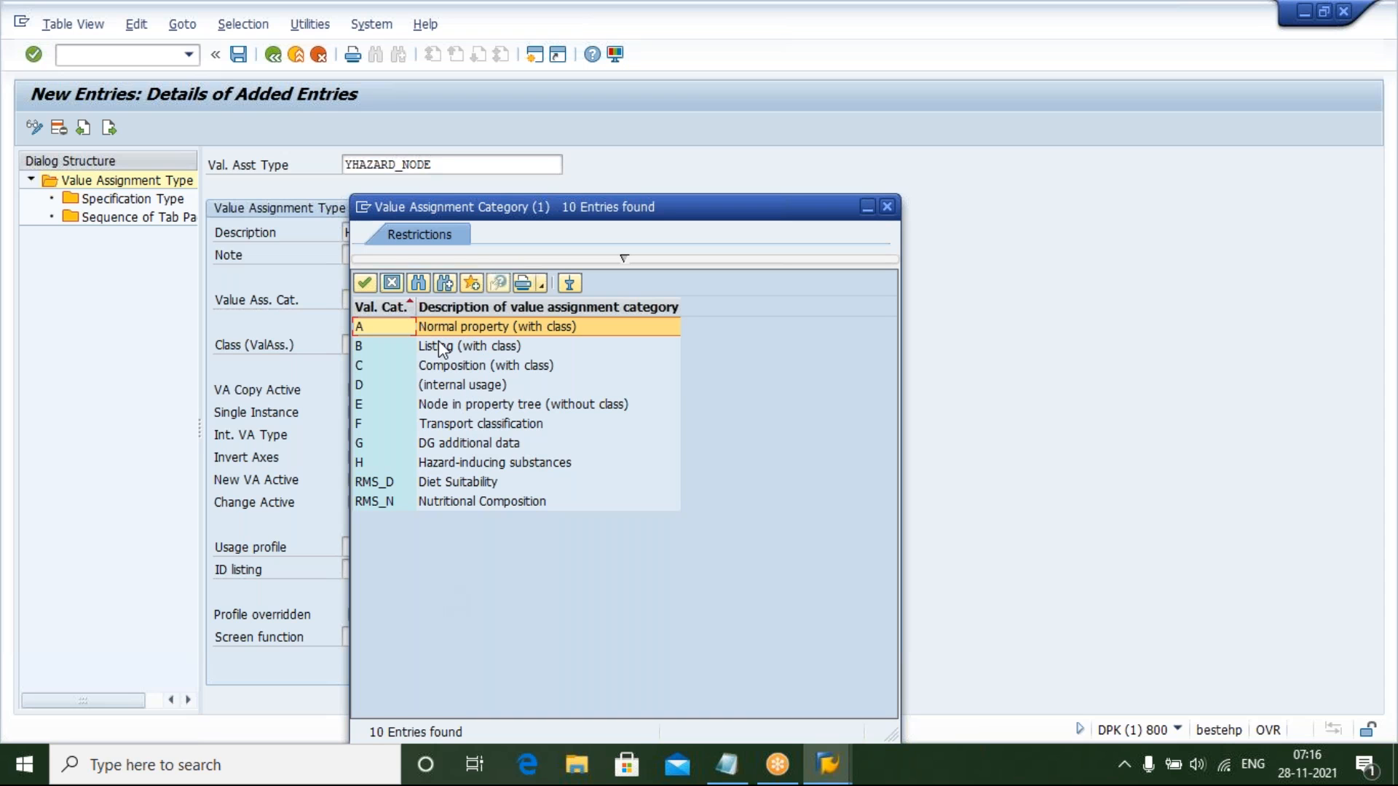
{"action": "left_click", "coordinate": [364, 411]}
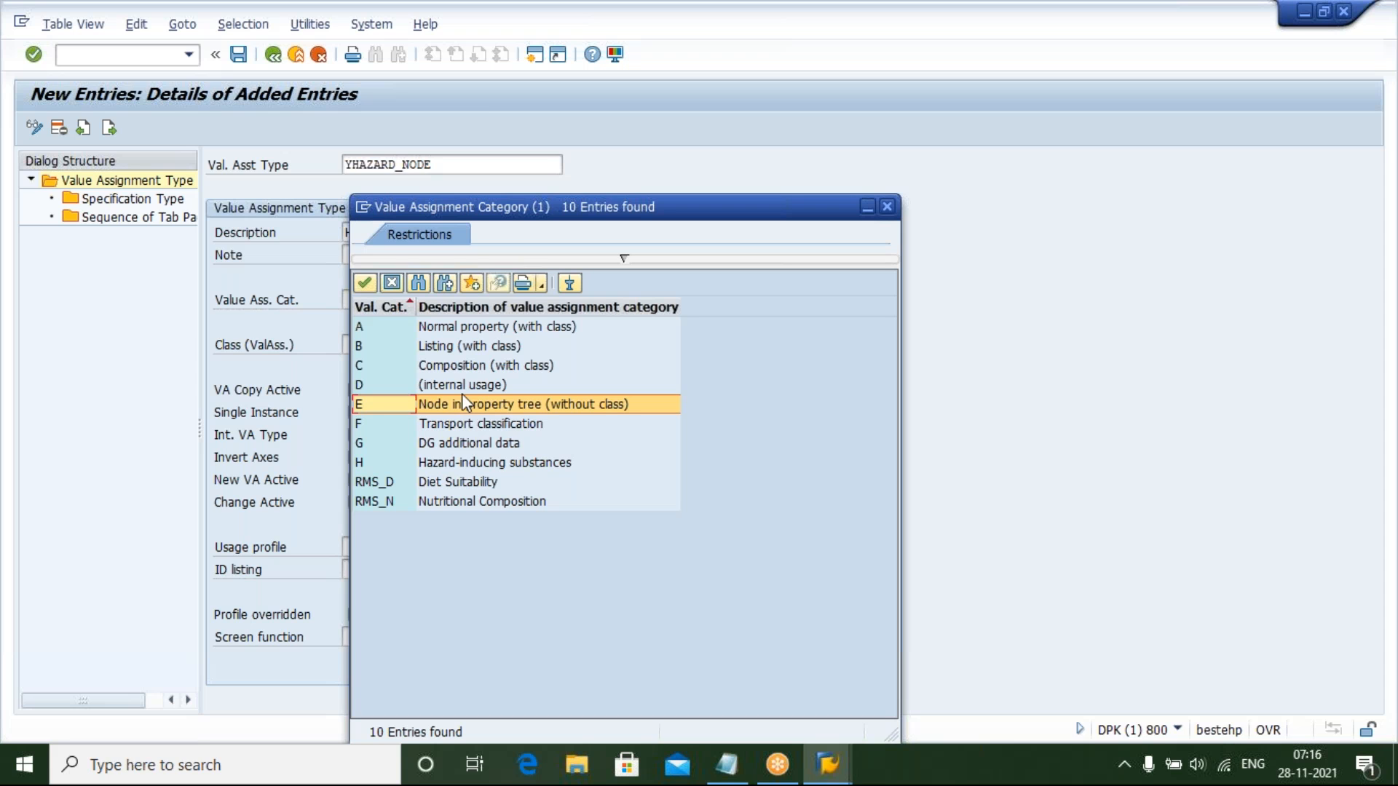
{"action": "double_click", "coordinate": [461, 404]}
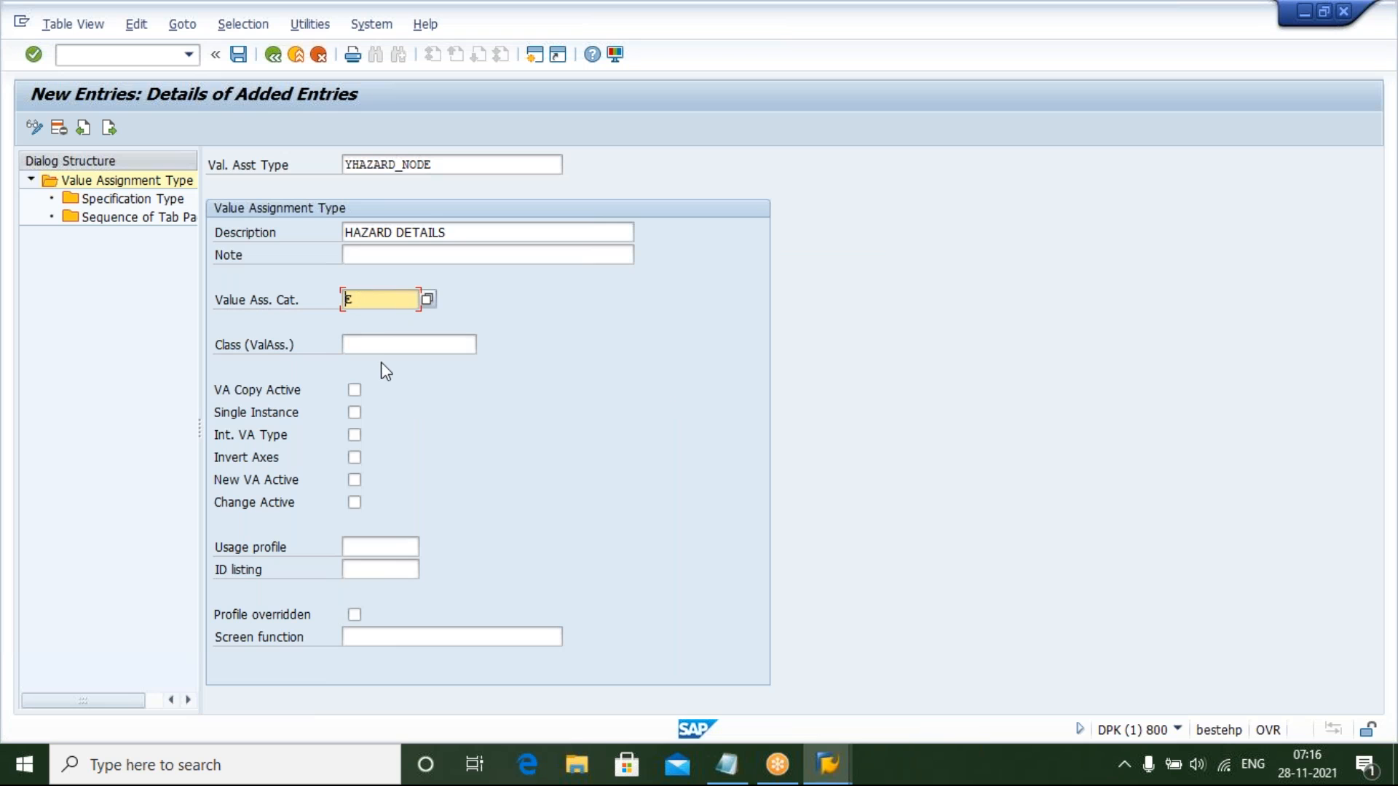
{"action": "key", "text": "Tab"}
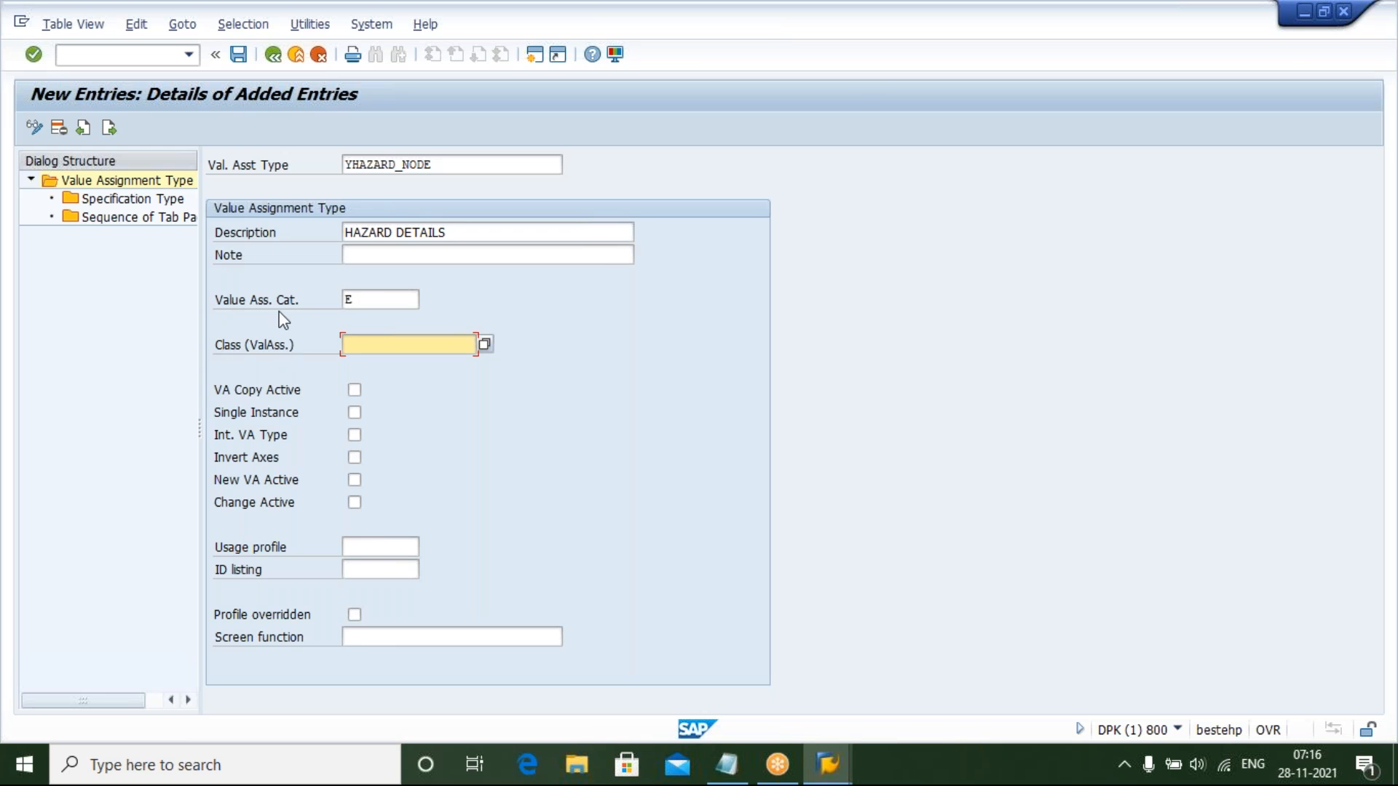
Set the value assignment class to ZHAZ_CLASS
{"action": "mouse_move", "coordinate": [726, 765]}
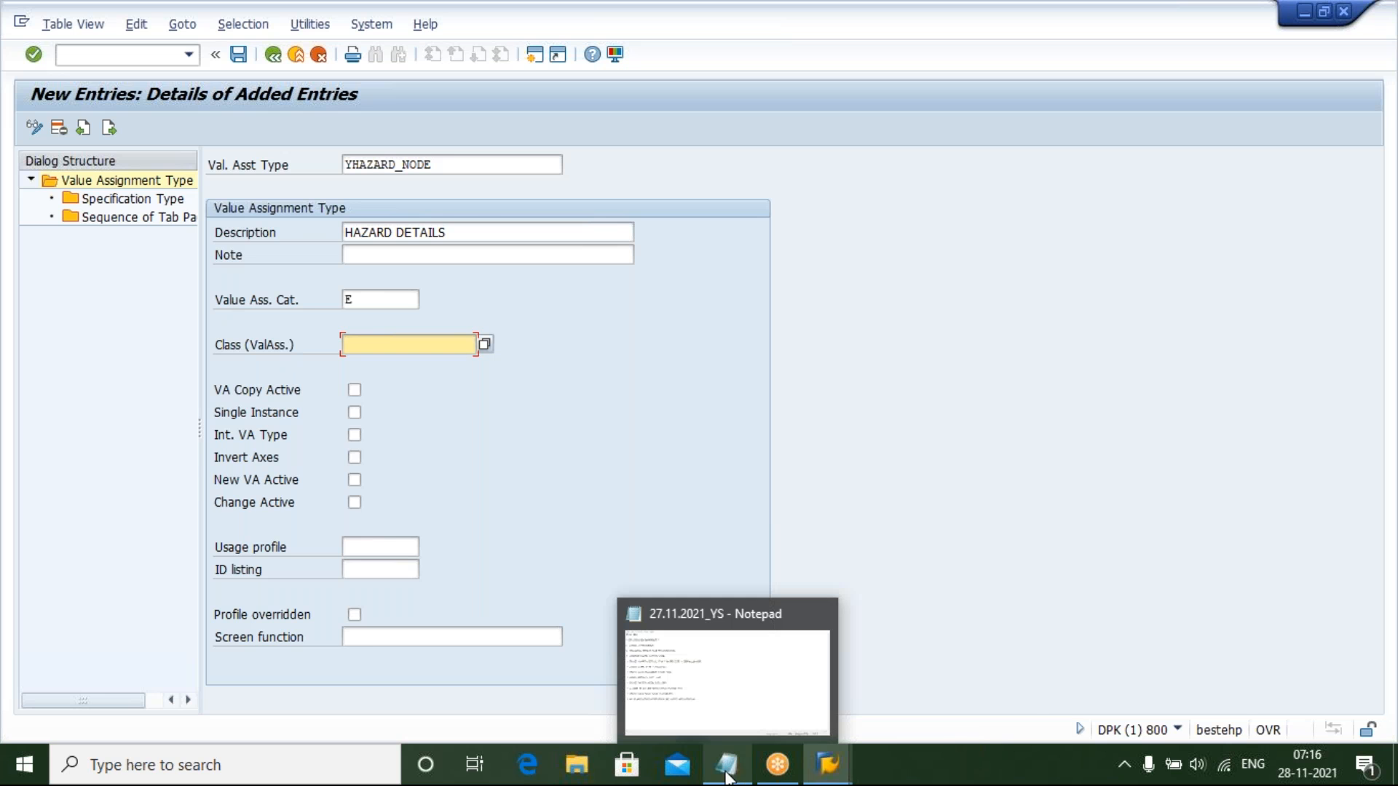
{"action": "mouse_move", "coordinate": [763, 701]}
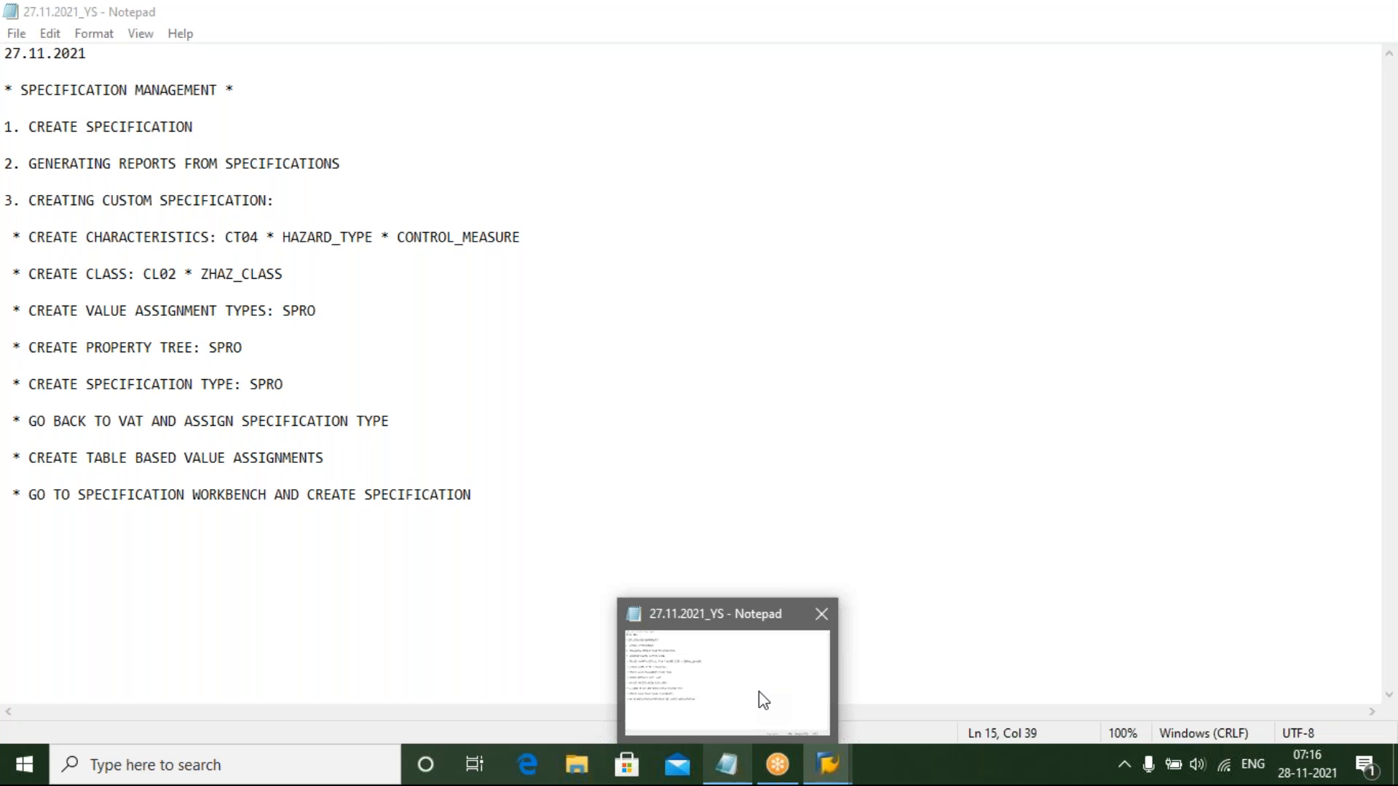
{"action": "type", "text": "ZHAZ_"}
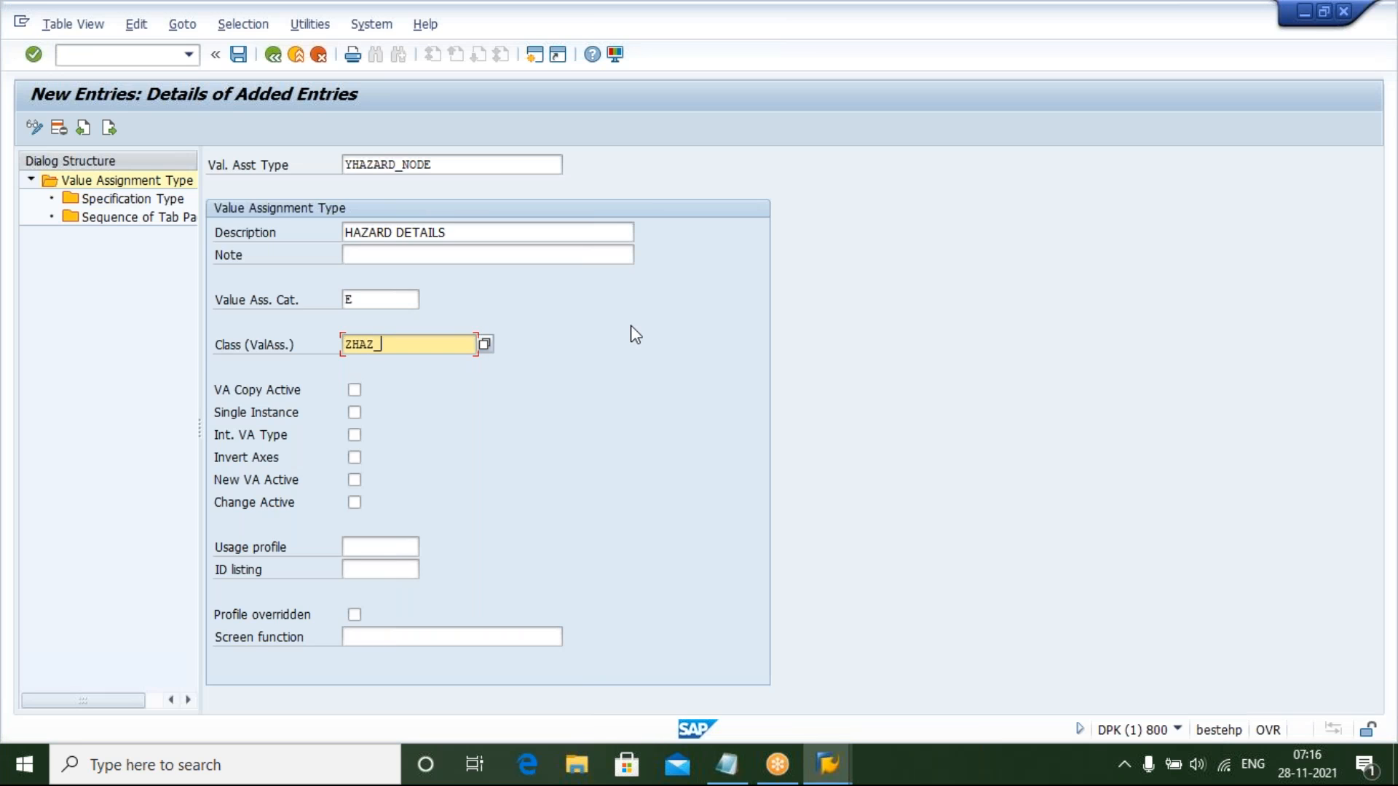
{"action": "type", "text": "CLASS"}
Activate the VA Copy Active, New VA Active and Change Active options
{"action": "left_click", "coordinate": [354, 390]}
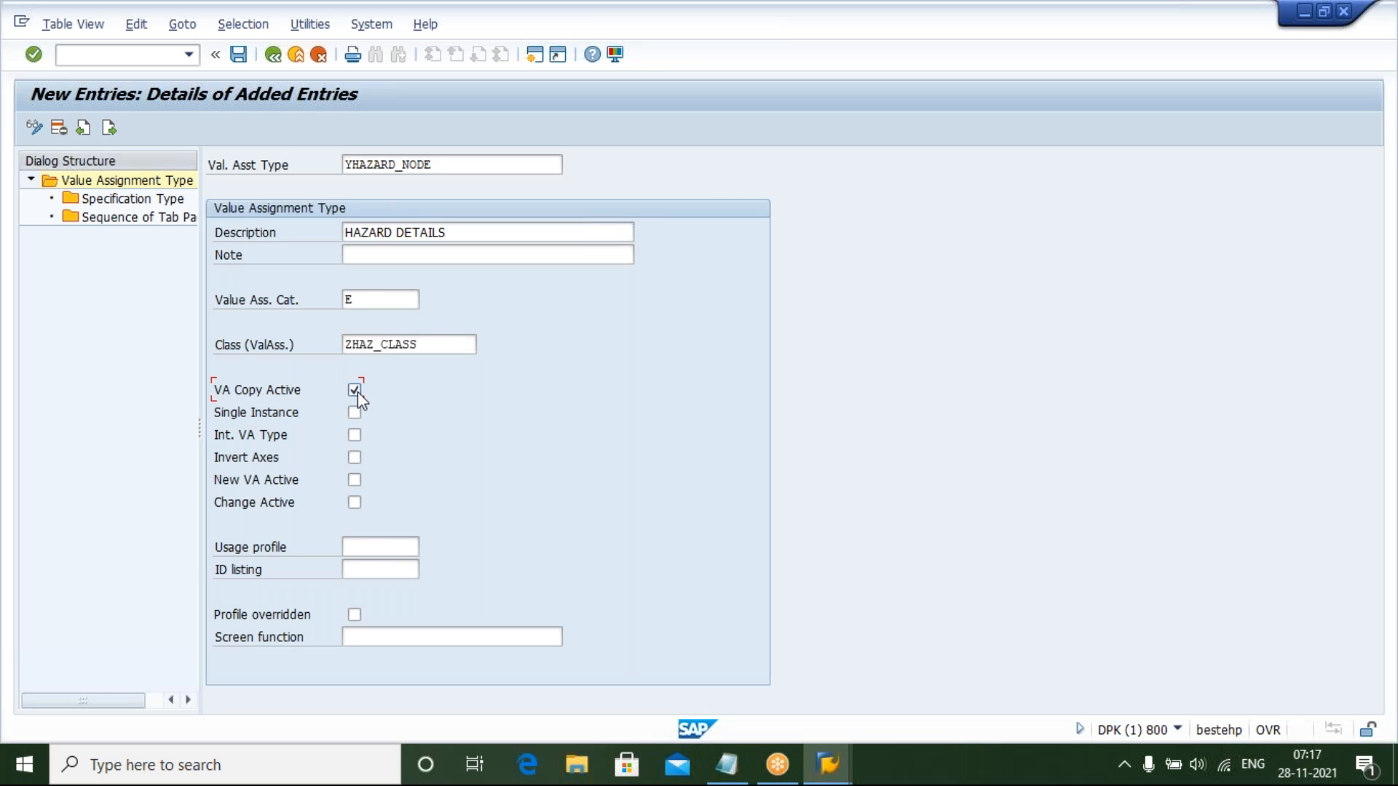
{"action": "left_click", "coordinate": [357, 481]}
{"action": "left_click", "coordinate": [355, 503]}
{"action": "left_click", "coordinate": [354, 480]}
Set the usage profile to PROF001 from the usage profile value list
{"action": "left_click", "coordinate": [354, 546]}
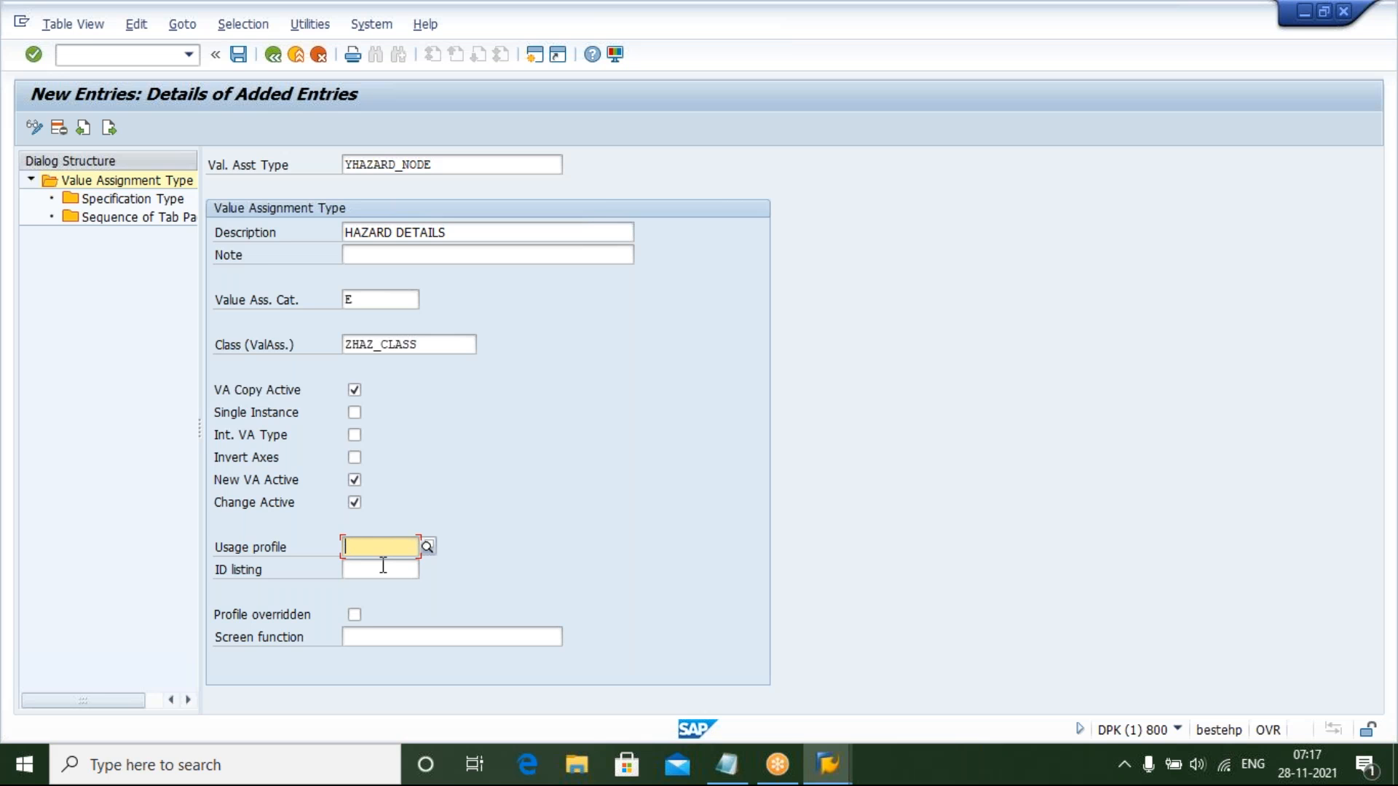
{"action": "left_click", "coordinate": [429, 546]}
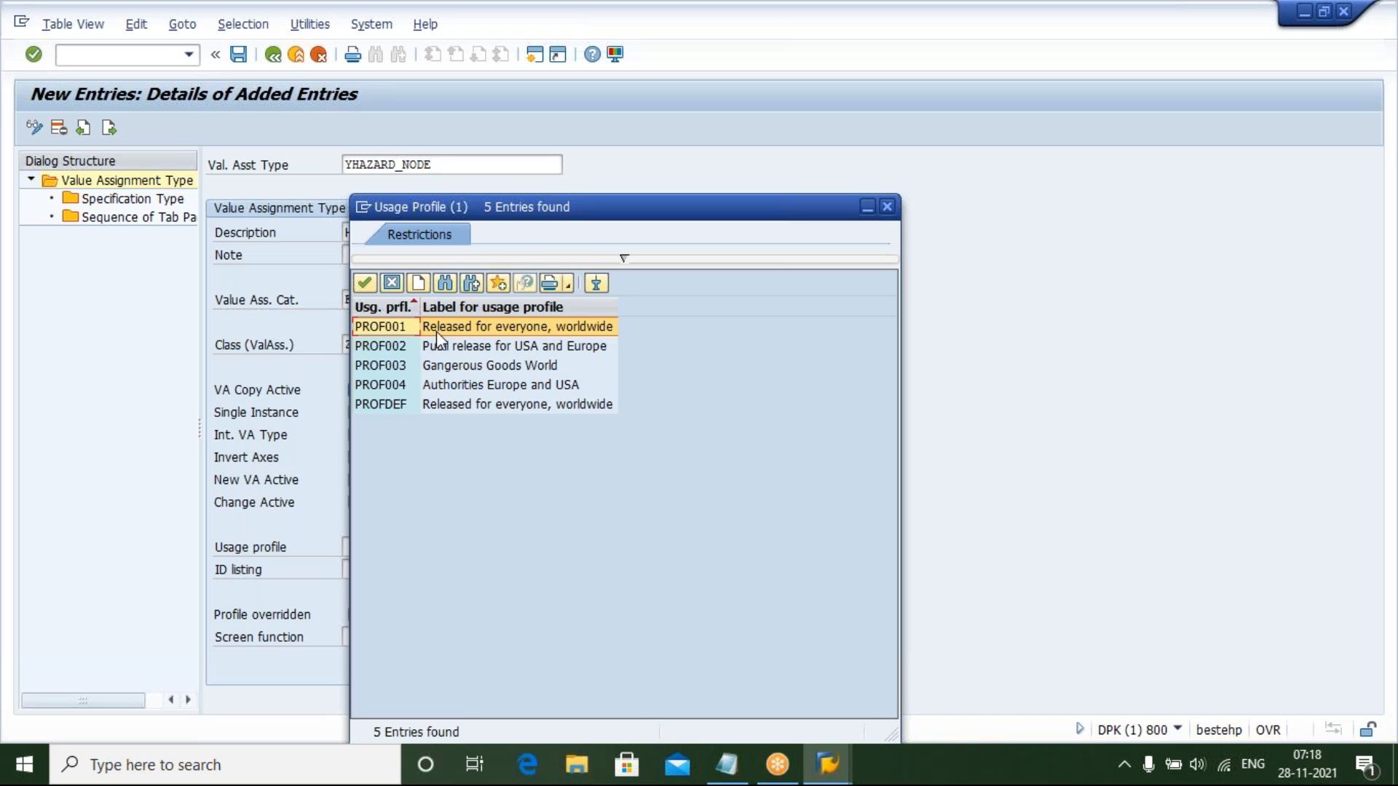
{"action": "left_click", "coordinate": [451, 384]}
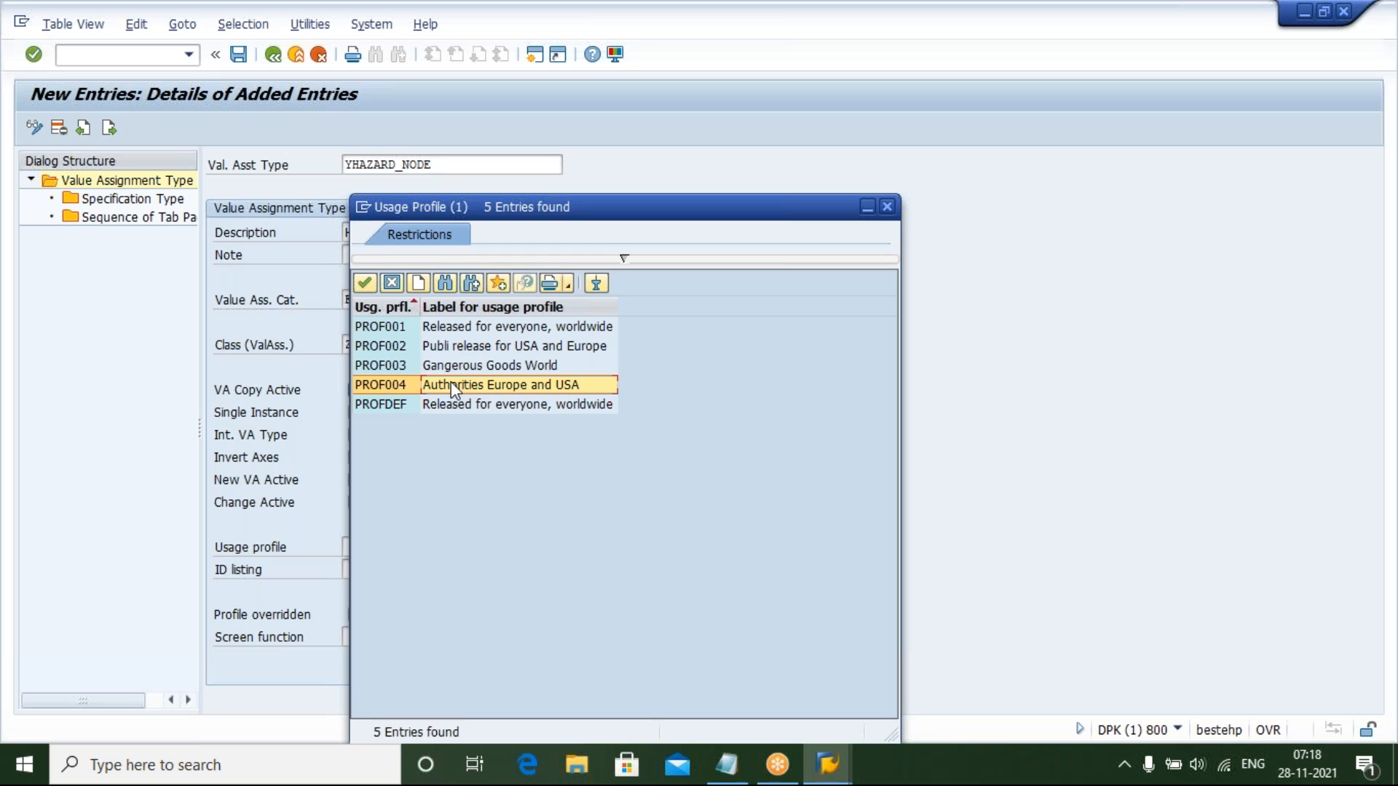
{"action": "left_click", "coordinate": [452, 347]}
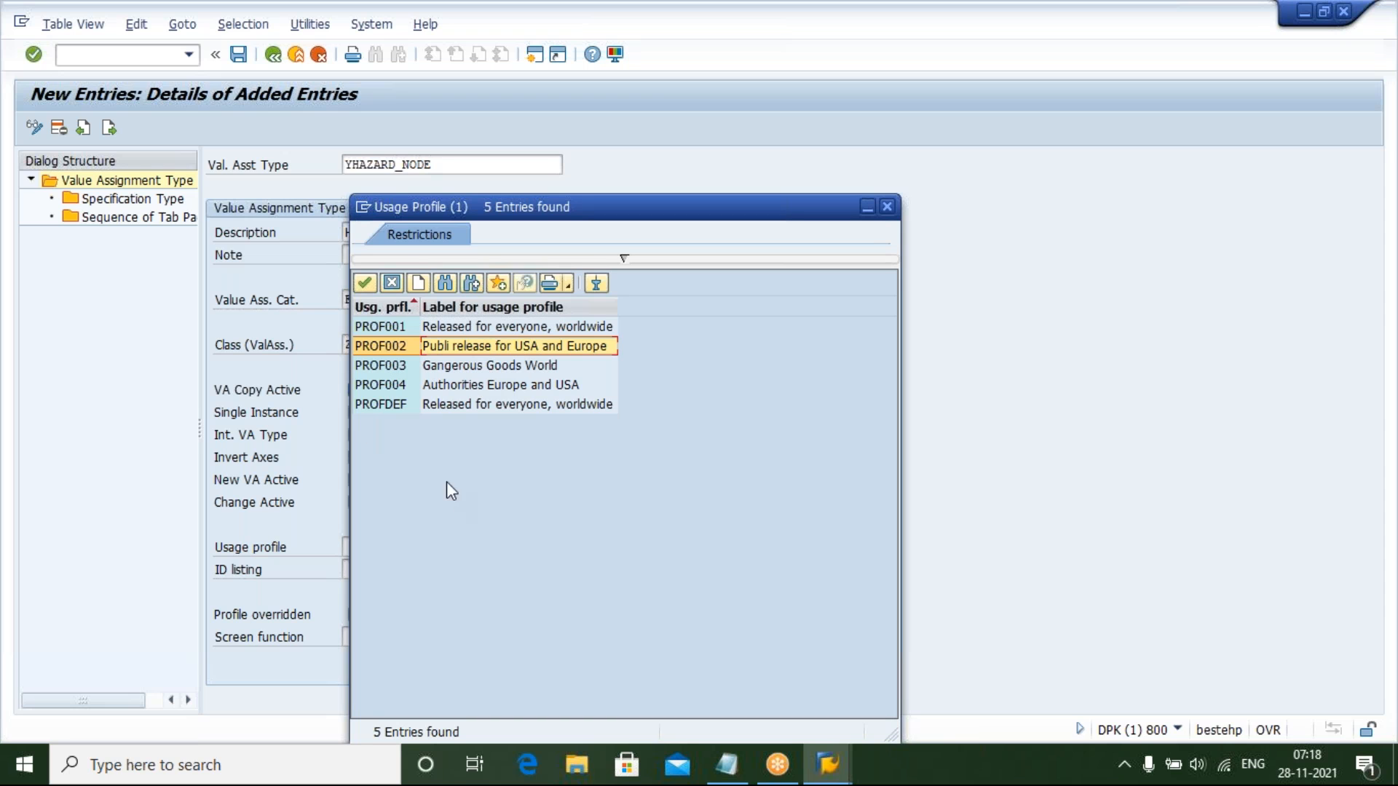
{"action": "left_click", "coordinate": [395, 407]}
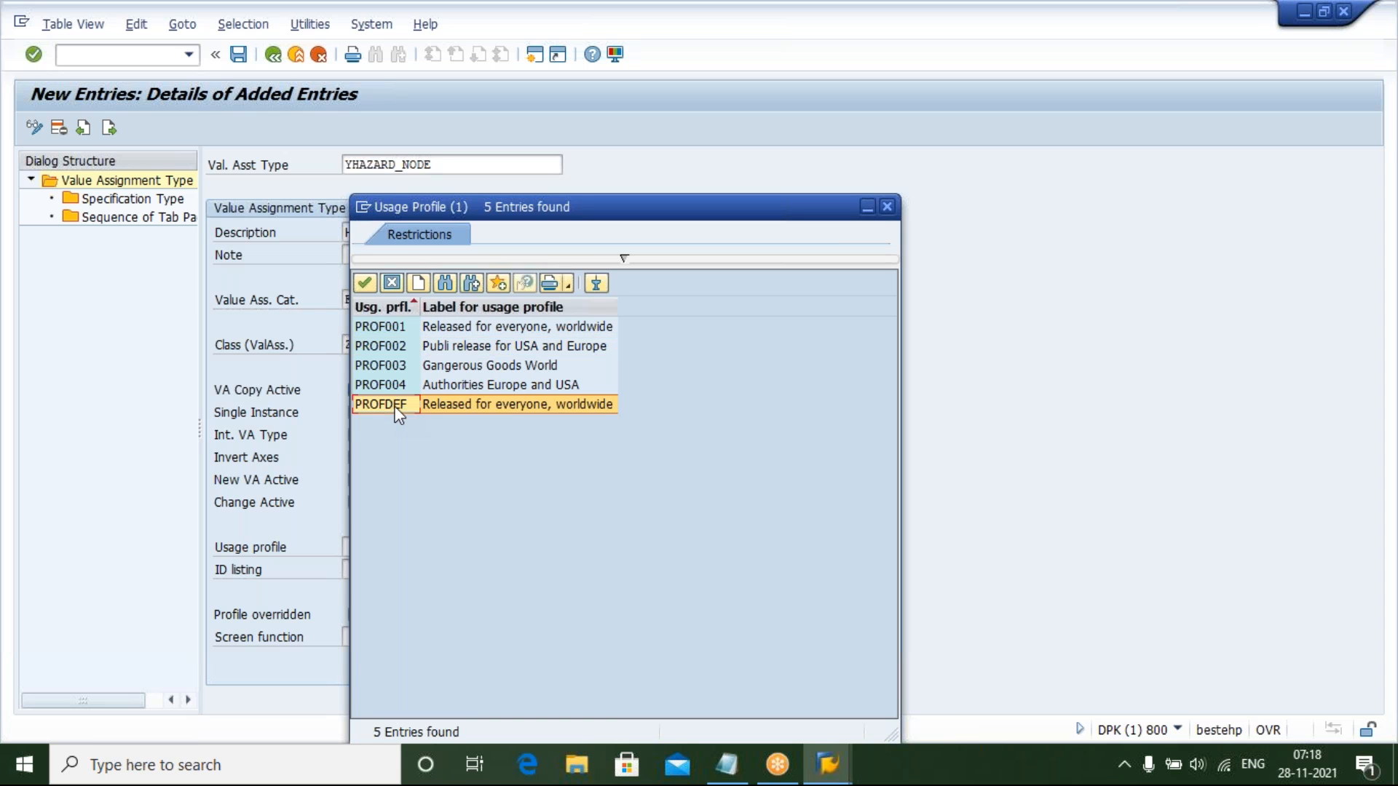
{"action": "double_click", "coordinate": [395, 329]}
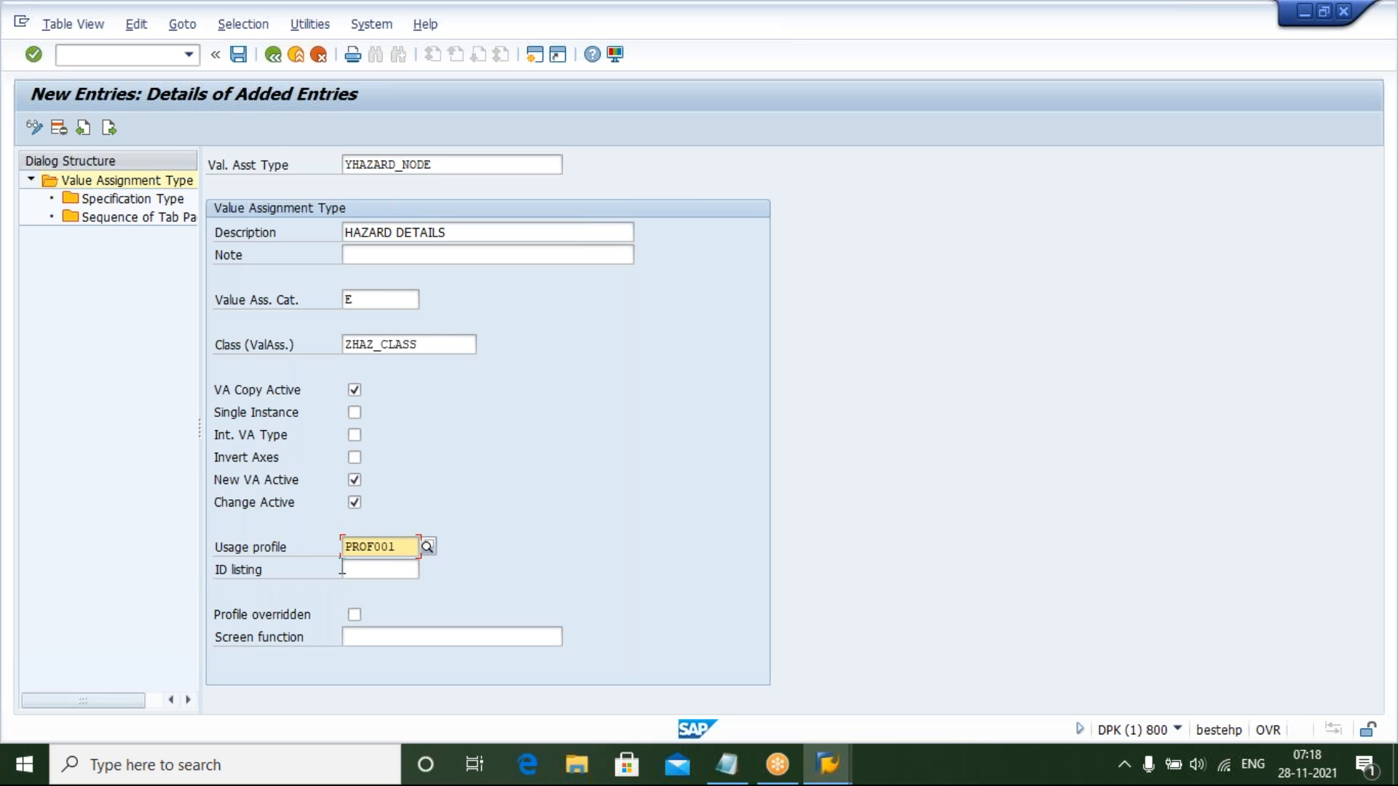
Browse the ID listing value list and close it without choosing an entry
{"action": "left_click", "coordinate": [388, 568]}
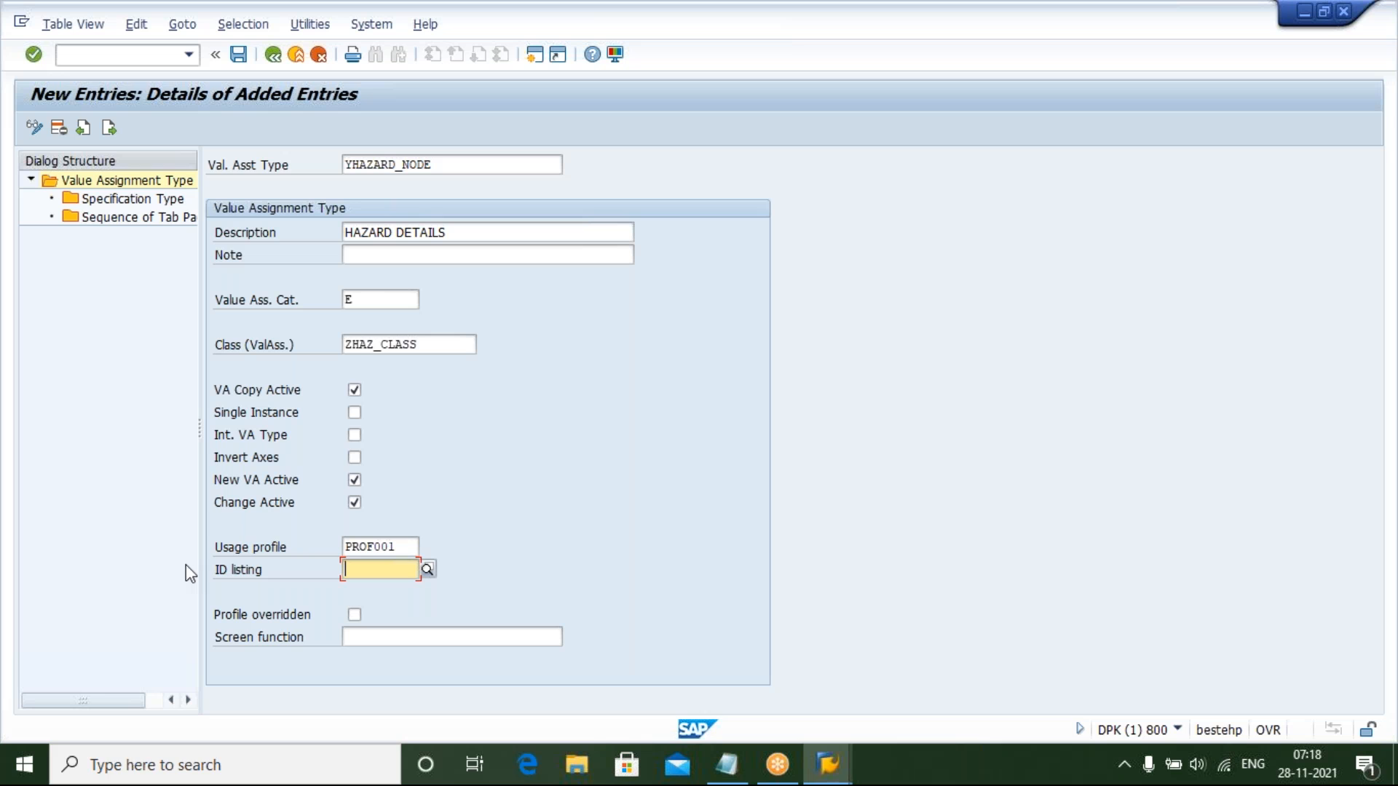
{"action": "left_click", "coordinate": [427, 570]}
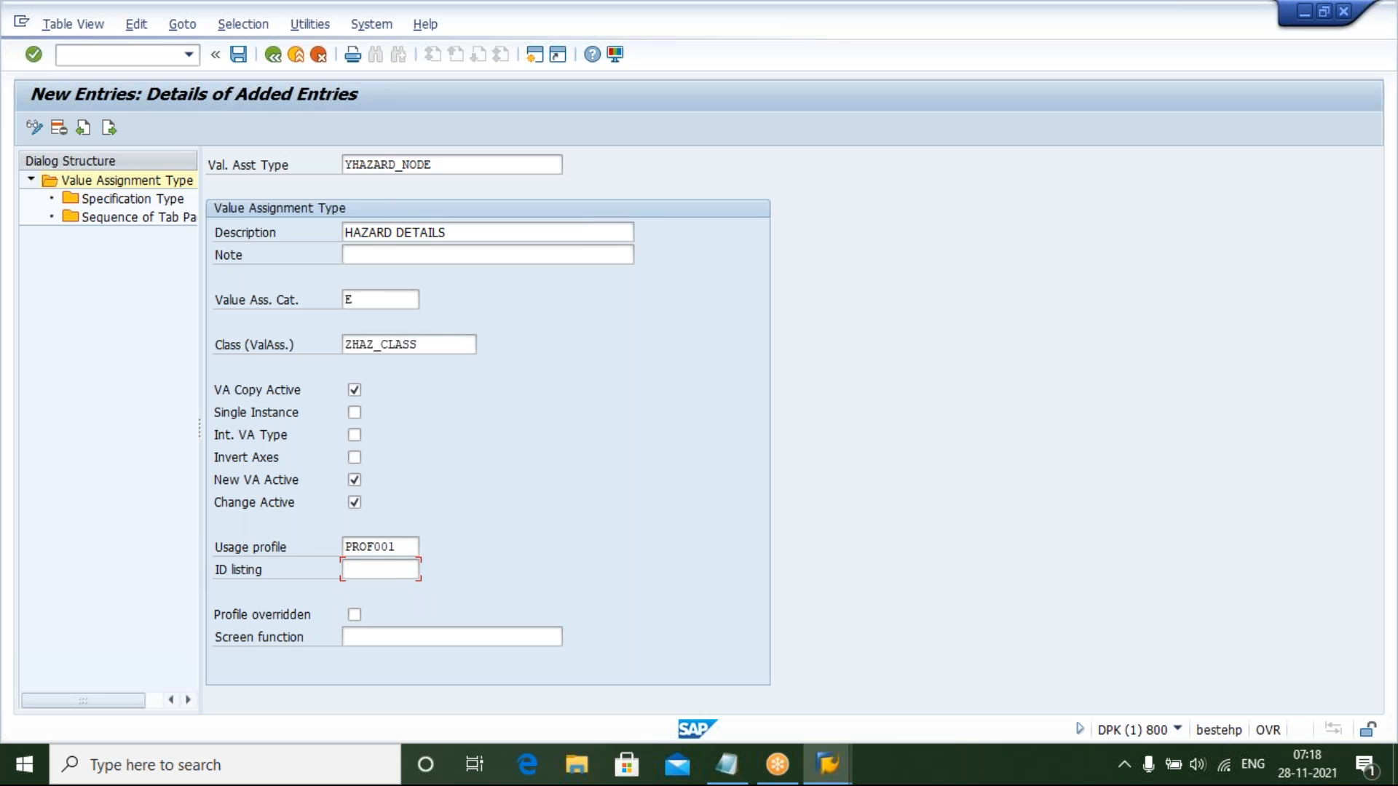
{"action": "key", "text": "F4"}
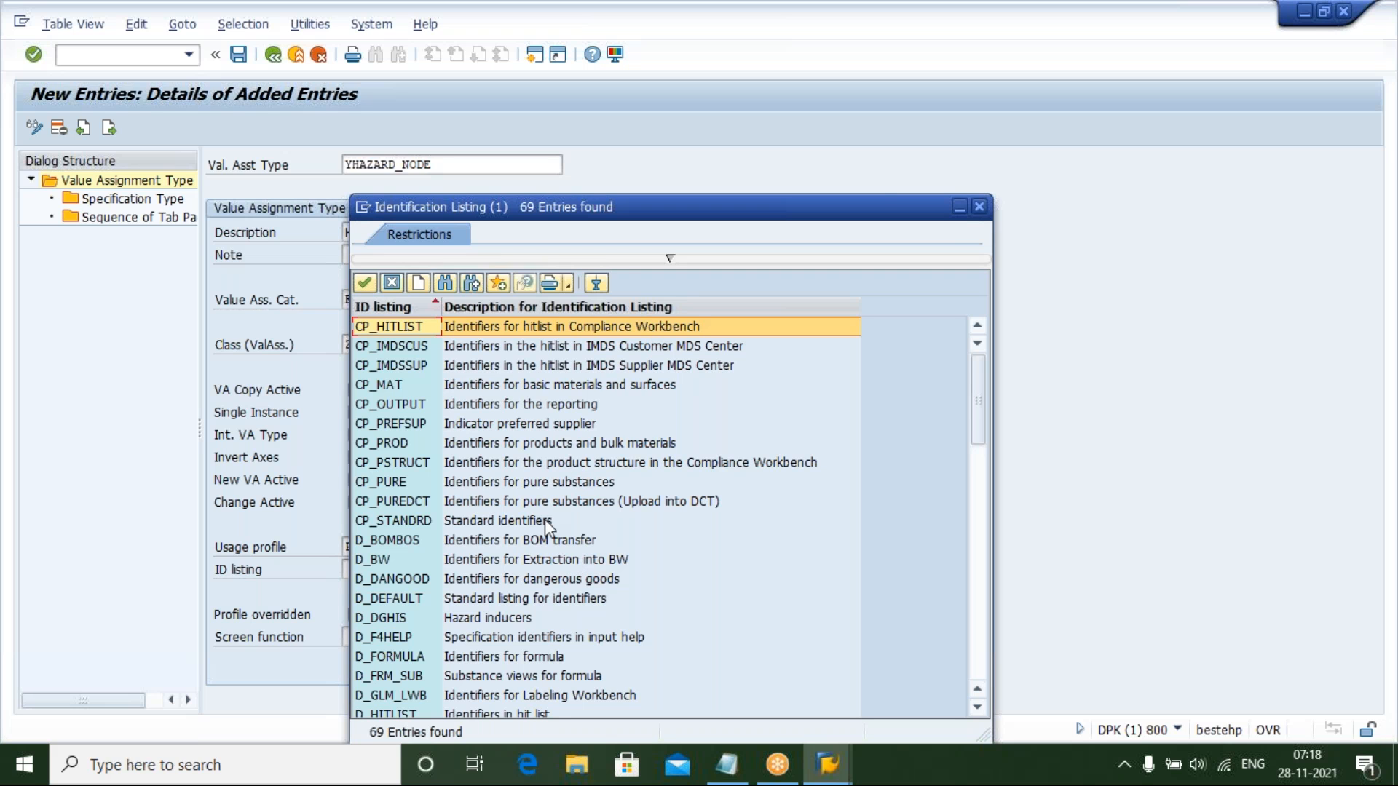
{"action": "left_click", "coordinate": [980, 207]}
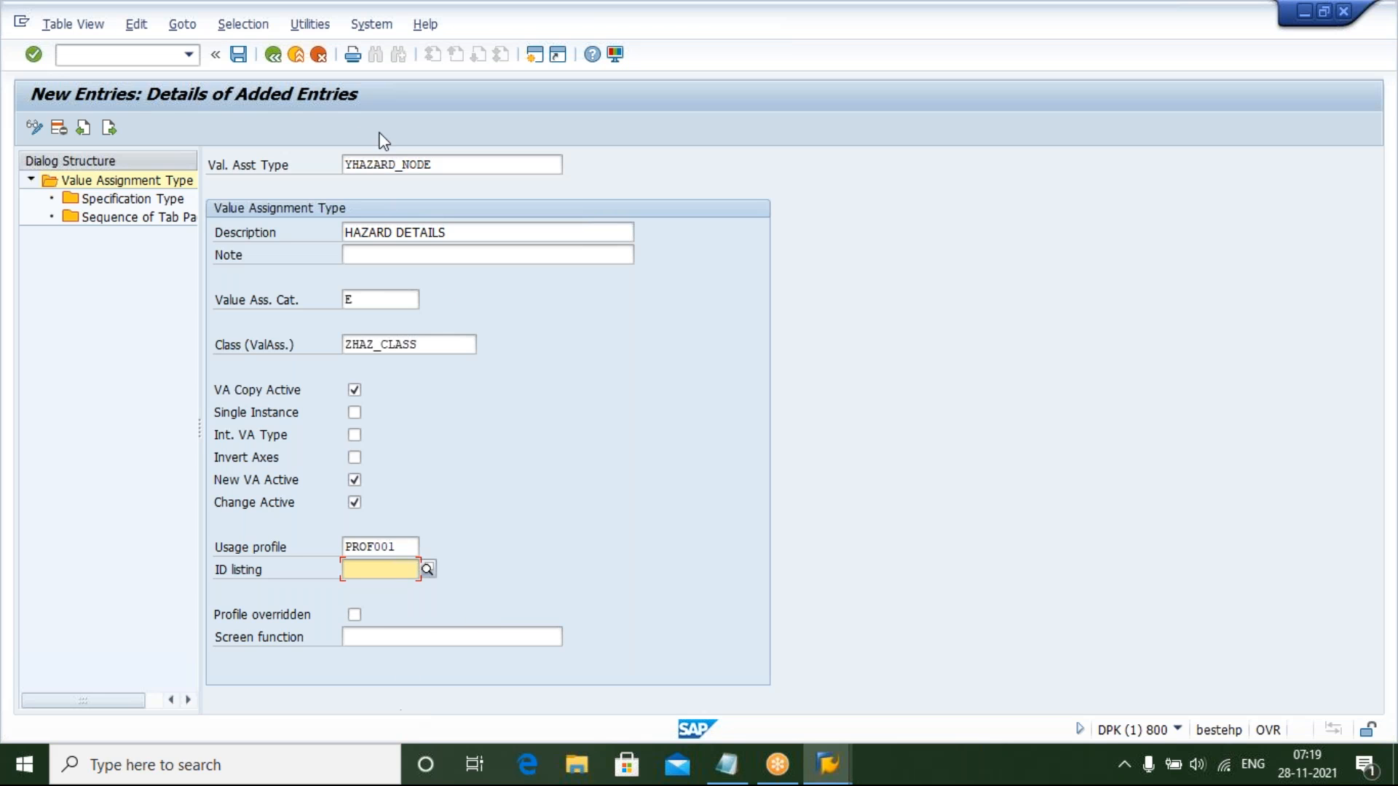
Review the entered value assignment type, description and category fields
{"action": "left_click", "coordinate": [446, 165]}
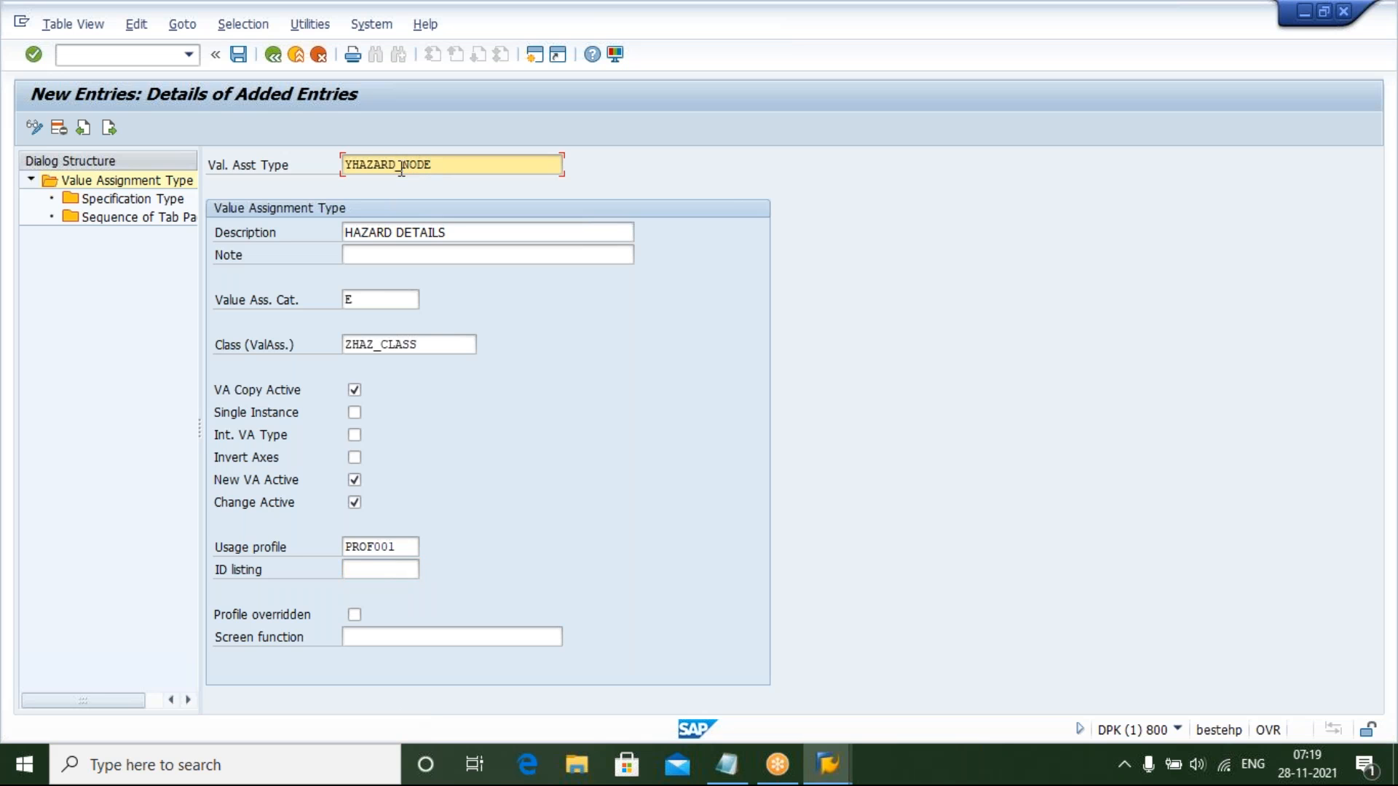
{"action": "left_click", "coordinate": [453, 233]}
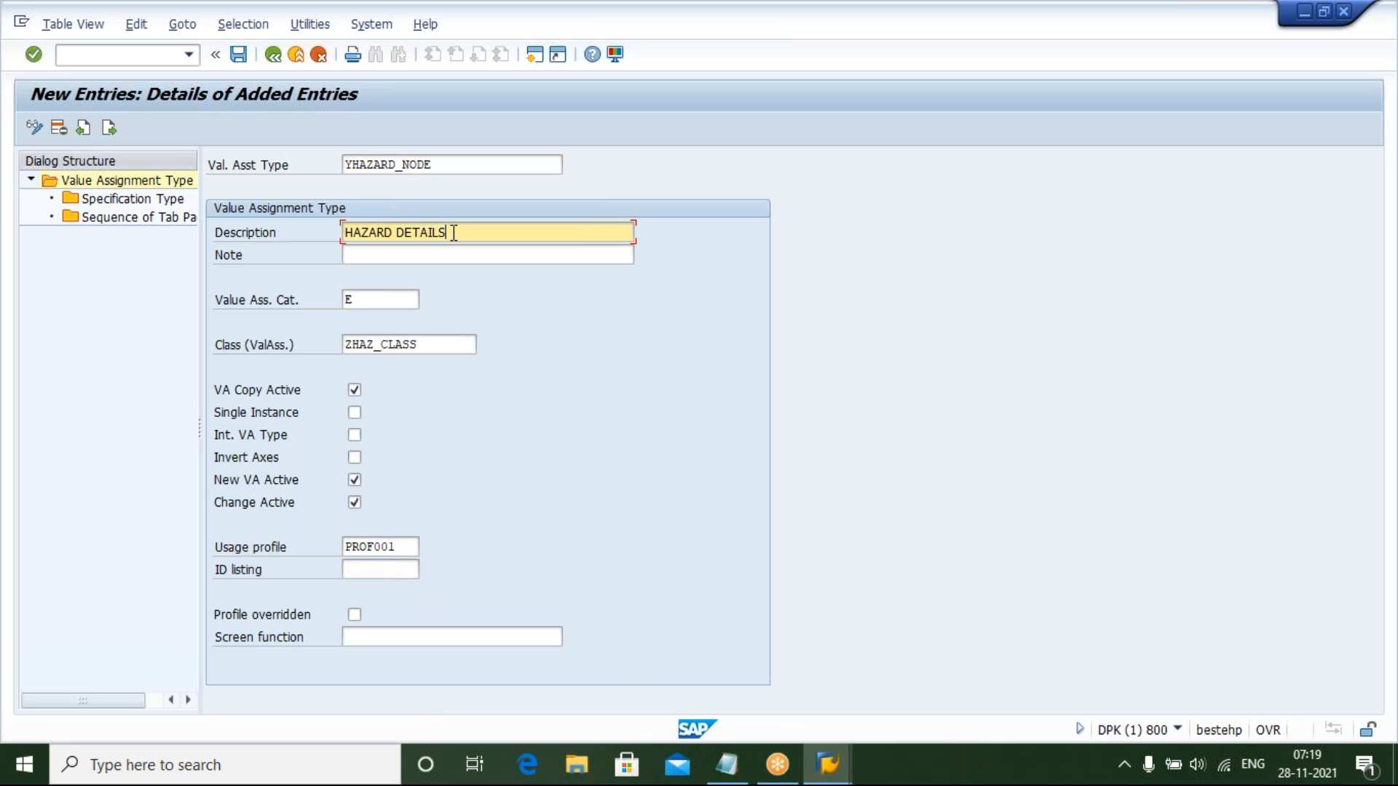
{"action": "left_click", "coordinate": [365, 302]}
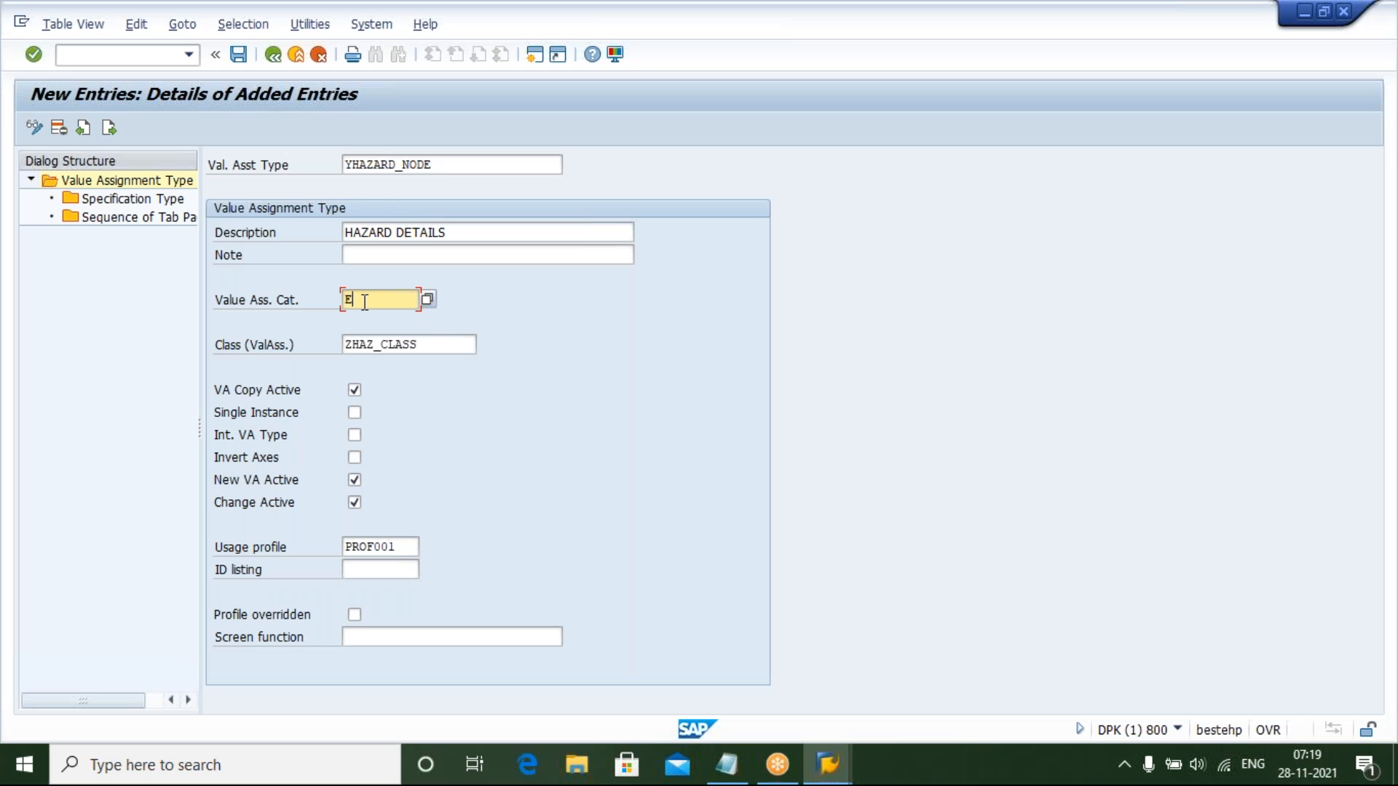
Save the YHAZARD_NODE value assignment type entry, confirming the customizing request prompt
{"action": "left_click", "coordinate": [436, 346]}
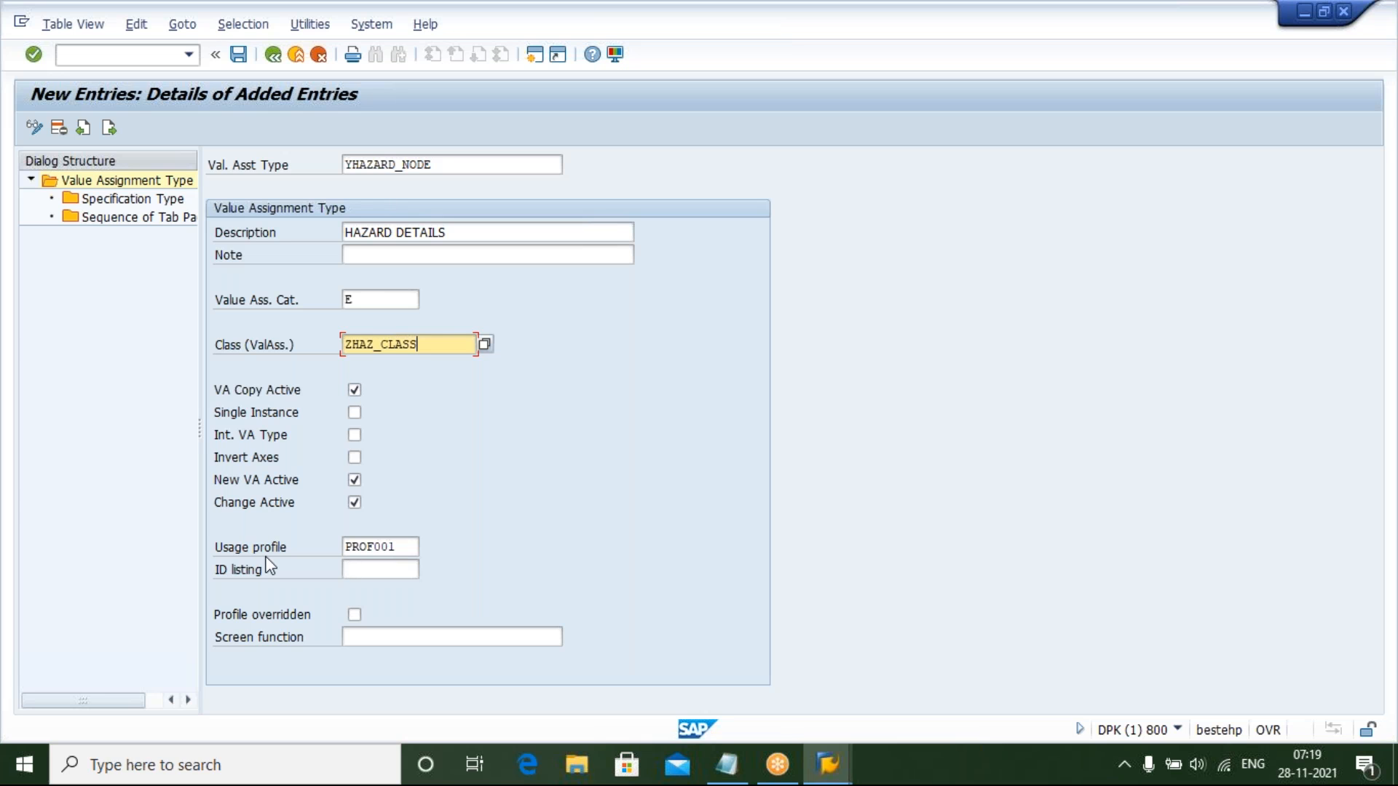
{"action": "left_click", "coordinate": [405, 544]}
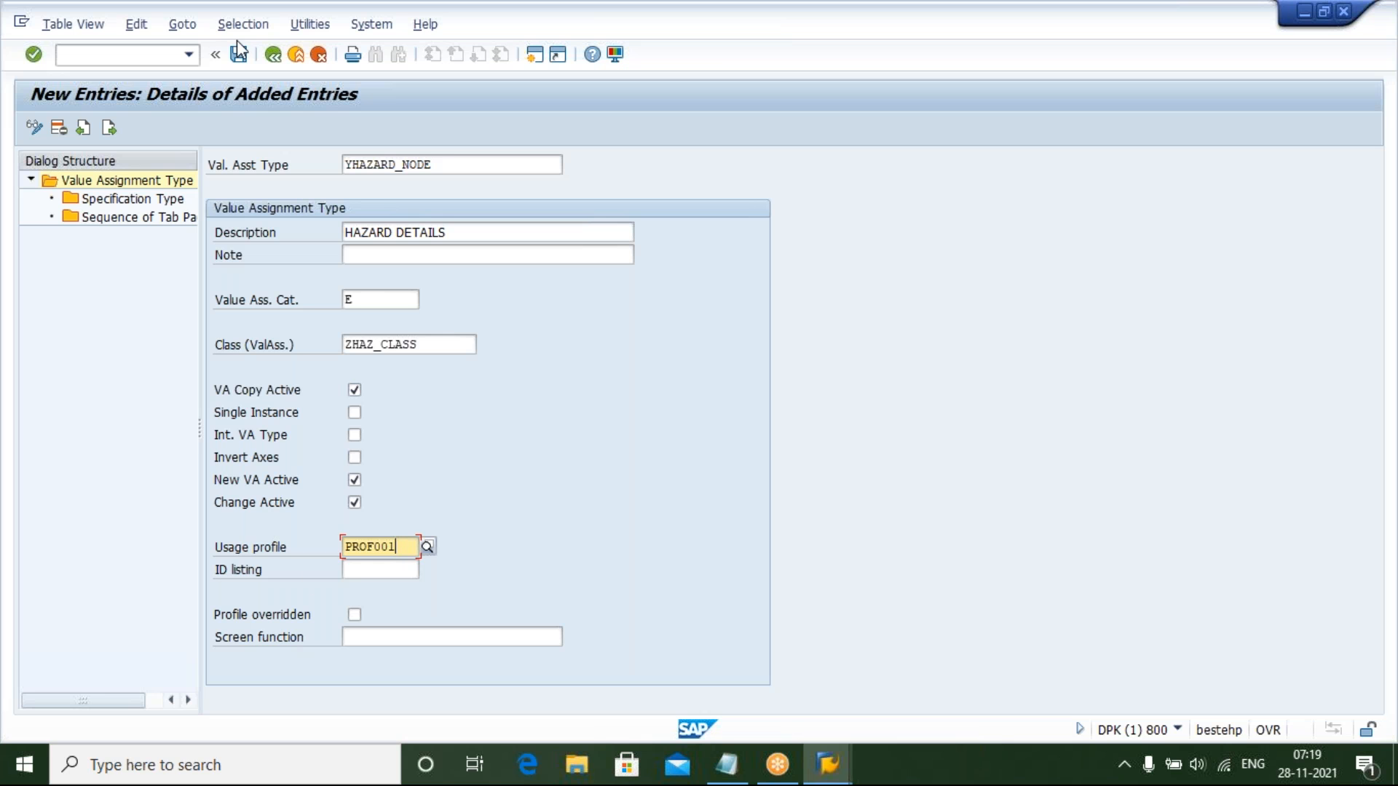
{"action": "left_click", "coordinate": [235, 58]}
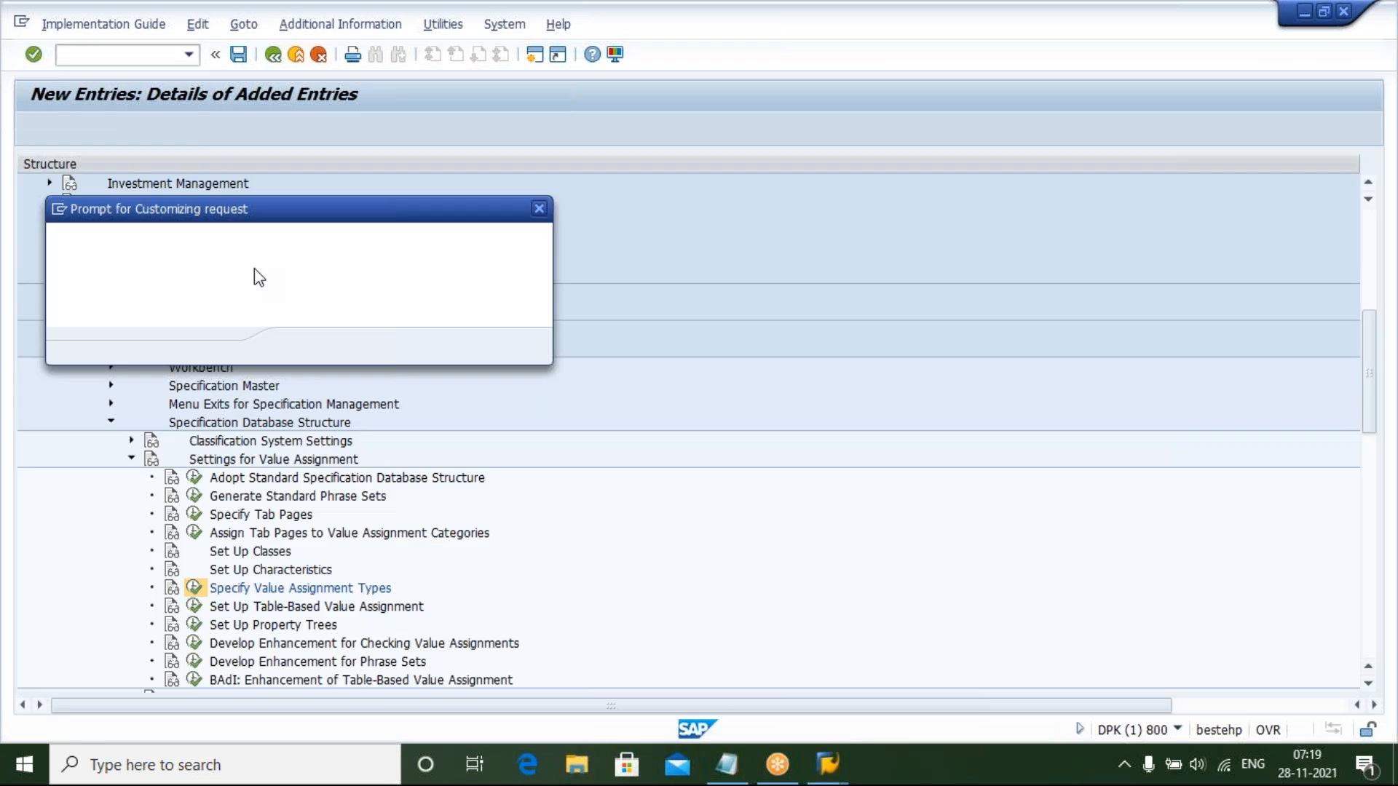
{"action": "left_click", "coordinate": [300, 347]}
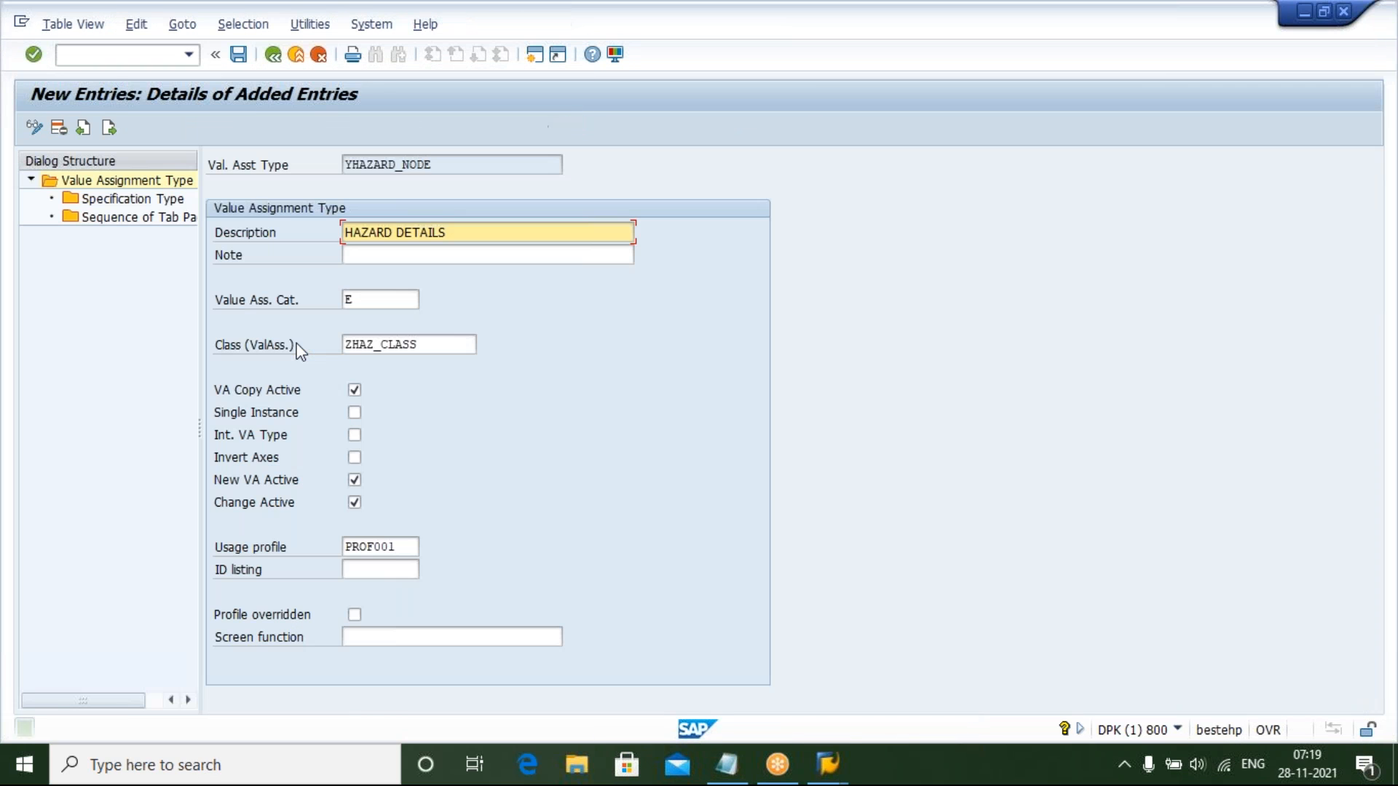
{"action": "left_click", "coordinate": [728, 766]}
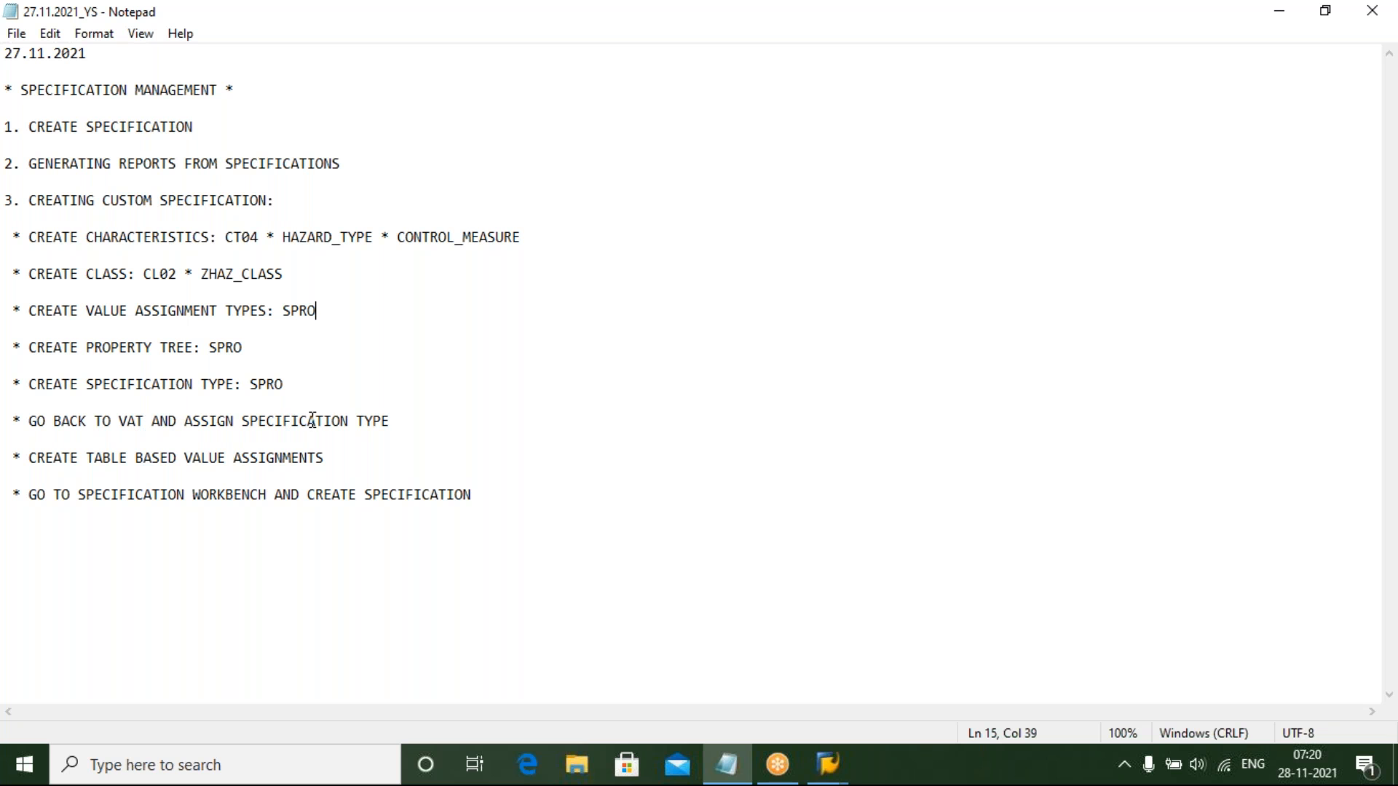
{"action": "left_click", "coordinate": [732, 766]}
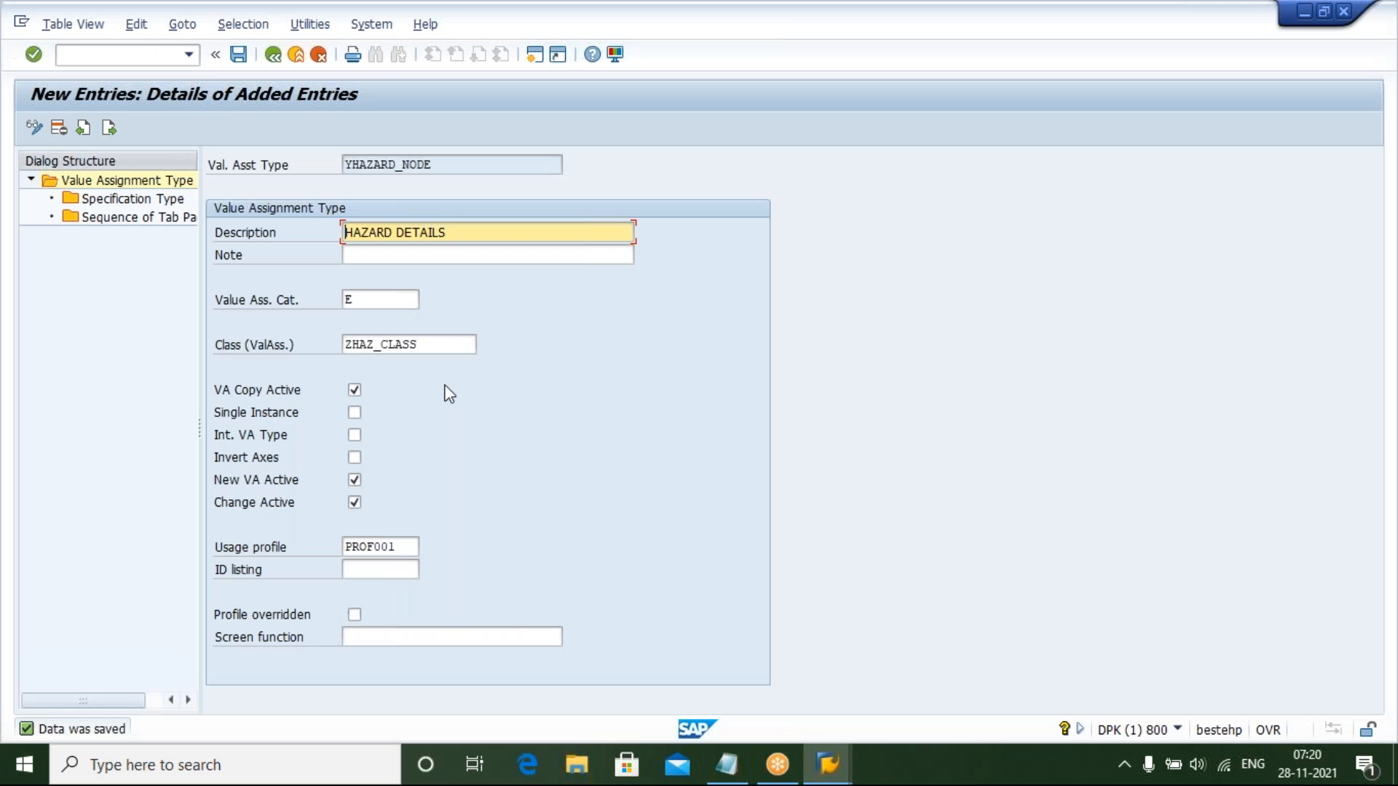
{"action": "left_click", "coordinate": [110, 200]}
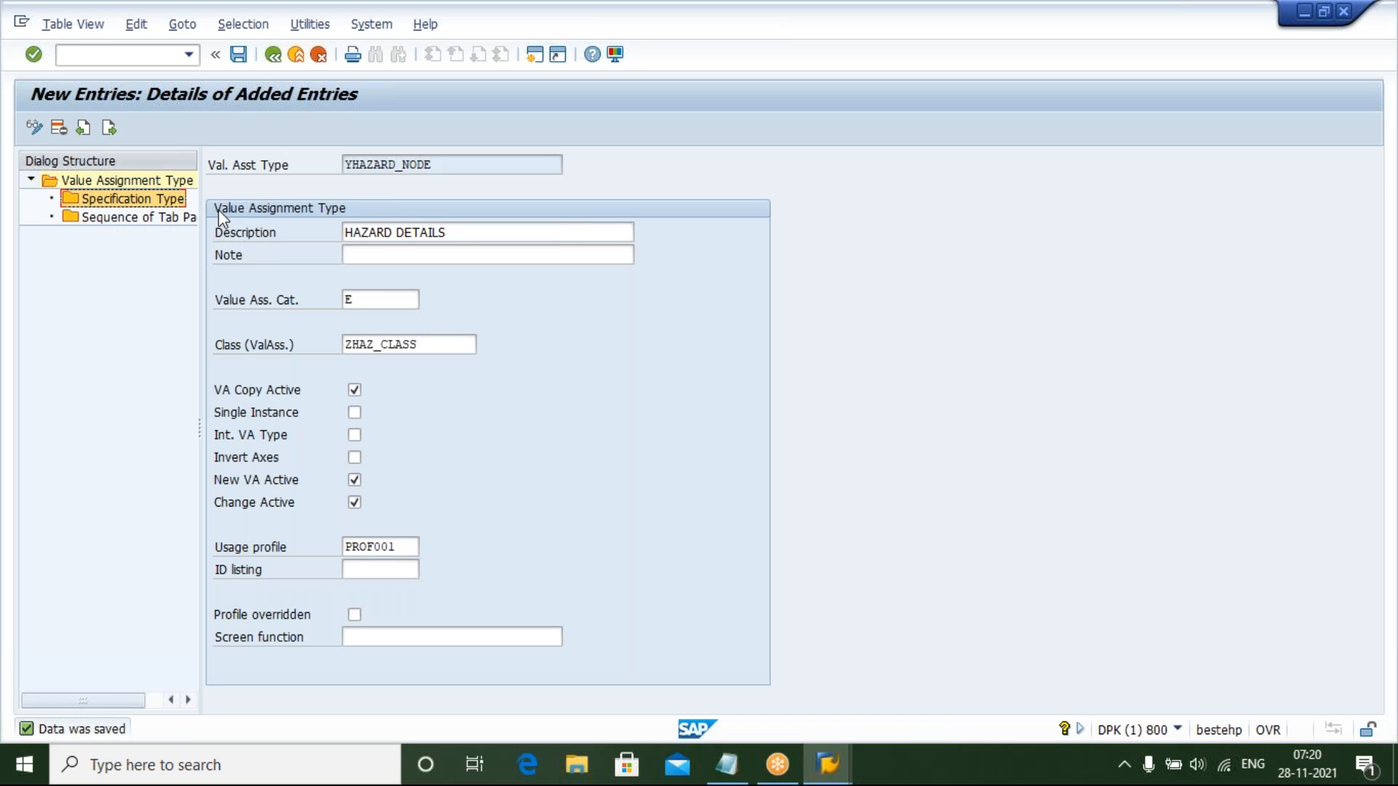
{"action": "left_click", "coordinate": [725, 780]}
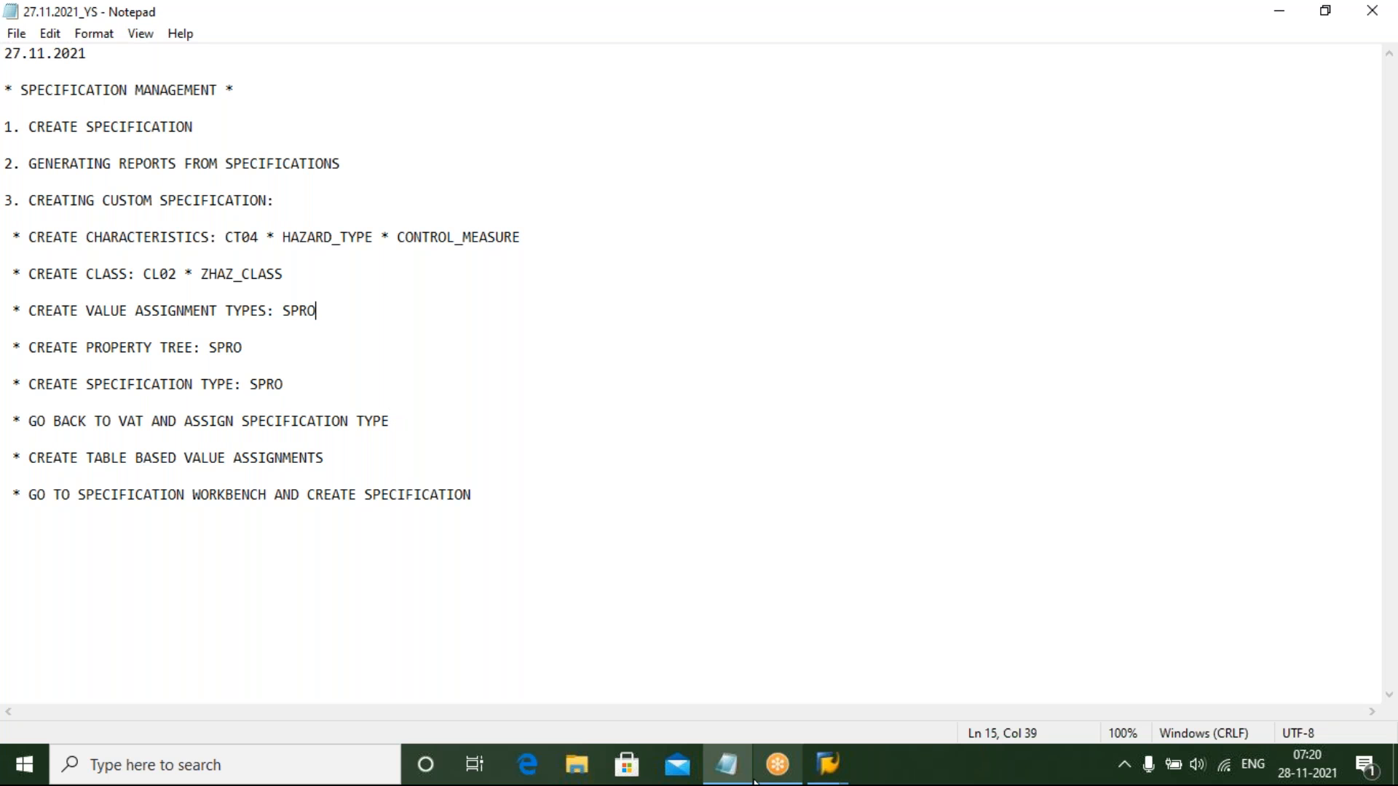
{"action": "left_click", "coordinate": [728, 779]}
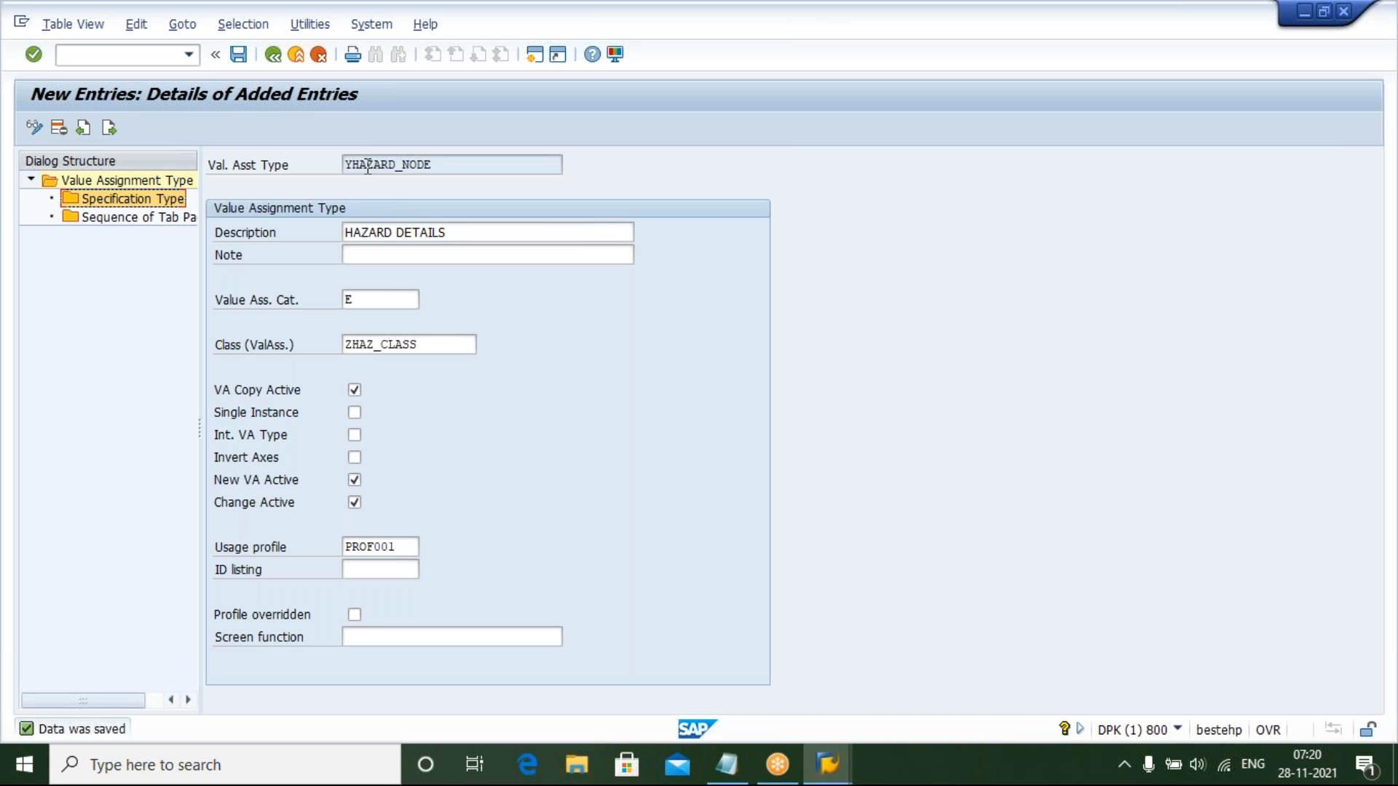
In Notepad, append "* YHAZARD_NODE *" to the value assignment types line of the notes
{"action": "left_click", "coordinate": [727, 766]}
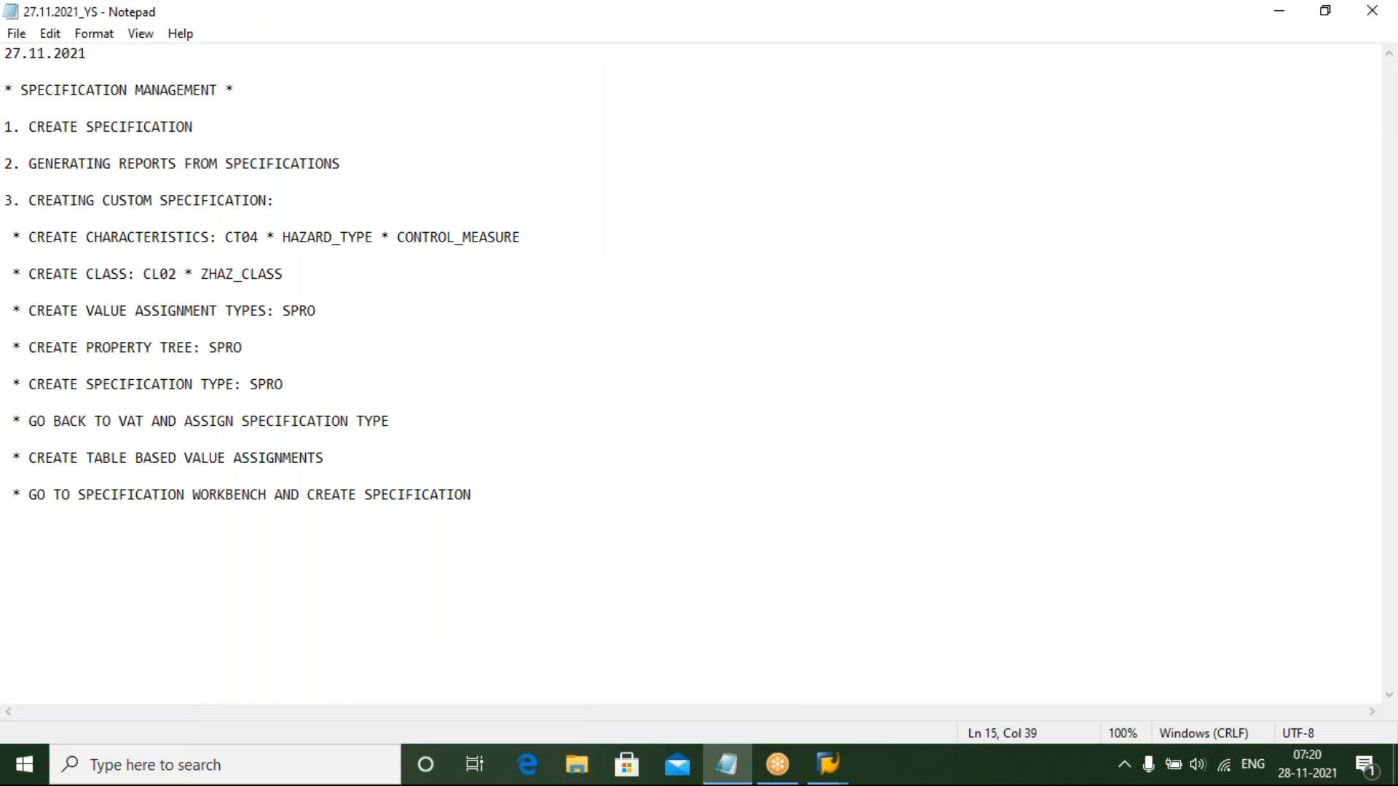
{"action": "key", "text": "Down"}
{"action": "key", "text": "Up"}
{"action": "left_click", "coordinate": [340, 312]}
{"action": "type", "text": "* "}
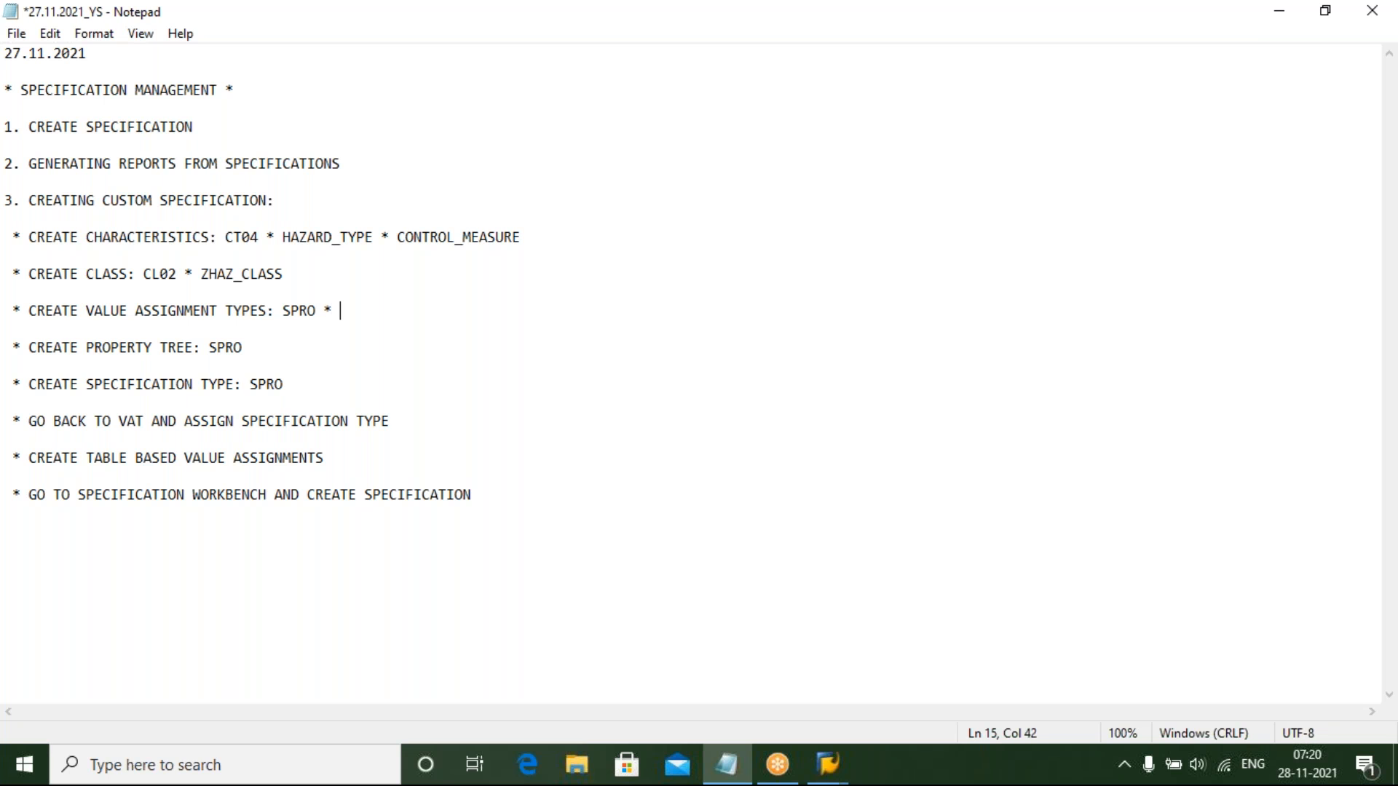
{"action": "type", "text": "YHAZARD_NOD"}
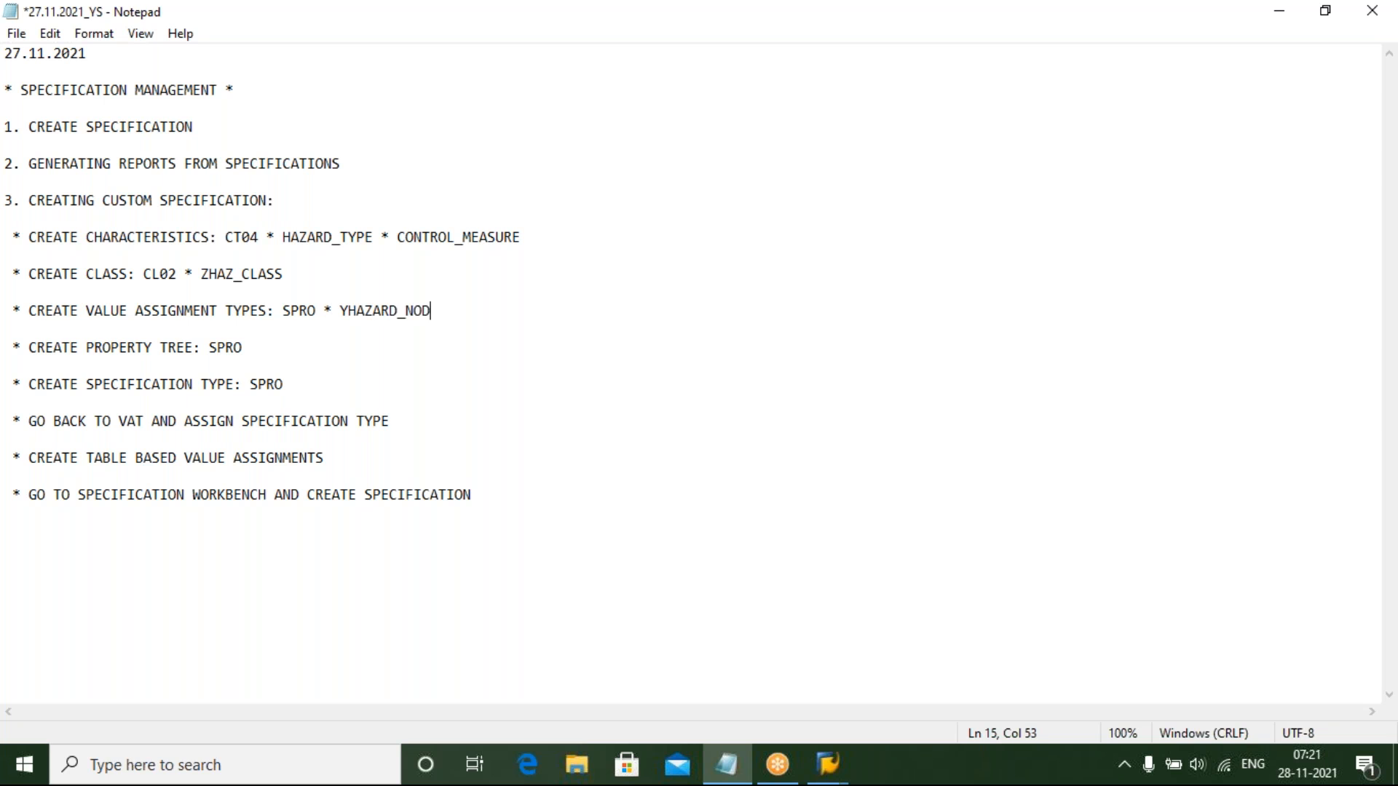
{"action": "type", "text": "E *"}
Back in SAP, return to the value assignment type overview and start a new entry named YHAZARD_NORMAL
{"action": "left_click", "coordinate": [727, 764]}
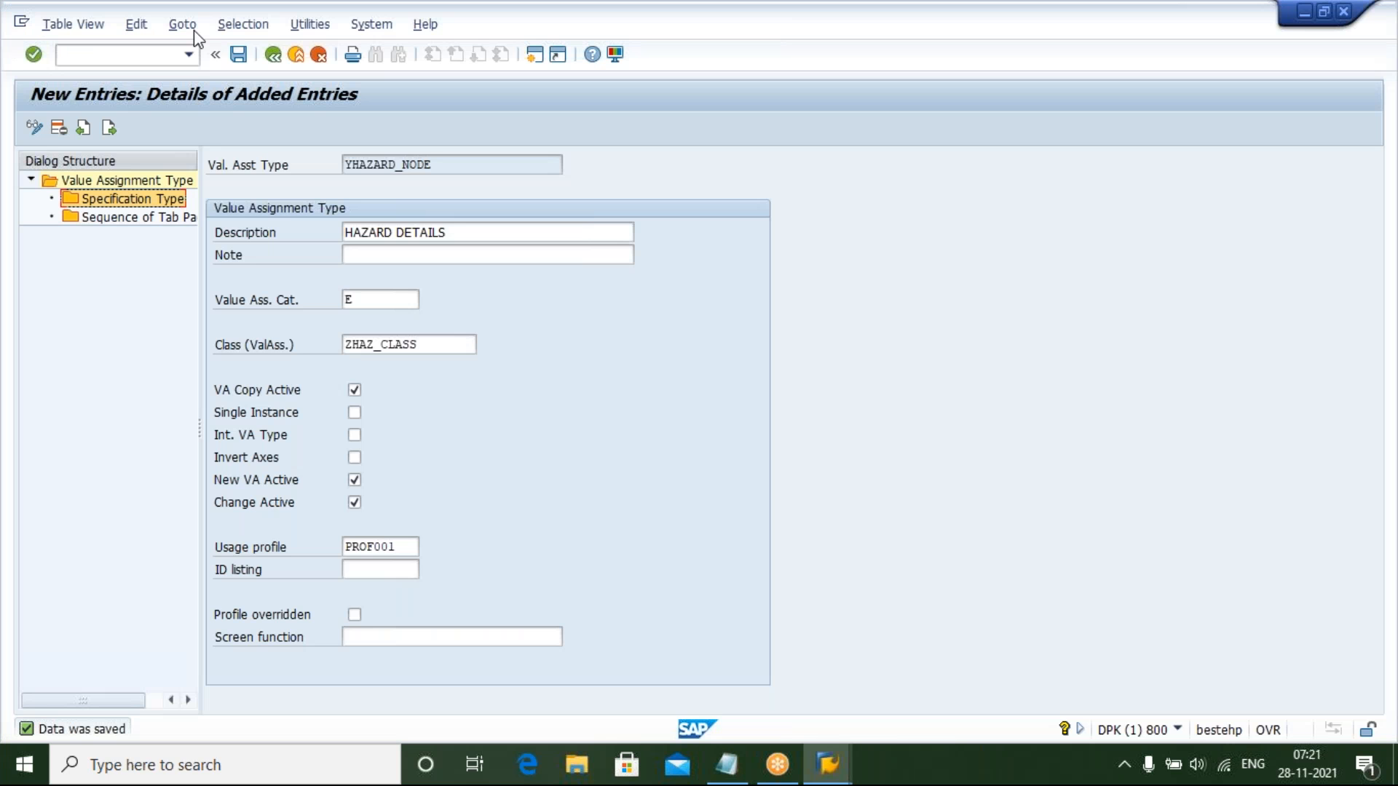
{"action": "left_click", "coordinate": [274, 59]}
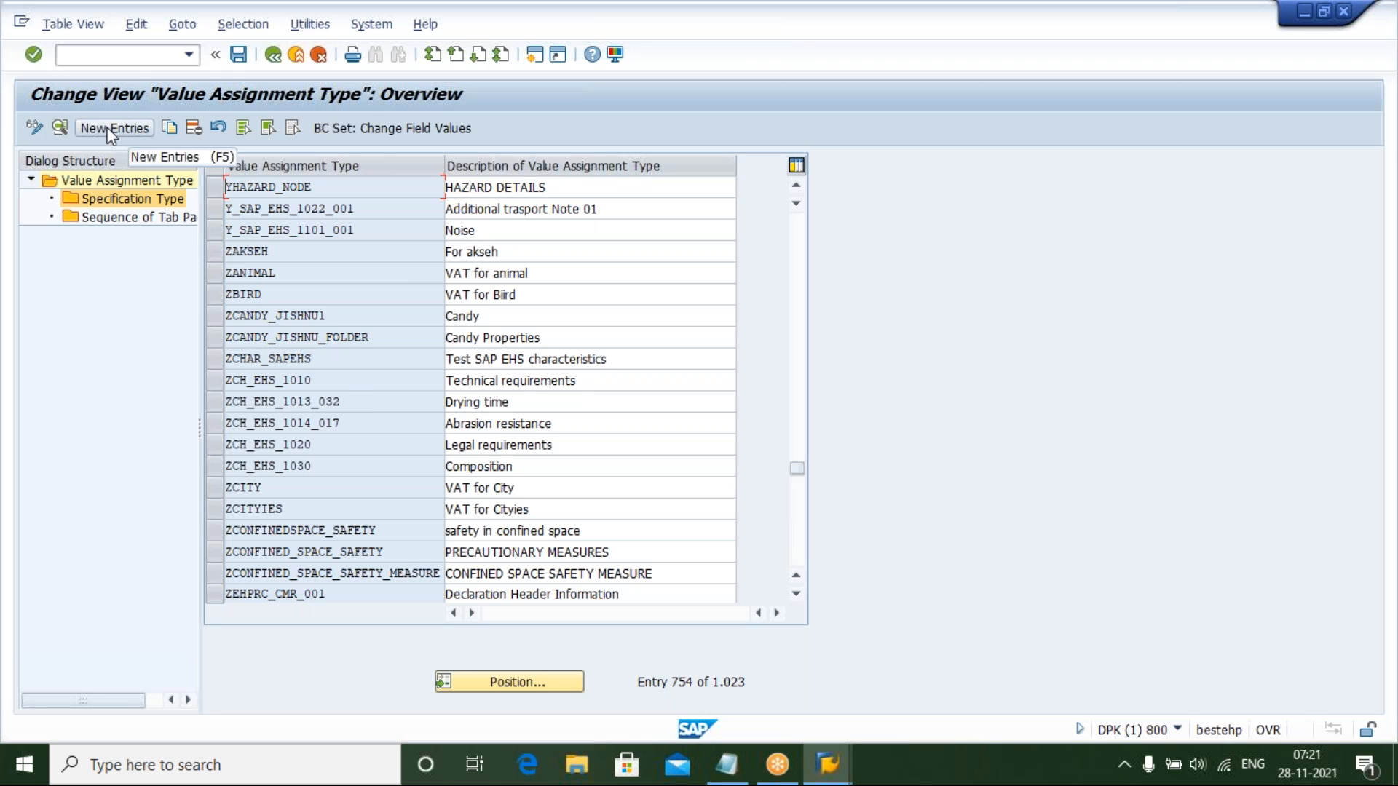
{"action": "left_click", "coordinate": [109, 131]}
{"action": "type", "text": "YHAZARD"}
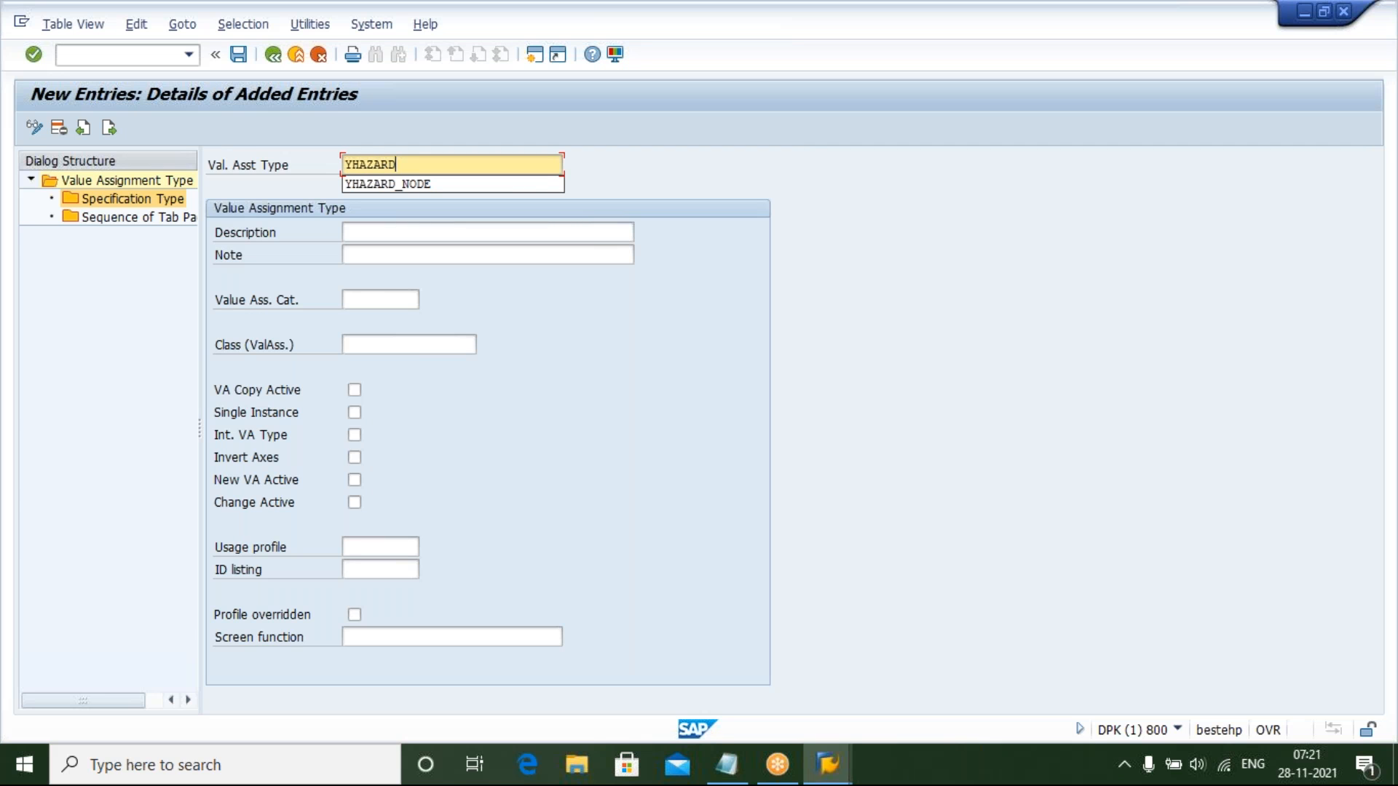
{"action": "type", "text": "_N"}
{"action": "type", "text": "P"}
{"action": "key", "text": "BackSpace"}
{"action": "type", "text": "ORMAL"}
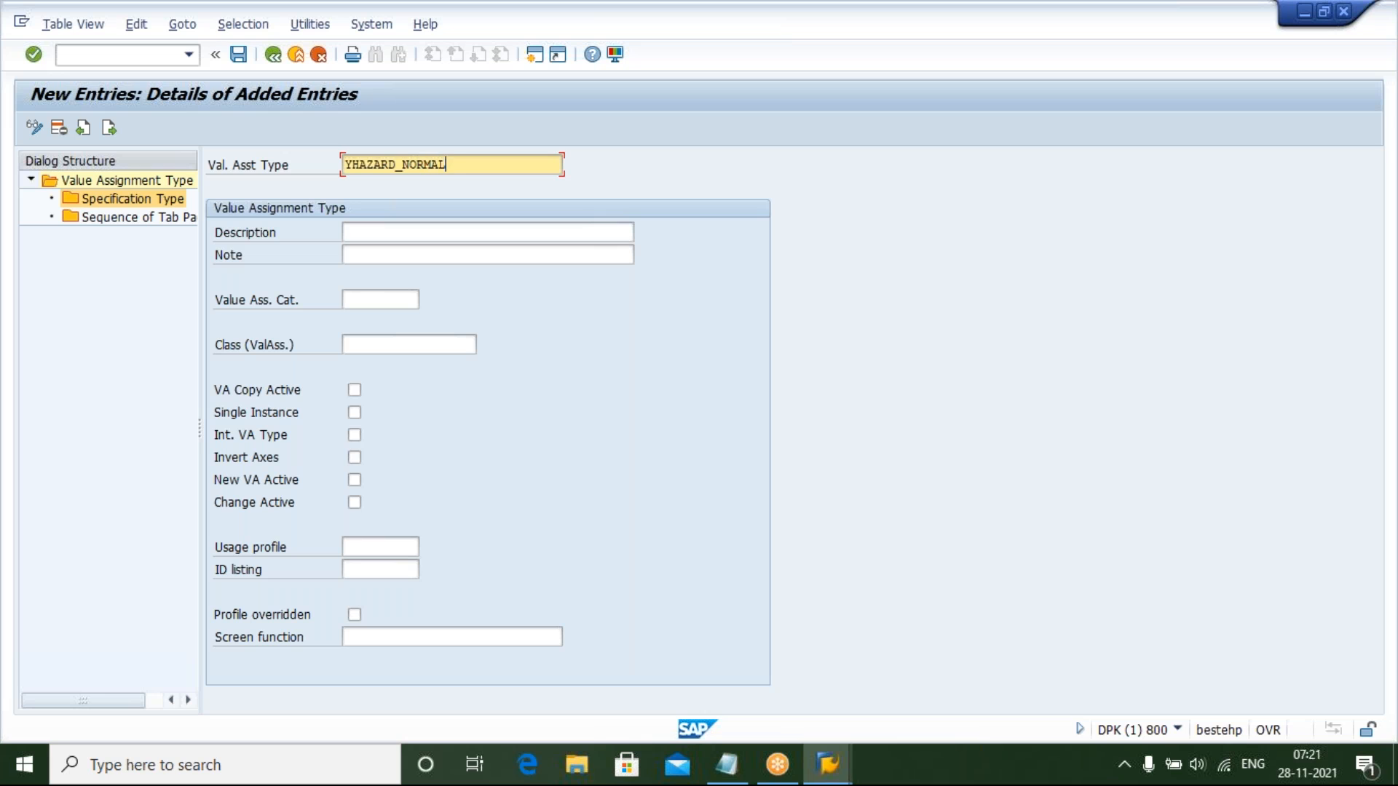
Enter RISK CONTROL MEASURES as the description of the new value assignment type
{"action": "left_click", "coordinate": [421, 232]}
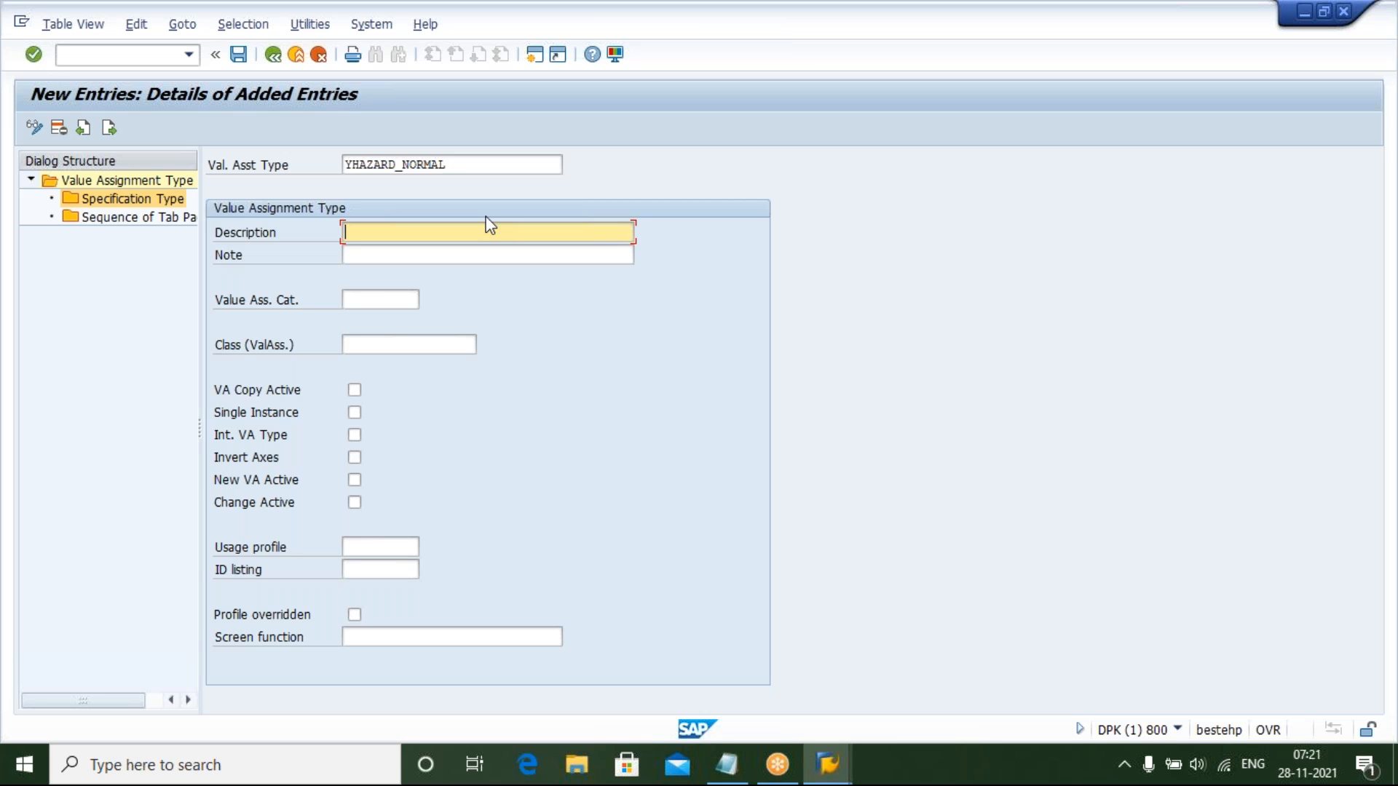
{"action": "type", "text": "RISK CONTROL MEASURES"}
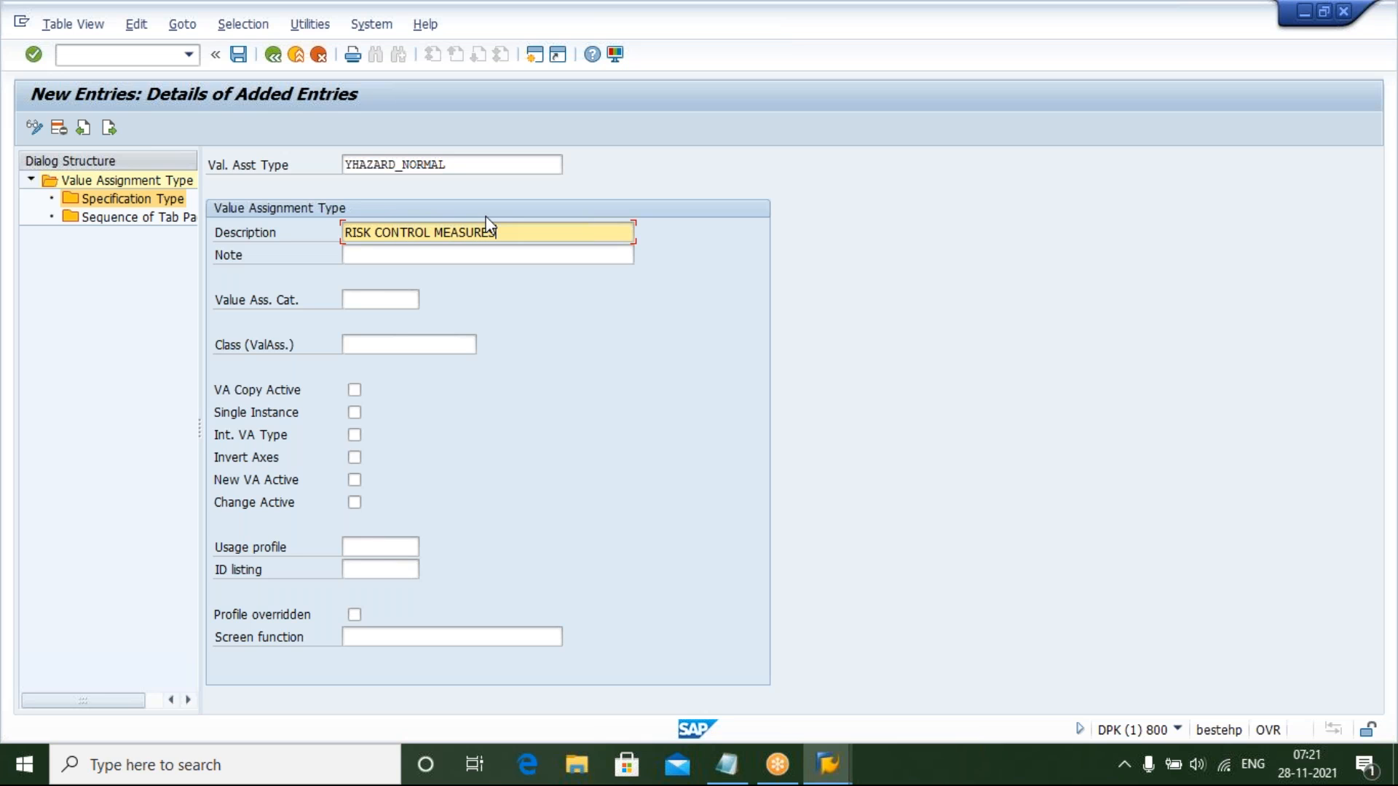
Set the value assignment category to A, Normal property (with class), from the category value list
{"action": "left_click", "coordinate": [377, 300]}
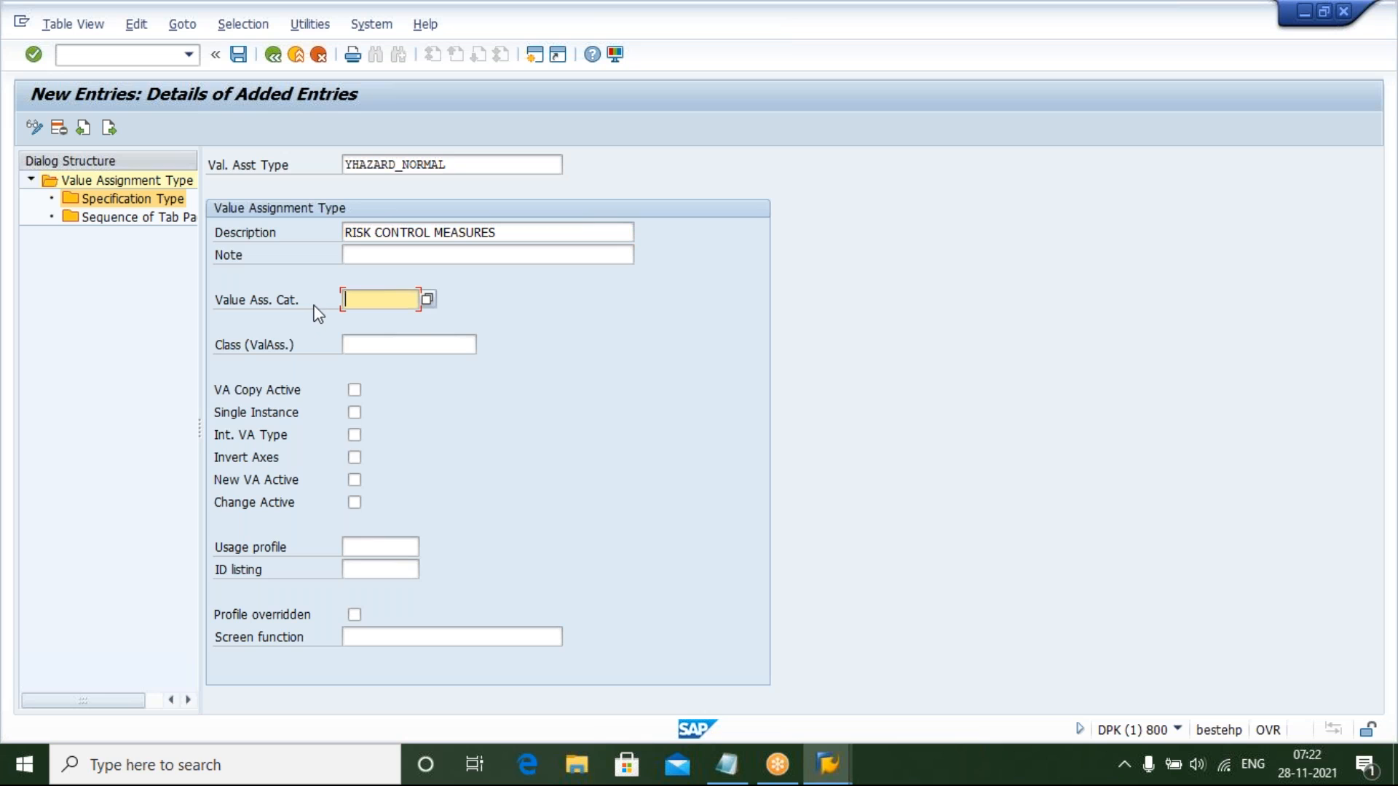
{"action": "left_click", "coordinate": [428, 299]}
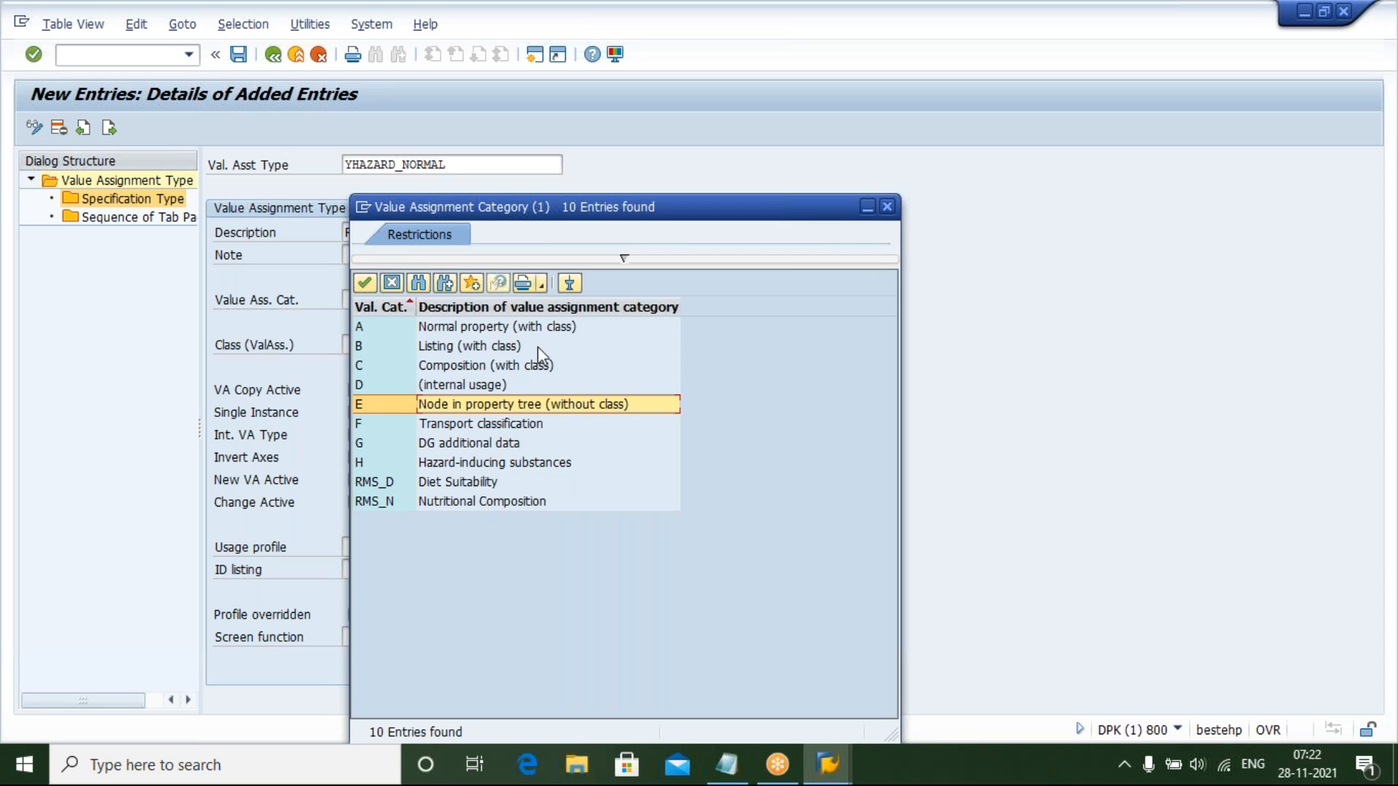
{"action": "left_click", "coordinate": [379, 329]}
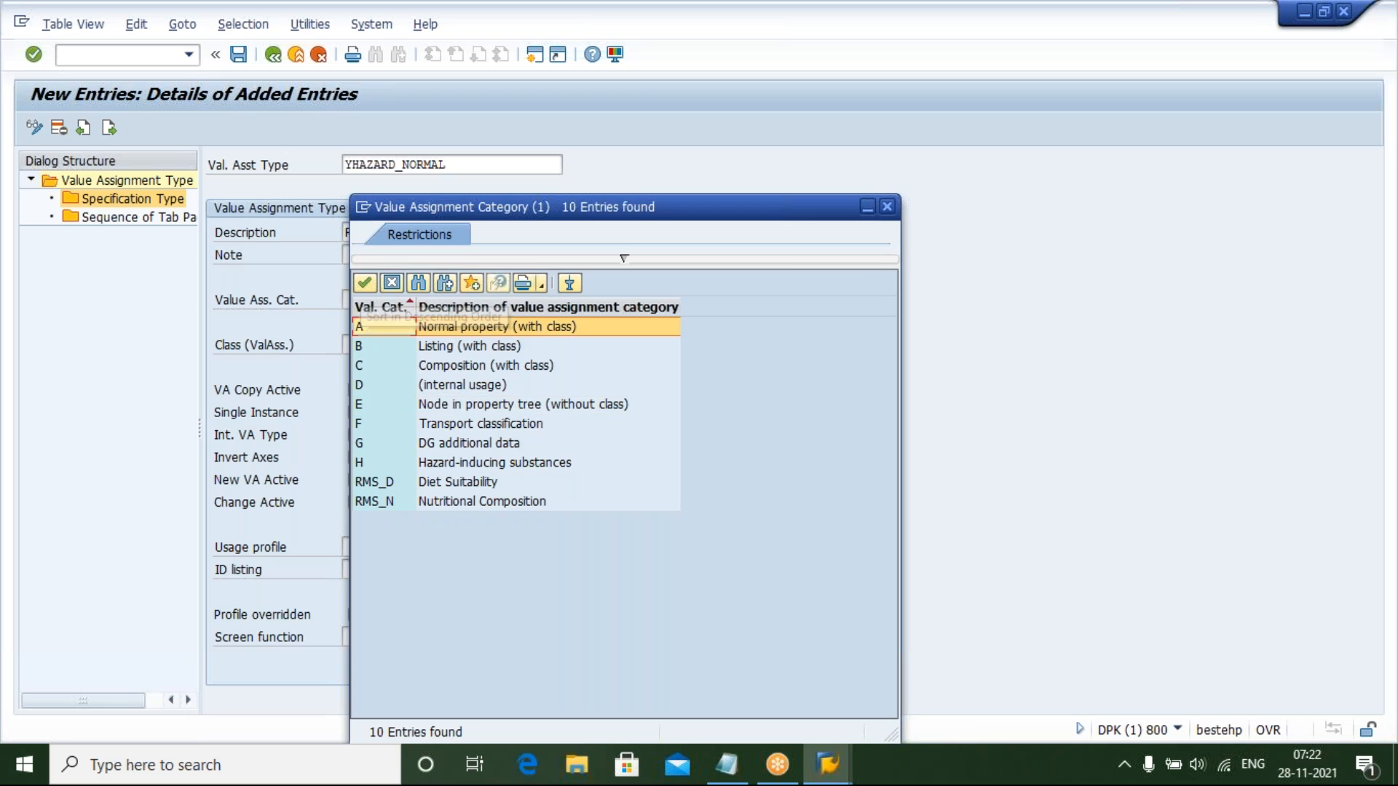
{"action": "double_click", "coordinate": [463, 329]}
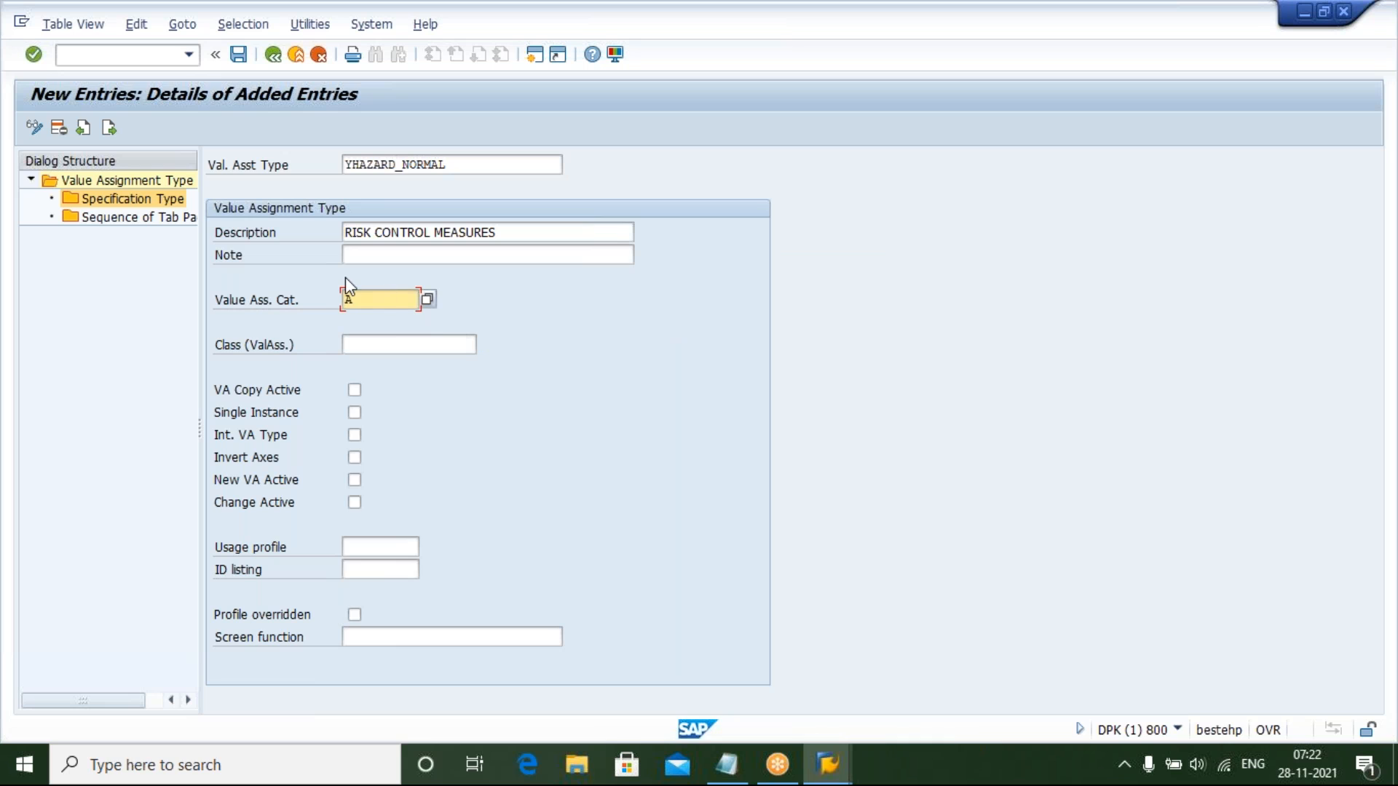
Set the value assignment class to ZHAZ_CLASS
{"action": "left_click", "coordinate": [377, 339]}
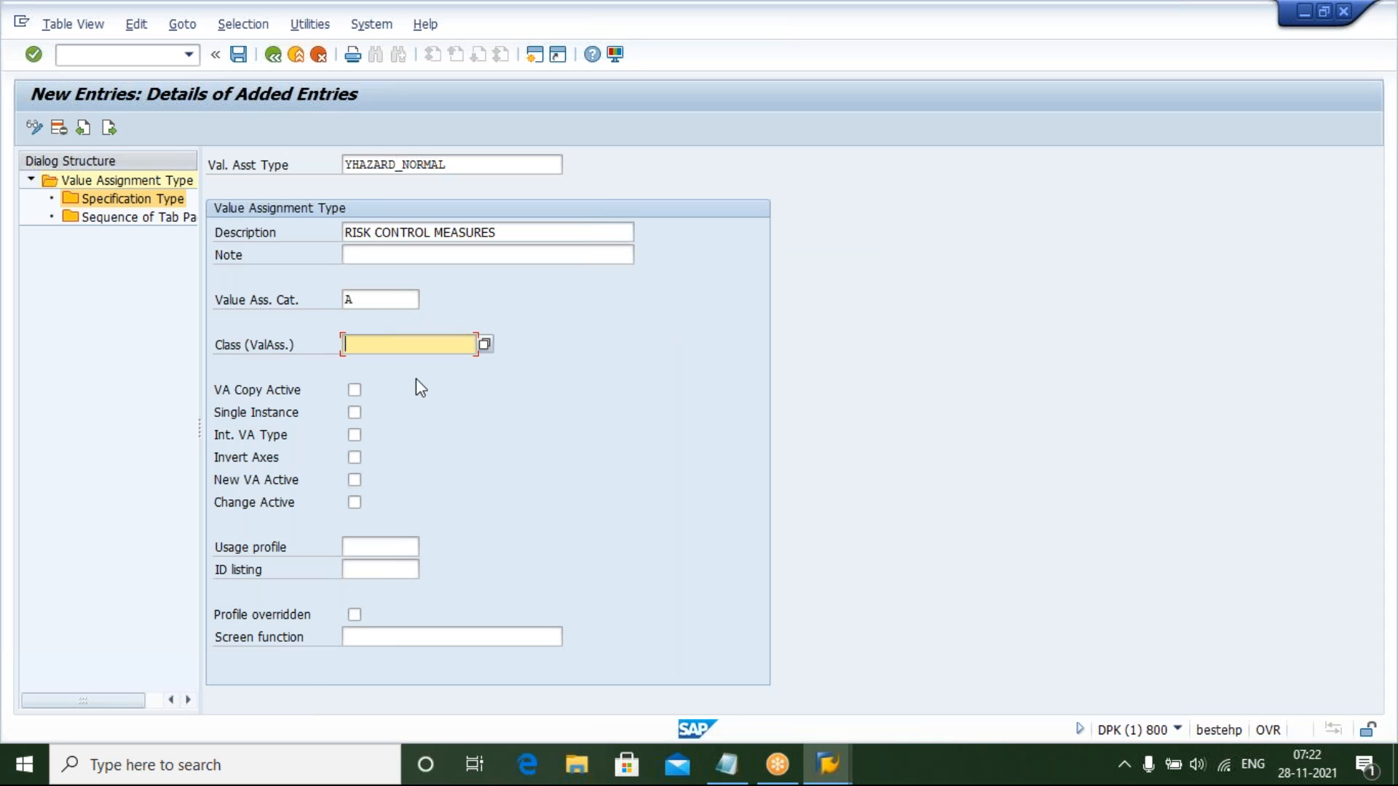
{"action": "type", "text": "ZHA"}
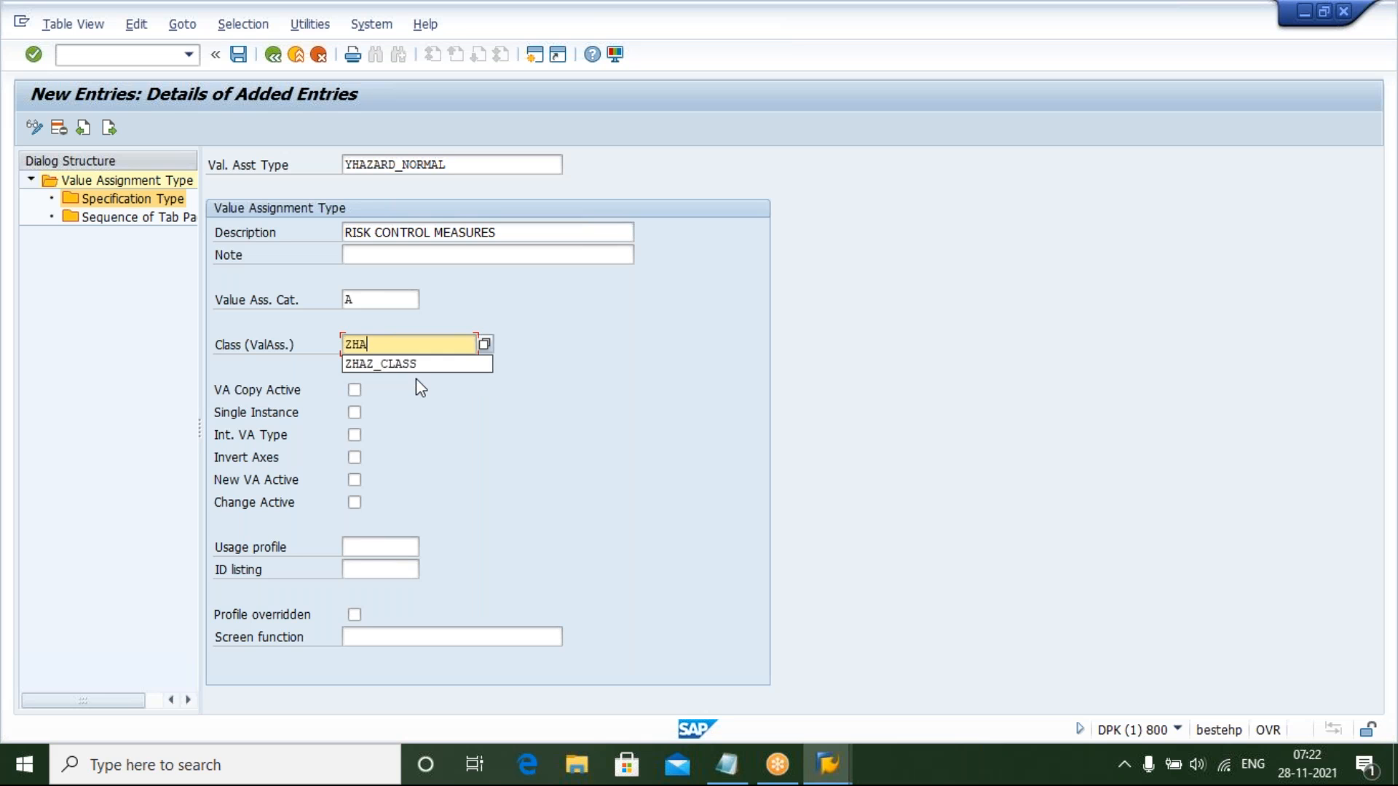
{"action": "key", "text": "Return"}
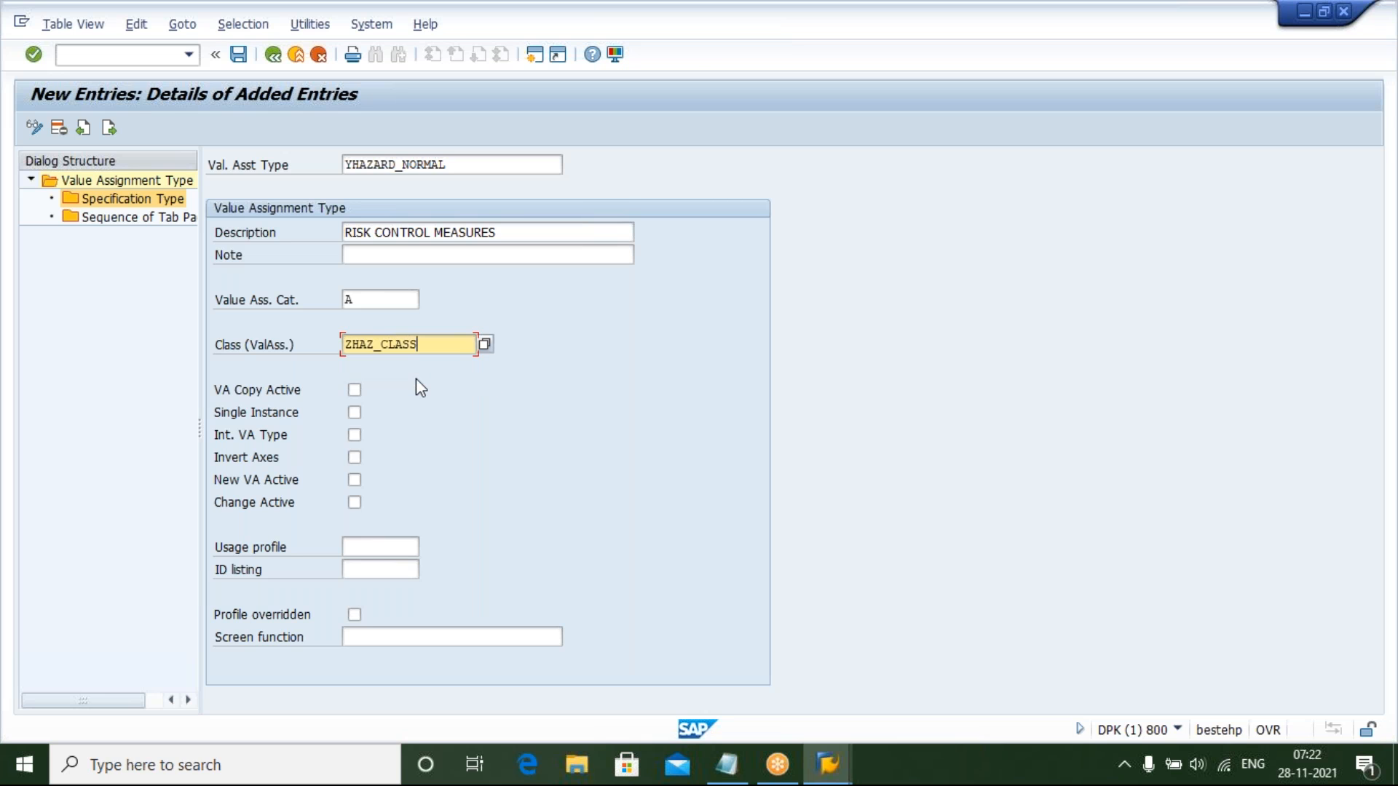
Activate the VA Copy Active, New VA Active and Change Active options
{"action": "left_click", "coordinate": [353, 388]}
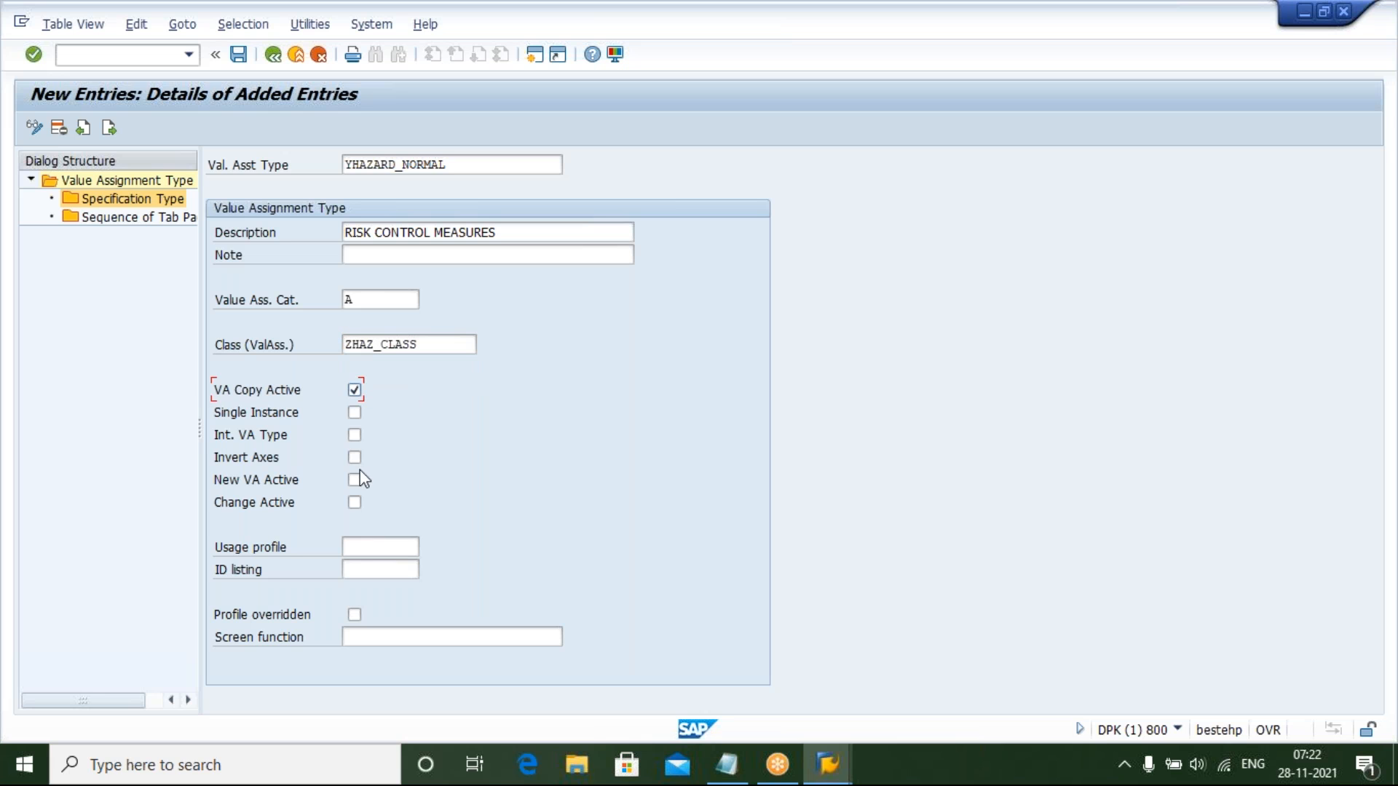
{"action": "left_click", "coordinate": [355, 481]}
{"action": "left_click", "coordinate": [354, 502]}
Set the usage profile to PROF001 from the value list and save the YHAZARD_NORMAL entry
{"action": "left_click", "coordinate": [378, 551]}
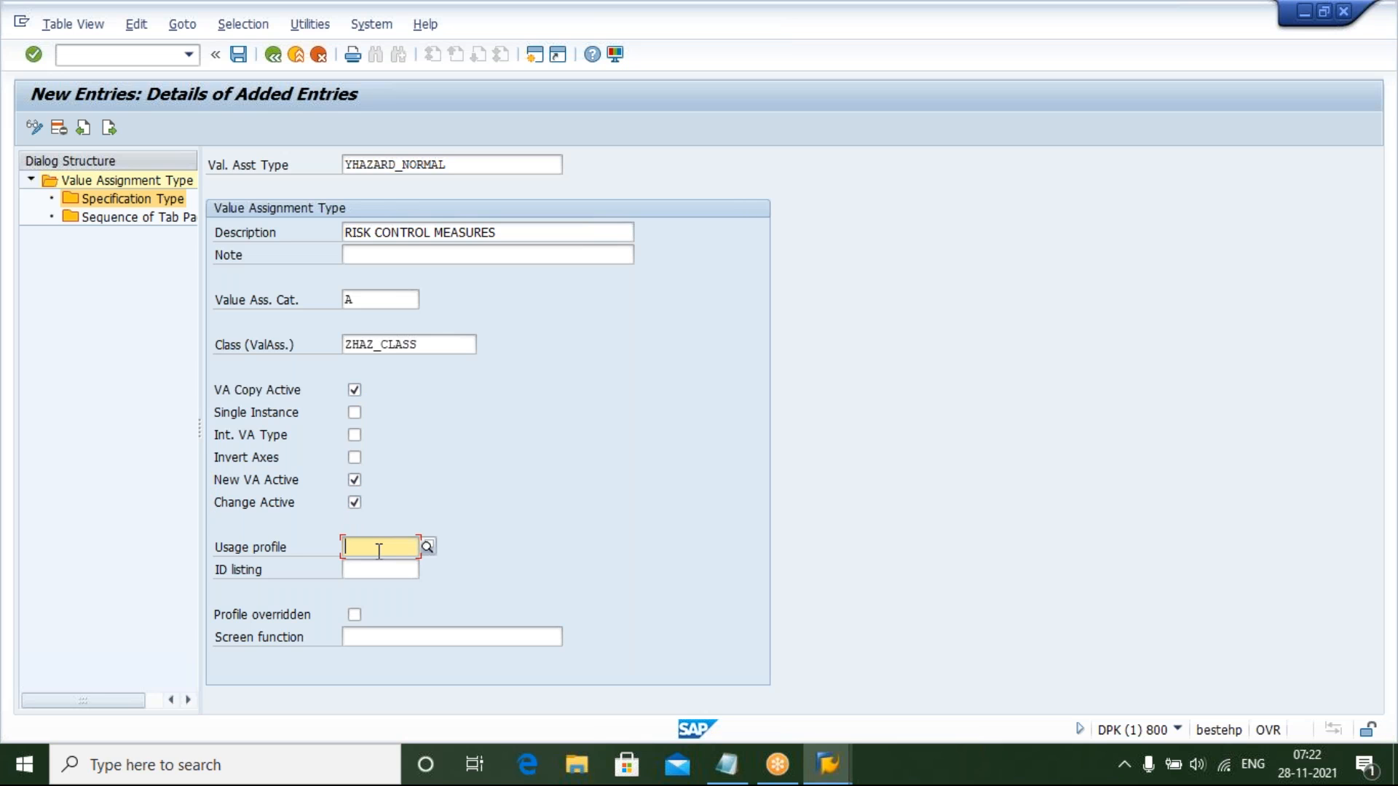
{"action": "left_click", "coordinate": [428, 548]}
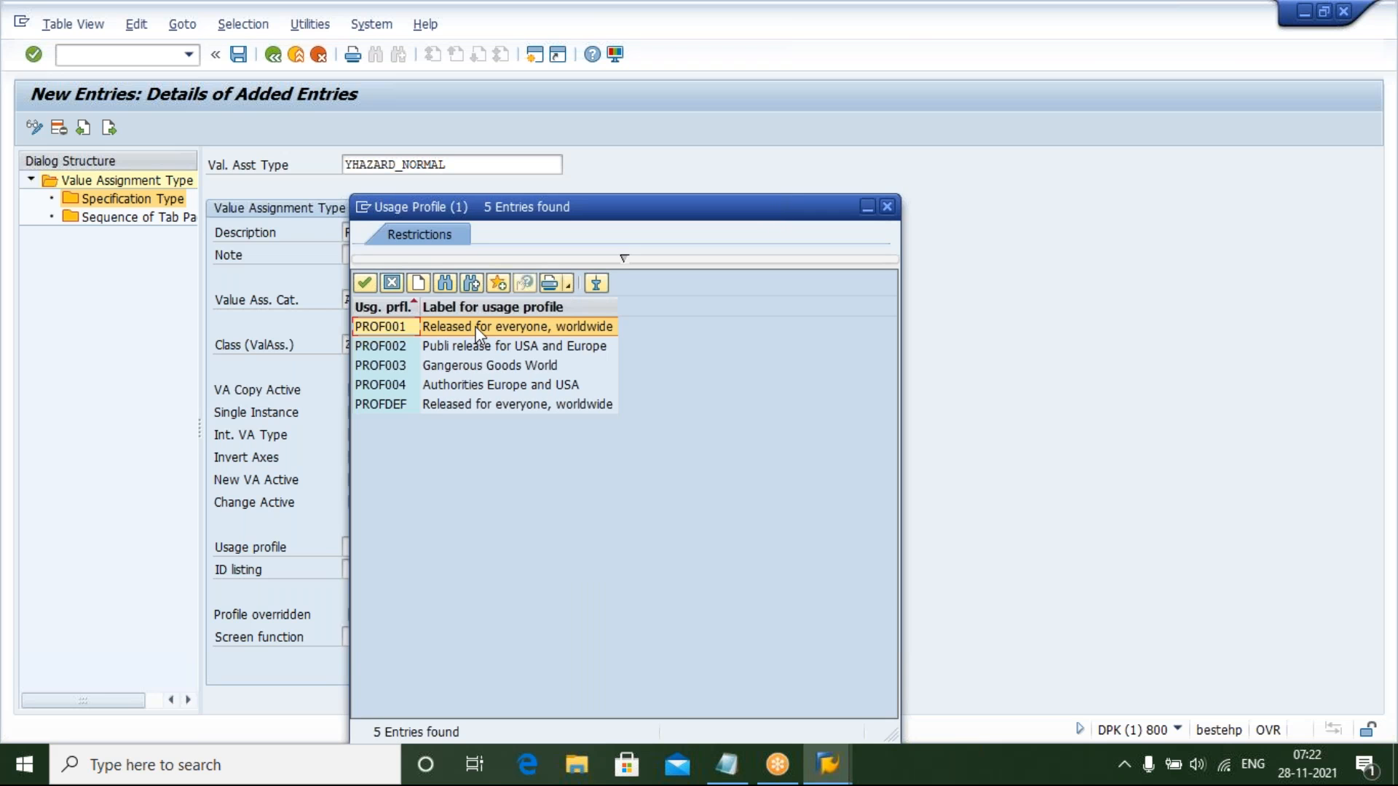
{"action": "double_click", "coordinate": [474, 326]}
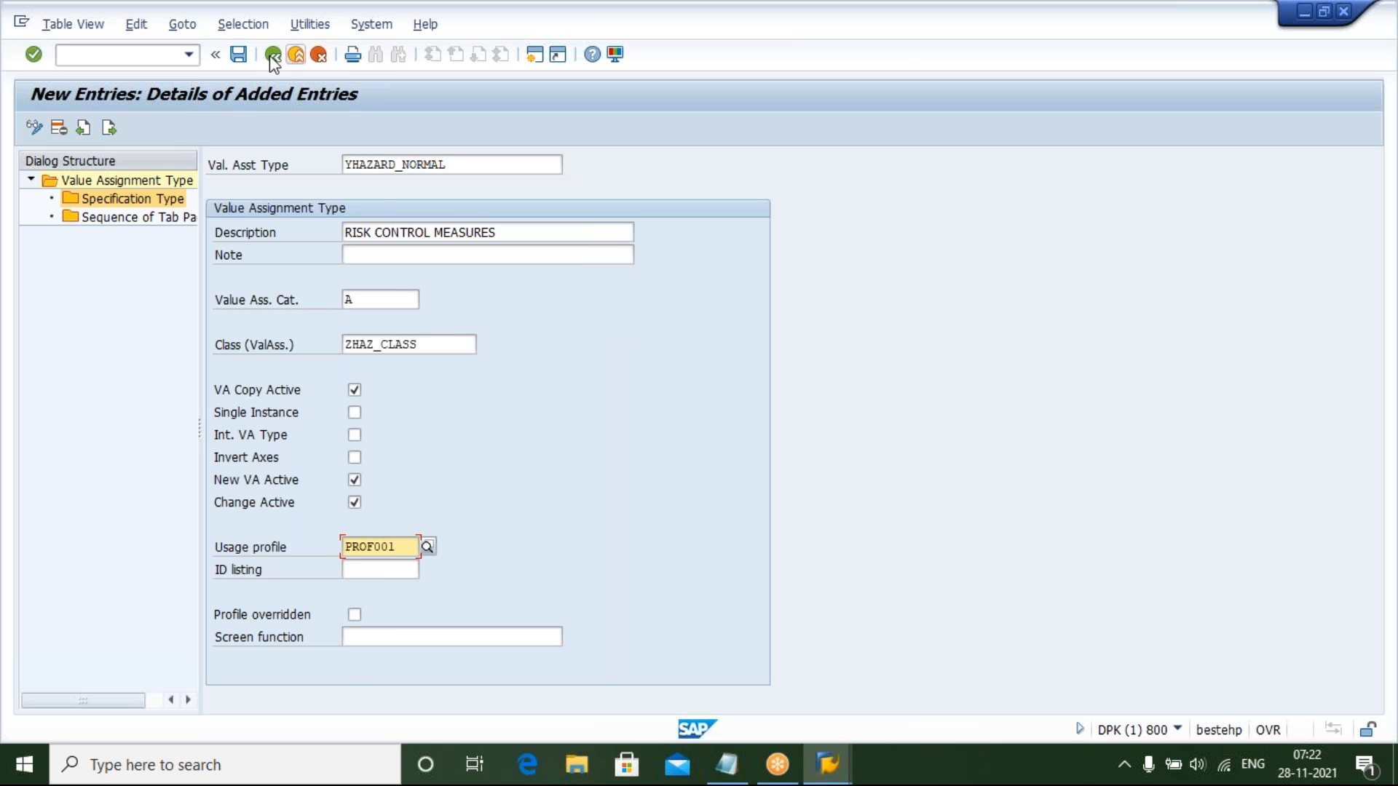
{"action": "left_click", "coordinate": [238, 54]}
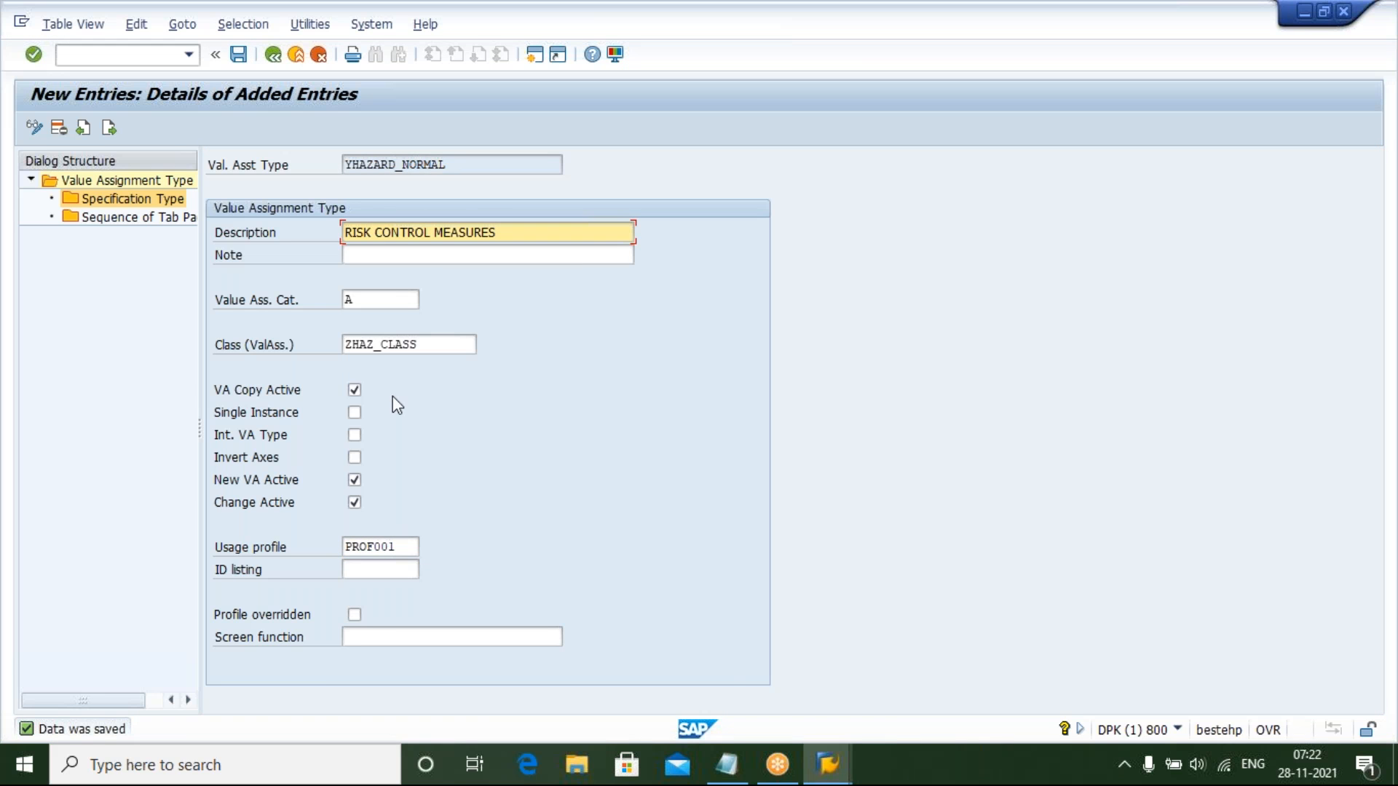
In Notepad, append YHAZARD_NORMAL to the value assignment types line and move to the property tree line
{"action": "left_click", "coordinate": [734, 773]}
{"action": "type", "text": "YHAZ"}
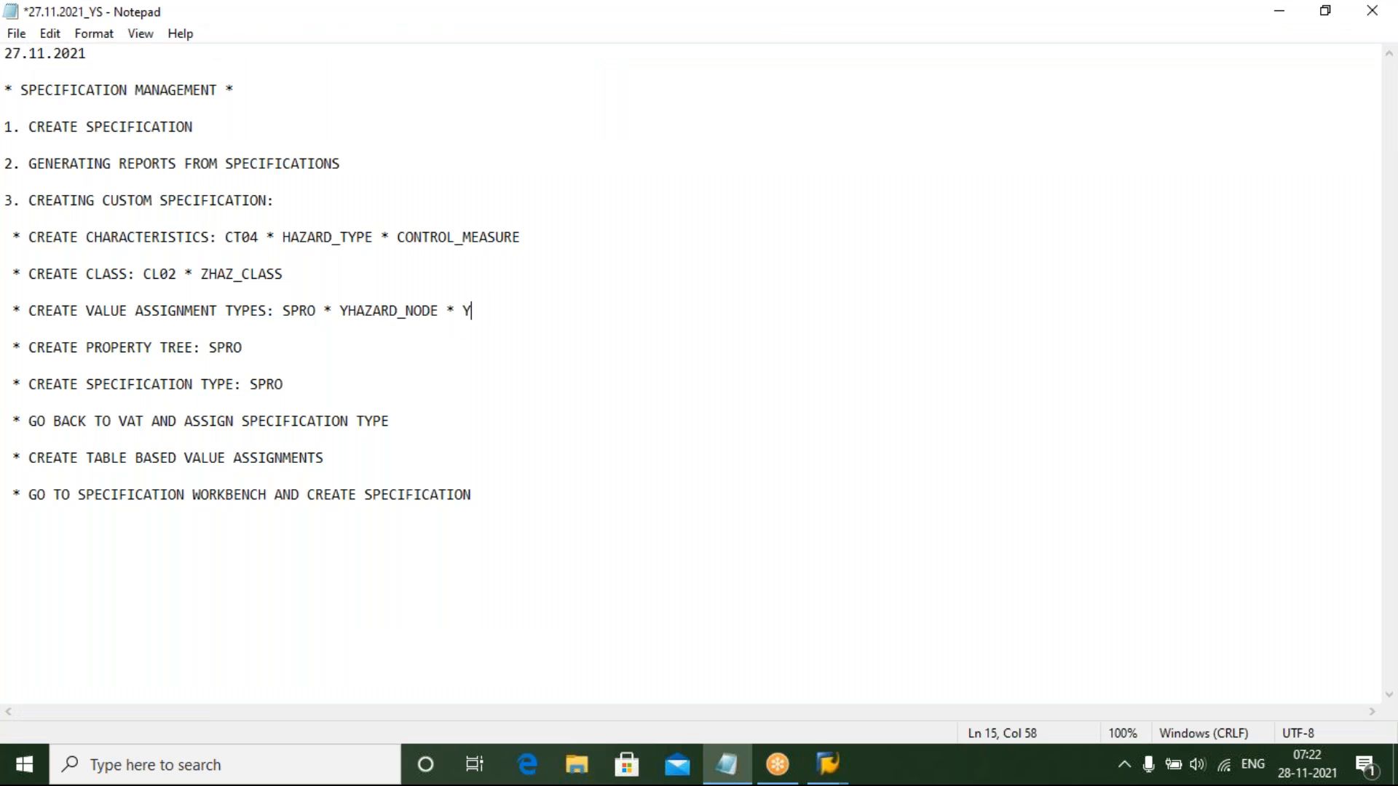
{"action": "type", "text": "ARD_NORMAL"}
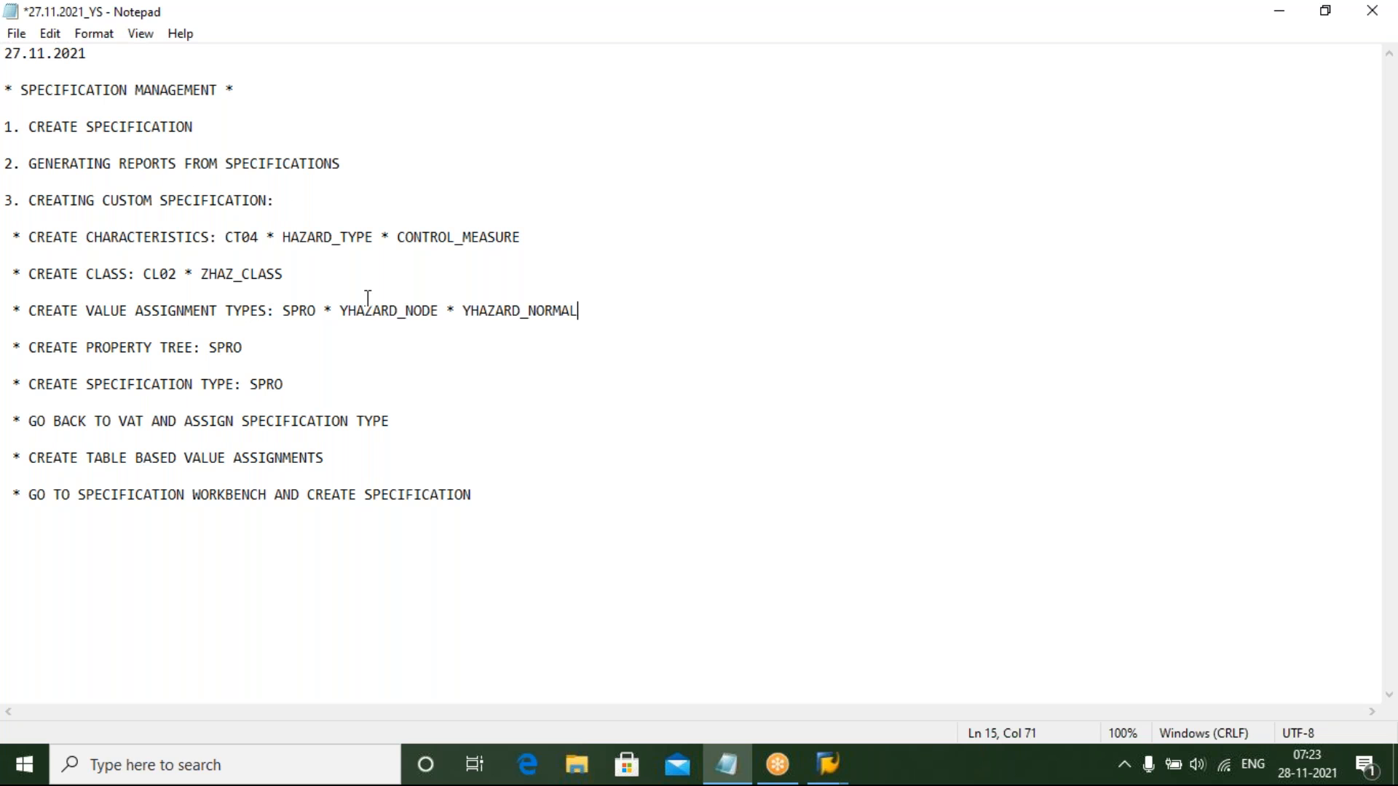
{"action": "left_click", "coordinate": [273, 348]}
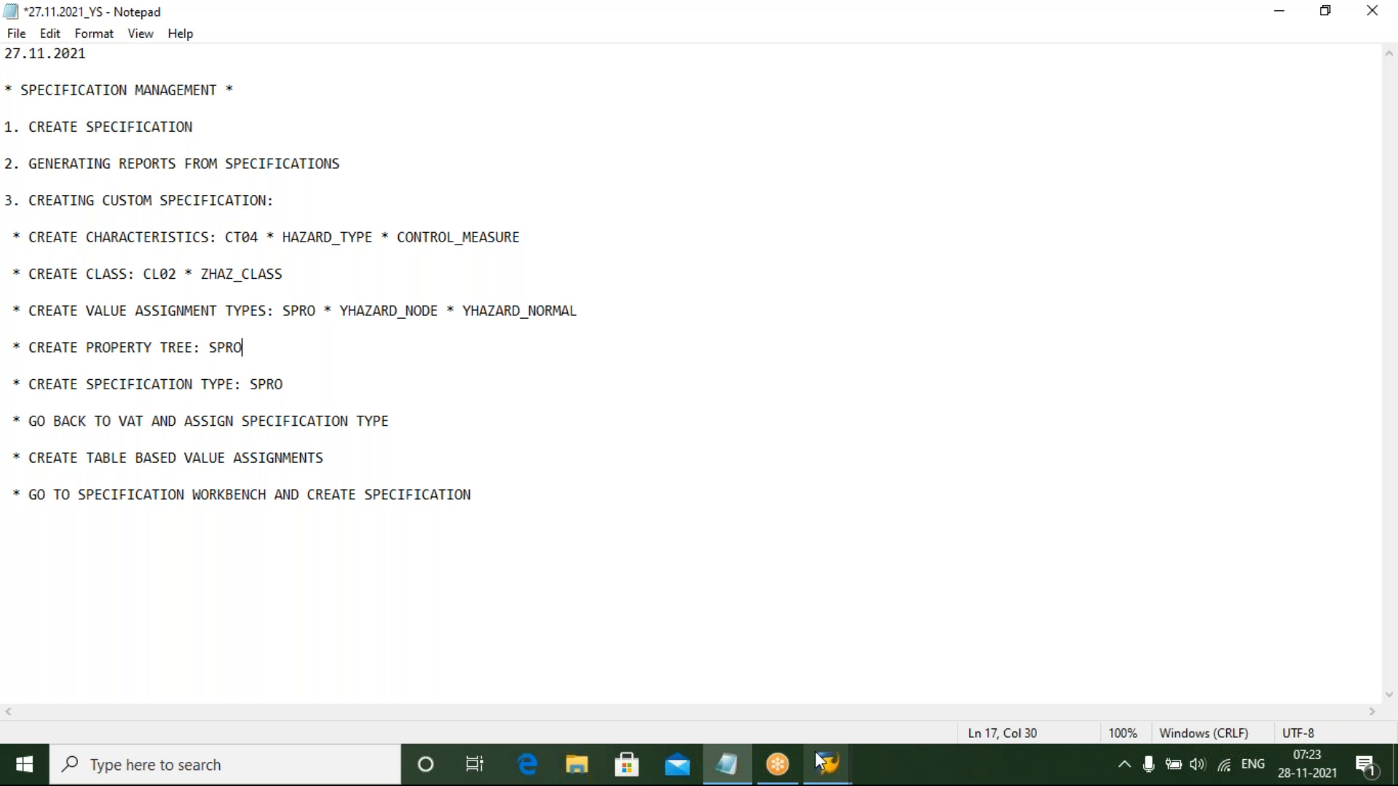
{"action": "mouse_move", "coordinate": [806, 773]}
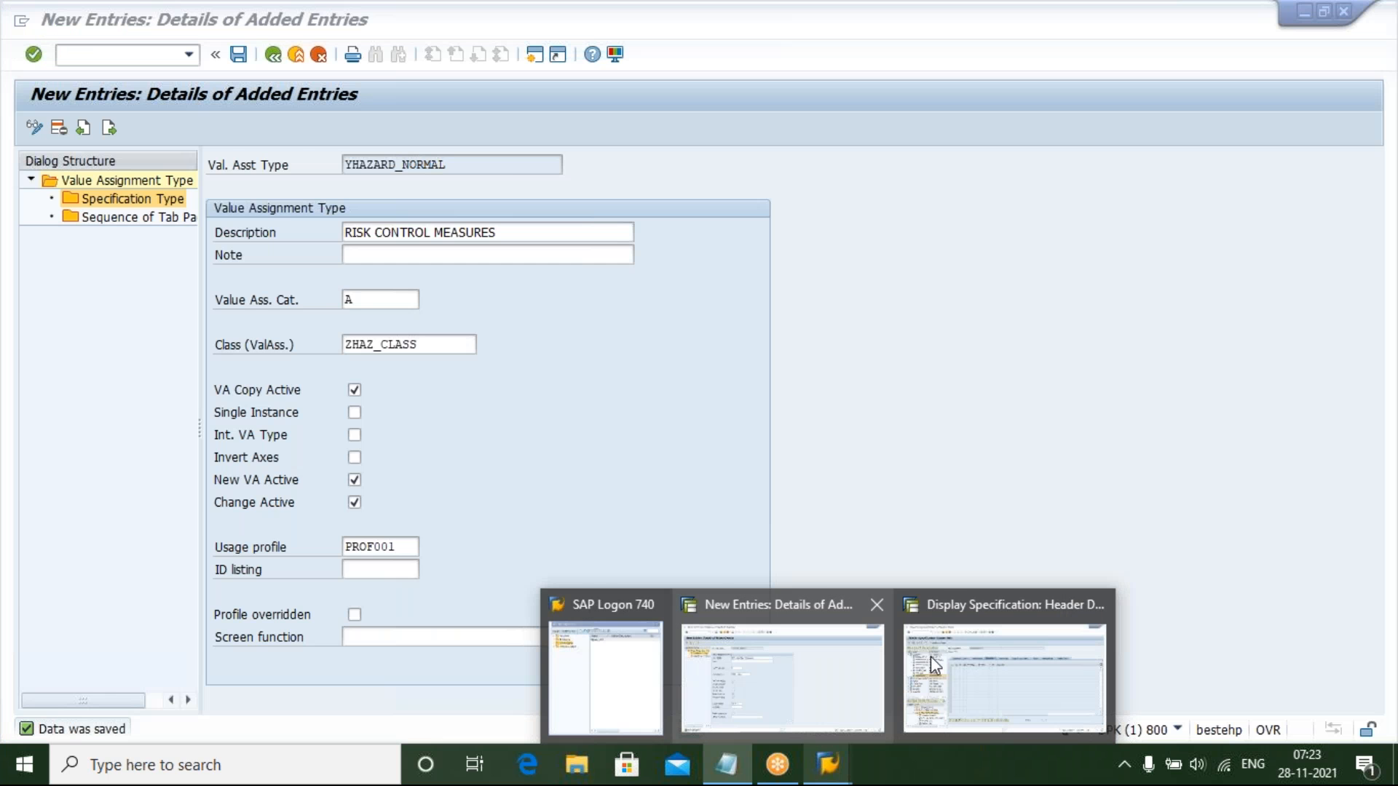
Examine the Material Safety Data Sheet property tree of the displayed specification, then return to the value assignment window
{"action": "left_click", "coordinate": [930, 656]}
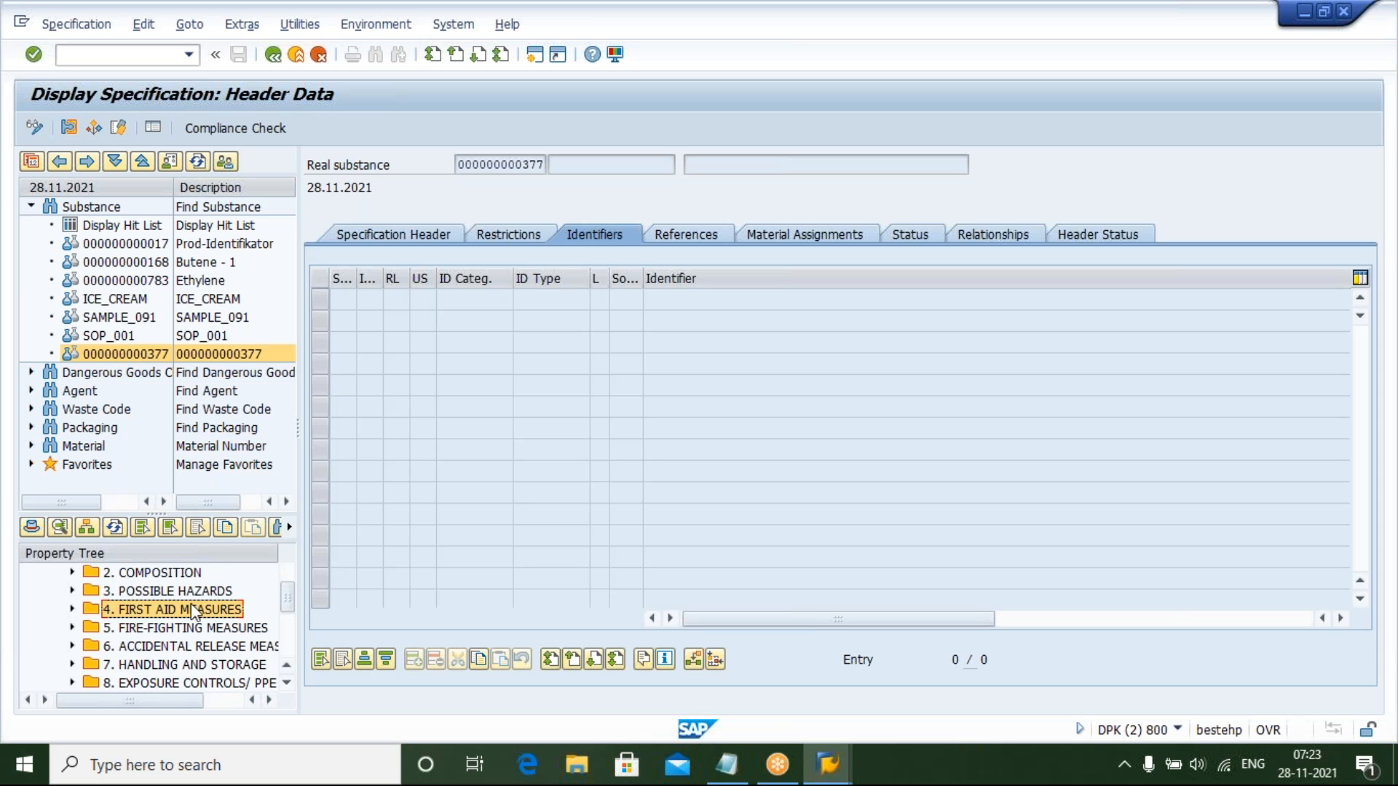
{"action": "scroll", "coordinate": [289, 604], "scroll_direction": "up", "scroll_amount": 2}
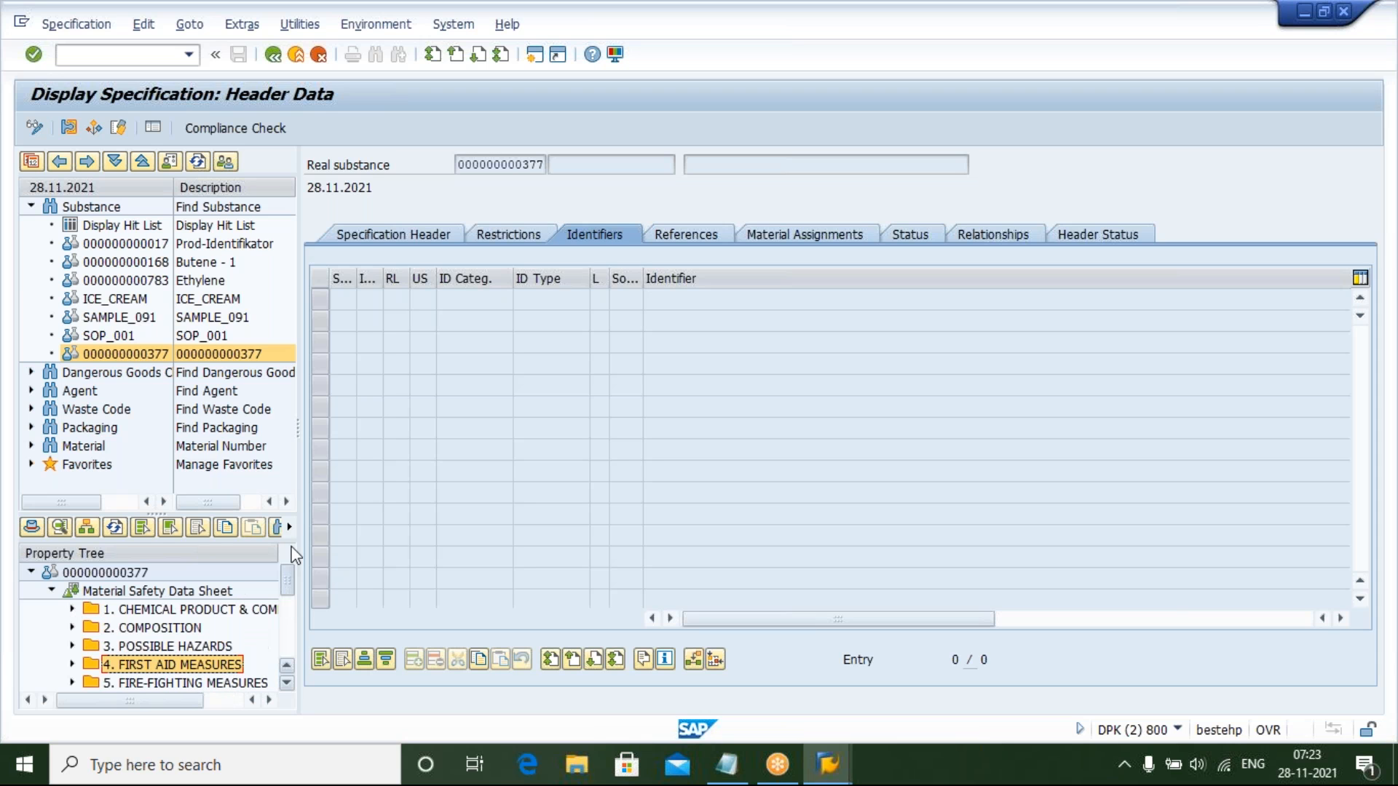
{"action": "left_click", "coordinate": [162, 591]}
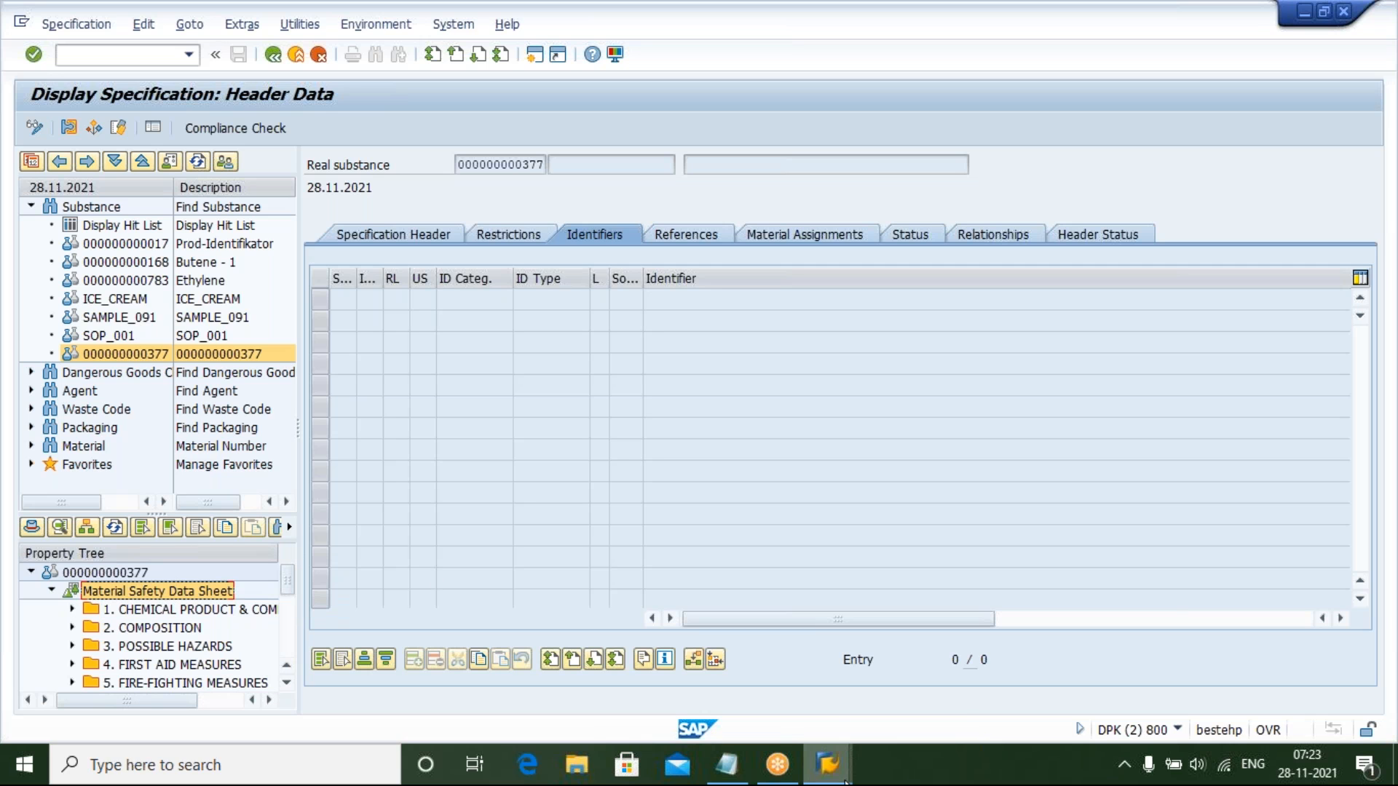
{"action": "mouse_move", "coordinate": [844, 781]}
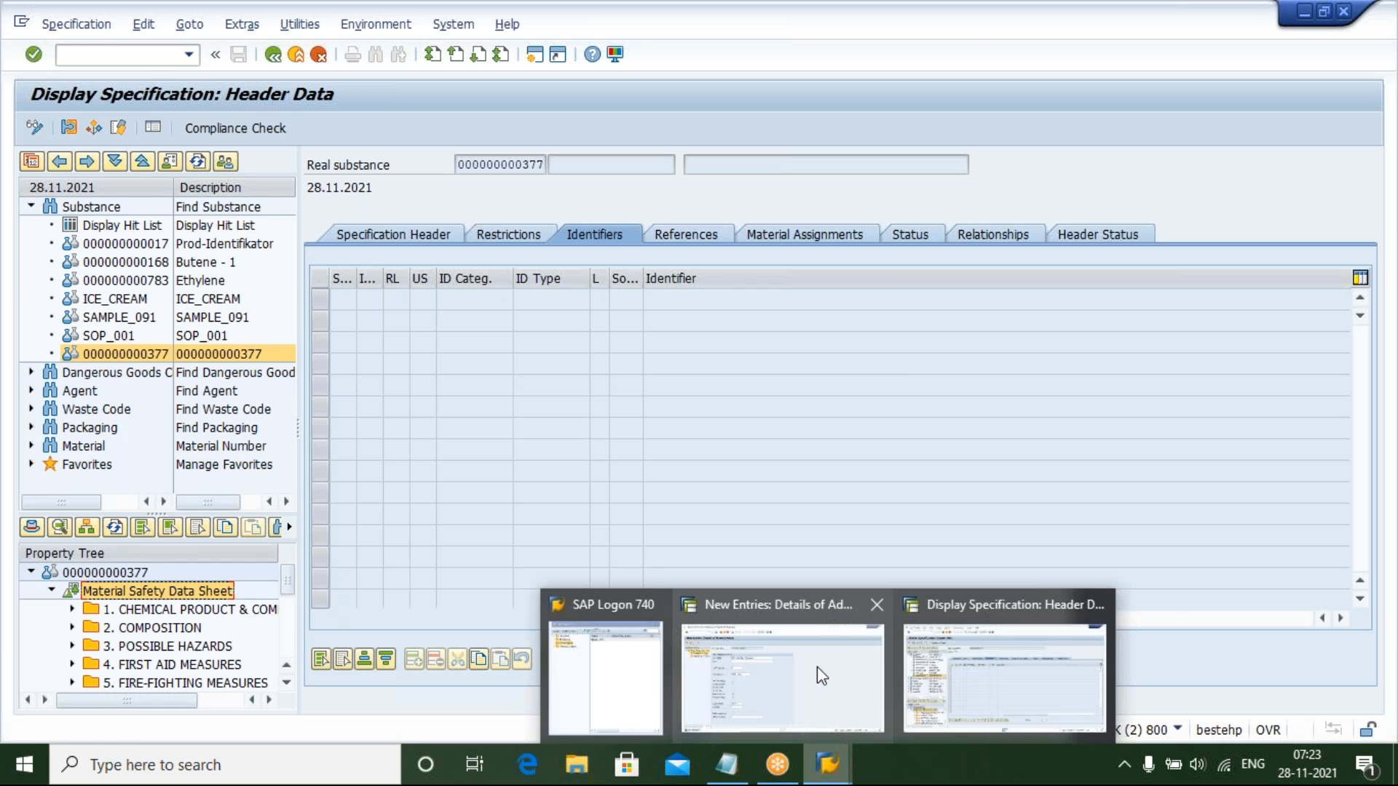
{"action": "left_click", "coordinate": [817, 667]}
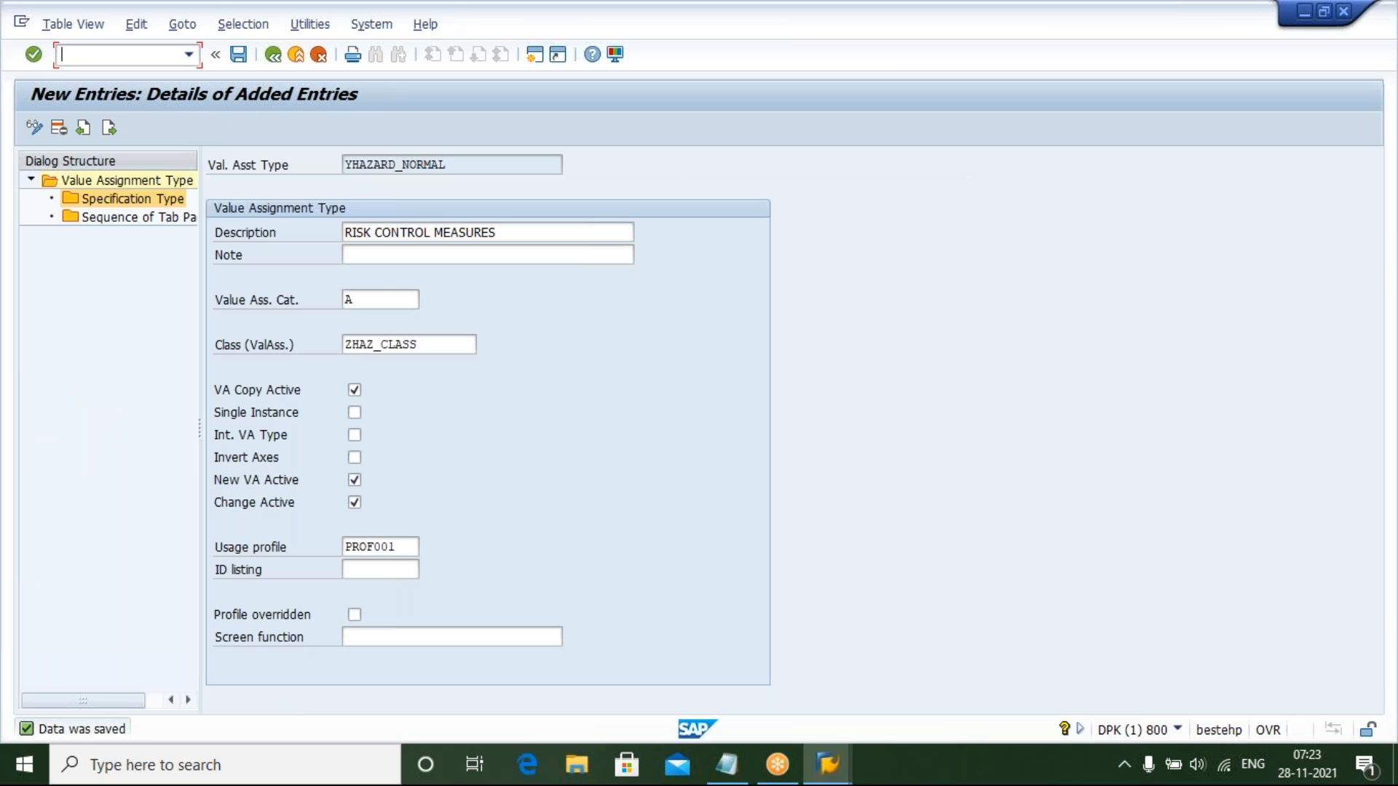
Leave the current entry and open transaction CGCZ for property tree maintenance
{"action": "type", "text": "/N"}
{"action": "key", "text": "Return"}
{"action": "type", "text": "CGC"}
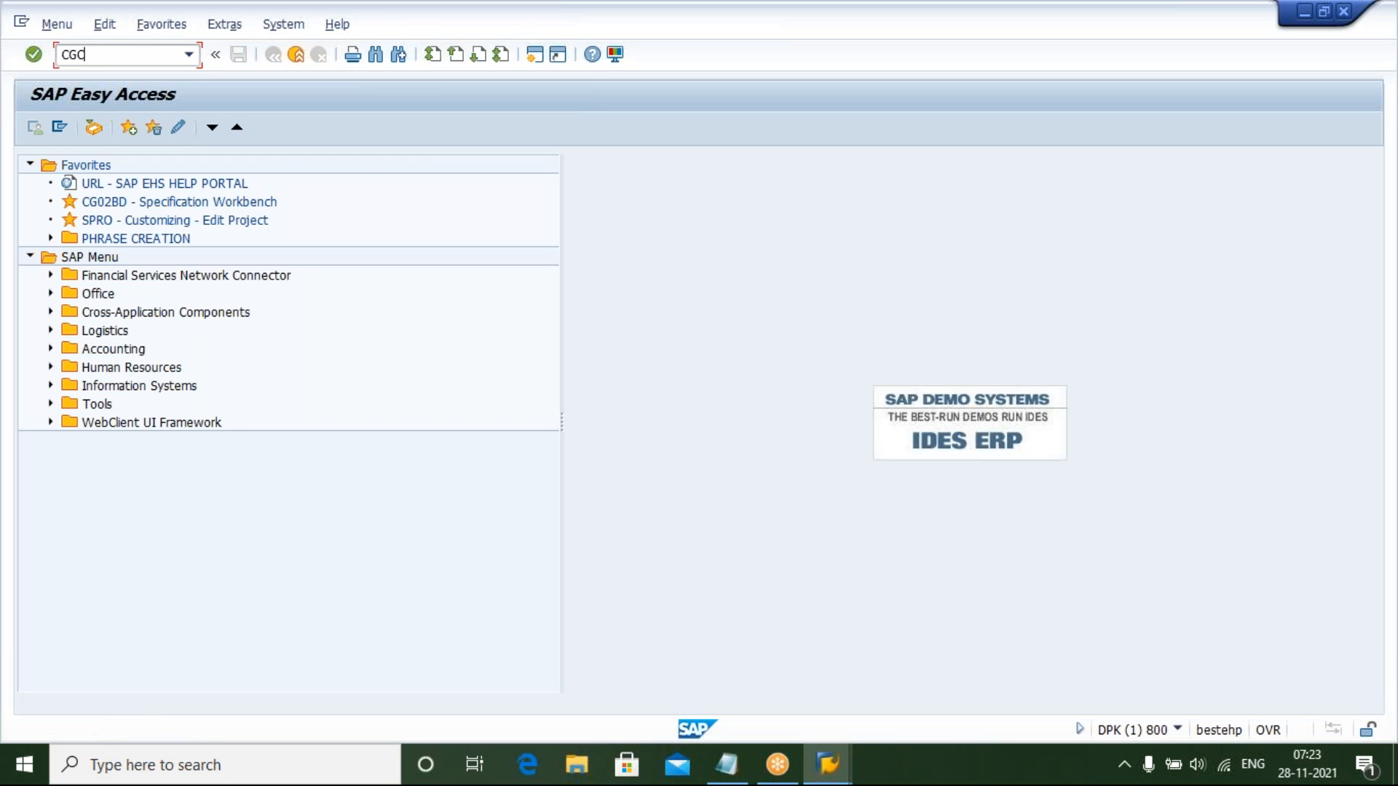
{"action": "type", "text": "Z"}
{"action": "key", "text": "Return"}
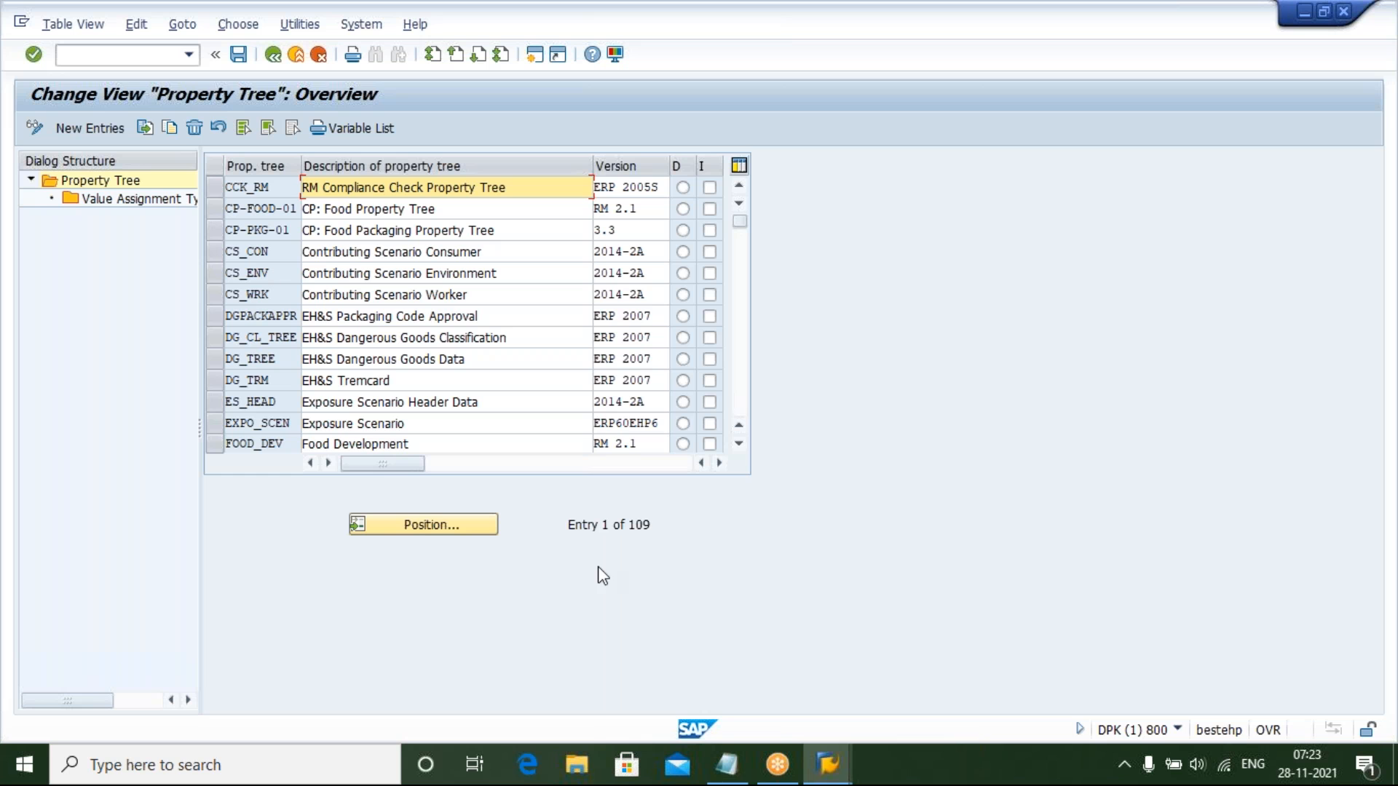
In Notepad, replace SPRO with CGCZ on the property tree line and return to SAP
{"action": "left_click", "coordinate": [731, 775]}
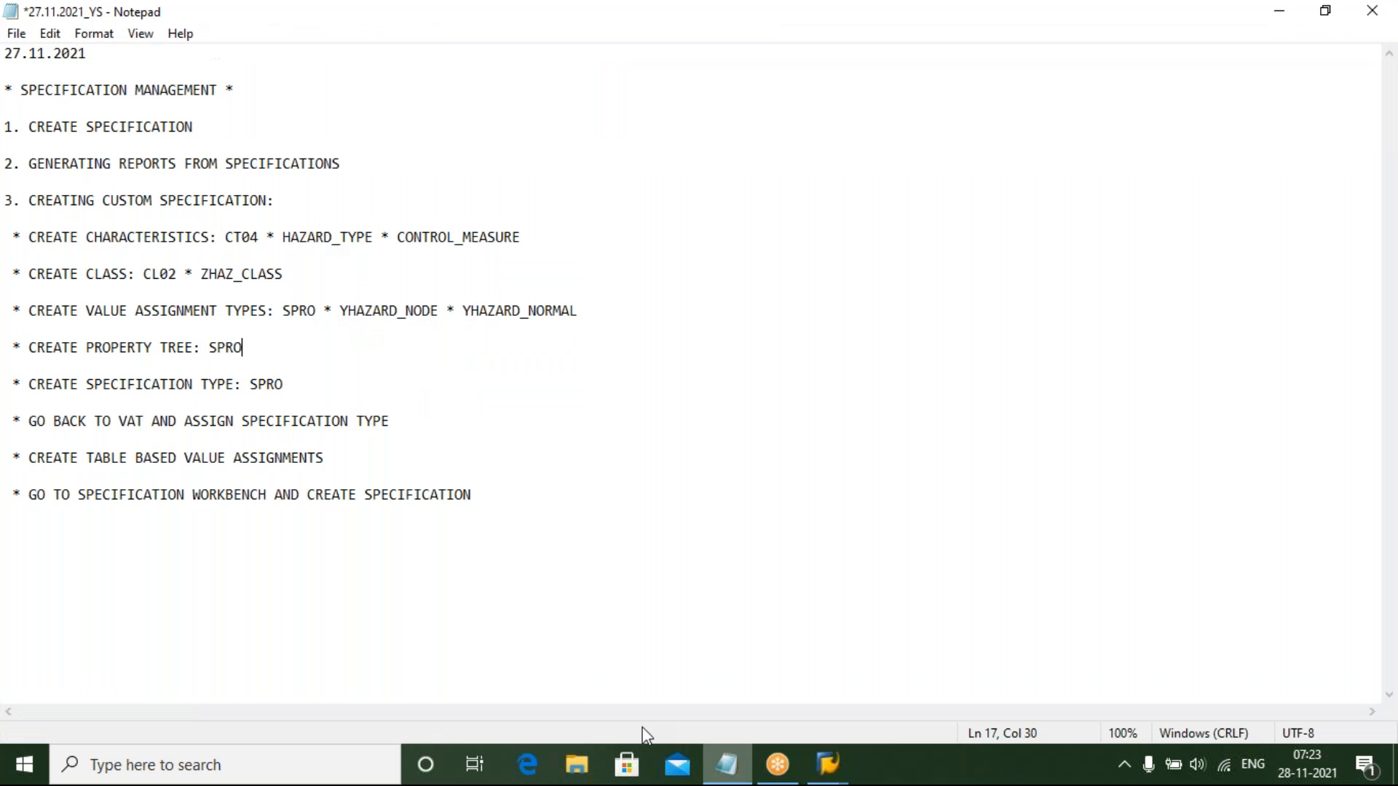
{"action": "key", "text": "BackSpace"}
{"action": "key", "text": "BackSpace"}
{"action": "key", "text": "BackSpace"}
{"action": "key", "text": "BackSpace"}
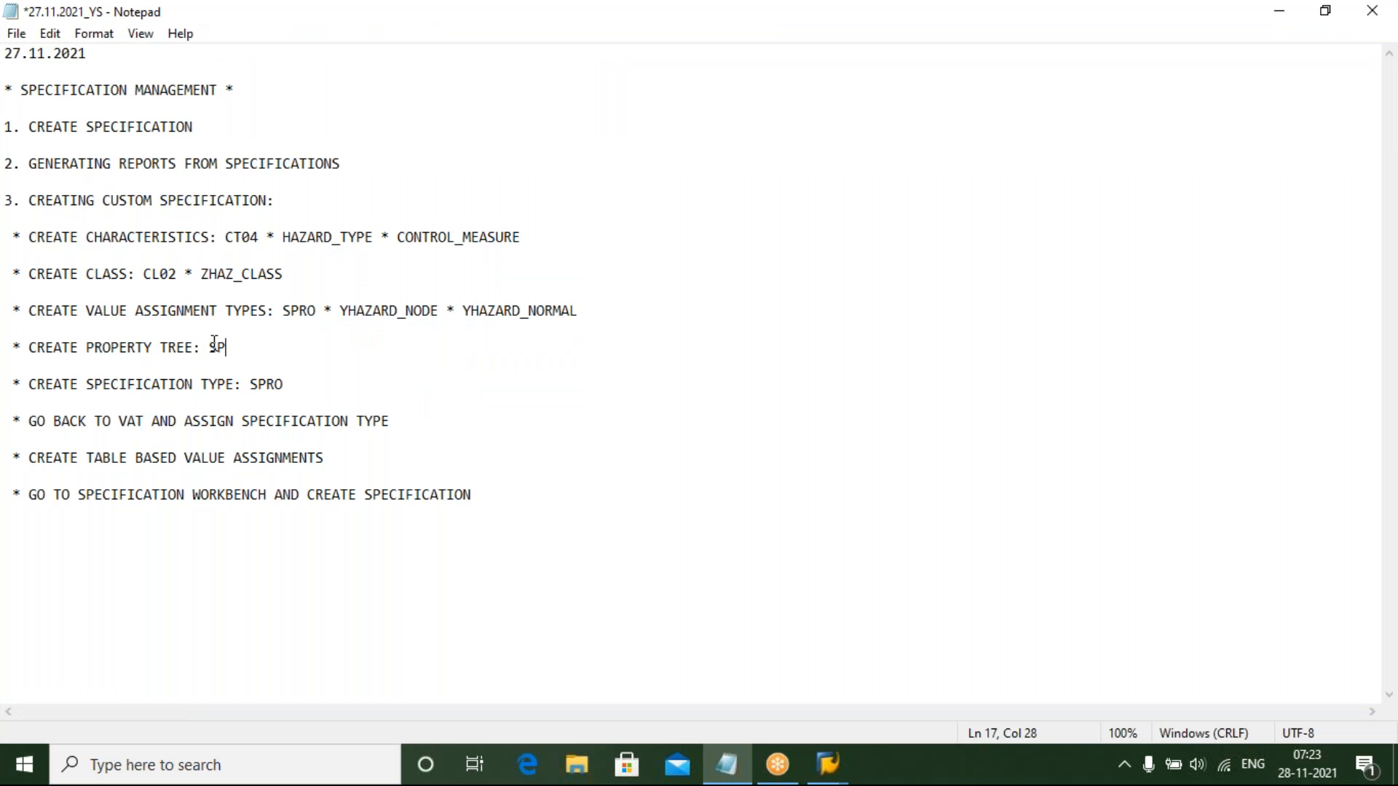
{"action": "type", "text": "CGC3"}
{"action": "left_click_drag", "start_coordinate": [209, 349], "coordinate": [254, 358]}
{"action": "mouse_move", "coordinate": [827, 765]}
{"action": "left_click", "coordinate": [813, 694]}
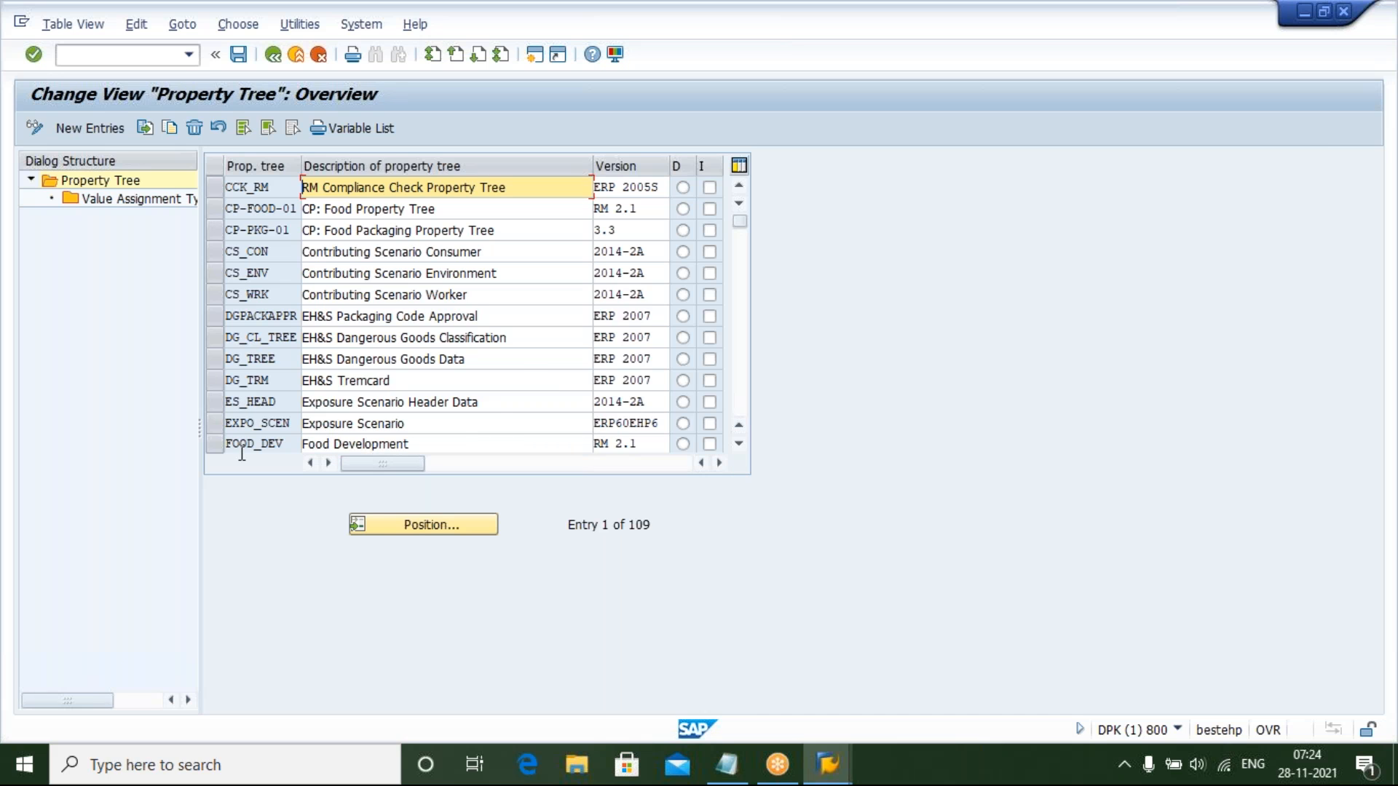
Browse the list of existing property trees, comparing entries such as HSM, IH and MSDS_ANSI with the specification's tree
{"action": "left_click", "coordinate": [738, 446]}
{"action": "left_click", "coordinate": [740, 447]}
{"action": "left_click", "coordinate": [739, 446]}
{"action": "left_click", "coordinate": [740, 446]}
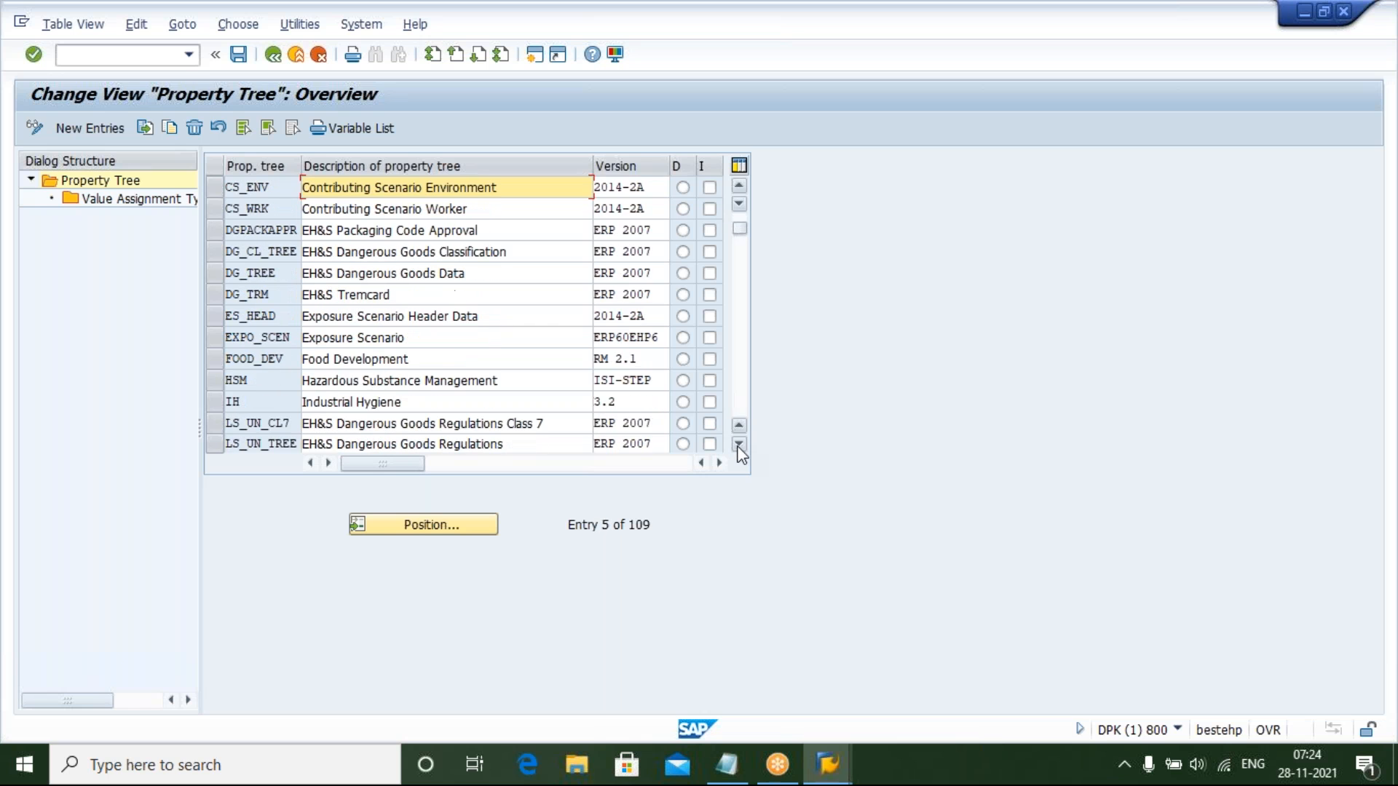
{"action": "left_click", "coordinate": [213, 381]}
{"action": "left_click", "coordinate": [215, 402]}
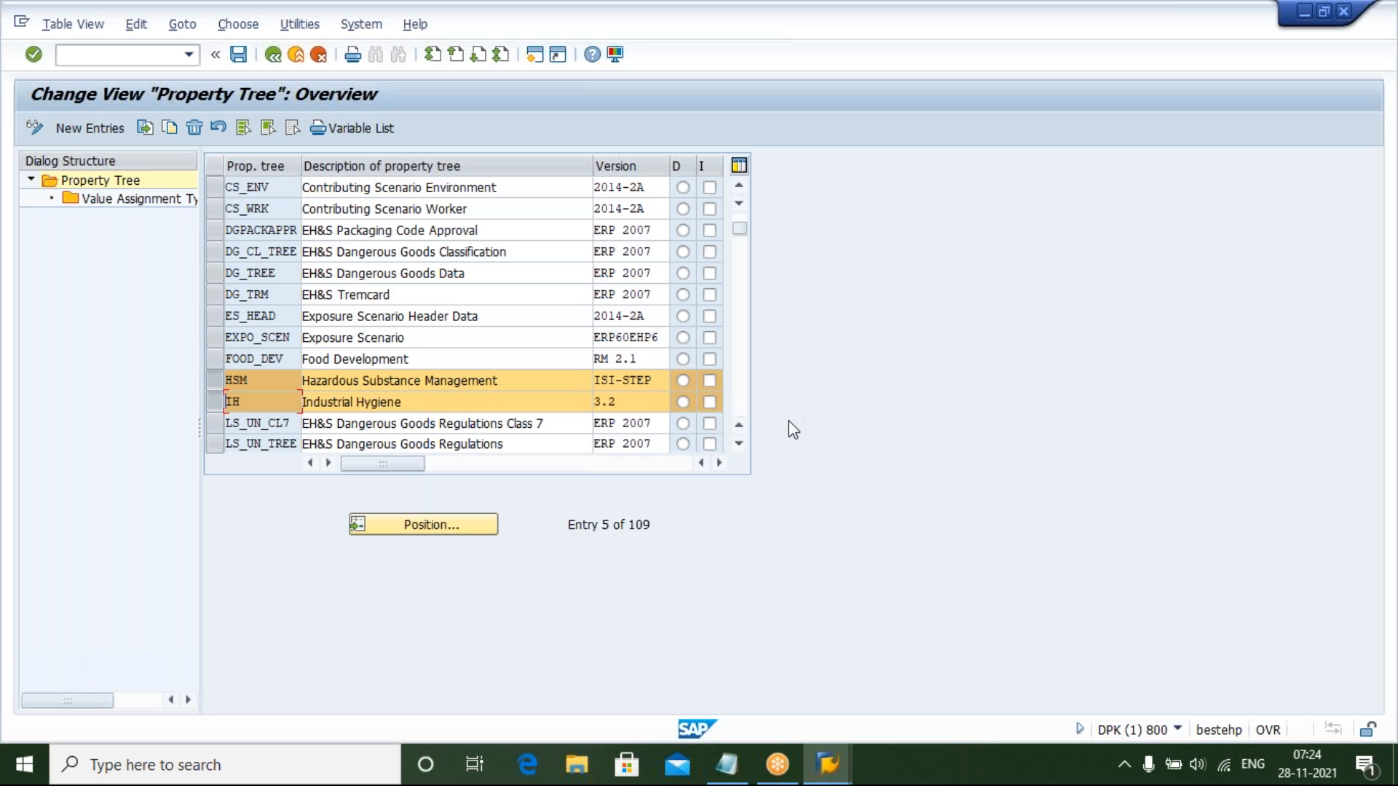
{"action": "left_click", "coordinate": [738, 443]}
{"action": "left_click", "coordinate": [738, 442]}
{"action": "left_click", "coordinate": [738, 443]}
{"action": "left_click", "coordinate": [738, 443]}
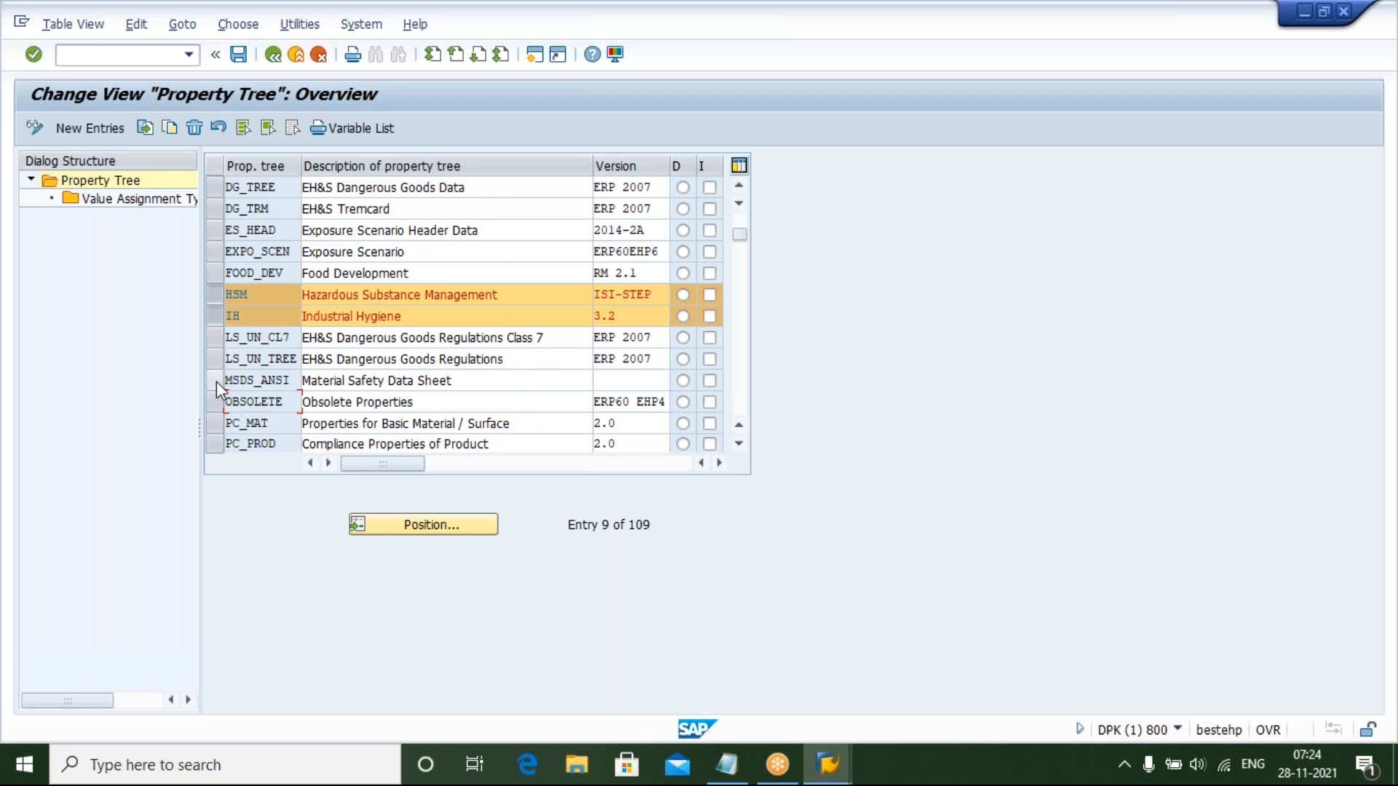
{"action": "left_click", "coordinate": [214, 381]}
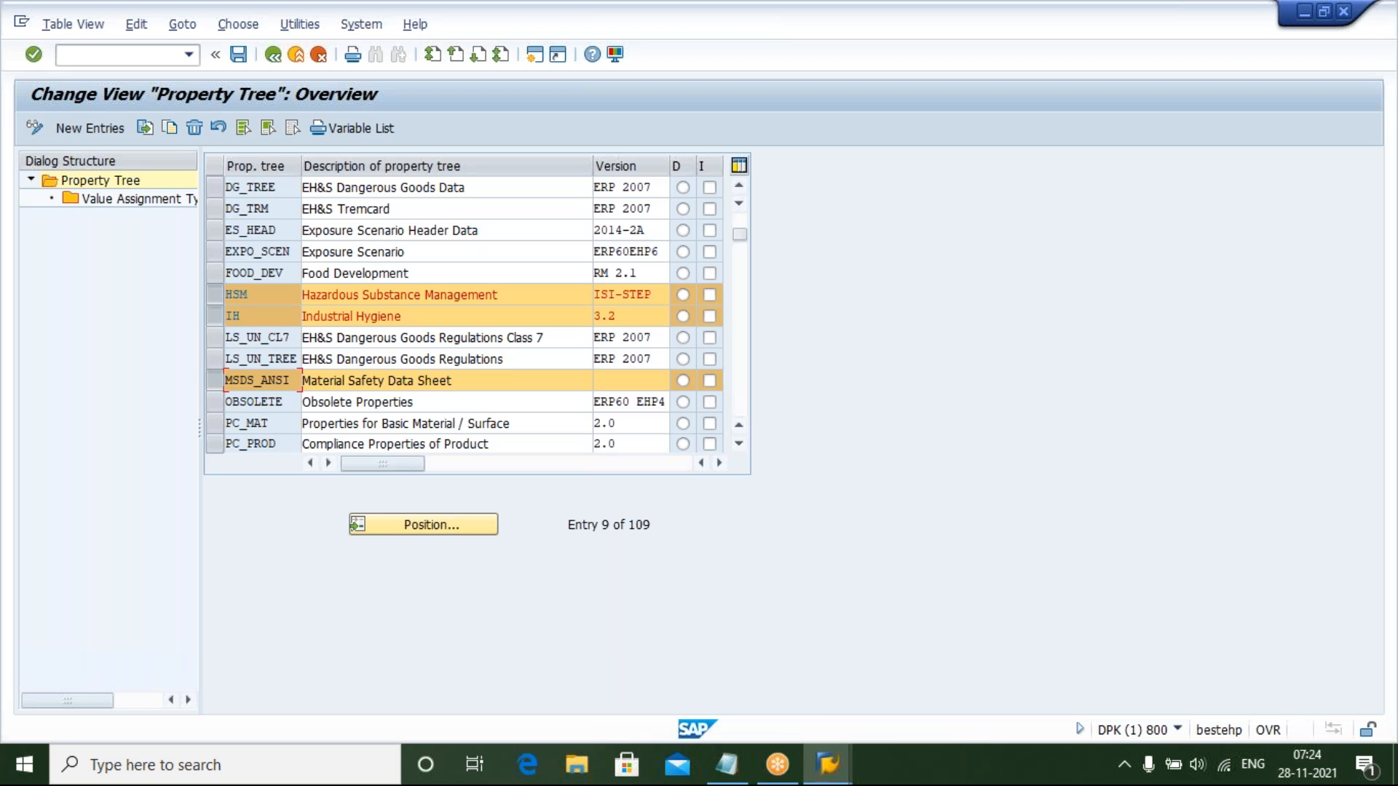
{"action": "left_click", "coordinate": [822, 774]}
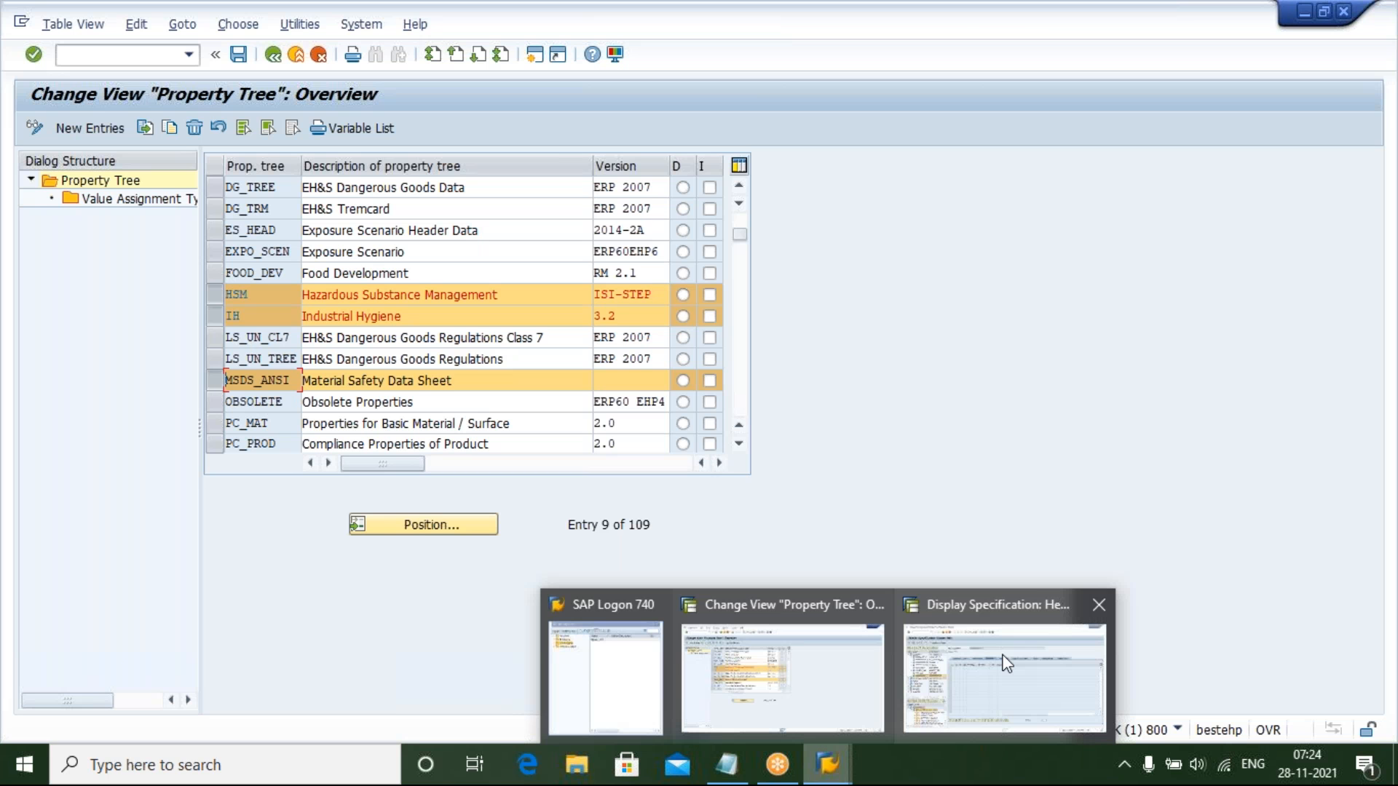
{"action": "left_click", "coordinate": [1006, 663]}
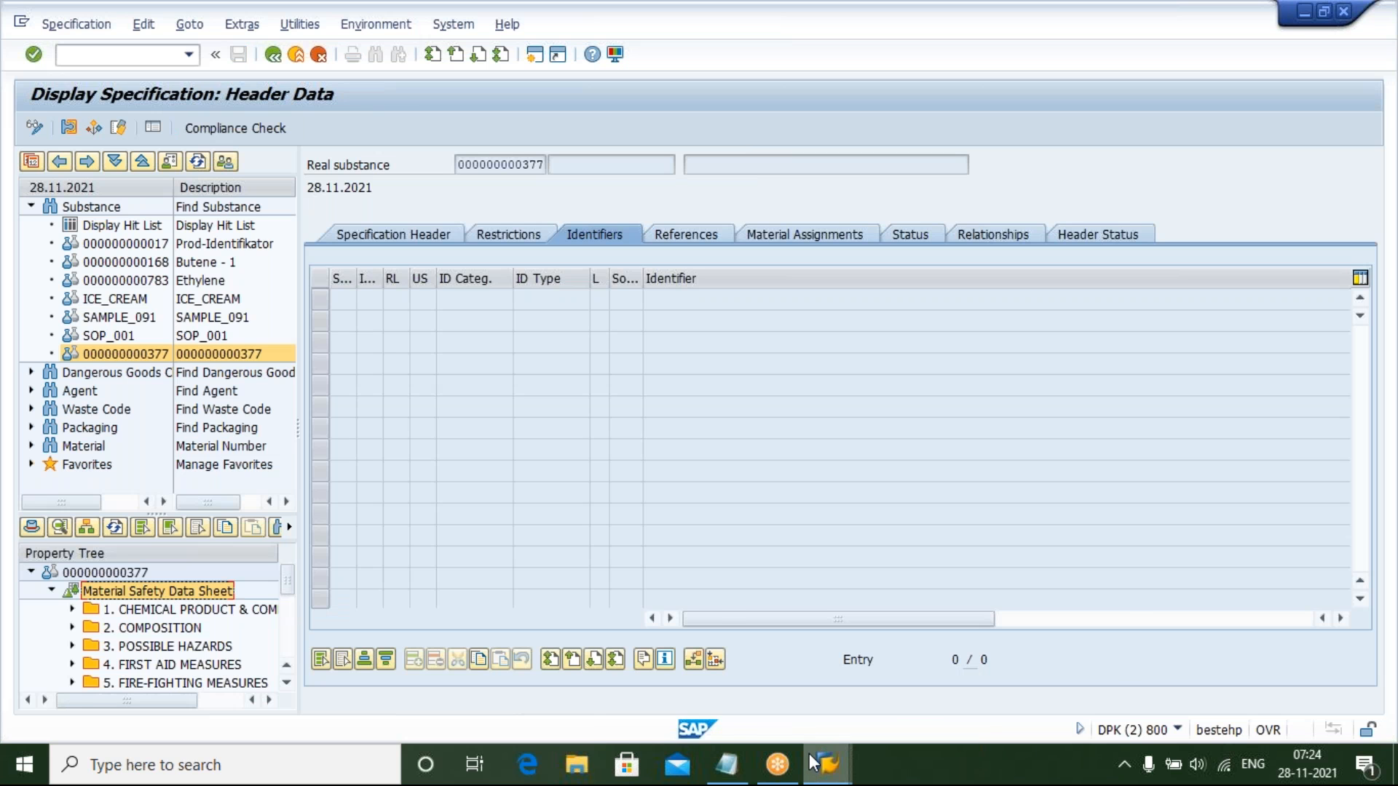
{"action": "mouse_move", "coordinate": [814, 763]}
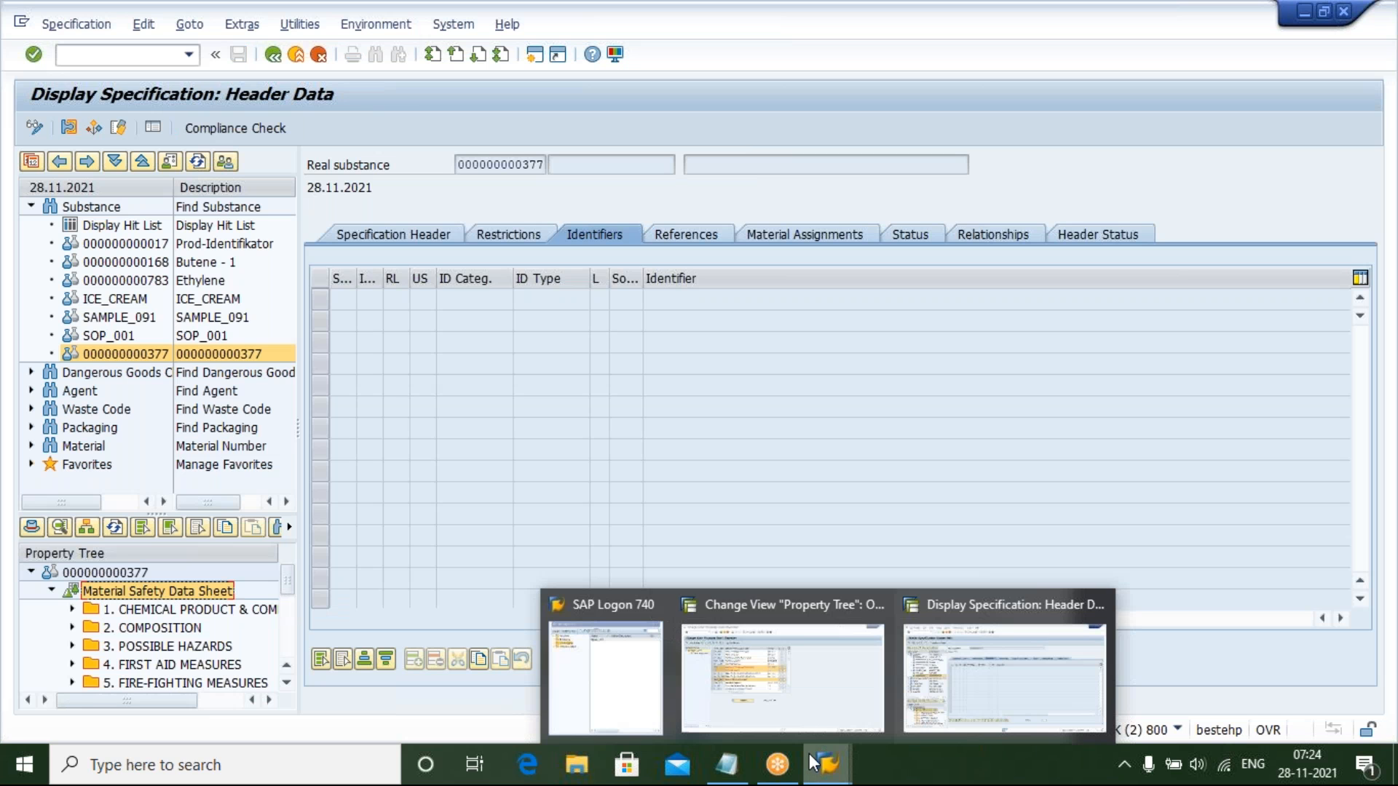
{"action": "left_click", "coordinate": [786, 661]}
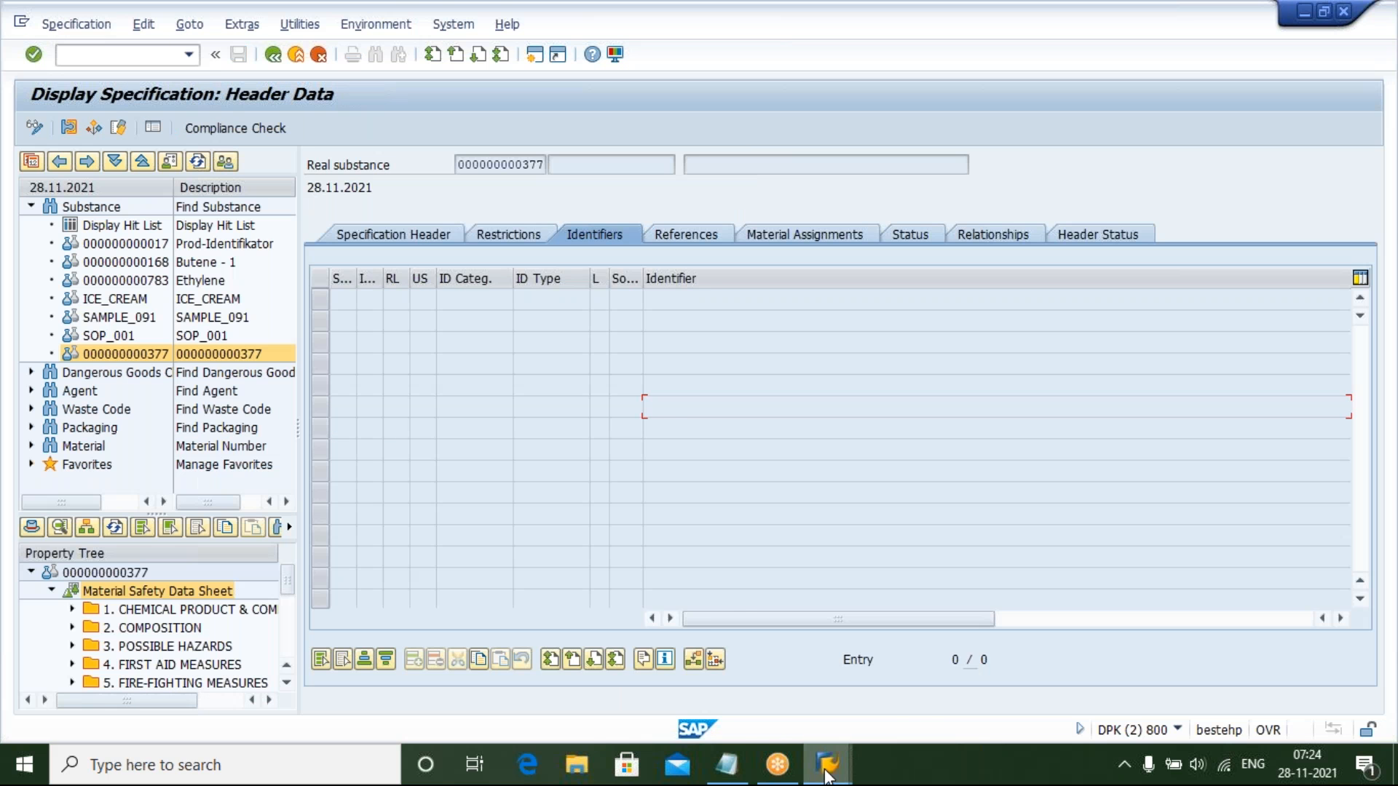
{"action": "left_click", "coordinate": [825, 767]}
{"action": "left_click", "coordinate": [791, 679]}
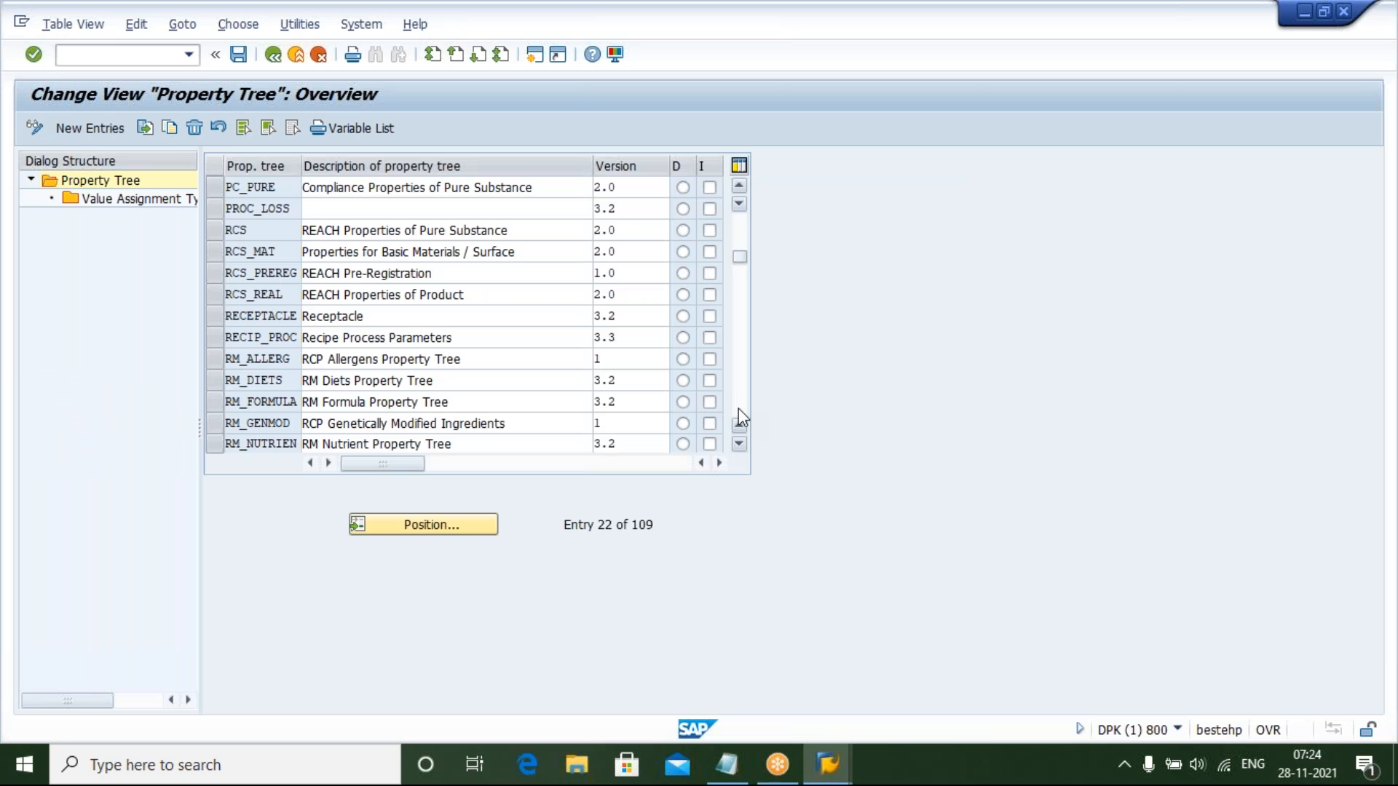
{"action": "left_click", "coordinate": [738, 409]}
{"action": "left_click", "coordinate": [738, 409]}
{"action": "left_click", "coordinate": [738, 409]}
{"action": "left_click", "coordinate": [738, 409]}
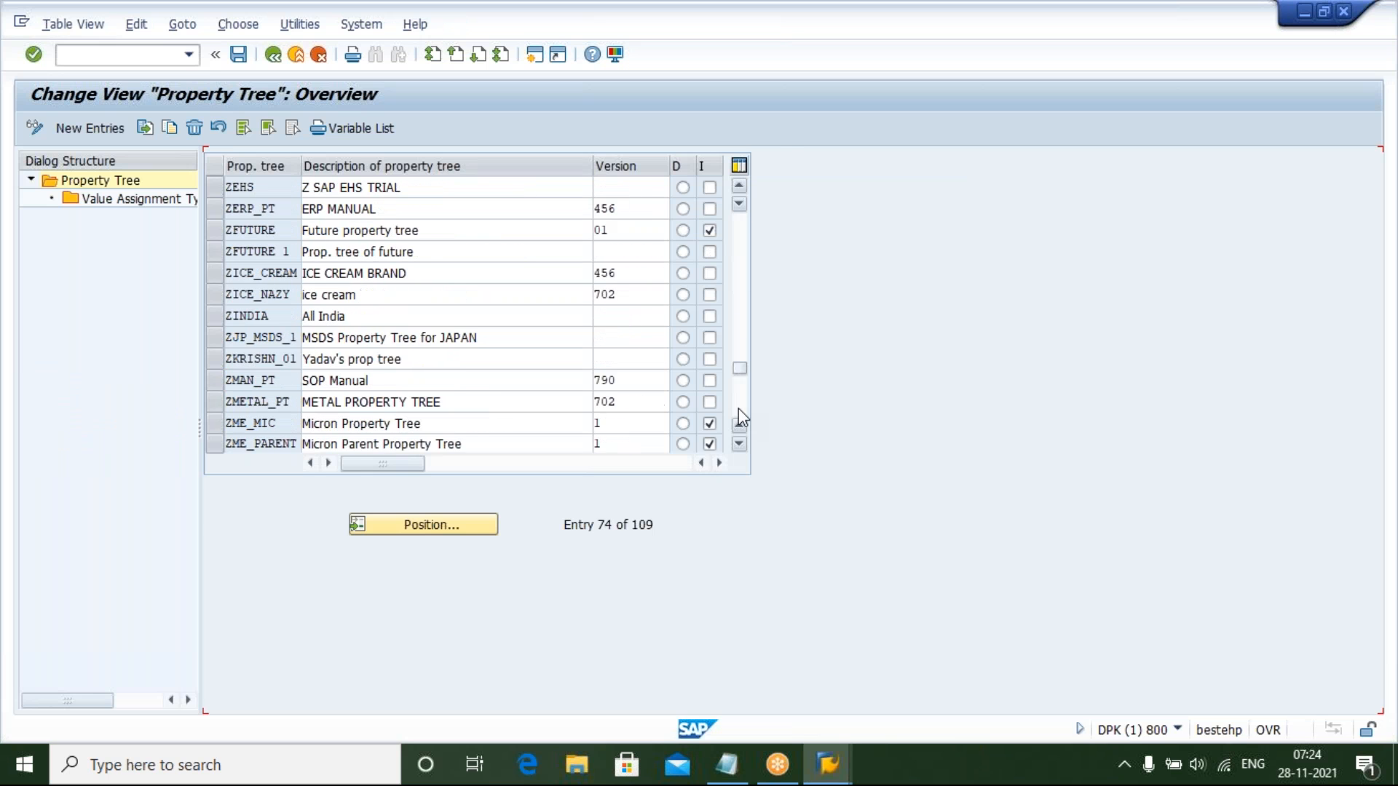
{"action": "left_click", "coordinate": [738, 409]}
{"action": "left_click", "coordinate": [738, 409]}
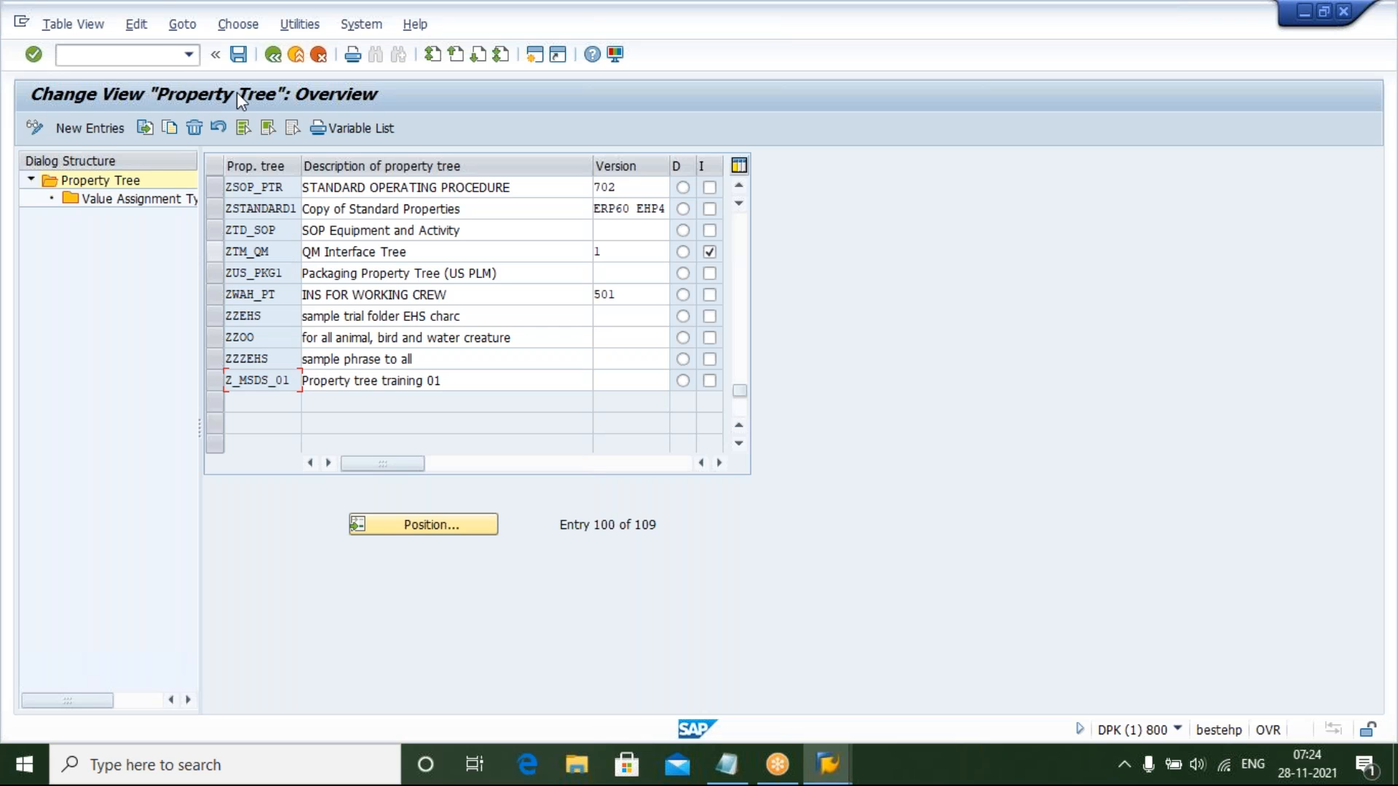
Add a new property tree entry with the key YHAZ_MEAS
{"action": "left_click", "coordinate": [85, 128]}
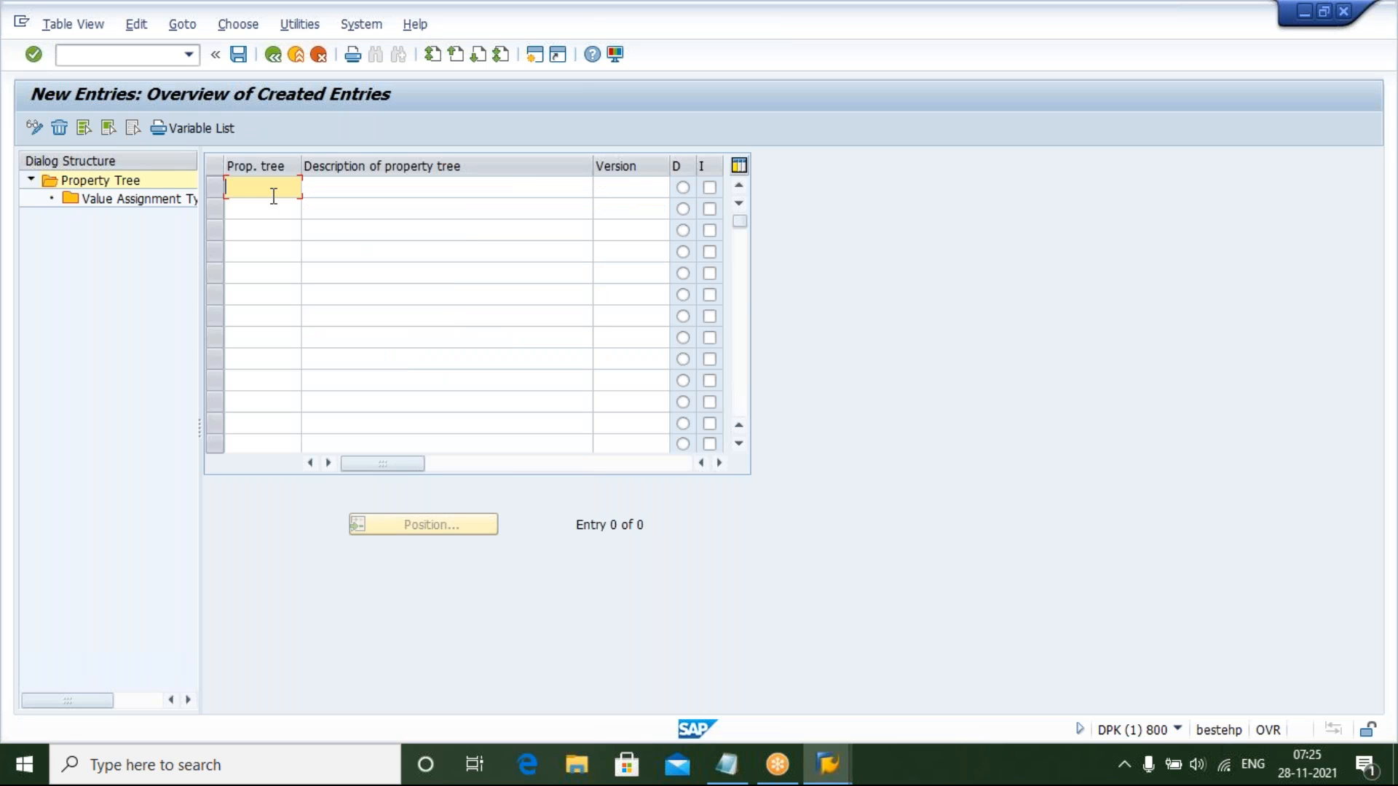
{"action": "type", "text": "YHAZ_MEASU"}
{"action": "key", "text": "BackSpace"}
{"action": "left_click", "coordinate": [348, 183]}
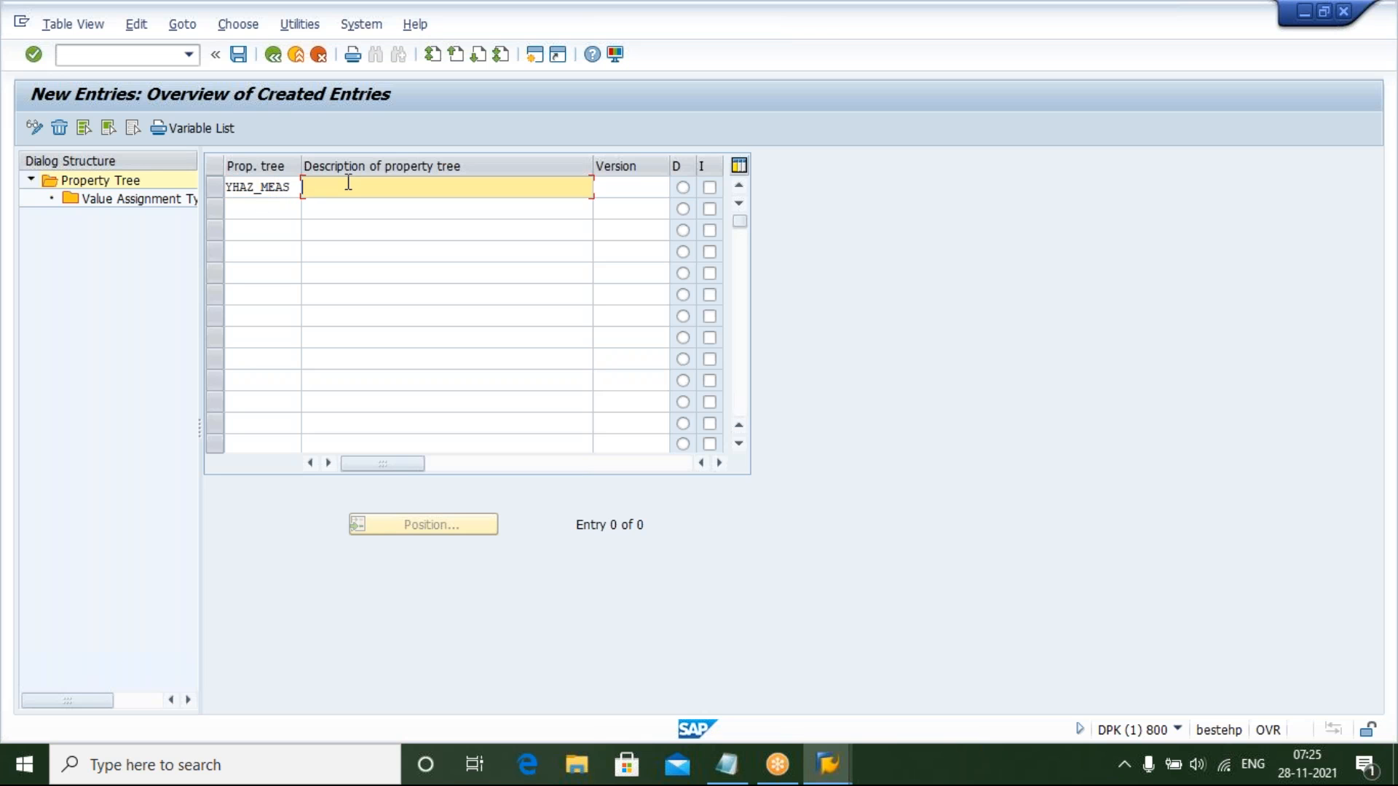
Set the new property tree's description to HAZARD CONTROL MEASURES
{"action": "type", "text": "HAZARD "}
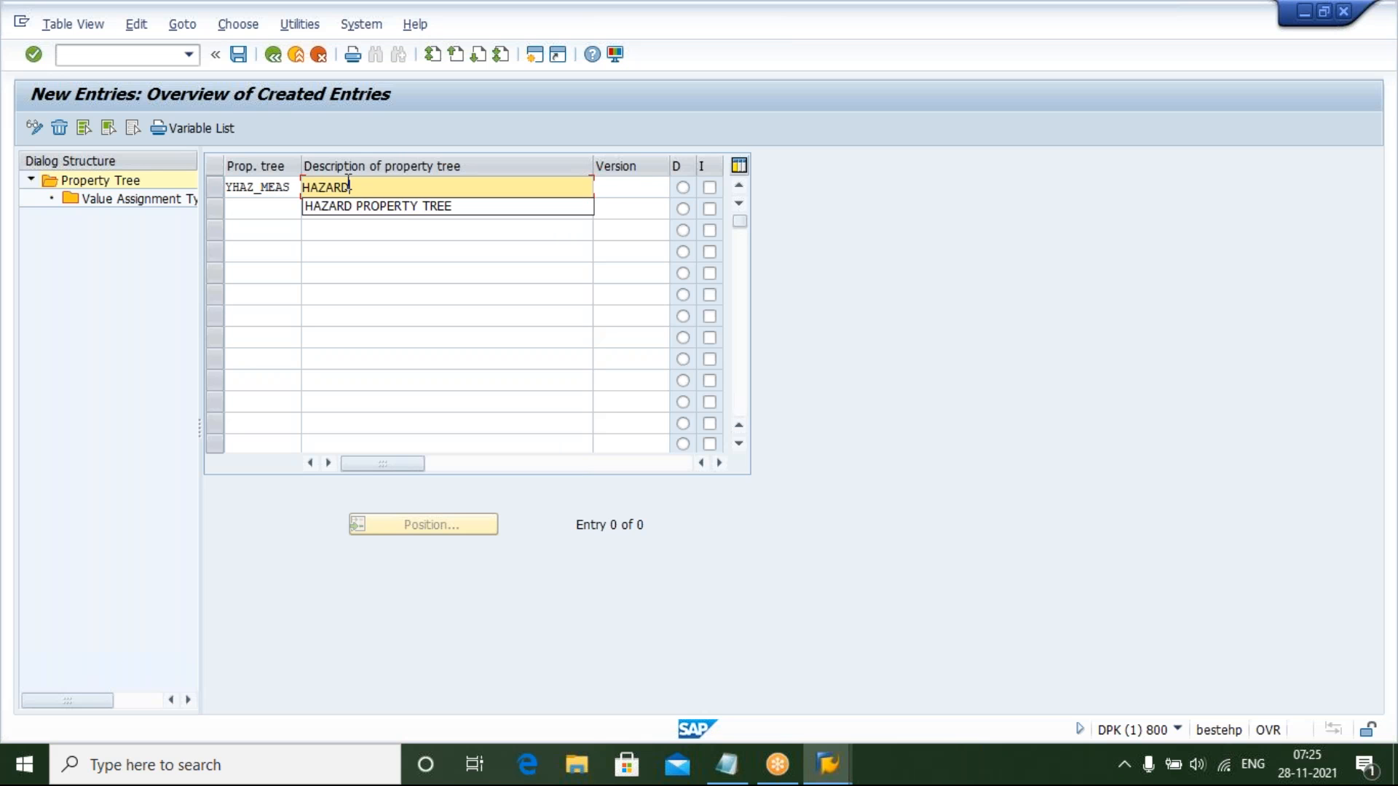
{"action": "type", "text": "CO"}
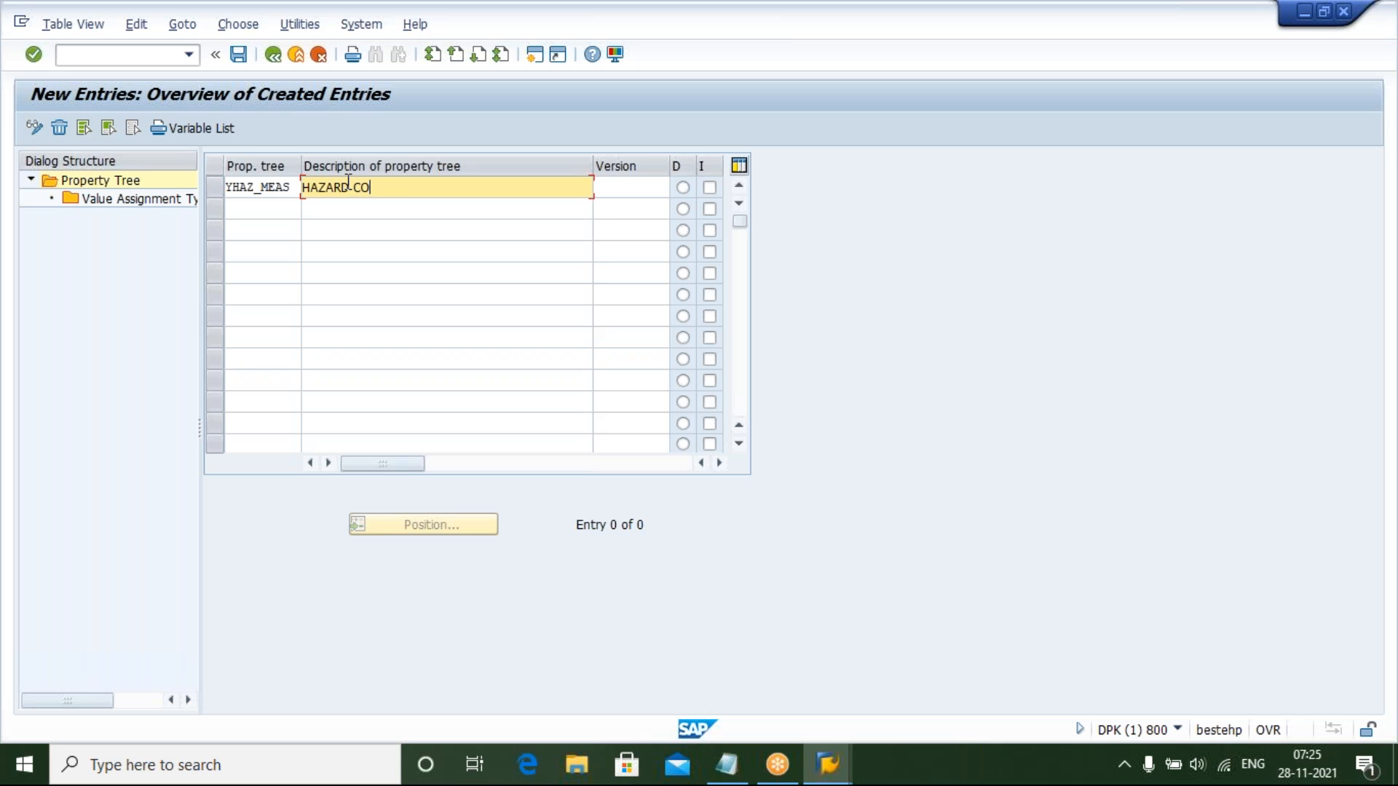
{"action": "type", "text": "NTROL MEASURES"}
{"action": "left_click", "coordinate": [617, 187]}
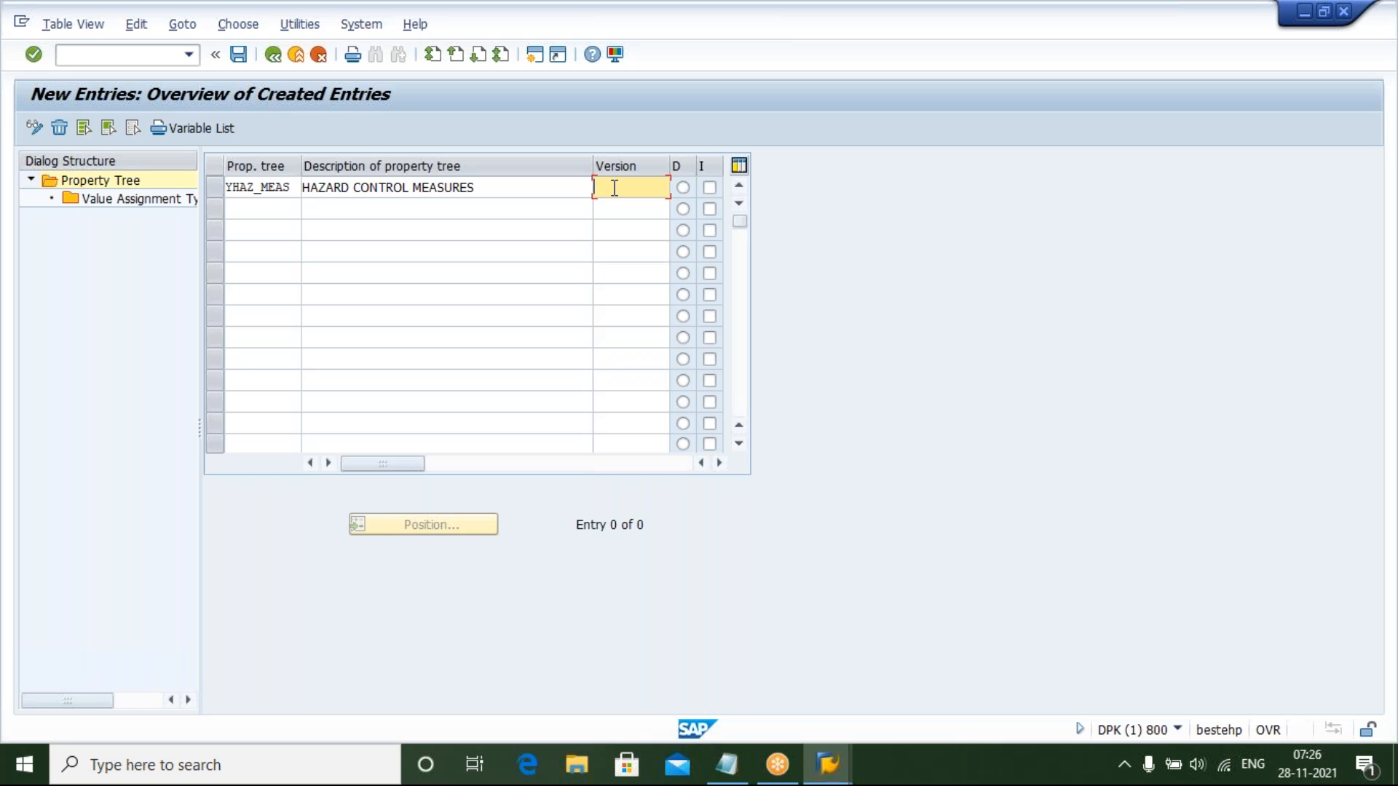
Set the new property tree's version to 702
{"action": "type", "text": "702"}
{"action": "left_click", "coordinate": [260, 208]}
{"action": "left_click", "coordinate": [260, 231]}
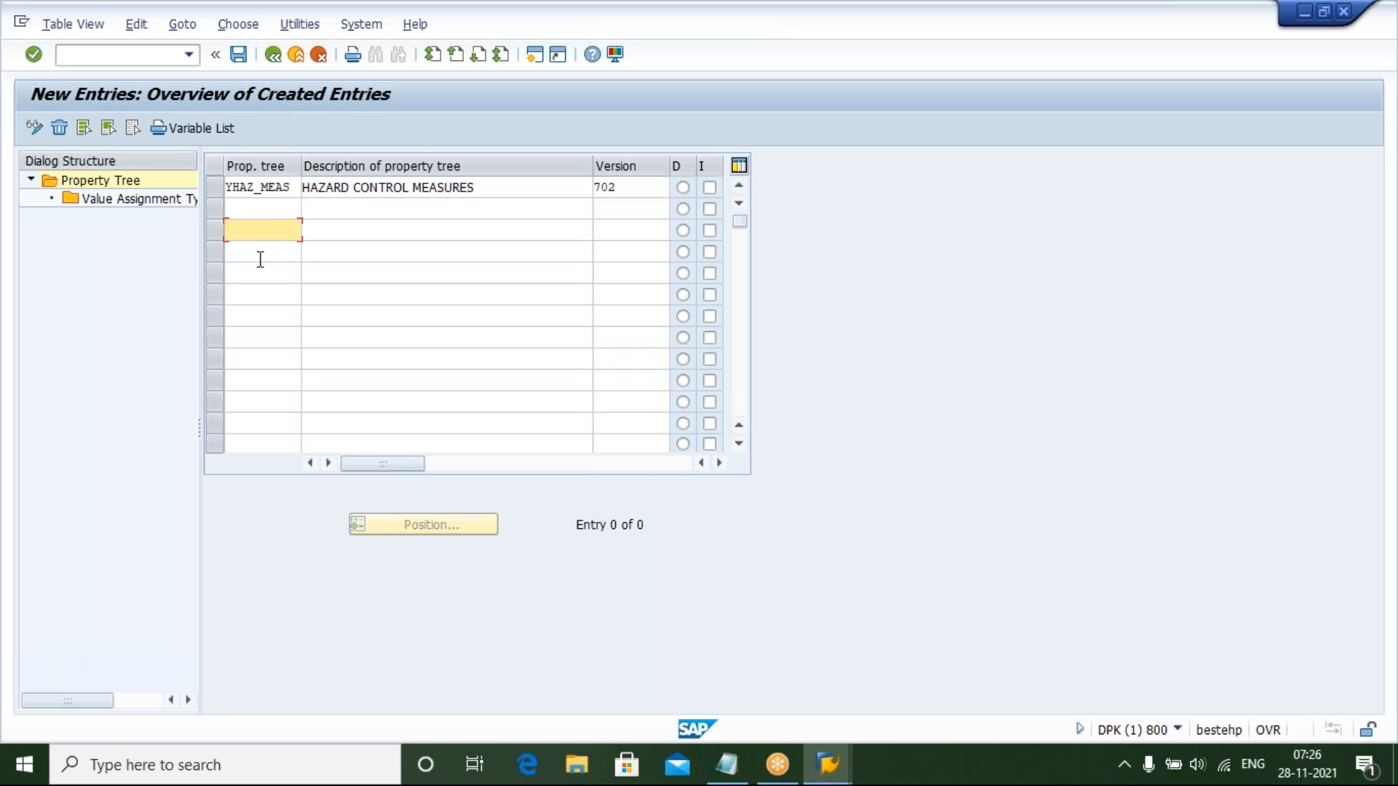
{"action": "left_click", "coordinate": [259, 256]}
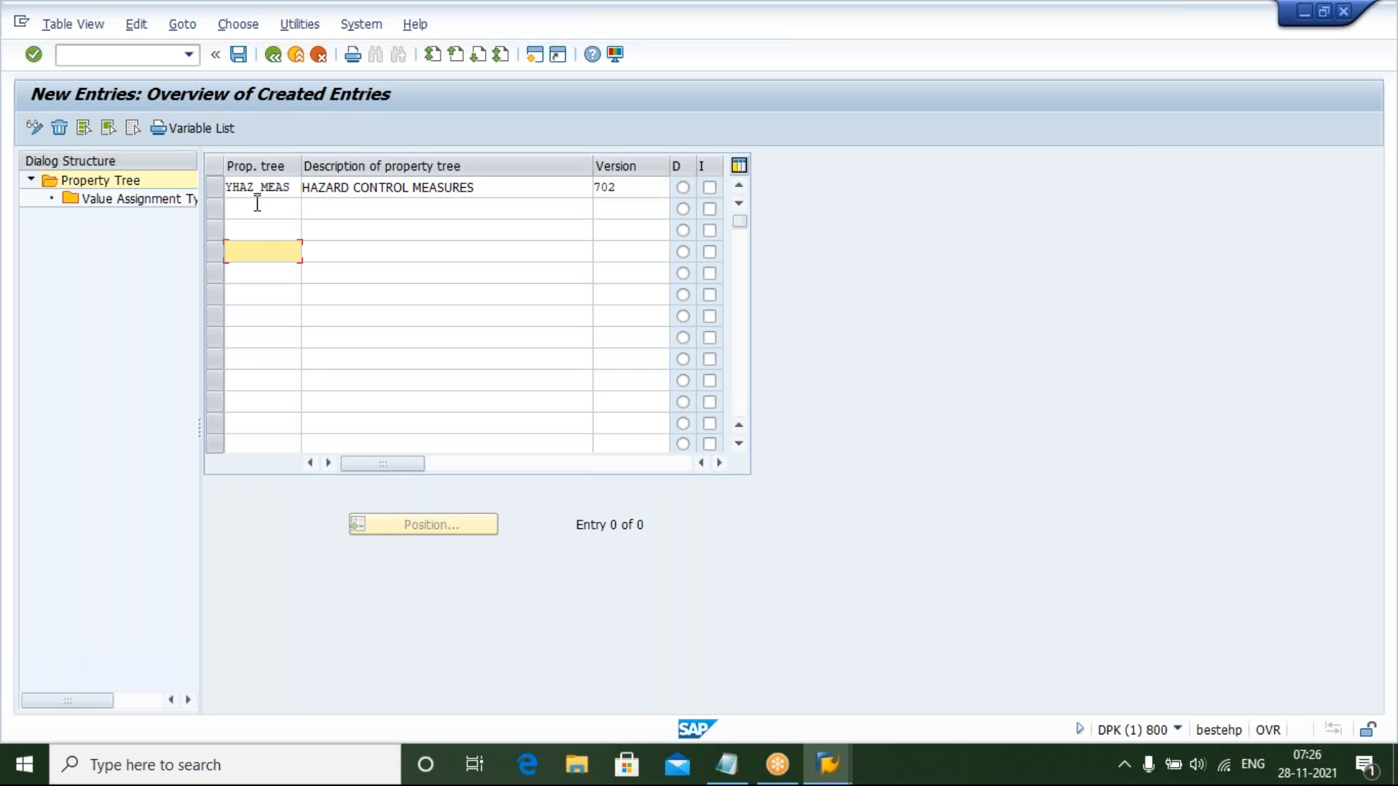
{"action": "left_click", "coordinate": [257, 207]}
{"action": "left_click", "coordinate": [257, 230]}
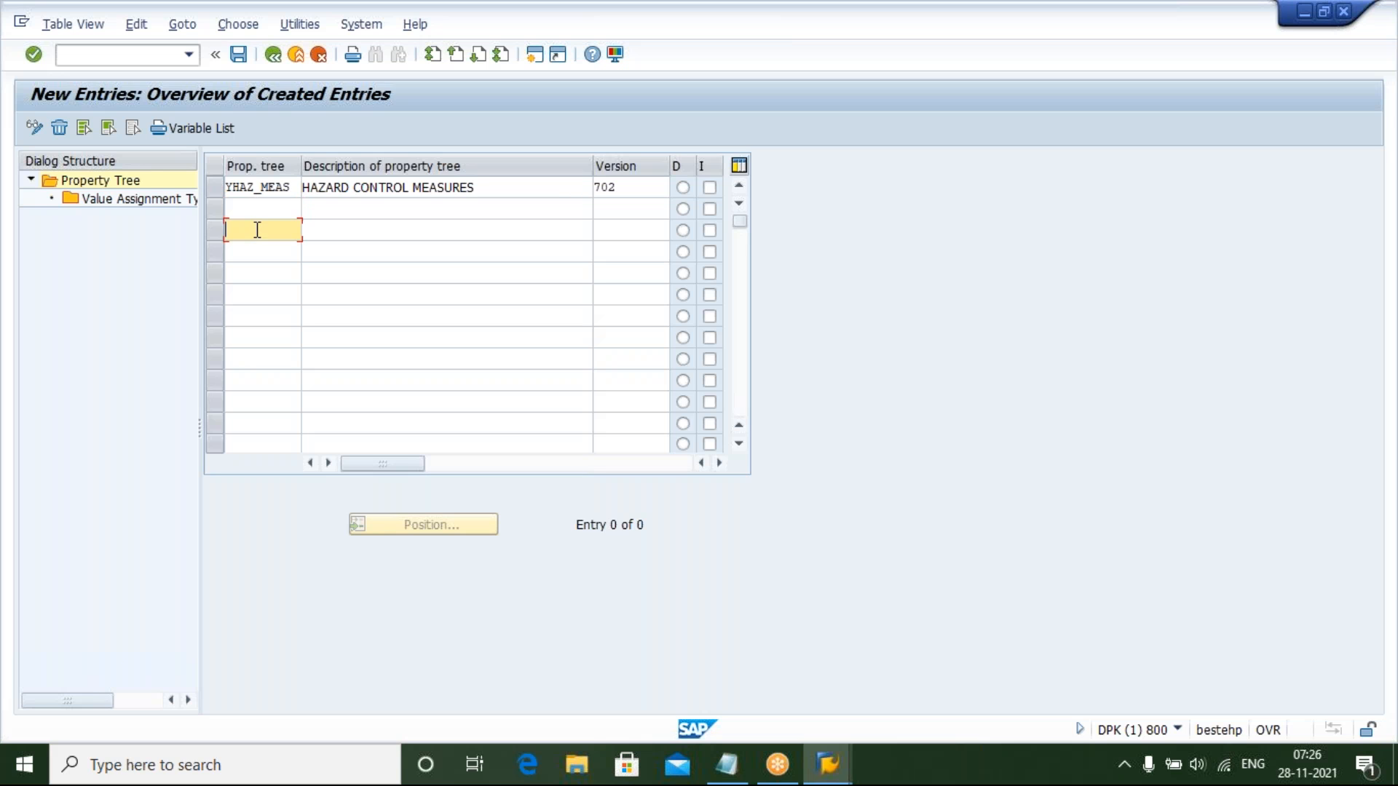
{"action": "left_click", "coordinate": [256, 259]}
{"action": "left_click", "coordinate": [259, 313]}
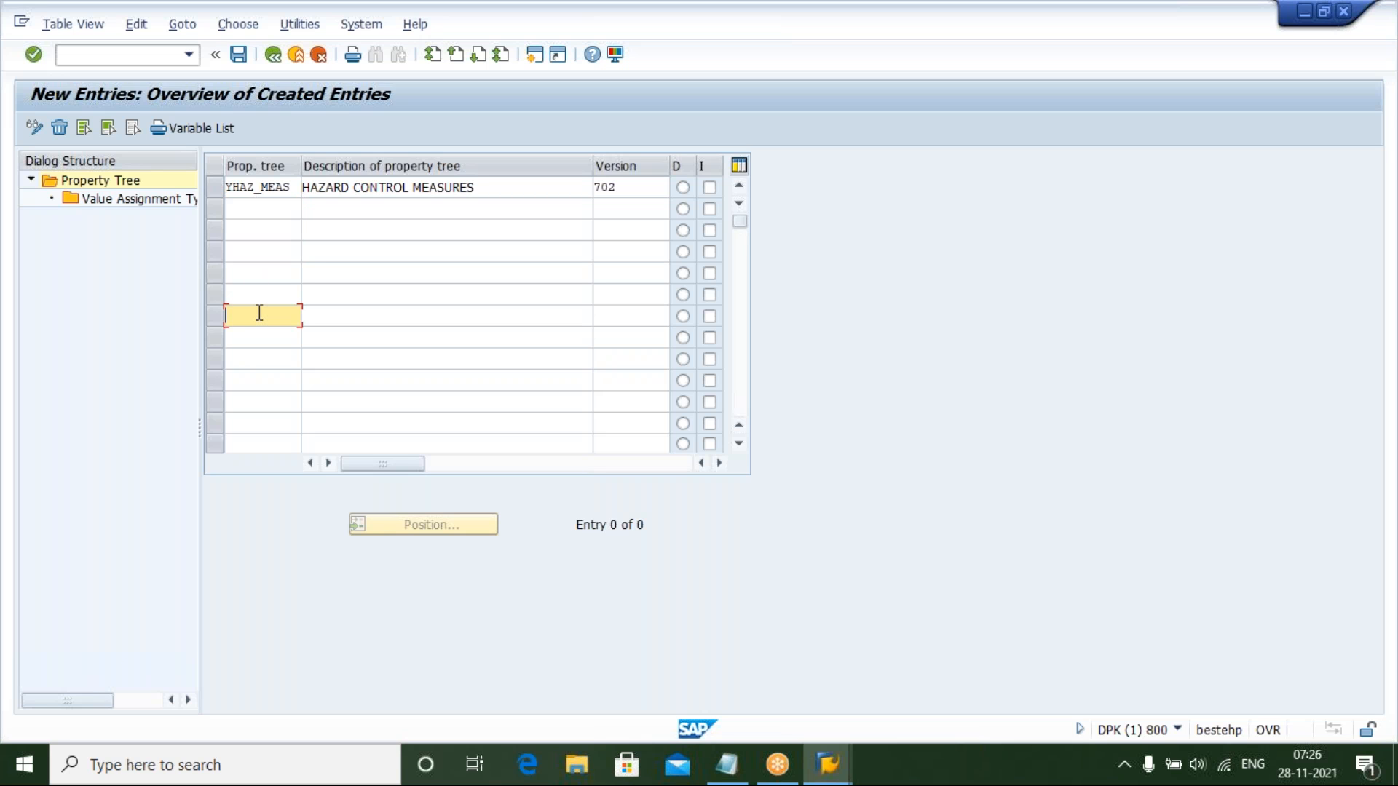
{"action": "left_click", "coordinate": [259, 355]}
{"action": "left_click", "coordinate": [261, 407]}
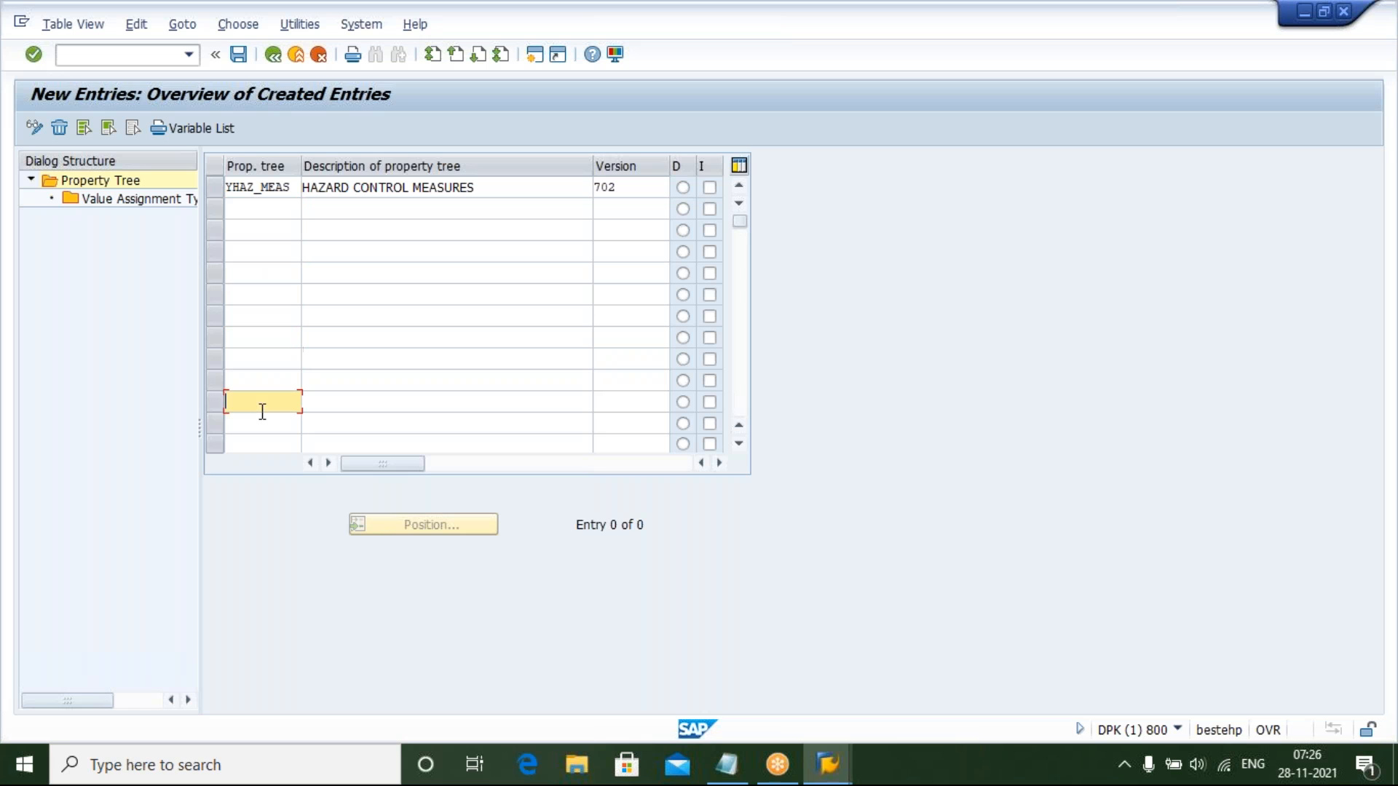
{"action": "left_click", "coordinate": [263, 428]}
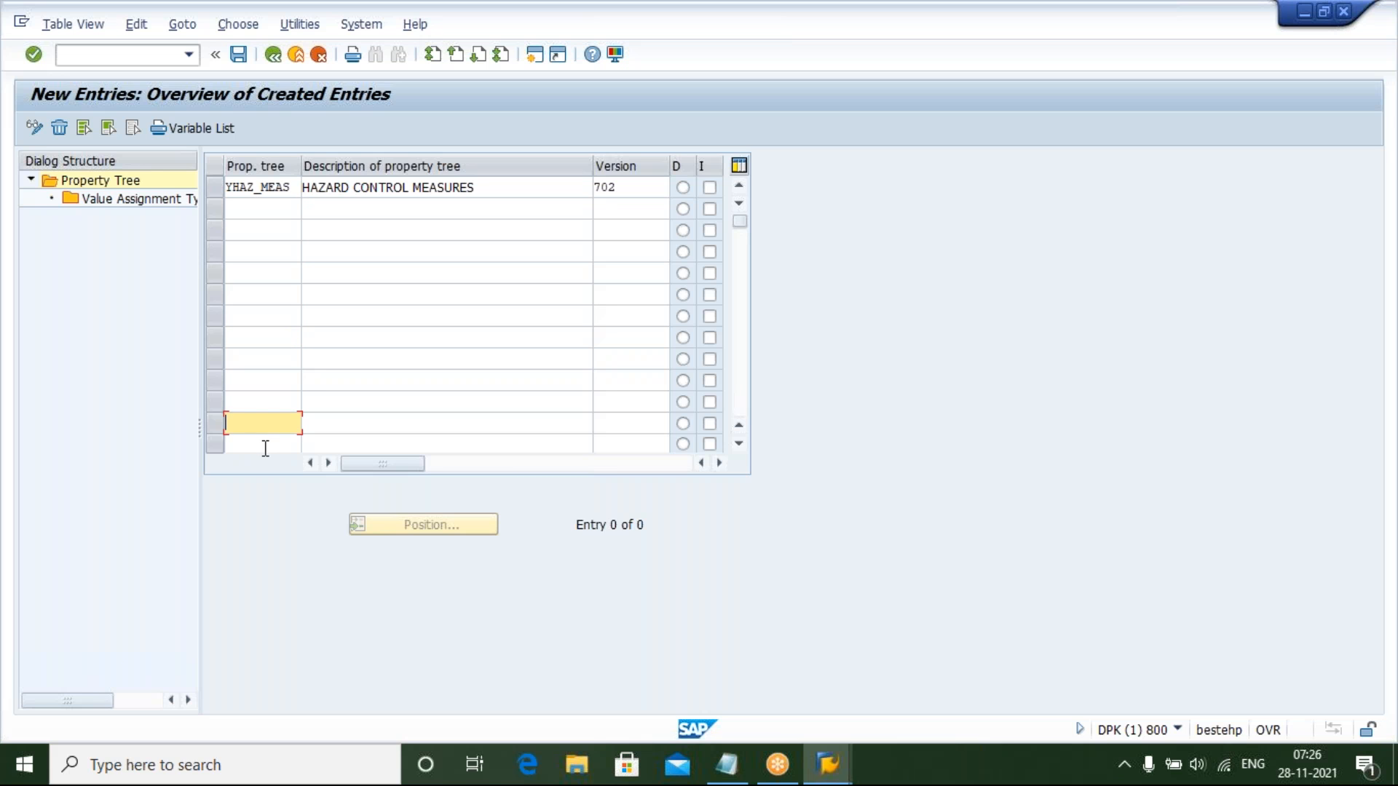
{"action": "left_click", "coordinate": [265, 446]}
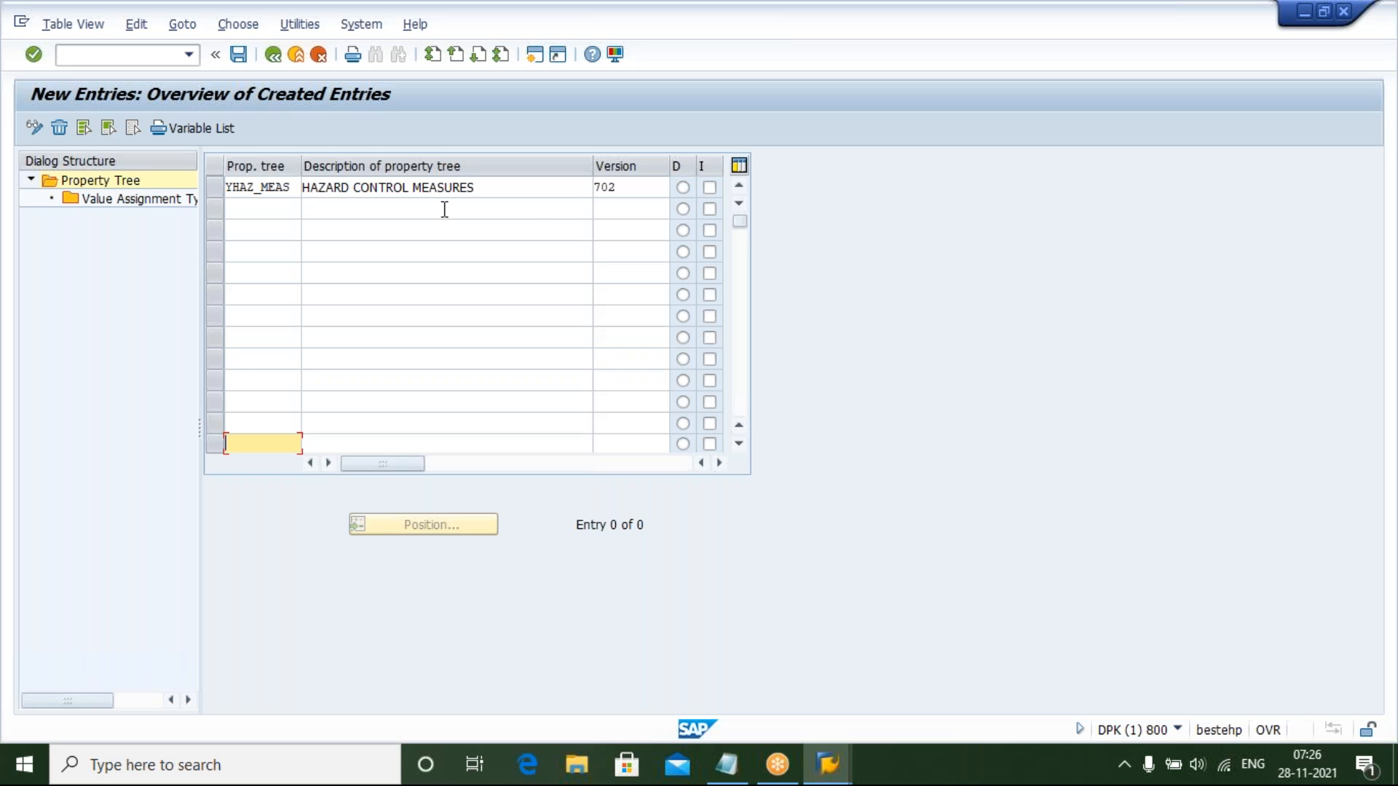
Mark the D option for YHAZ_MEAS, select its row and open its value assignment type assignments
{"action": "left_click", "coordinate": [683, 189]}
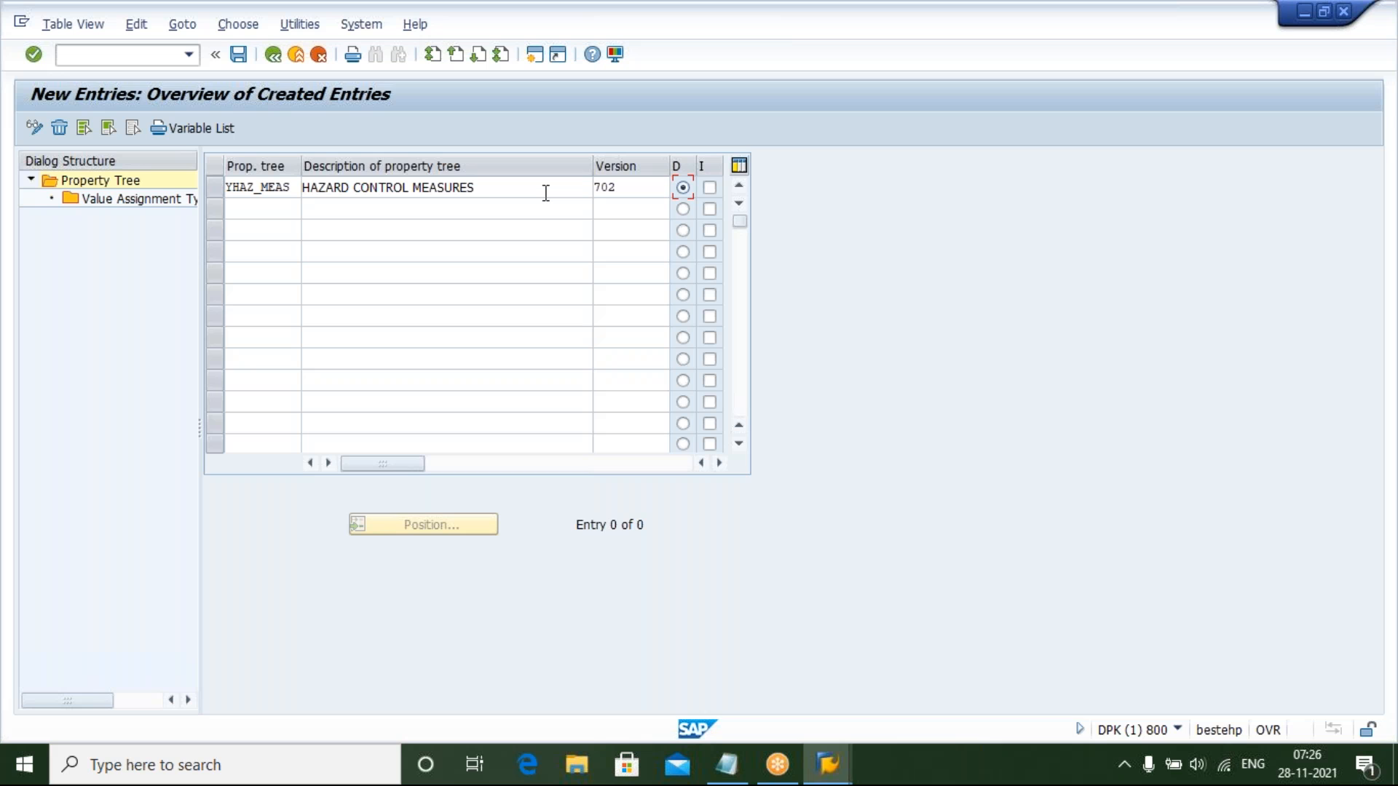
{"action": "left_click", "coordinate": [213, 187]}
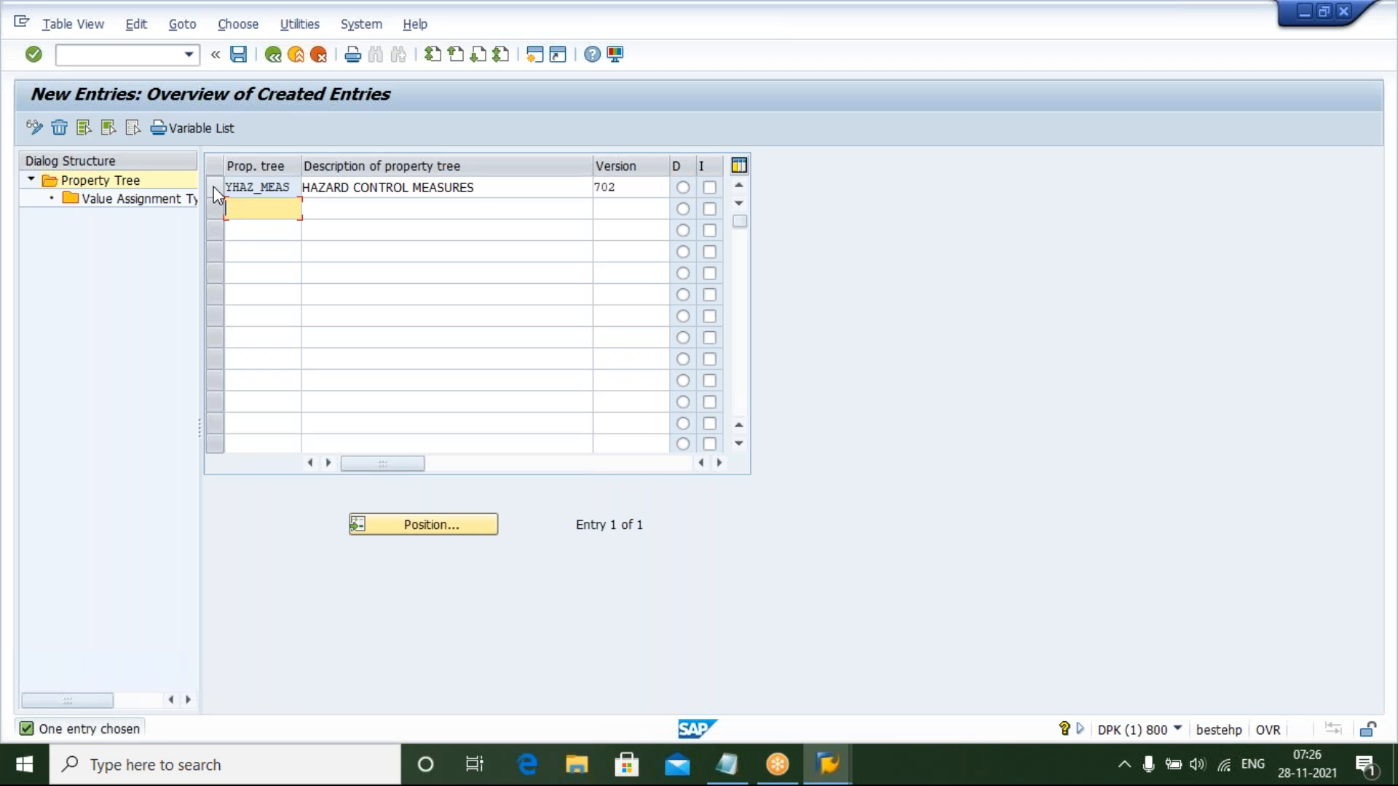
{"action": "left_click", "coordinate": [212, 187]}
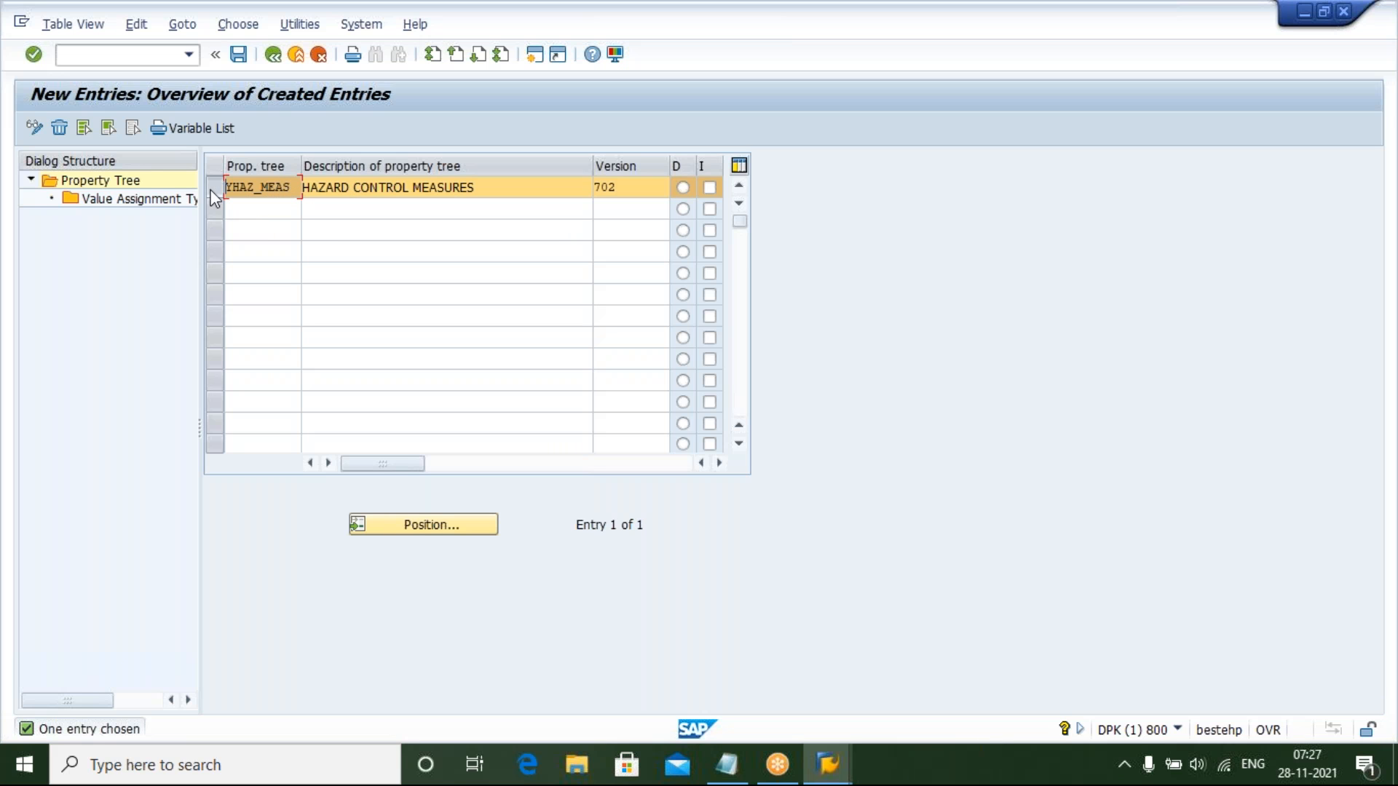
{"action": "double_click", "coordinate": [129, 200]}
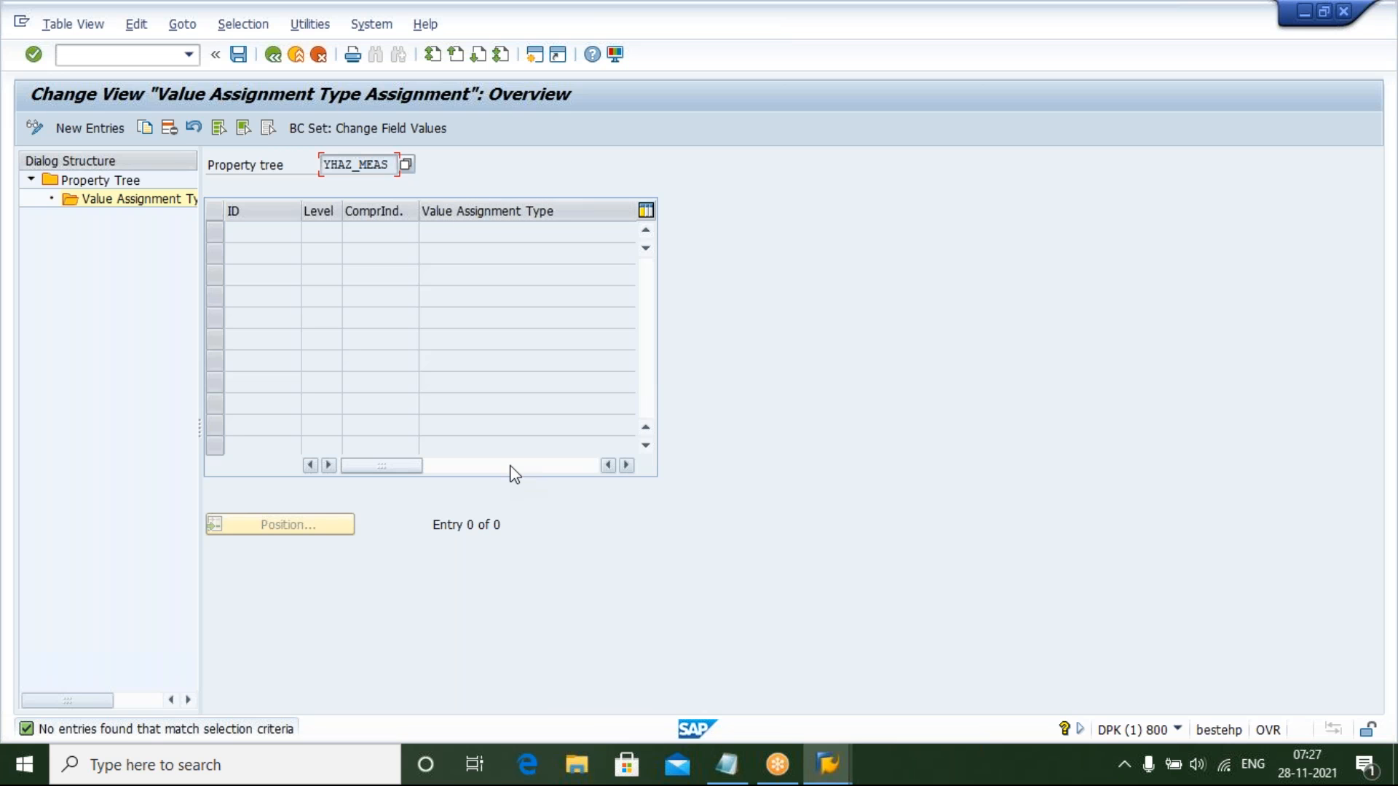
Add a new value assignment type assignment with ID 1 and level 1
{"action": "left_click", "coordinate": [77, 128]}
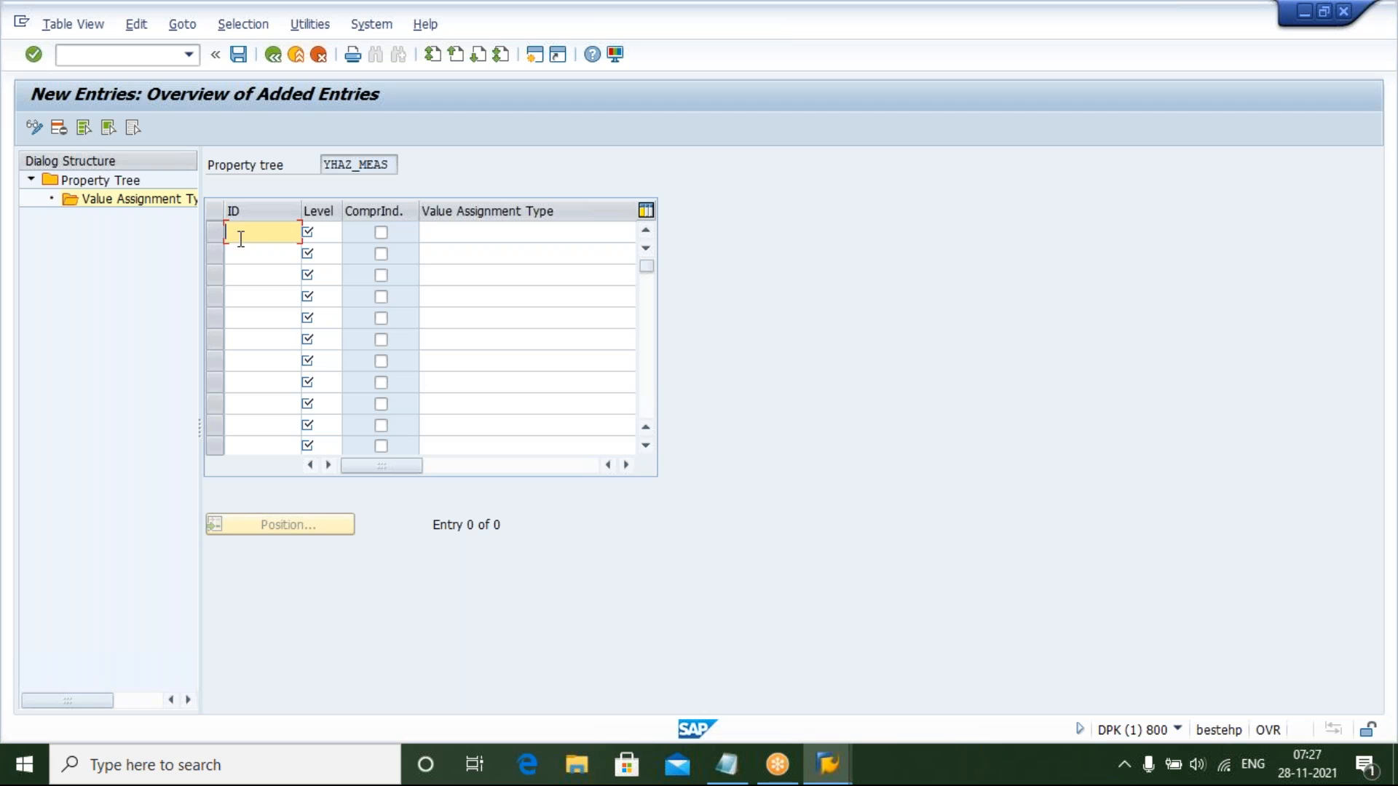
{"action": "left_click", "coordinate": [464, 233]}
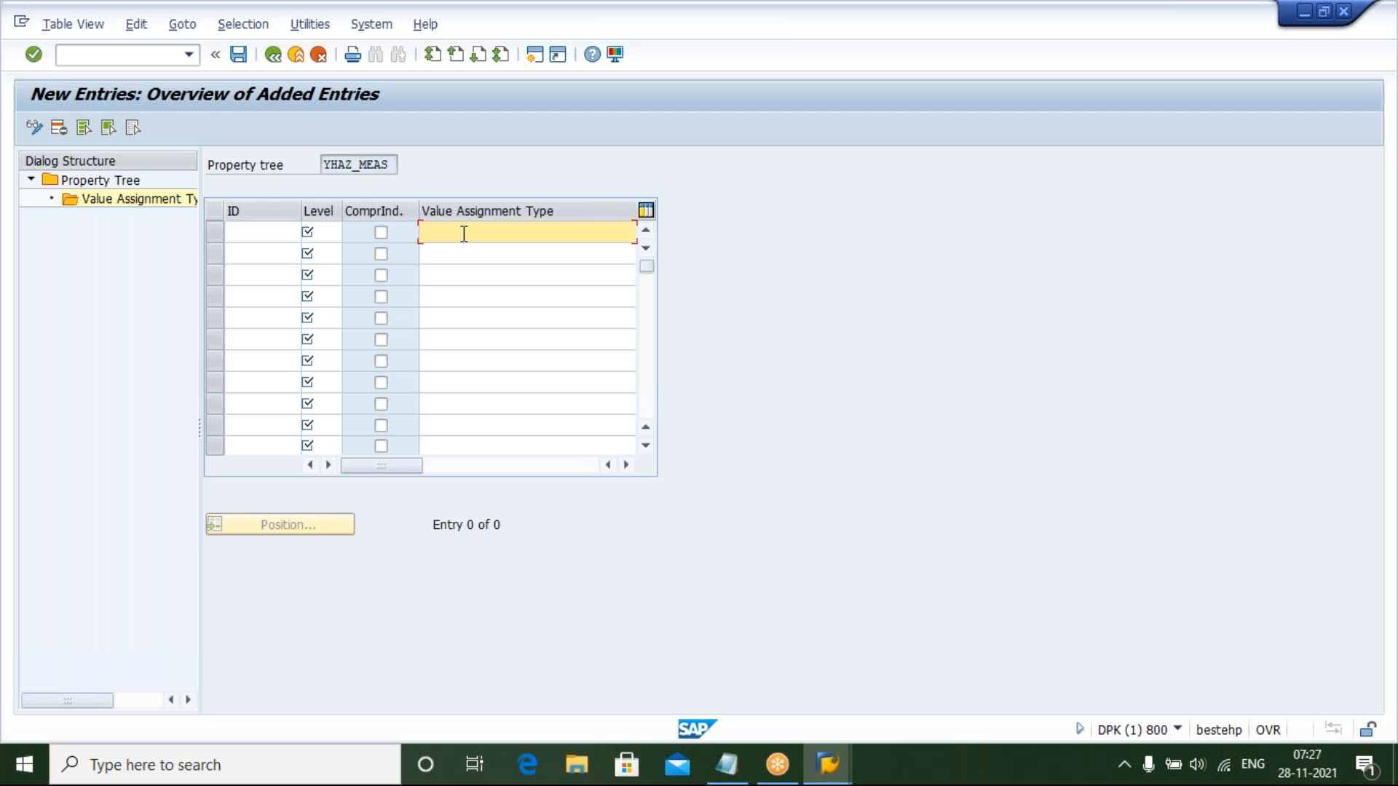
{"action": "left_click", "coordinate": [255, 239]}
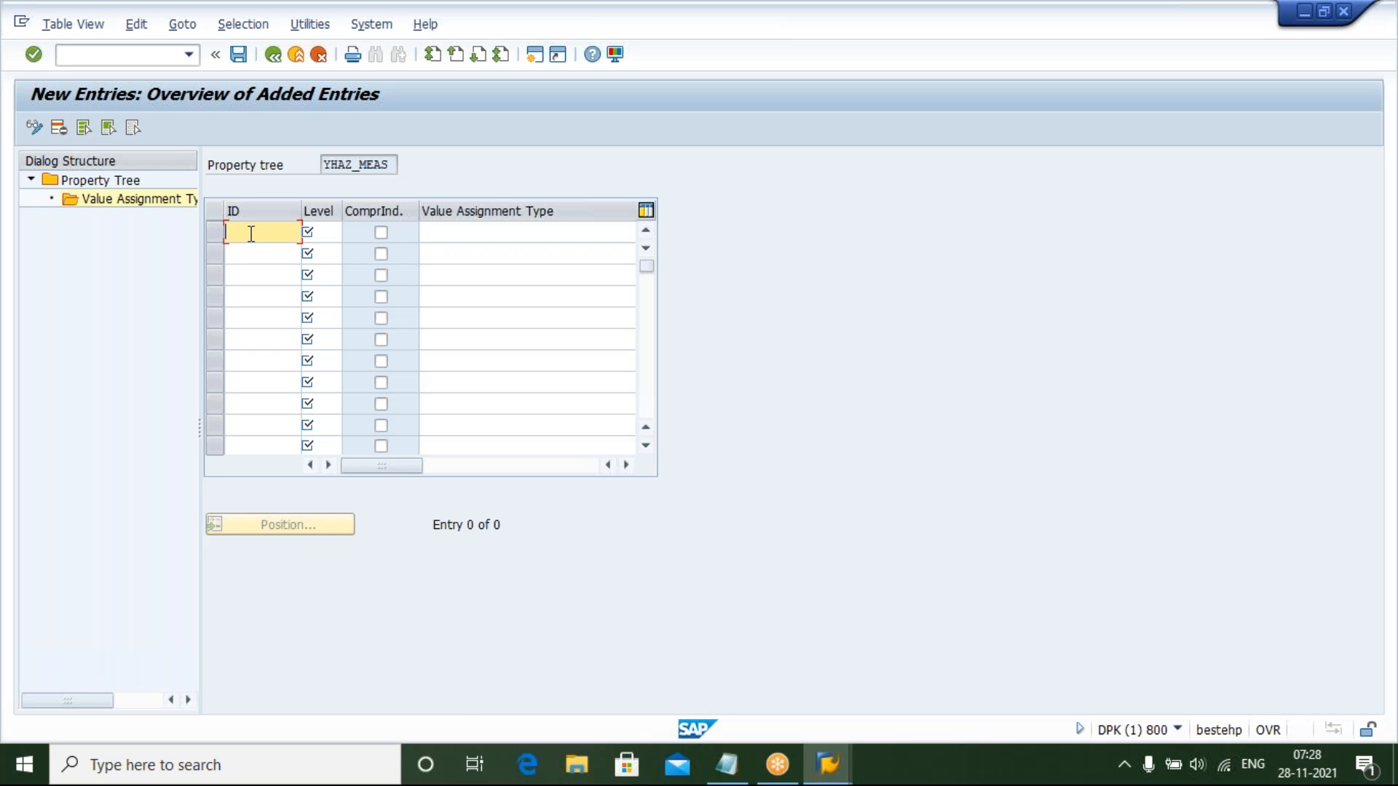
{"action": "type", "text": "1"}
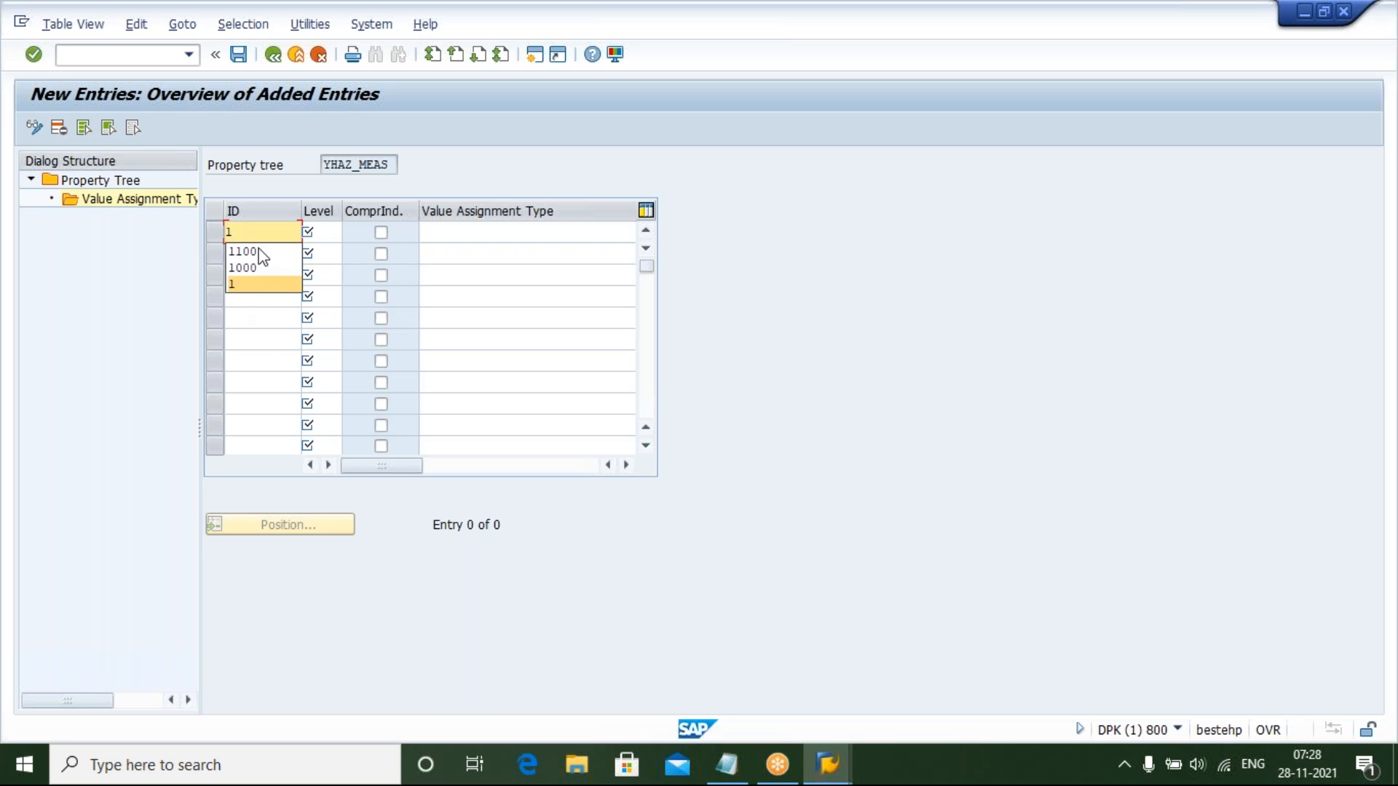
{"action": "left_click", "coordinate": [238, 284]}
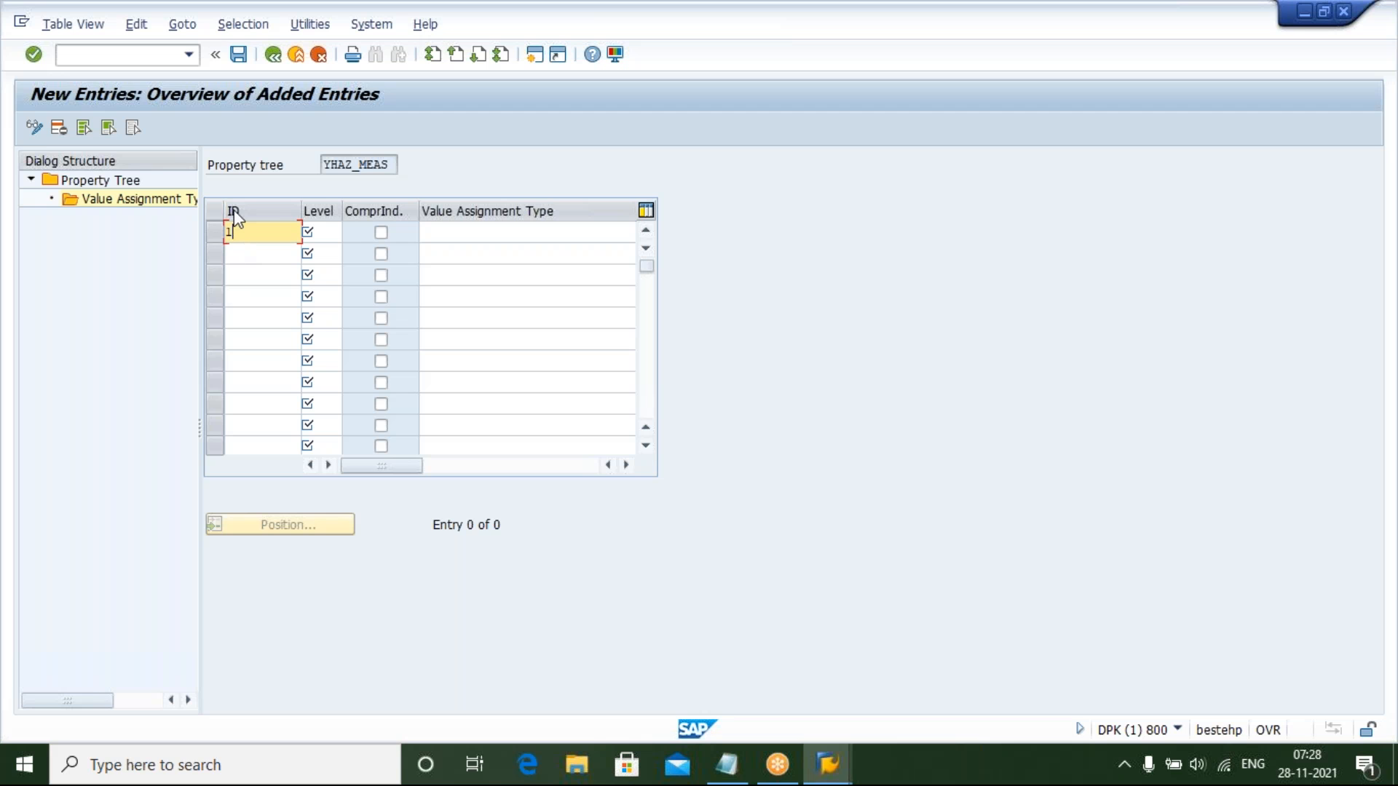
{"action": "left_click", "coordinate": [332, 231]}
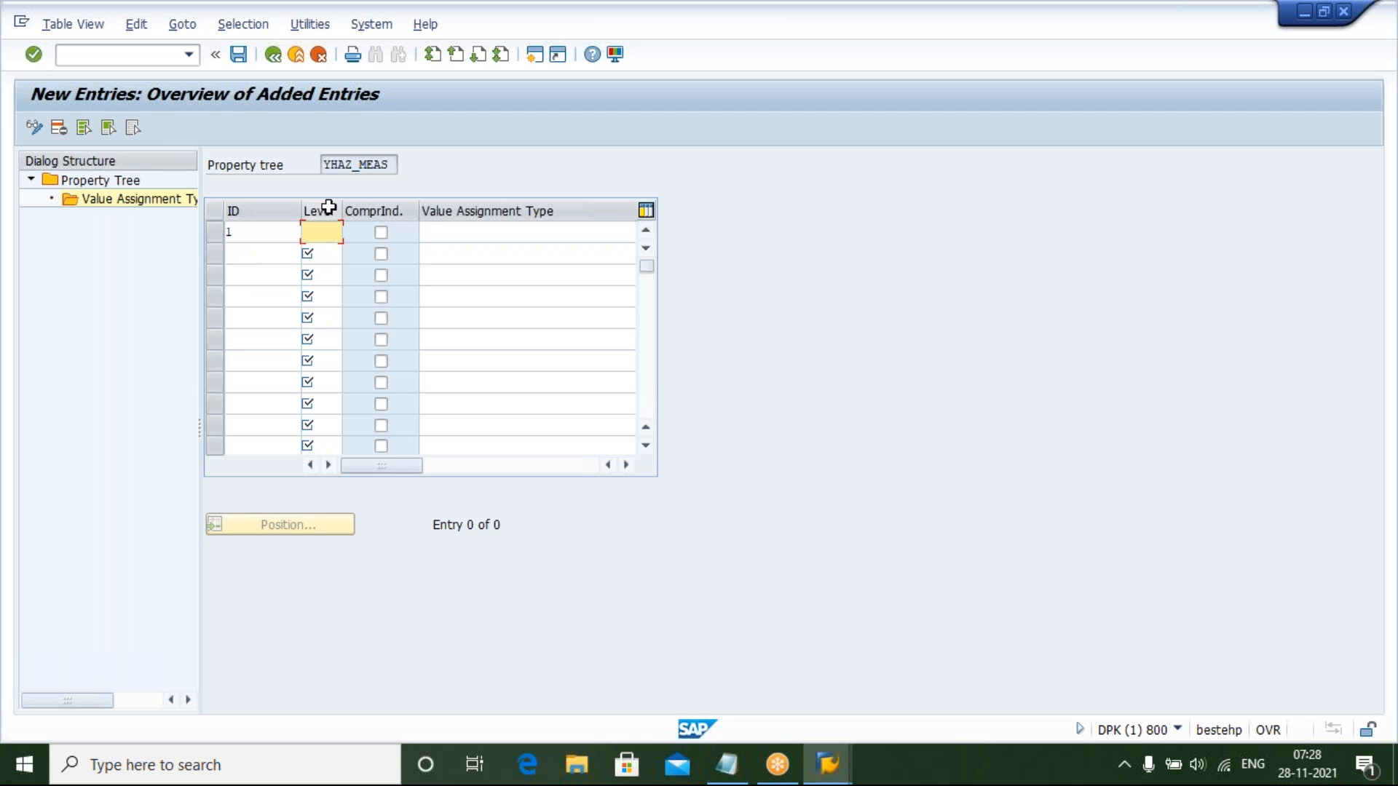
{"action": "type", "text": "1"}
Switch to the specification window and browse the Material Safety Data Sheet property tree's folders for reference
{"action": "mouse_move", "coordinate": [827, 764]}
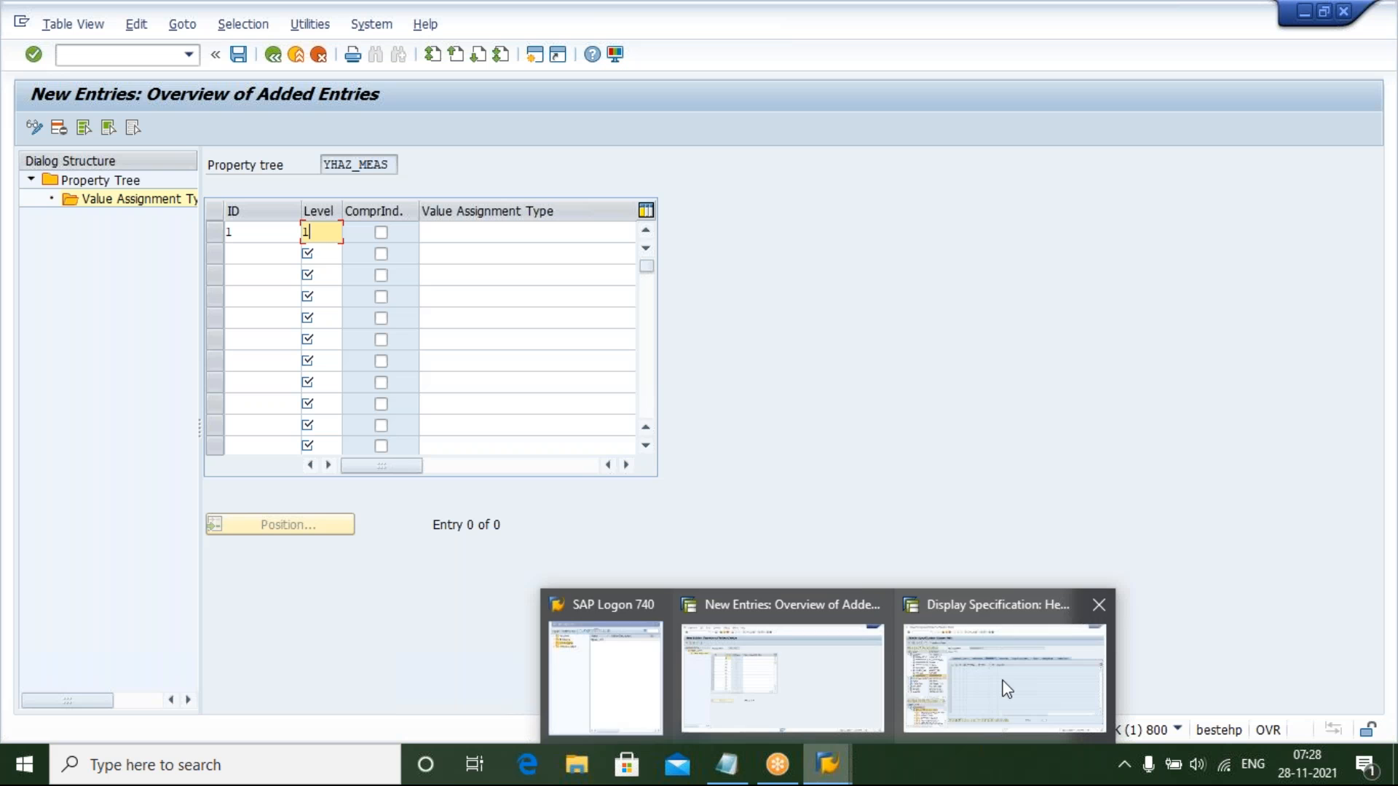
{"action": "left_click", "coordinate": [1006, 689]}
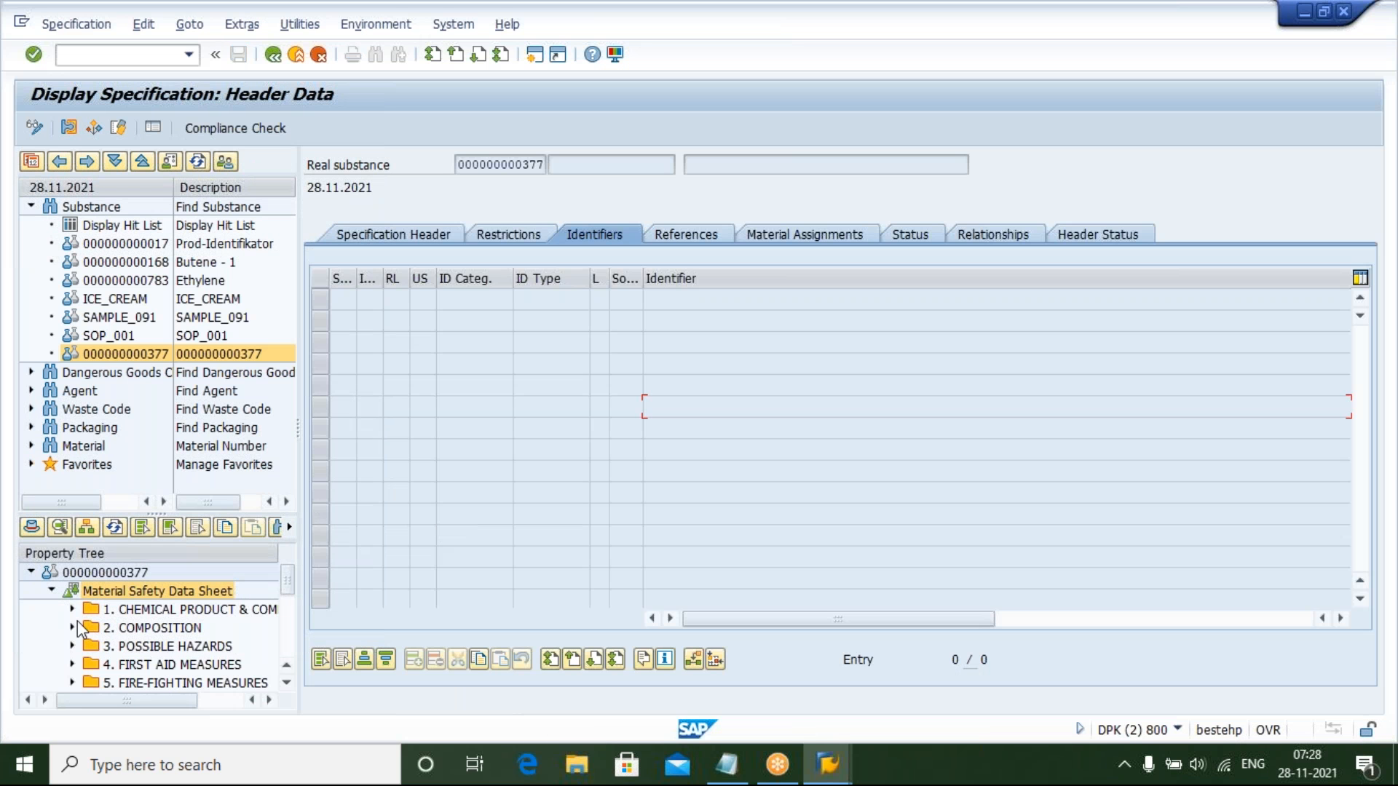
{"action": "left_click", "coordinate": [287, 684]}
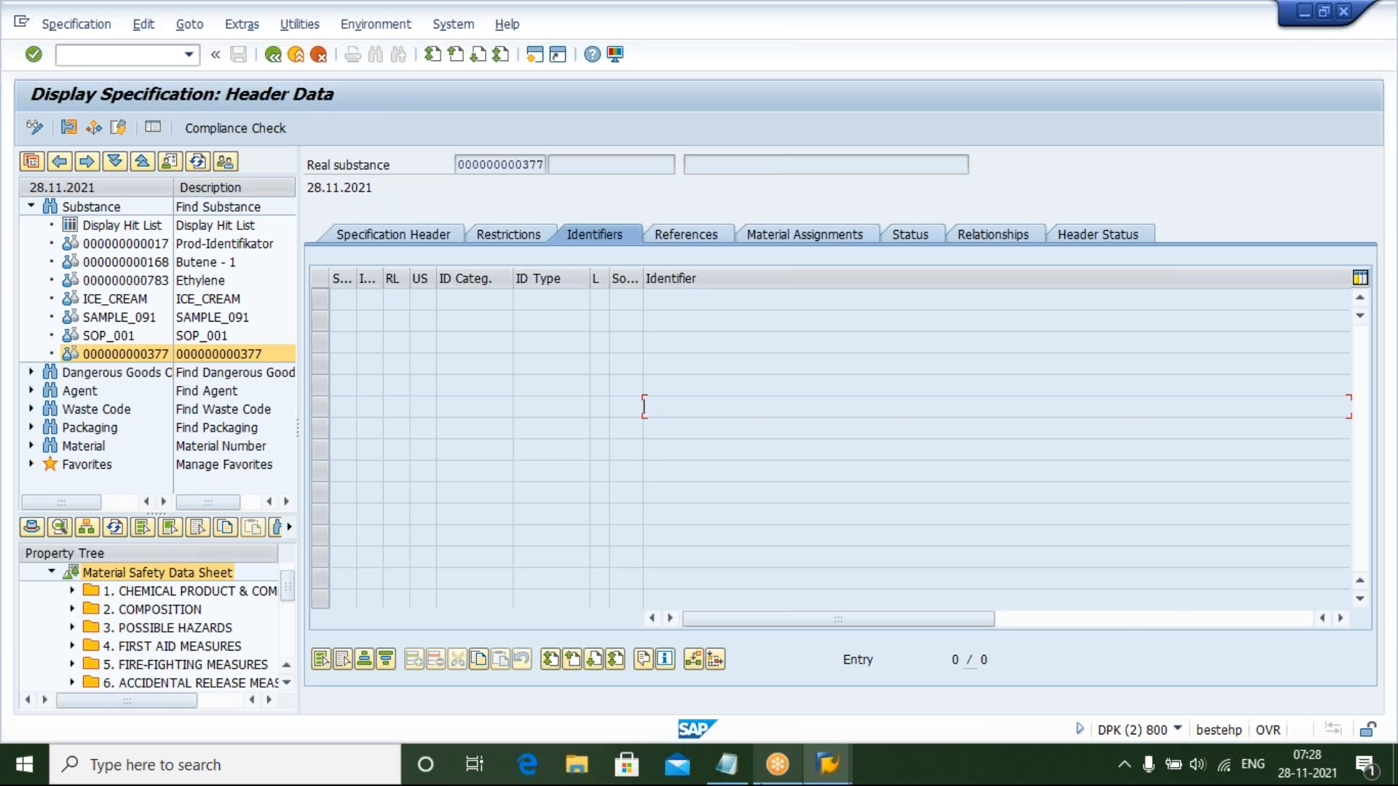
{"action": "mouse_move", "coordinate": [827, 765]}
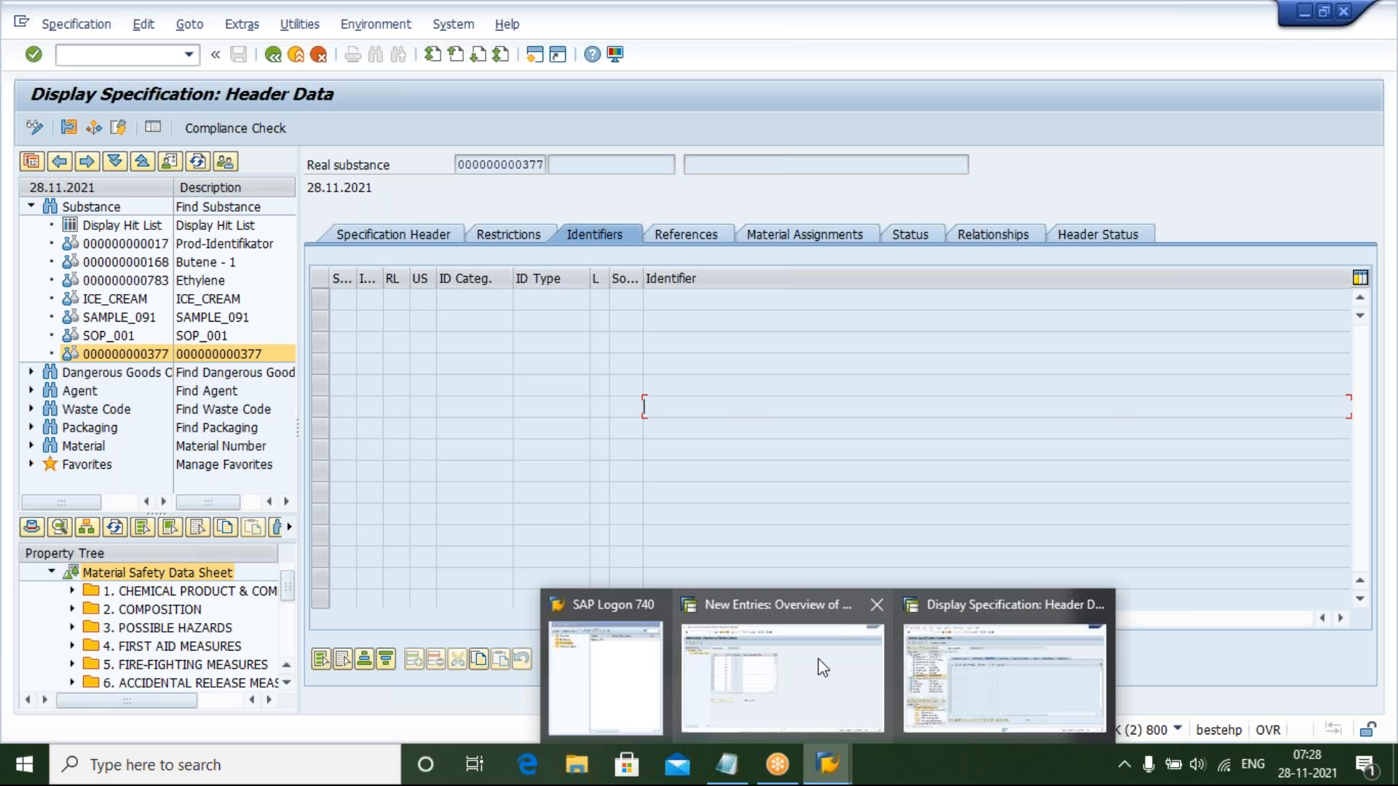
{"action": "mouse_move", "coordinate": [820, 665]}
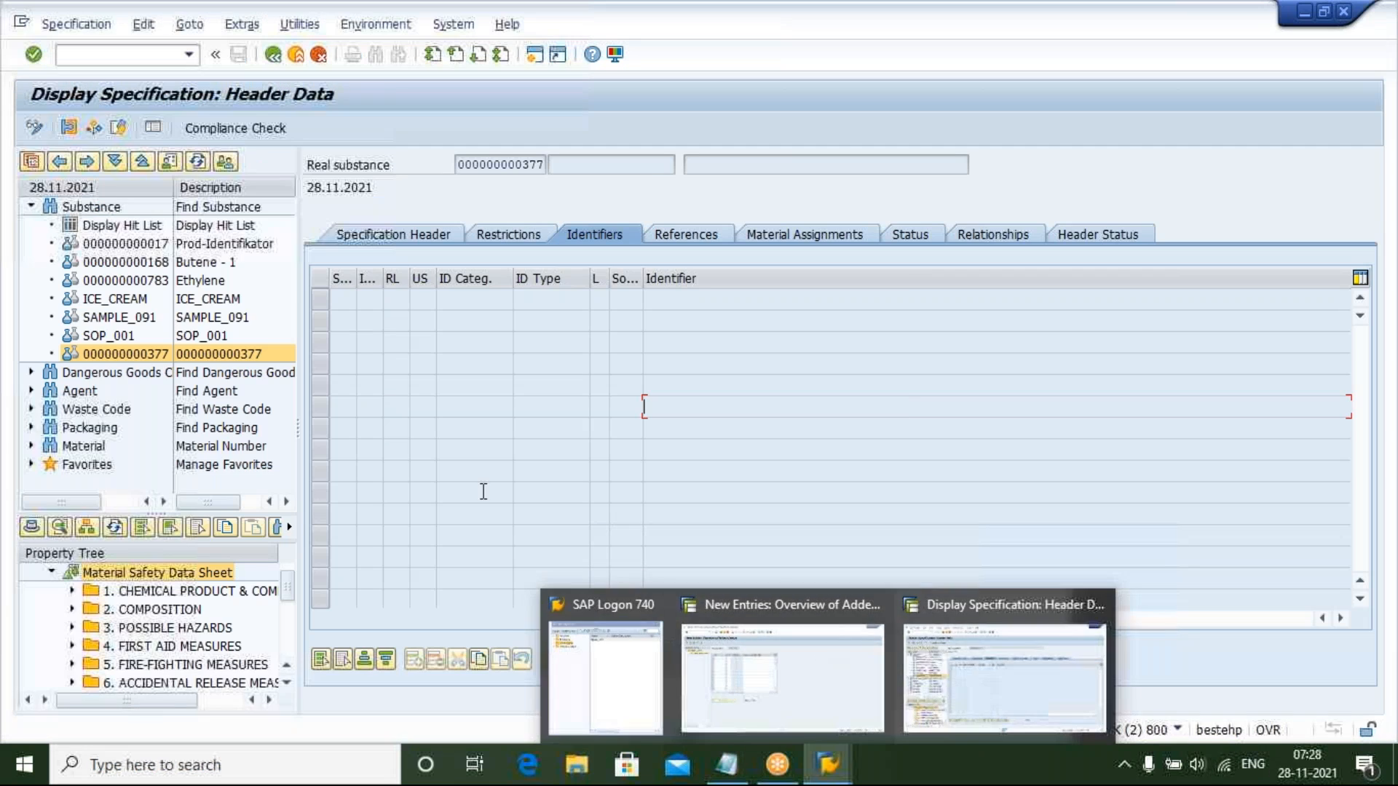
{"action": "left_click", "coordinate": [73, 591]}
{"action": "left_click", "coordinate": [72, 627]}
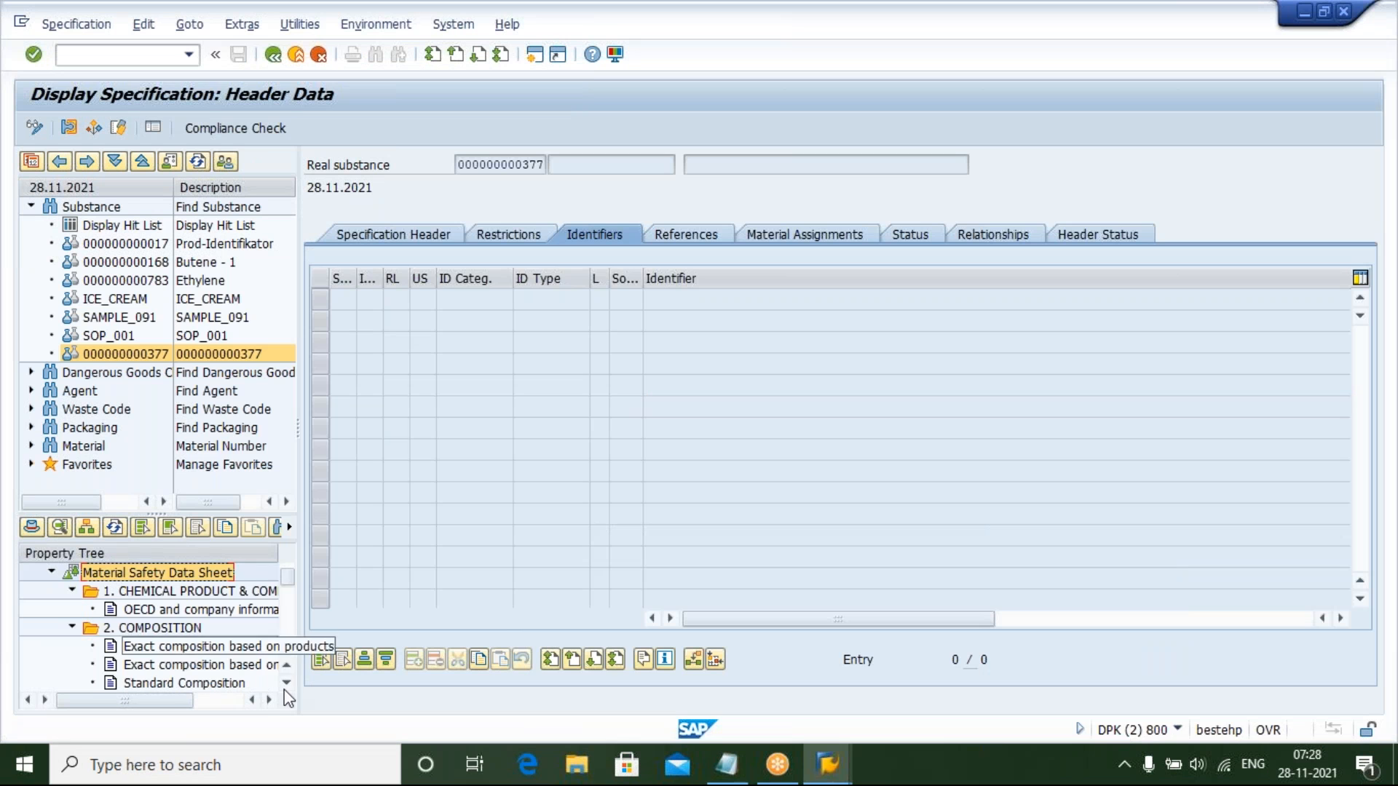
{"action": "left_click", "coordinate": [286, 685]}
{"action": "left_click", "coordinate": [286, 684]}
{"action": "left_click", "coordinate": [286, 685]}
{"action": "left_click", "coordinate": [286, 685]}
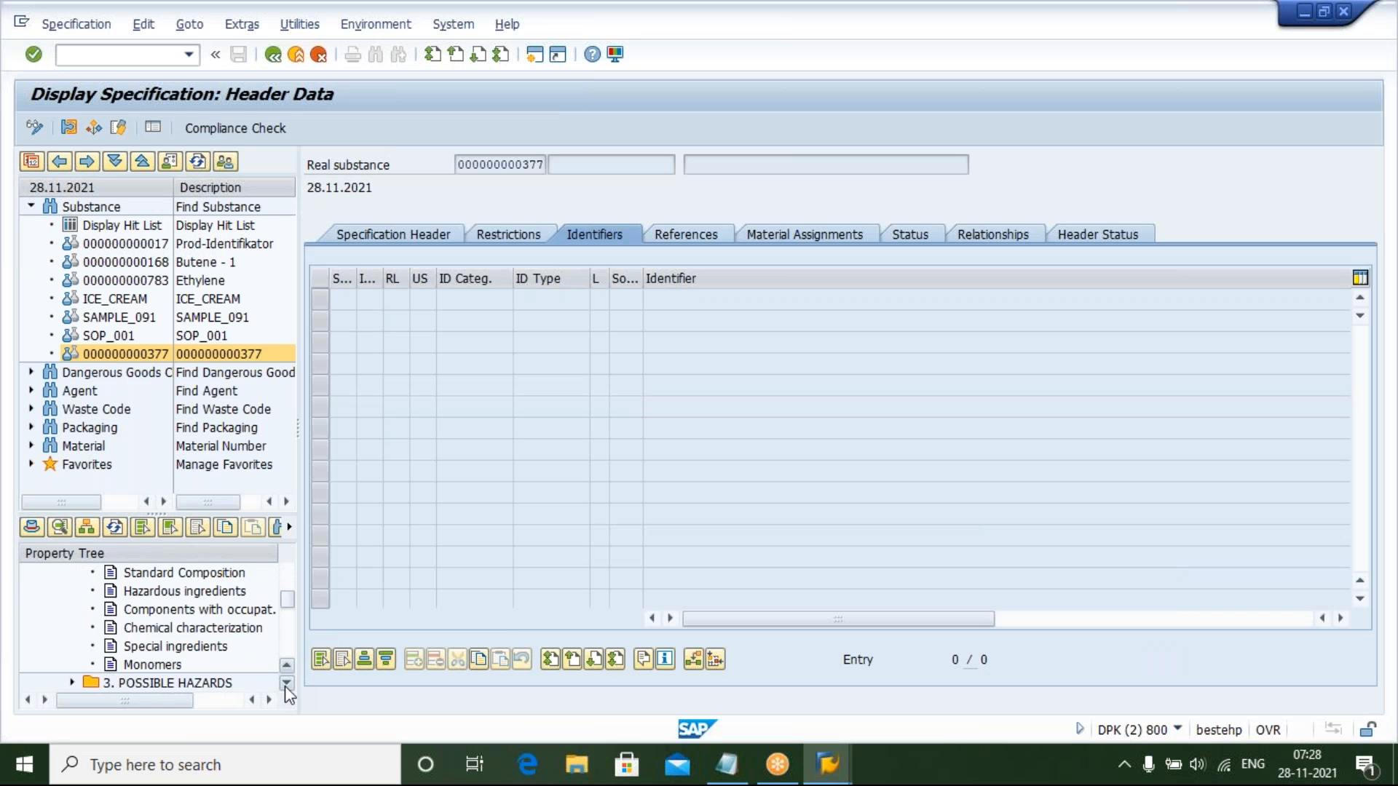
{"action": "left_click", "coordinate": [286, 685]}
{"action": "left_click", "coordinate": [286, 685]}
{"action": "left_click", "coordinate": [286, 685]}
{"action": "left_click", "coordinate": [286, 685]}
{"action": "left_click", "coordinate": [286, 685]}
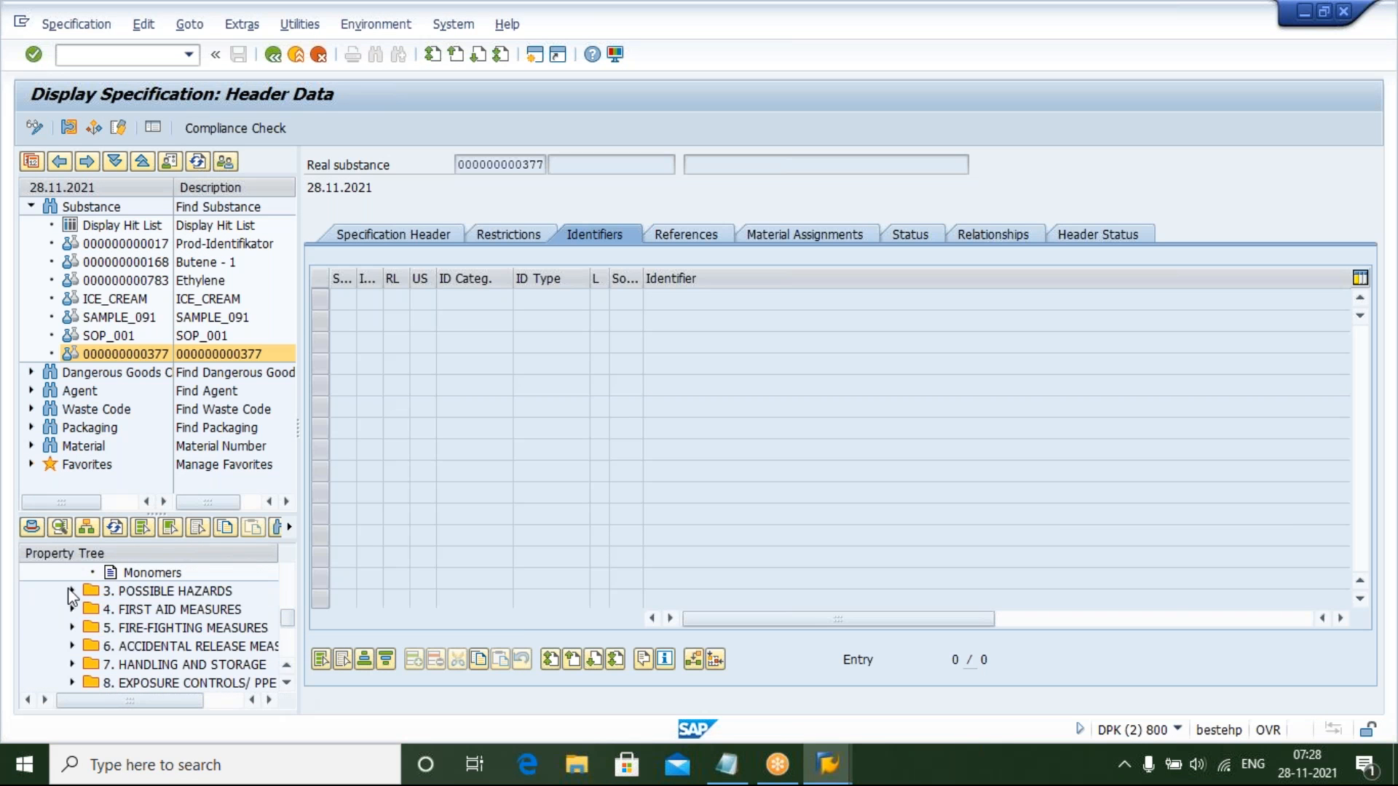
{"action": "left_click", "coordinate": [72, 591]}
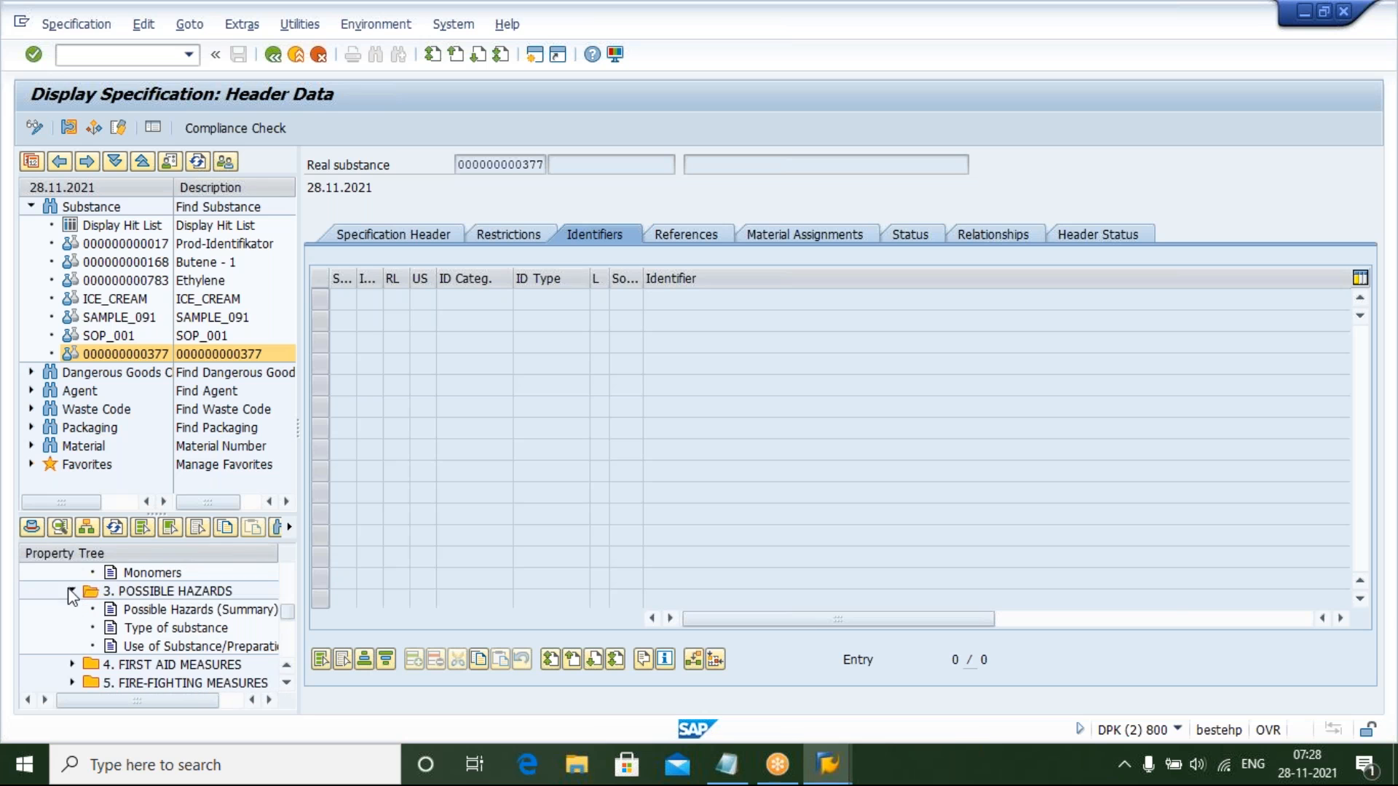
{"action": "left_click", "coordinate": [72, 664]}
{"action": "left_click", "coordinate": [286, 683]}
{"action": "left_click", "coordinate": [286, 684]}
{"action": "left_click", "coordinate": [286, 683]}
{"action": "left_click", "coordinate": [286, 683]}
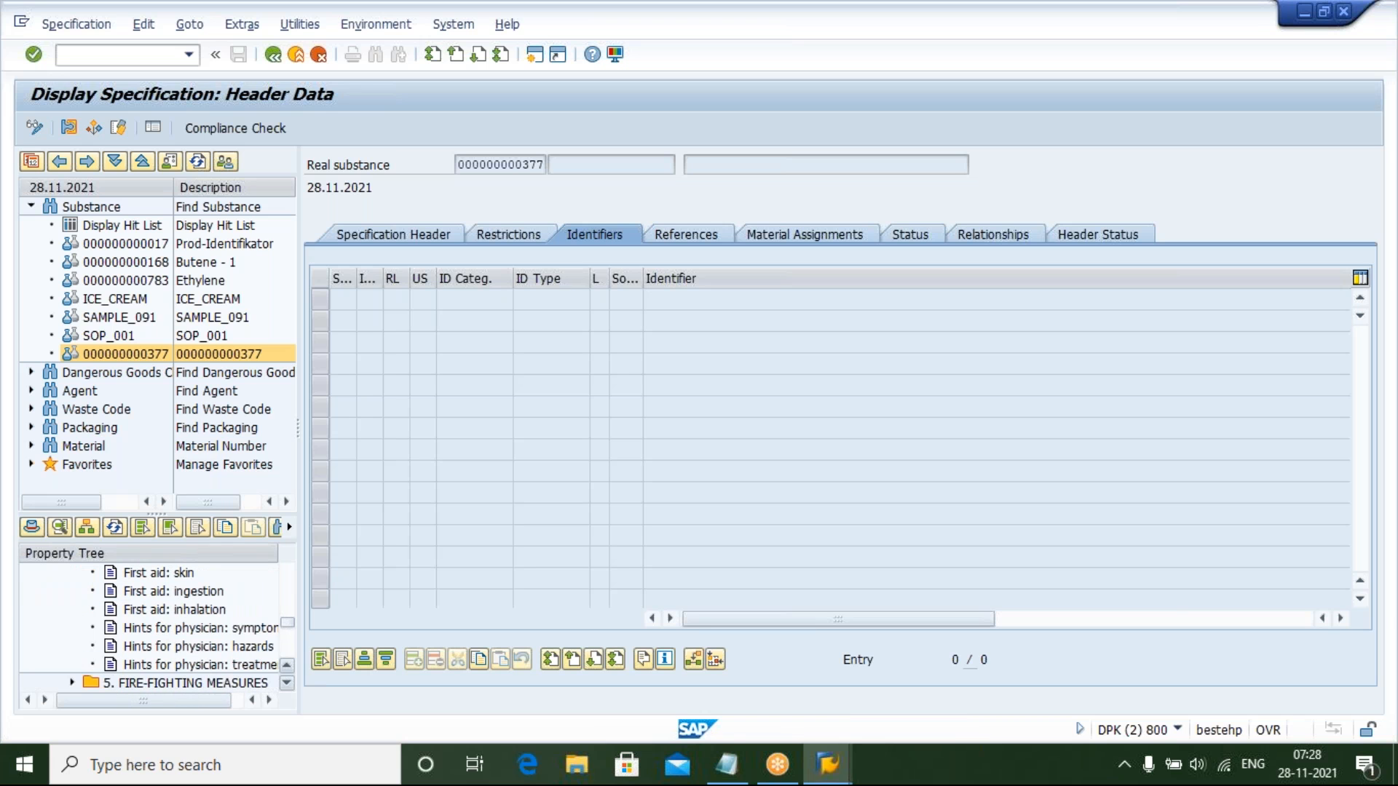
{"action": "left_click", "coordinate": [286, 684]}
{"action": "left_click", "coordinate": [286, 683]}
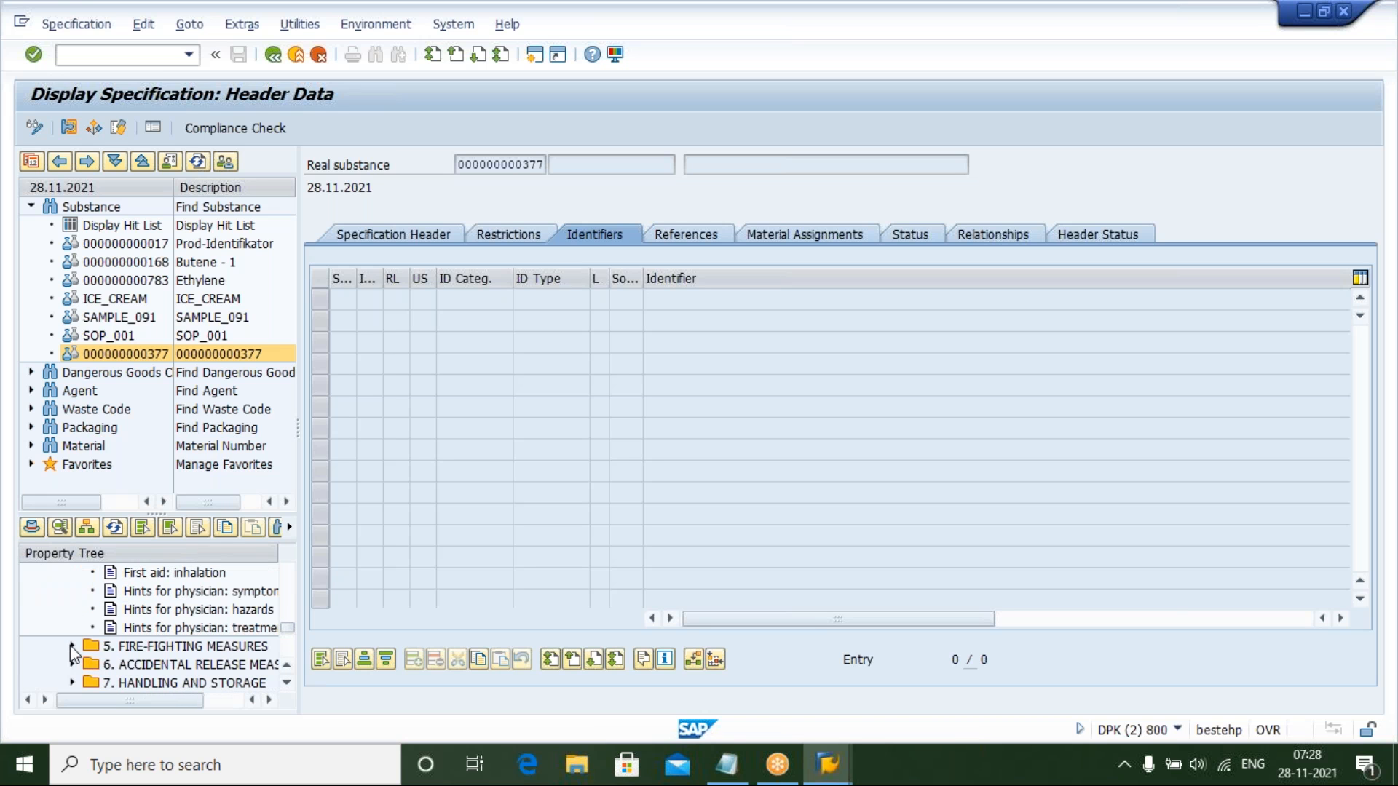
{"action": "left_click", "coordinate": [72, 645]}
{"action": "left_click", "coordinate": [287, 683]}
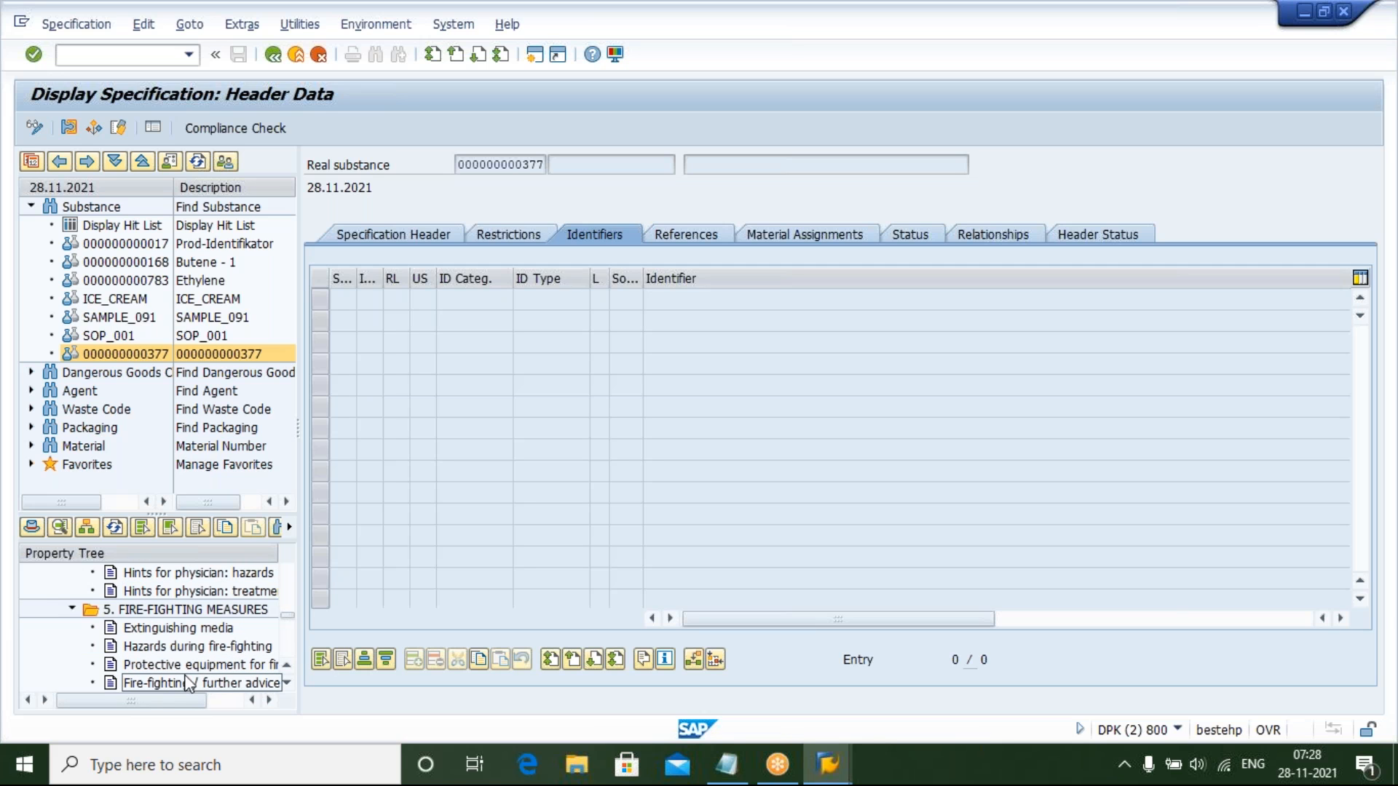
{"action": "left_click", "coordinate": [72, 609]}
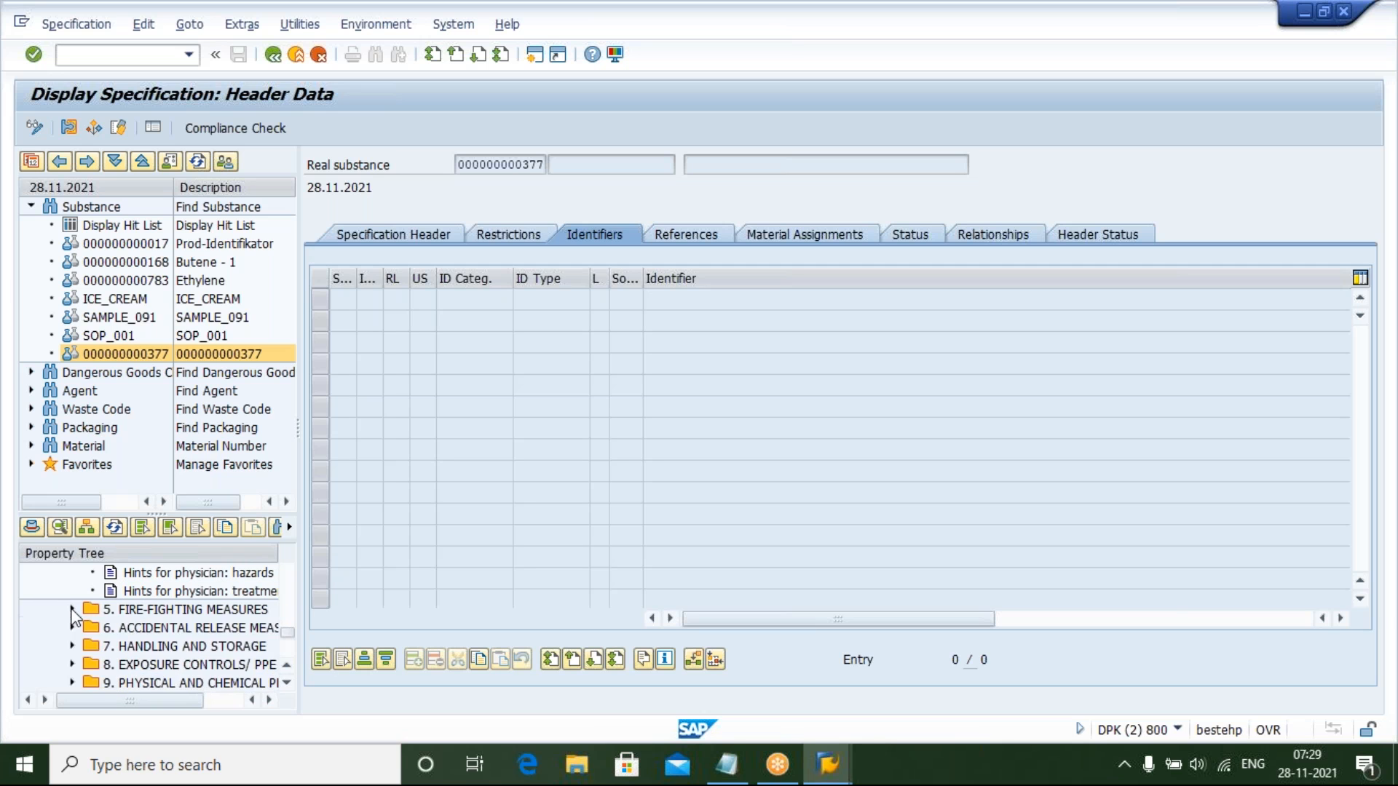
Return to the new assignment entries and tick the ComprInd. flag for entry 1
{"action": "mouse_move", "coordinate": [817, 773]}
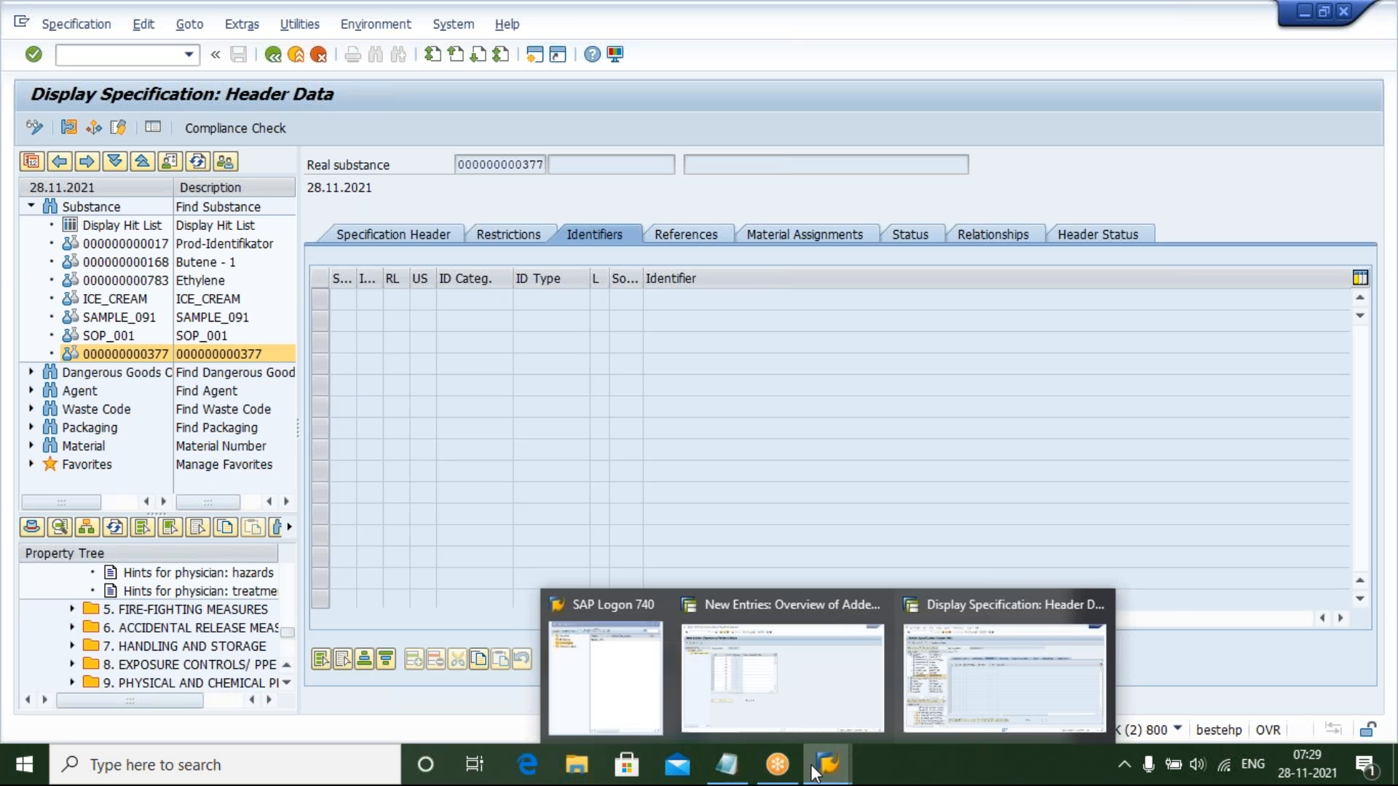
{"action": "left_click", "coordinate": [784, 688]}
{"action": "left_click", "coordinate": [380, 233]}
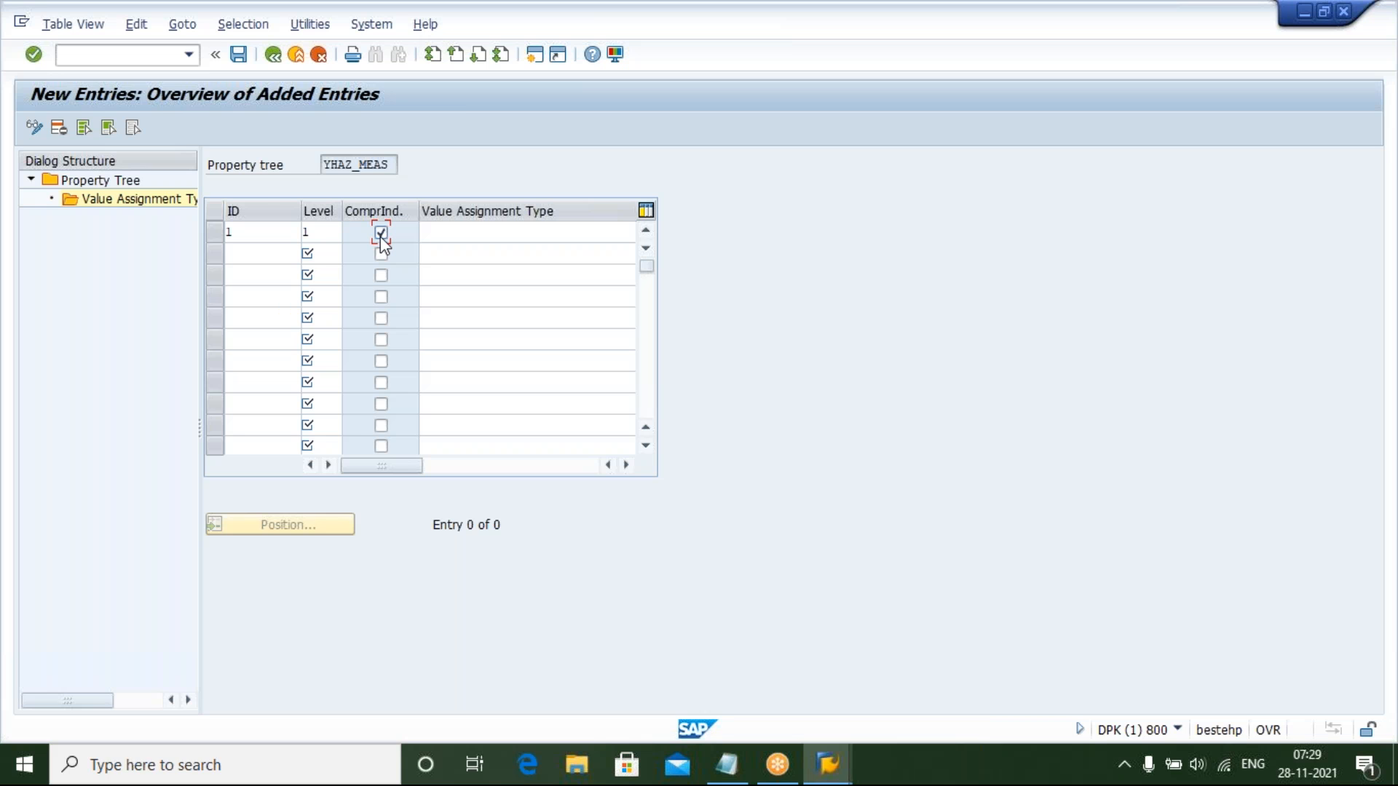
Set entry 1's value assignment type to SAP_EHS_1000
{"action": "left_click", "coordinate": [452, 229]}
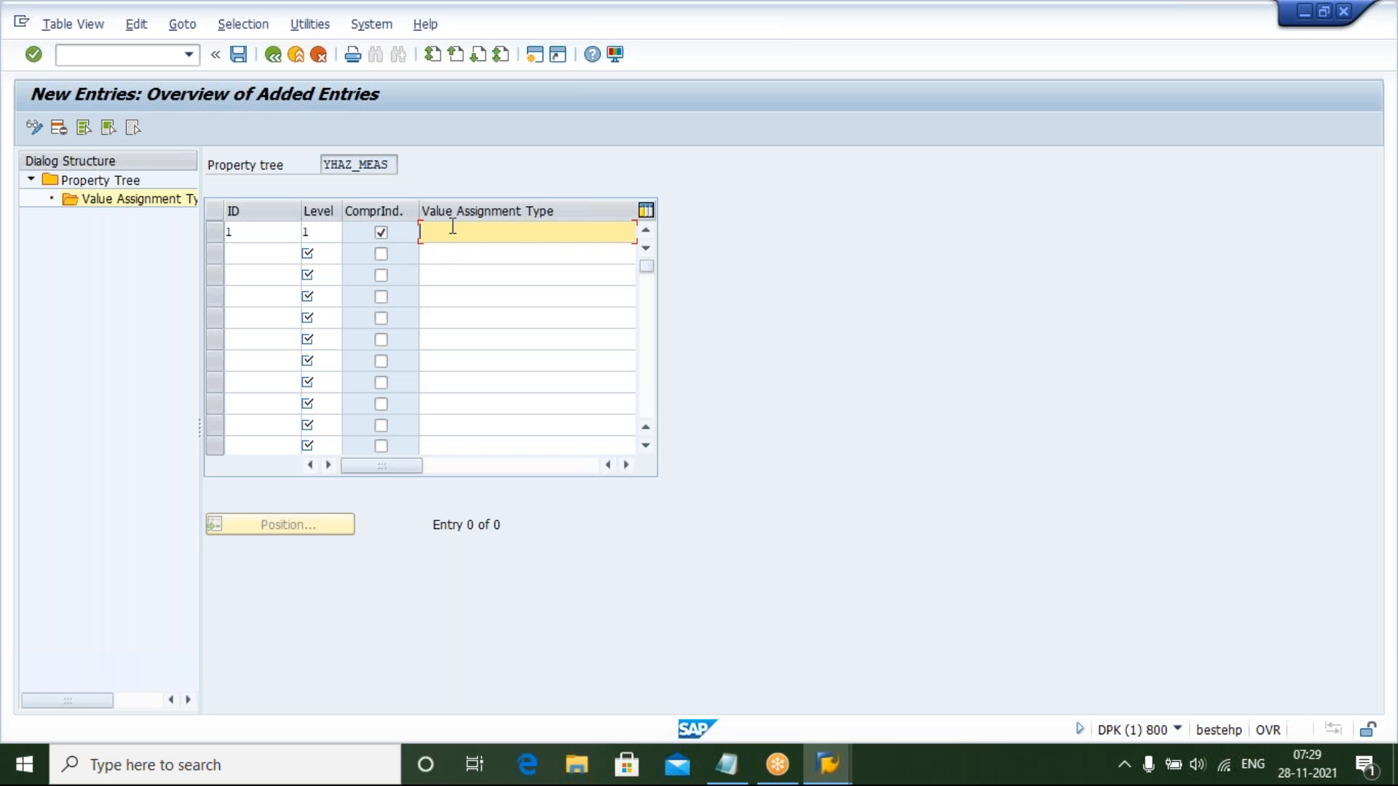
{"action": "type", "text": "E"}
{"action": "key", "text": "BackSpace"}
{"action": "type", "text": "SA"}
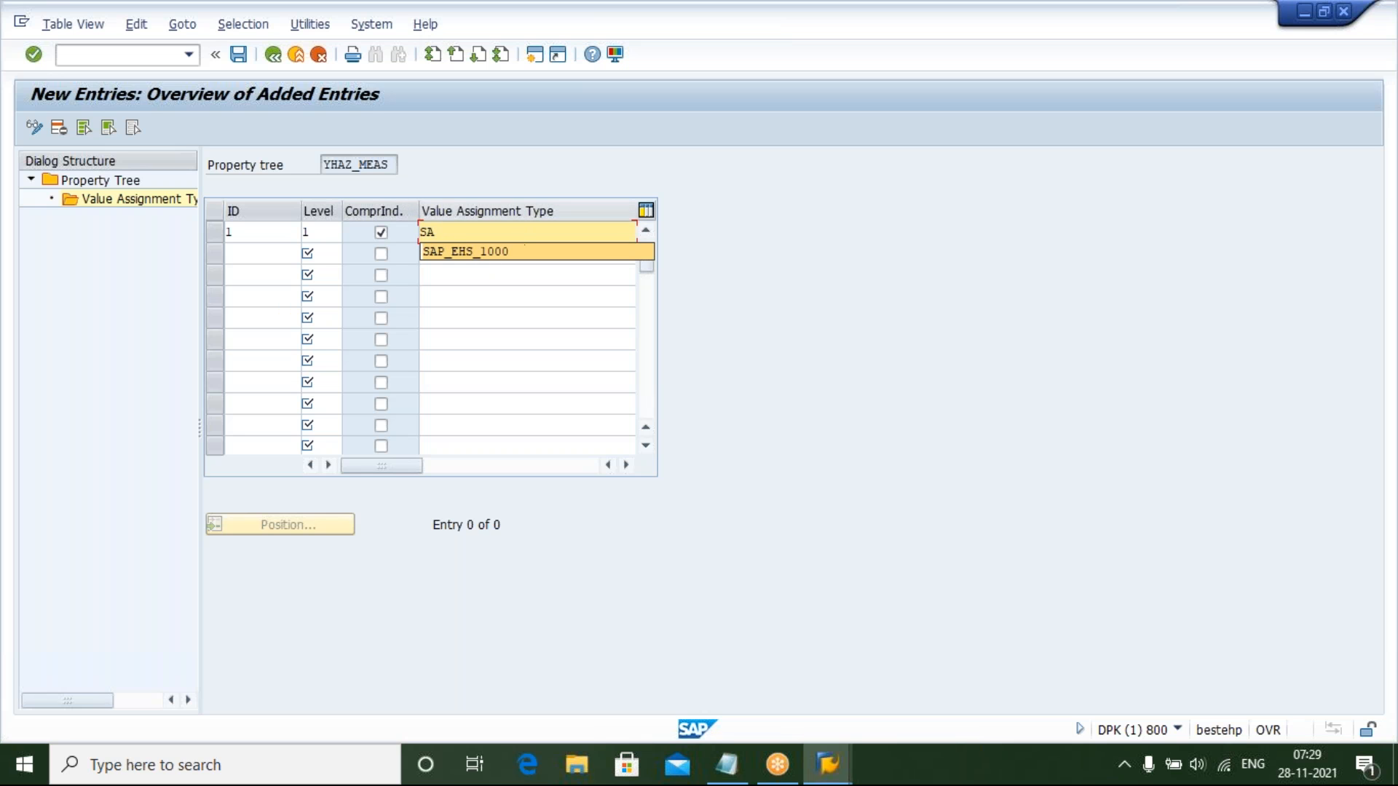
{"action": "left_click", "coordinate": [480, 253]}
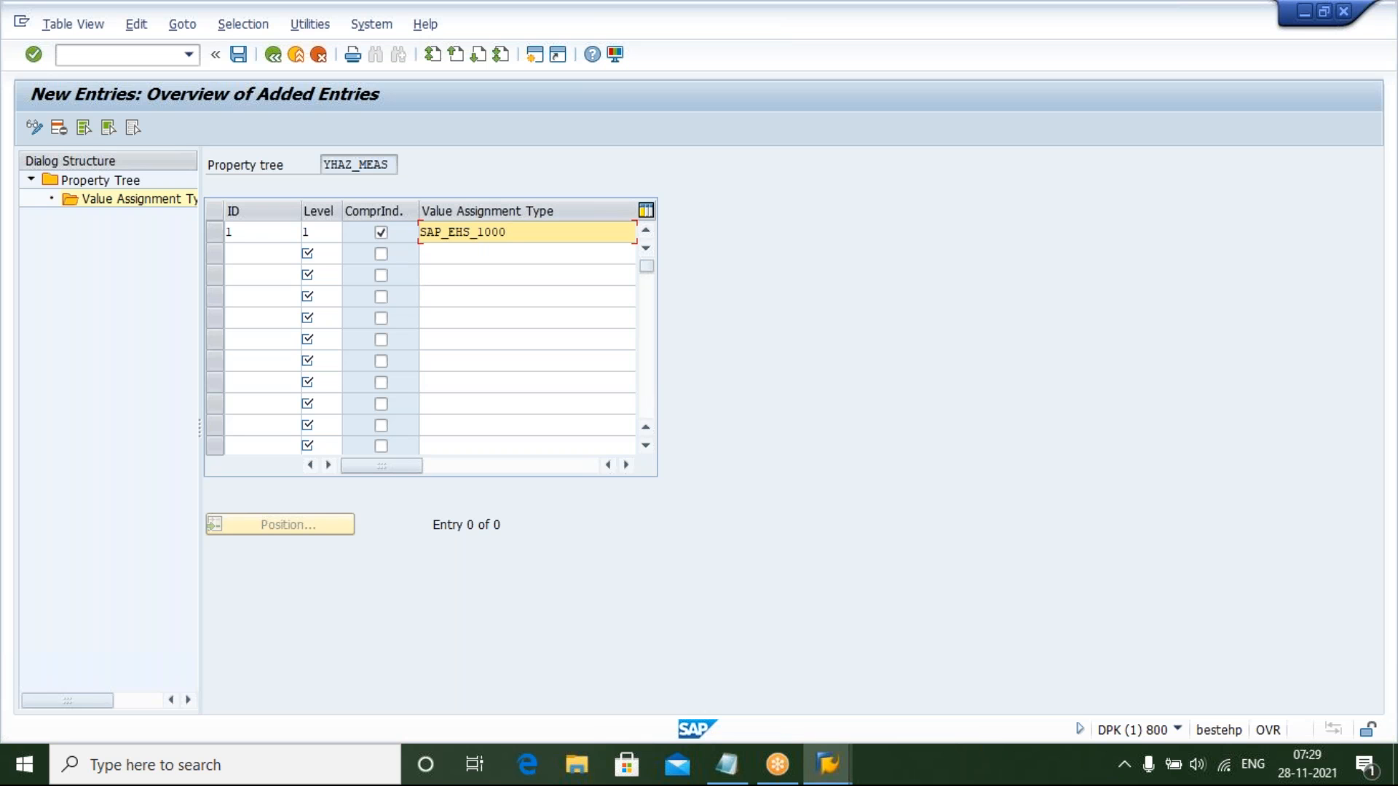
Add a second assignment entry with ID 2000 at level 2
{"action": "left_click", "coordinate": [257, 254]}
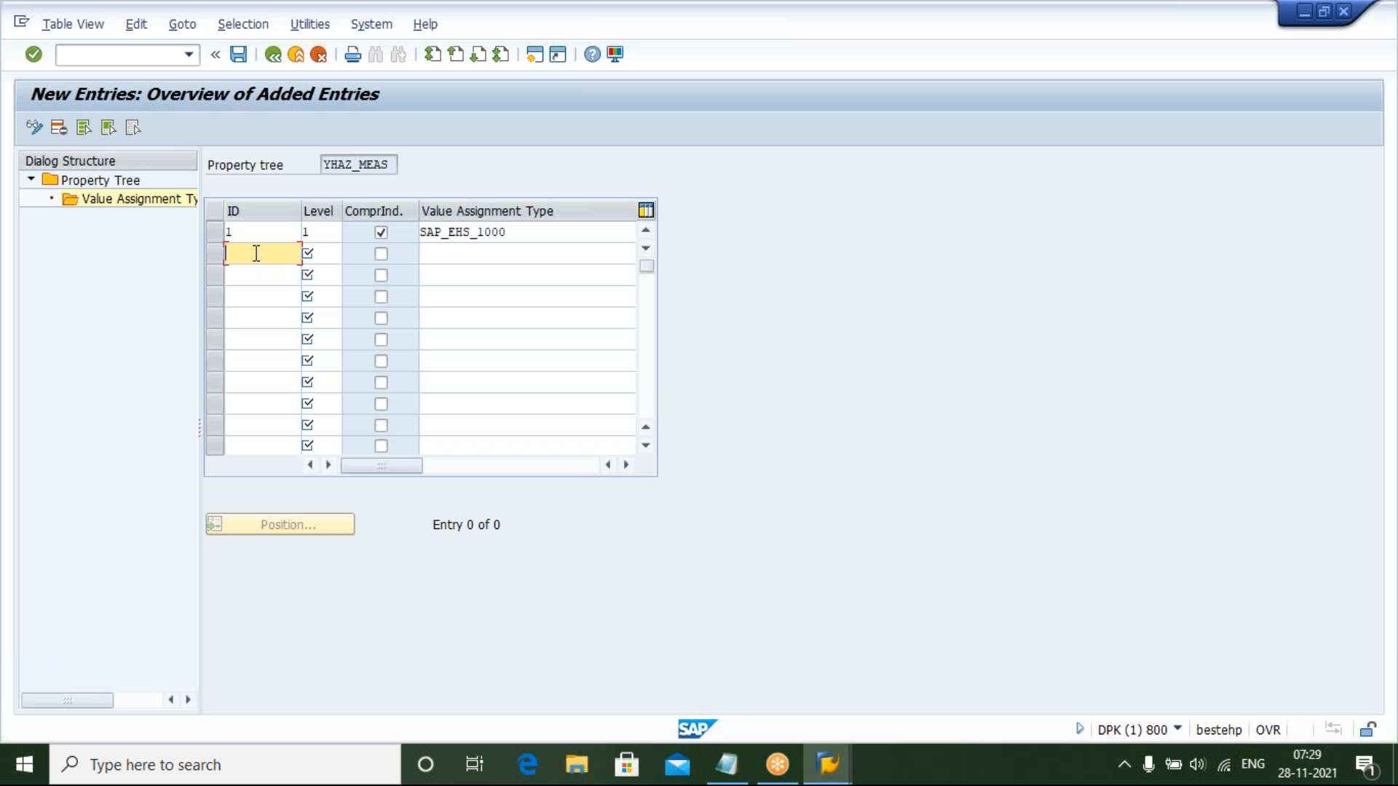
{"action": "type", "text": "2000"}
{"action": "key", "text": "Tab"}
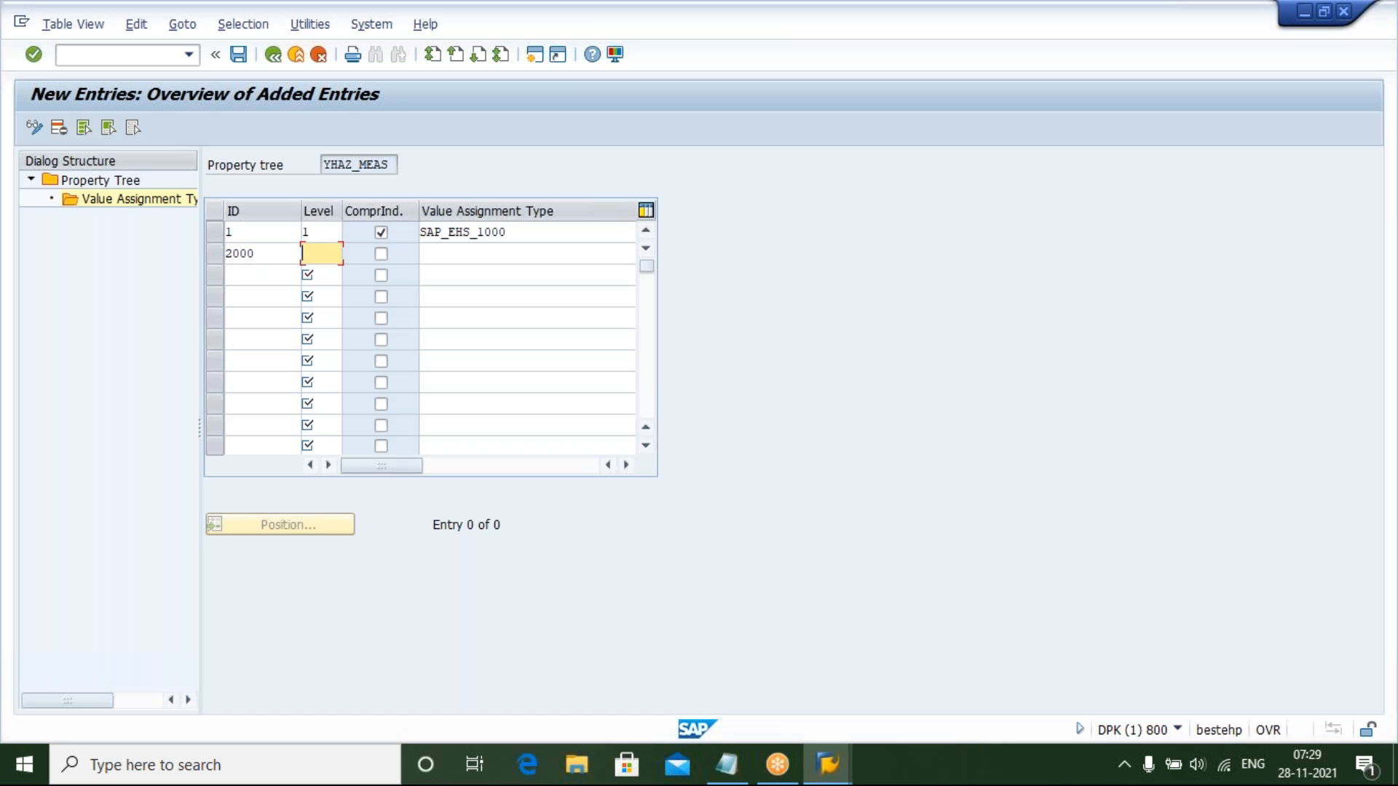
{"action": "type", "text": "2"}
{"action": "key", "text": "Tab"}
{"action": "key", "text": "Tab"}
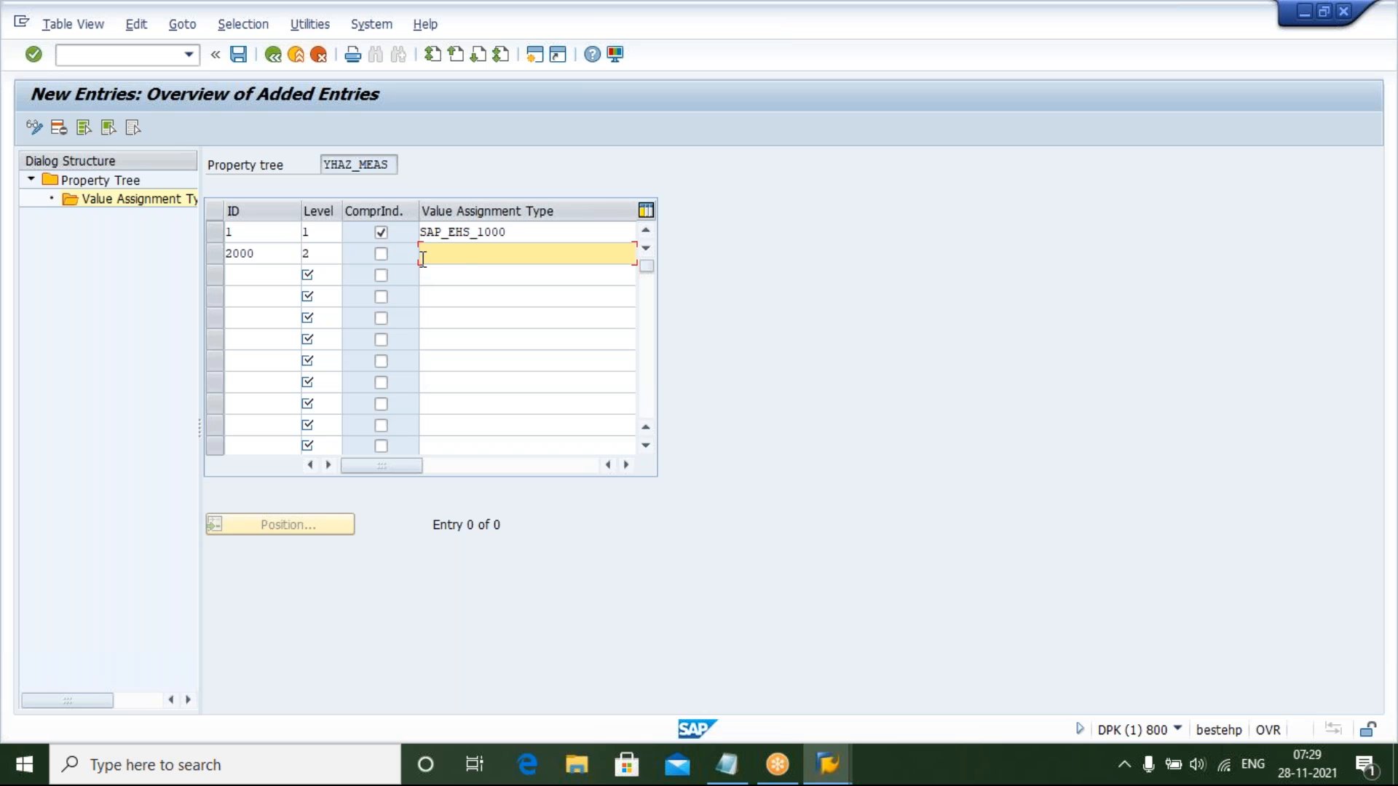
Set entry 2000's value assignment type to YHAZARD_NODE, checking the notes for the name
{"action": "mouse_move", "coordinate": [737, 775]}
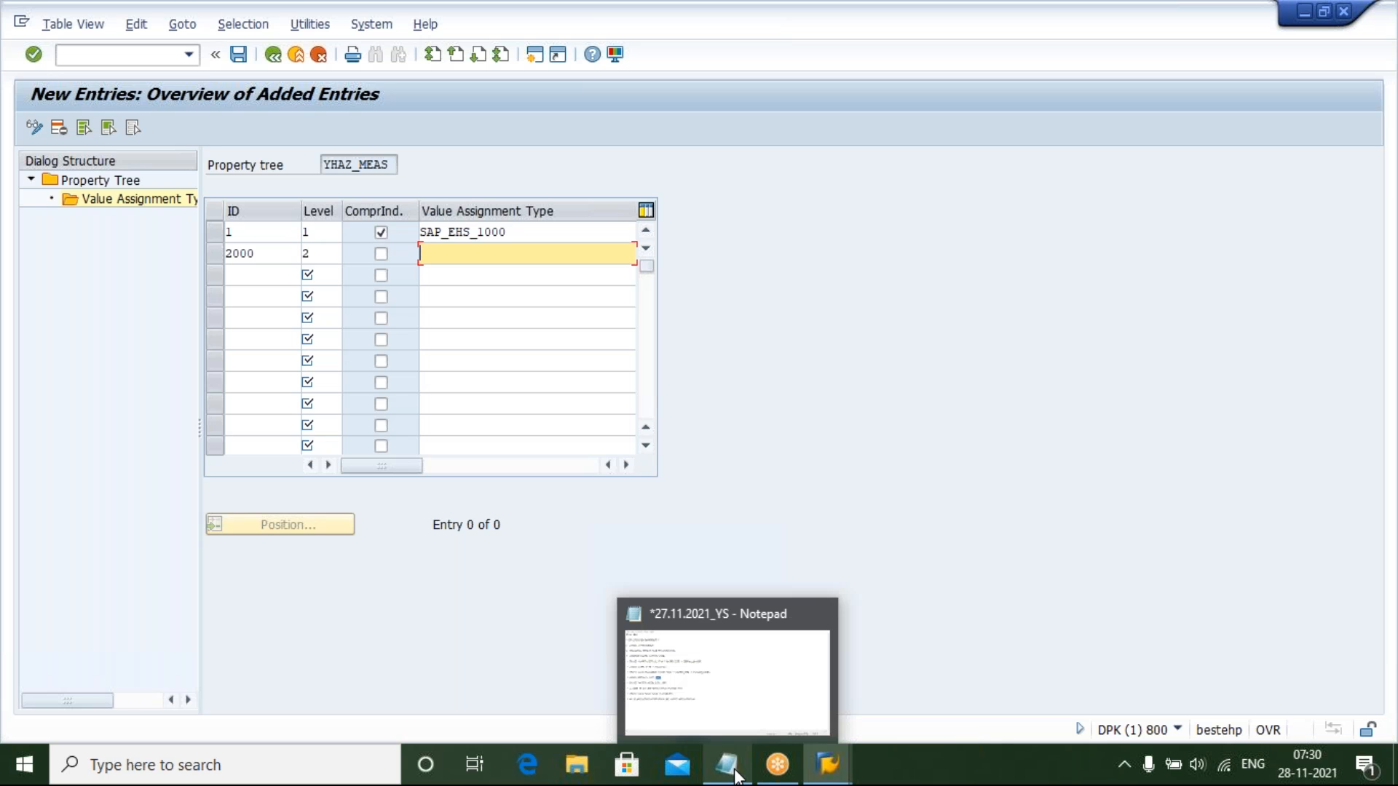
{"action": "mouse_move", "coordinate": [748, 711]}
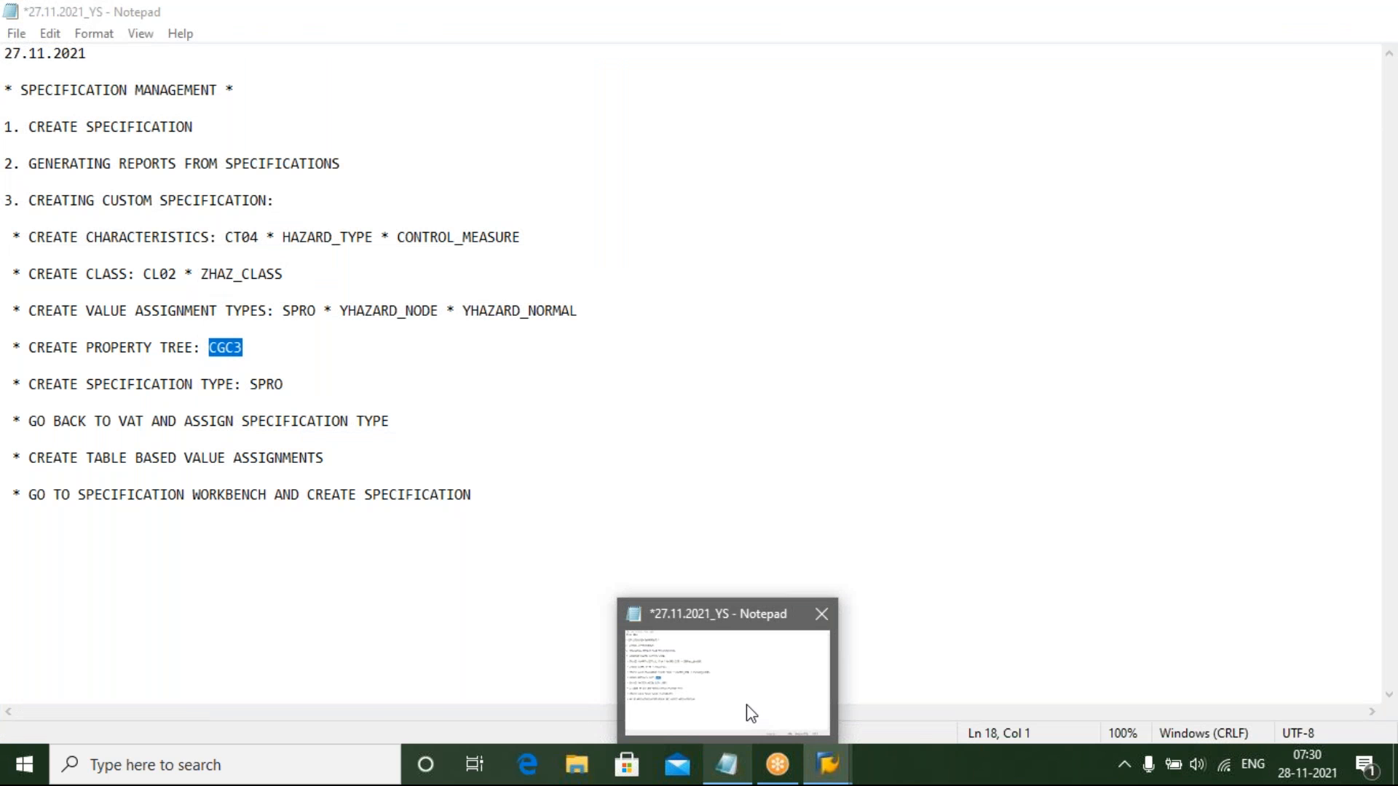
{"action": "type", "text": "YHAZARD"}
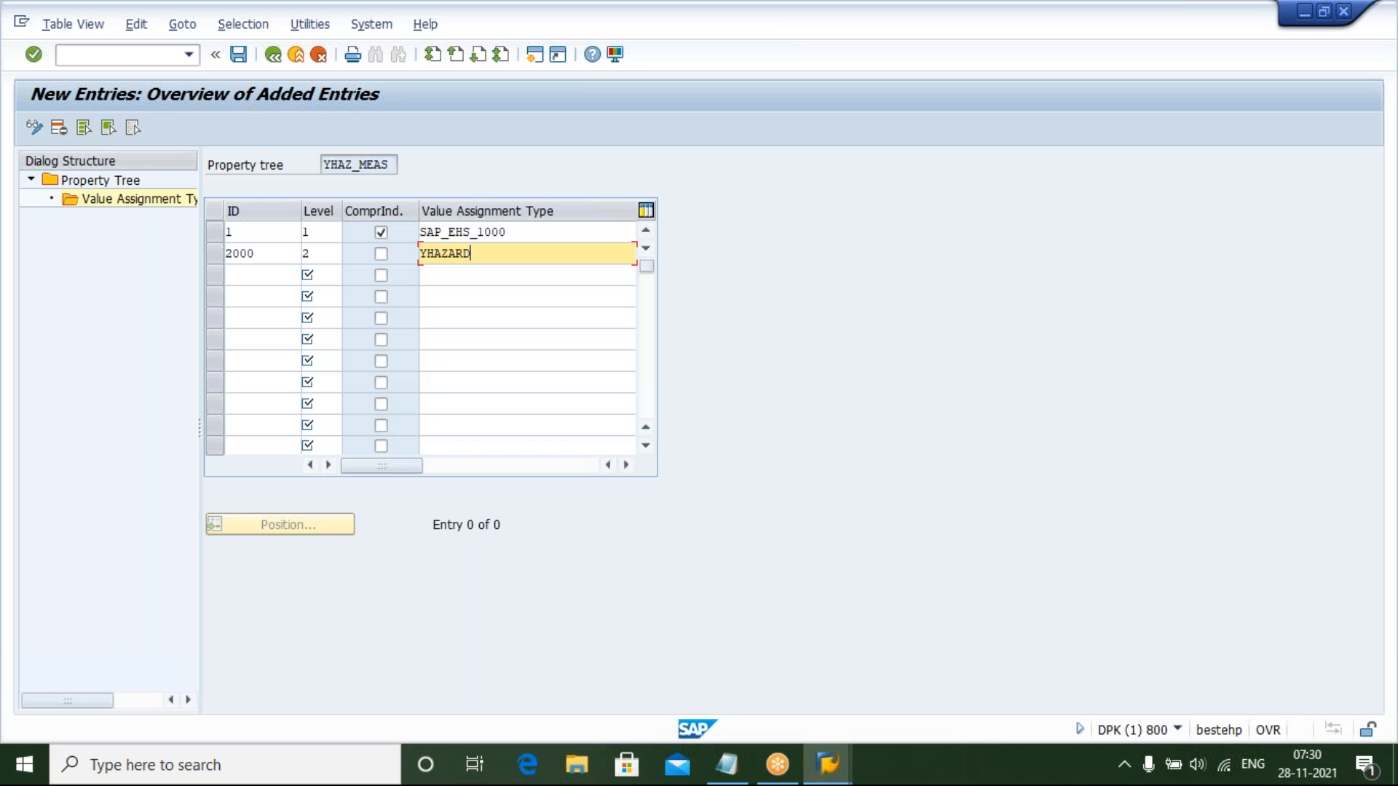
{"action": "type", "text": "_NODE"}
Add a third assignment entry with ID 2200 at level 3
{"action": "left_click", "coordinate": [237, 272]}
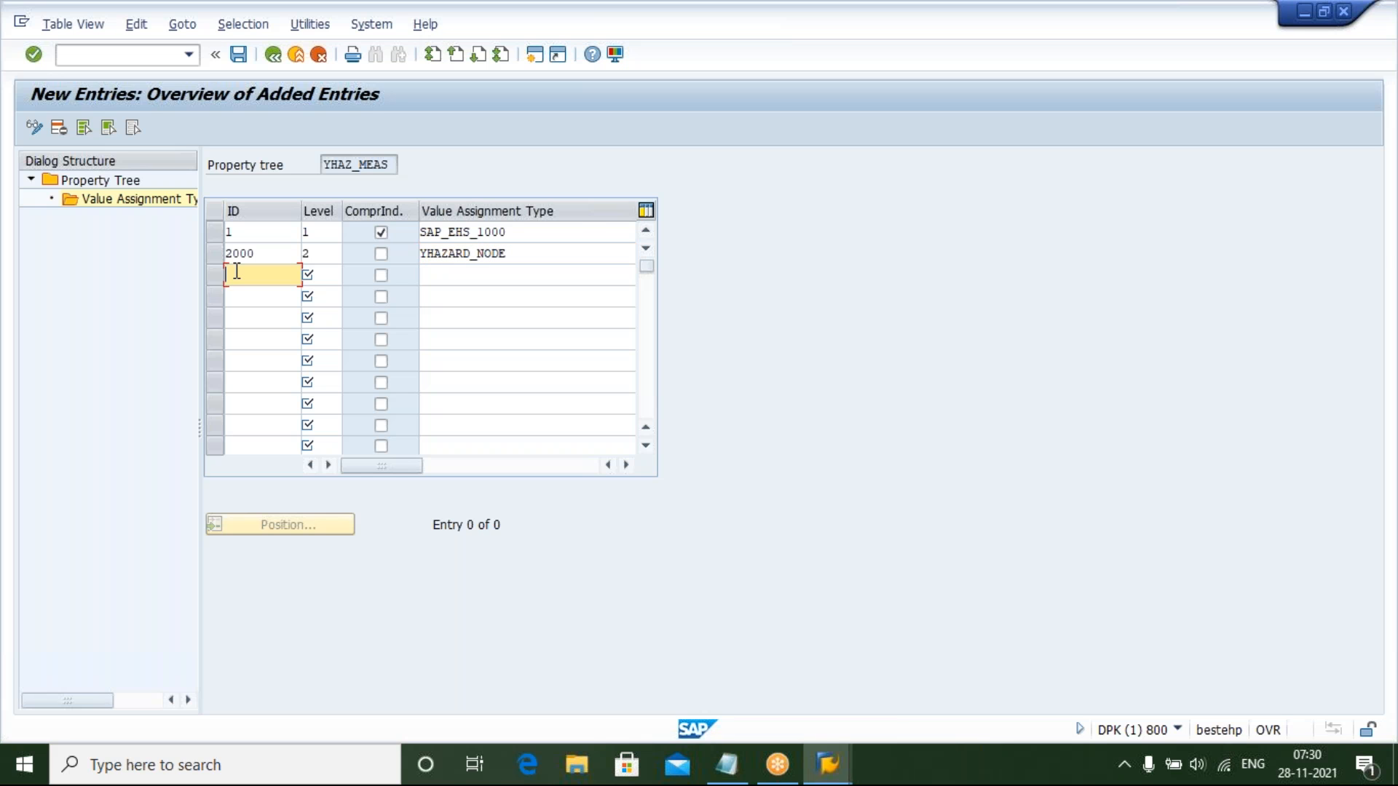
{"action": "type", "text": "2200"}
{"action": "left_click", "coordinate": [322, 273]}
{"action": "type", "text": "3"}
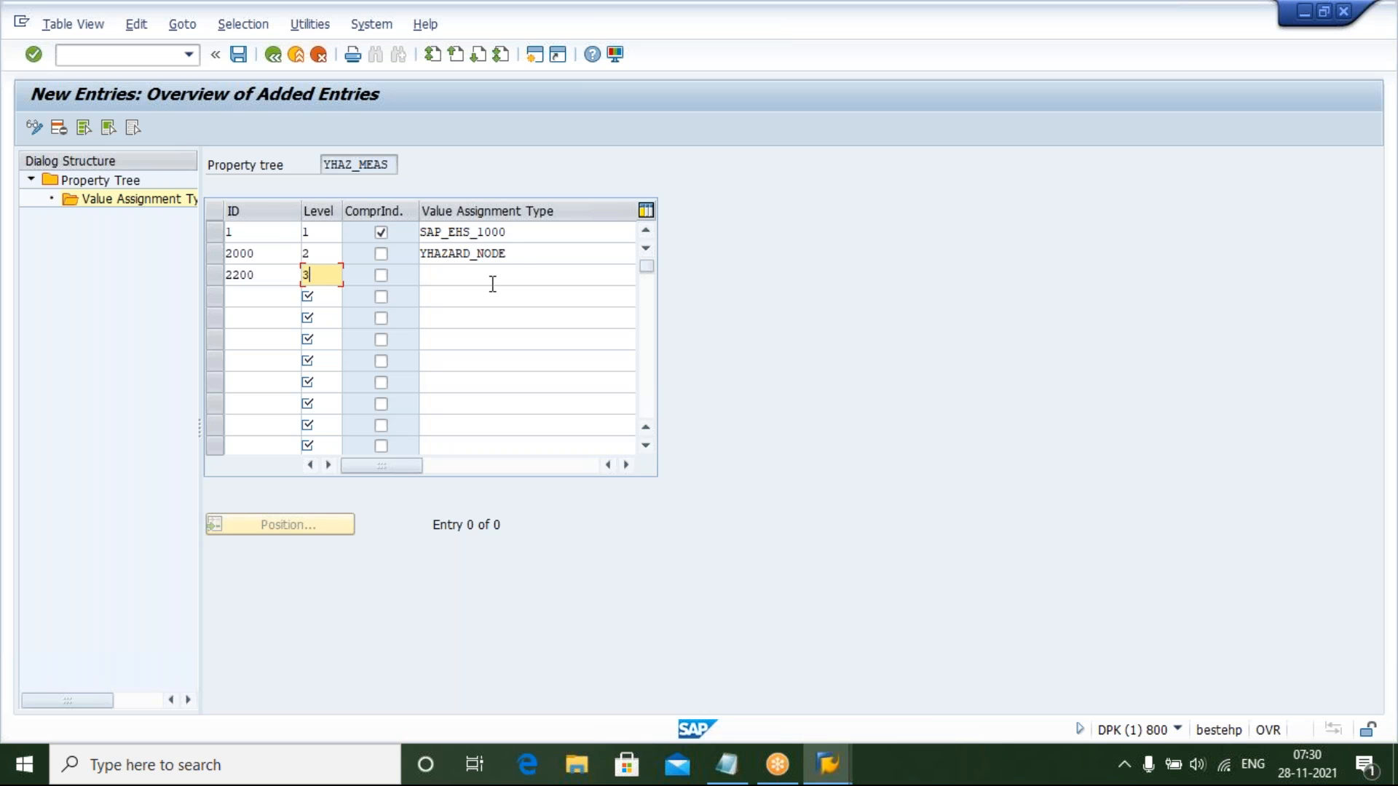
Set entry 2200's value assignment type to YHAZARD_NORMAL and review the entries' levels
{"action": "left_click", "coordinate": [521, 274]}
{"action": "type", "text": "YHAZARD_"}
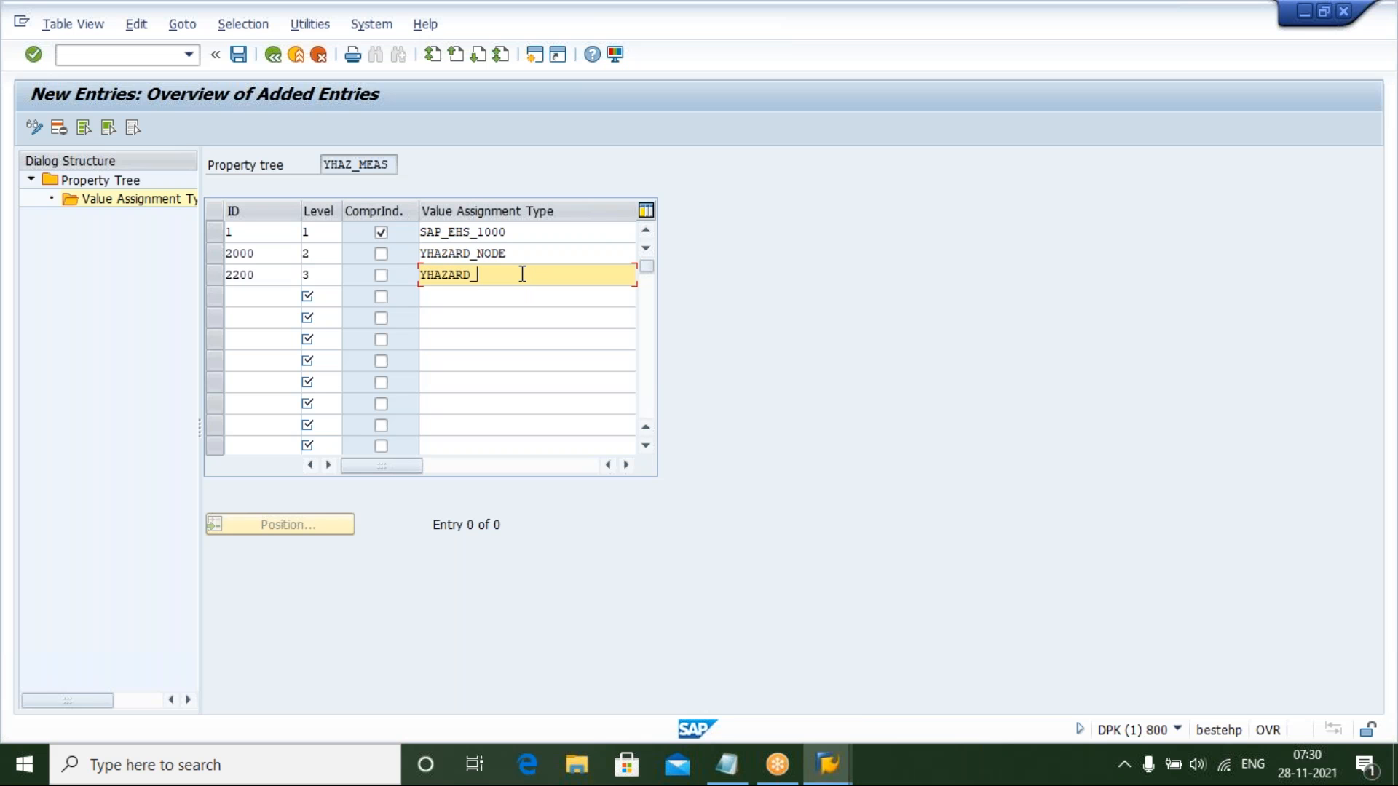
{"action": "type", "text": "NORMAL"}
{"action": "left_click", "coordinate": [317, 253]}
{"action": "left_click", "coordinate": [318, 274]}
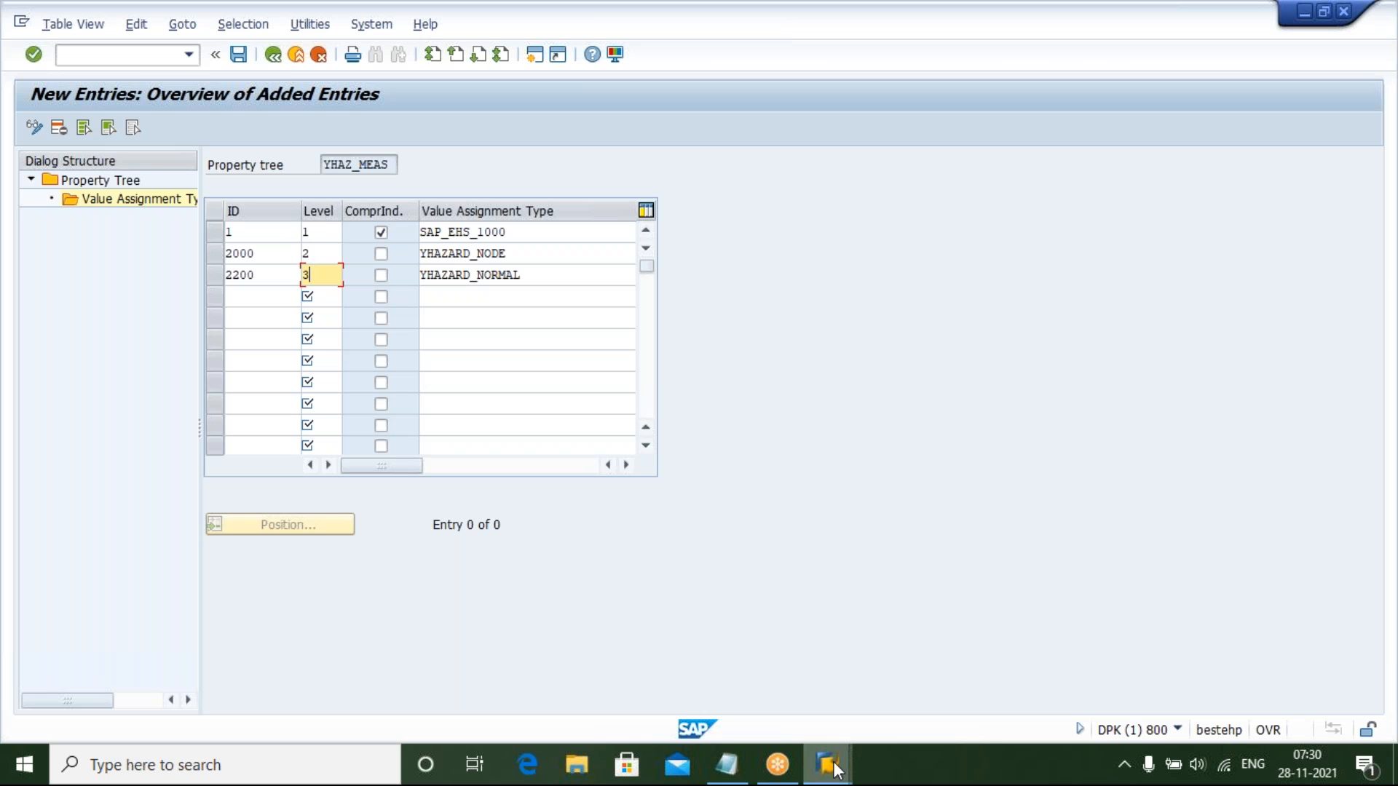
Switch to the specification window and browse the Composition folder of the Material Safety Data Sheet property tree
{"action": "mouse_move", "coordinate": [835, 769]}
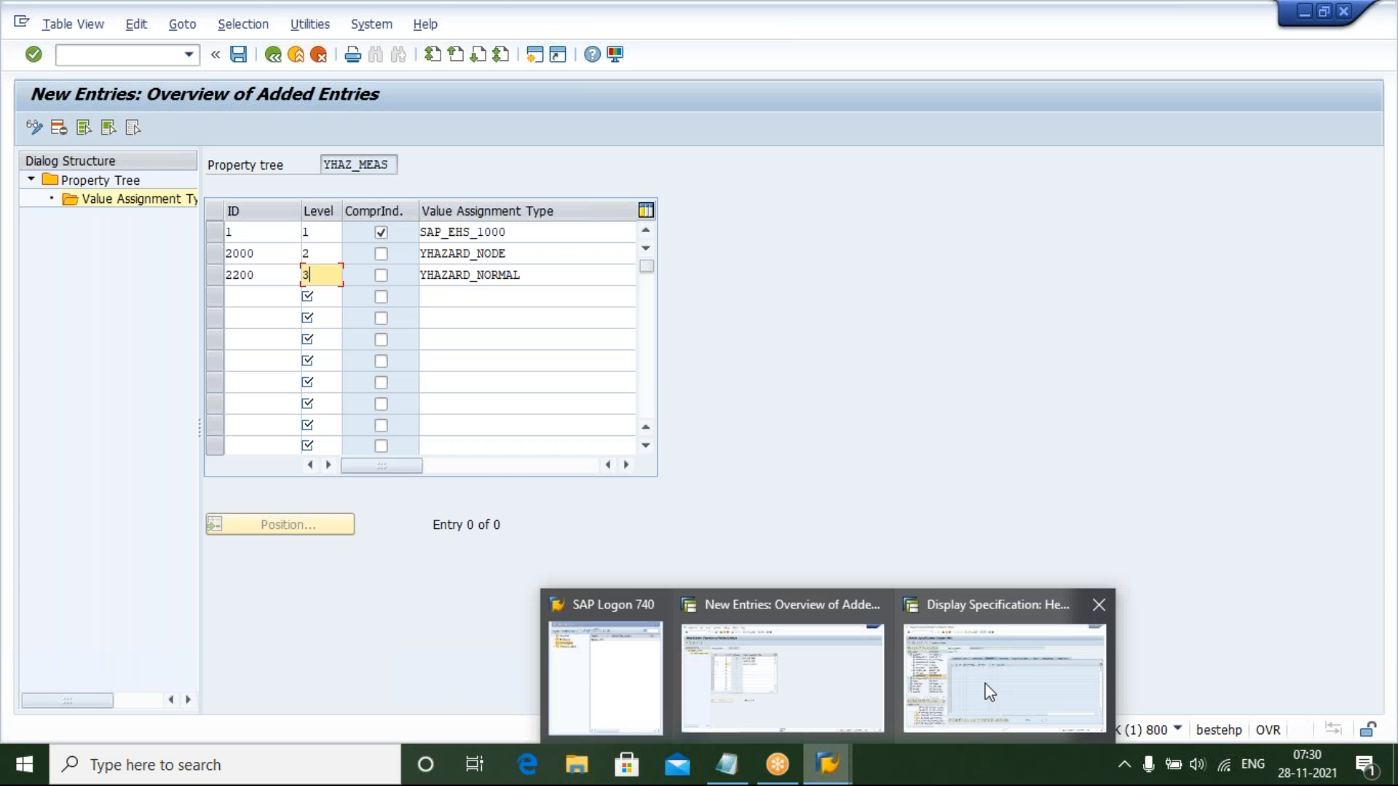
{"action": "left_click", "coordinate": [989, 693]}
{"action": "scroll", "coordinate": [292, 589], "scroll_direction": "up", "scroll_amount": 3}
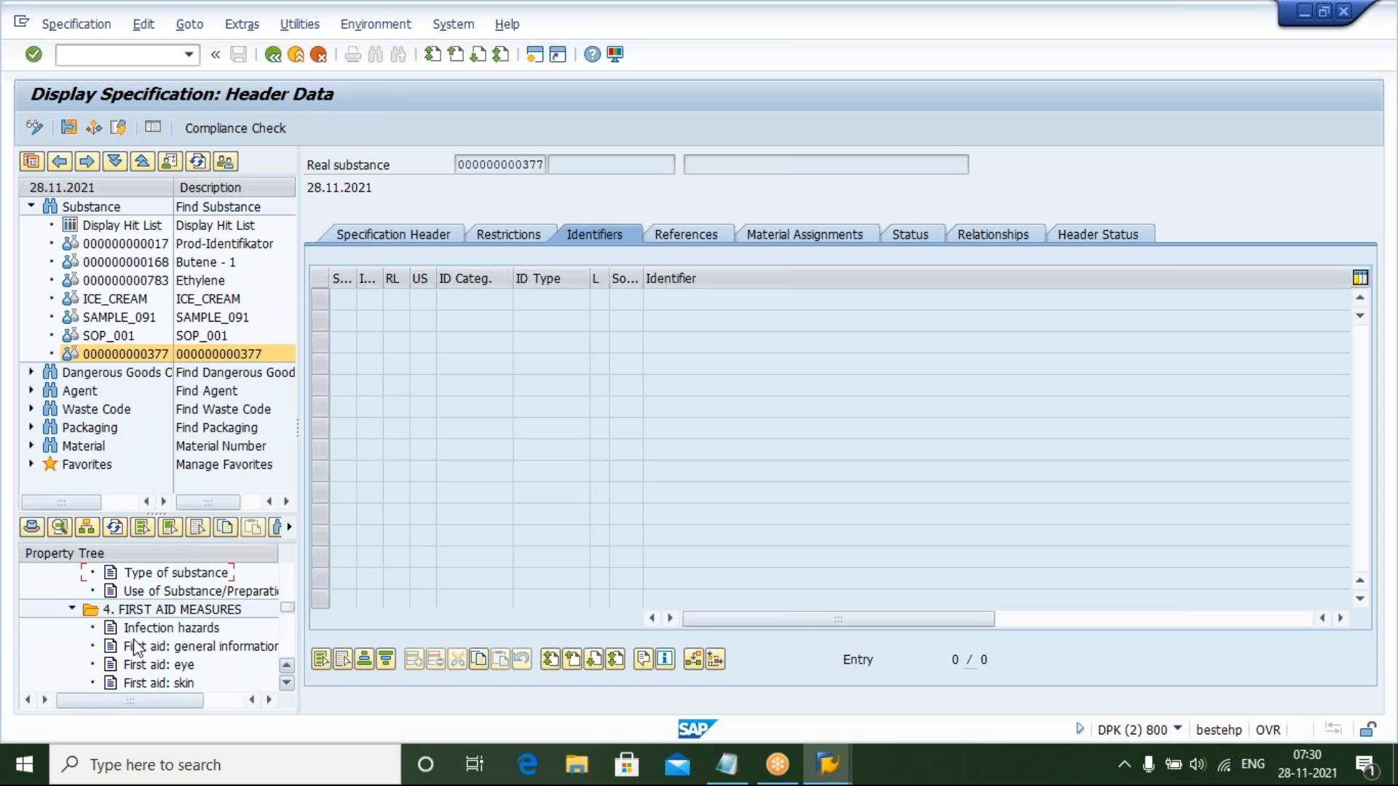
{"action": "left_click", "coordinate": [72, 608]}
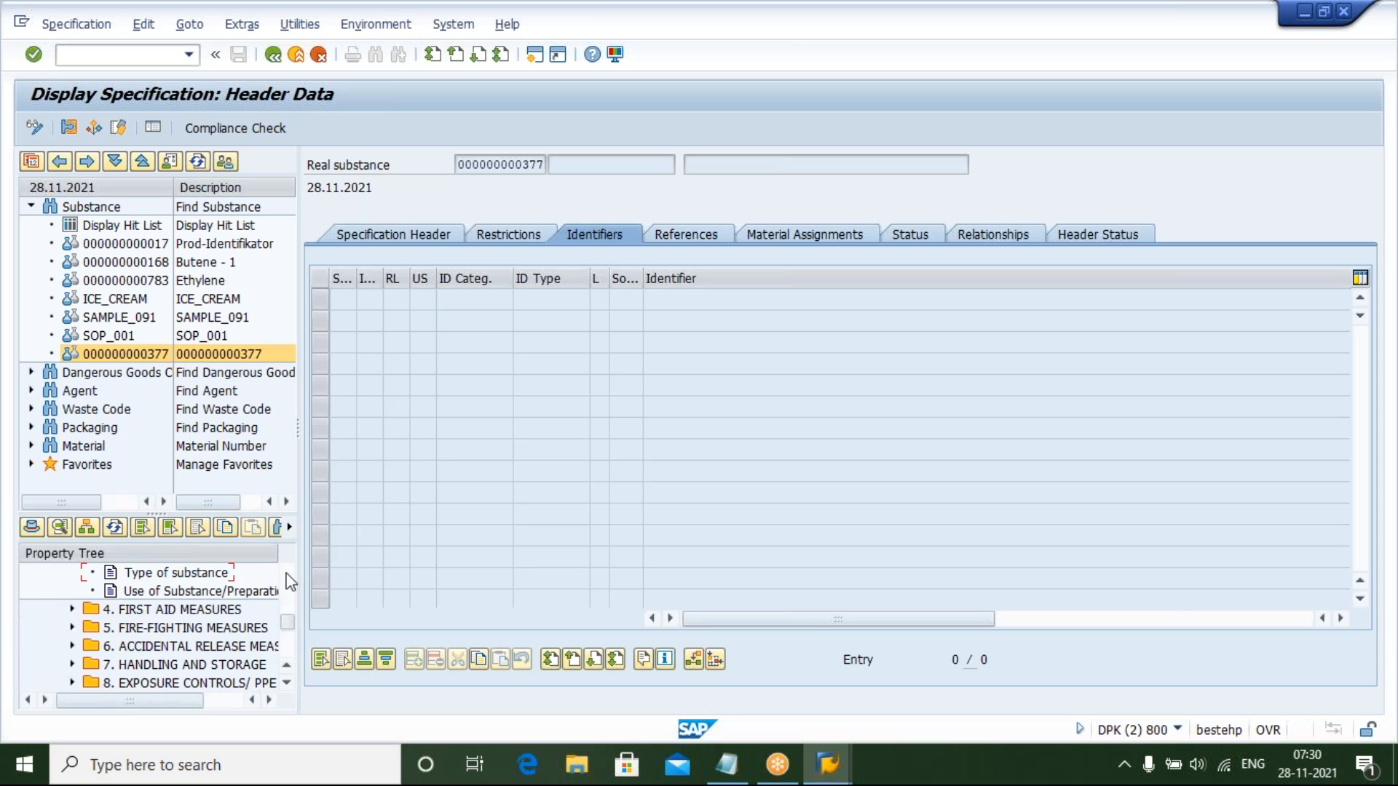
{"action": "scroll", "coordinate": [292, 580], "scroll_direction": "up", "scroll_amount": 3}
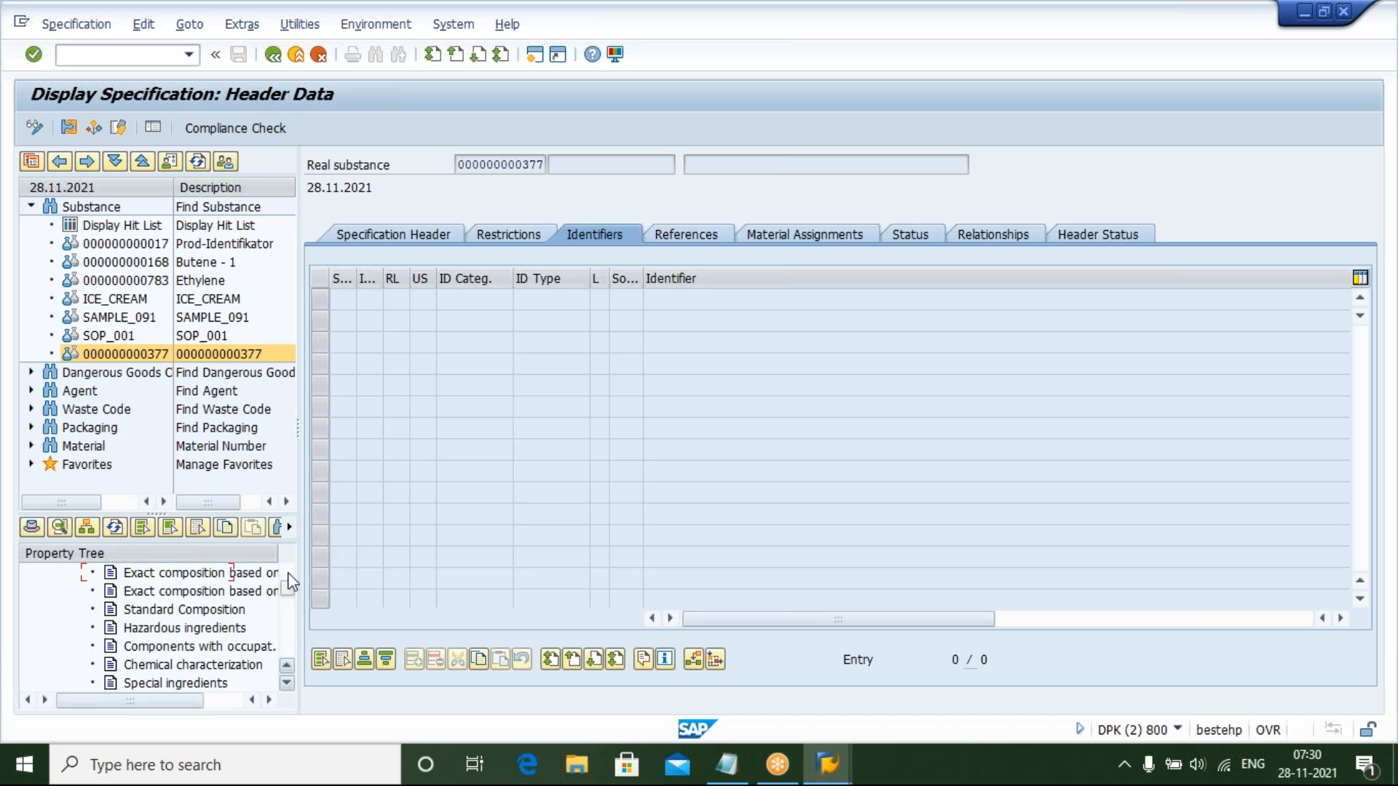
{"action": "scroll", "coordinate": [292, 580], "scroll_direction": "up", "scroll_amount": 3}
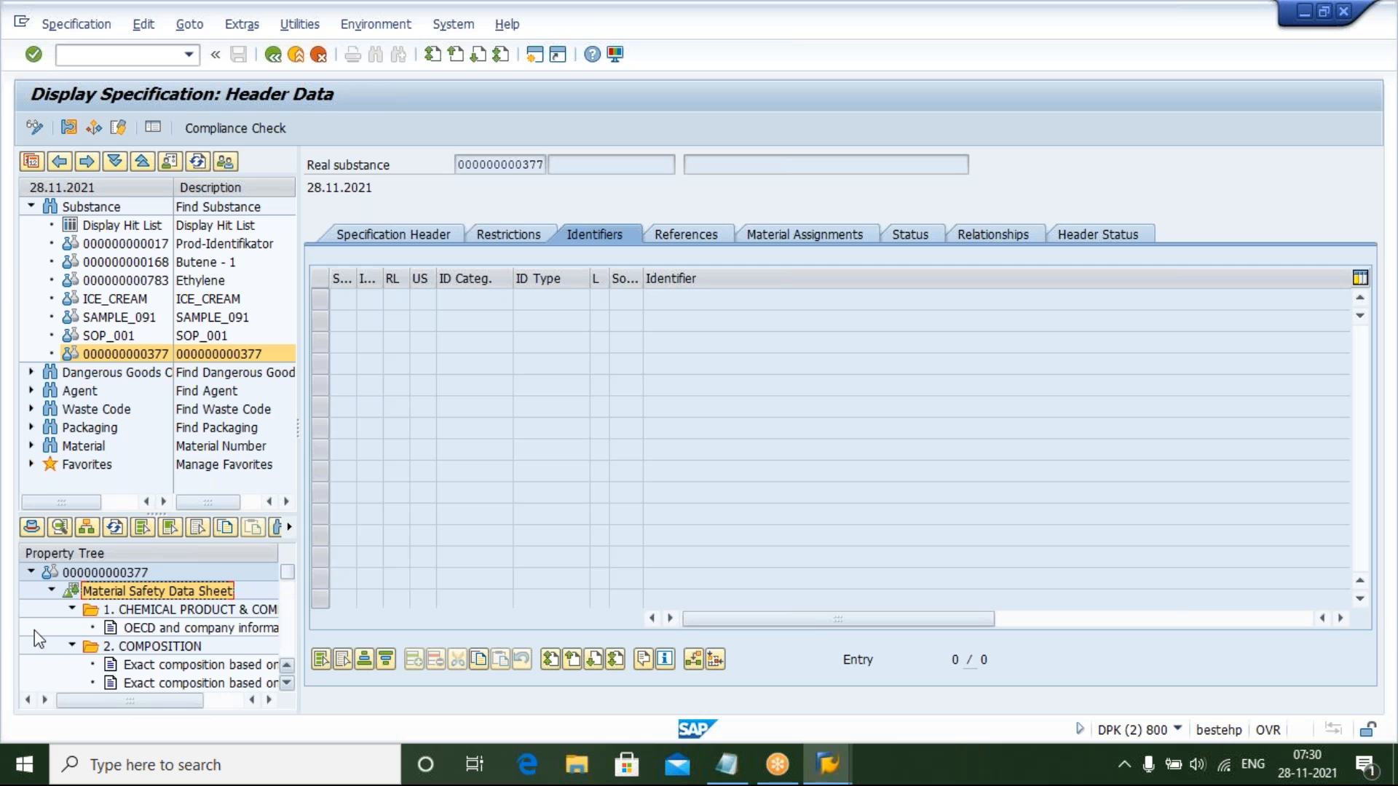
{"action": "left_click", "coordinate": [73, 609]}
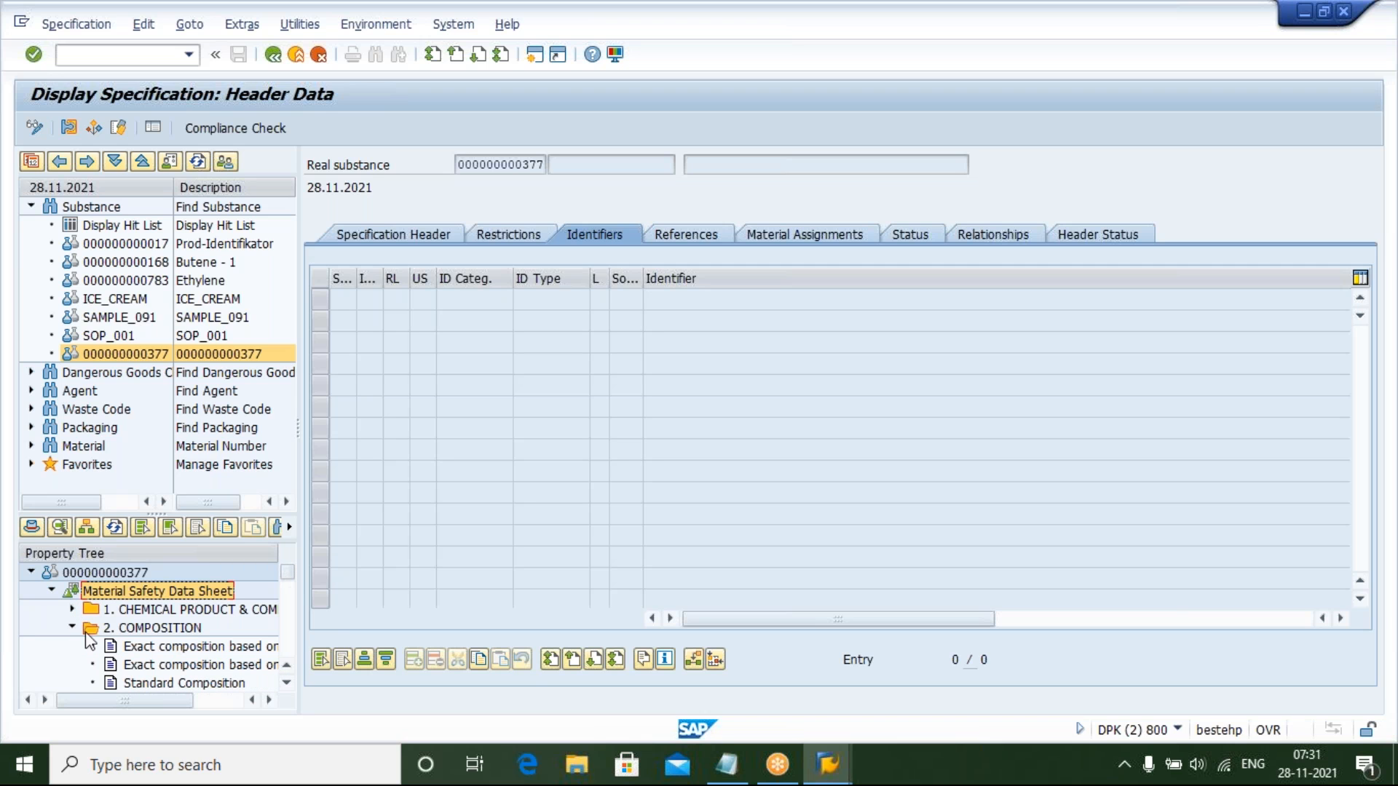
{"action": "left_click", "coordinate": [288, 683]}
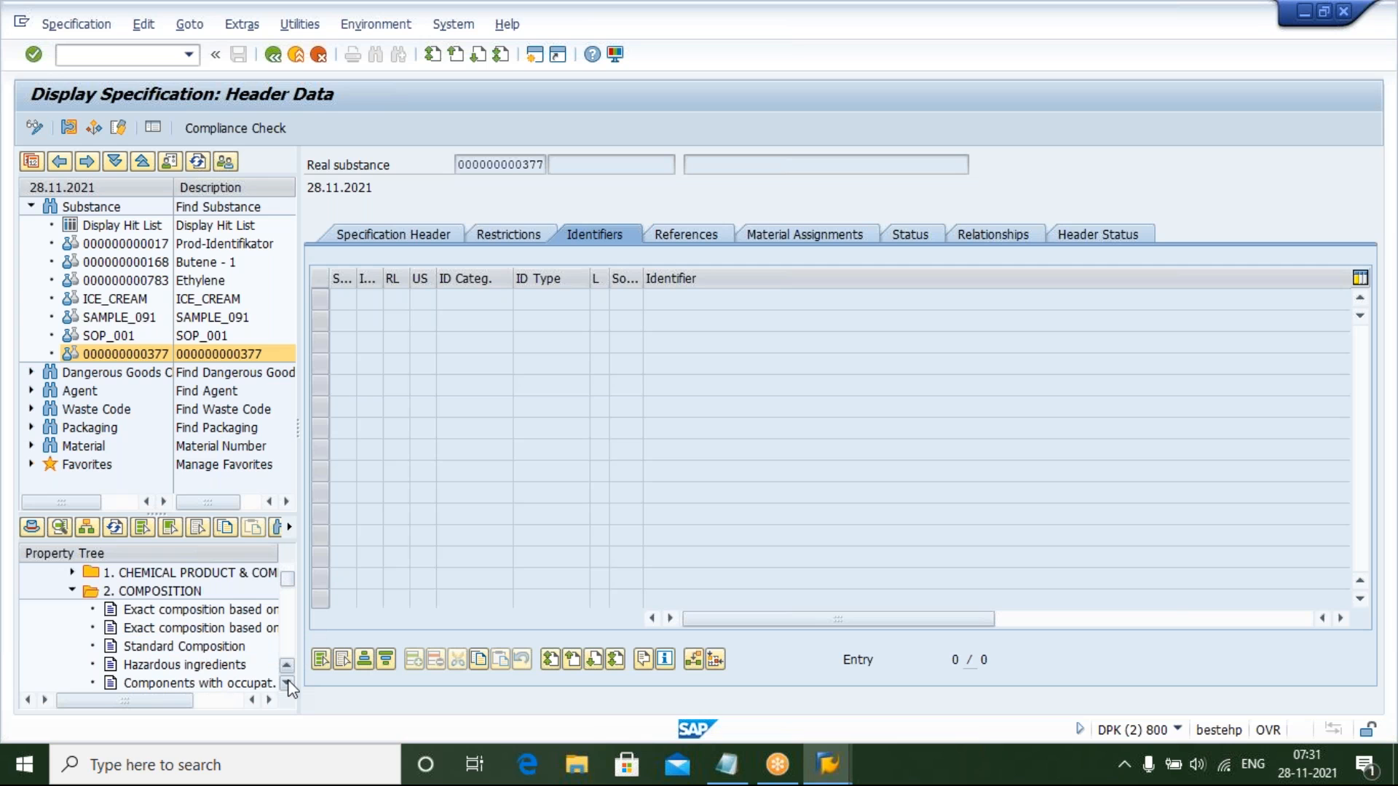
{"action": "left_click", "coordinate": [153, 593]}
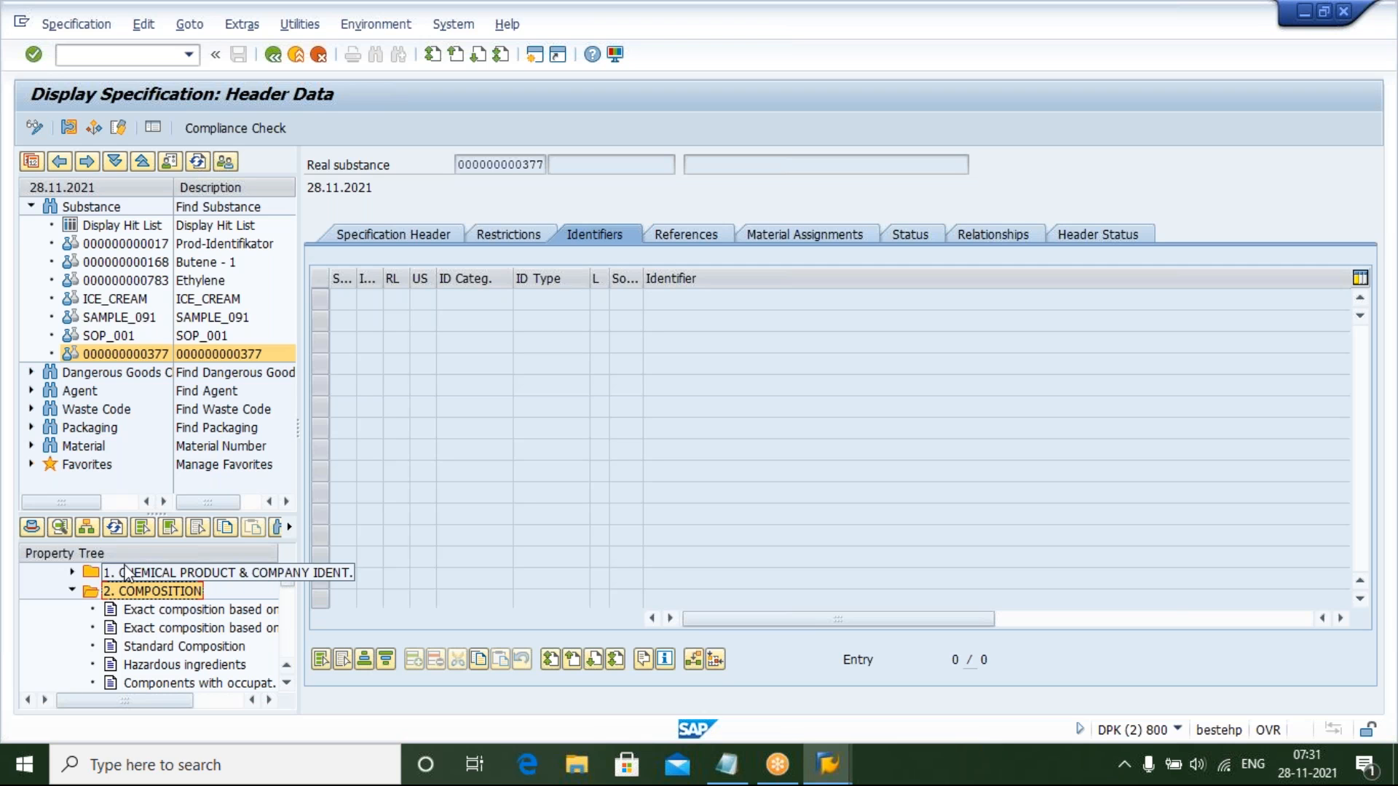
{"action": "left_click", "coordinate": [175, 630]}
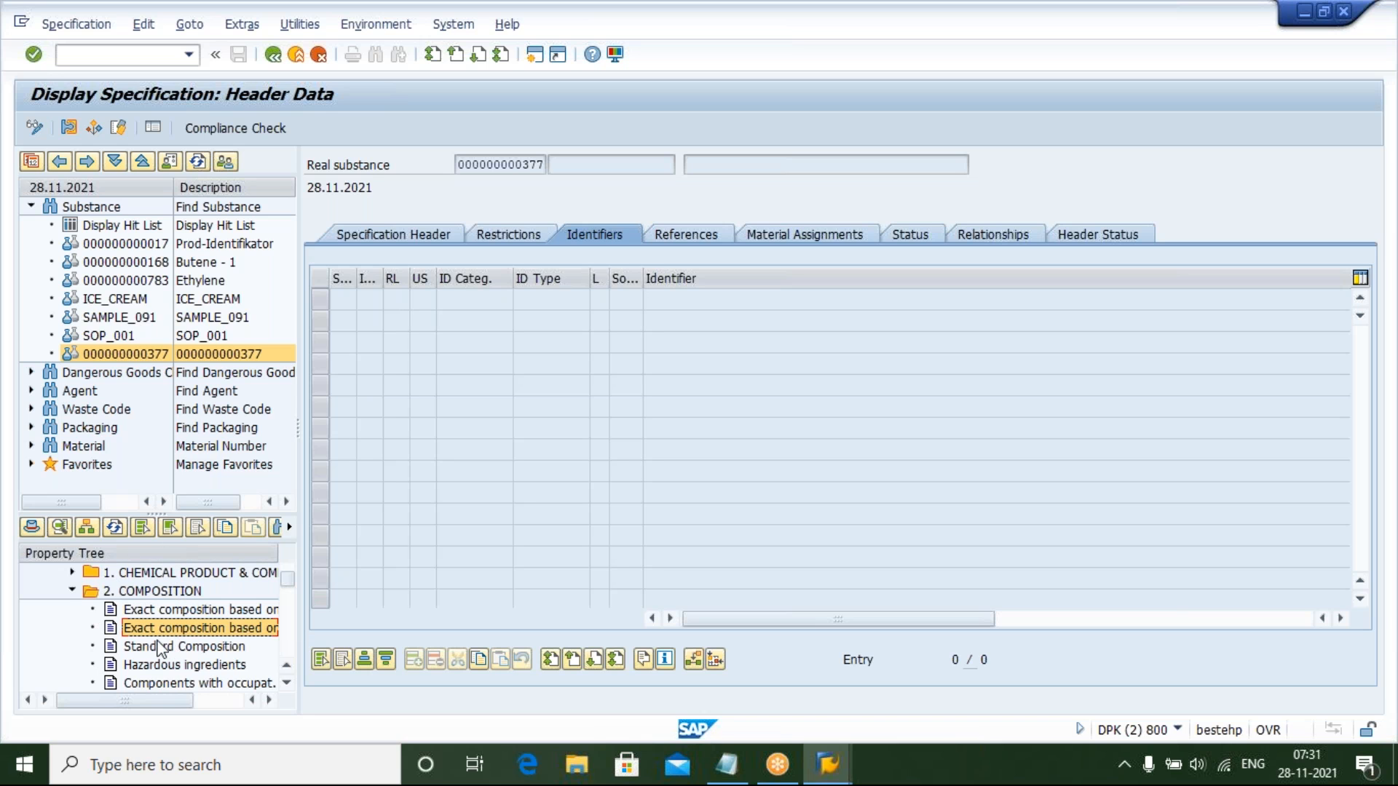
{"action": "left_click", "coordinate": [157, 591]}
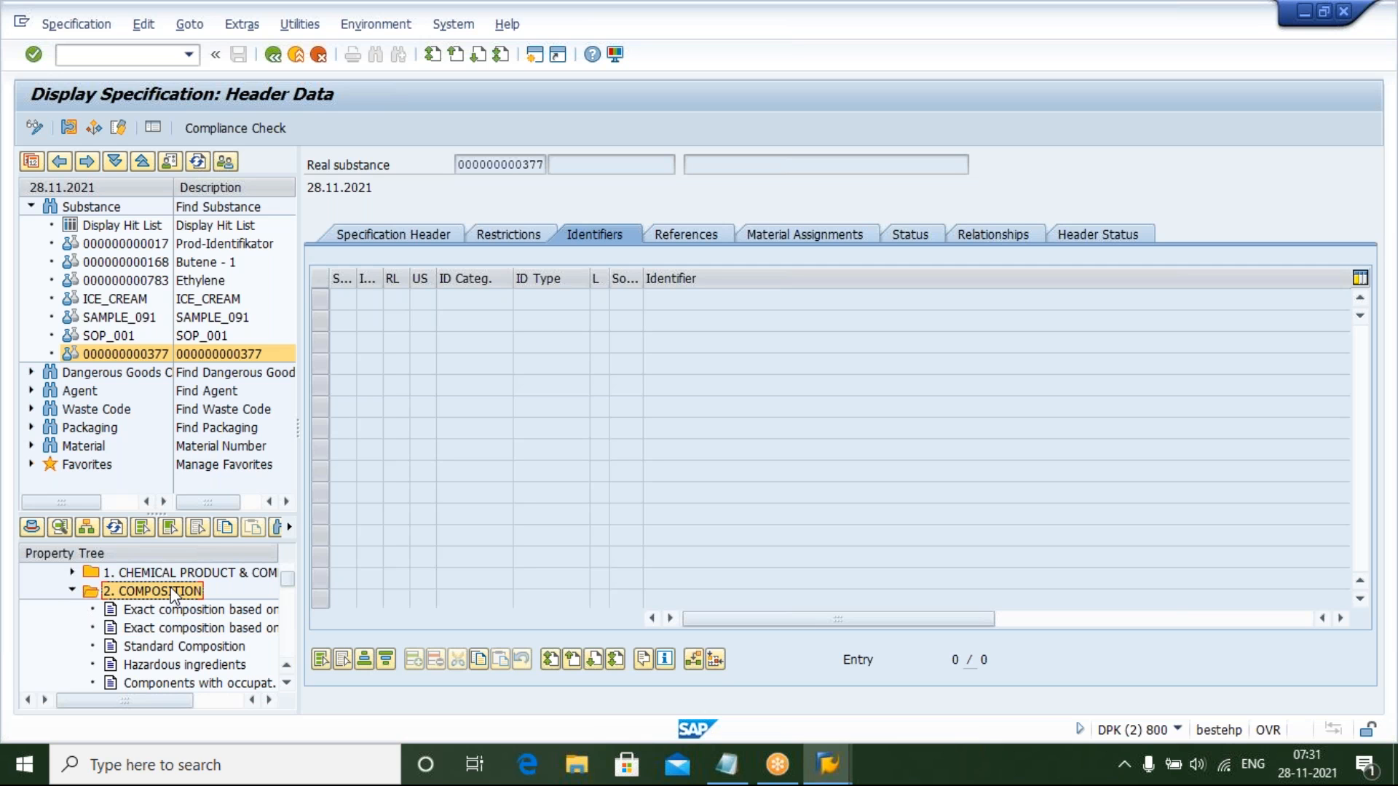
{"action": "left_click", "coordinate": [172, 650]}
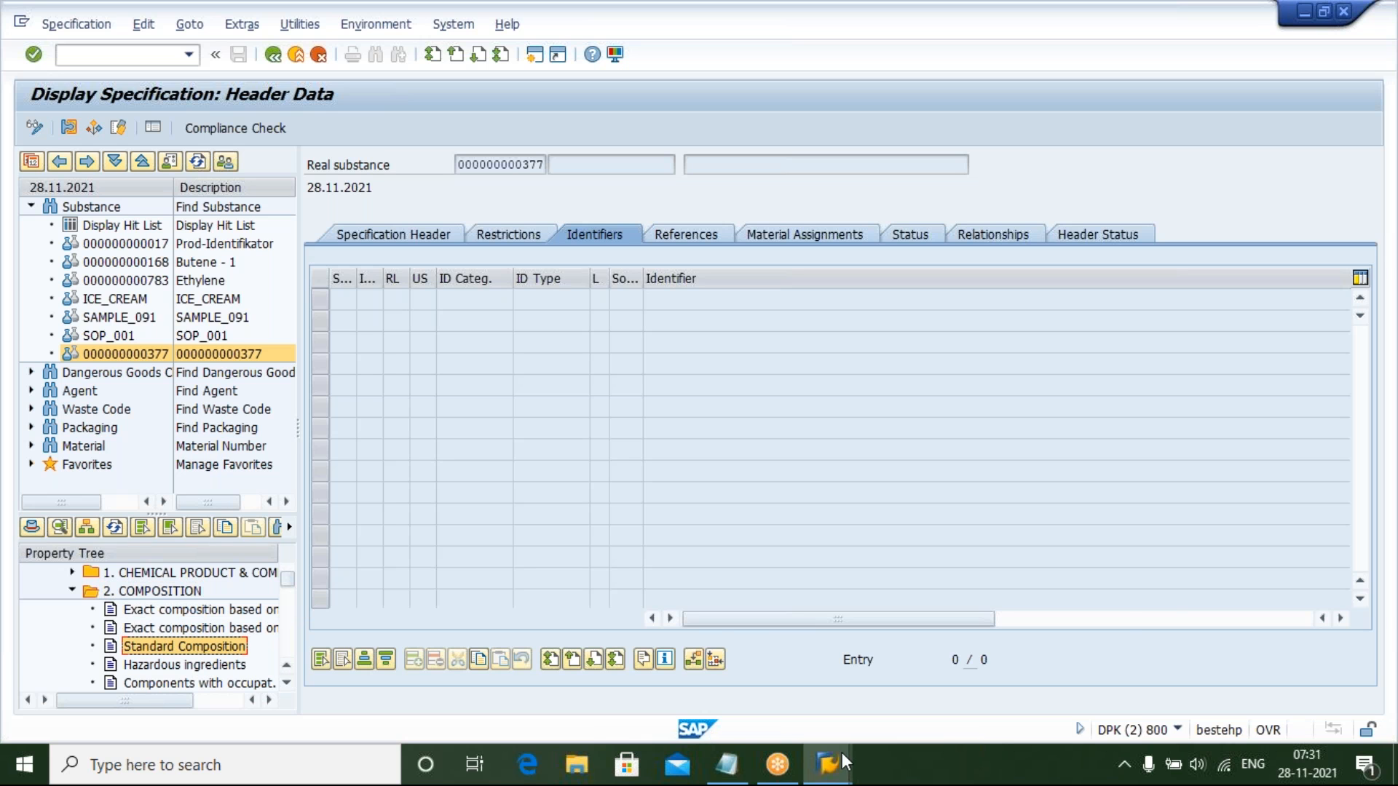
{"action": "mouse_move", "coordinate": [842, 752]}
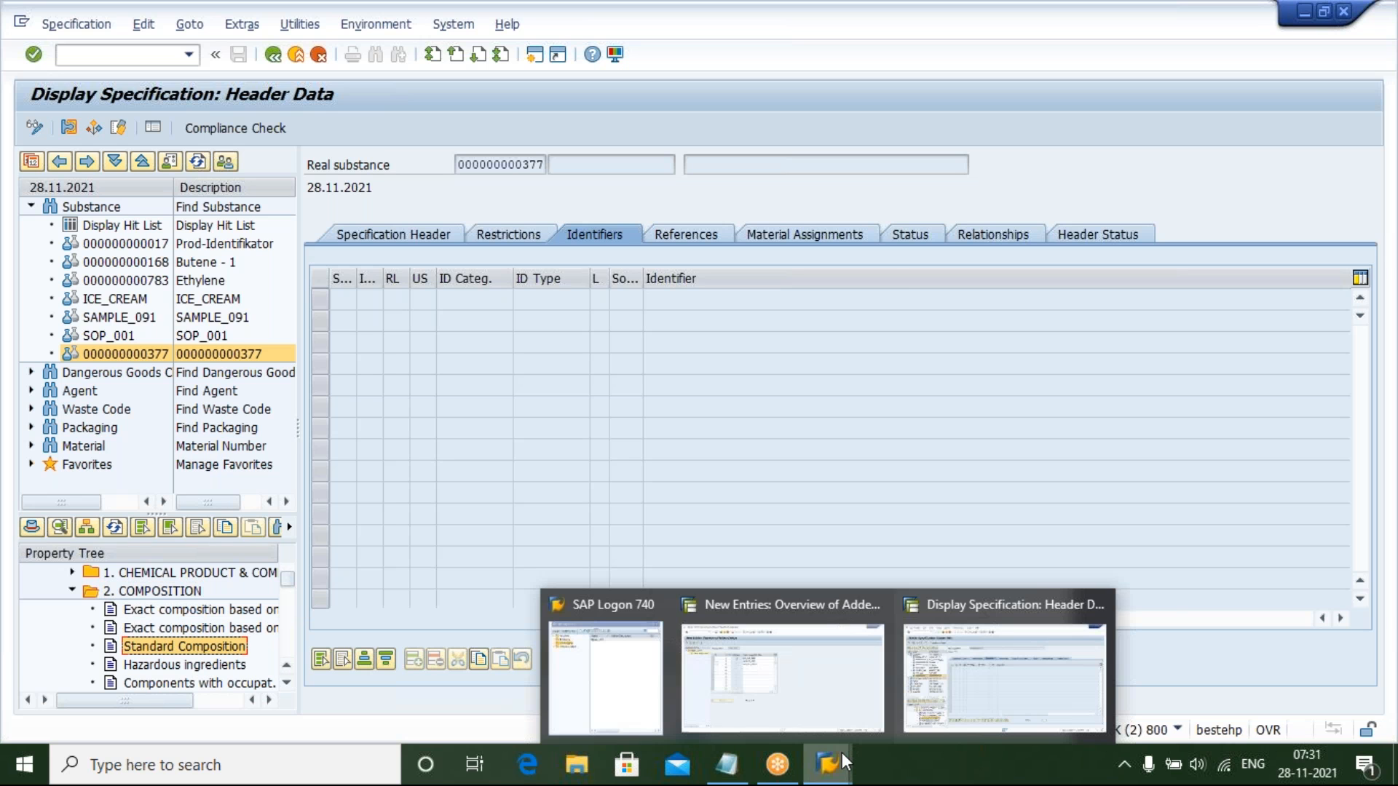
Compare the new entries' levels against the reference tree's Composition and Possible Hazards folders
{"action": "left_click", "coordinate": [823, 677]}
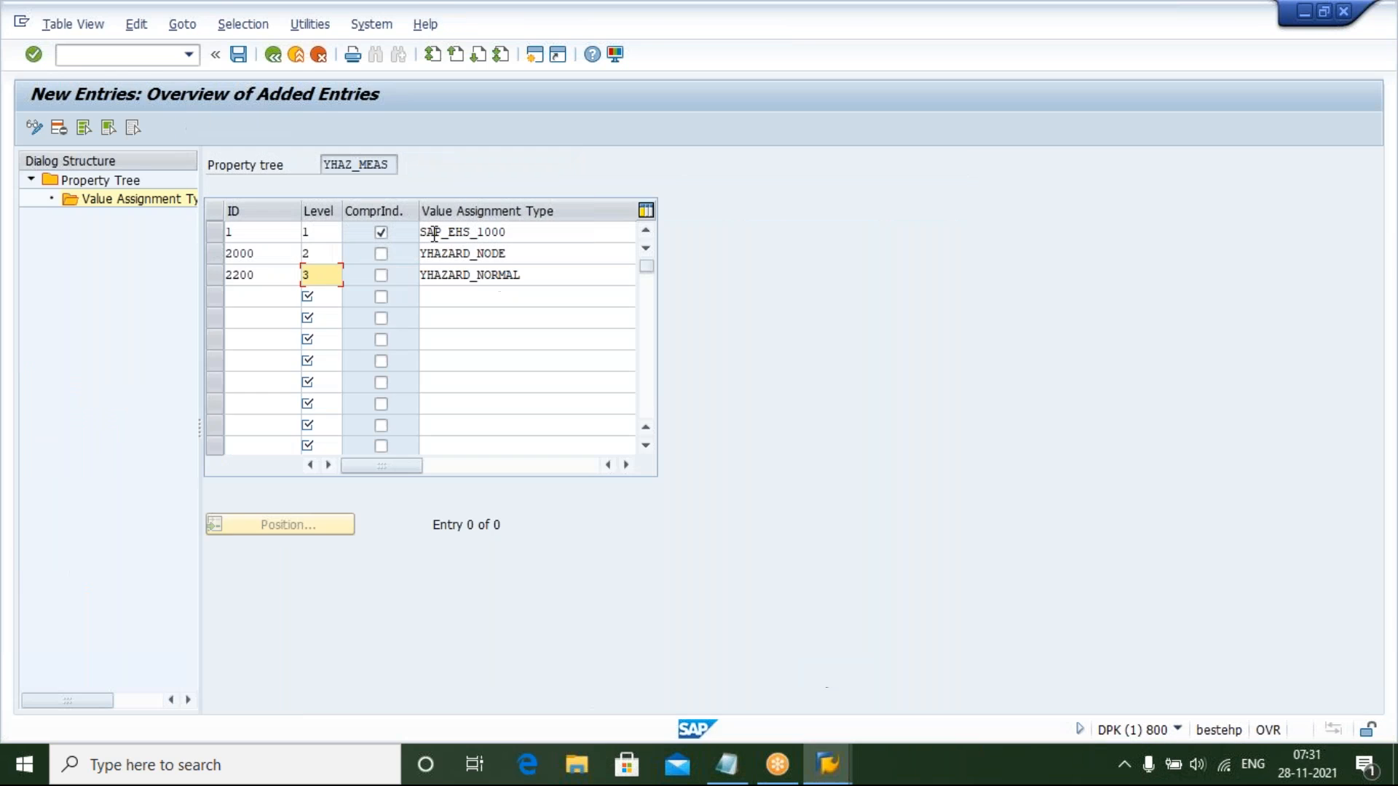
{"action": "left_click", "coordinate": [307, 253]}
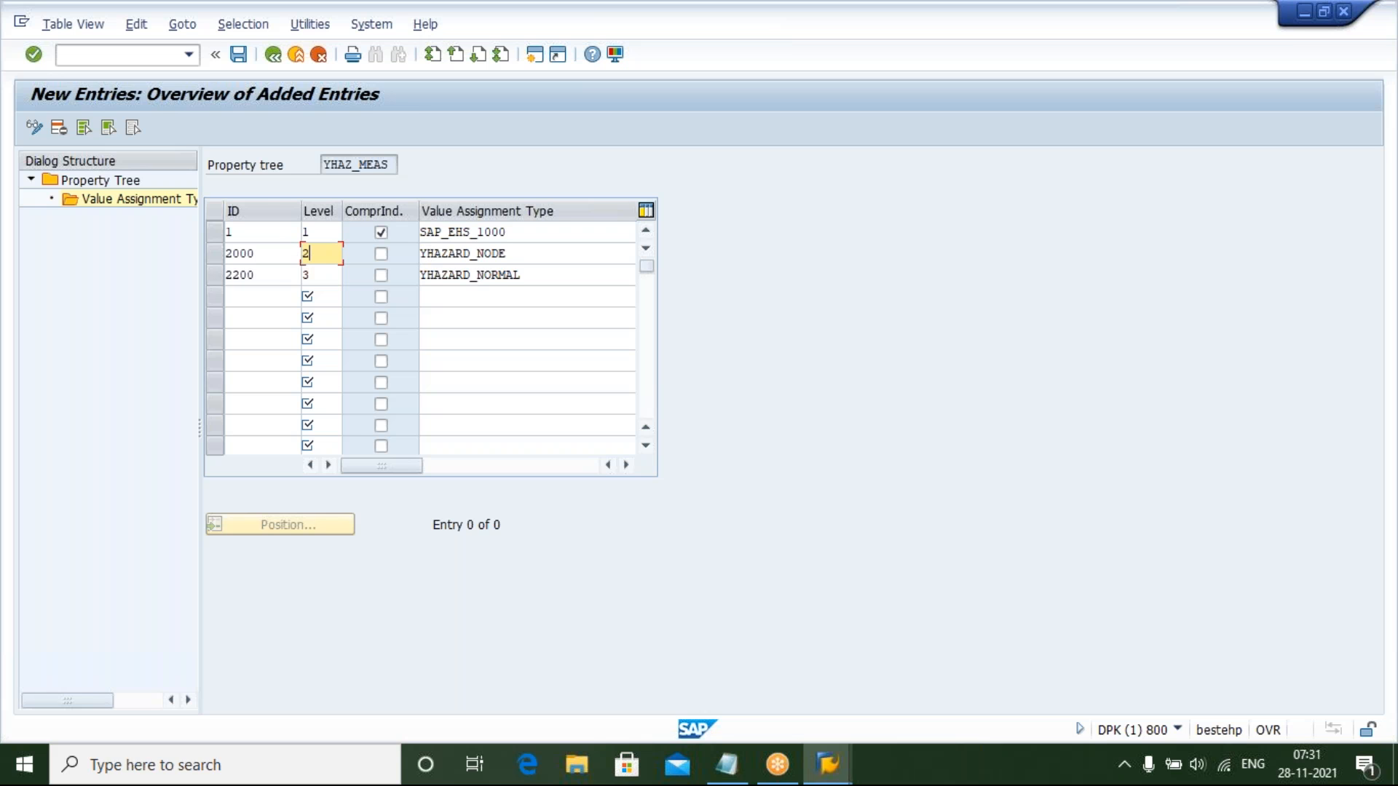
{"action": "left_click", "coordinate": [318, 274]}
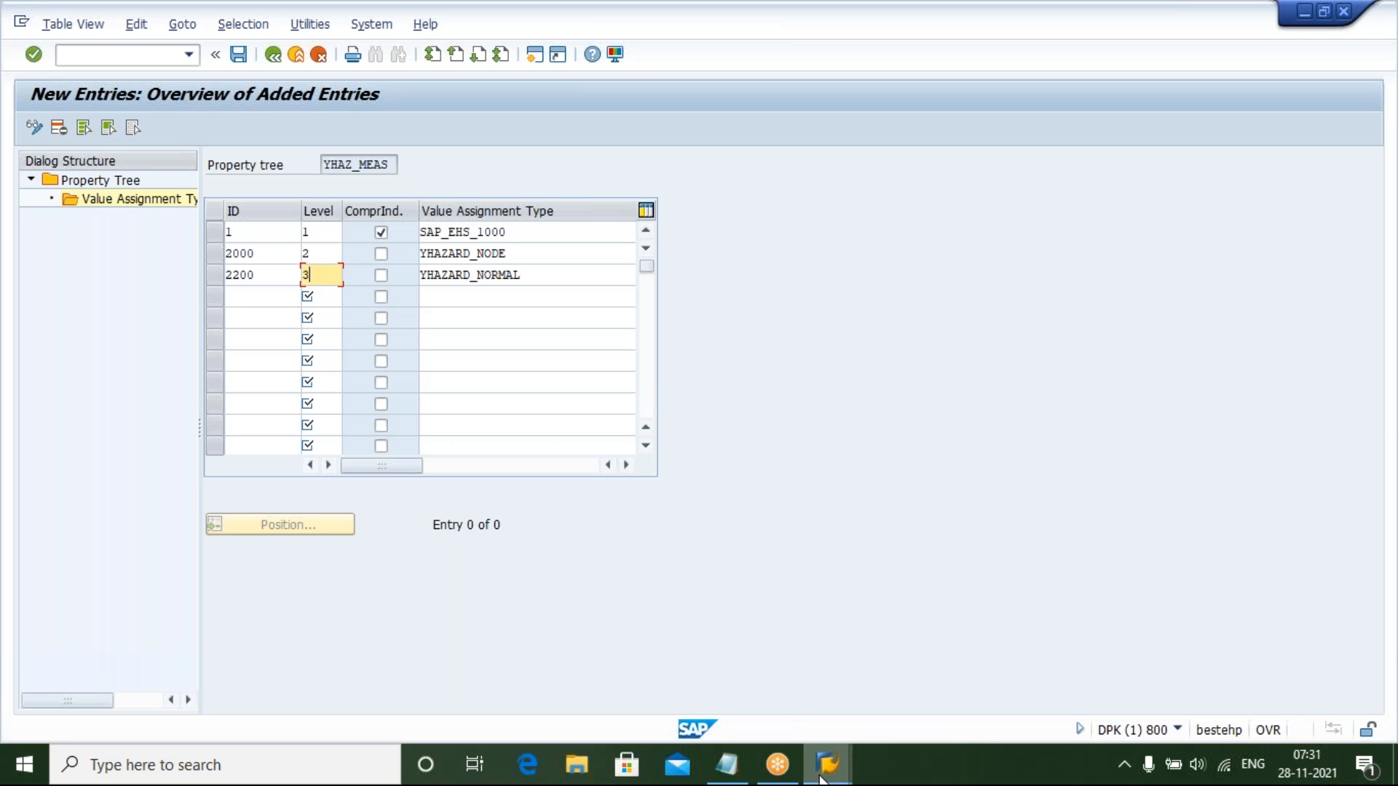
{"action": "mouse_move", "coordinate": [821, 777]}
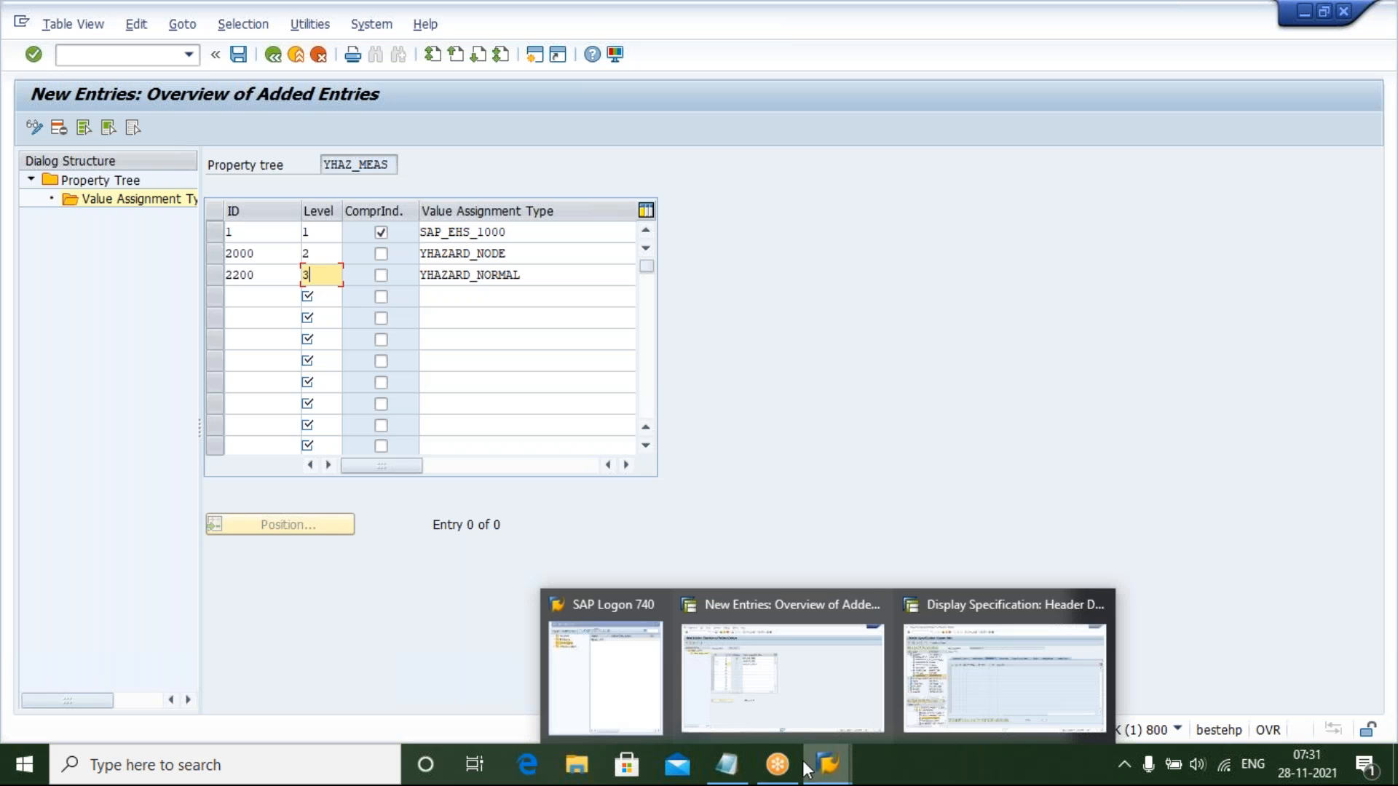
{"action": "left_click", "coordinate": [985, 689]}
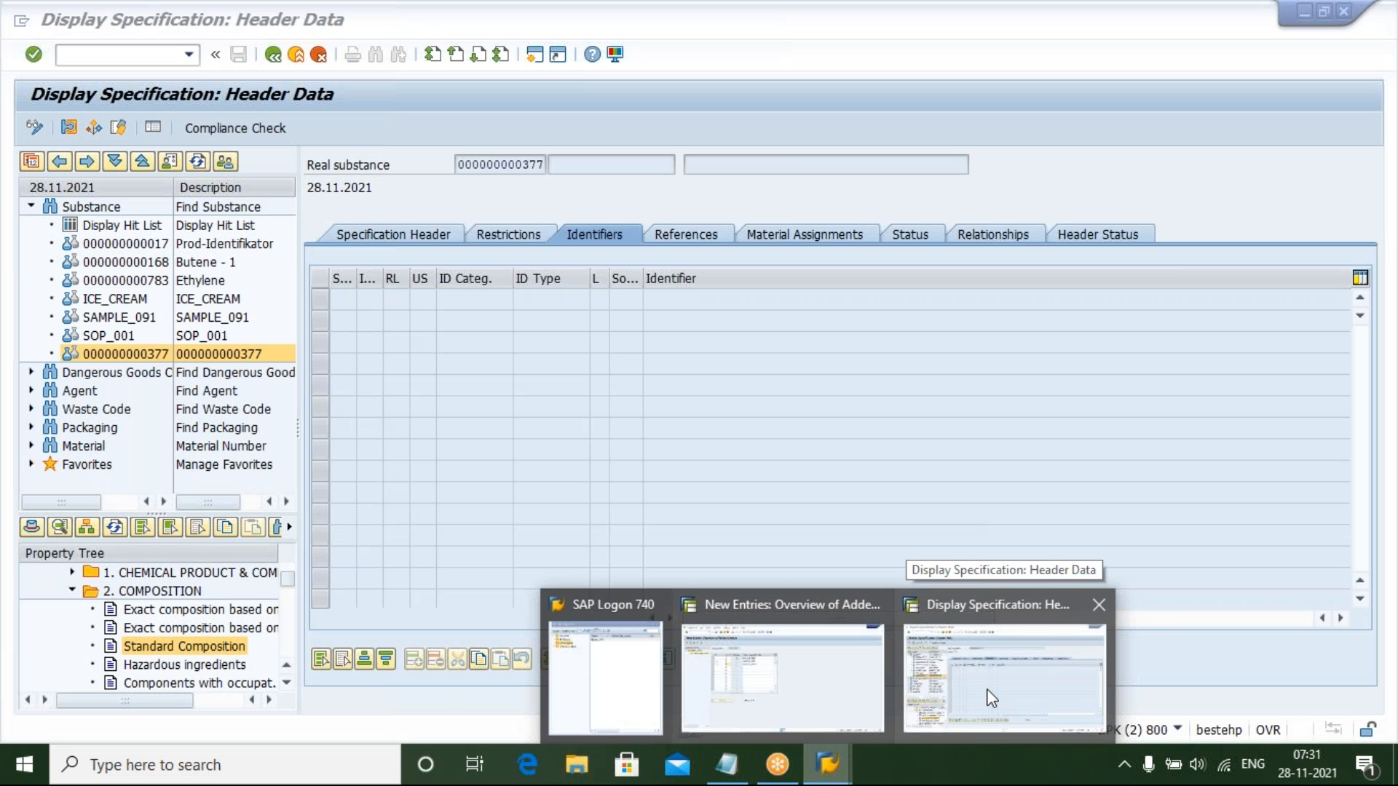
{"action": "left_click", "coordinate": [248, 646]}
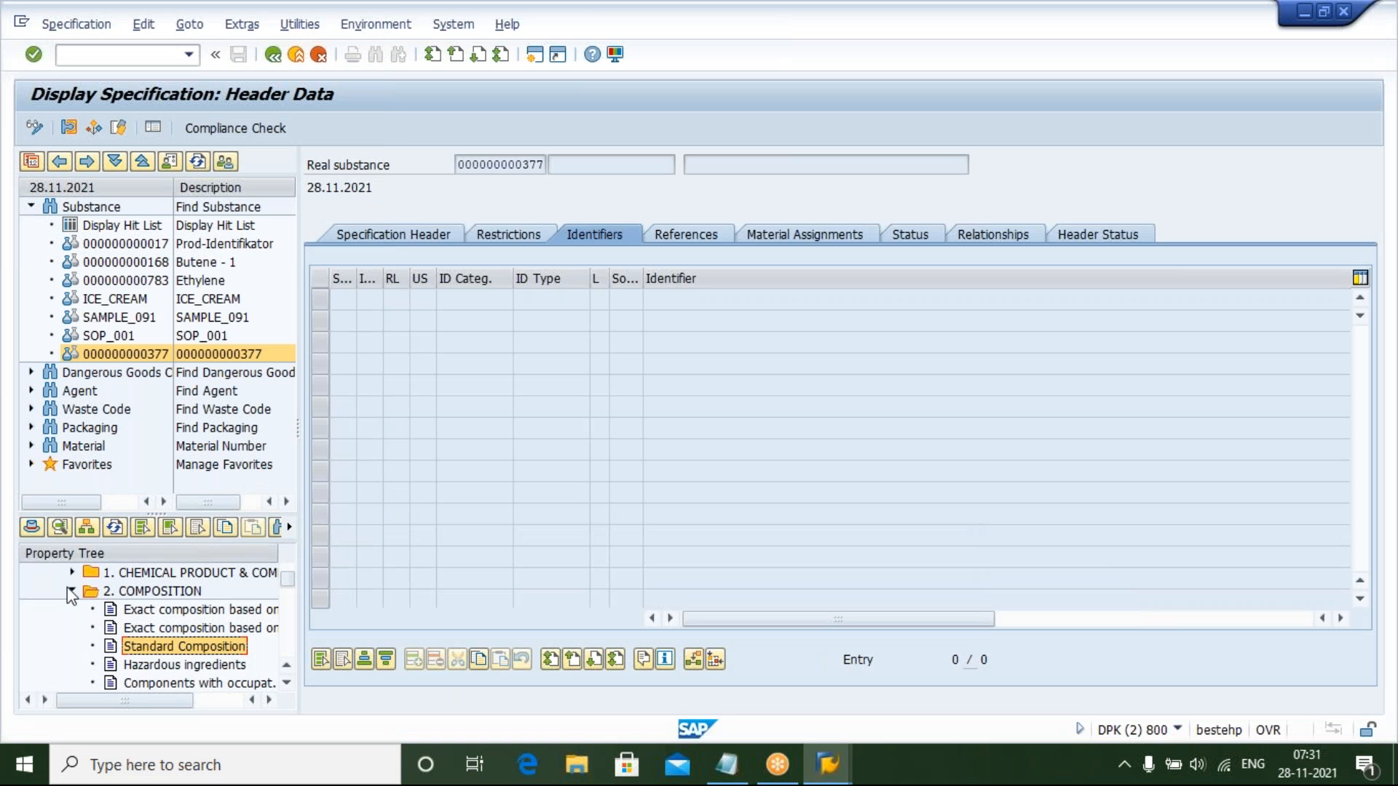
{"action": "left_click", "coordinate": [74, 591]}
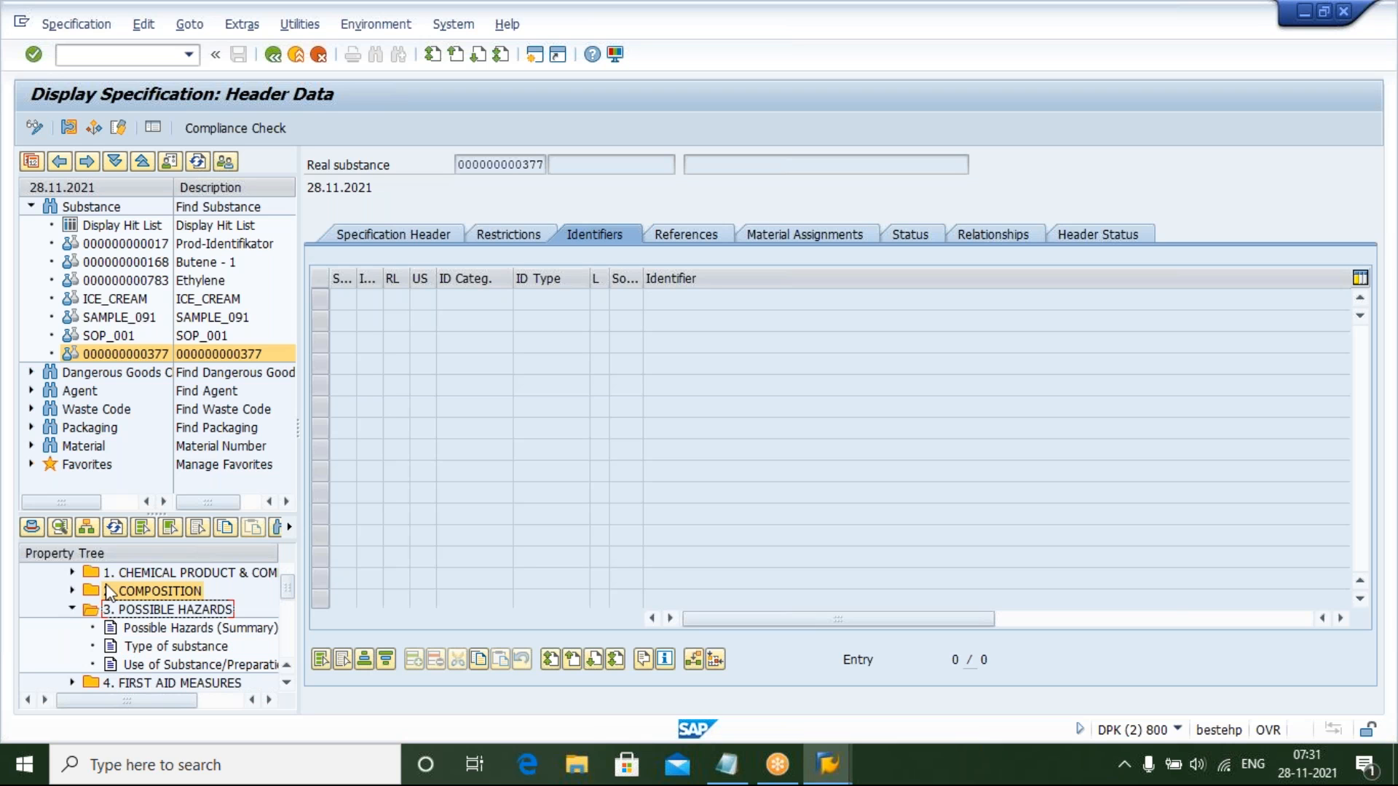
{"action": "left_click", "coordinate": [71, 610]}
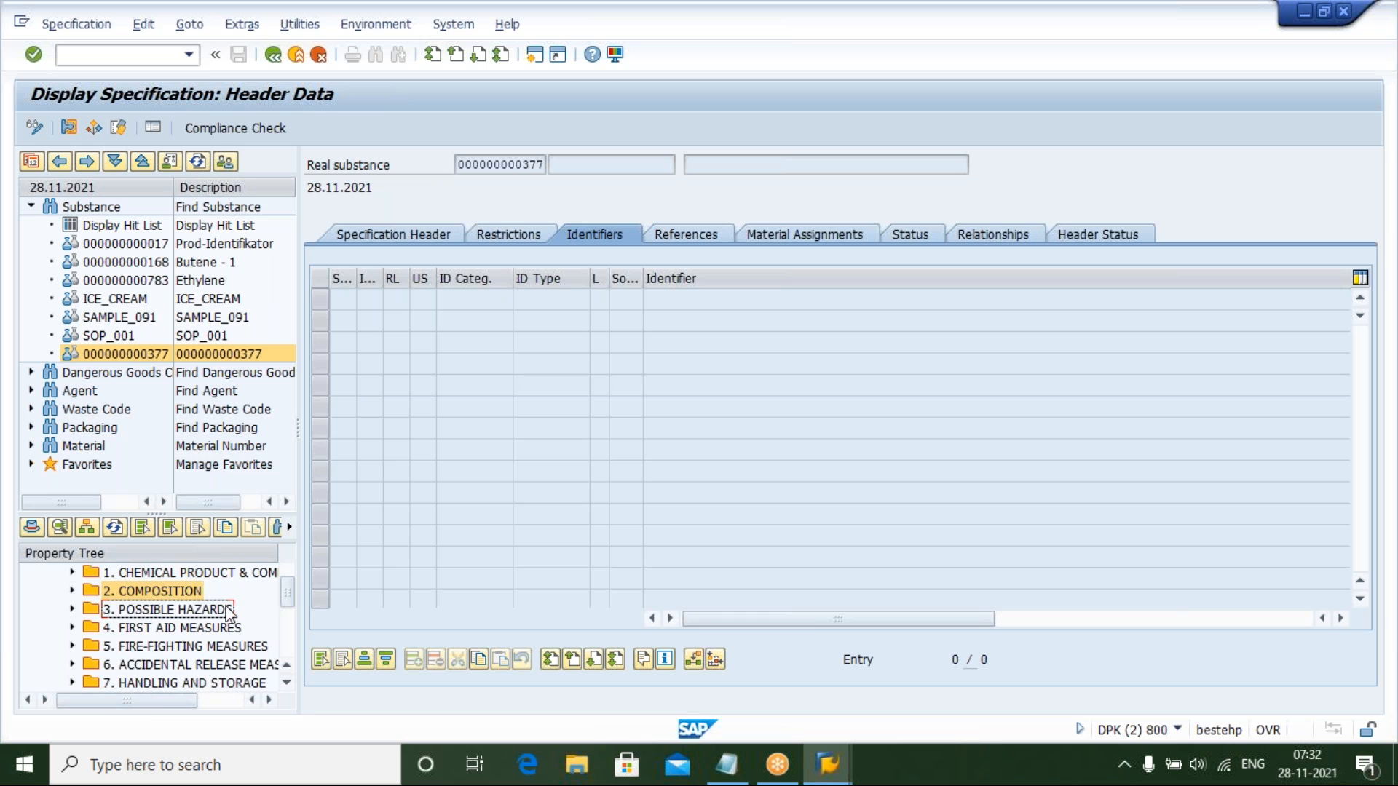
{"action": "mouse_move", "coordinate": [839, 763]}
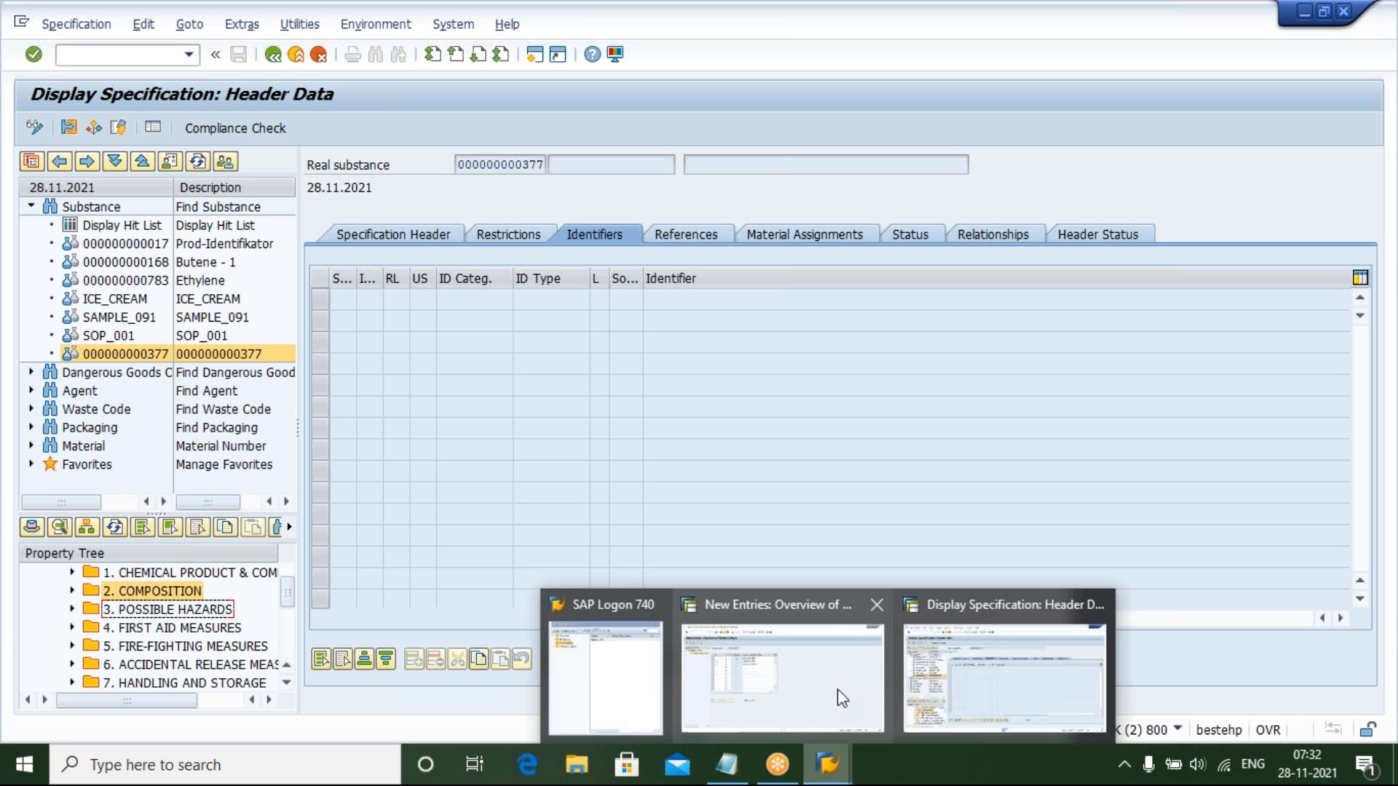
{"action": "left_click", "coordinate": [837, 689]}
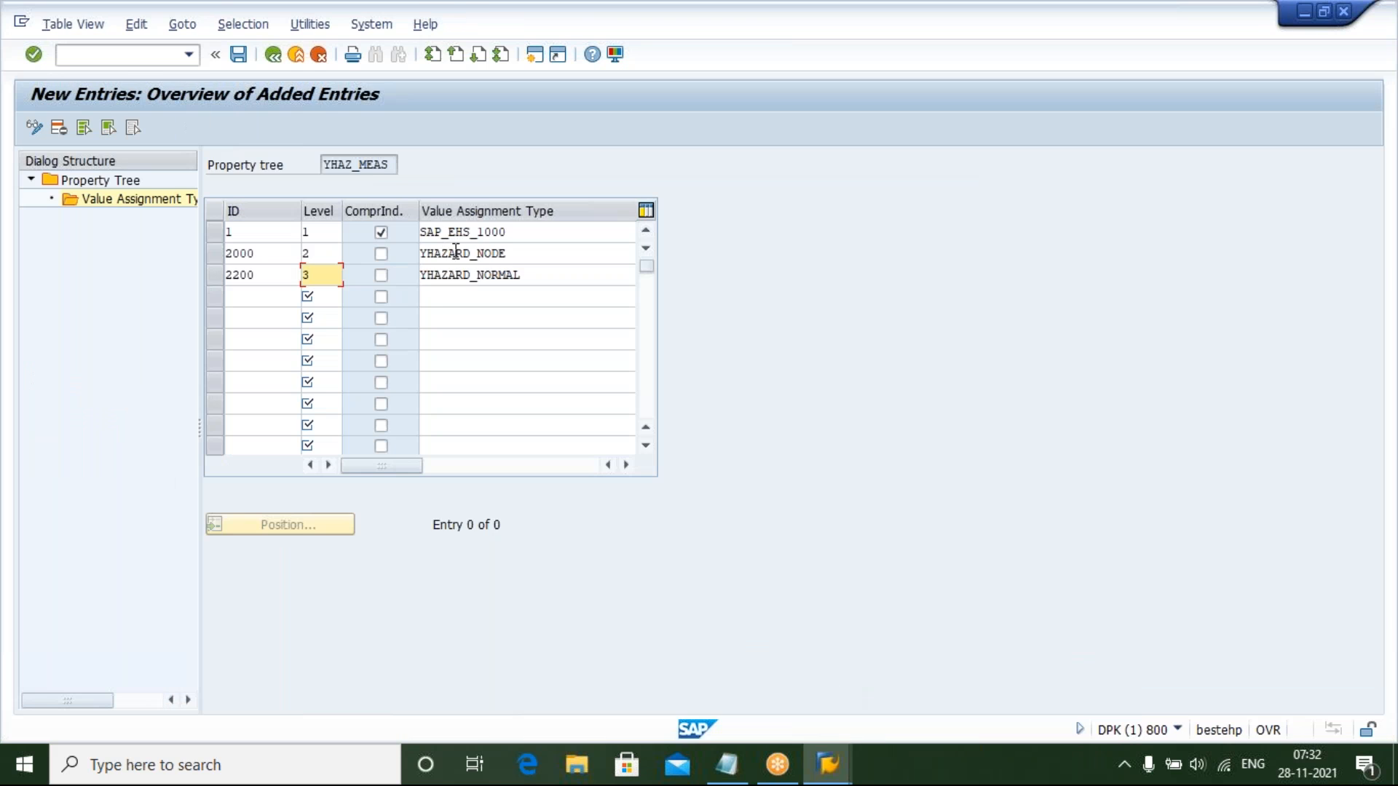
Save the value assignment type assignments of YHAZ_MEAS, confirming the existing customizing request
{"action": "left_click", "coordinate": [510, 253]}
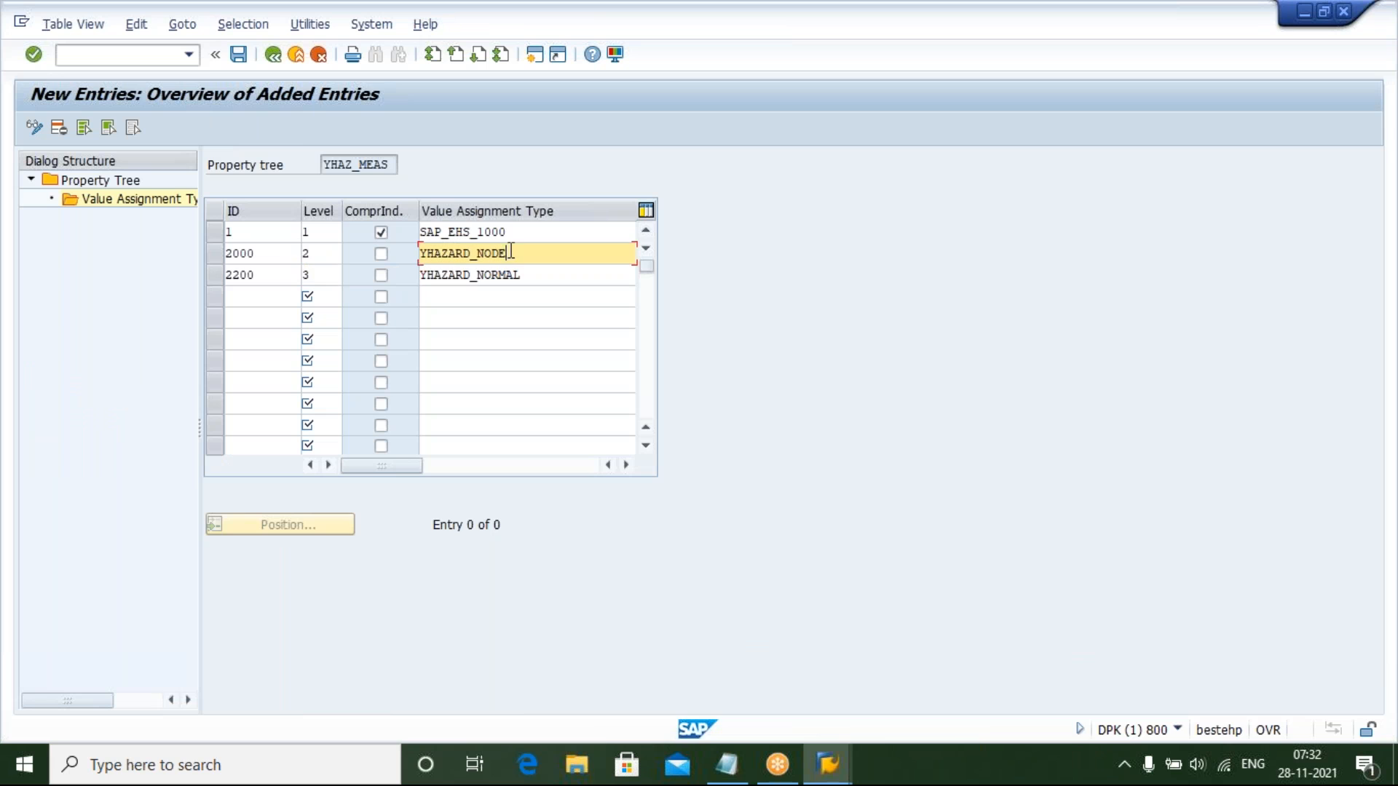
{"action": "left_click", "coordinate": [549, 278]}
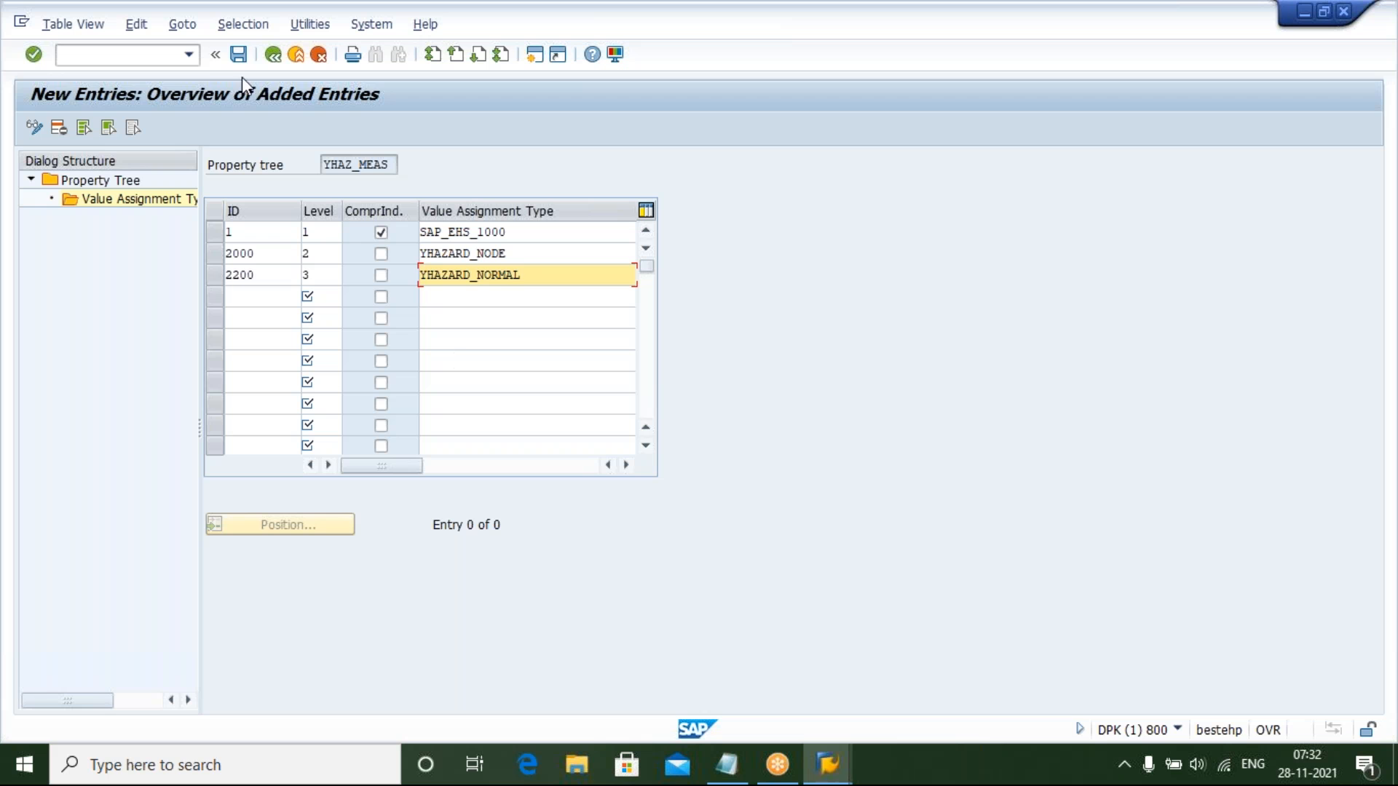
{"action": "left_click", "coordinate": [238, 53]}
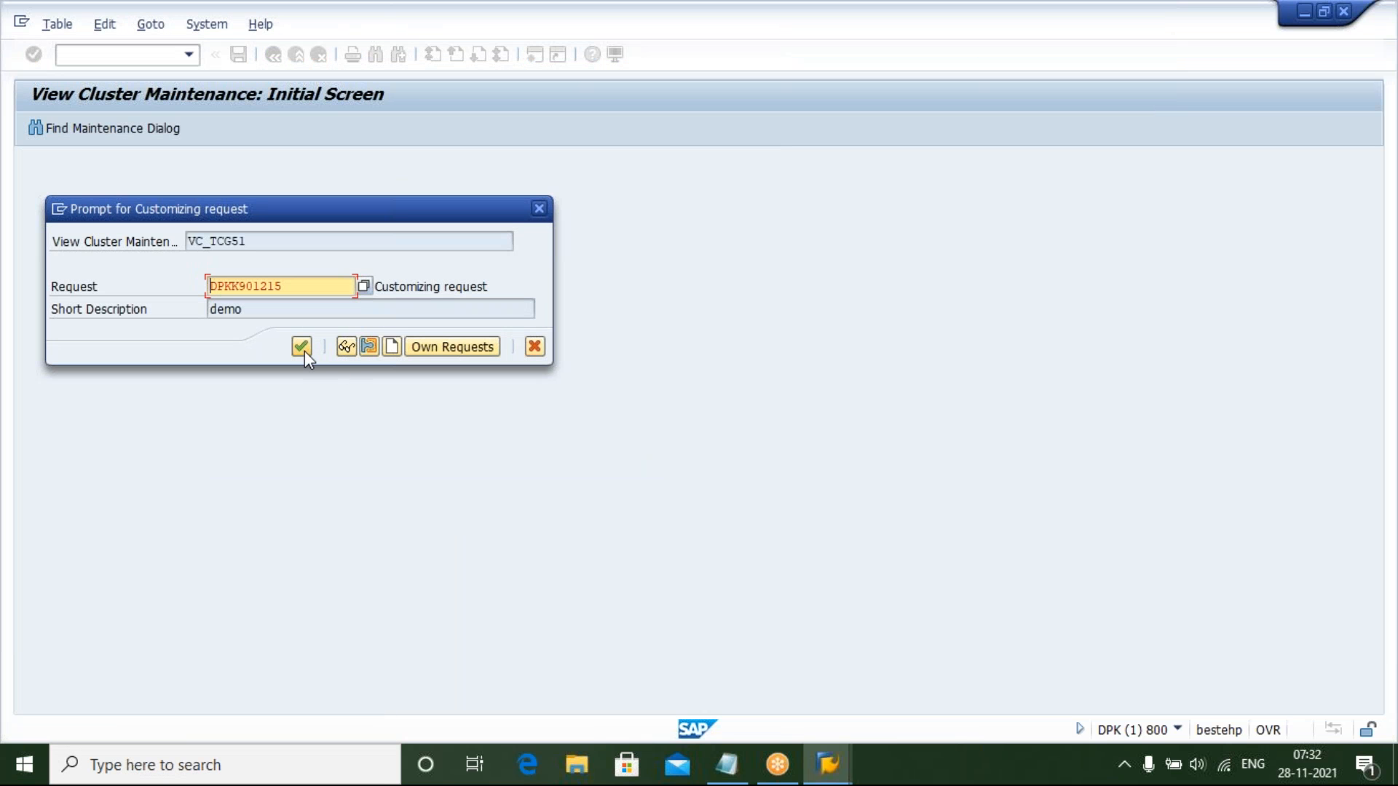
{"action": "left_click", "coordinate": [301, 346]}
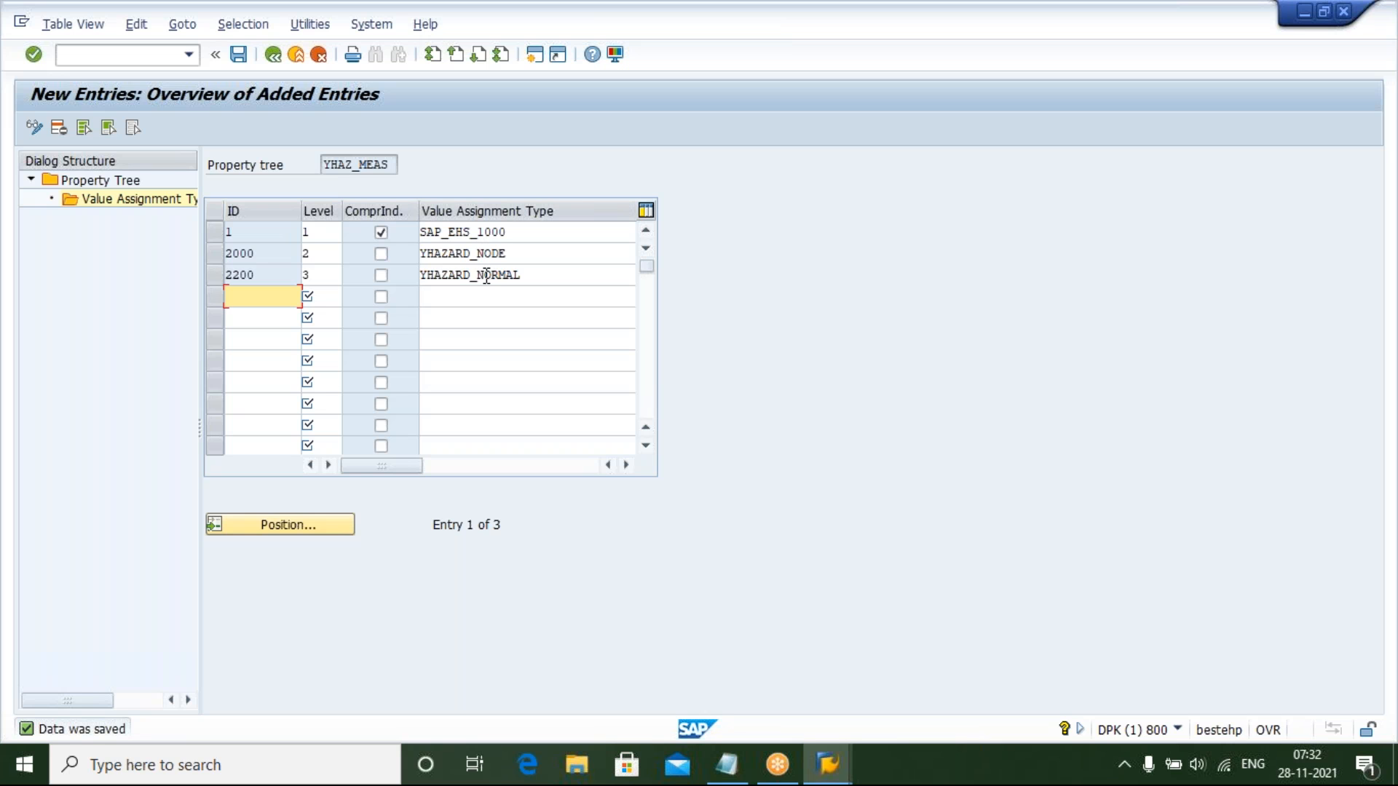
Go back to the property tree overview, position the list on YHAZ and select the YHAZ_MEAS tree
{"action": "left_click", "coordinate": [240, 55]}
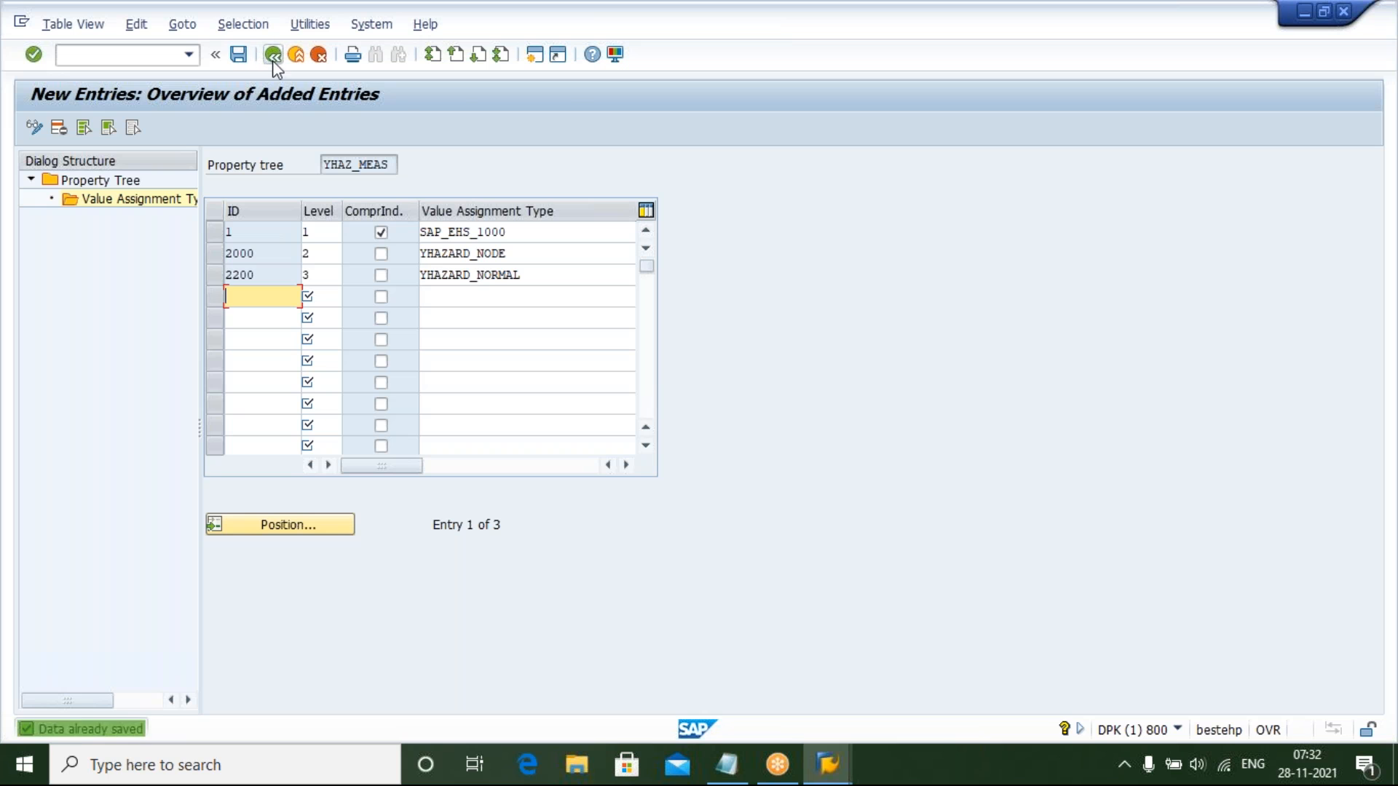
{"action": "left_click", "coordinate": [274, 59]}
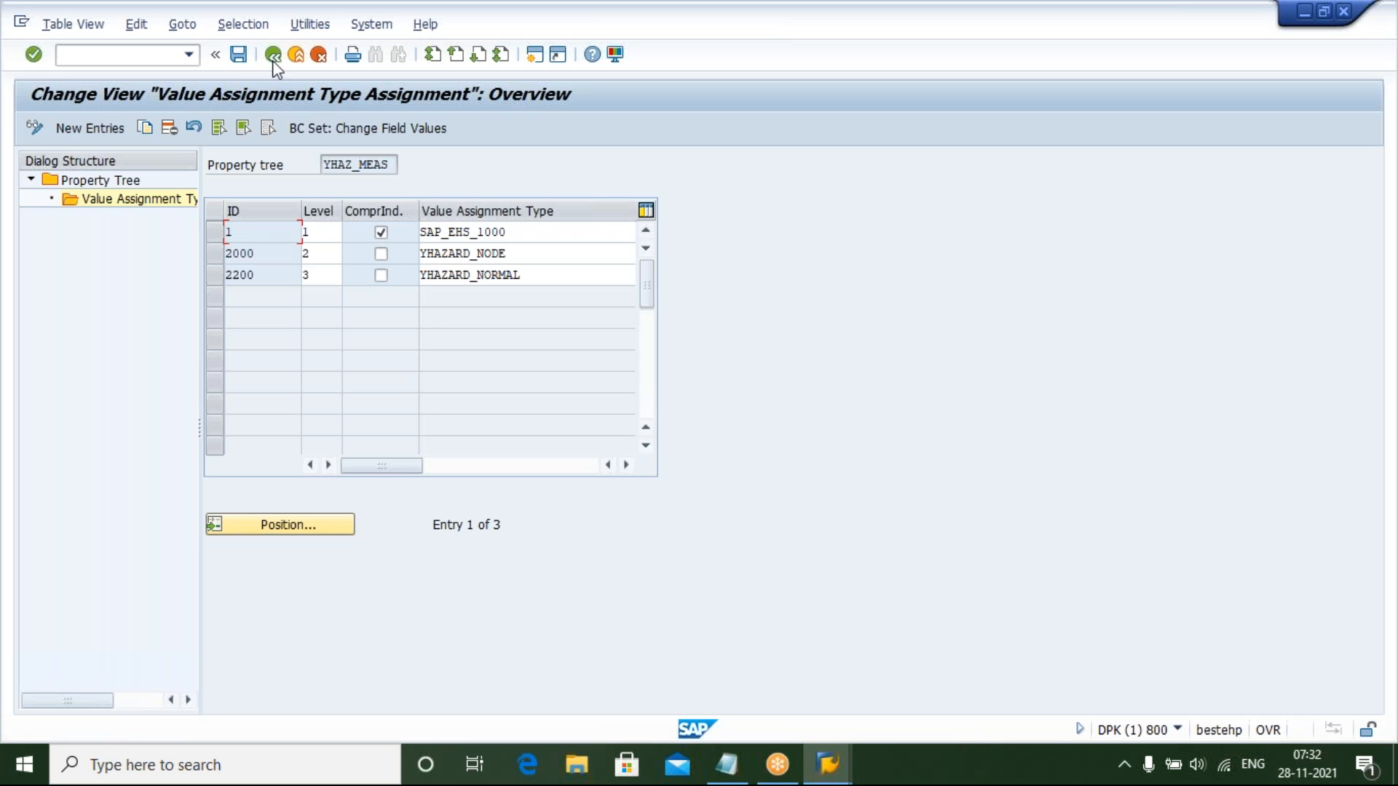
{"action": "left_click", "coordinate": [274, 57]}
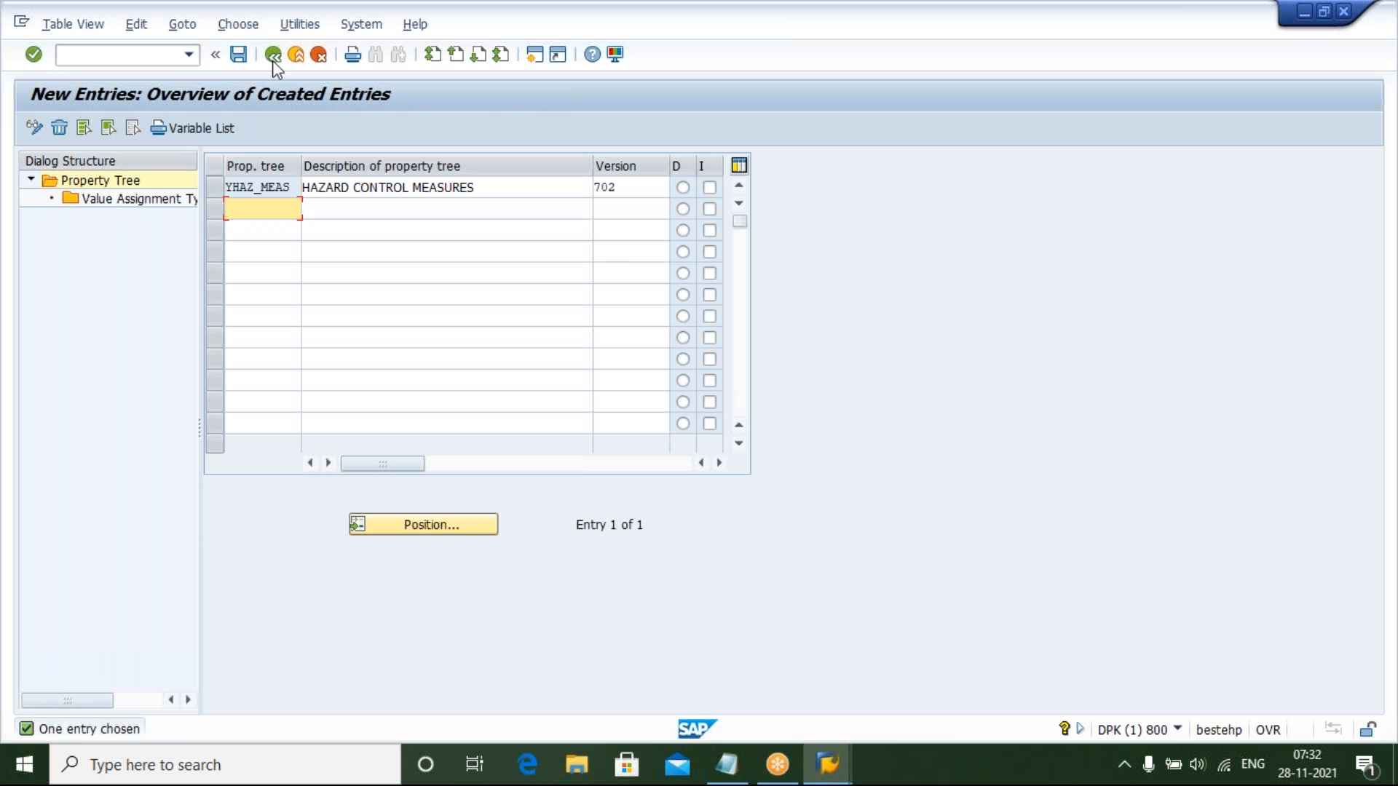
{"action": "left_click", "coordinate": [274, 58]}
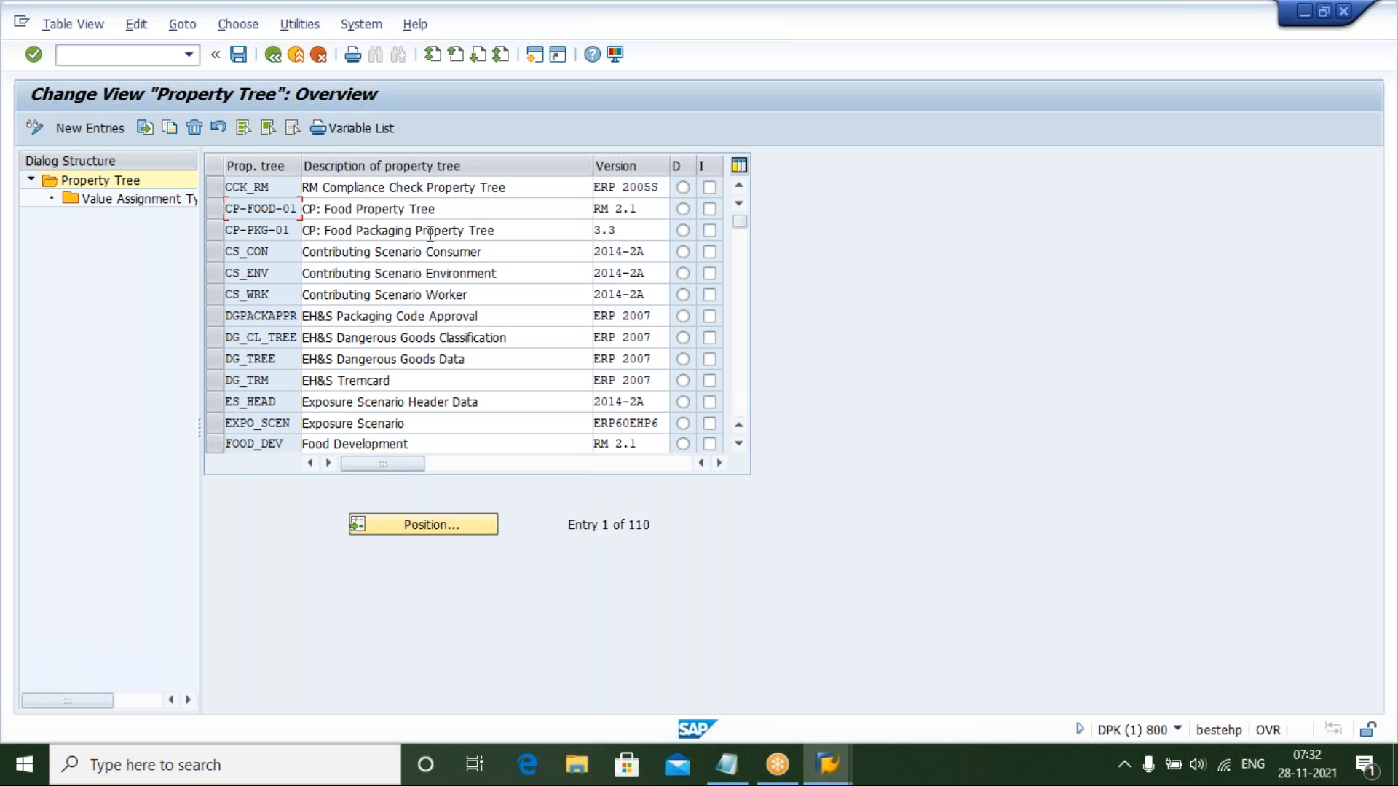
{"action": "mouse_move", "coordinate": [738, 220]}
{"action": "left_mouse_down"}
{"action": "mouse_move", "coordinate": [739, 421]}
{"action": "mouse_move", "coordinate": [726, 203]}
{"action": "left_mouse_up"}
{"action": "left_click", "coordinate": [471, 528]}
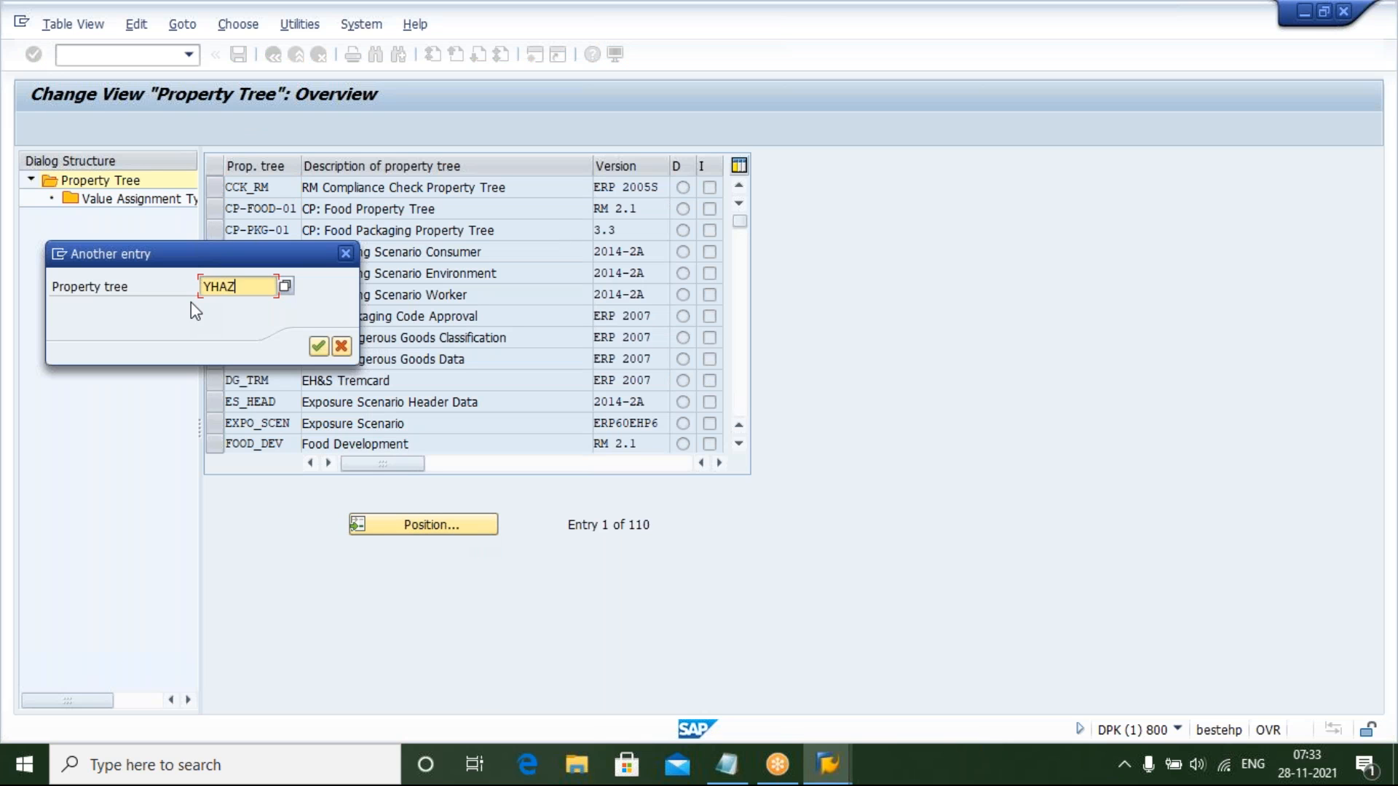
{"action": "key", "text": "Return"}
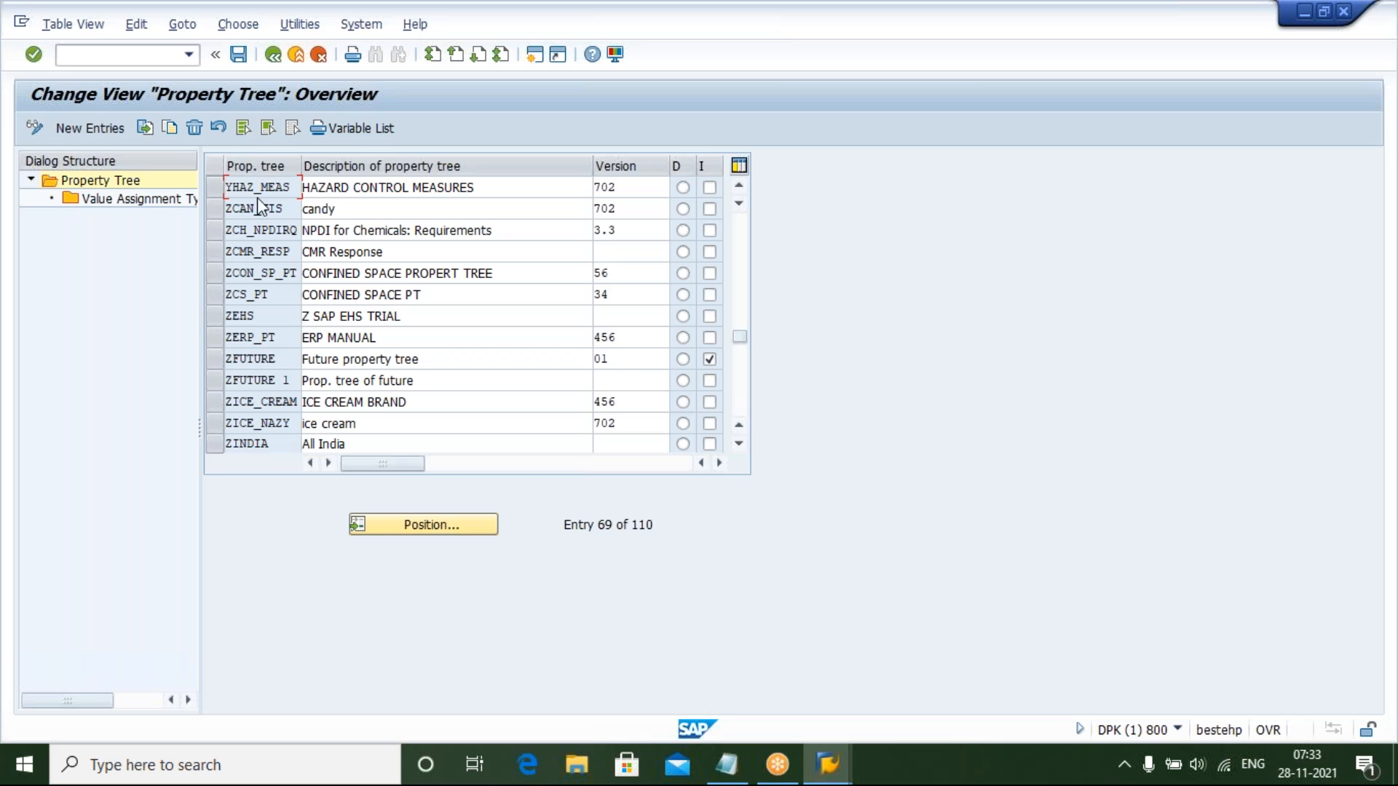
{"action": "left_click", "coordinate": [216, 190]}
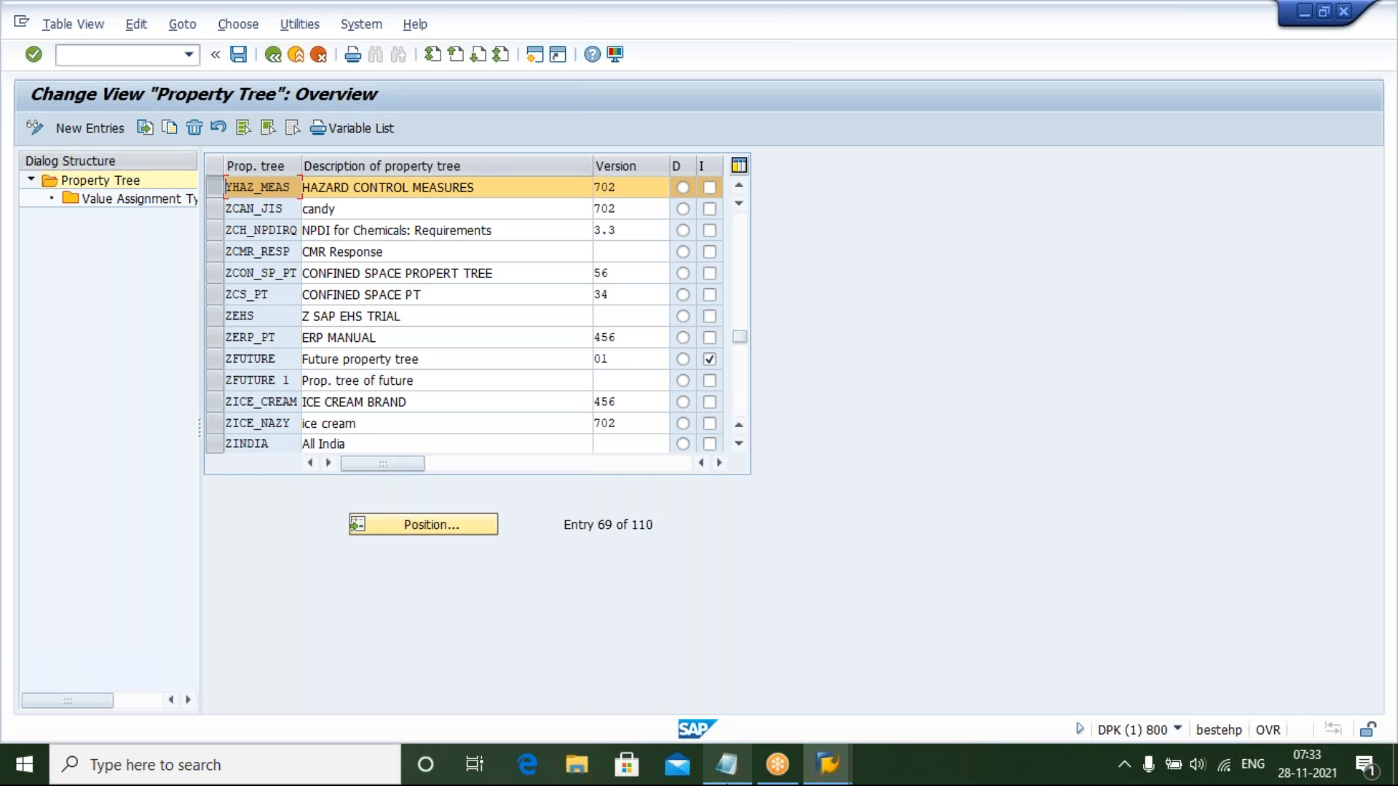
Switch to the Notepad notes and append "* YHAZ_MEAS" to the Create Property Tree line
{"action": "left_click", "coordinate": [726, 765]}
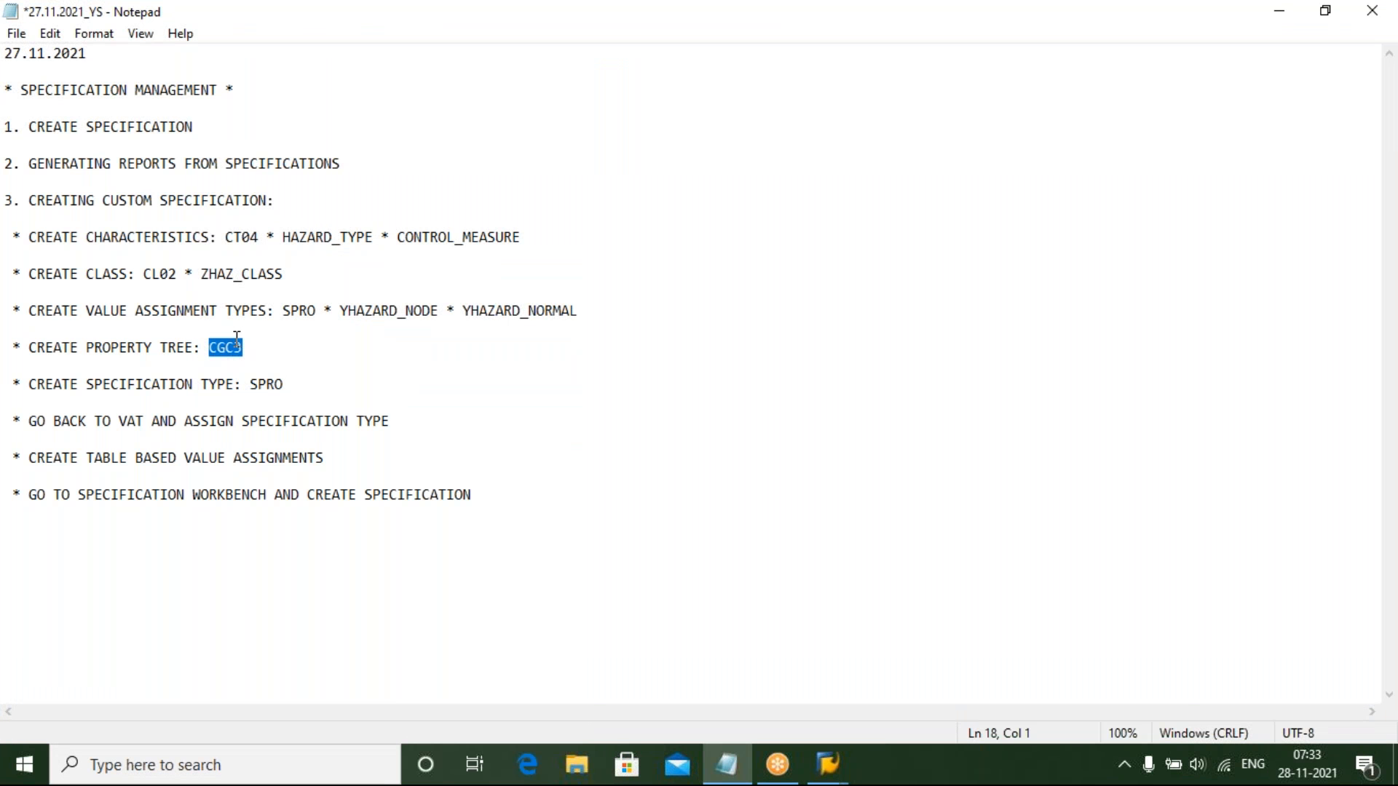
{"action": "left_click", "coordinate": [247, 347]}
{"action": "type", "text": "* YHAZ_"}
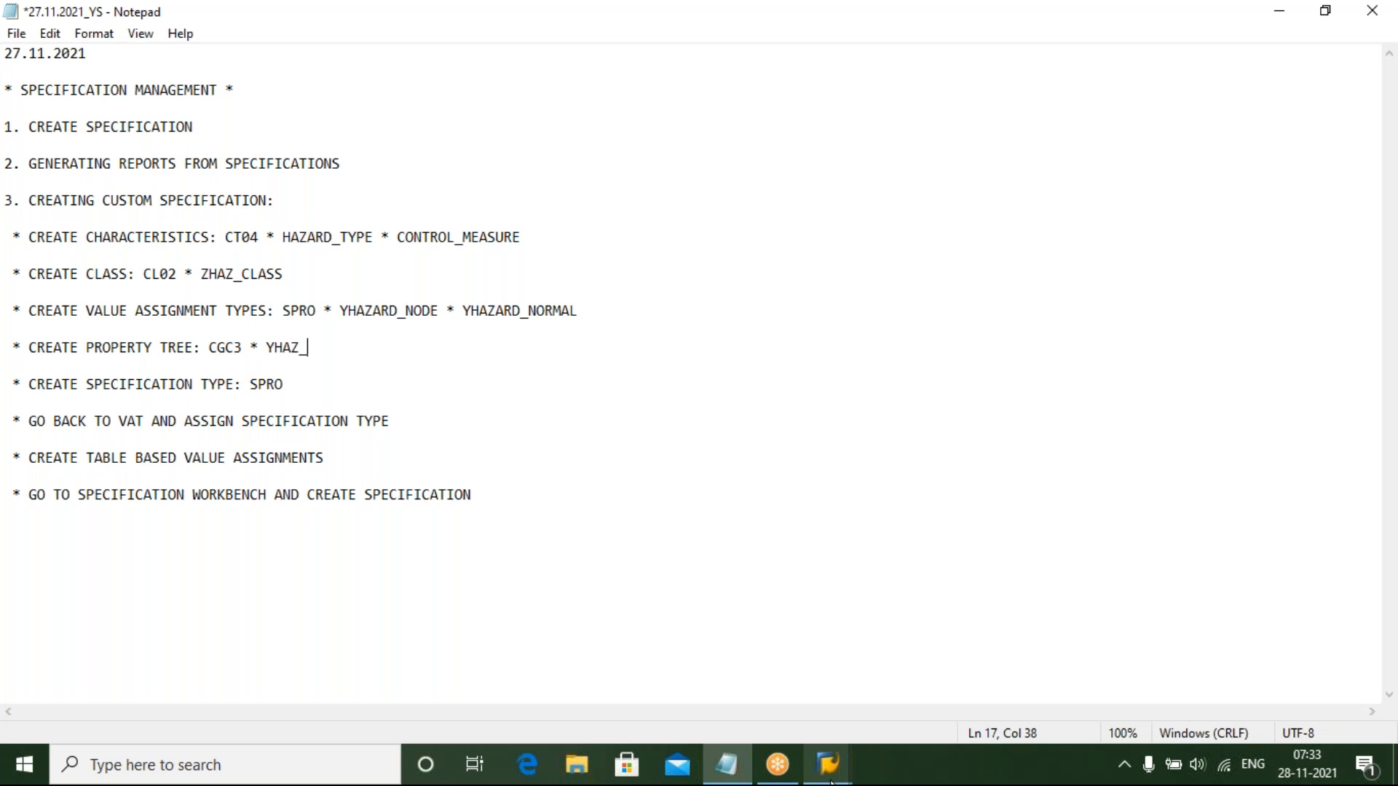
{"action": "mouse_move", "coordinate": [828, 764]}
{"action": "mouse_move", "coordinate": [813, 694]}
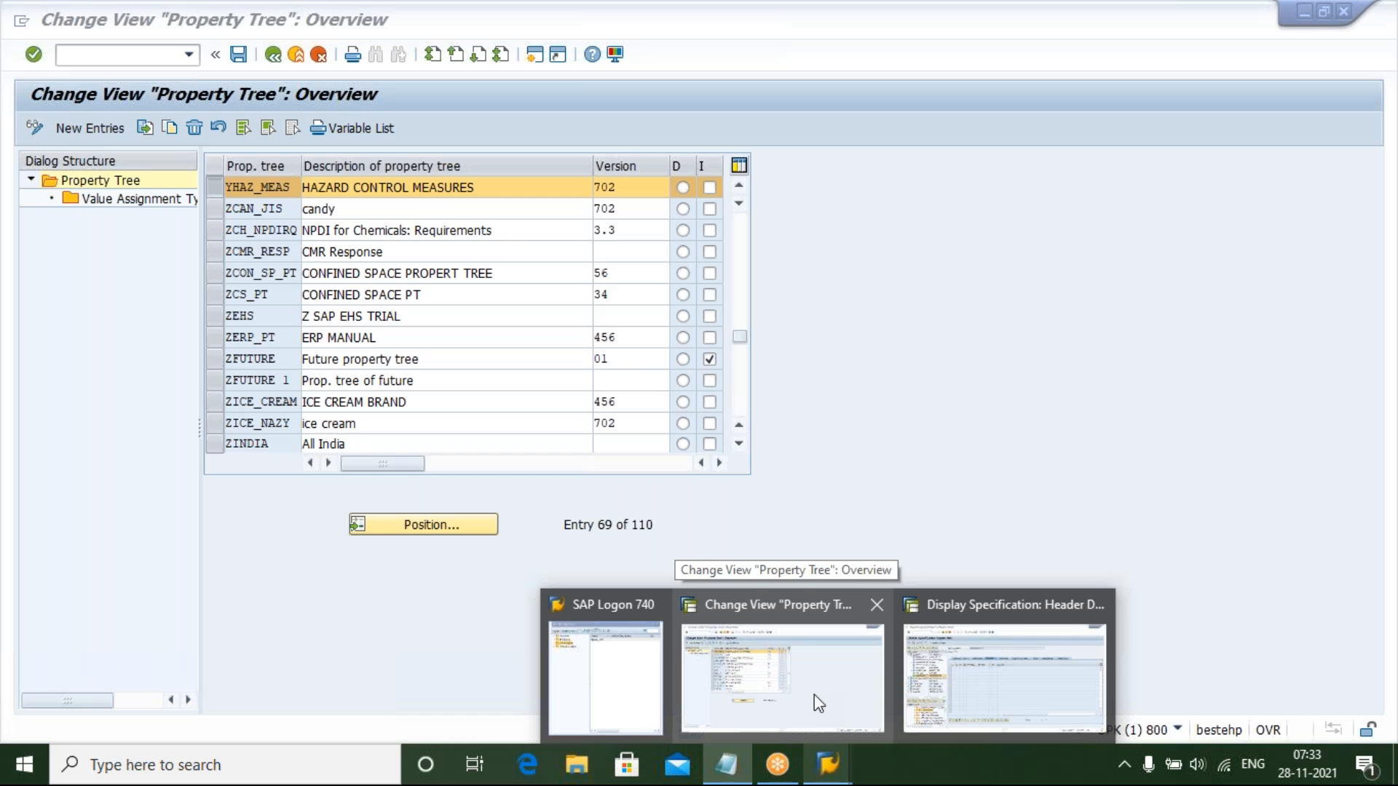
{"action": "type", "text": "MEAS"}
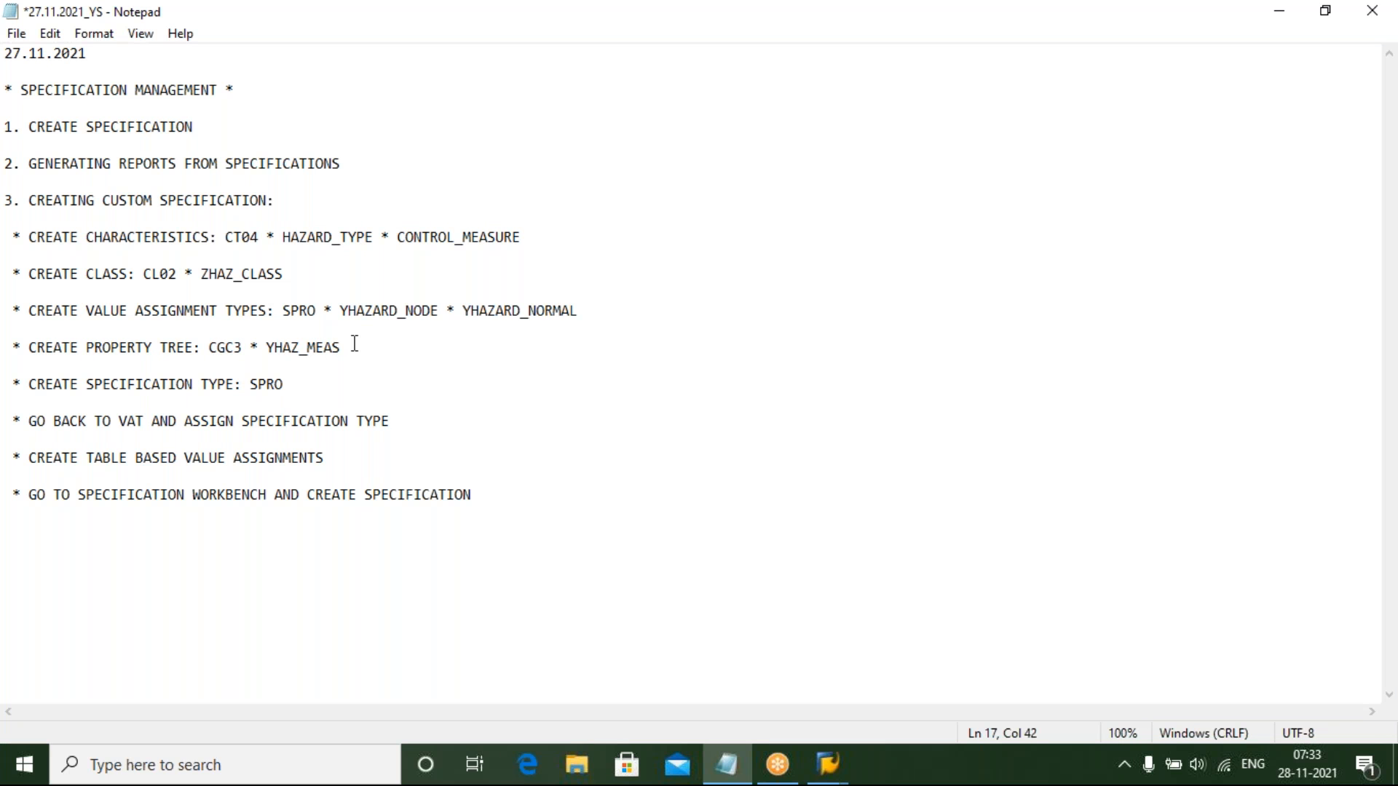
{"action": "left_click", "coordinate": [295, 388]}
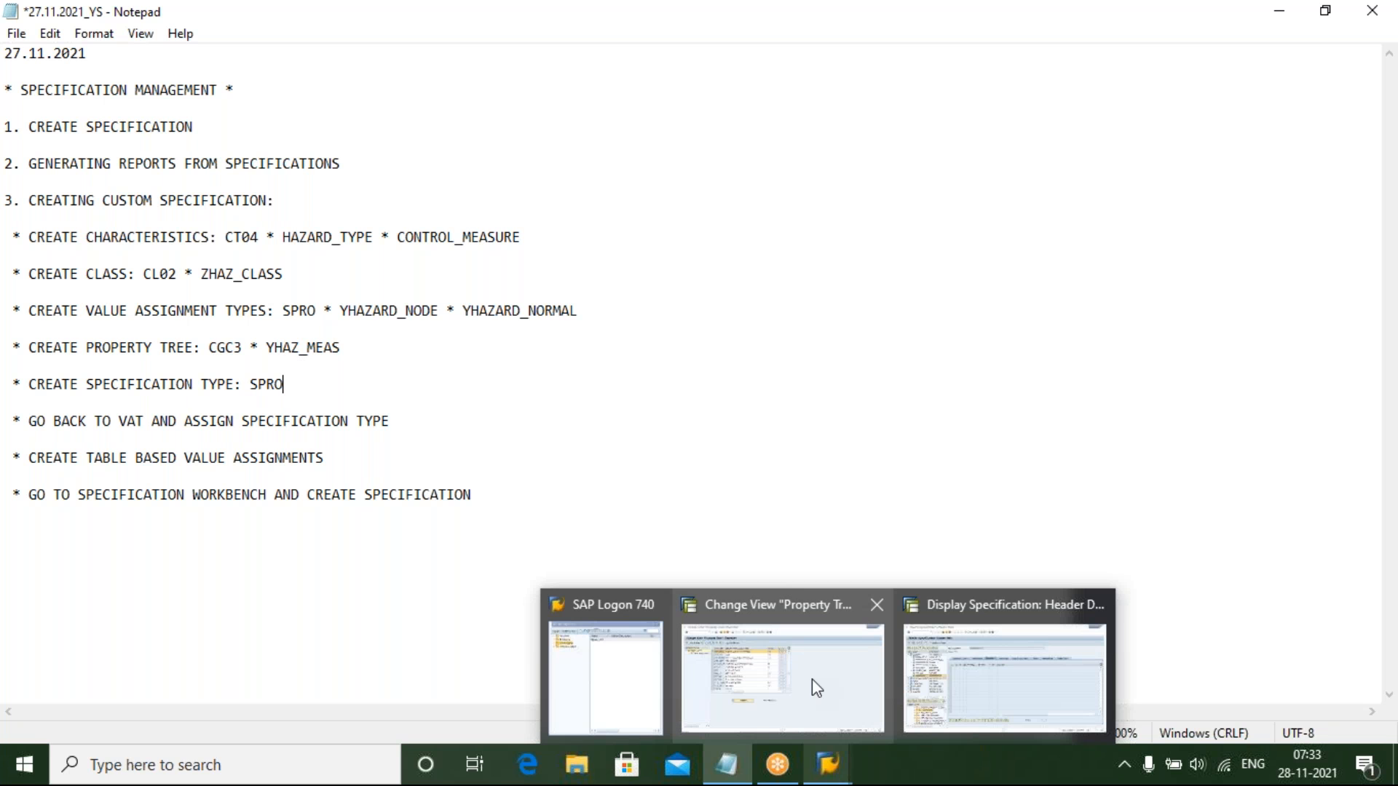
Switch back to SAP and start transaction SPRO from a new session
{"action": "left_click", "coordinate": [811, 678]}
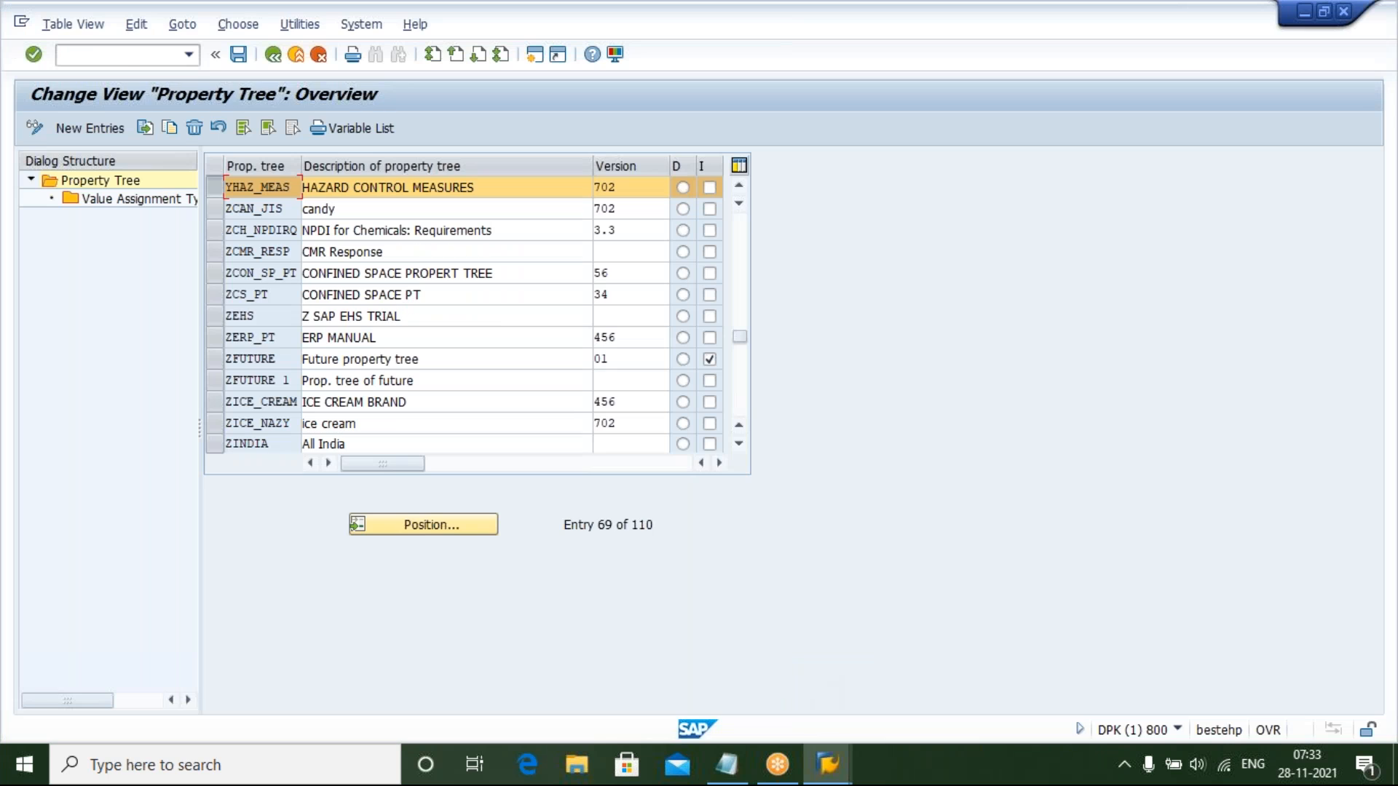
{"action": "left_click", "coordinate": [118, 59]}
{"action": "type", "text": "/n"}
{"action": "key", "text": "Return"}
{"action": "type", "text": "S"}
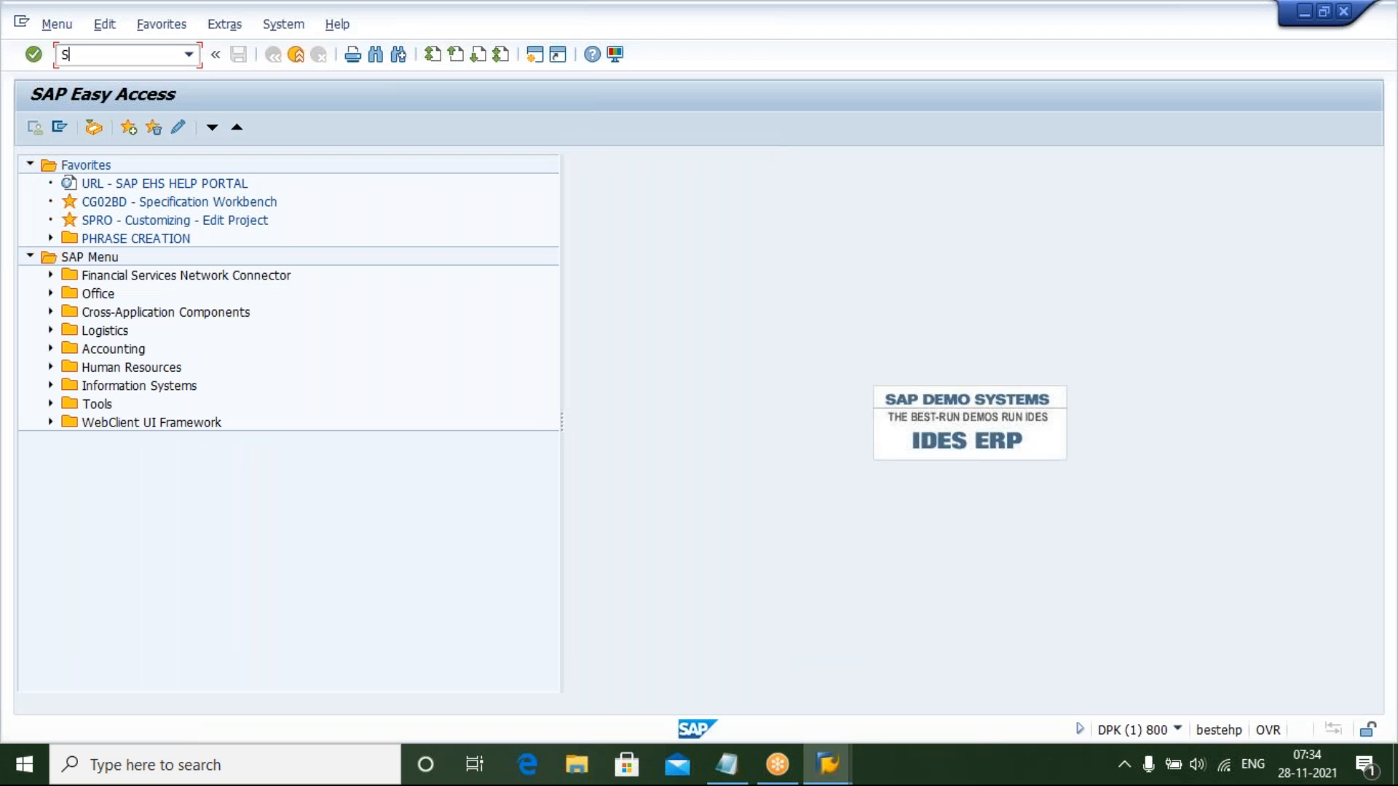
{"action": "type", "text": "PRO"}
{"action": "key", "text": "Return"}
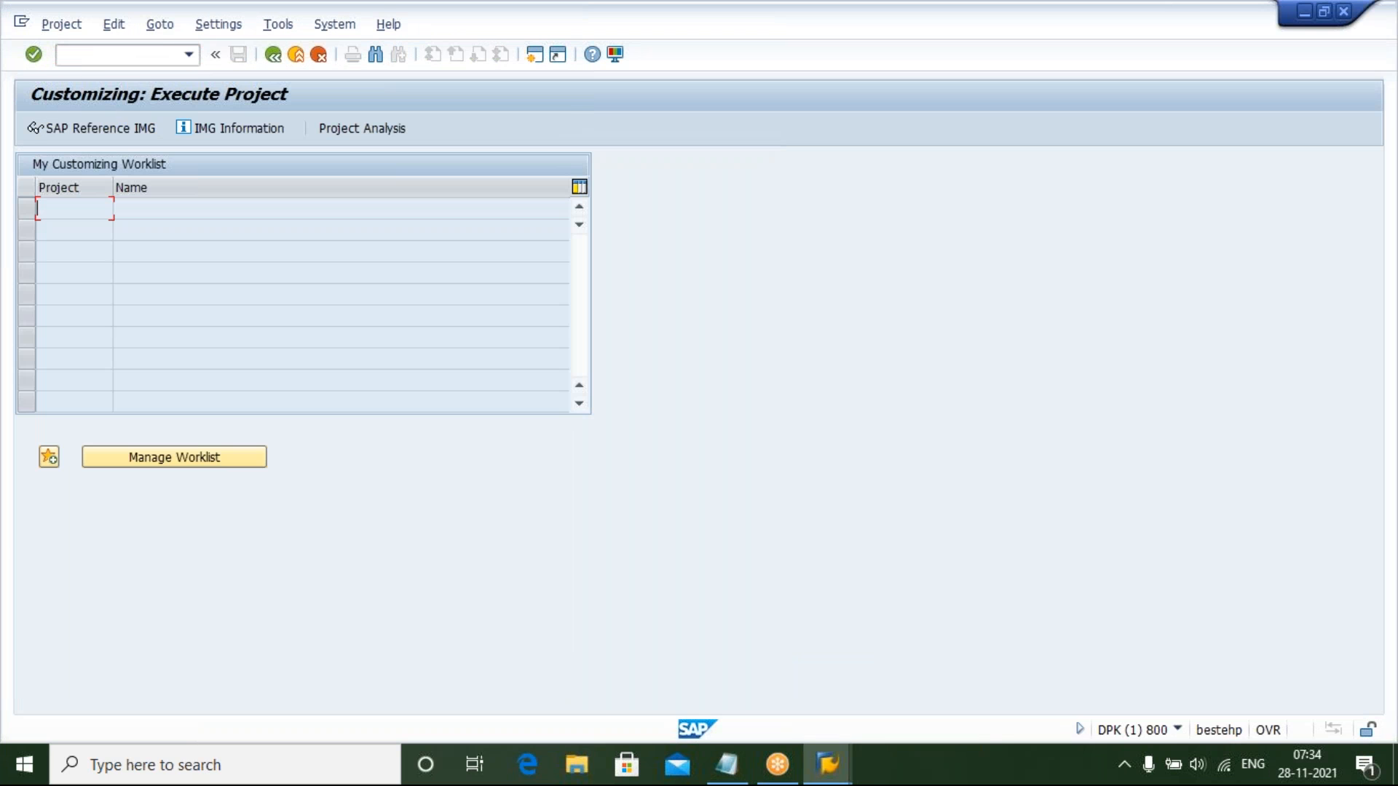
Open the SAP Reference IMG and execute Specify Specification Types under Environment, Health & Safety > Basic Data and Tools > Specification Management > Specification Master
{"action": "left_click", "coordinate": [116, 128]}
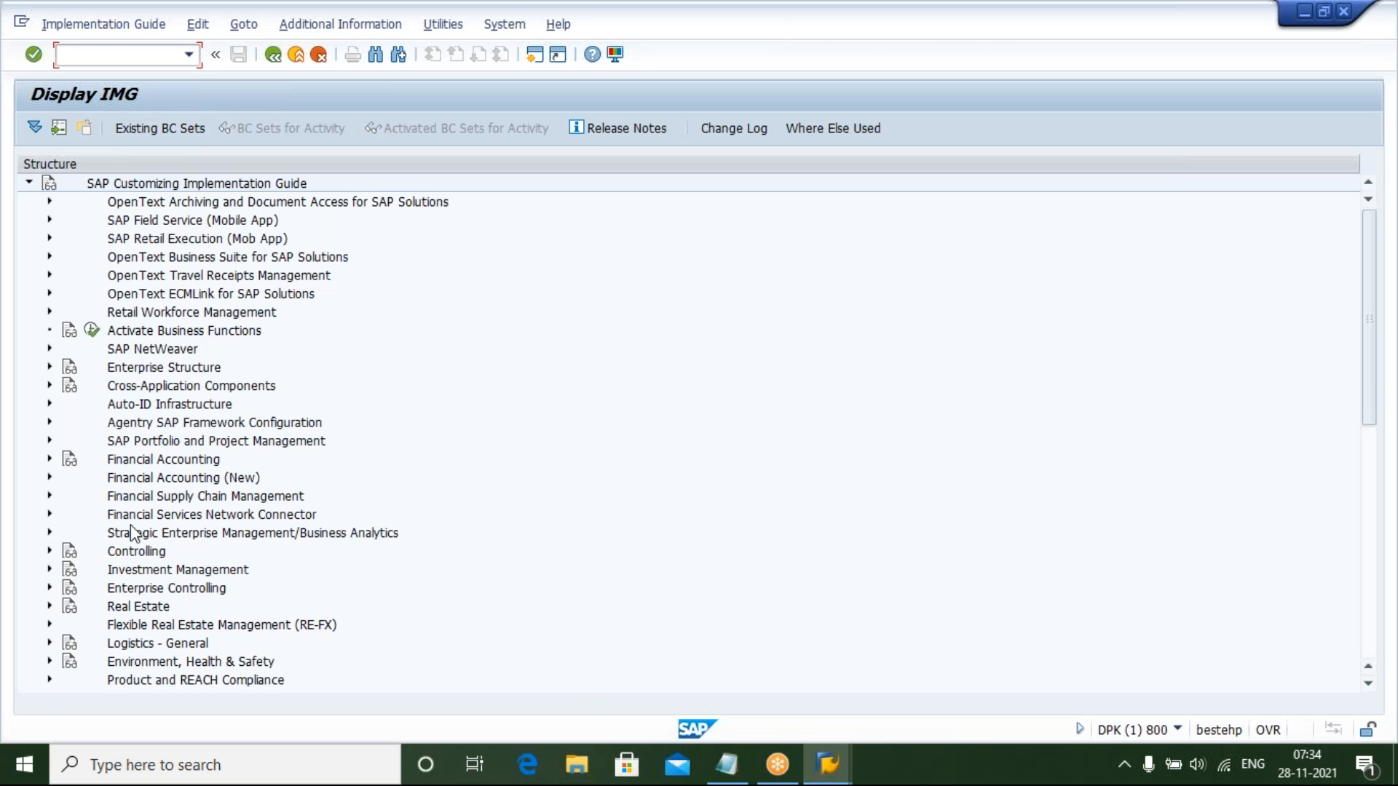
{"action": "left_click", "coordinate": [133, 533]}
{"action": "key", "text": "Down"}
{"action": "key", "text": "Down"}
{"action": "key", "text": "Down"}
{"action": "key", "text": "Down"}
{"action": "key", "text": "Down"}
{"action": "key", "text": "Down"}
{"action": "key", "text": "Down"}
{"action": "key", "text": "Down"}
{"action": "key", "text": "Down"}
{"action": "key", "text": "Up"}
{"action": "key", "text": "Up"}
{"action": "key", "text": "Right"}
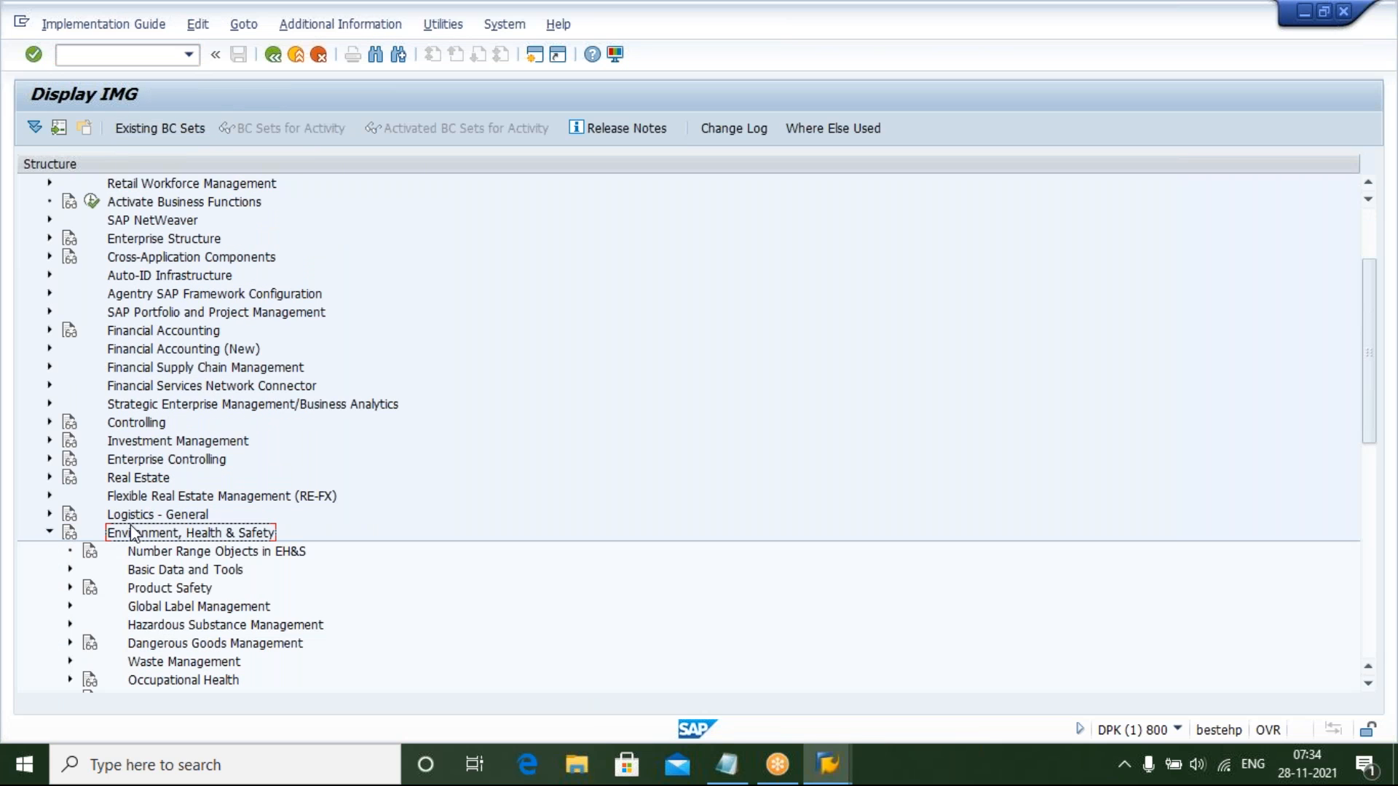
{"action": "key", "text": "Down"}
{"action": "key", "text": "Down"}
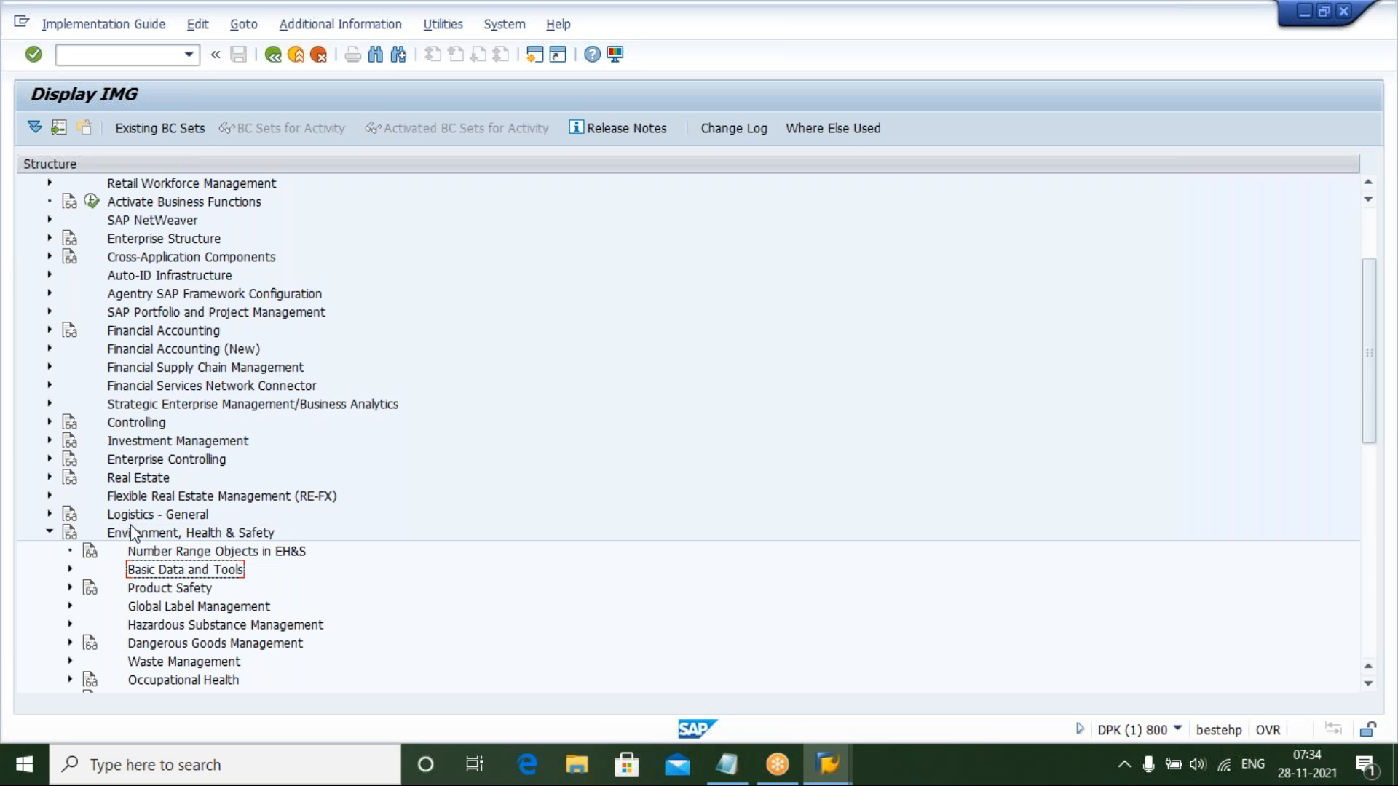
{"action": "key", "text": "Right"}
{"action": "key", "text": "Down"}
{"action": "key", "text": "Down"}
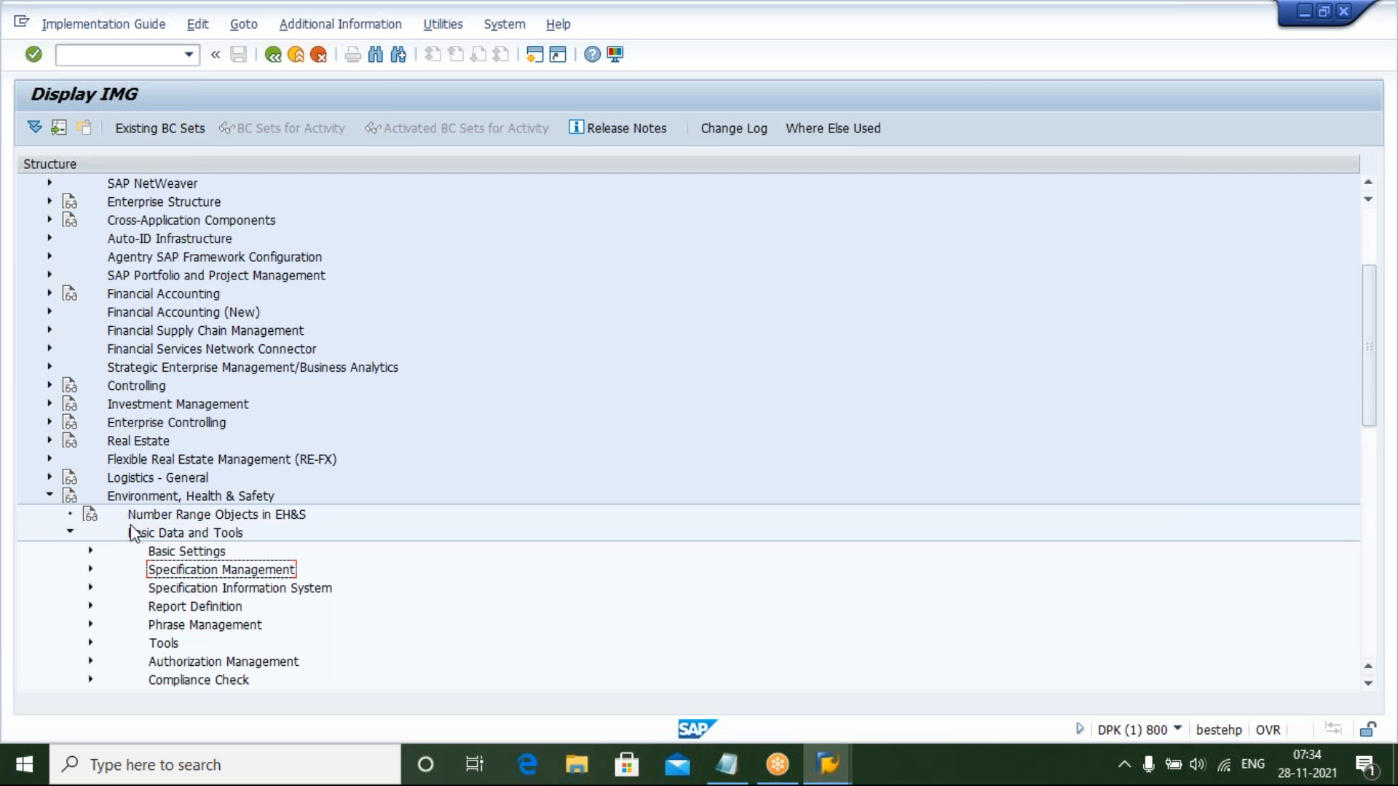
{"action": "key", "text": "Right"}
{"action": "key", "text": "Down"}
{"action": "key", "text": "Down"}
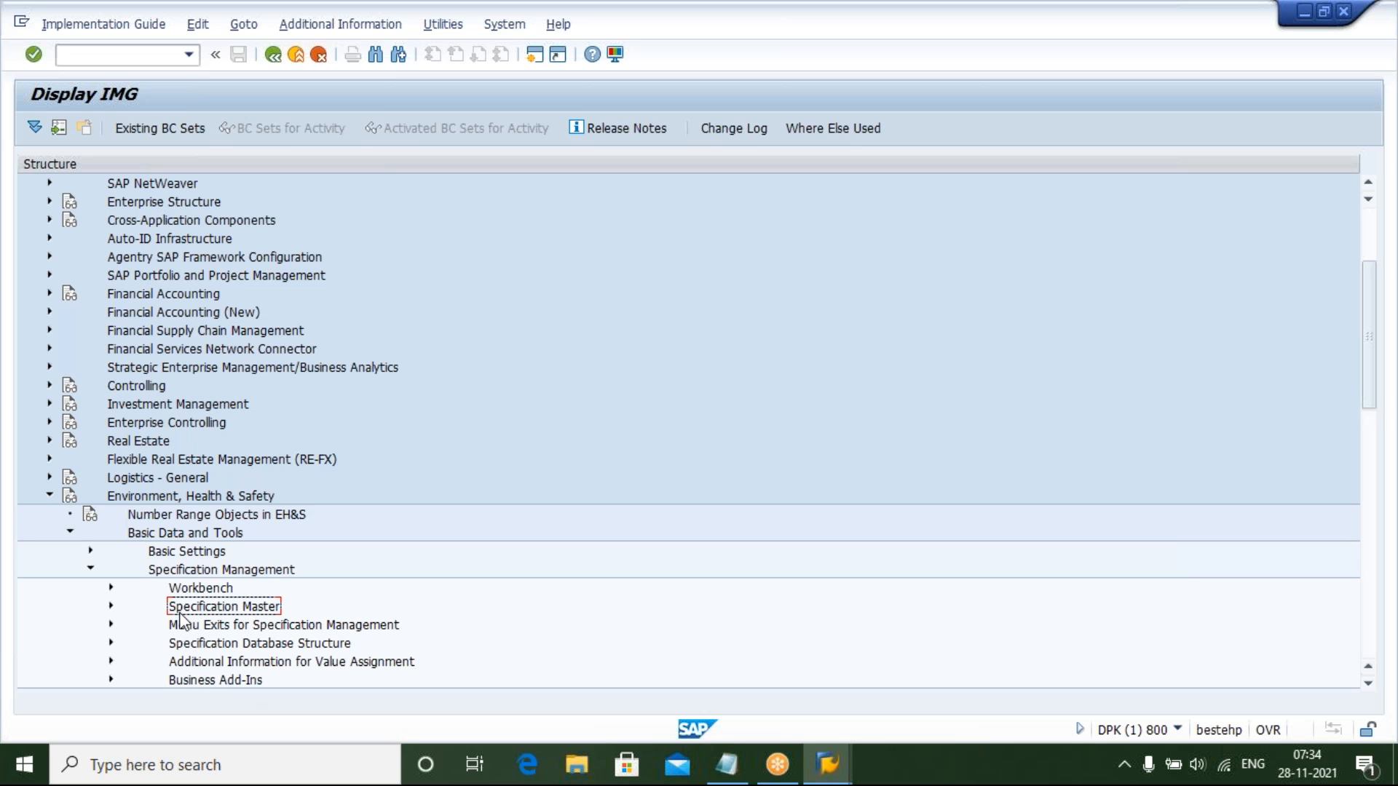
{"action": "key", "text": "Right"}
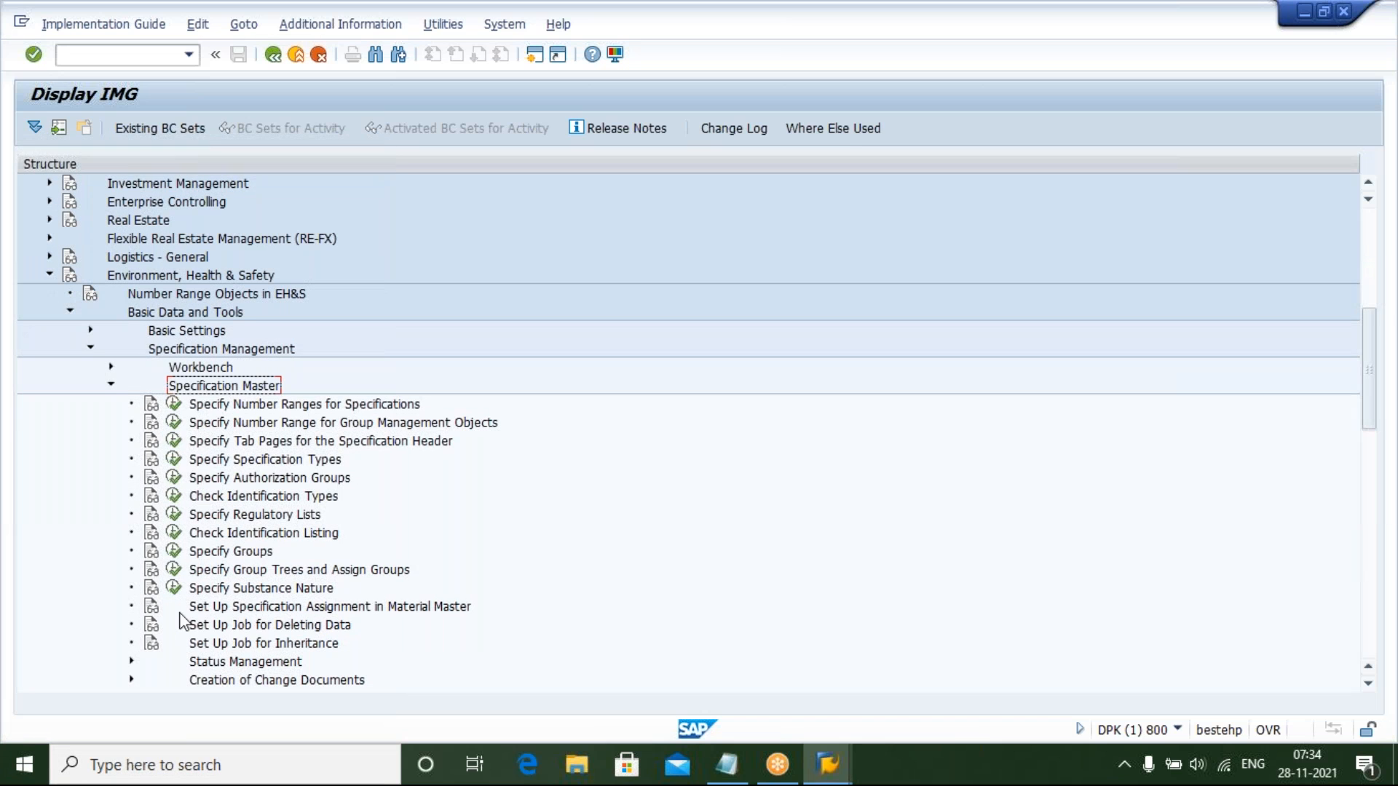
{"action": "key", "text": "Down"}
{"action": "key", "text": "Down"}
{"action": "key", "text": "Down"}
{"action": "key", "text": "Down"}
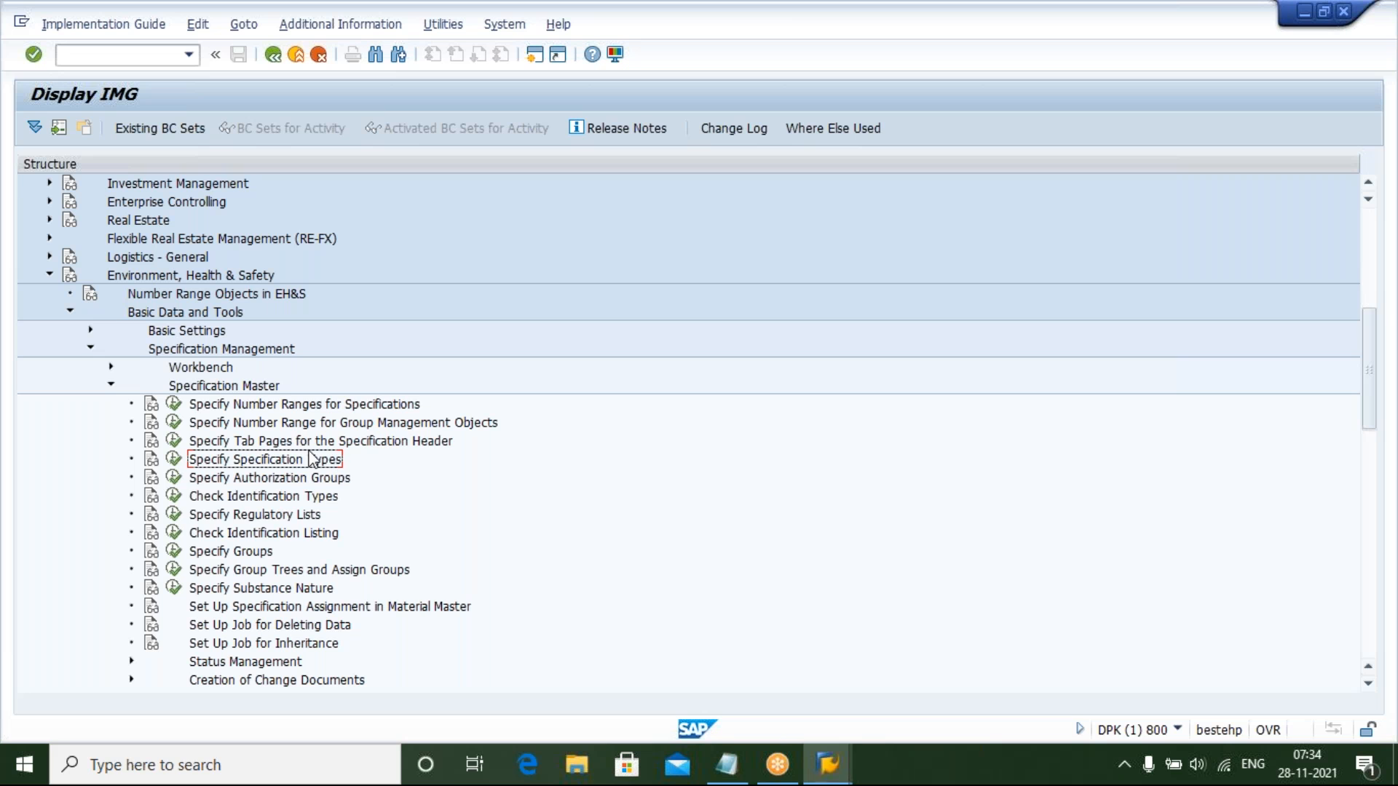
{"action": "left_click", "coordinate": [174, 460]}
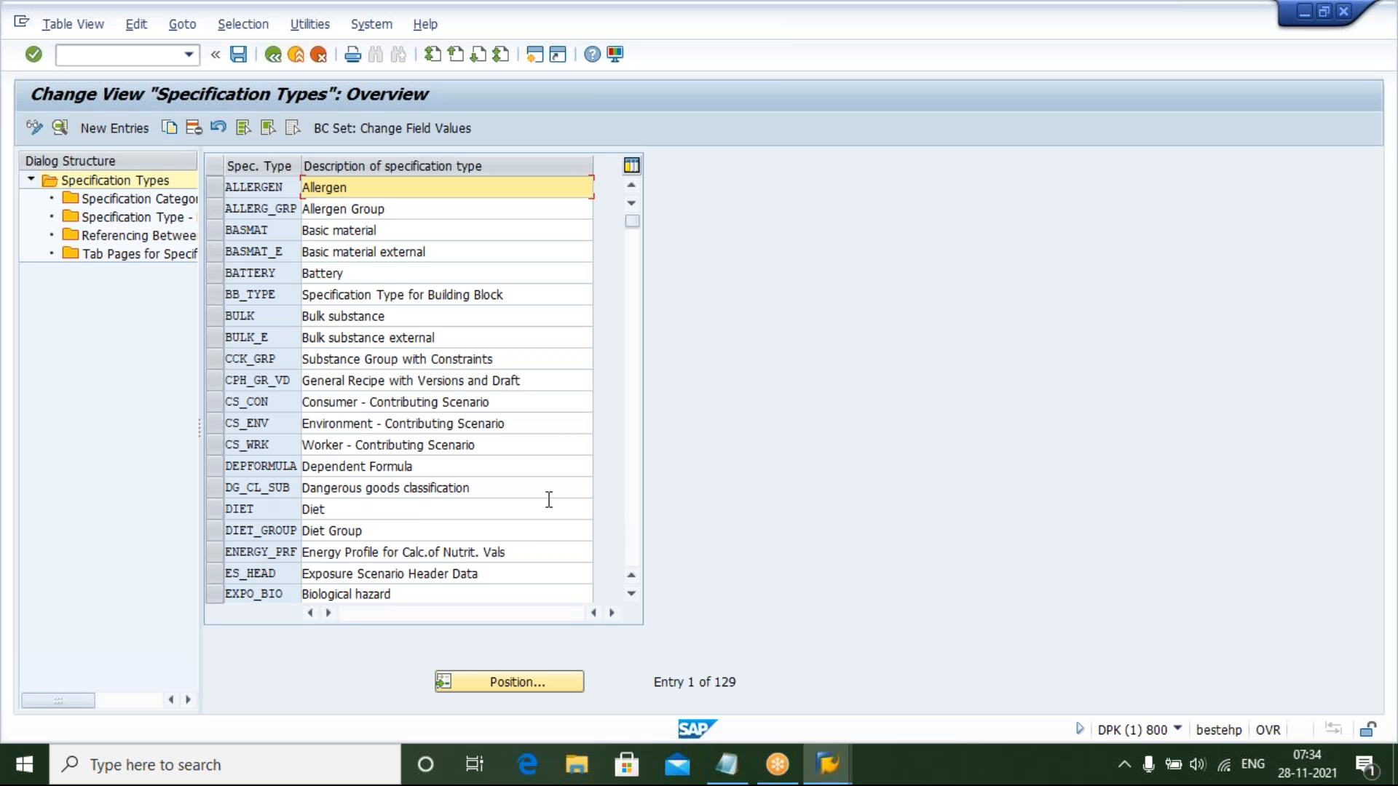
Browse the specification types list, position it on LIST, and select the LIST_SUB and PURE_SUB entries
{"action": "left_click", "coordinate": [631, 595]}
{"action": "left_click", "coordinate": [631, 595]}
{"action": "left_click", "coordinate": [632, 595]}
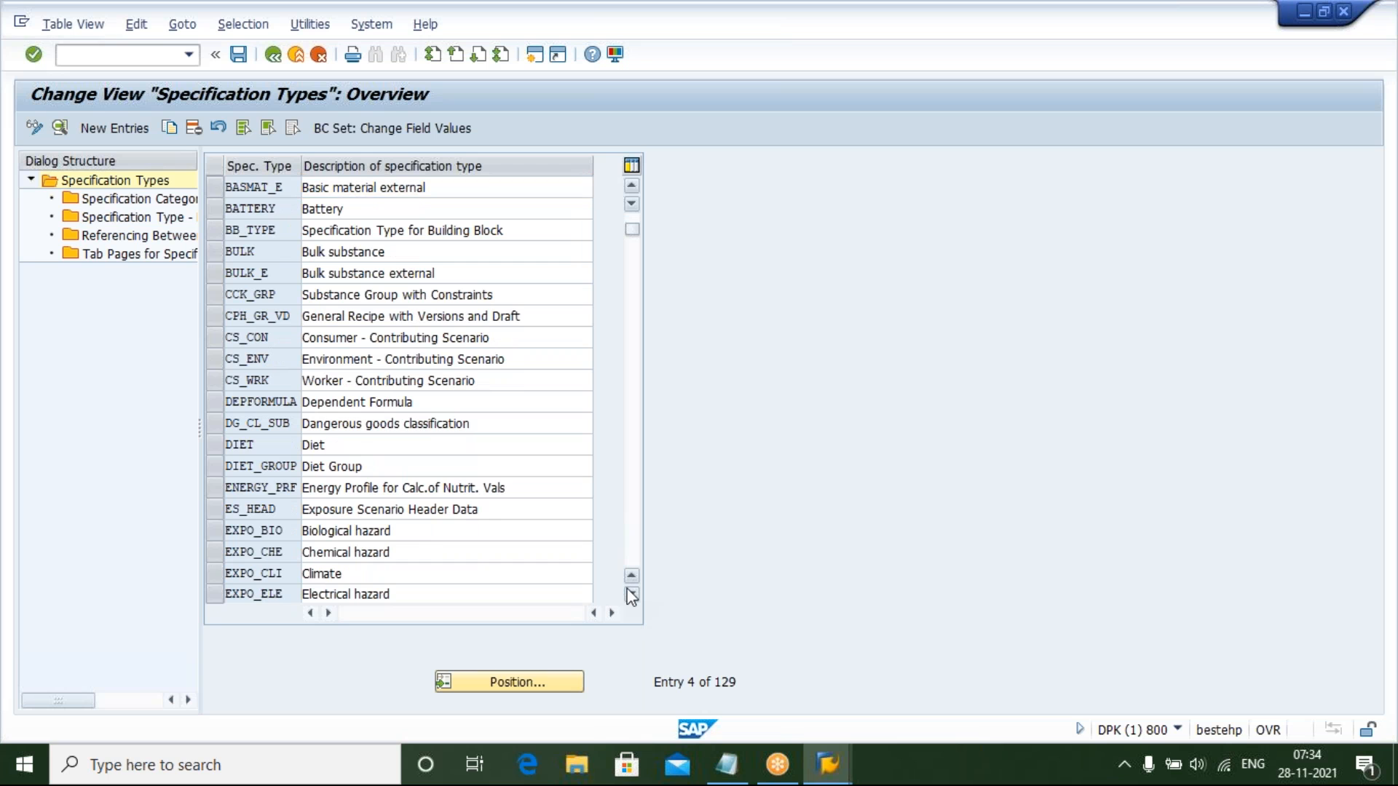
{"action": "left_click", "coordinate": [631, 596]}
{"action": "left_click", "coordinate": [631, 596]}
{"action": "left_click", "coordinate": [631, 595]}
{"action": "left_click", "coordinate": [631, 596]}
{"action": "left_click", "coordinate": [631, 595]}
{"action": "left_click", "coordinate": [631, 595]}
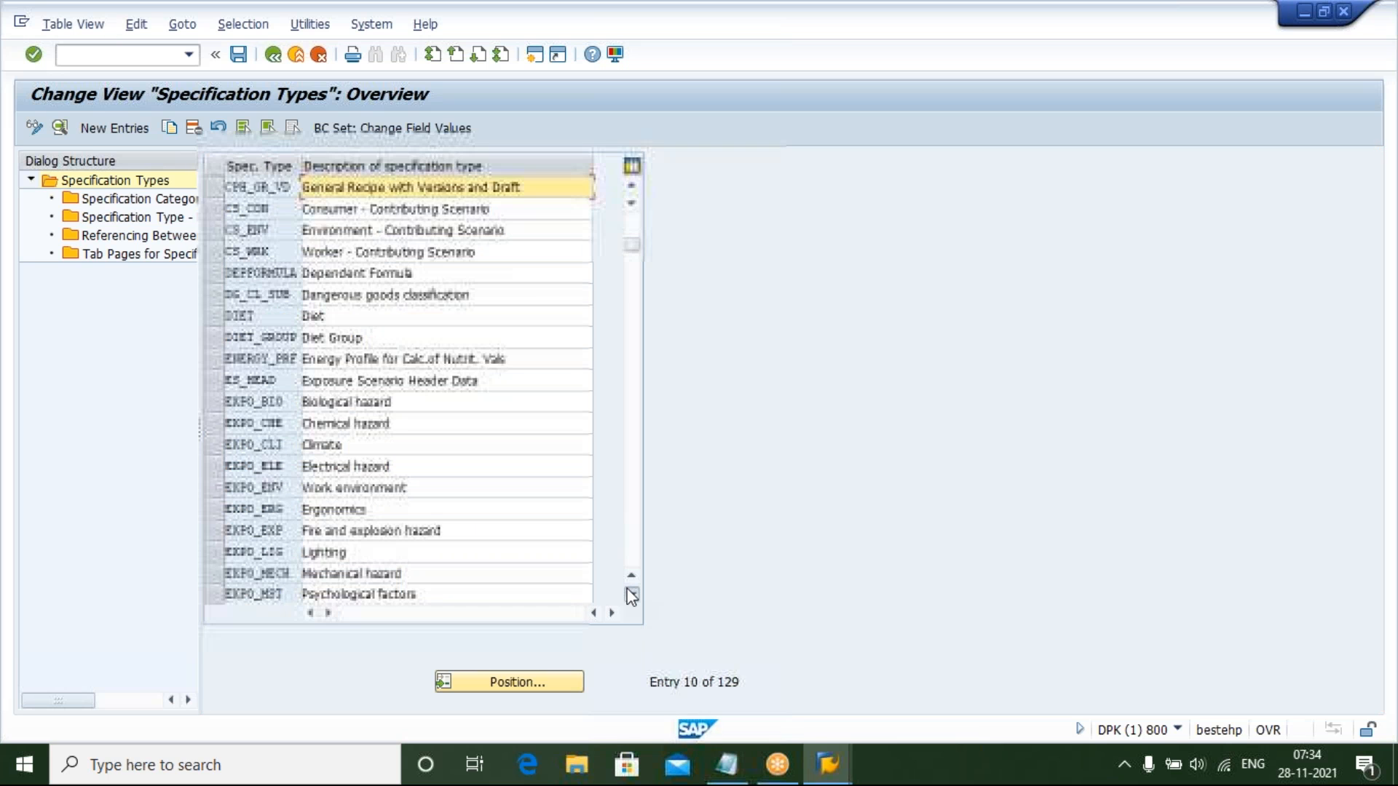
{"action": "left_click", "coordinate": [631, 595]}
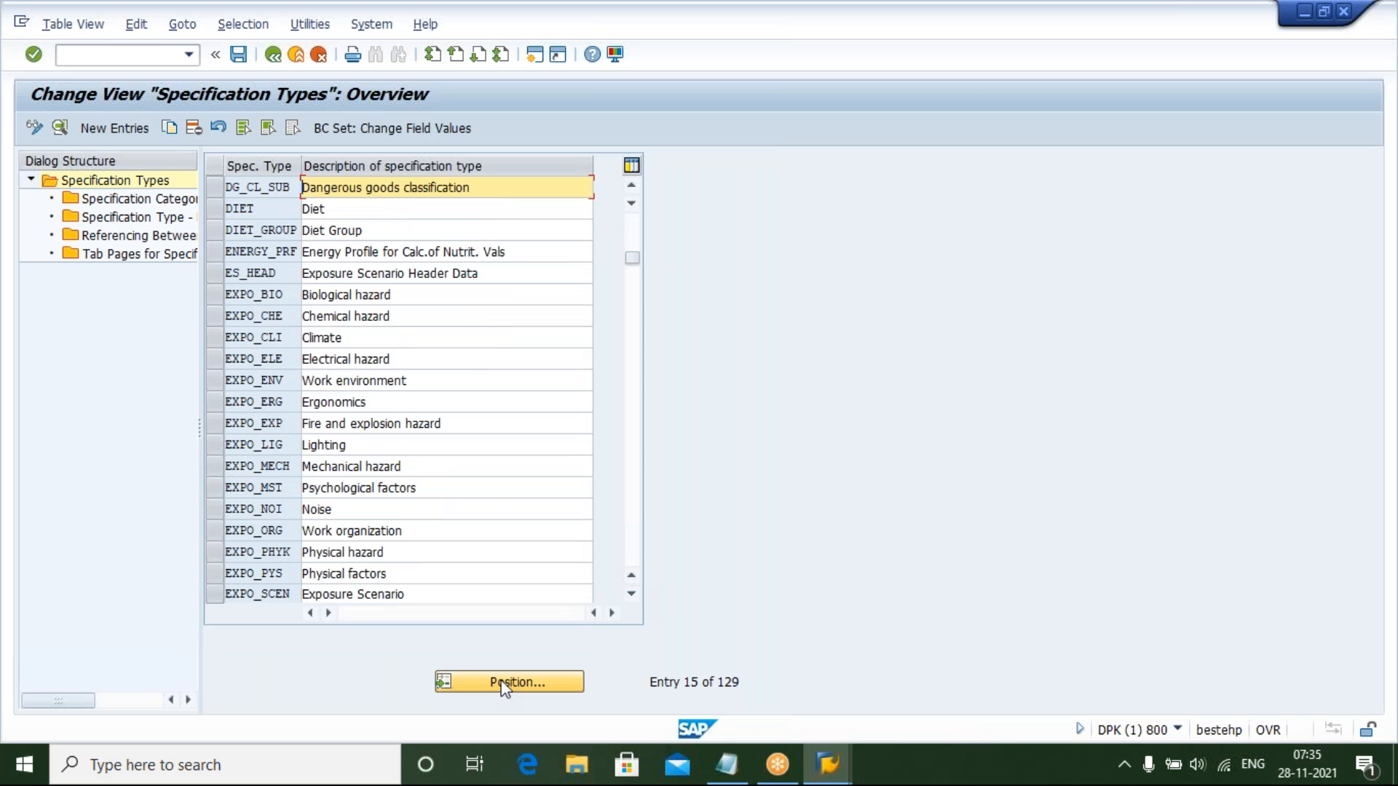
{"action": "left_click", "coordinate": [504, 682]}
{"action": "type", "text": "LIST"}
{"action": "key", "text": "Return"}
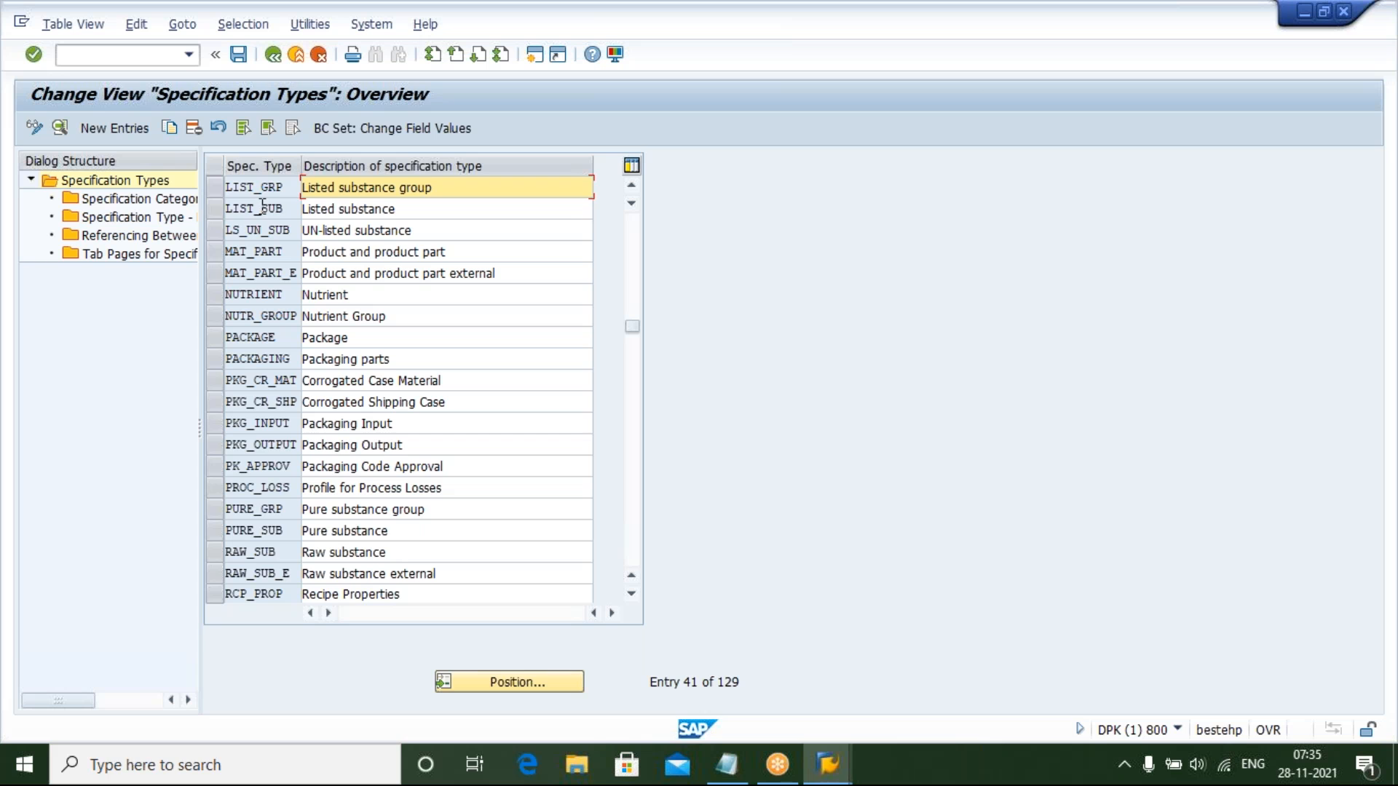
{"action": "left_click", "coordinate": [218, 209]}
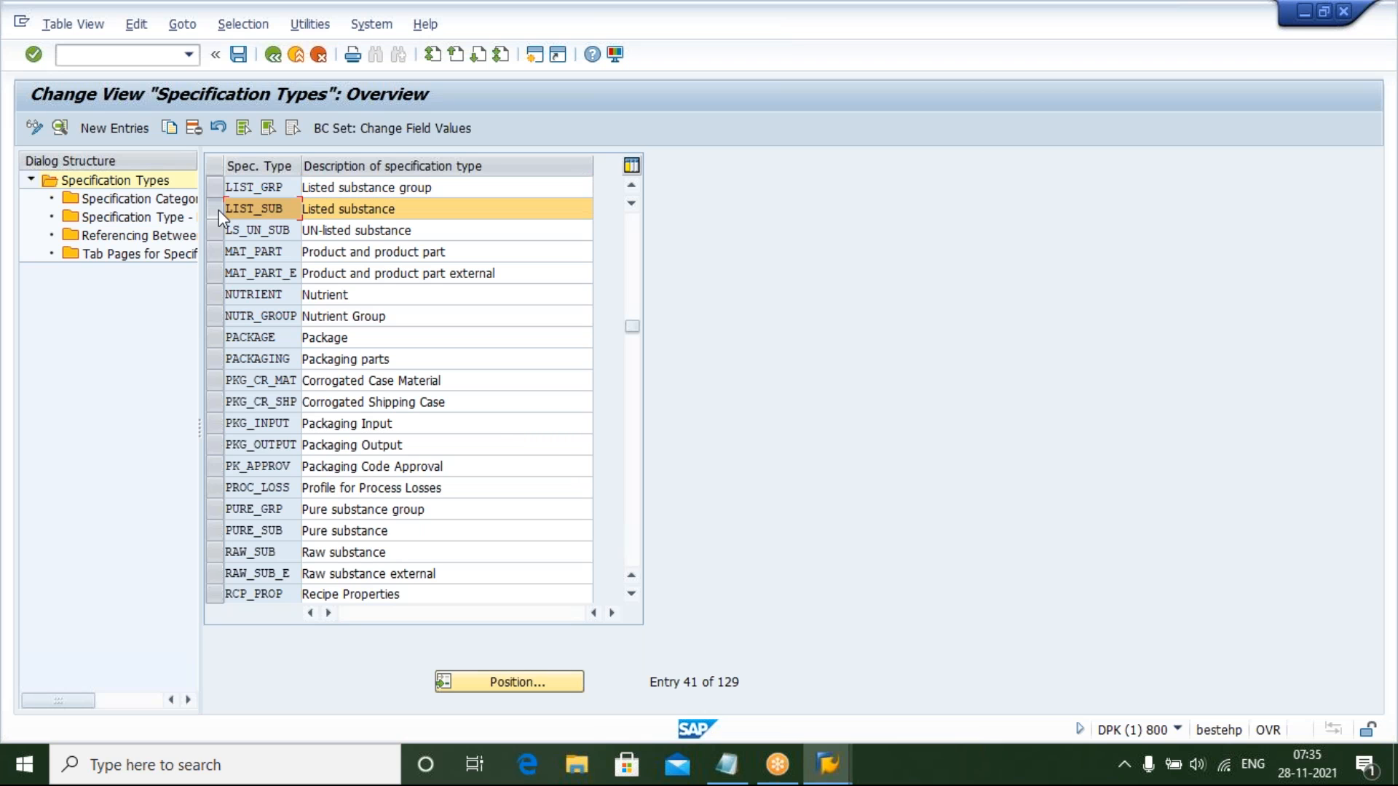
{"action": "left_click", "coordinate": [214, 531]}
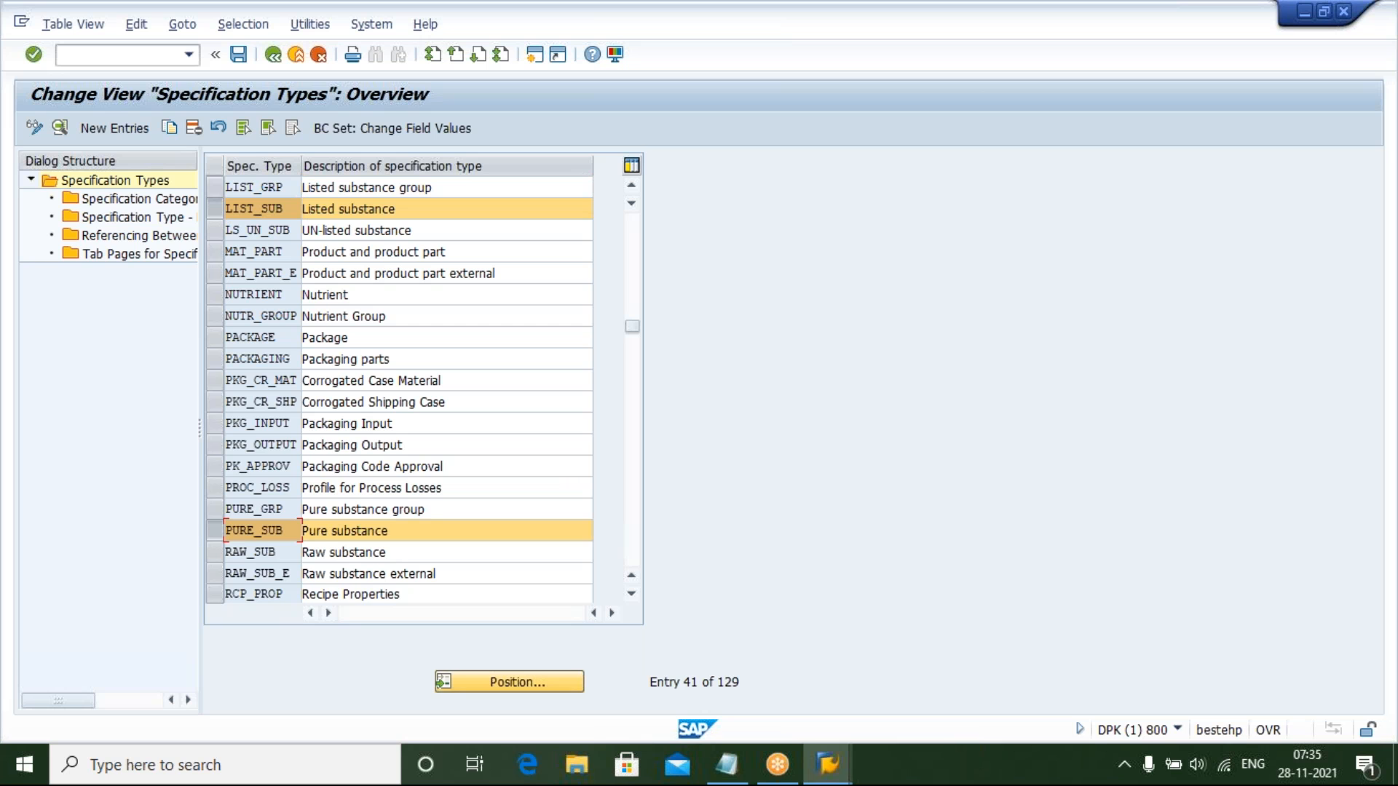
Position the specification types list on REAL and select the REAL_SUB entry
{"action": "left_click", "coordinate": [509, 682]}
{"action": "type", "text": "RE"}
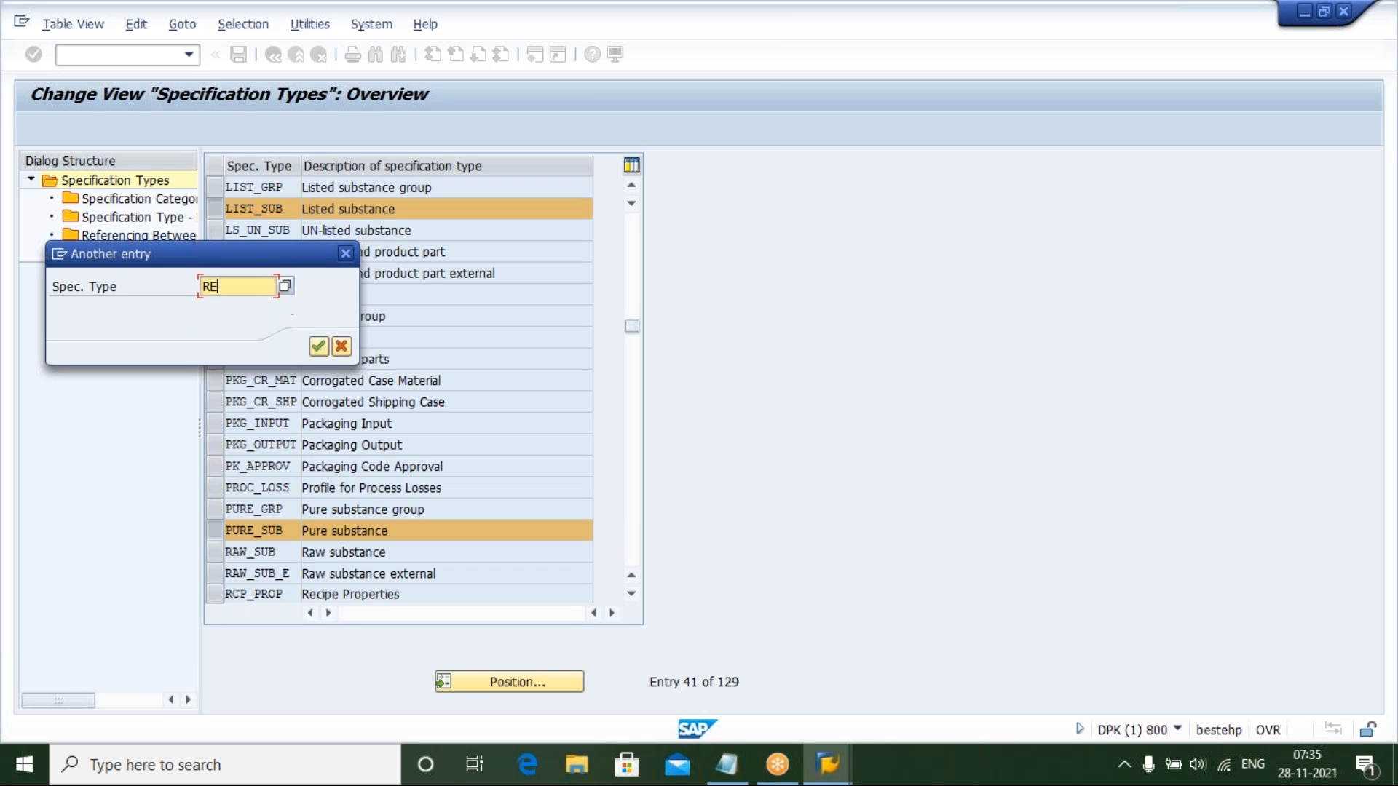
{"action": "type", "text": "AL"}
{"action": "key", "text": "Return"}
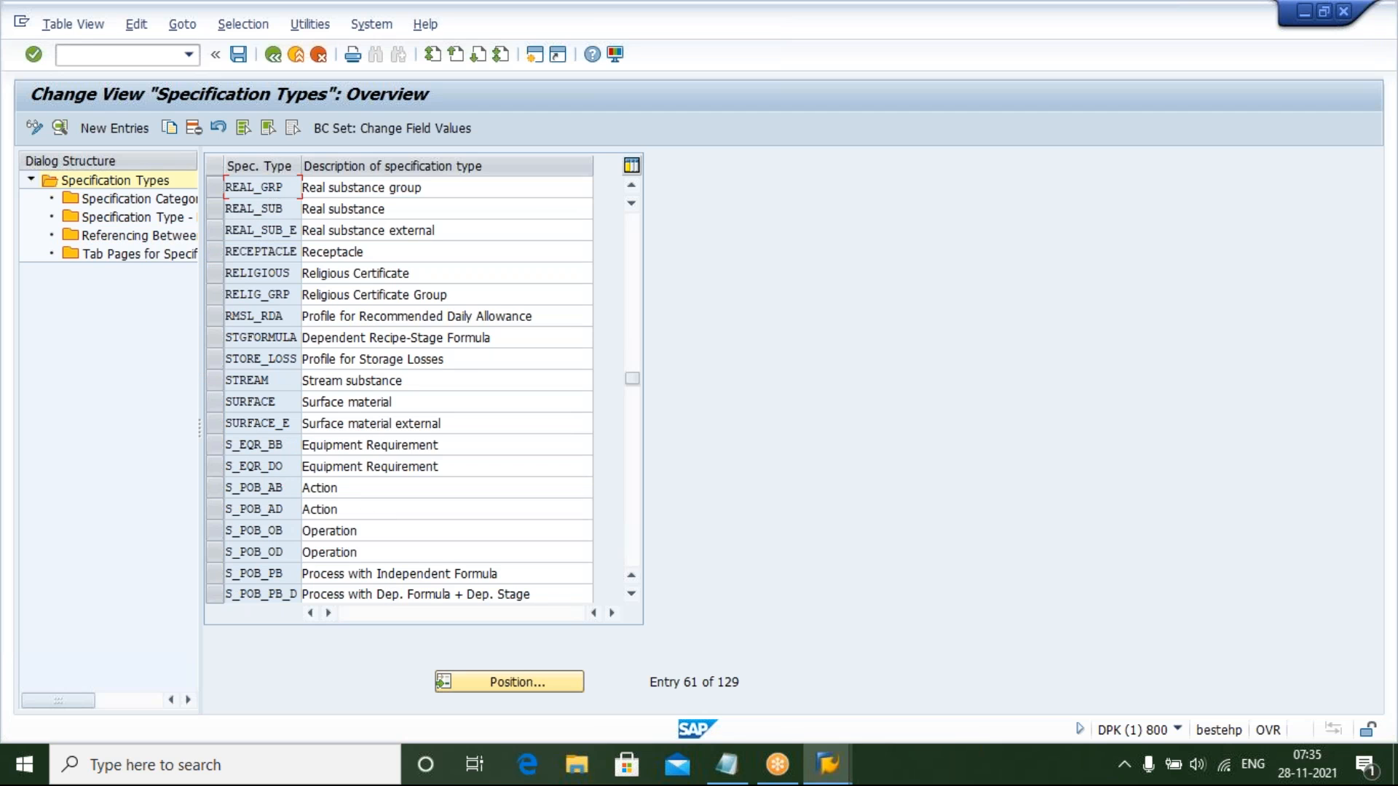
{"action": "left_click", "coordinate": [214, 213]}
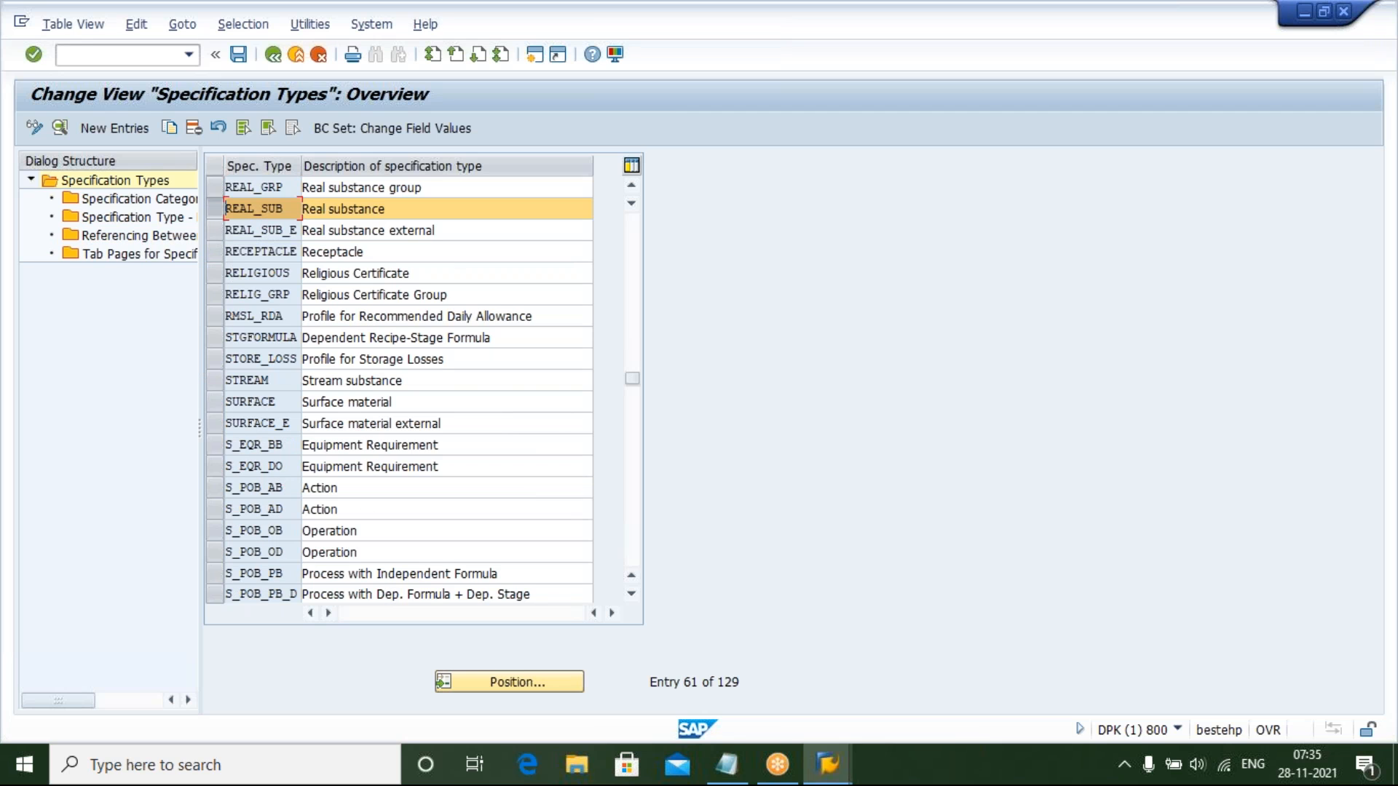
Switch to the Display Specification session and browse the specification type value list from the specification header
{"action": "mouse_move", "coordinate": [827, 764]}
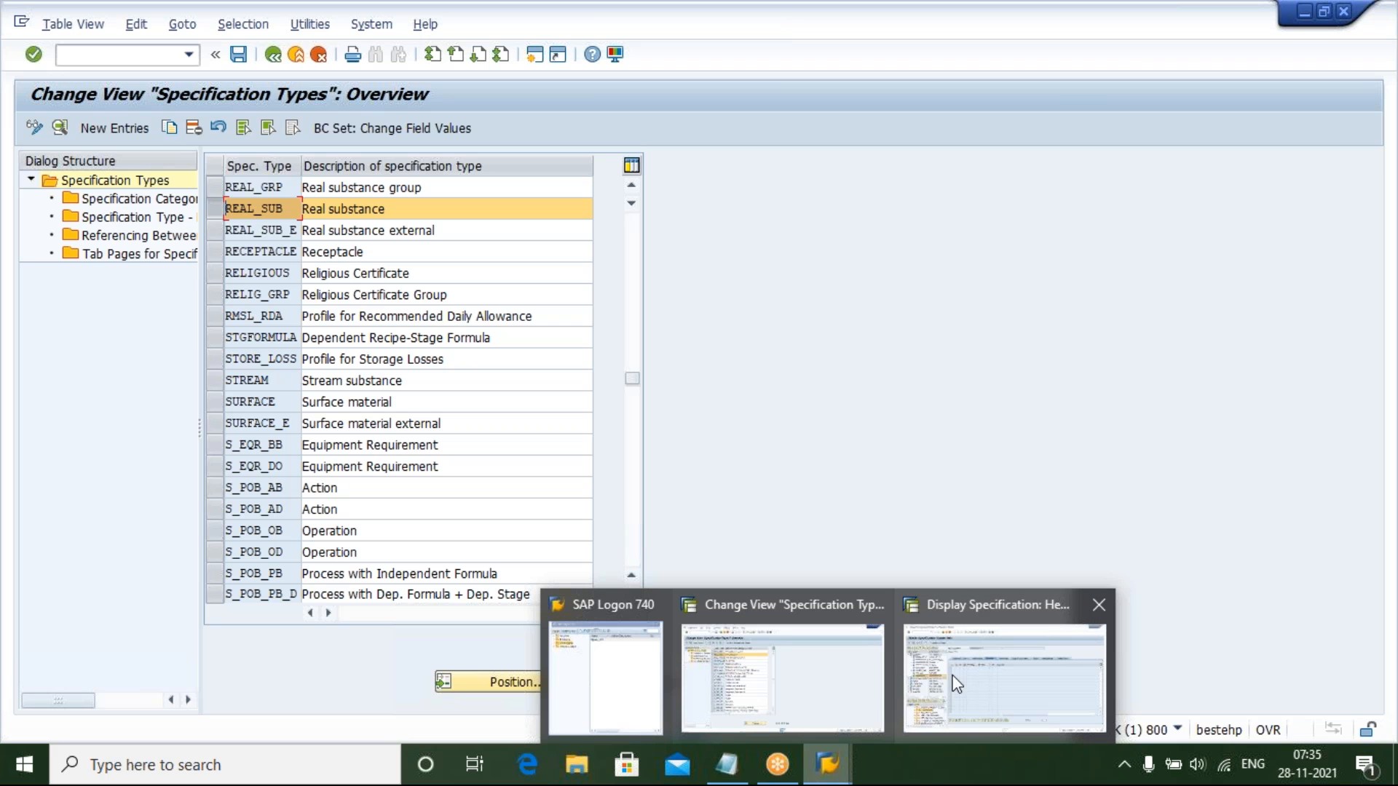
{"action": "left_click", "coordinate": [956, 685]}
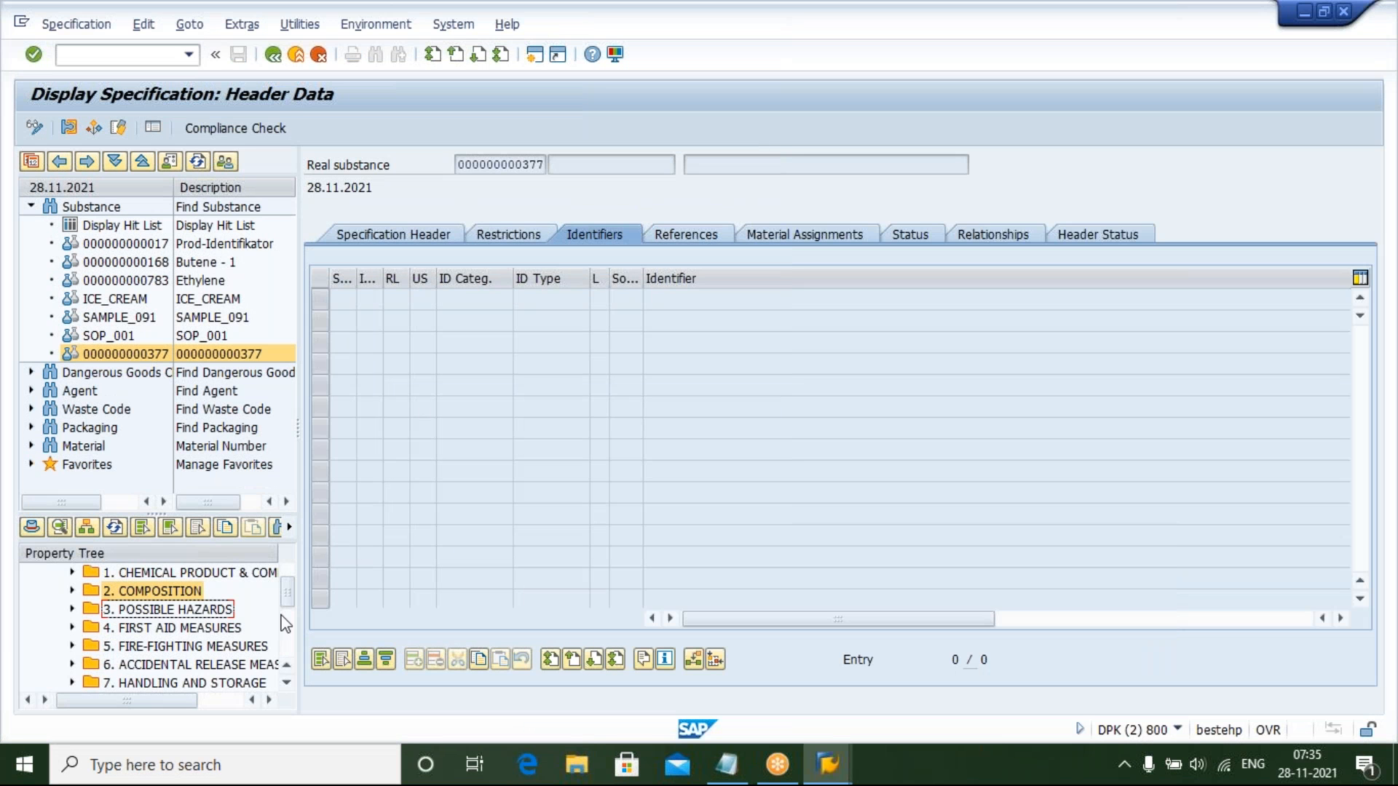
{"action": "left_click_drag", "start_coordinate": [290, 591], "coordinate": [290, 583]}
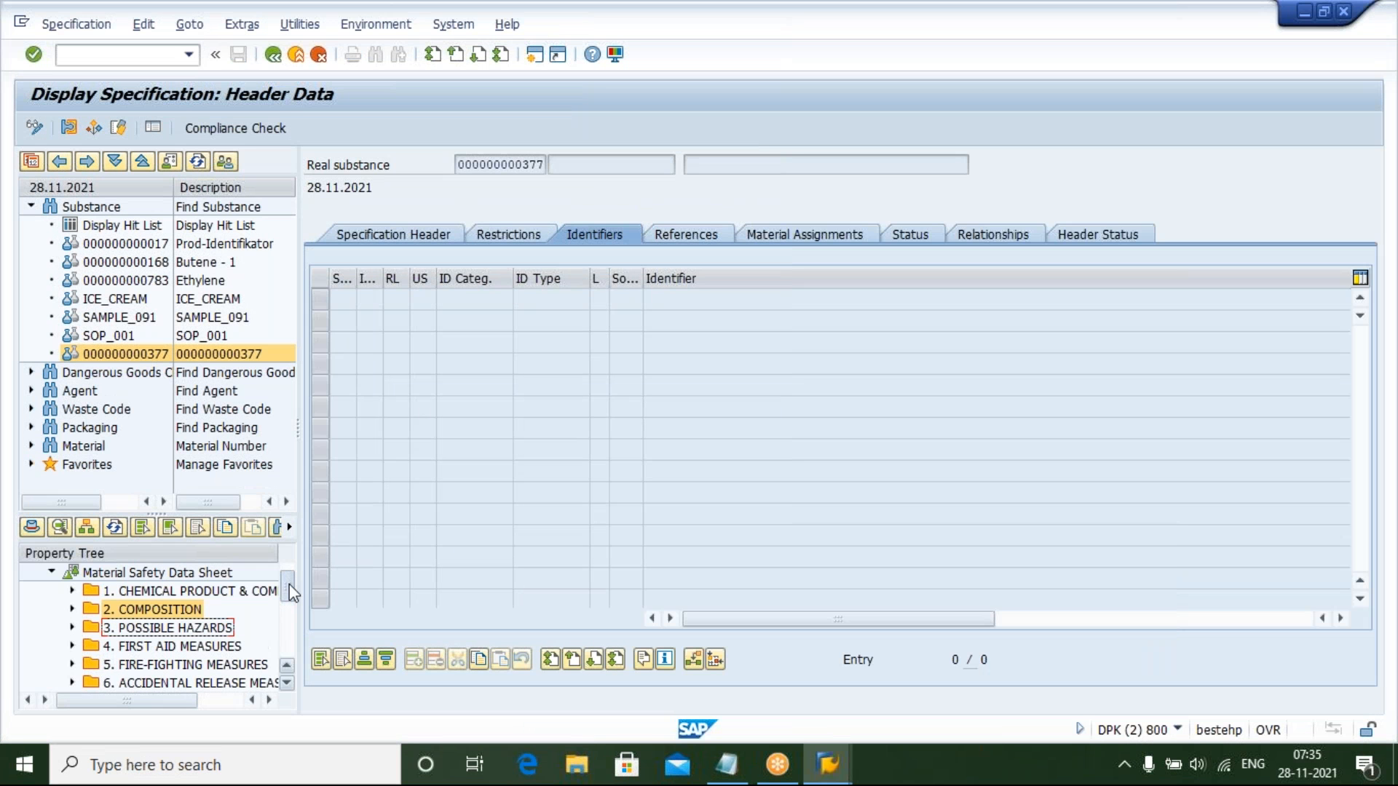
{"action": "left_click", "coordinate": [393, 234]}
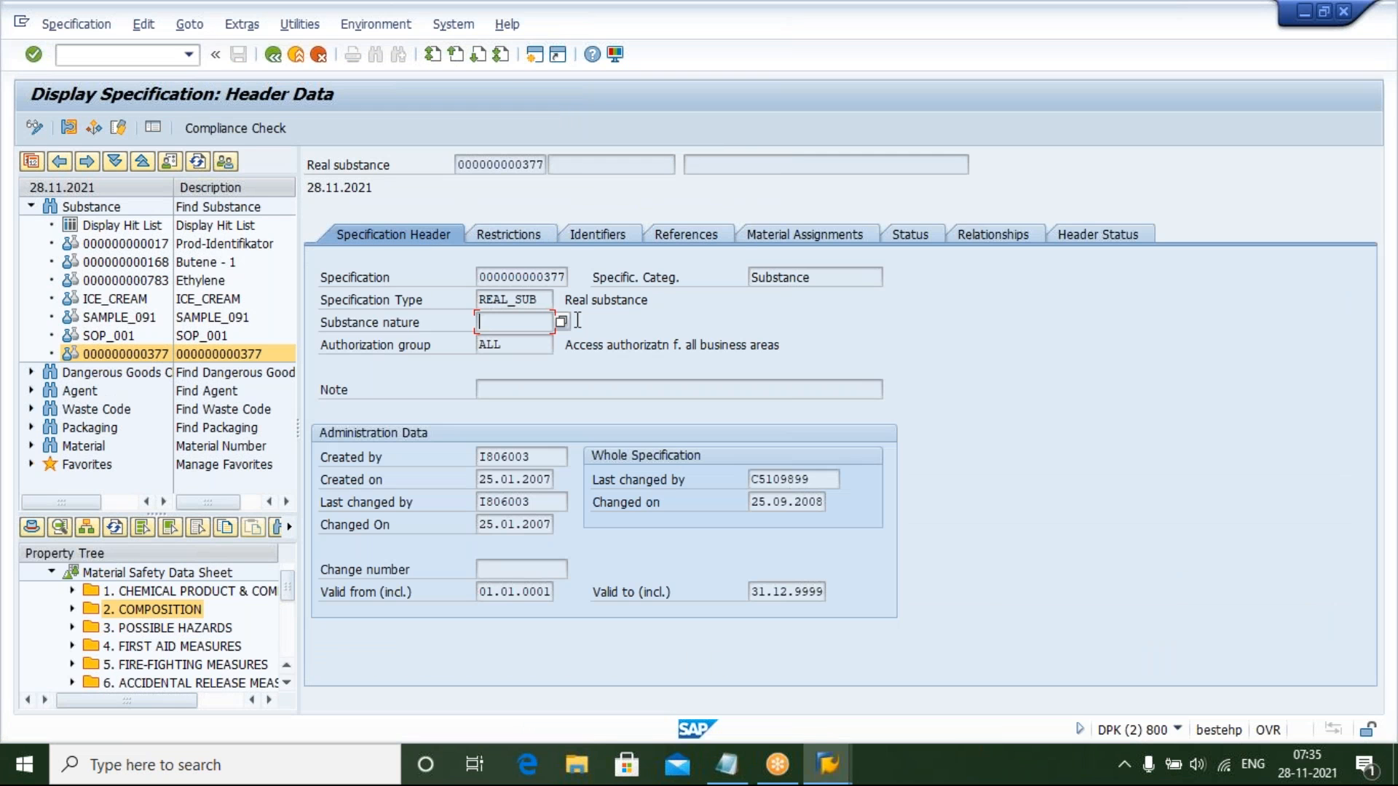
{"action": "left_click", "coordinate": [540, 299]}
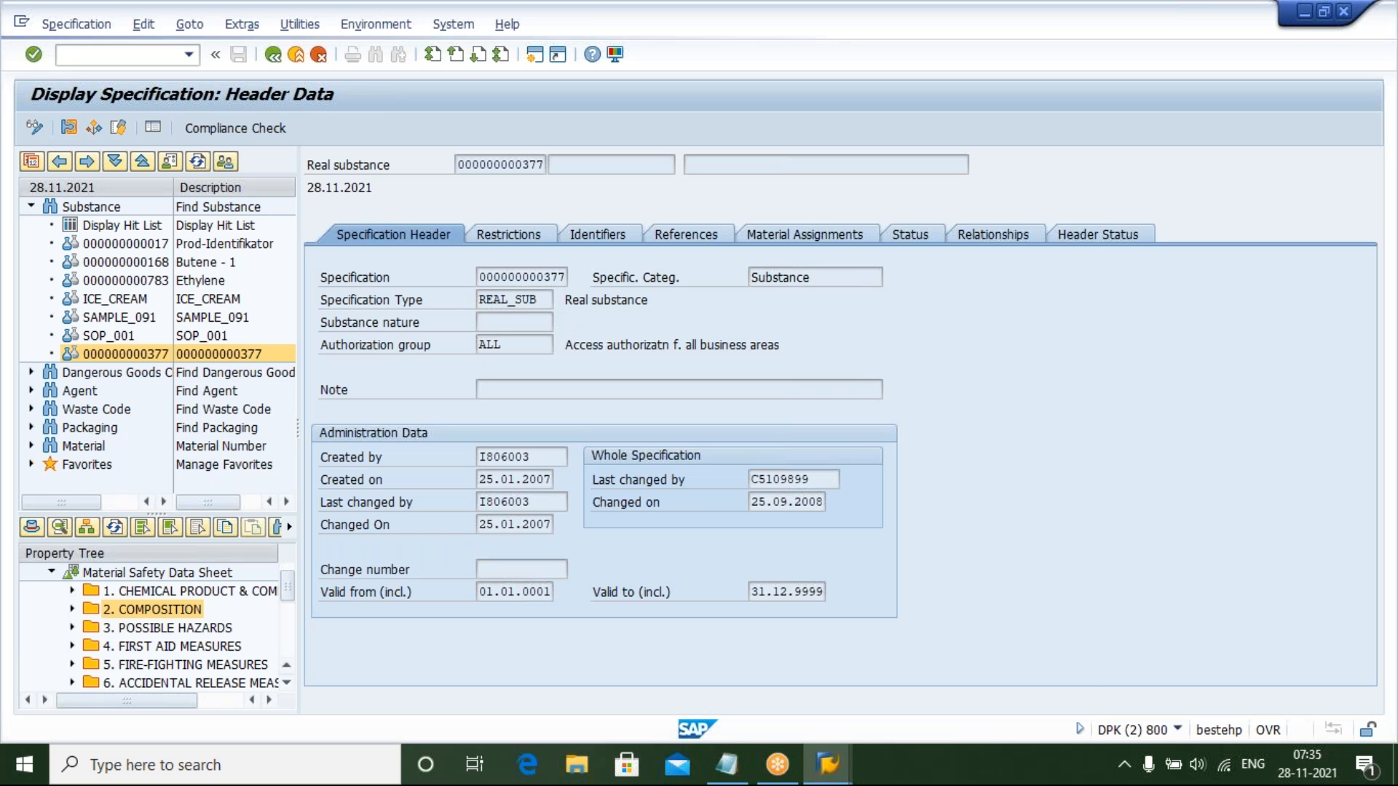
{"action": "key", "text": "F4"}
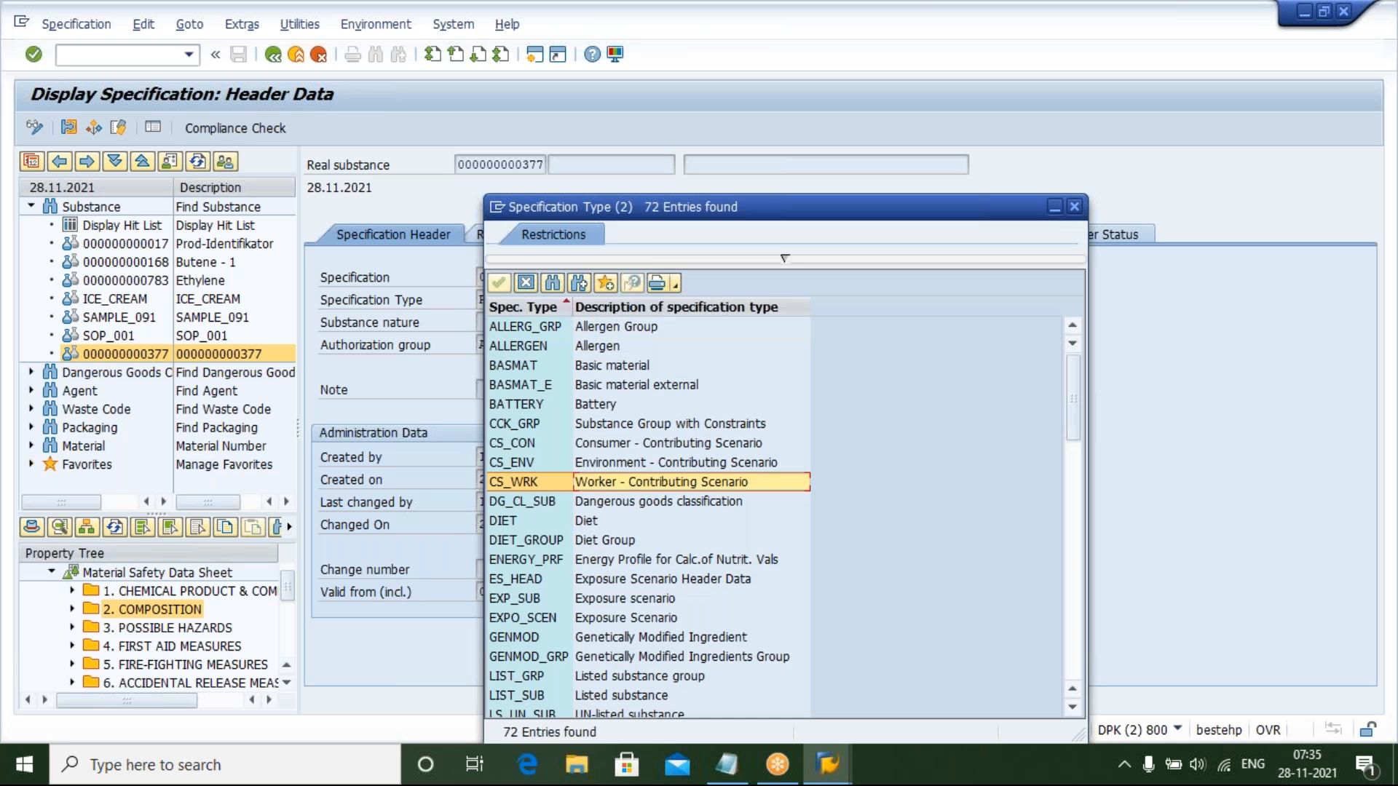
{"action": "key", "text": "Down"}
{"action": "key", "text": "Down"}
{"action": "key", "text": "Down"}
{"action": "key", "text": "Down"}
{"action": "key", "text": "Down"}
{"action": "key", "text": "Down"}
{"action": "key", "text": "Down"}
{"action": "key", "text": "Down"}
{"action": "key", "text": "Down"}
{"action": "key", "text": "Down"}
{"action": "key", "text": "Down"}
{"action": "key", "text": "Down"}
{"action": "key", "text": "Down"}
{"action": "key", "text": "Down"}
{"action": "key", "text": "Down"}
{"action": "key", "text": "Down"}
{"action": "key", "text": "Down"}
{"action": "key", "text": "Down"}
{"action": "key", "text": "Down"}
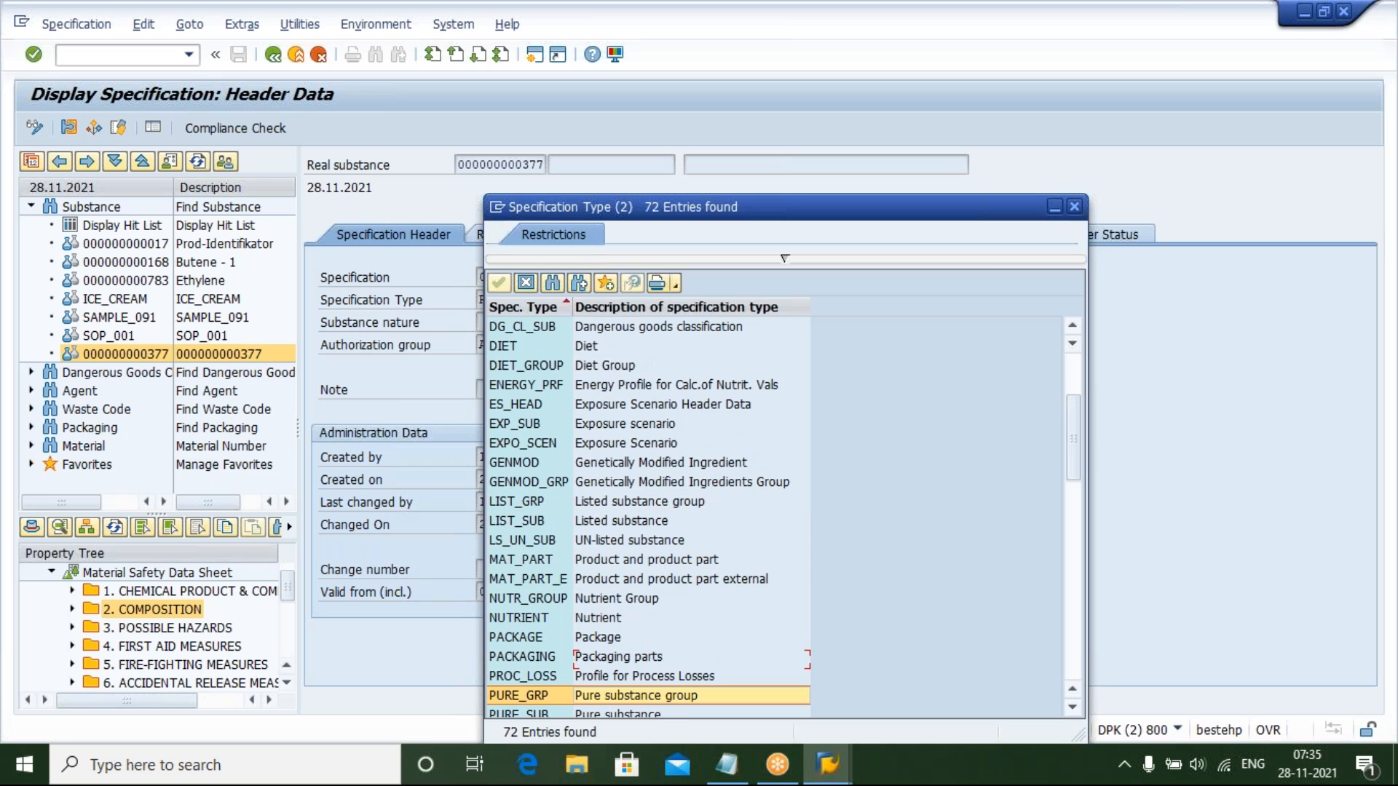
{"action": "key", "text": "Down"}
{"action": "key", "text": "Down"}
{"action": "key", "text": "Down"}
{"action": "key", "text": "Down"}
{"action": "key", "text": "Down"}
{"action": "key", "text": "Down"}
{"action": "key", "text": "Down"}
{"action": "key", "text": "Down"}
{"action": "key", "text": "Down"}
{"action": "key", "text": "Down"}
{"action": "key", "text": "Down"}
{"action": "key", "text": "Down"}
{"action": "key", "text": "Down"}
{"action": "key", "text": "Down"}
{"action": "key", "text": "Down"}
{"action": "key", "text": "Down"}
{"action": "key", "text": "Down"}
{"action": "key", "text": "Down"}
{"action": "key", "text": "Down"}
{"action": "key", "text": "Down"}
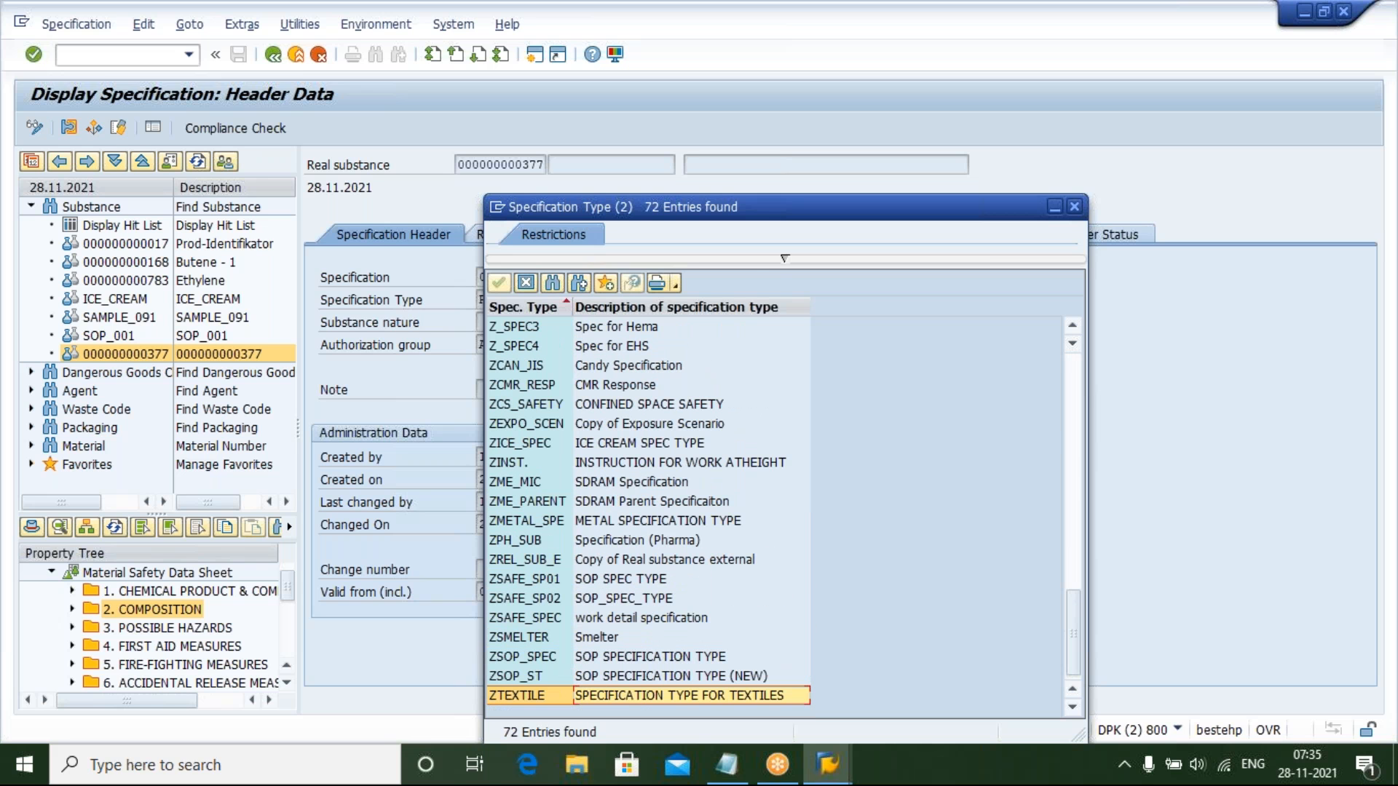
{"action": "key", "text": "Escape"}
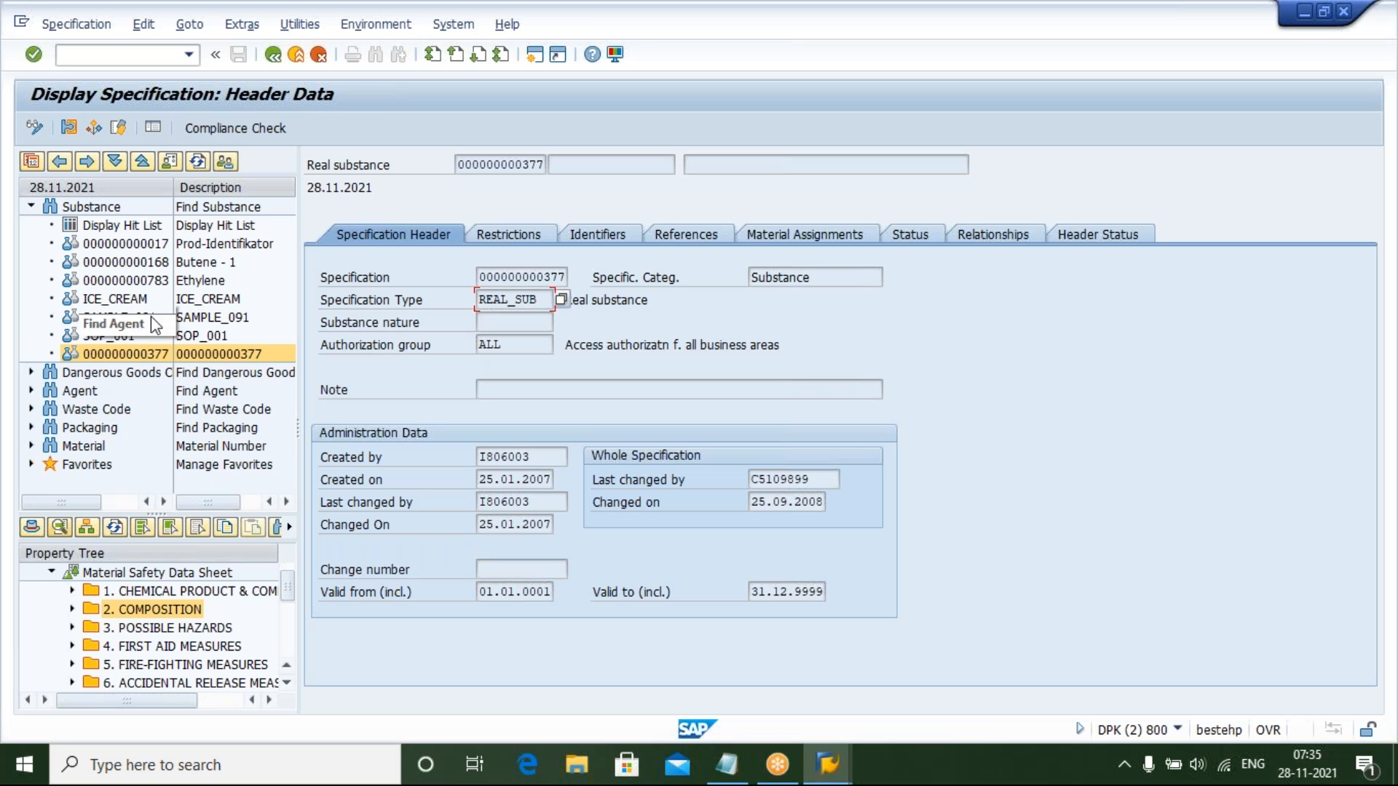
Switch back to the Specification Types overview and scroll to the end of the list to review the custom types
{"action": "mouse_move", "coordinate": [817, 782]}
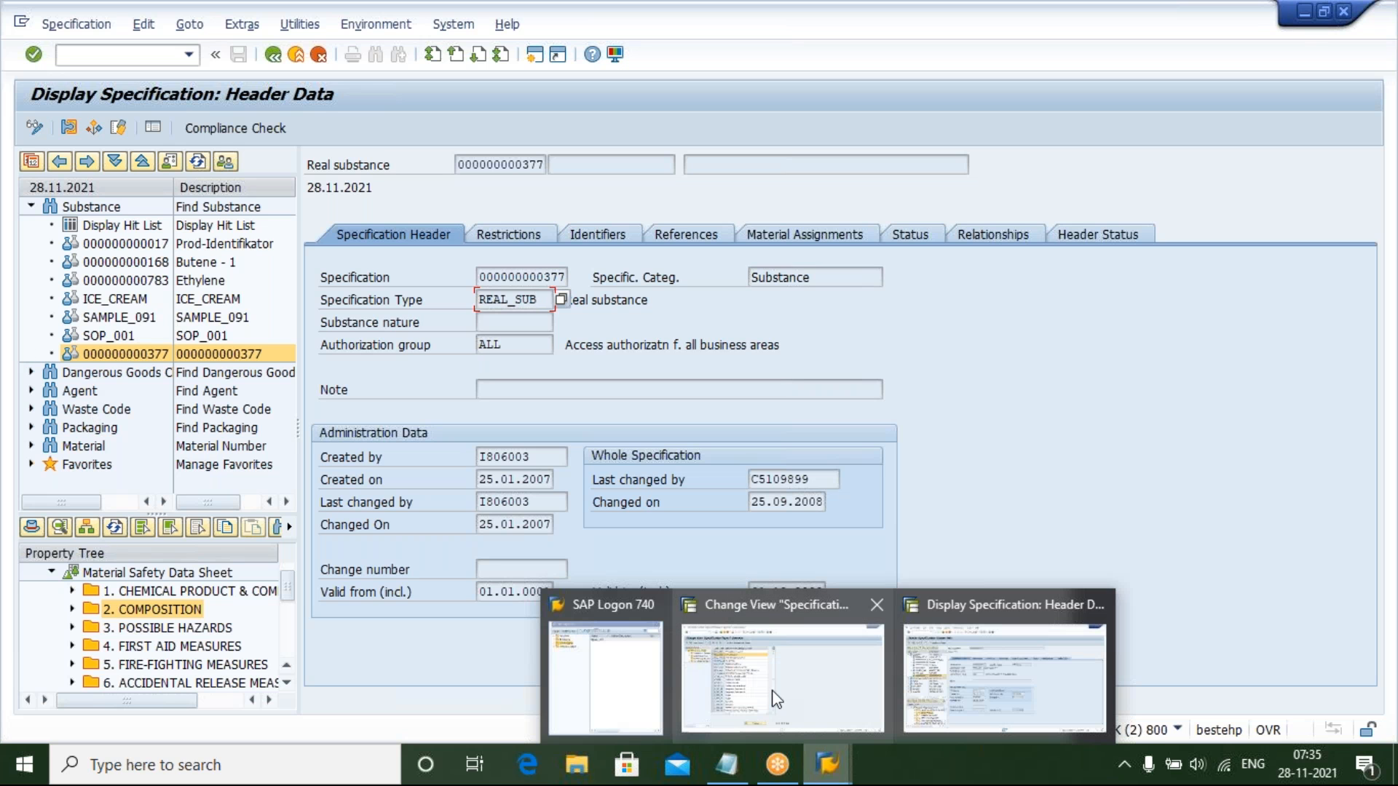
{"action": "left_click", "coordinate": [777, 699]}
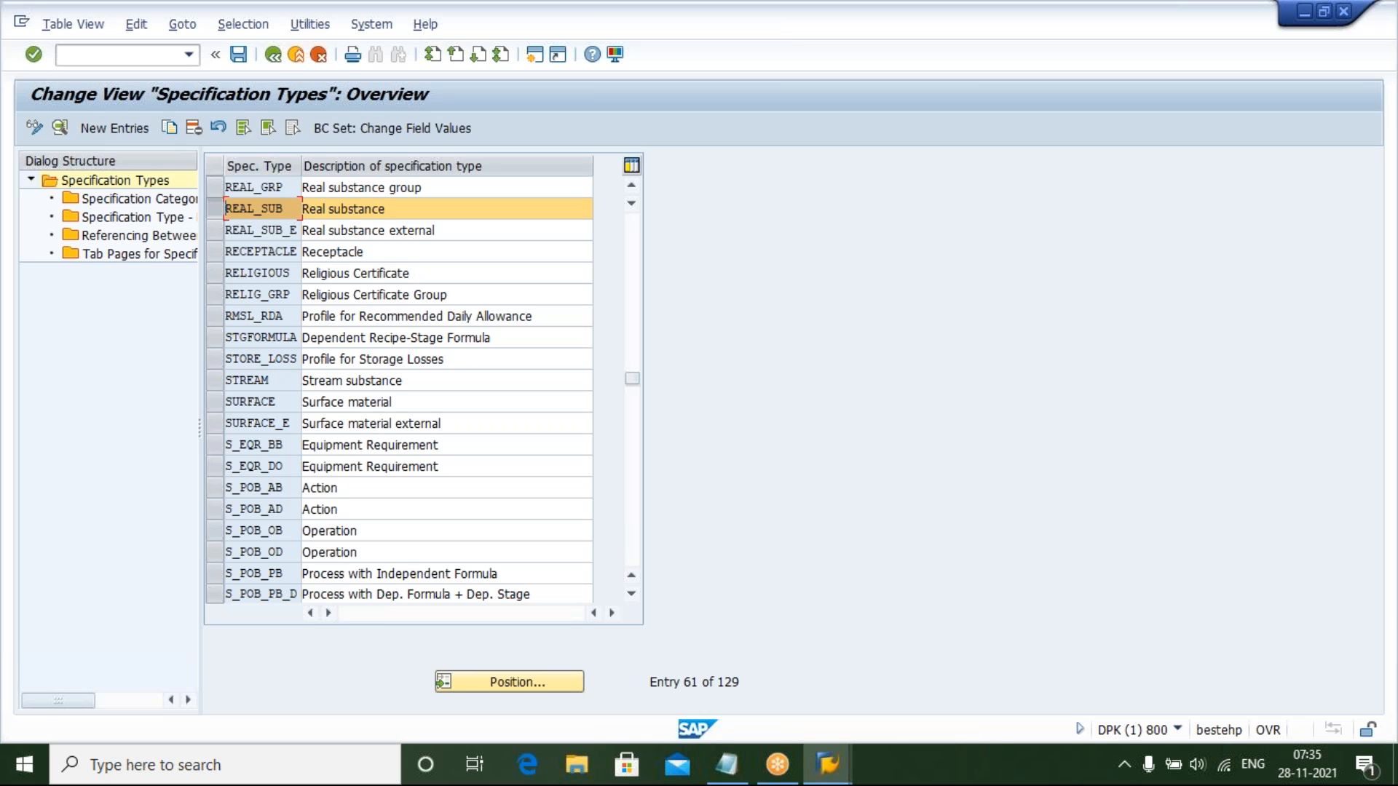
{"action": "left_click_drag", "start_coordinate": [632, 379], "coordinate": [640, 615]}
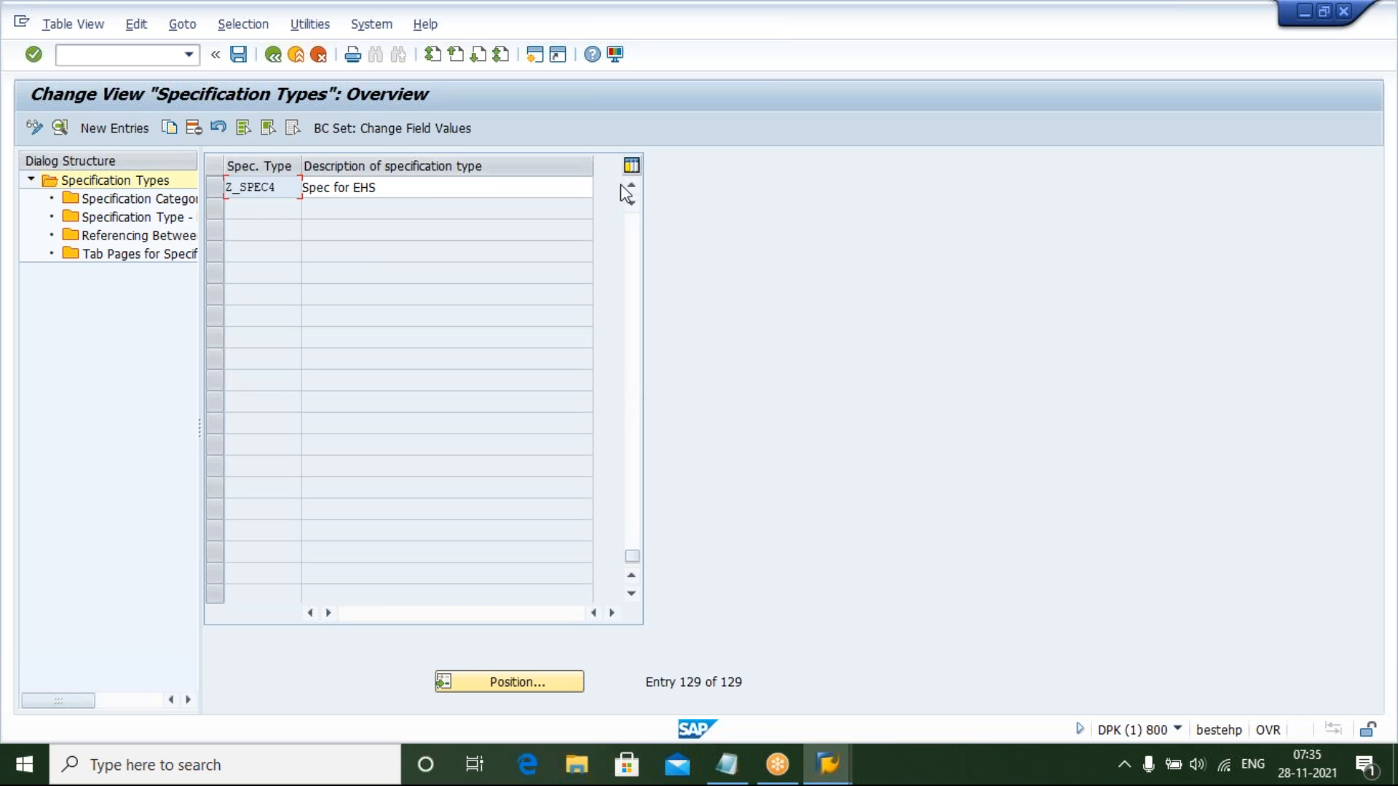
{"action": "left_click", "coordinate": [632, 187]}
{"action": "left_click", "coordinate": [632, 188]}
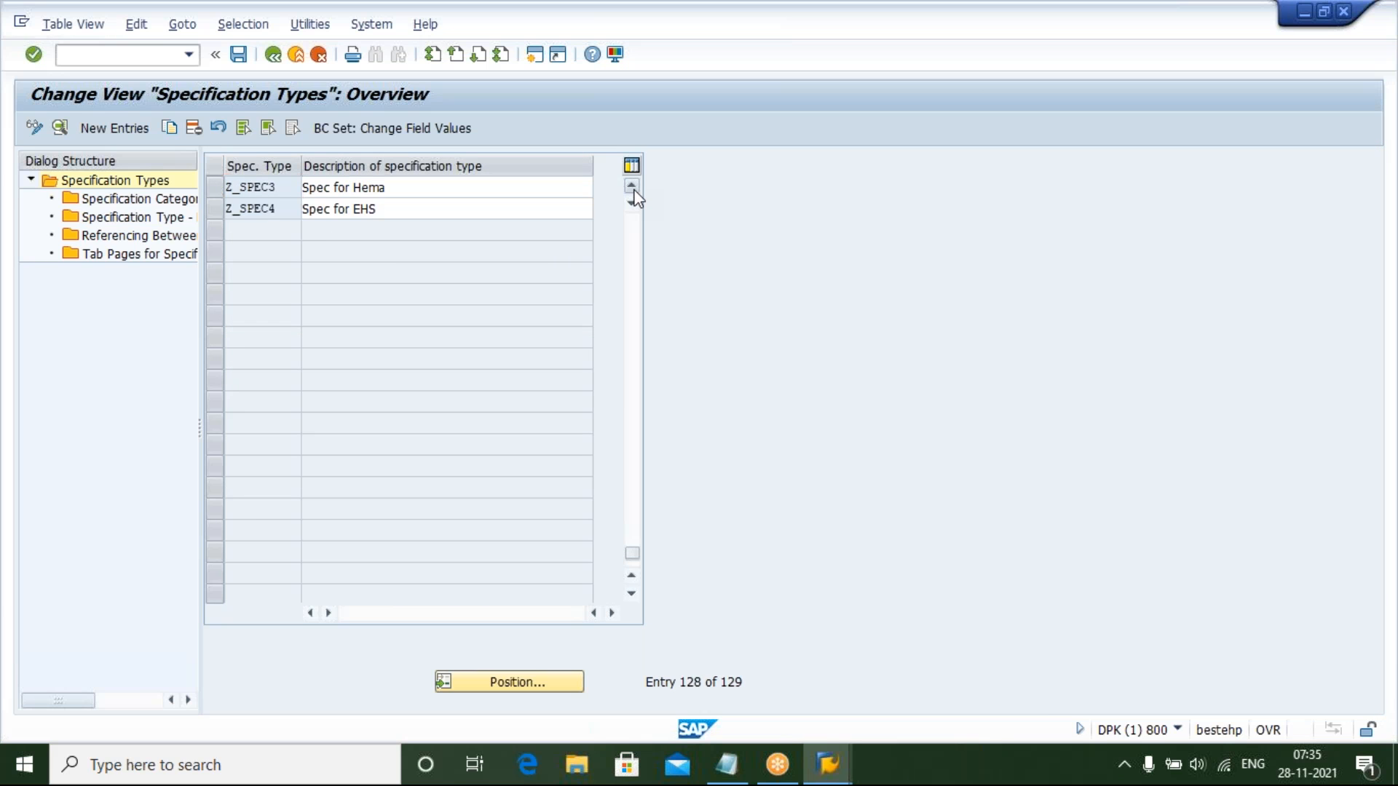
{"action": "left_click", "coordinate": [632, 188]}
{"action": "left_click", "coordinate": [632, 188]}
{"action": "left_click", "coordinate": [632, 188]}
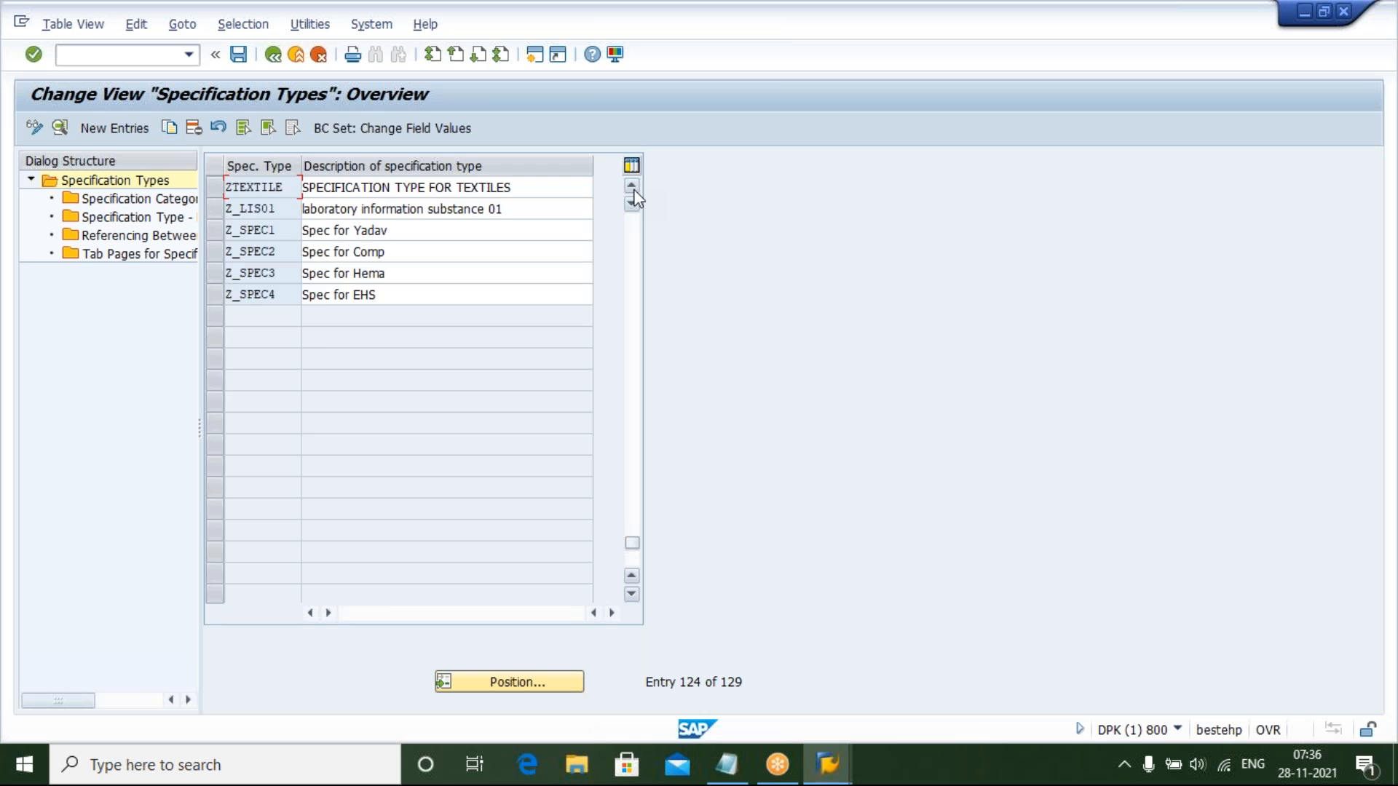
{"action": "left_click", "coordinate": [632, 188]}
{"action": "left_click", "coordinate": [632, 188]}
{"action": "left_click", "coordinate": [632, 188]}
{"action": "left_click", "coordinate": [632, 188]}
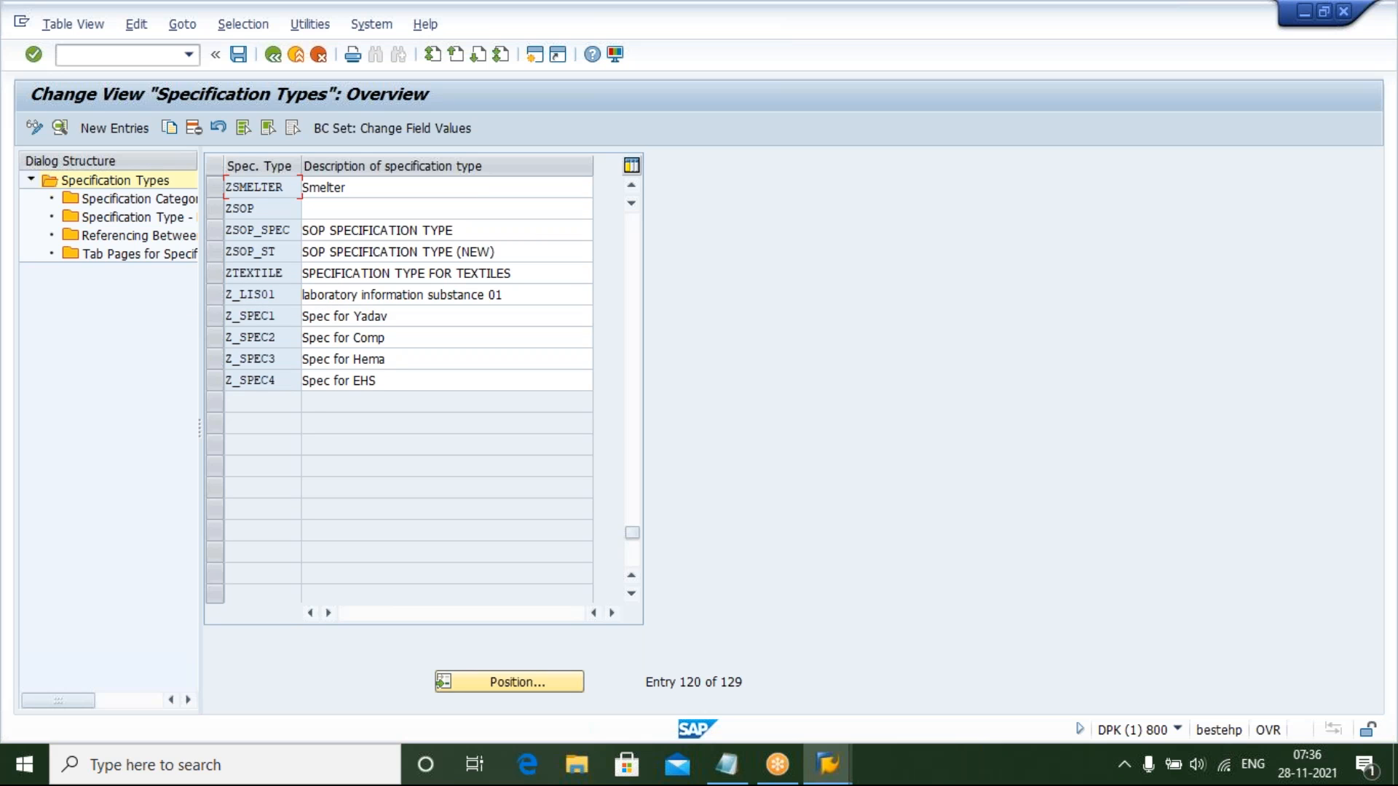
Create a new specification type YHAZ_SPEC with description HAZARD SPECIFICATION TYPE
{"action": "left_click", "coordinate": [103, 124]}
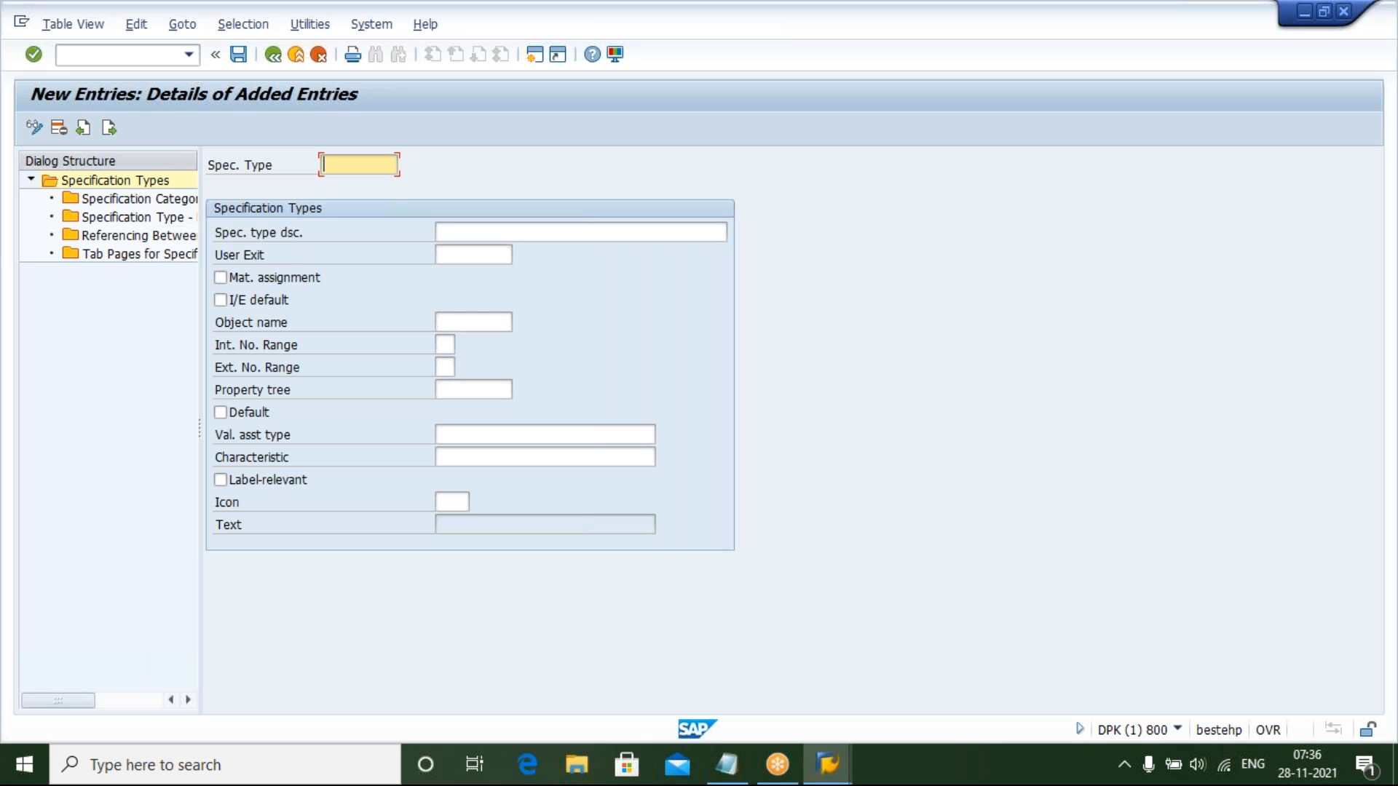
{"action": "type", "text": "YHAZ_SPEC"}
{"action": "left_click", "coordinate": [474, 228]}
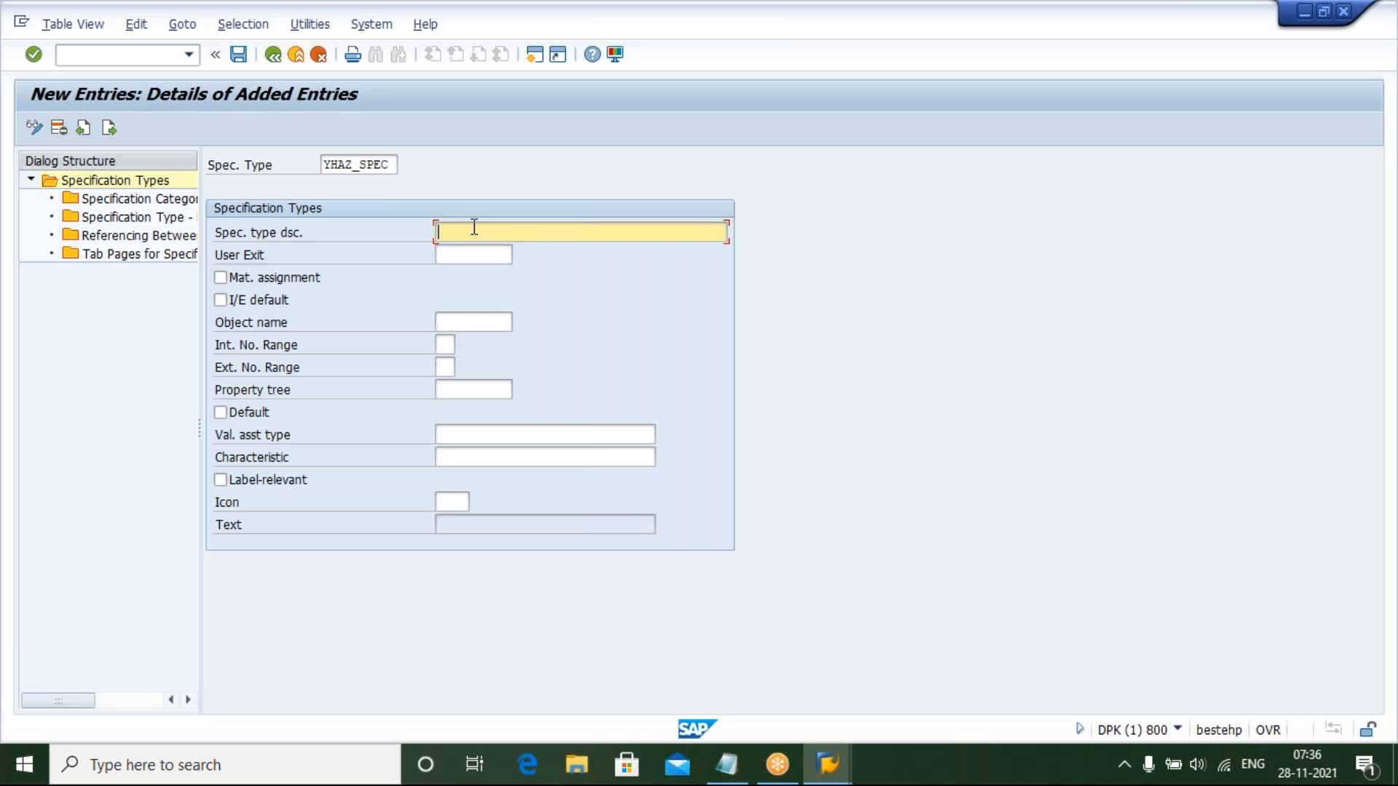
{"action": "type", "text": "HA"}
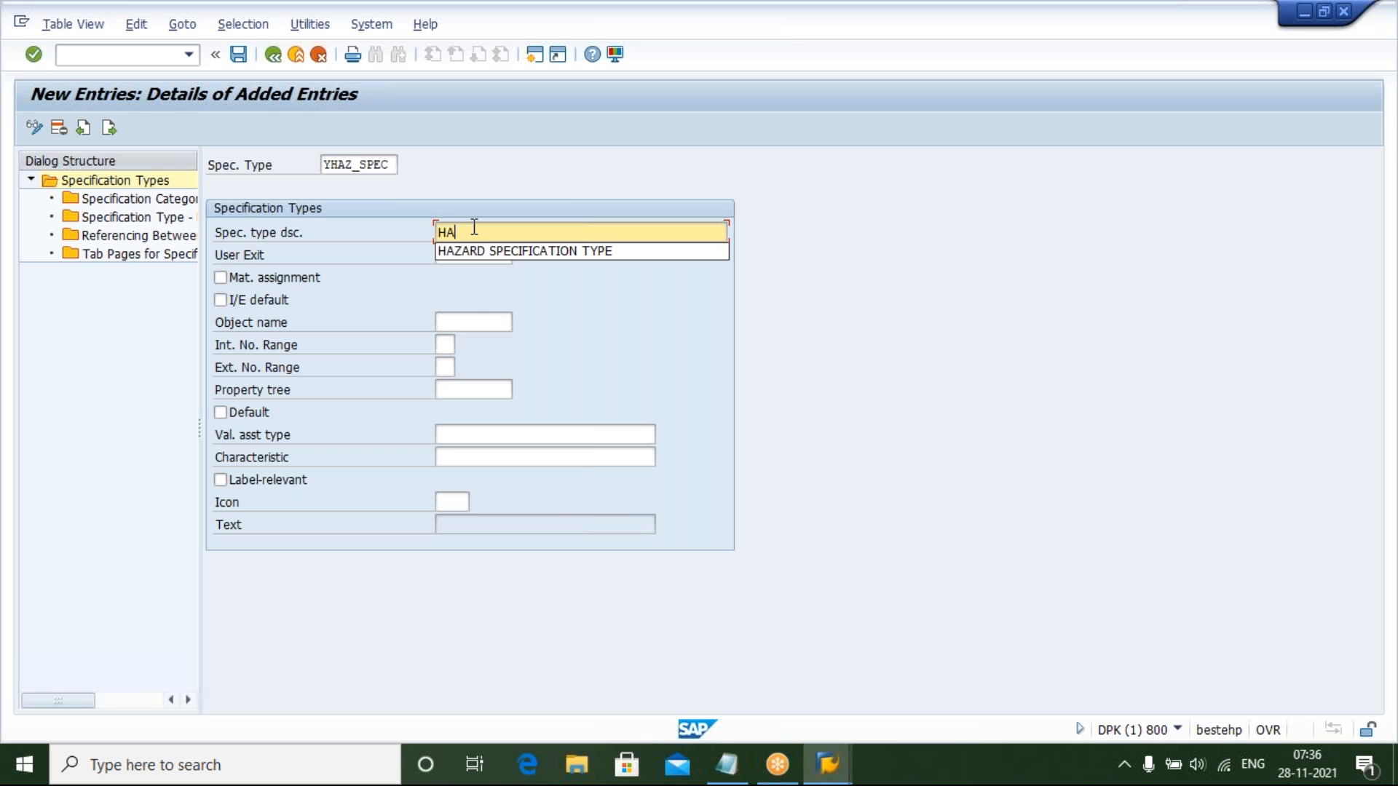
{"action": "key", "text": "Down"}
{"action": "key", "text": "Return"}
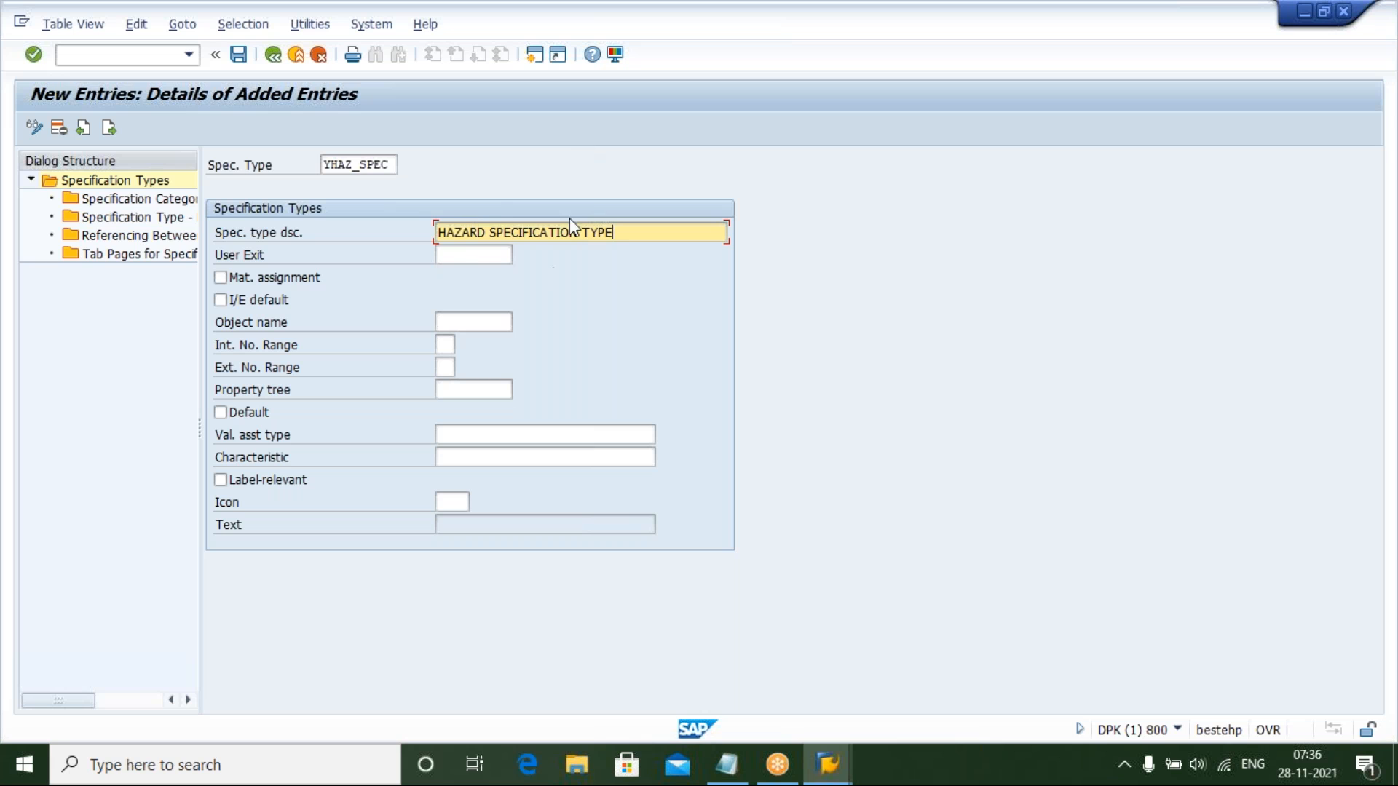
Enable material assignment for the new specification type
{"action": "left_click", "coordinate": [477, 258]}
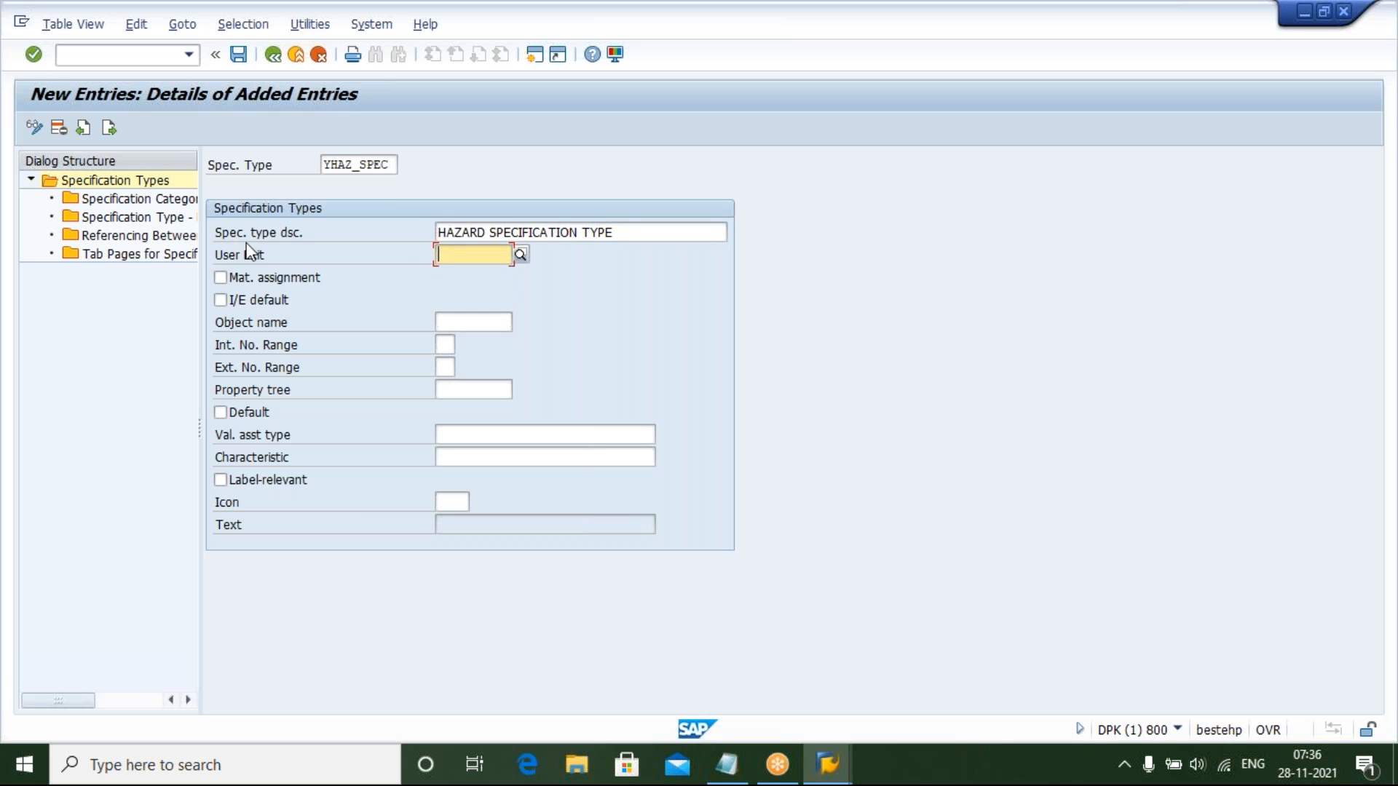
{"action": "left_click", "coordinate": [220, 277]}
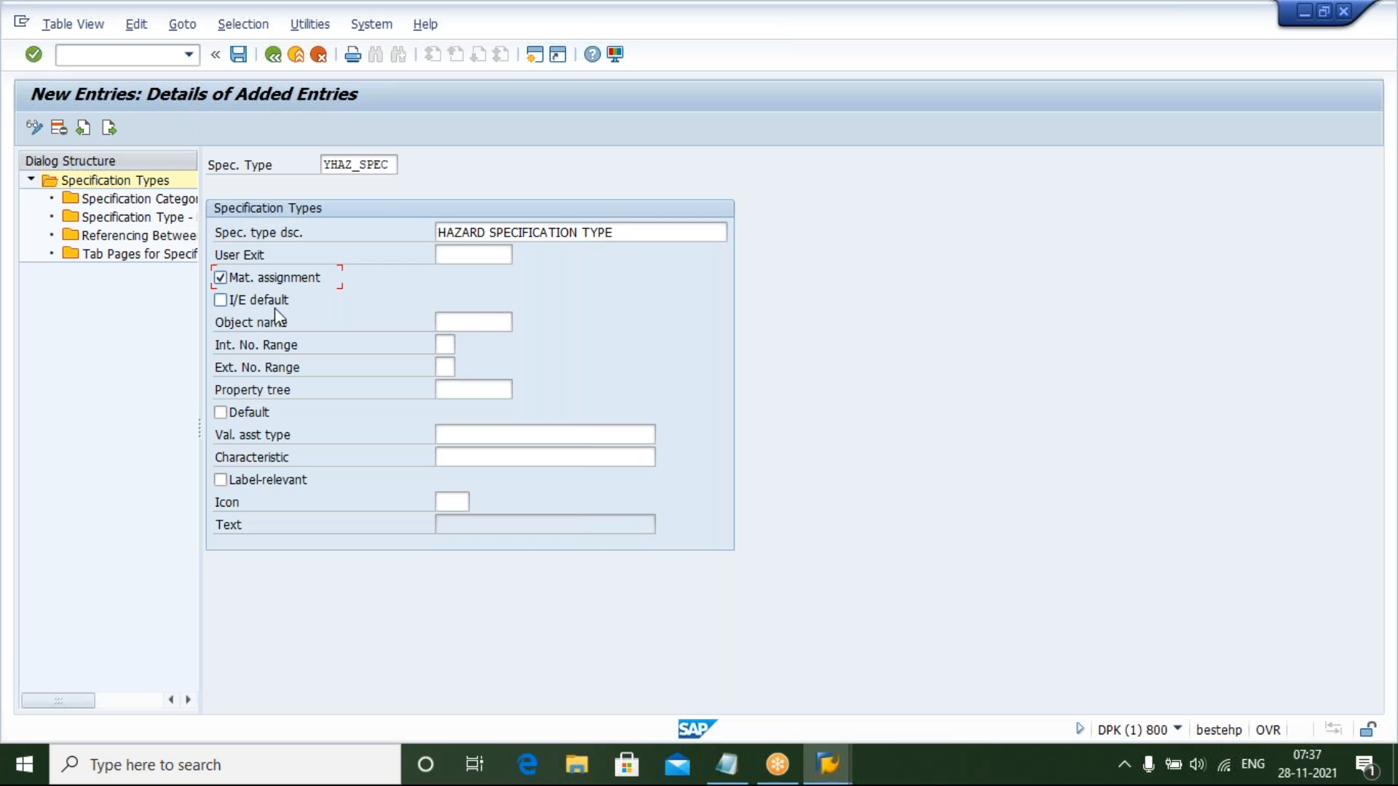
{"action": "left_click", "coordinate": [220, 301]}
{"action": "left_click", "coordinate": [223, 303]}
Set the object name of the new specification type to ESN_SUBID
{"action": "left_click", "coordinate": [485, 321]}
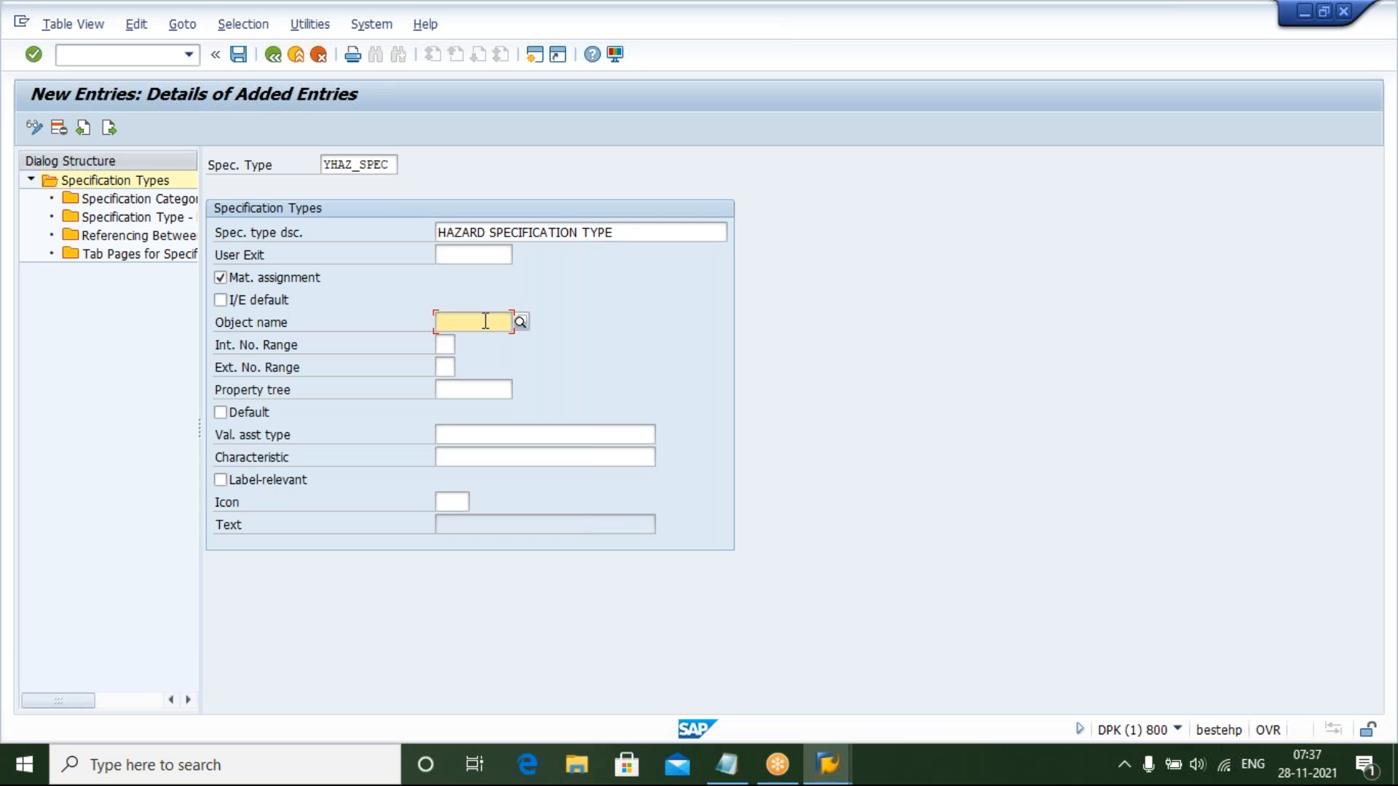
{"action": "type", "text": "ES"}
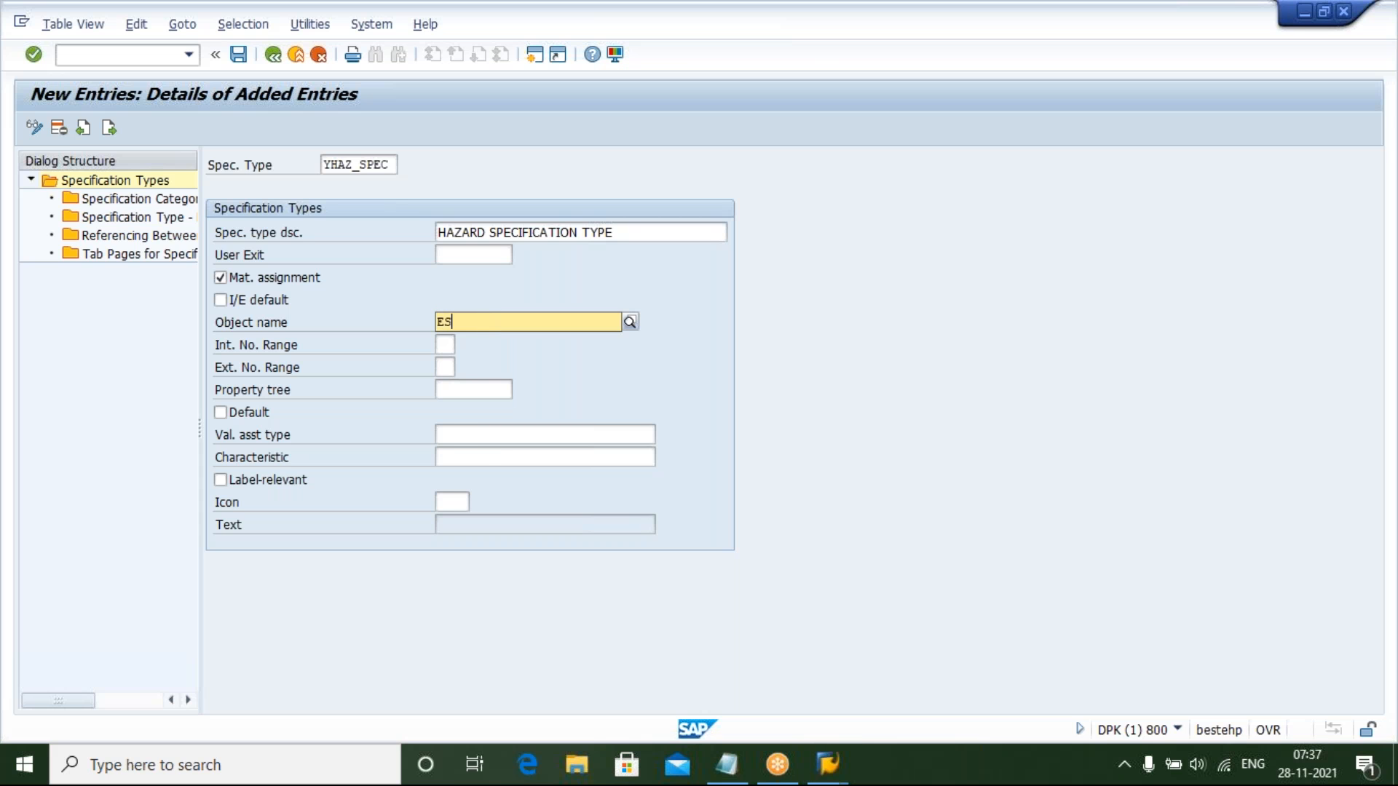
{"action": "type", "text": "N_SUBID"}
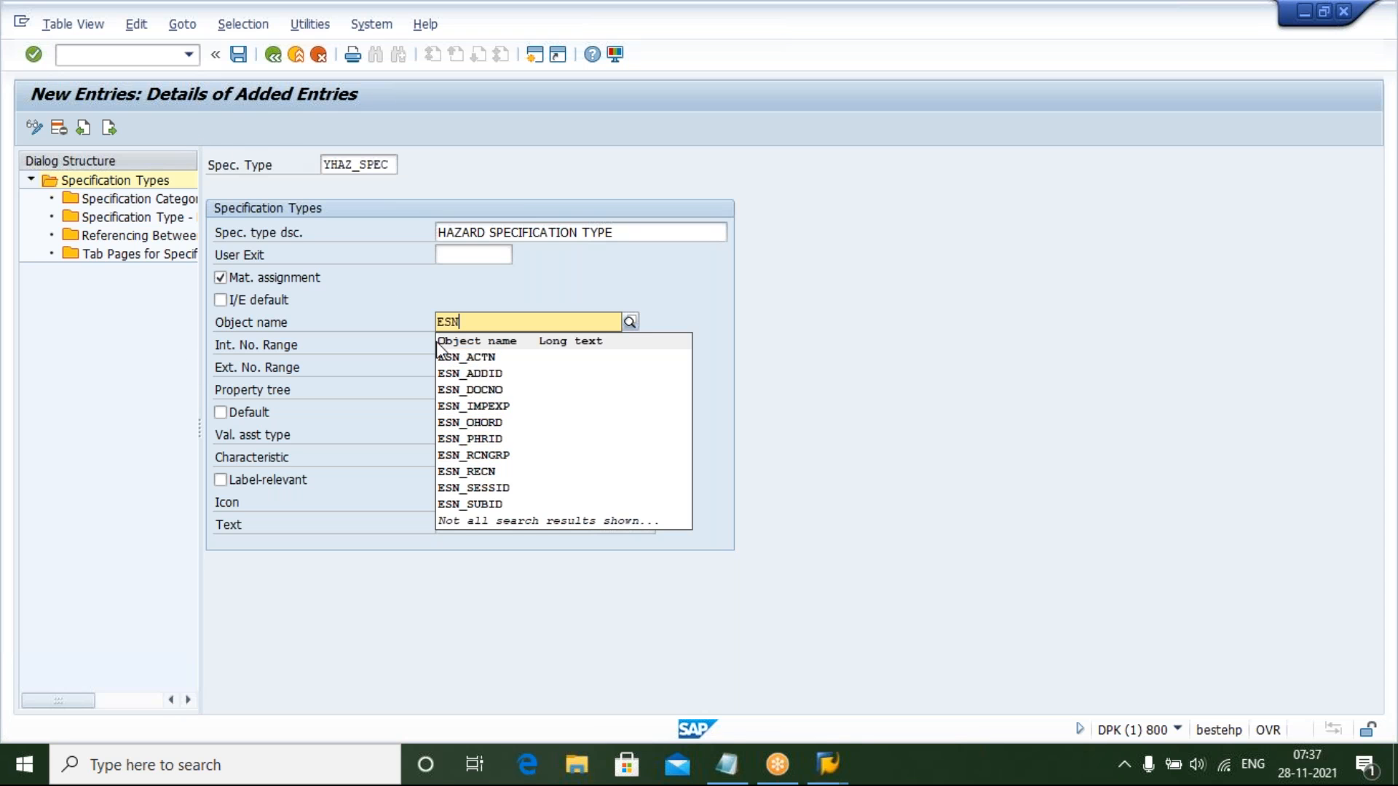
{"action": "left_click", "coordinate": [499, 506]}
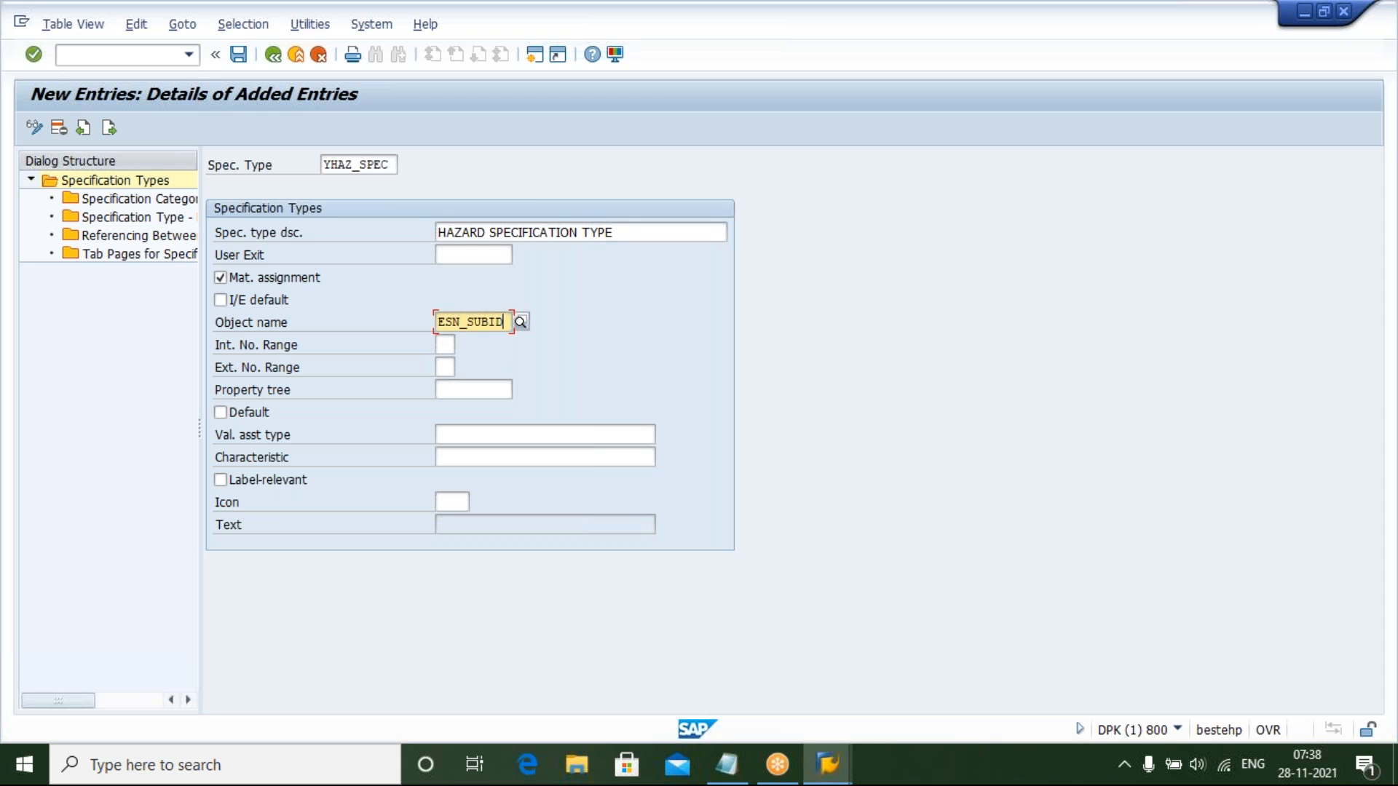
Set the internal number range to 0I and the external number range to 0E
{"action": "left_click", "coordinate": [445, 345]}
{"action": "left_click", "coordinate": [446, 368]}
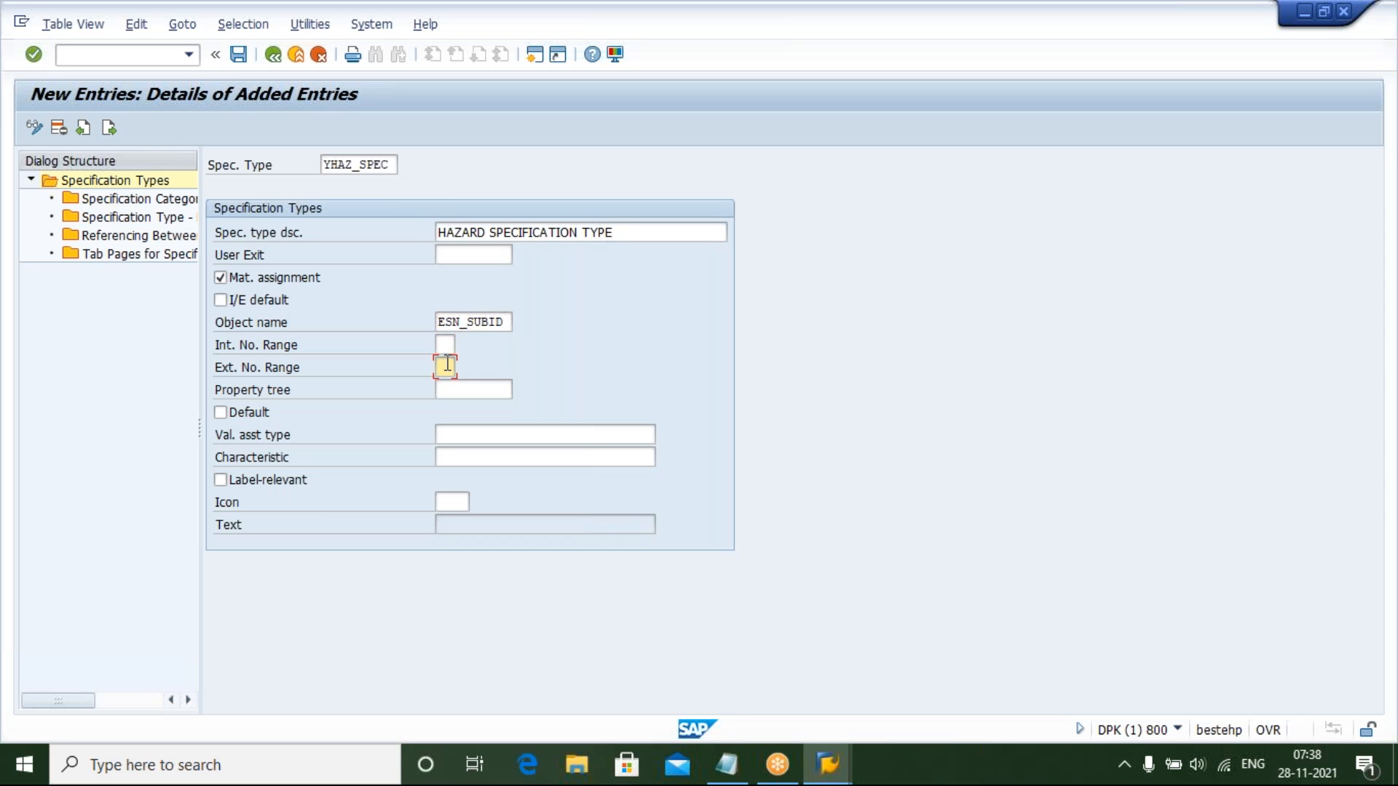
{"action": "left_click", "coordinate": [446, 345]}
{"action": "type", "text": "0"}
{"action": "type", "text": "1"}
{"action": "left_click", "coordinate": [447, 367]}
{"action": "type", "text": "0E"}
Assign property tree YHAZ_MEAS to the new specification type
{"action": "left_click", "coordinate": [467, 391]}
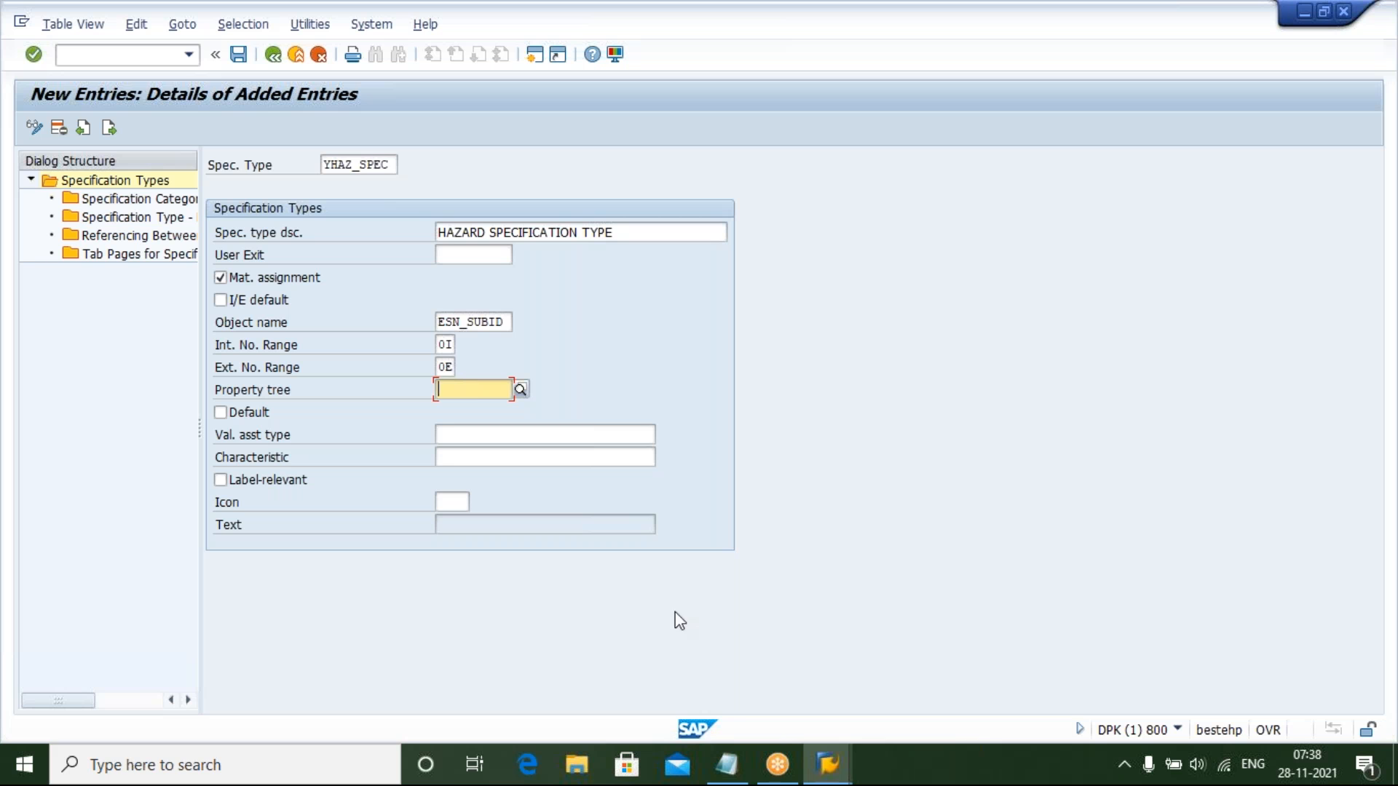
{"action": "mouse_move", "coordinate": [726, 764]}
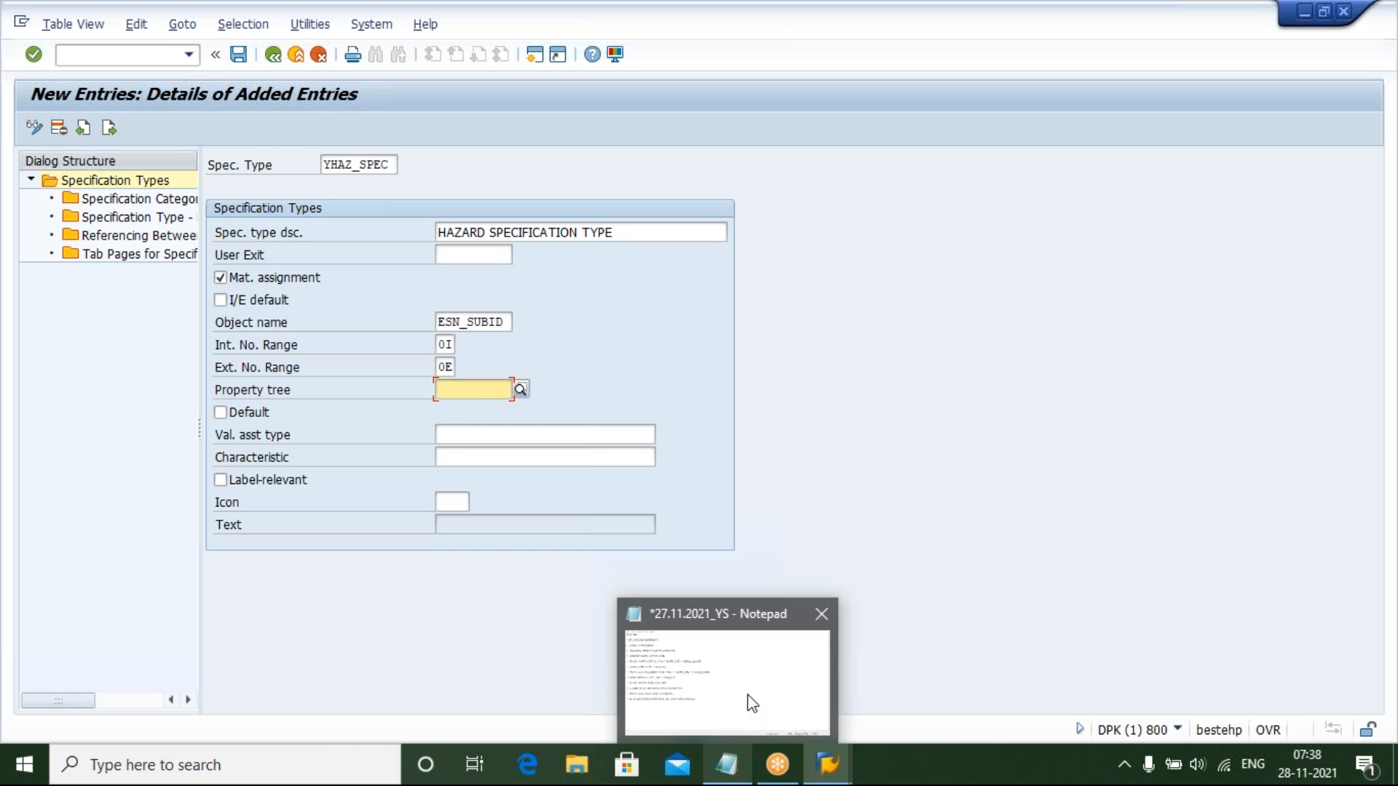
{"action": "mouse_move", "coordinate": [752, 703]}
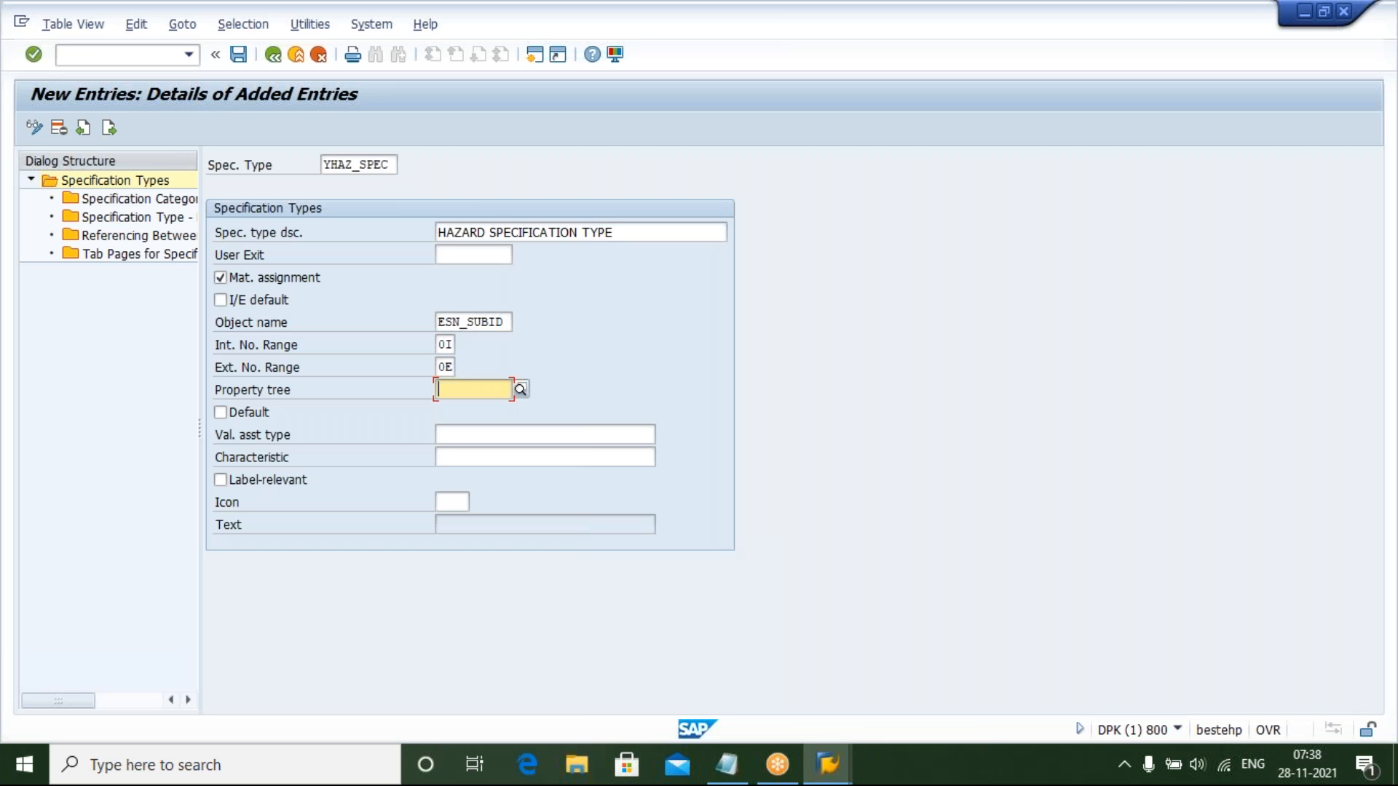
{"action": "type", "text": "YHAZ_"}
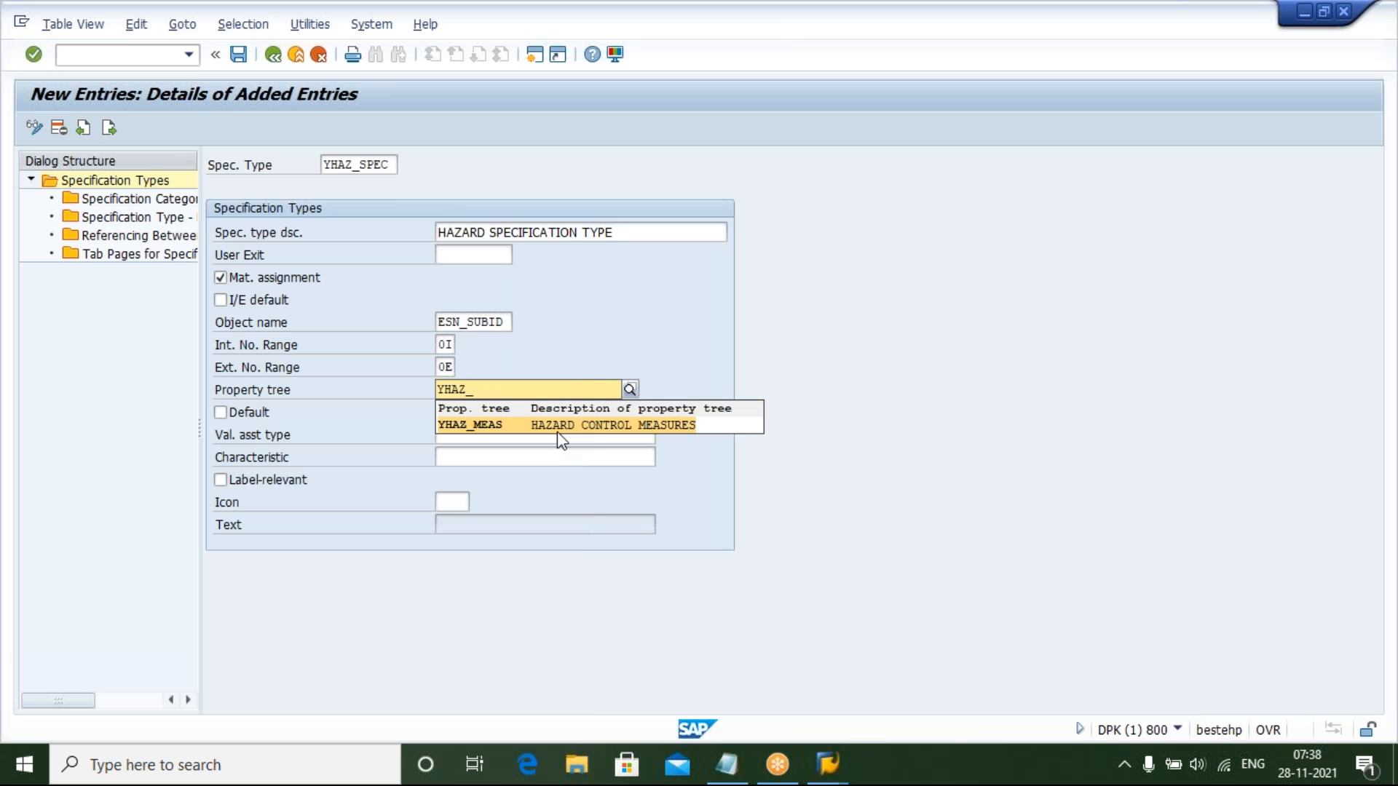
{"action": "left_click", "coordinate": [561, 429]}
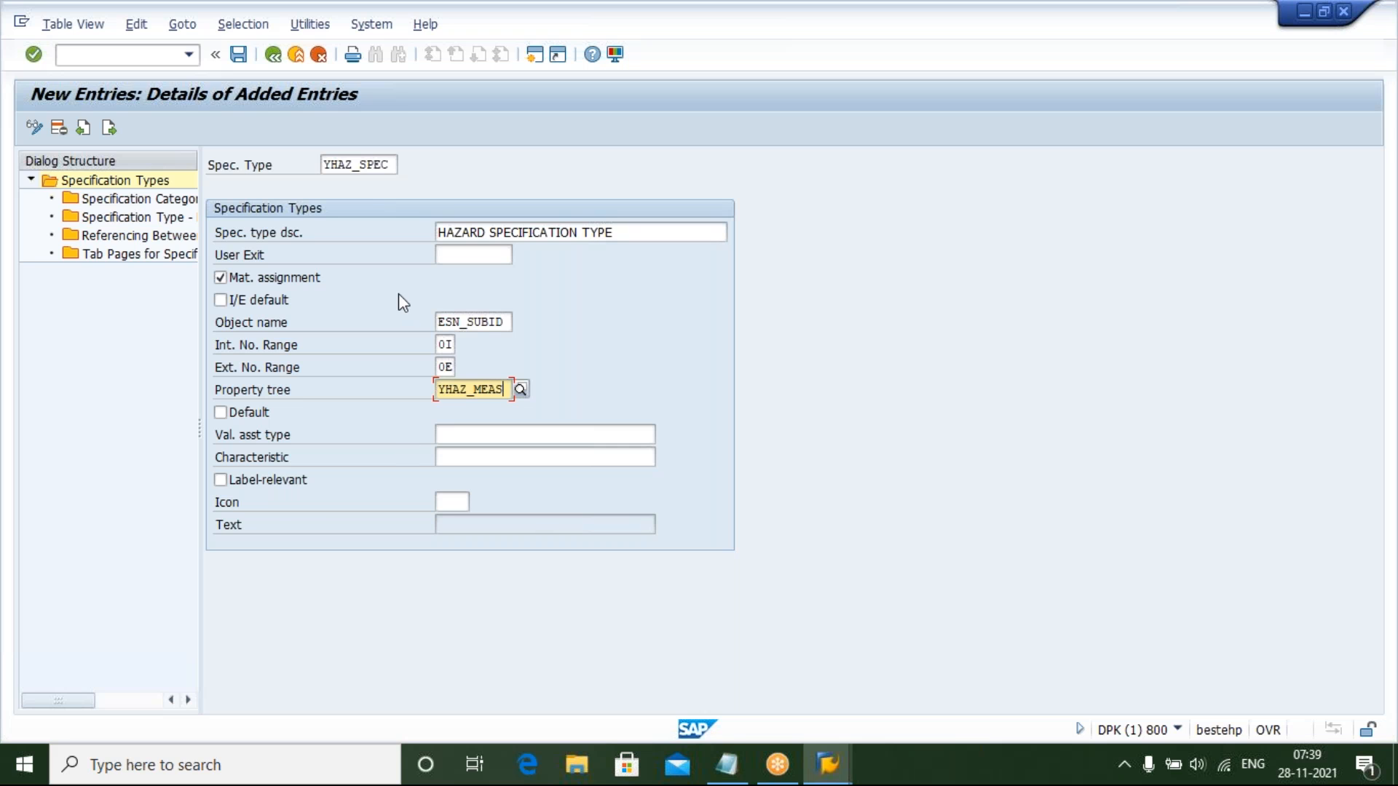
{"action": "left_click", "coordinate": [393, 166]}
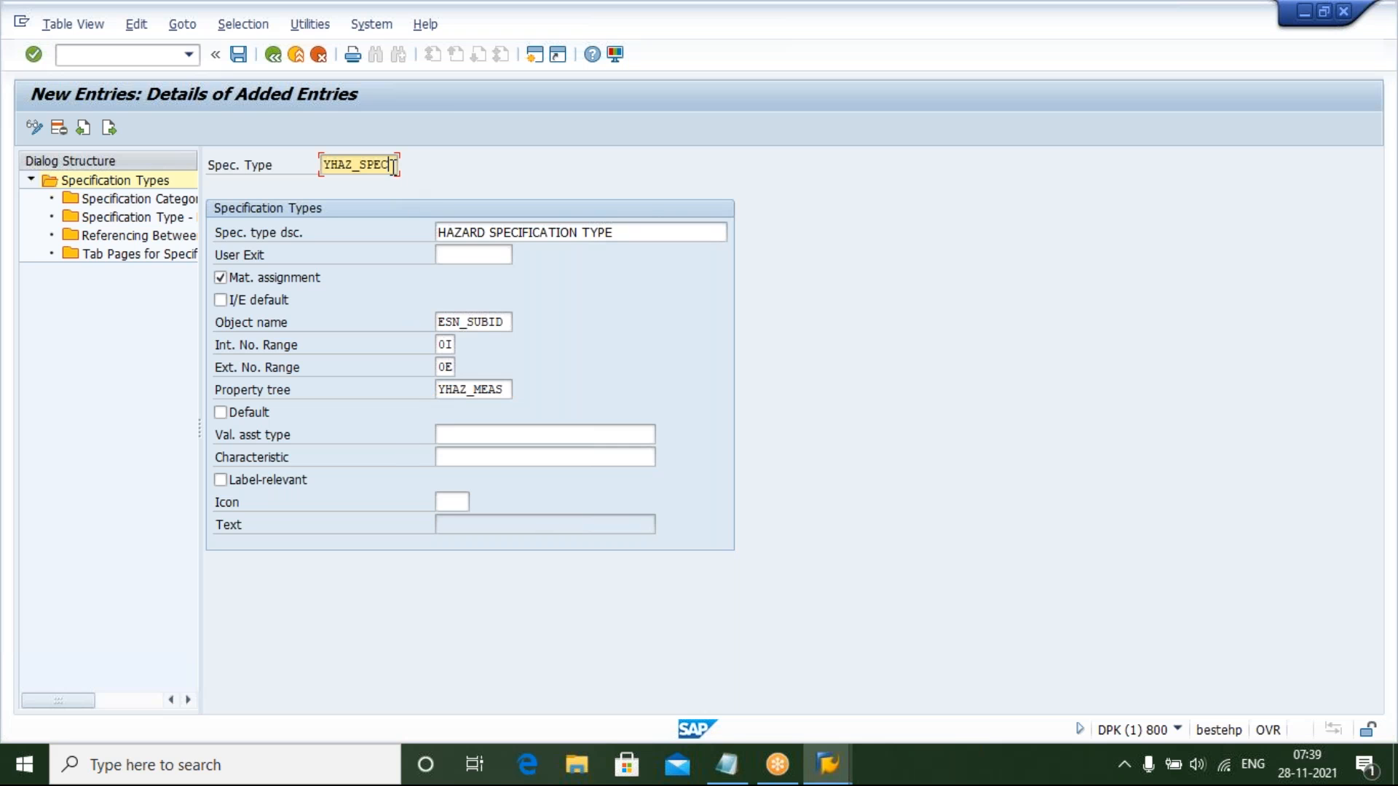
Assign specification category SUBSTANCE to the new specification type YHAZ_SPEC
{"action": "left_click", "coordinate": [652, 232]}
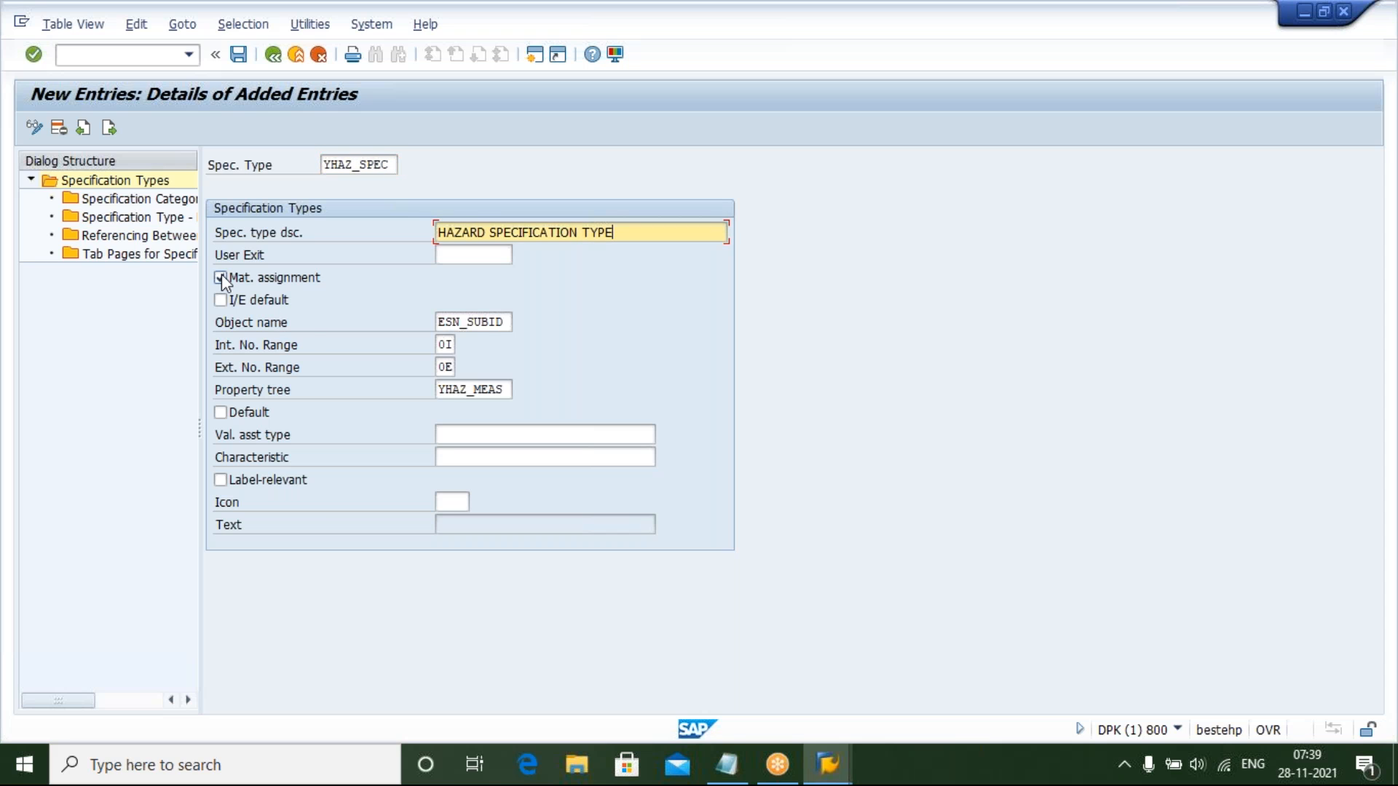
{"action": "left_click", "coordinate": [505, 322]}
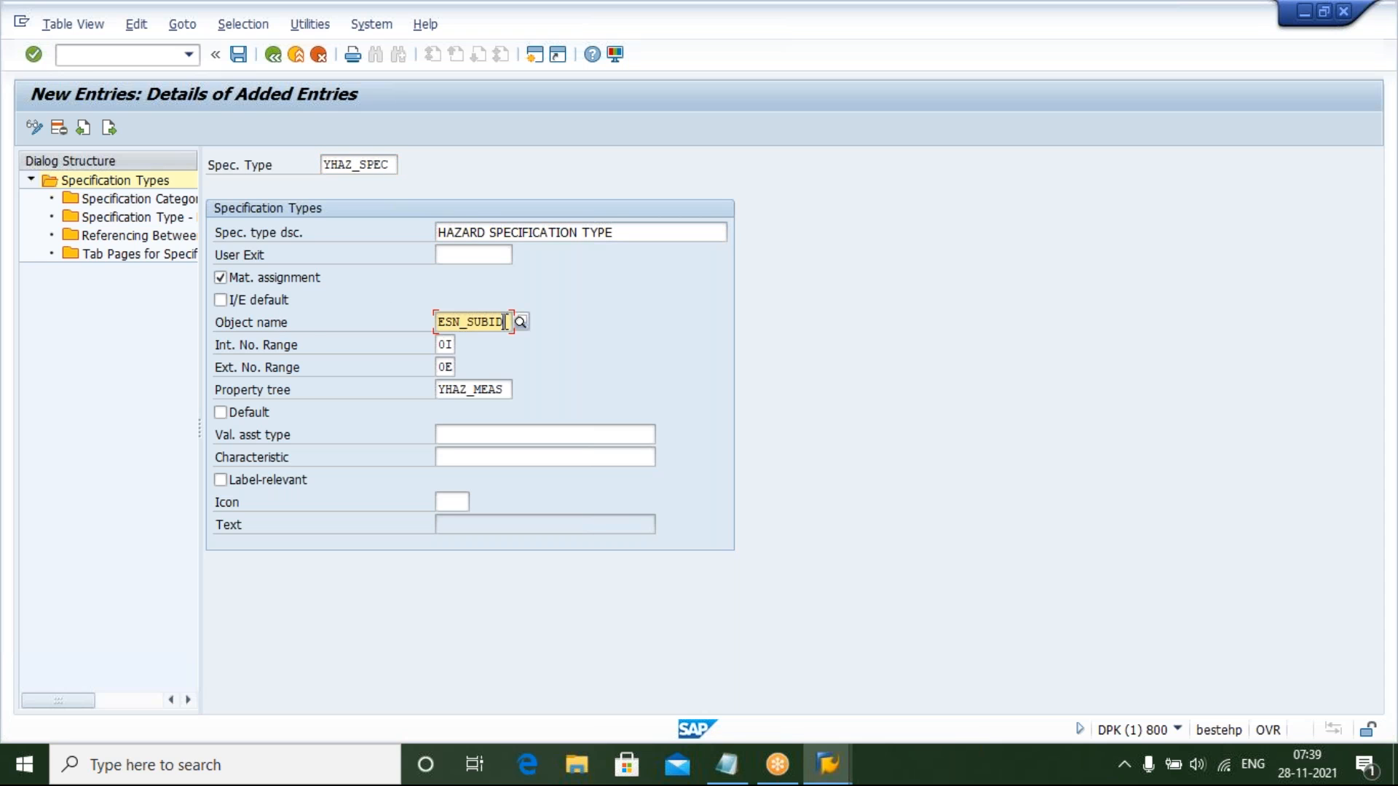
{"action": "left_click", "coordinate": [447, 366]}
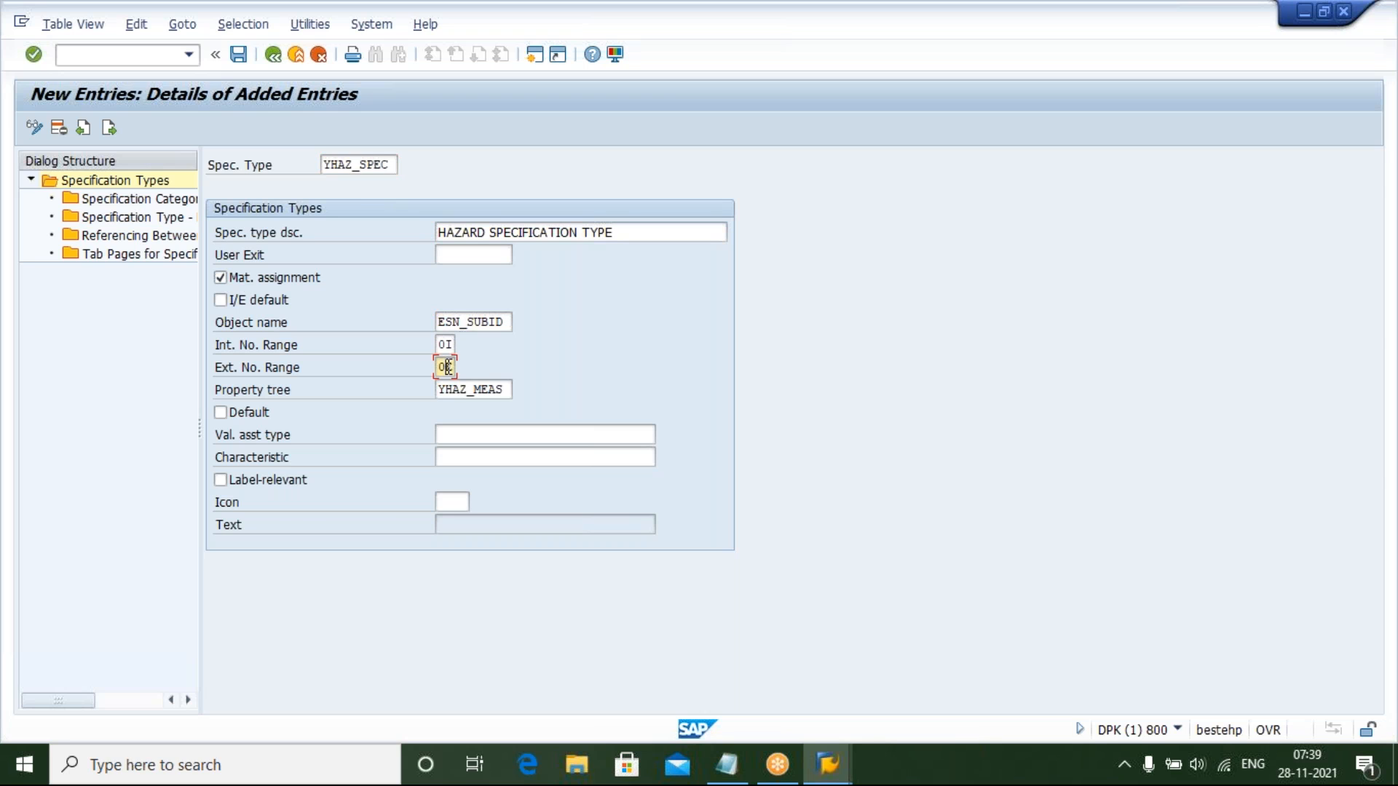
{"action": "left_click", "coordinate": [509, 391]}
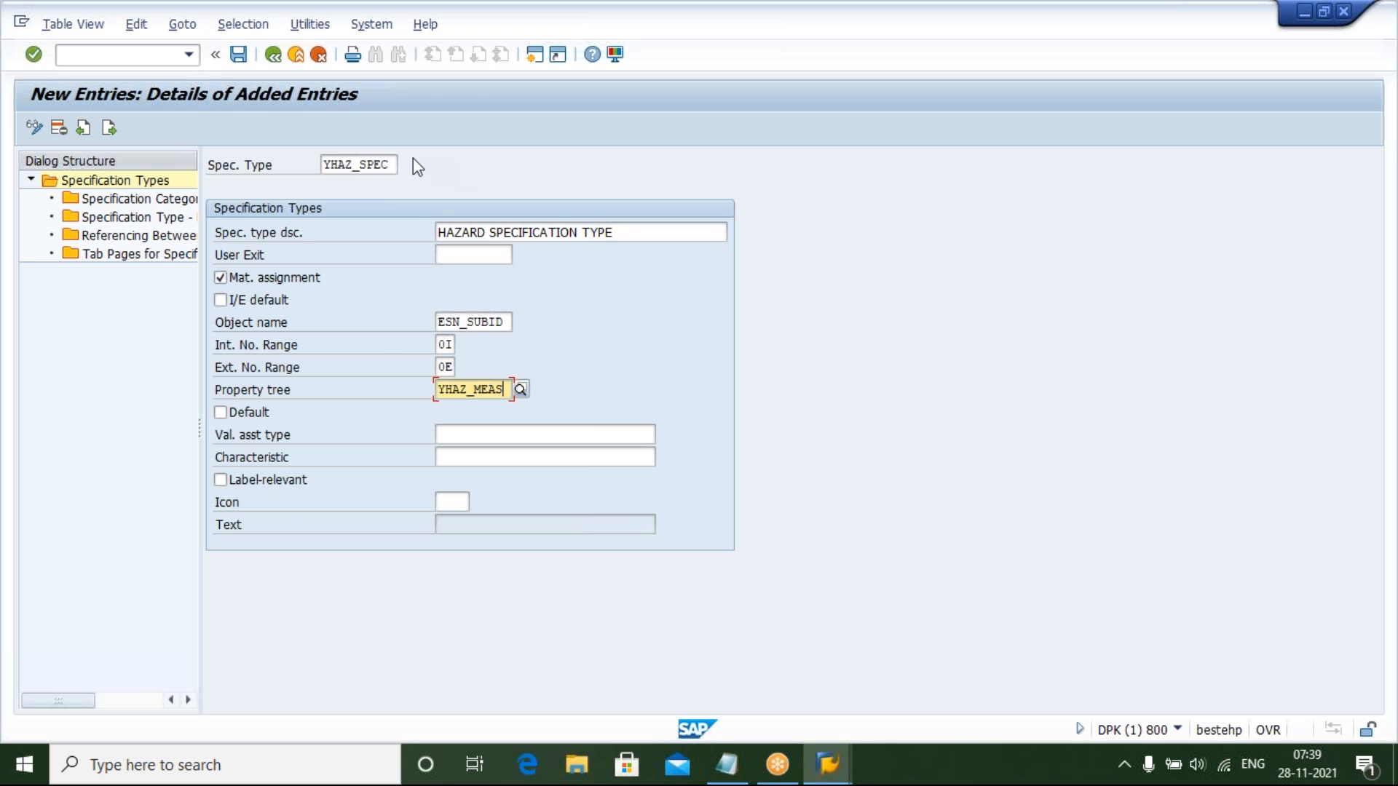
{"action": "double_click", "coordinate": [120, 199]}
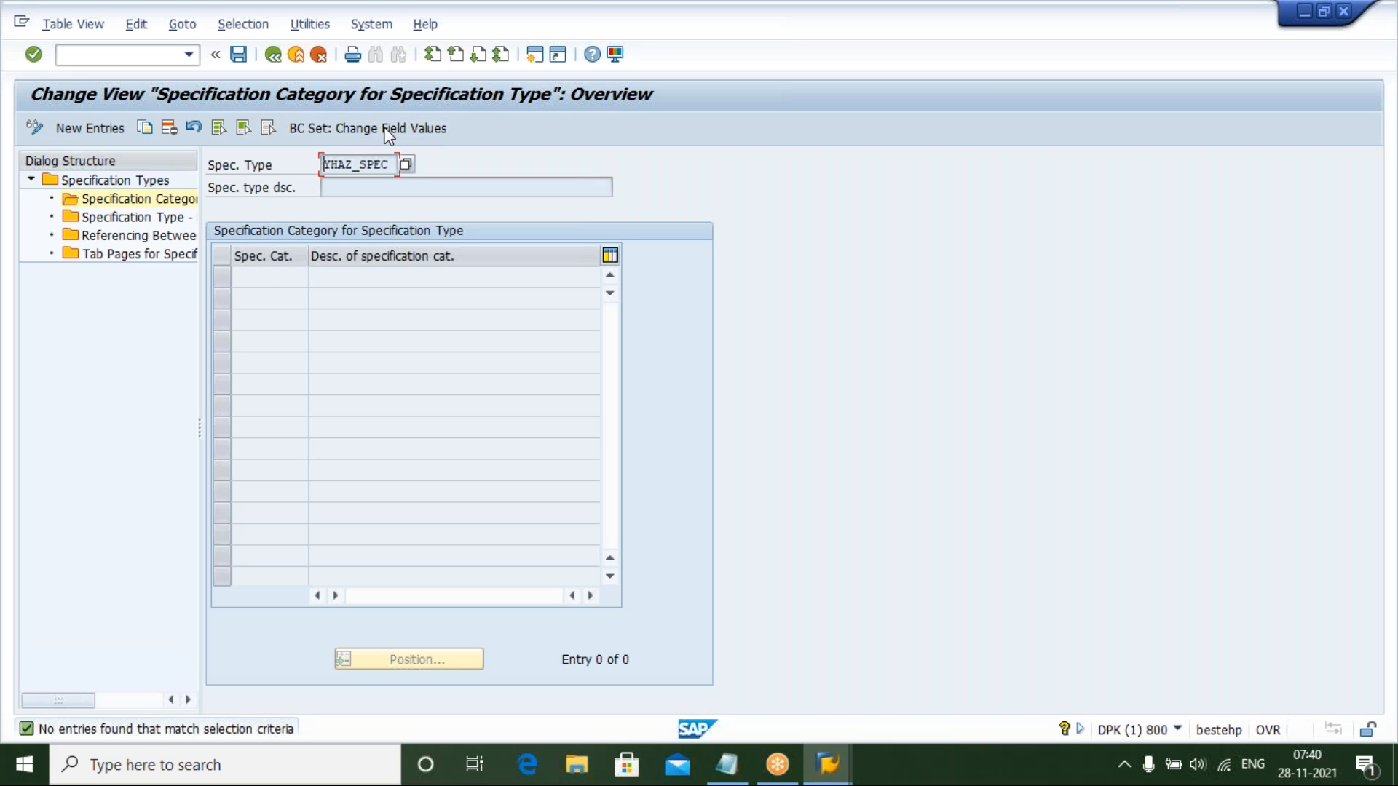
{"action": "left_click", "coordinate": [78, 128]}
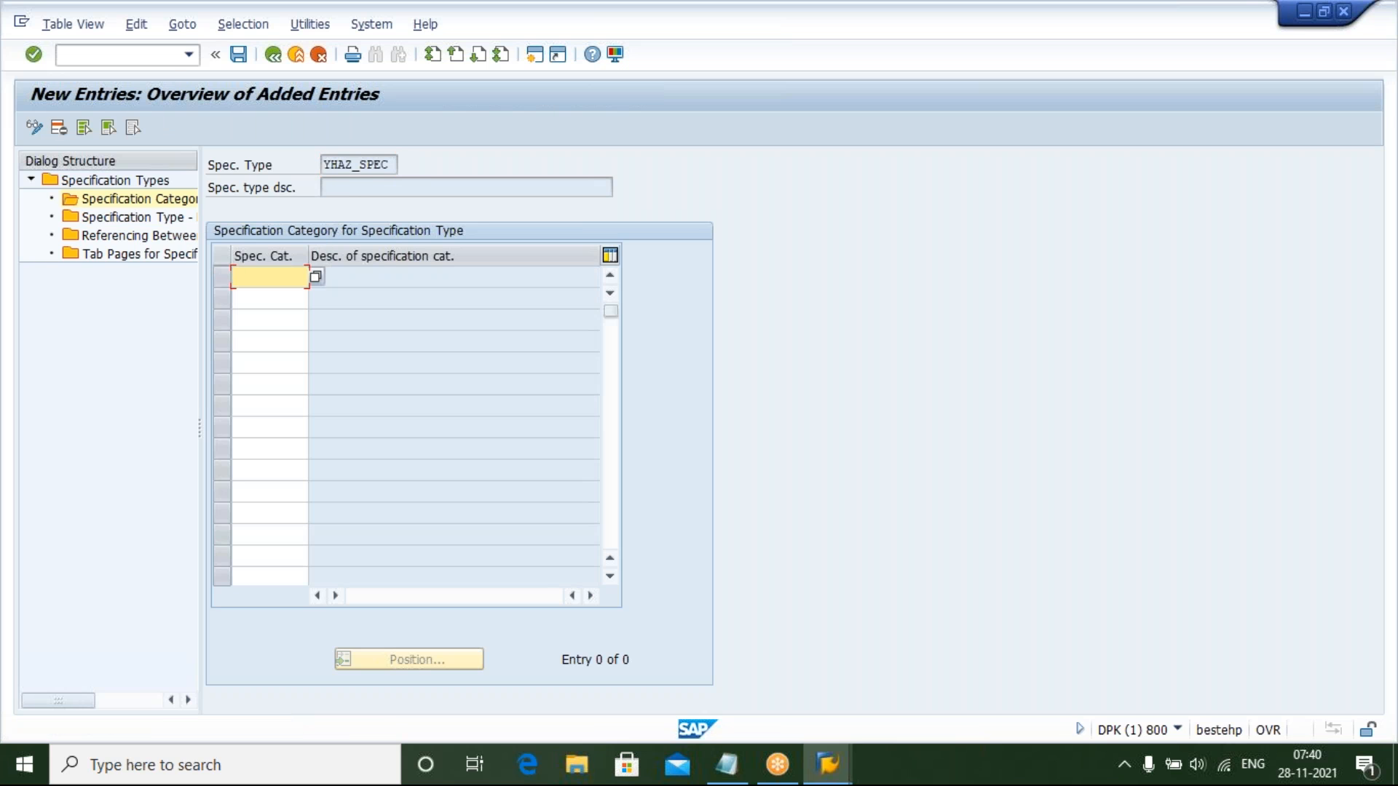
{"action": "type", "text": "SUBSTANCE"}
{"action": "key", "text": "Return"}
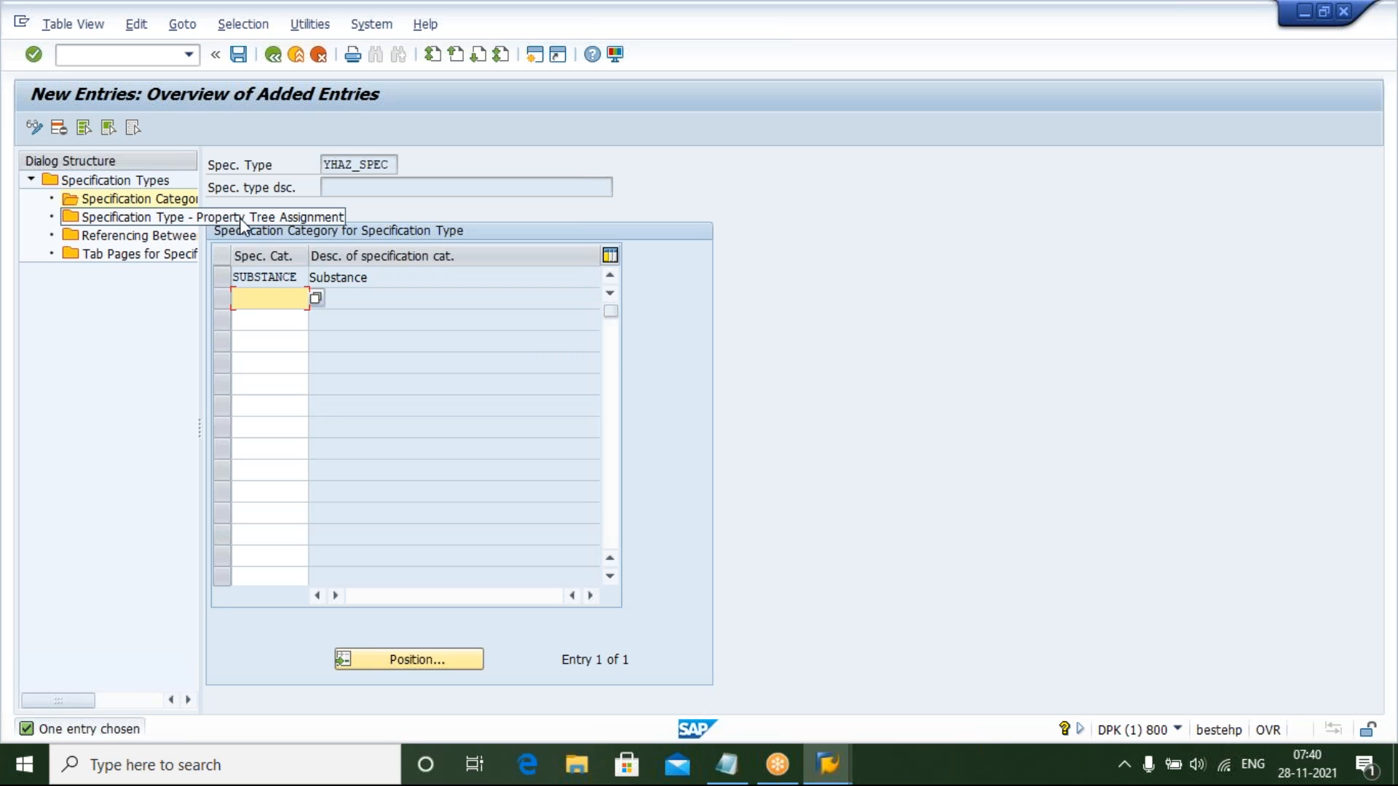
Add property tree YHAZ_MEAS to the specification type's property tree assignment and save it under the existing customizing request
{"action": "double_click", "coordinate": [133, 218]}
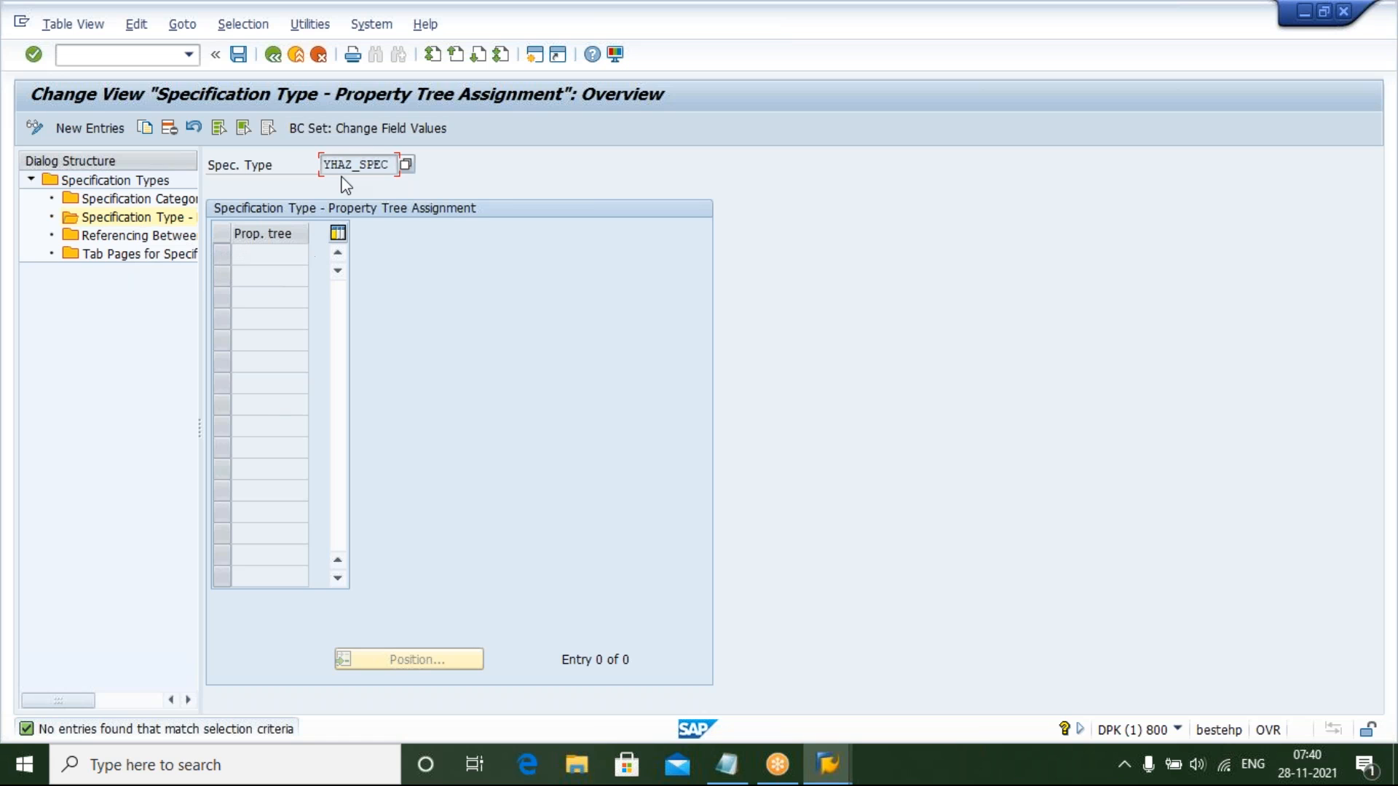
{"action": "left_click", "coordinate": [93, 128]}
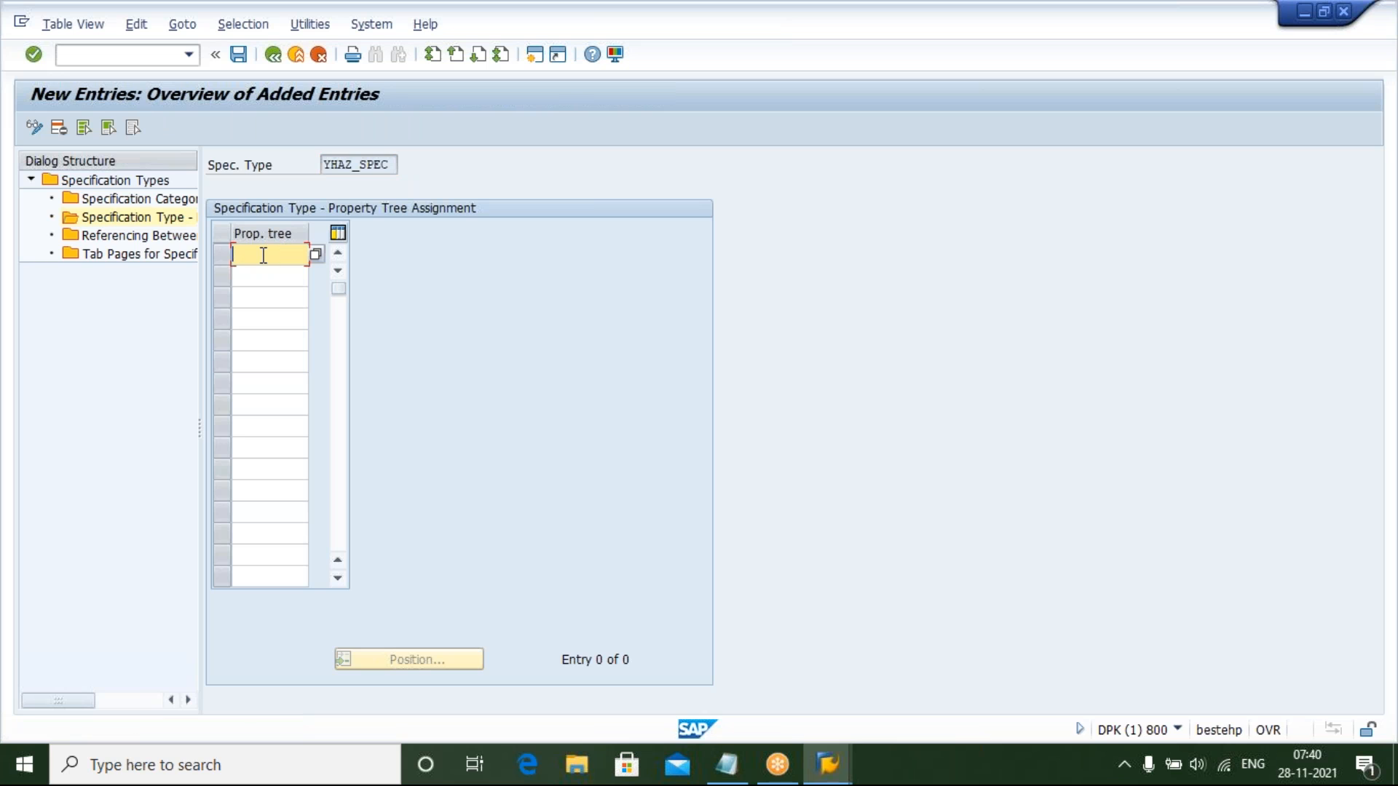
{"action": "type", "text": "YHAZ"}
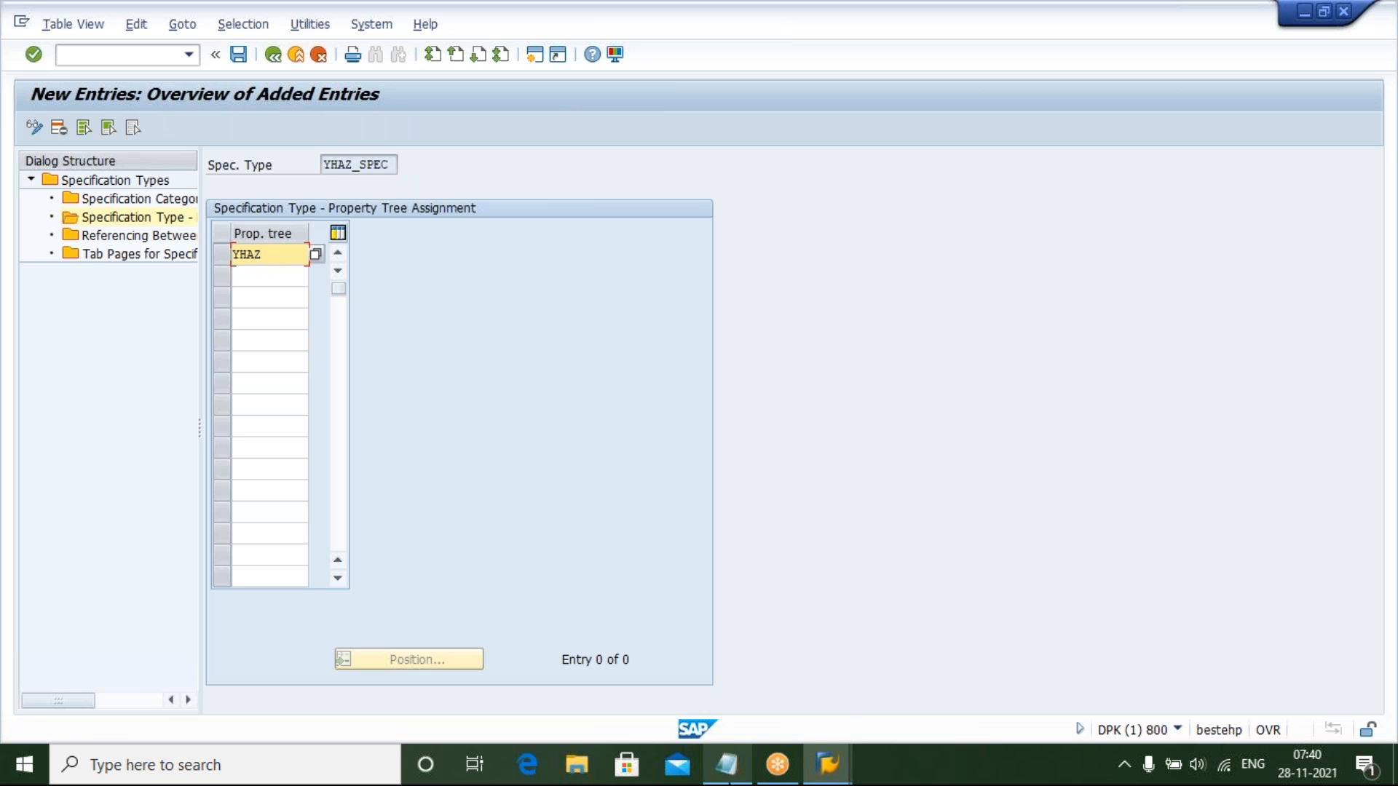
{"action": "mouse_move", "coordinate": [726, 764]}
{"action": "mouse_move", "coordinate": [768, 690]}
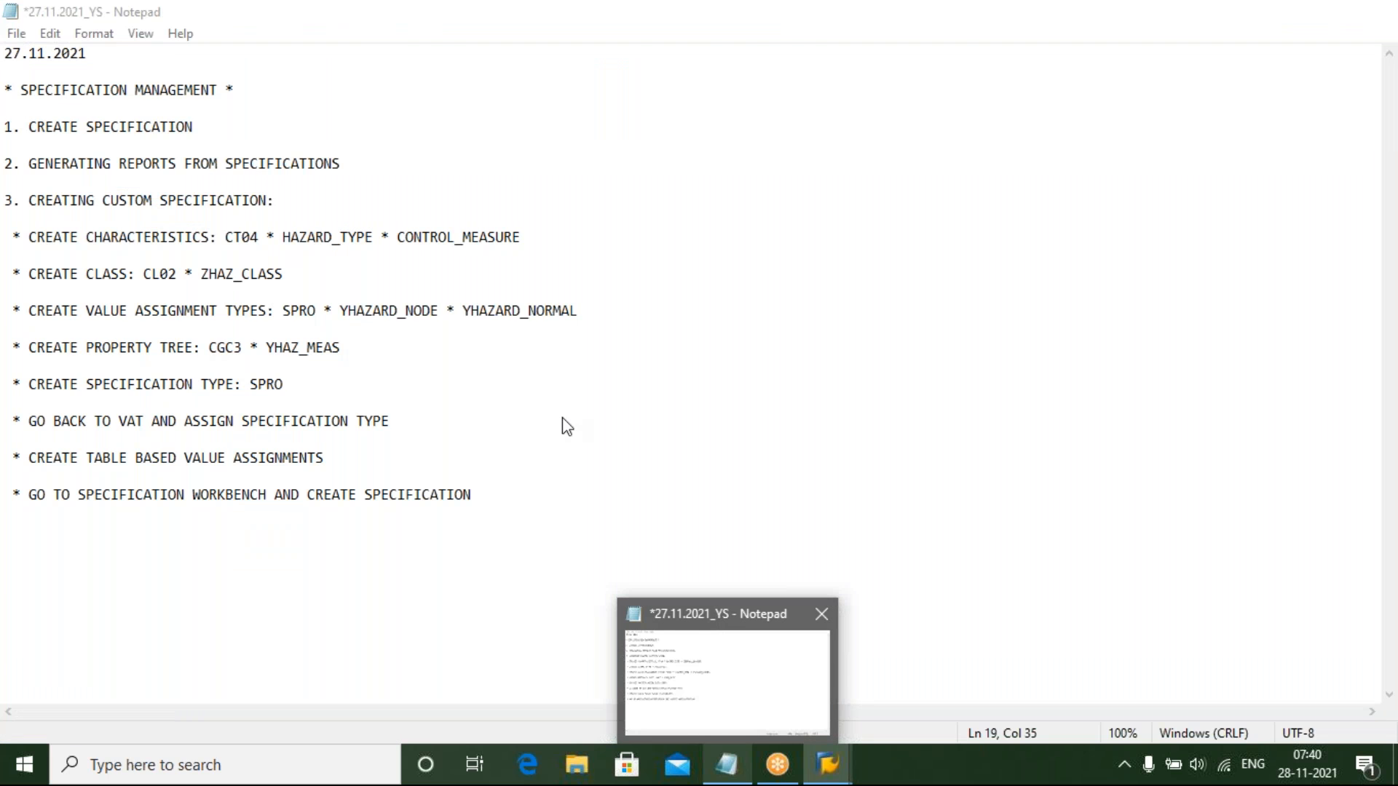
{"action": "type", "text": "_MEAS"}
{"action": "key", "text": "Return"}
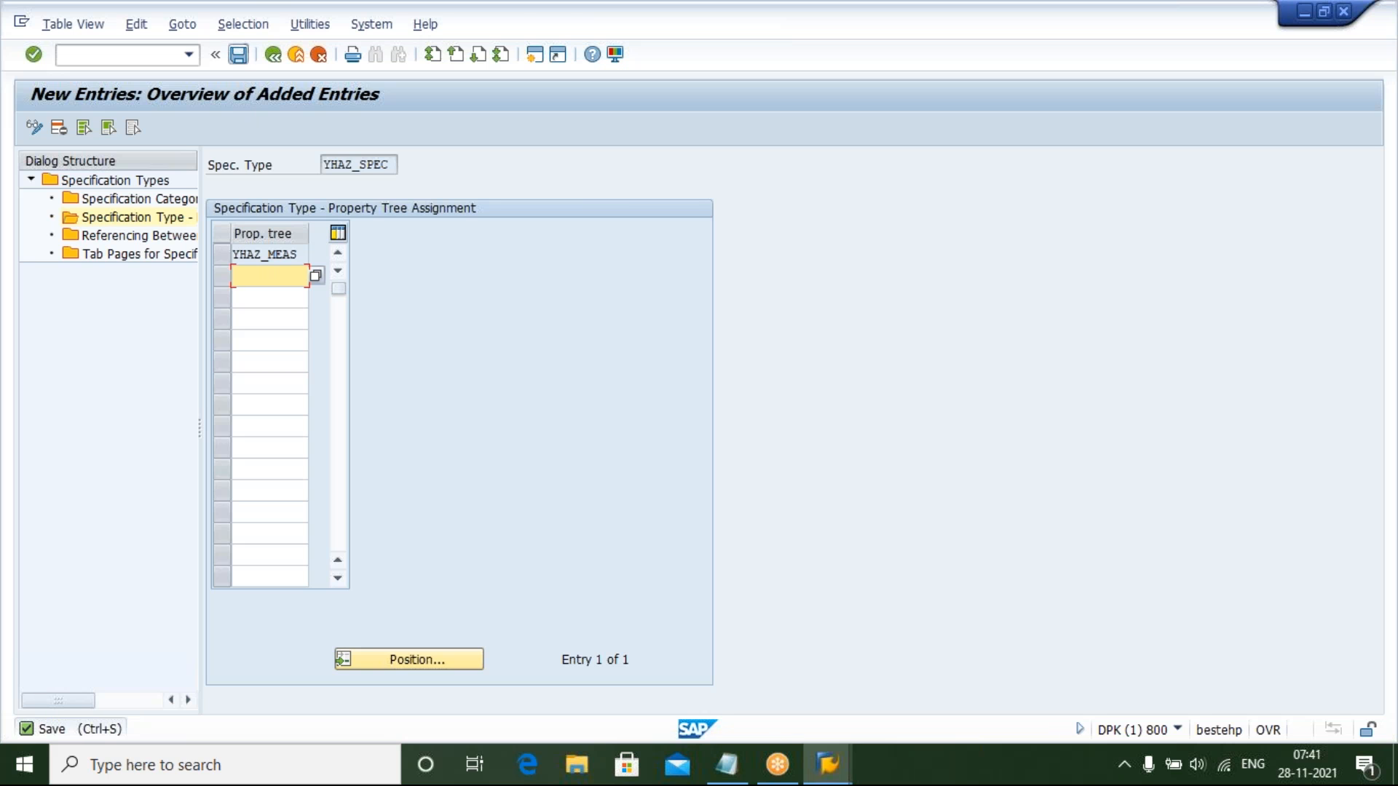
{"action": "left_click", "coordinate": [239, 55]}
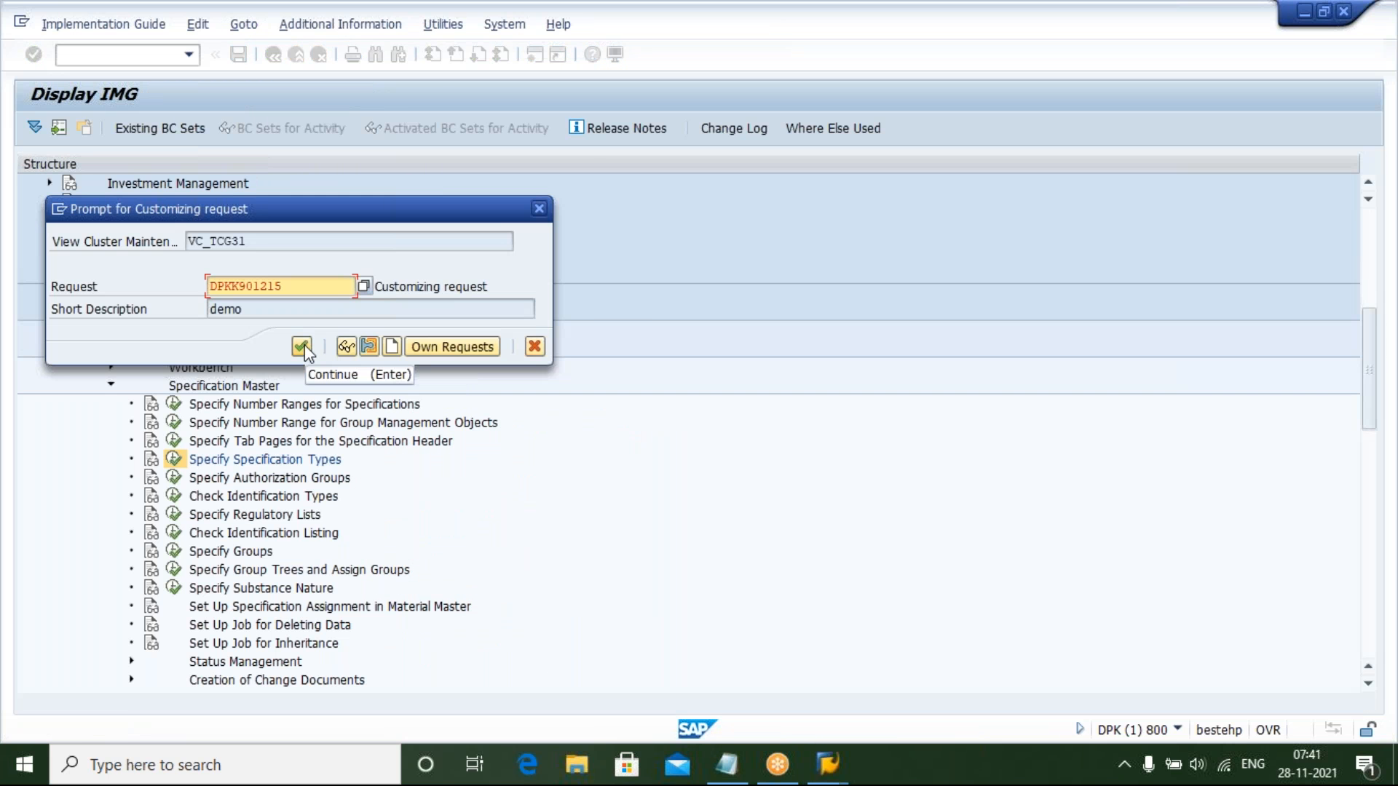
{"action": "left_click", "coordinate": [302, 346]}
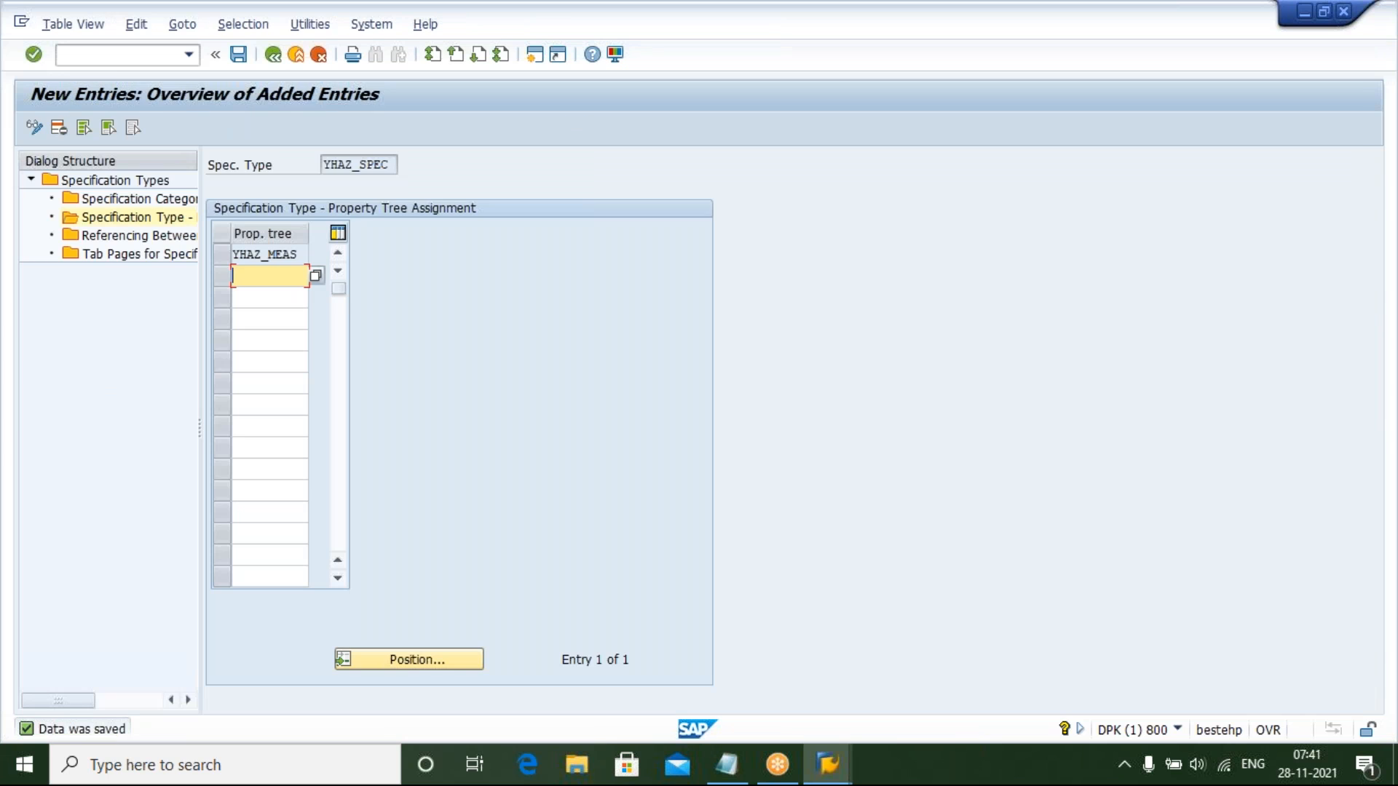
Review the saved specification type details, its specification category and its property tree assignment
{"action": "left_click", "coordinate": [275, 57]}
{"action": "left_click", "coordinate": [275, 57]}
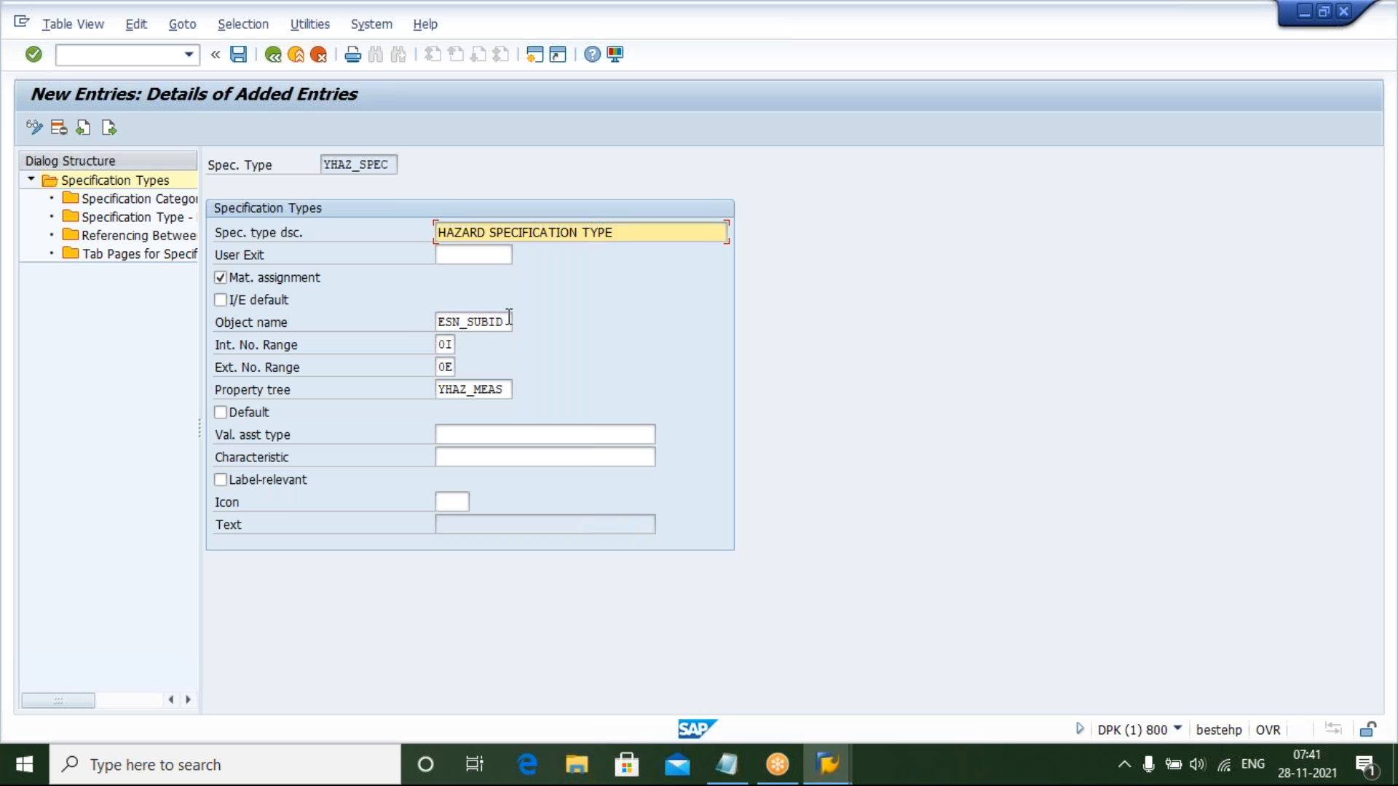
{"action": "left_click", "coordinate": [443, 345]}
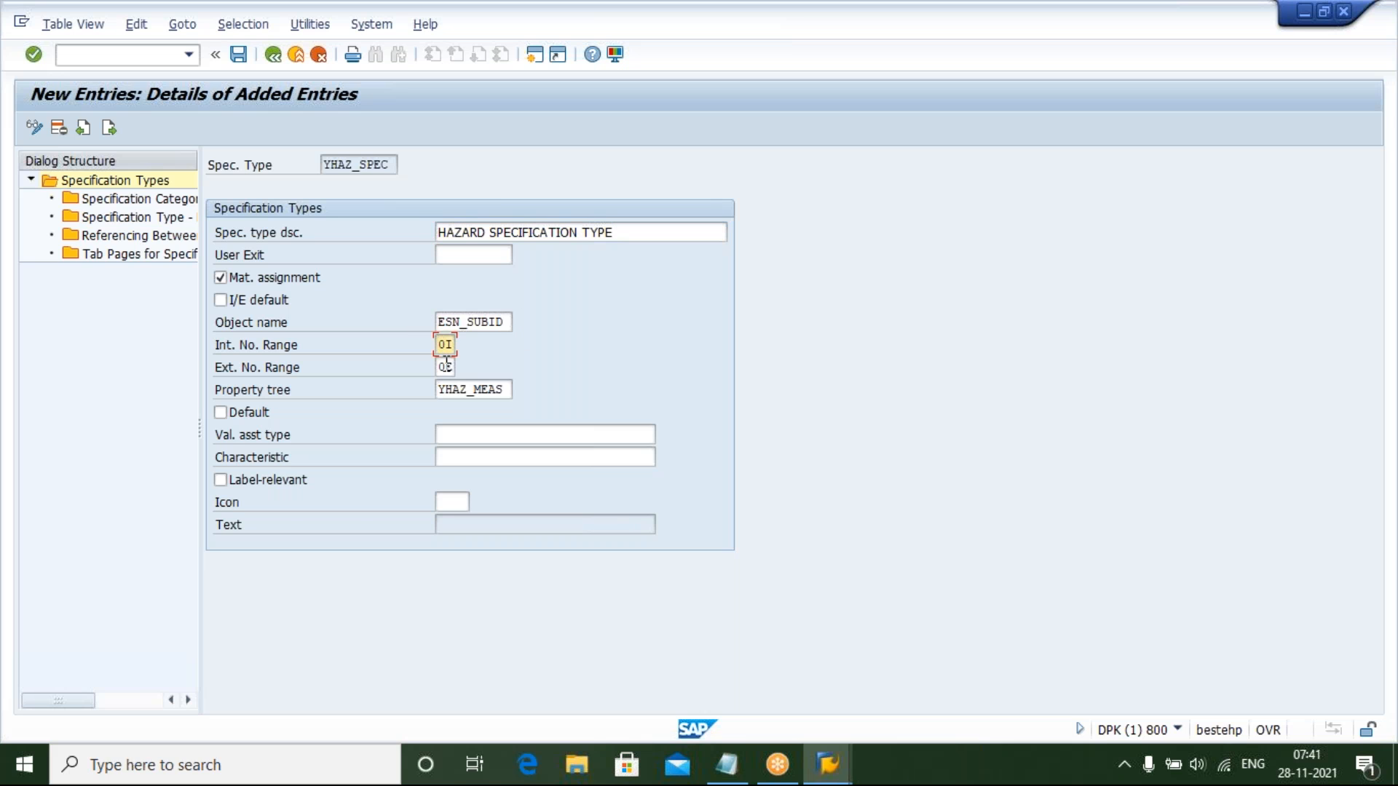
{"action": "left_click", "coordinate": [445, 366]}
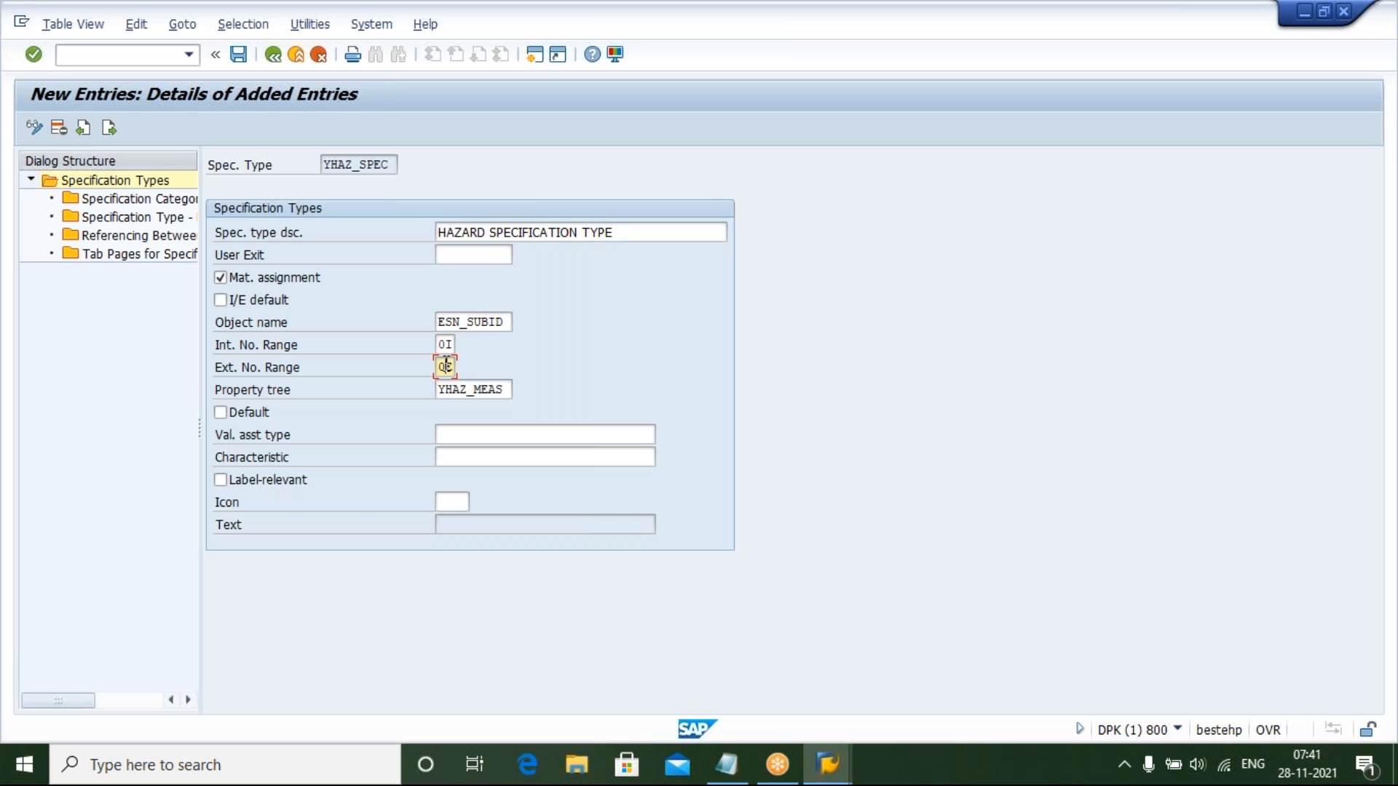
{"action": "left_click", "coordinate": [503, 389]}
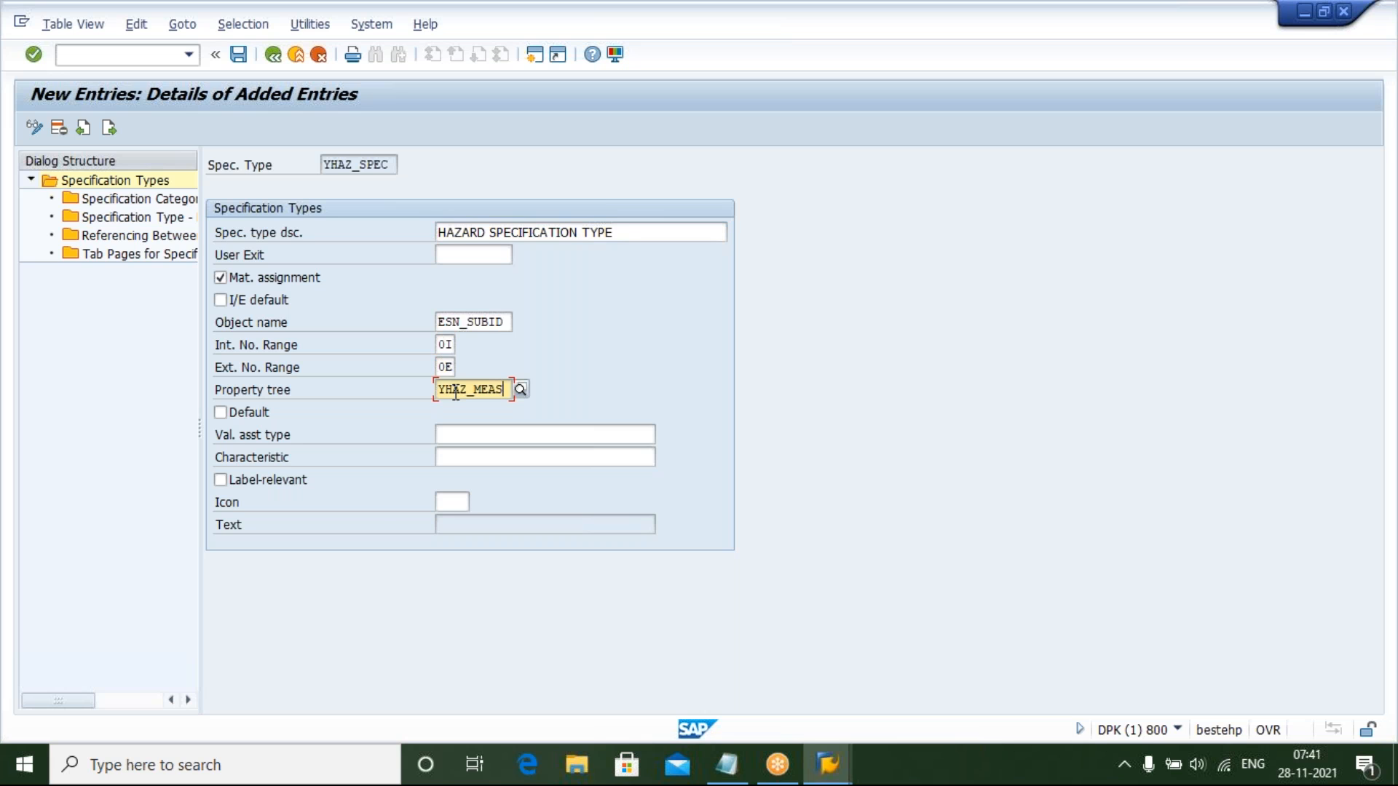
{"action": "double_click", "coordinate": [124, 204]}
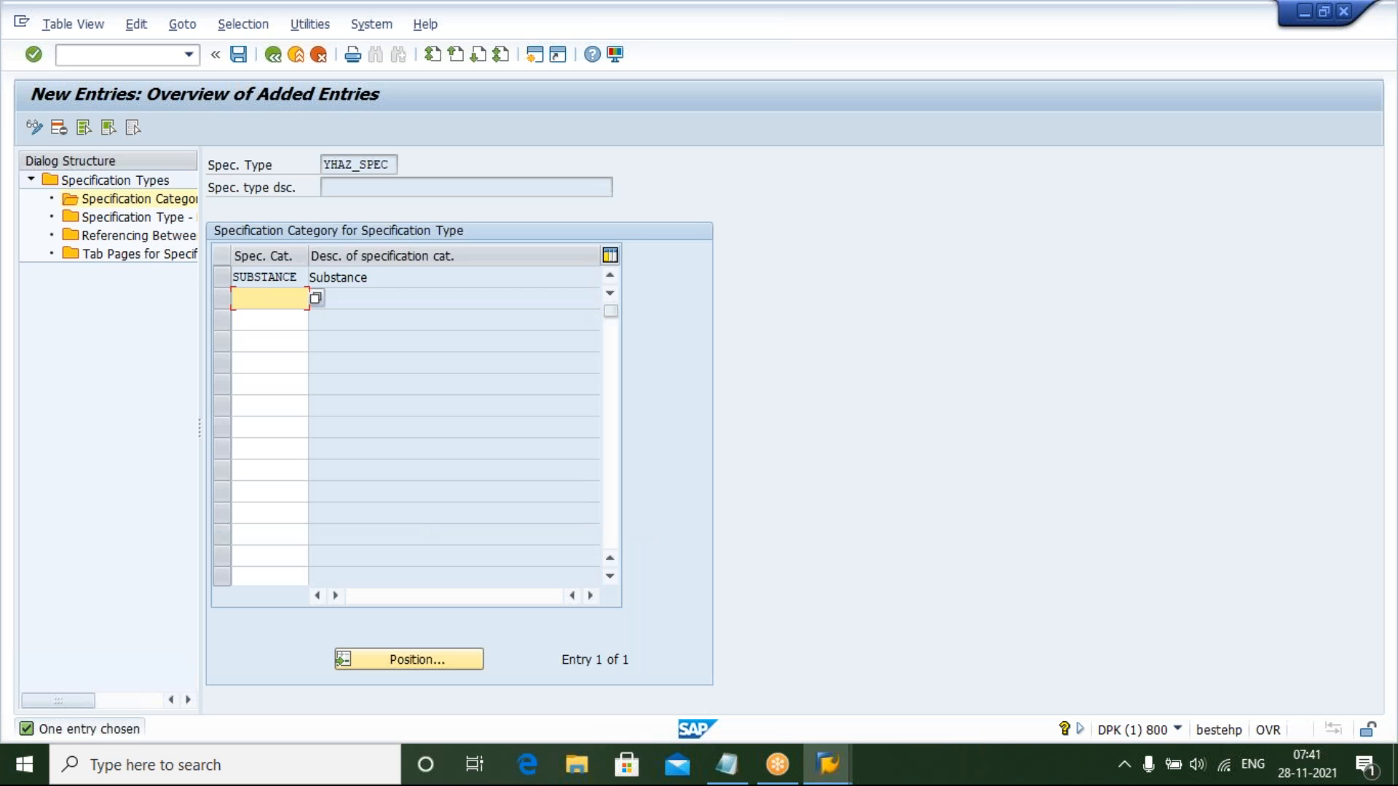
{"action": "double_click", "coordinate": [136, 216]}
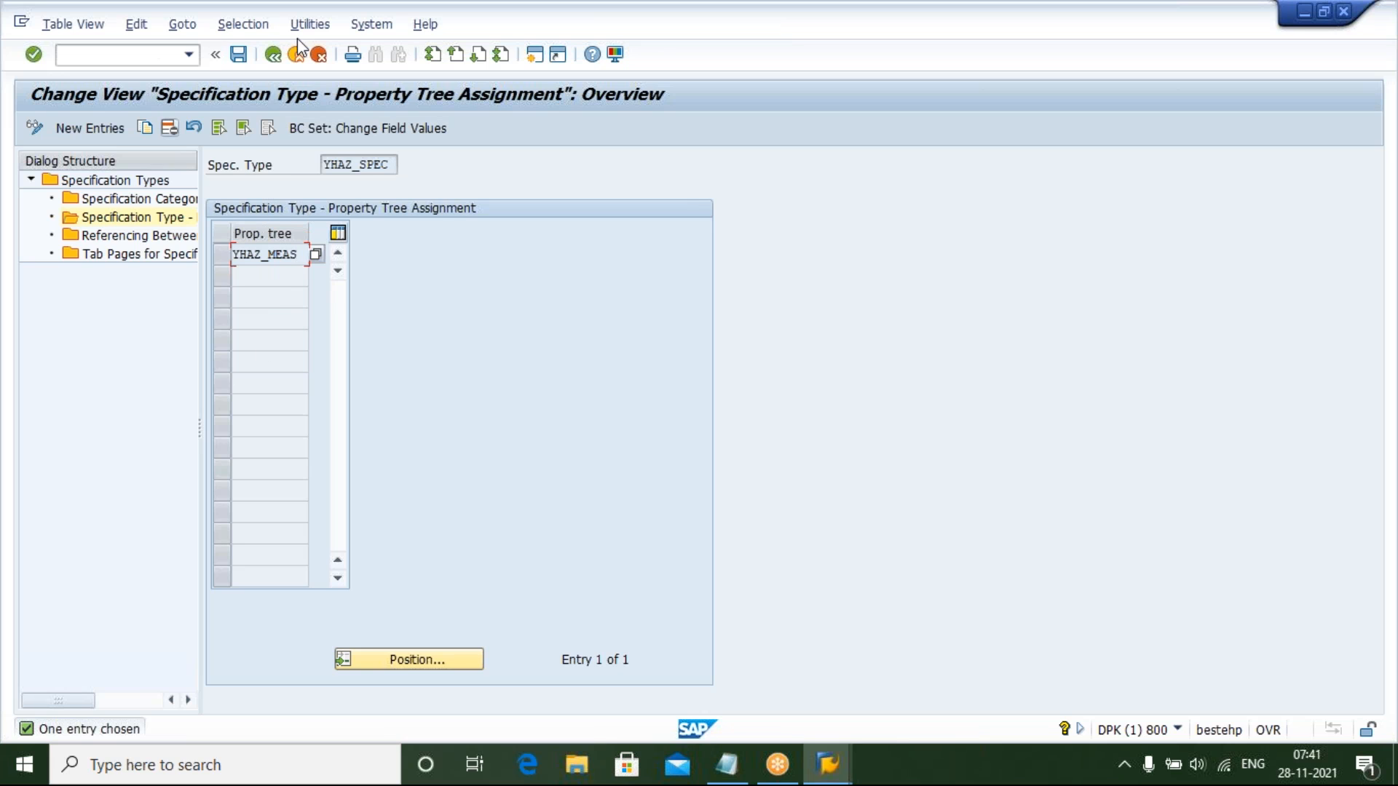
{"action": "left_click", "coordinate": [236, 62]}
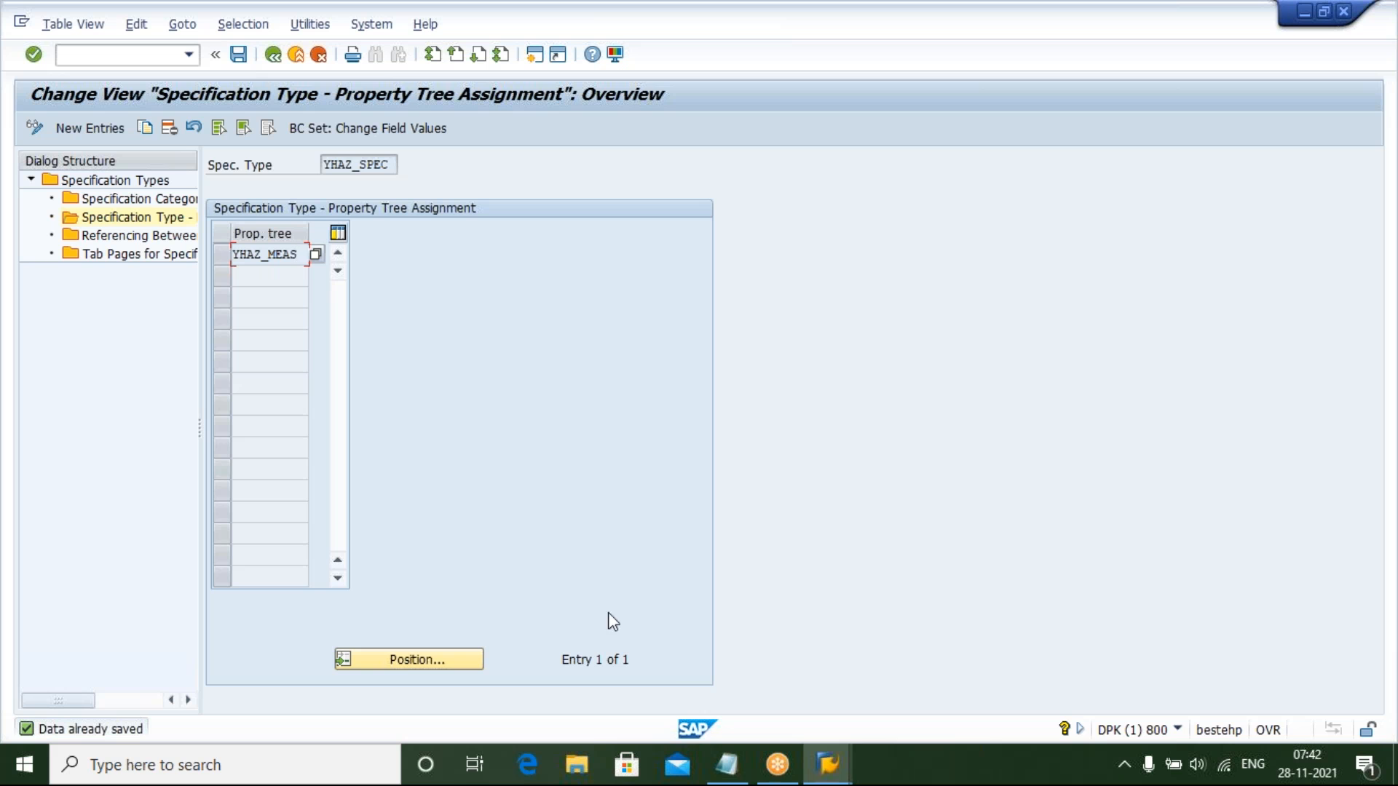
Switch to Notepad, append '* YHAZ_SPEC' to the specification type line, and highlight the next to-do item about assigning the specification type
{"action": "mouse_move", "coordinate": [726, 777]}
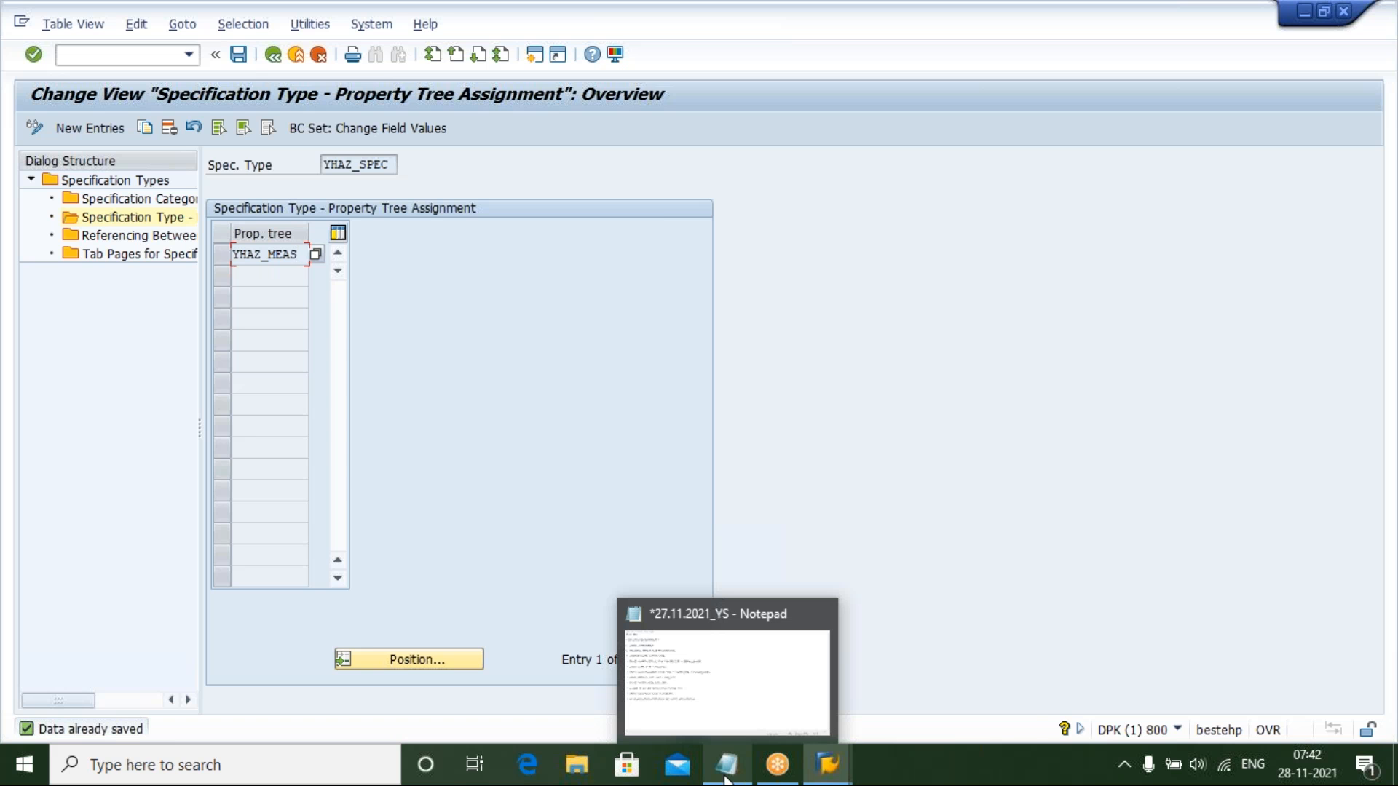
{"action": "left_click", "coordinate": [726, 777]}
{"action": "type", "text": "*"}
{"action": "type", "text": "H"}
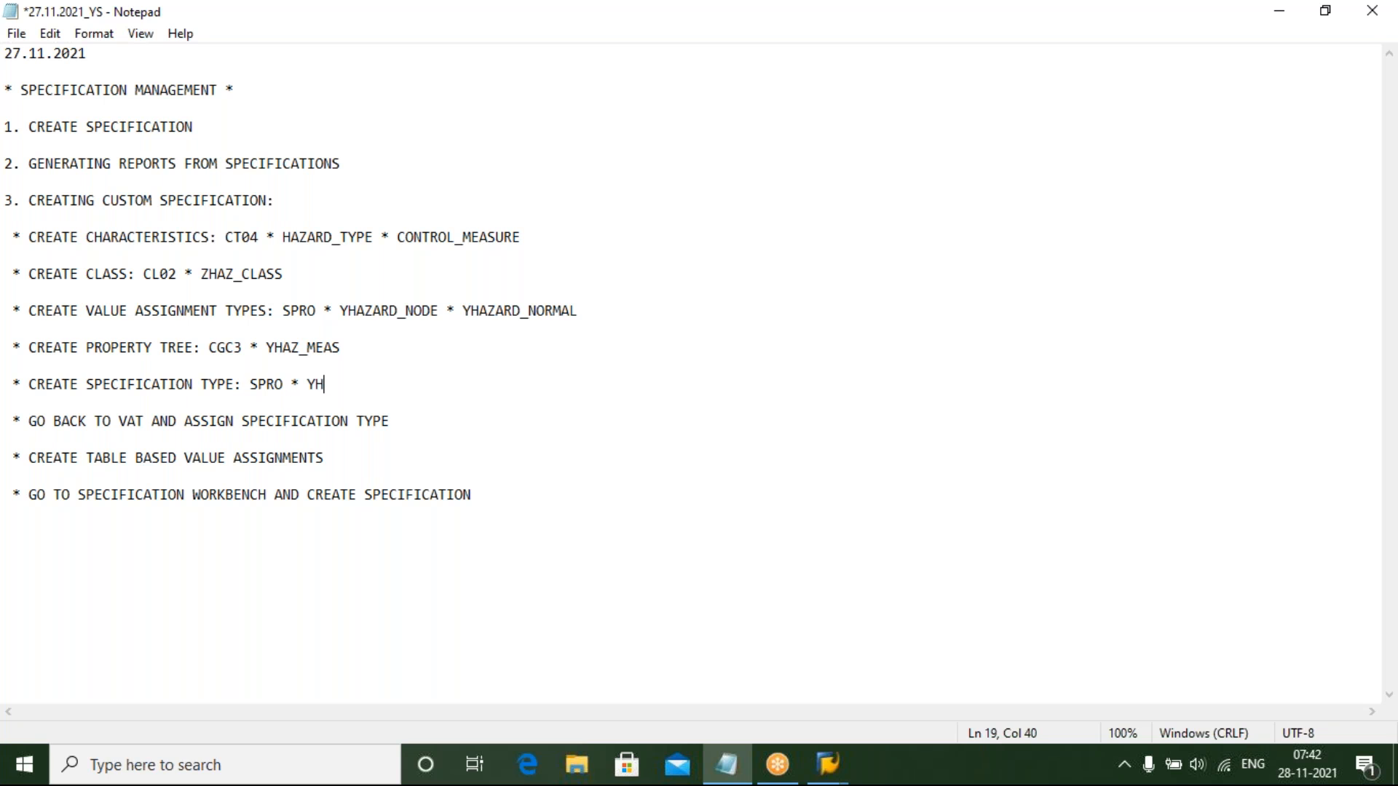
{"action": "type", "text": "AZ_SPEC"}
{"action": "left_click", "coordinate": [33, 423]}
{"action": "left_click_drag", "start_coordinate": [33, 424], "coordinate": [400, 420]}
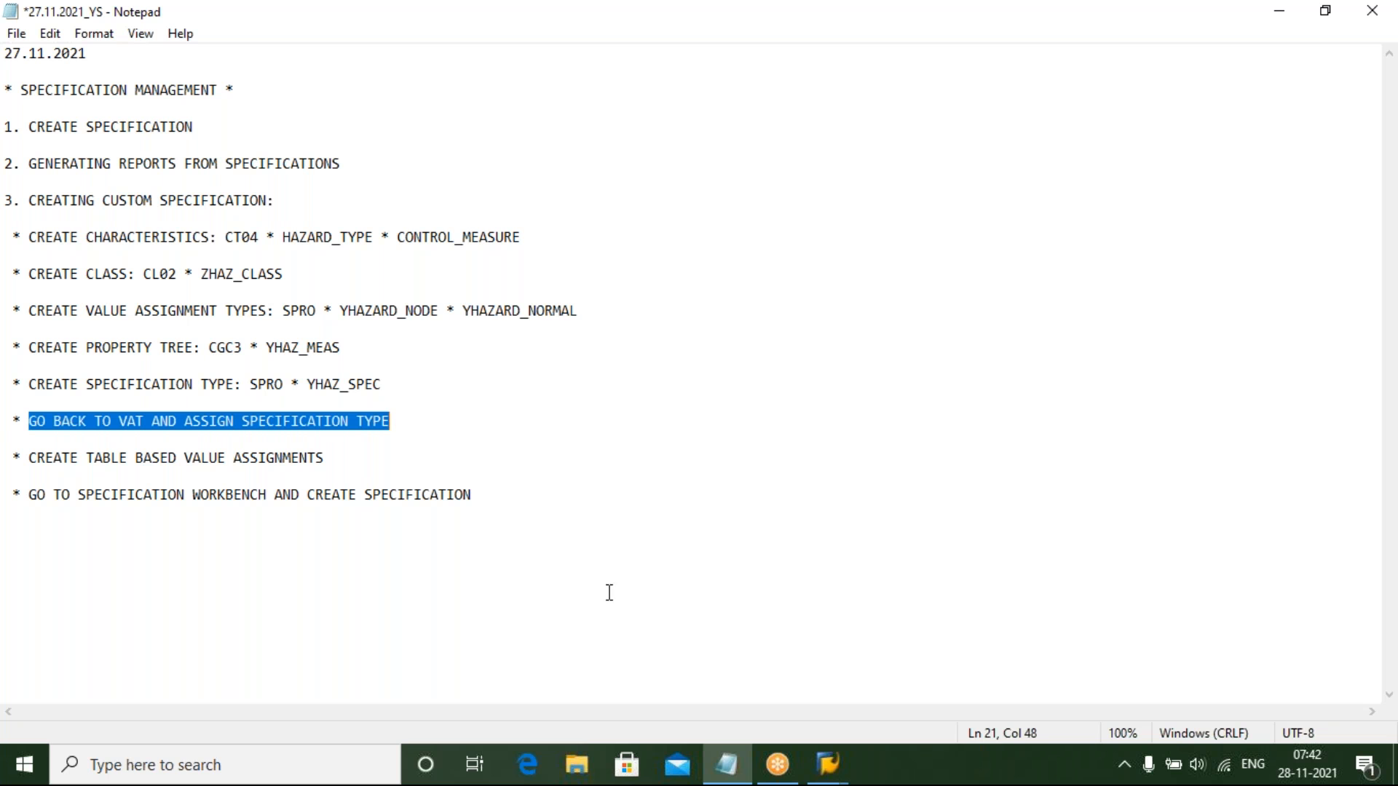
Switch back to SAP and open the SPRO reference implementation guide
{"action": "mouse_move", "coordinate": [828, 764]}
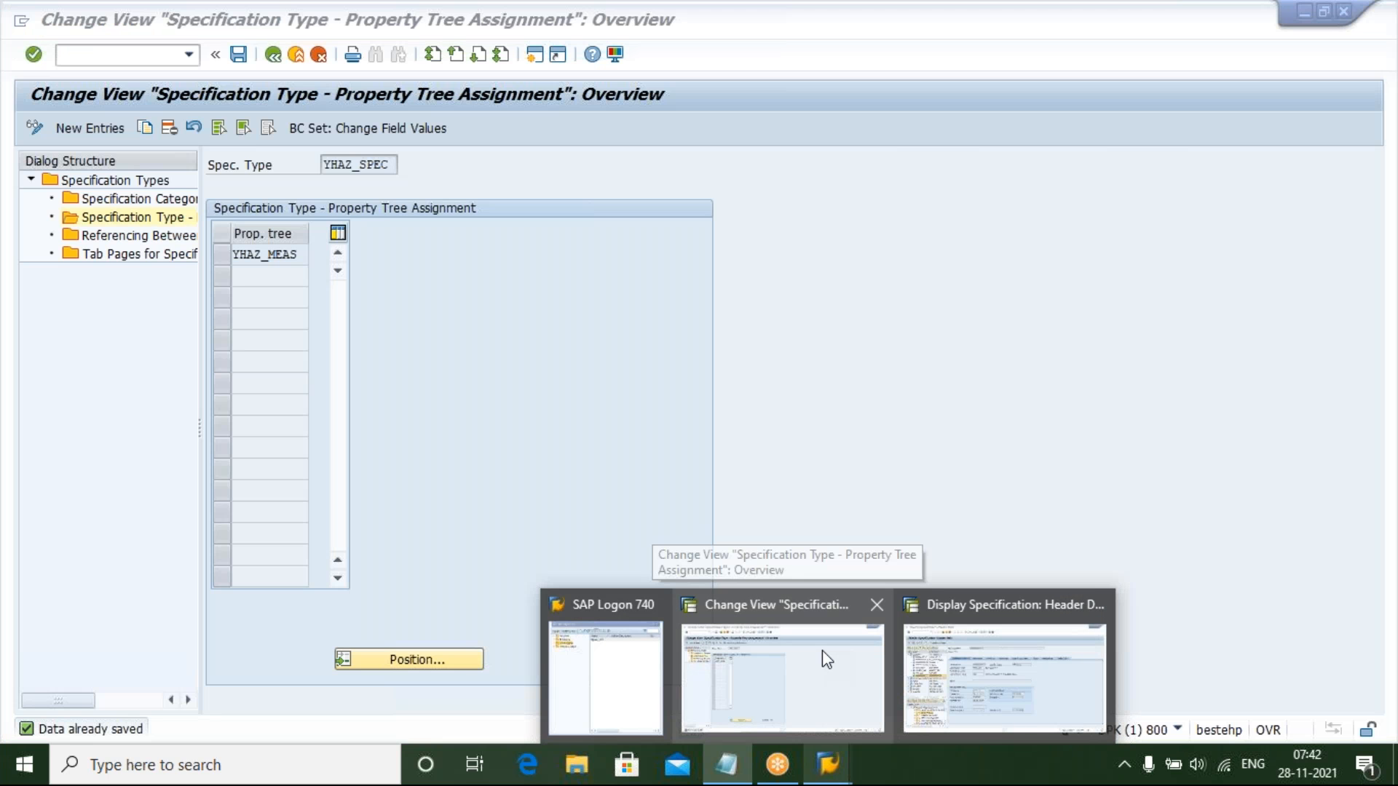
{"action": "left_click", "coordinate": [821, 650]}
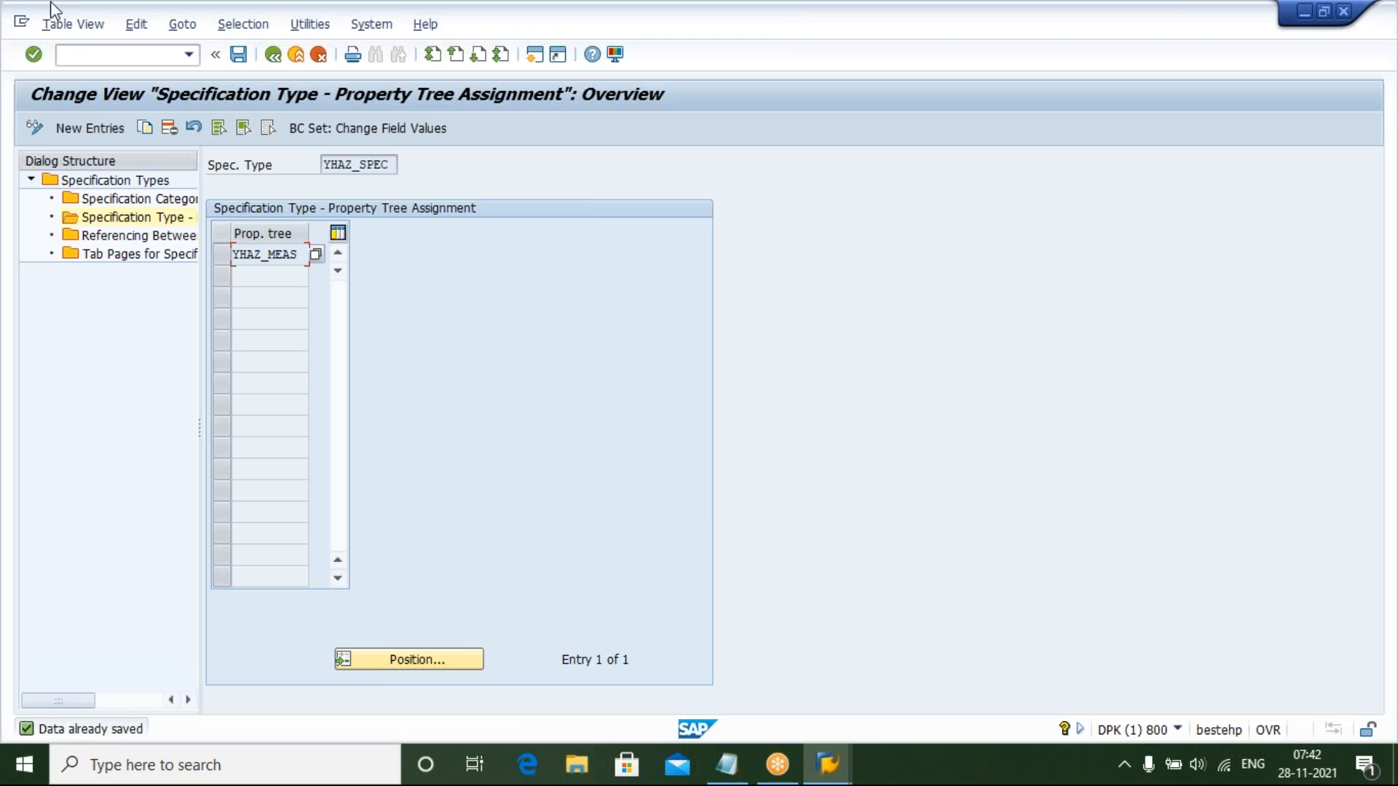
{"action": "left_click", "coordinate": [120, 54]}
{"action": "type", "text": "/N"}
{"action": "key", "text": "Return"}
{"action": "type", "text": "SPRO"}
{"action": "key", "text": "Return"}
{"action": "left_click", "coordinate": [107, 130]}
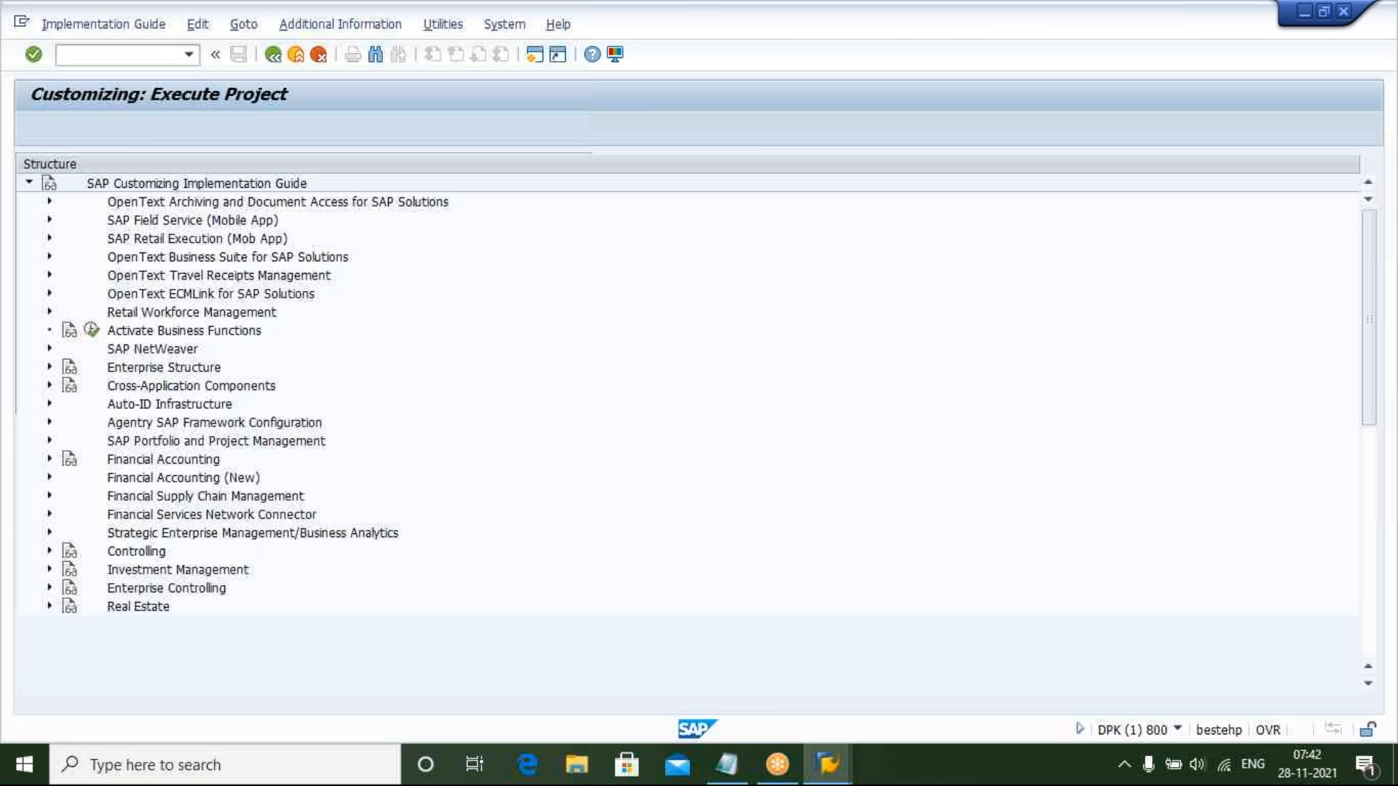
Navigate to Environment, Health & Safety > Specification Database Structure > Settings for Value Assignment and open Specify Value Assignment Types
{"action": "left_click", "coordinate": [161, 564]}
{"action": "key", "text": "Down"}
{"action": "key", "text": "Down"}
{"action": "key", "text": "Down"}
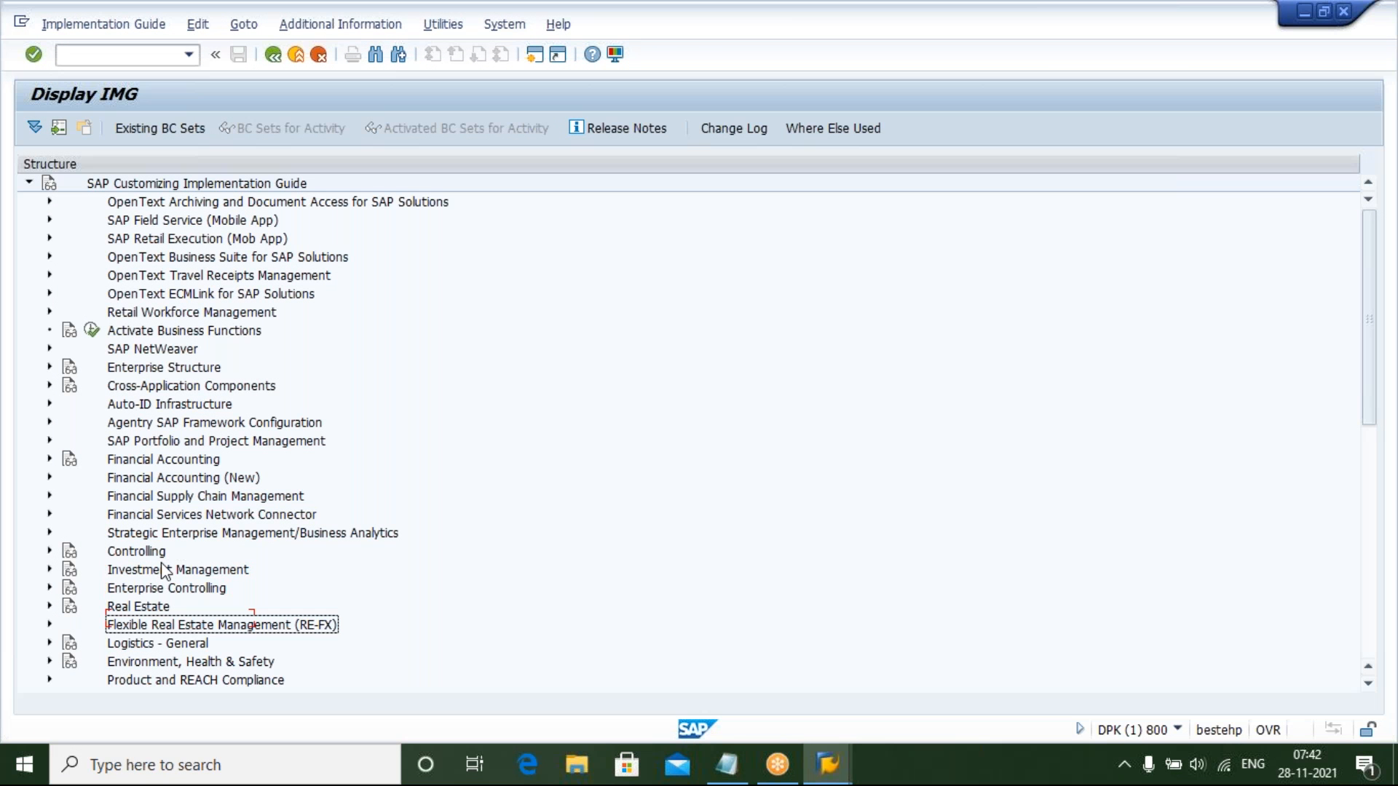
{"action": "key", "text": "Down"}
{"action": "key", "text": "Down"}
{"action": "key", "text": "Right"}
{"action": "key", "text": "Down"}
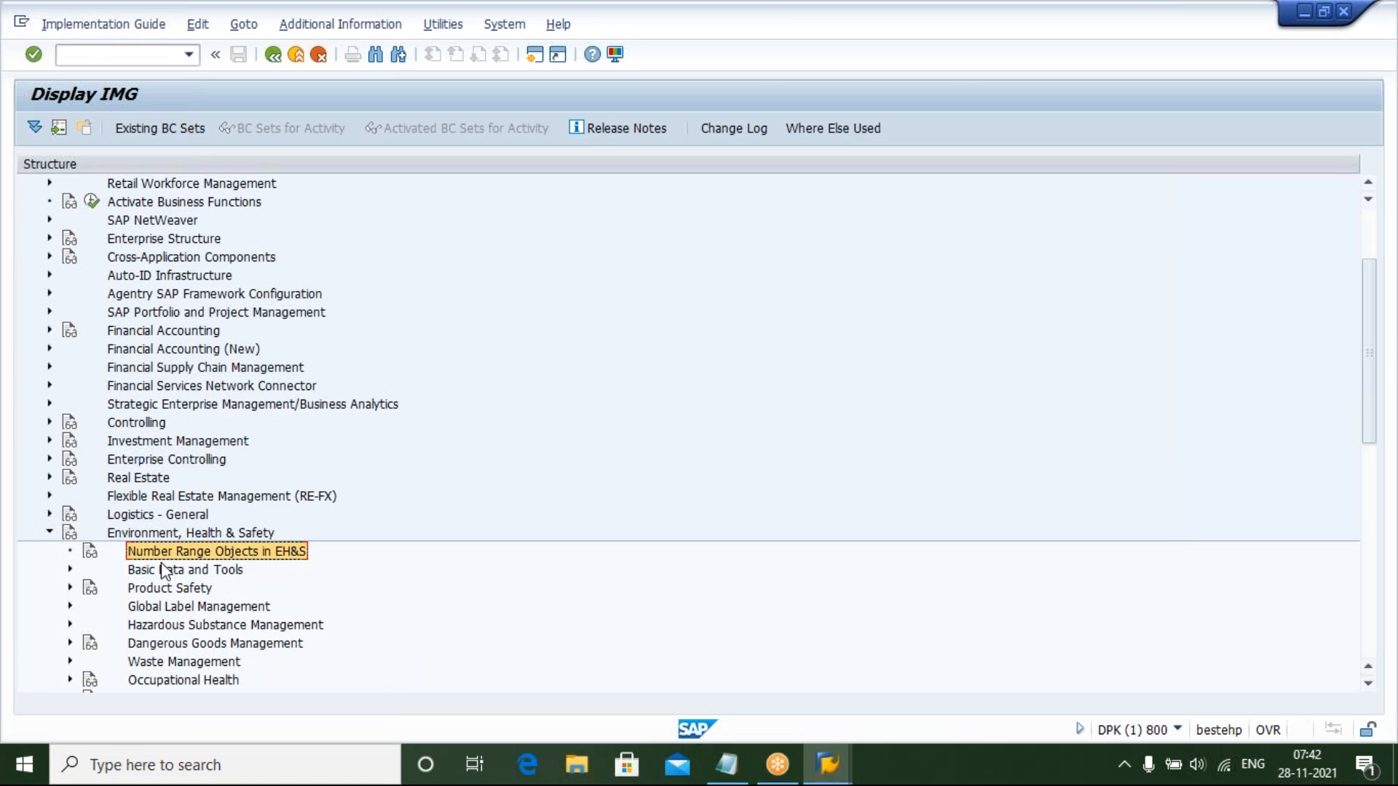
{"action": "key", "text": "Down"}
{"action": "key", "text": "Right"}
{"action": "key", "text": "Down"}
{"action": "key", "text": "Down"}
{"action": "key", "text": "Down"}
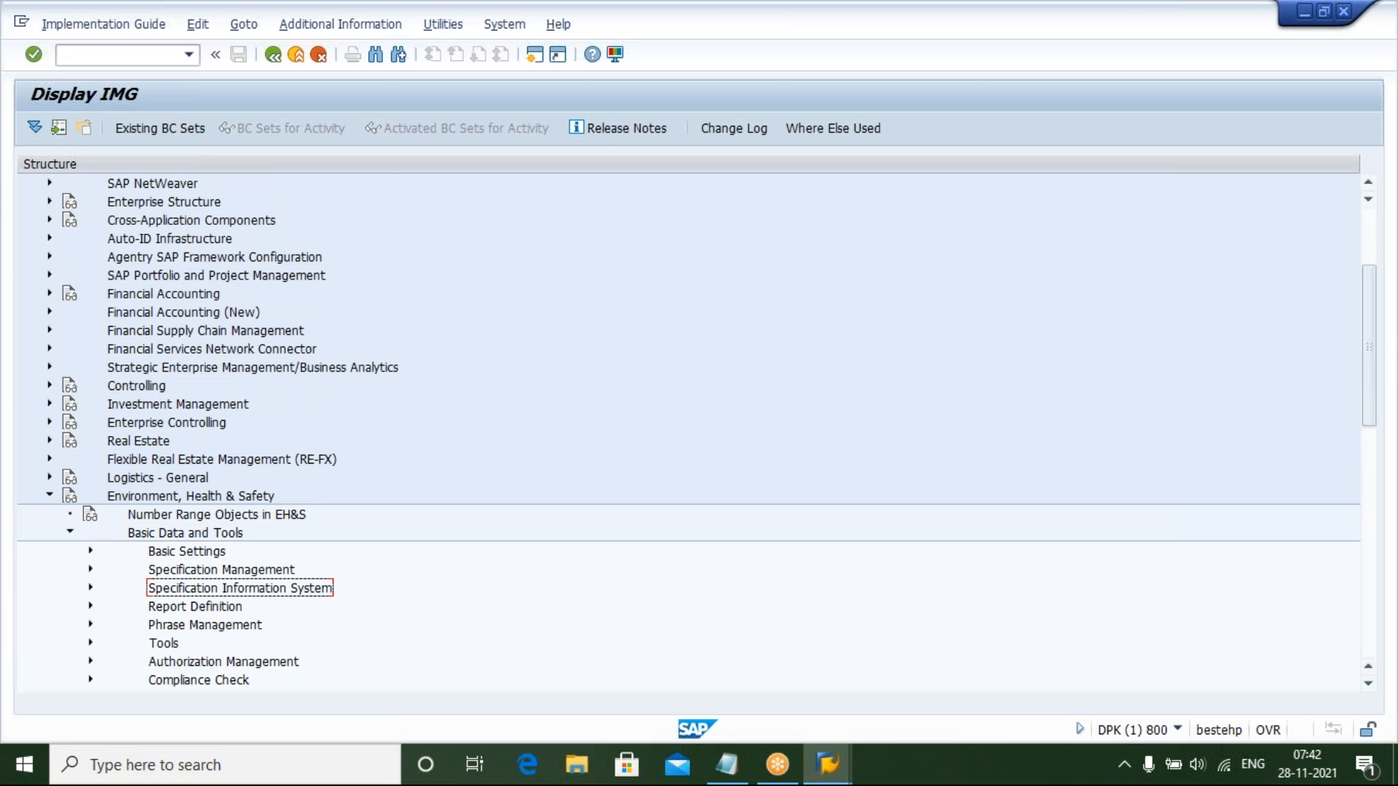
{"action": "key", "text": "Up"}
{"action": "key", "text": "Right"}
{"action": "key", "text": "Down"}
{"action": "key", "text": "Down"}
{"action": "key", "text": "Down"}
{"action": "key", "text": "Down"}
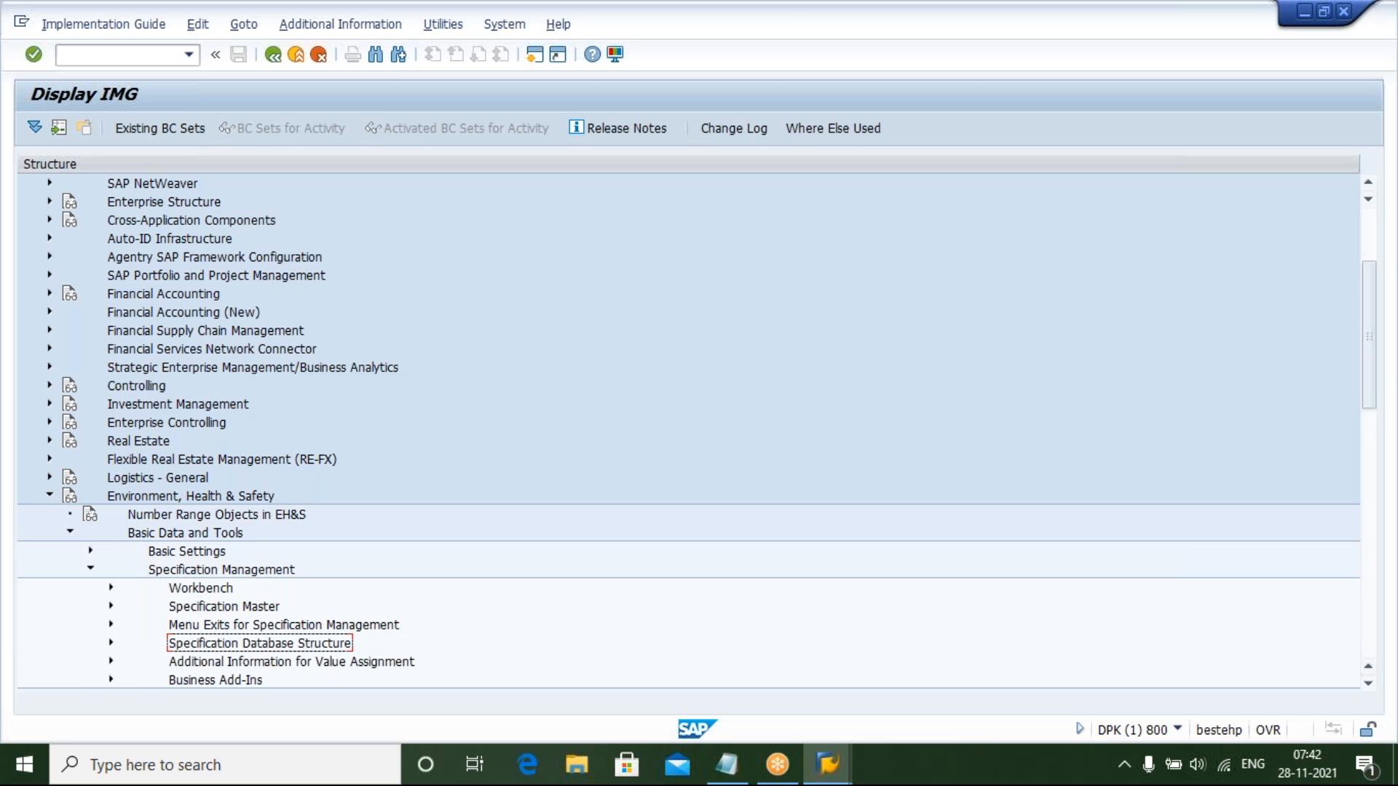
{"action": "key", "text": "Right"}
{"action": "key", "text": "Down"}
{"action": "key", "text": "Down"}
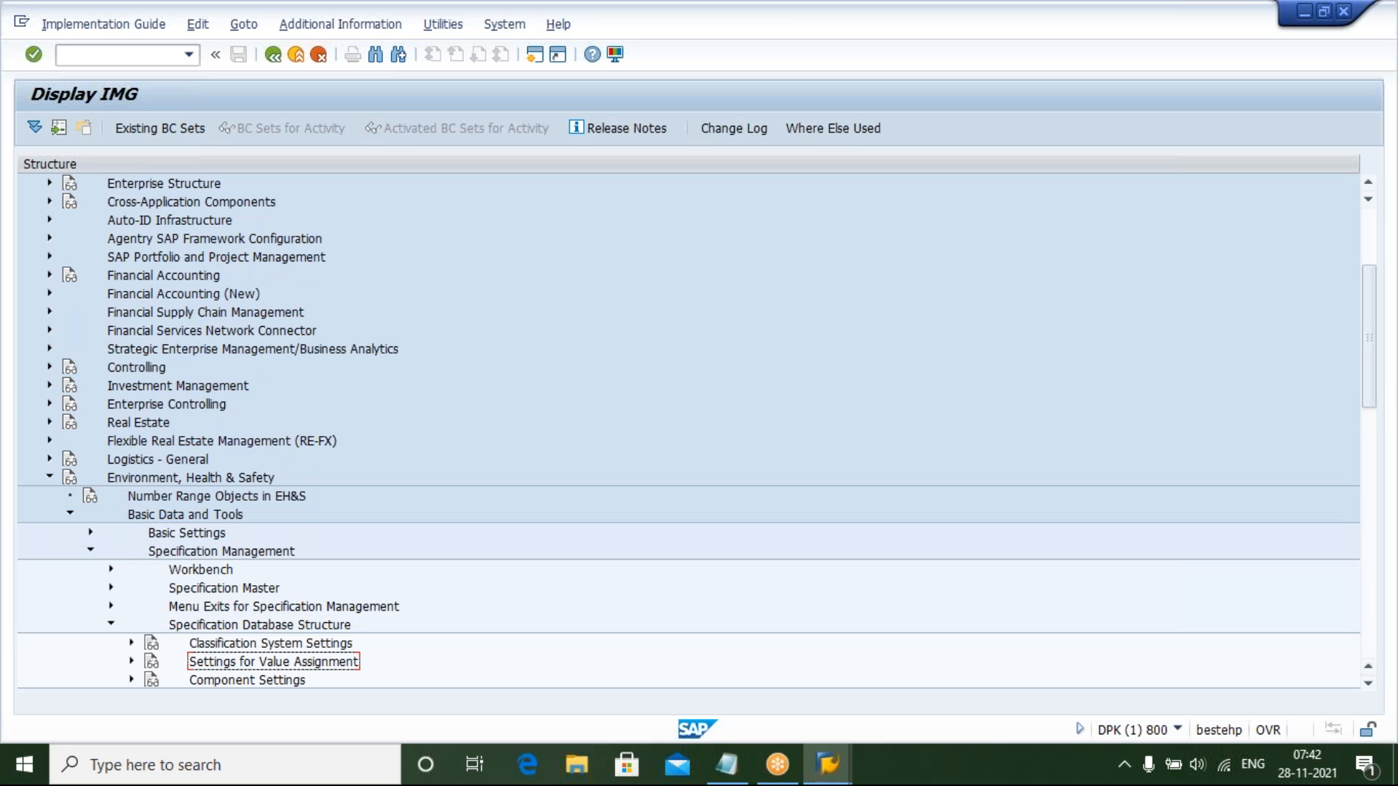
{"action": "key", "text": "Right"}
{"action": "key", "text": "Down"}
{"action": "key", "text": "Down"}
{"action": "key", "text": "Down"}
{"action": "key", "text": "Down"}
{"action": "key", "text": "Down"}
{"action": "key", "text": "Down"}
{"action": "key", "text": "Down"}
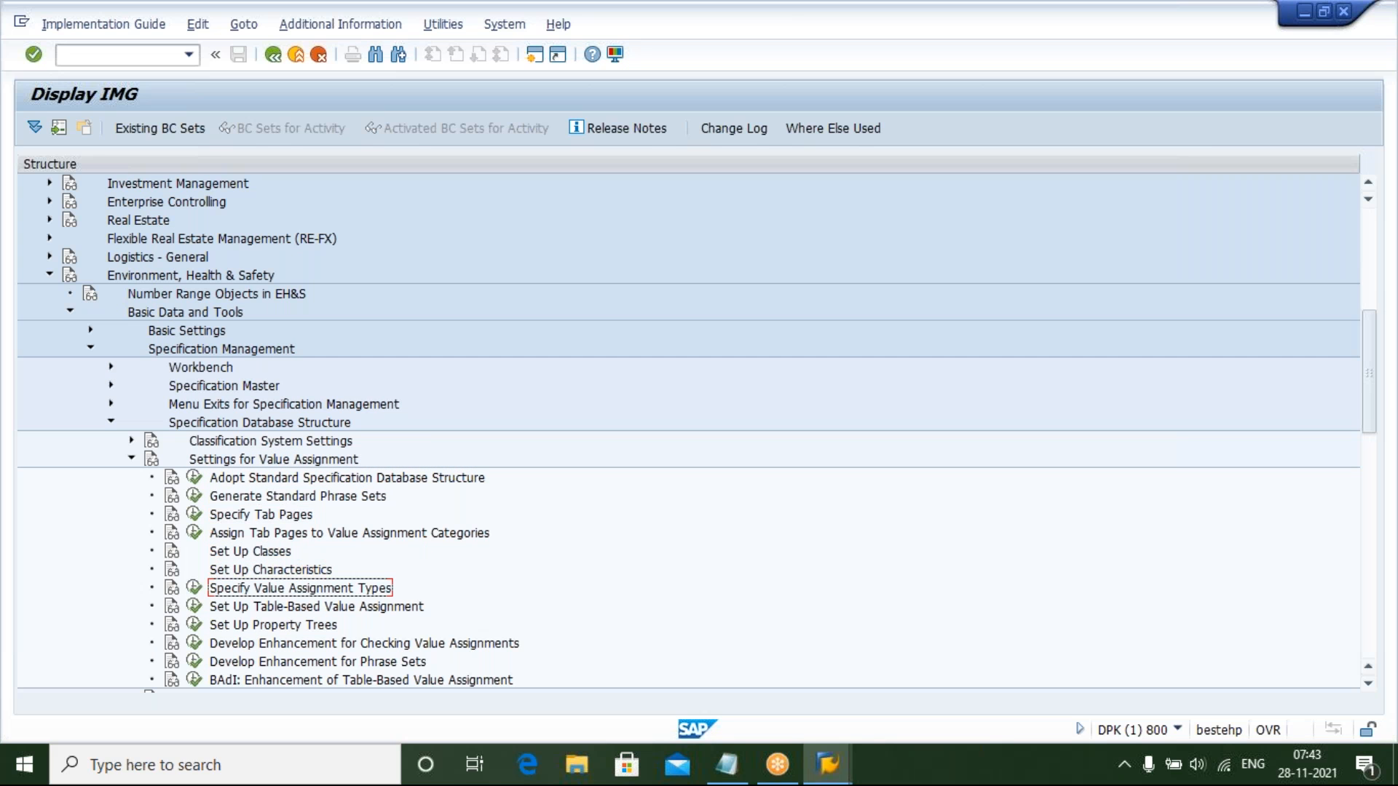
{"action": "left_click", "coordinate": [194, 588]}
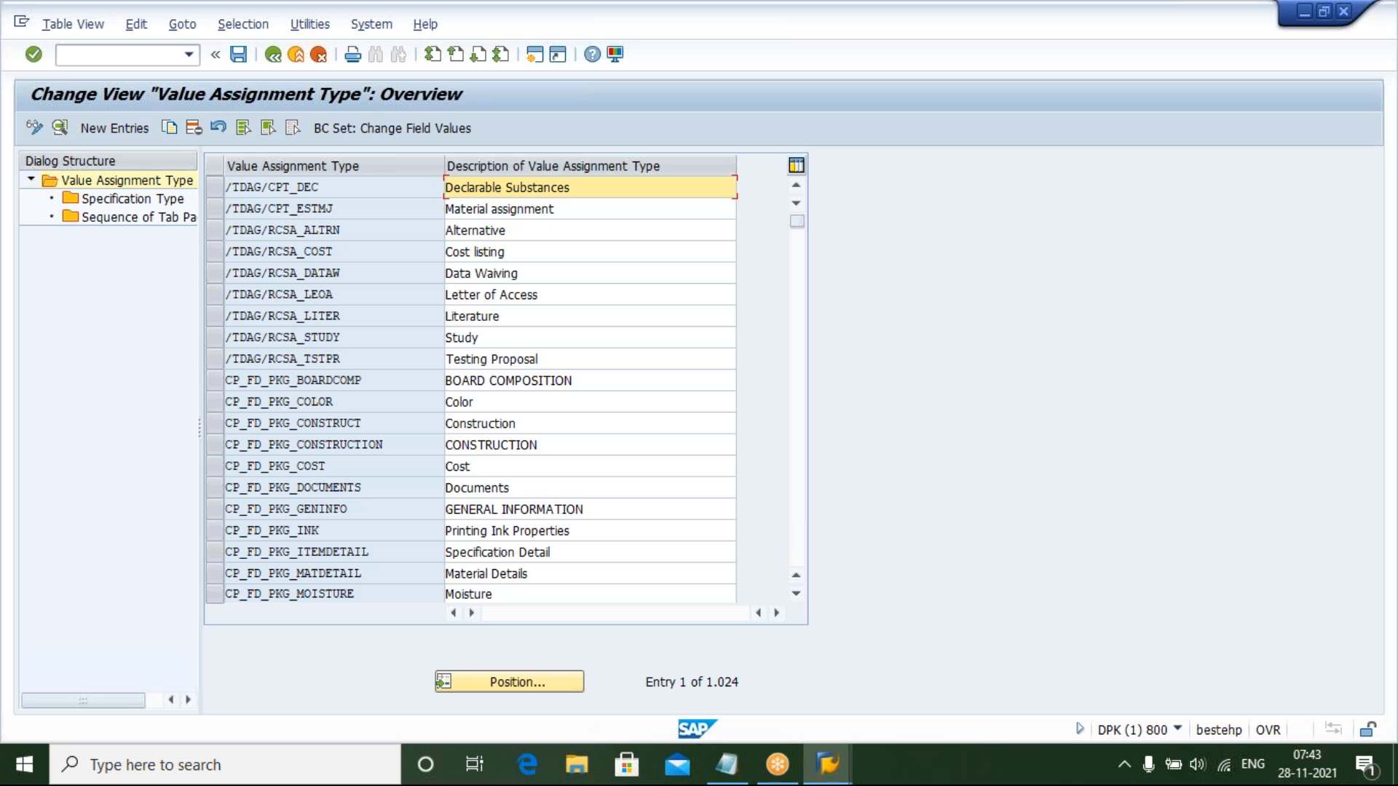
Jump to the YHAZ value assignment types and open the specification type assignment for YHAZARD_NODE
{"action": "left_click", "coordinate": [507, 681]}
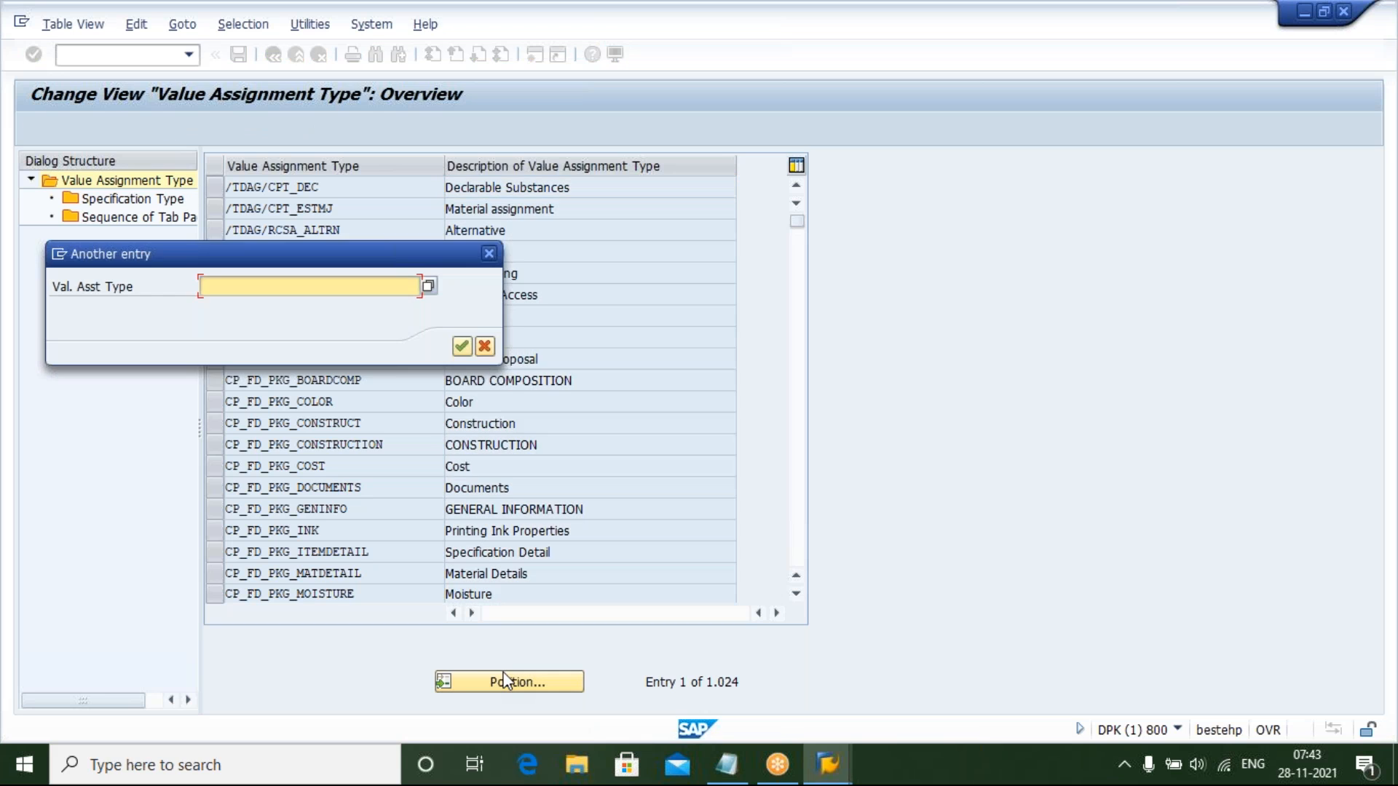
{"action": "type", "text": "YHAZ"}
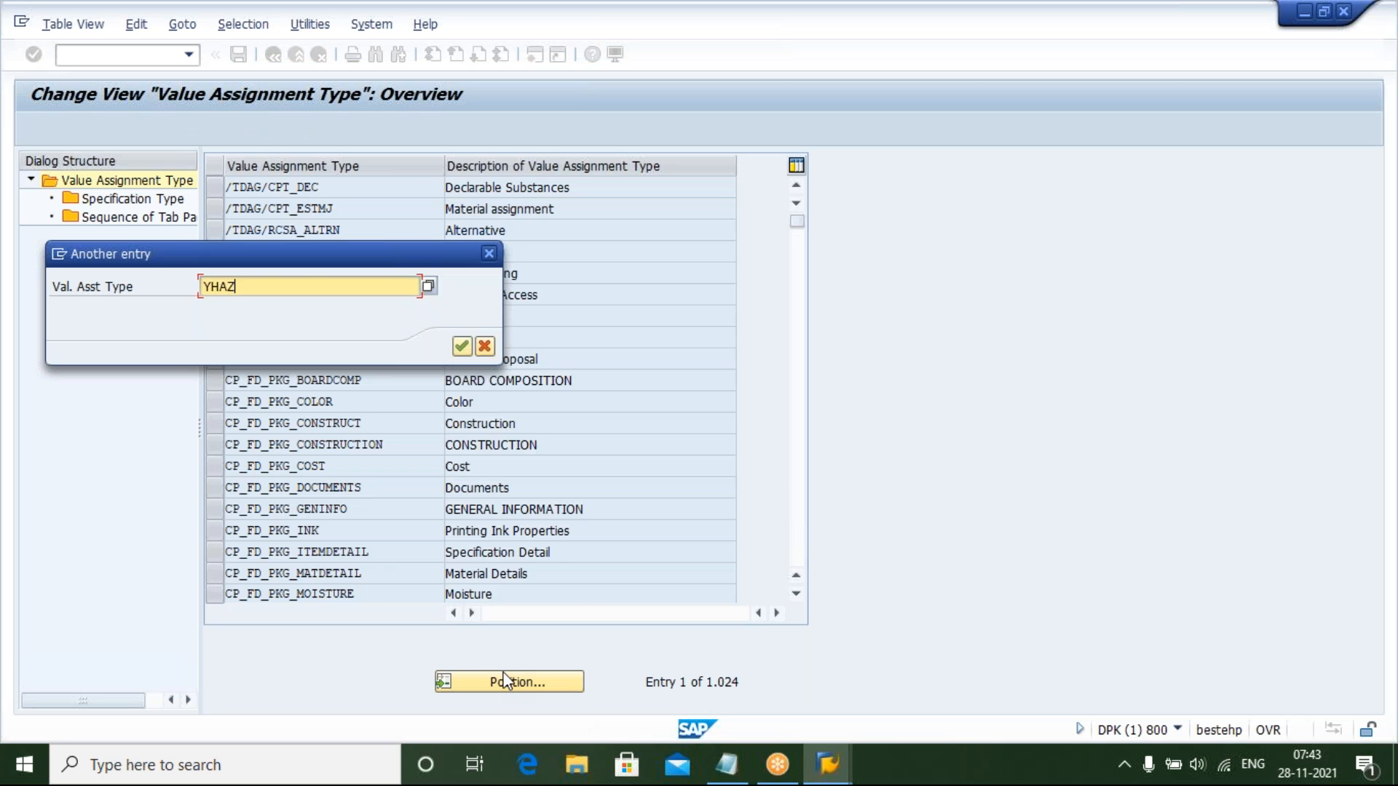
{"action": "key", "text": "Return"}
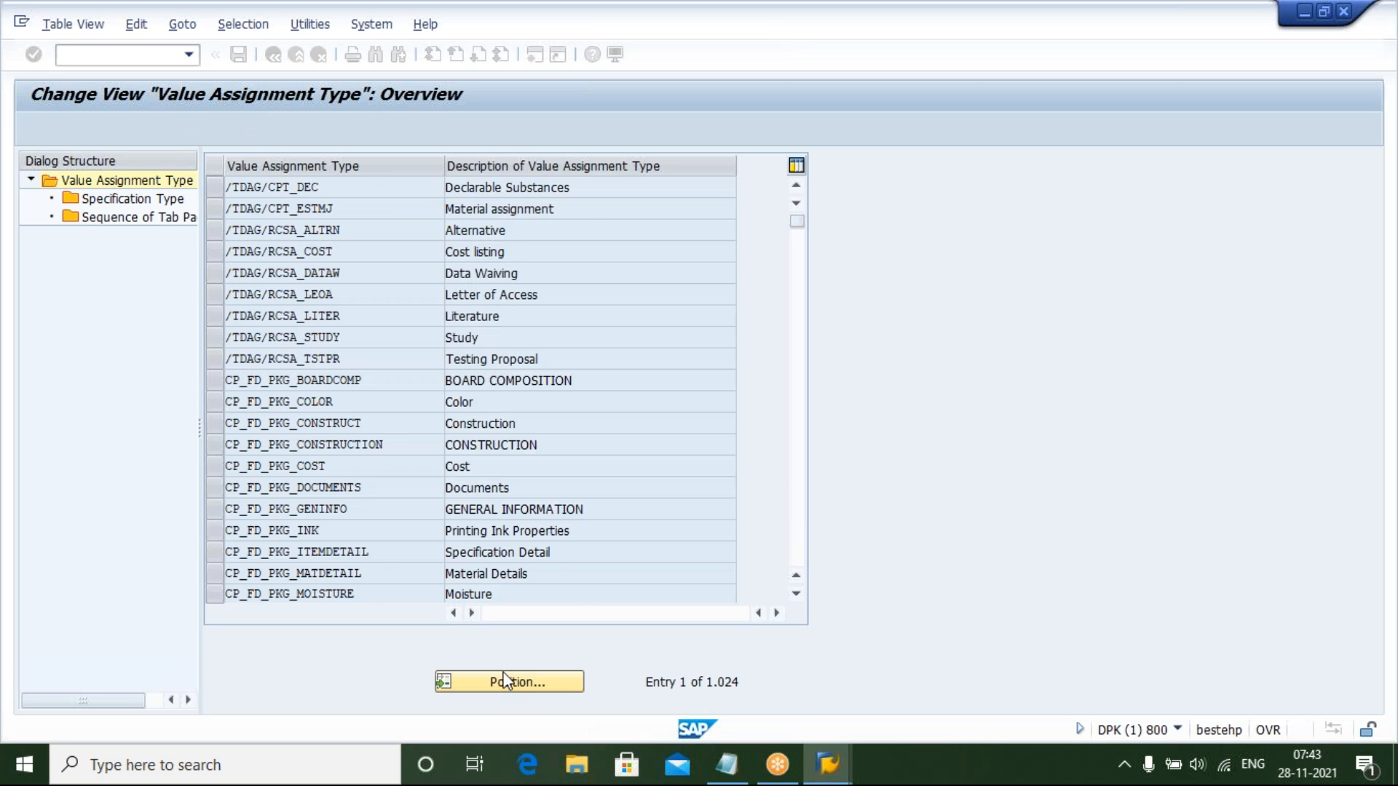
{"action": "left_click", "coordinate": [214, 188]}
{"action": "left_click", "coordinate": [215, 210]}
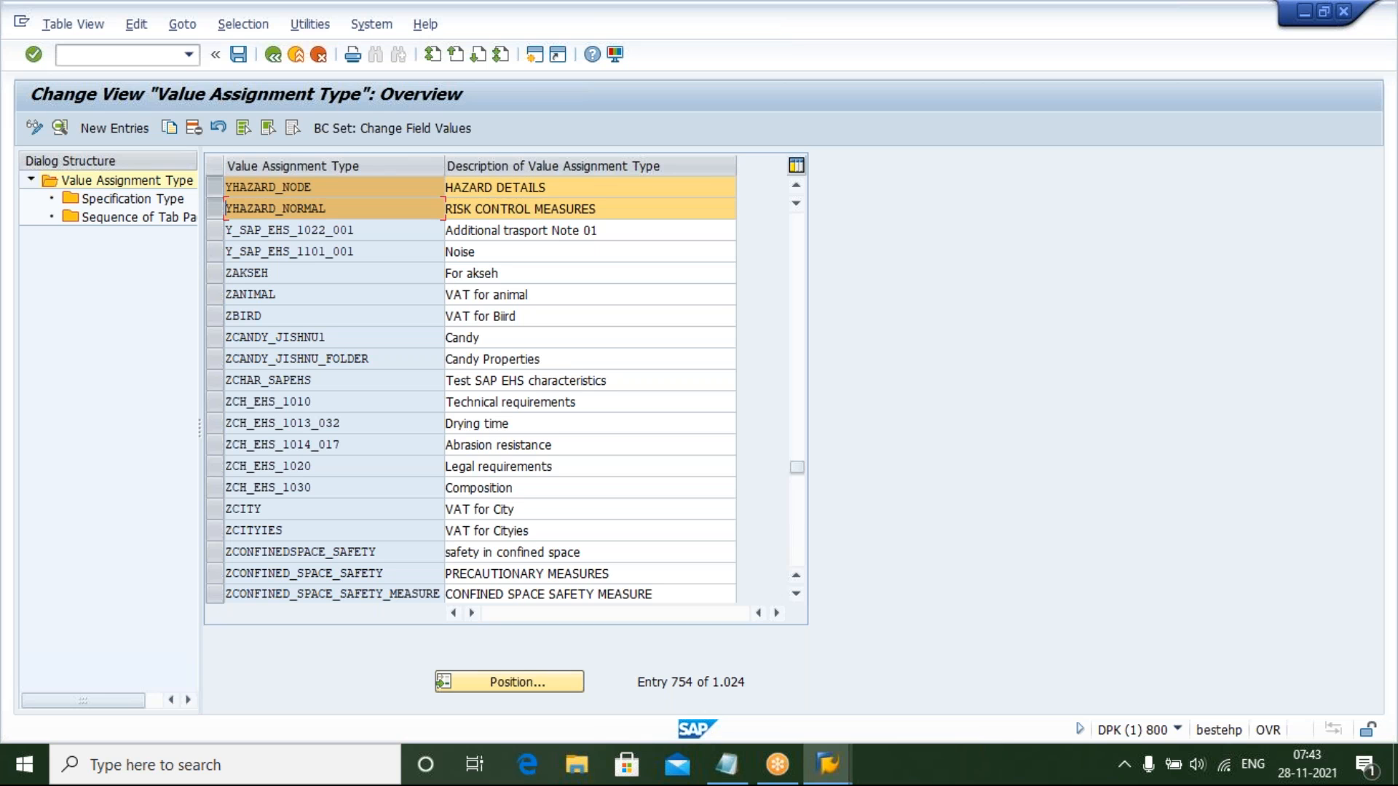
{"action": "left_click", "coordinate": [212, 211]}
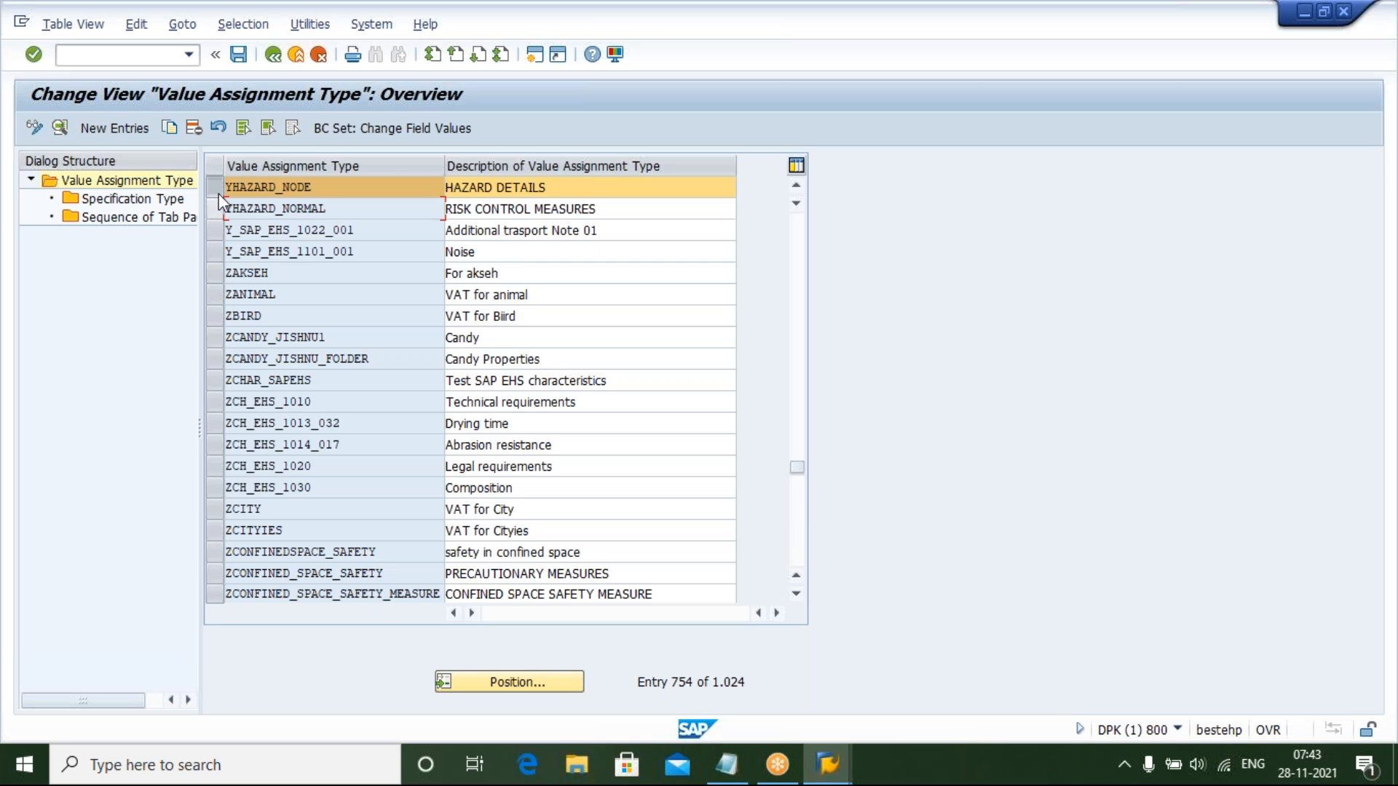
{"action": "left_click", "coordinate": [214, 189]}
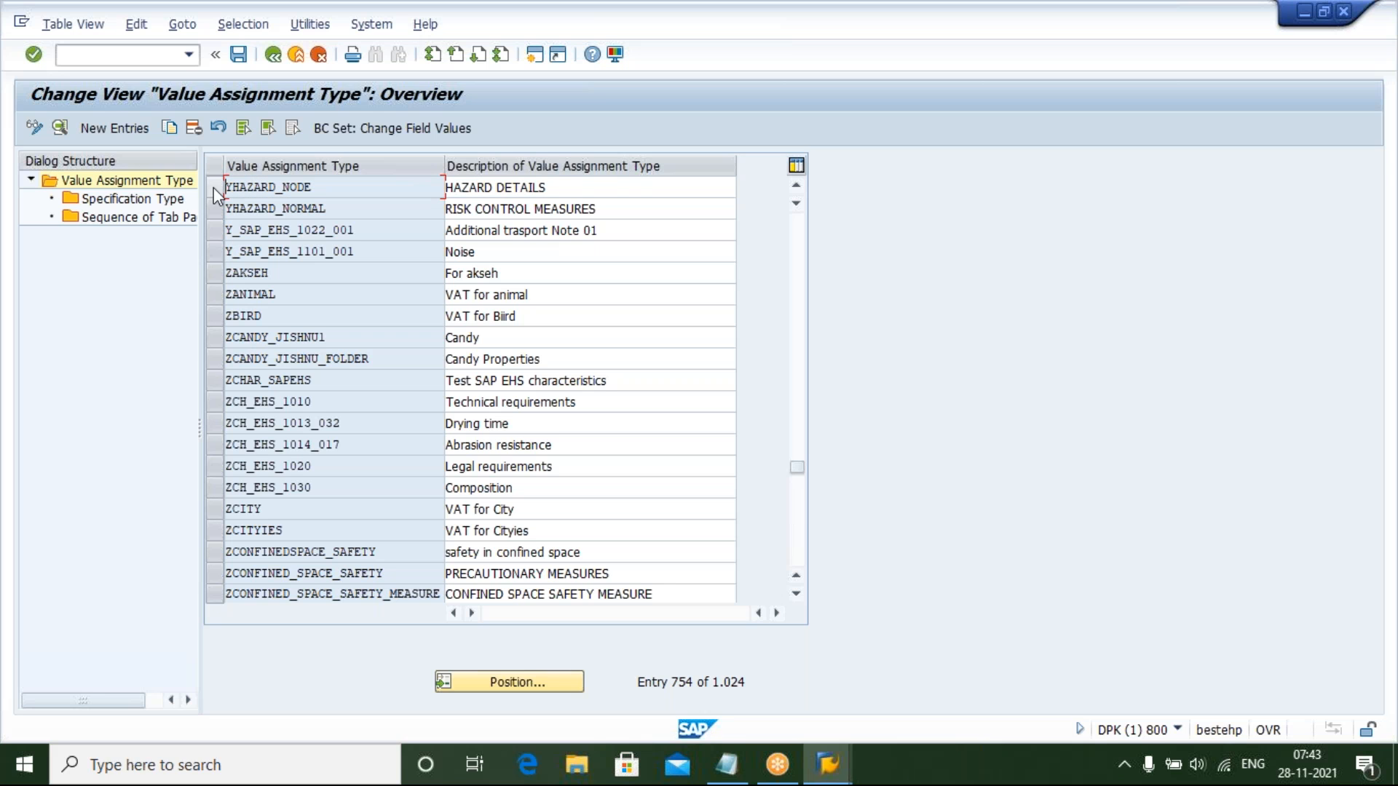
{"action": "left_click", "coordinate": [213, 187]}
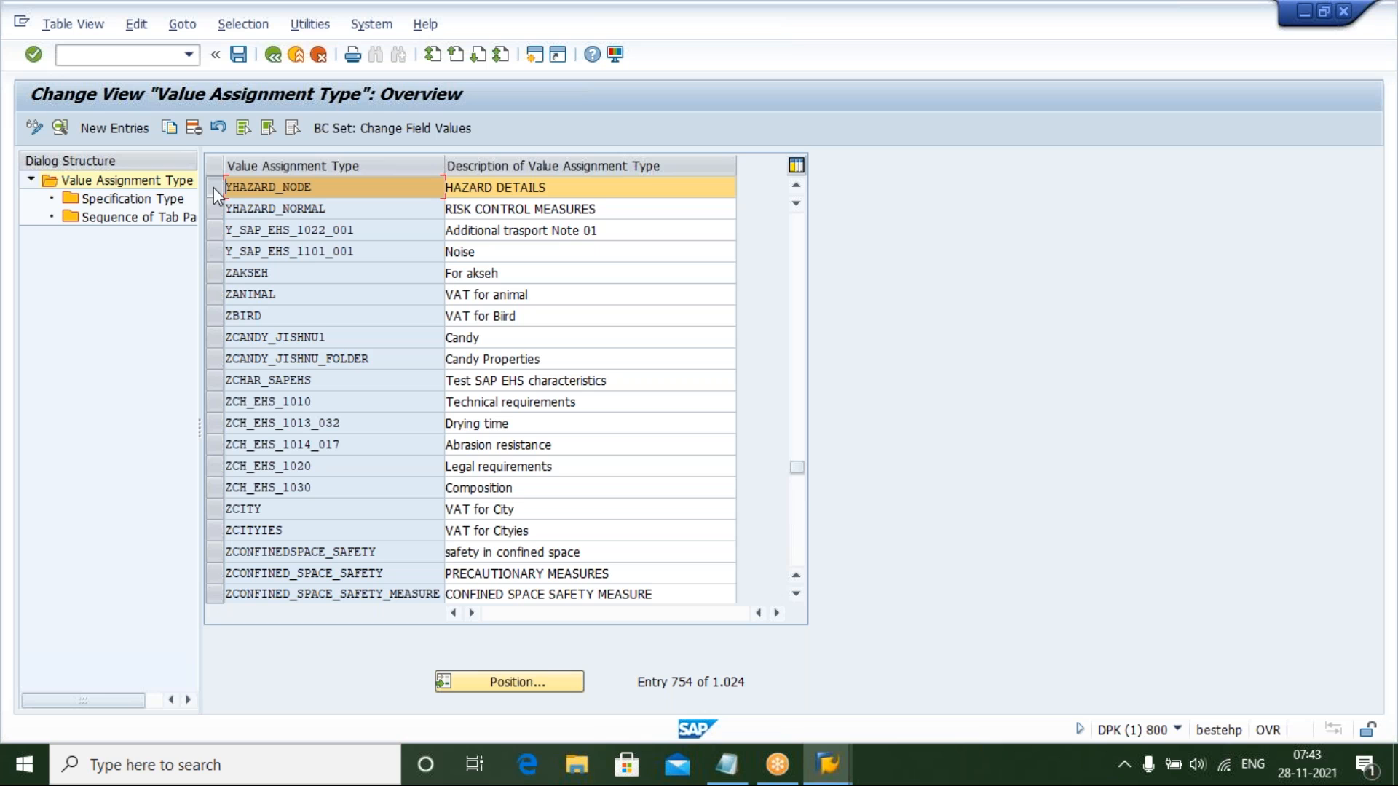
{"action": "double_click", "coordinate": [155, 207]}
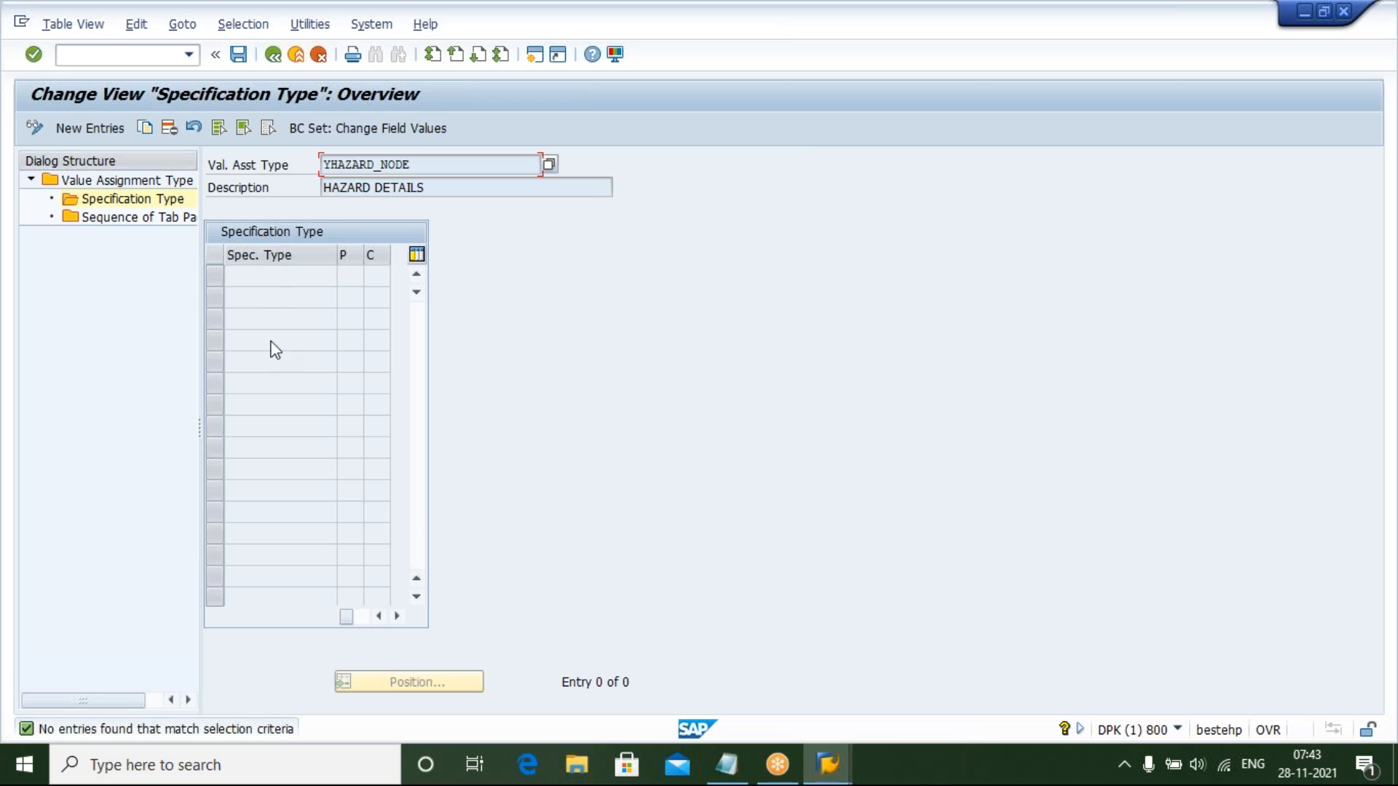
Add specification type YHAZ_SPEC to YHAZARD_NODE and save it under the customizing request
{"action": "left_click", "coordinate": [89, 130]}
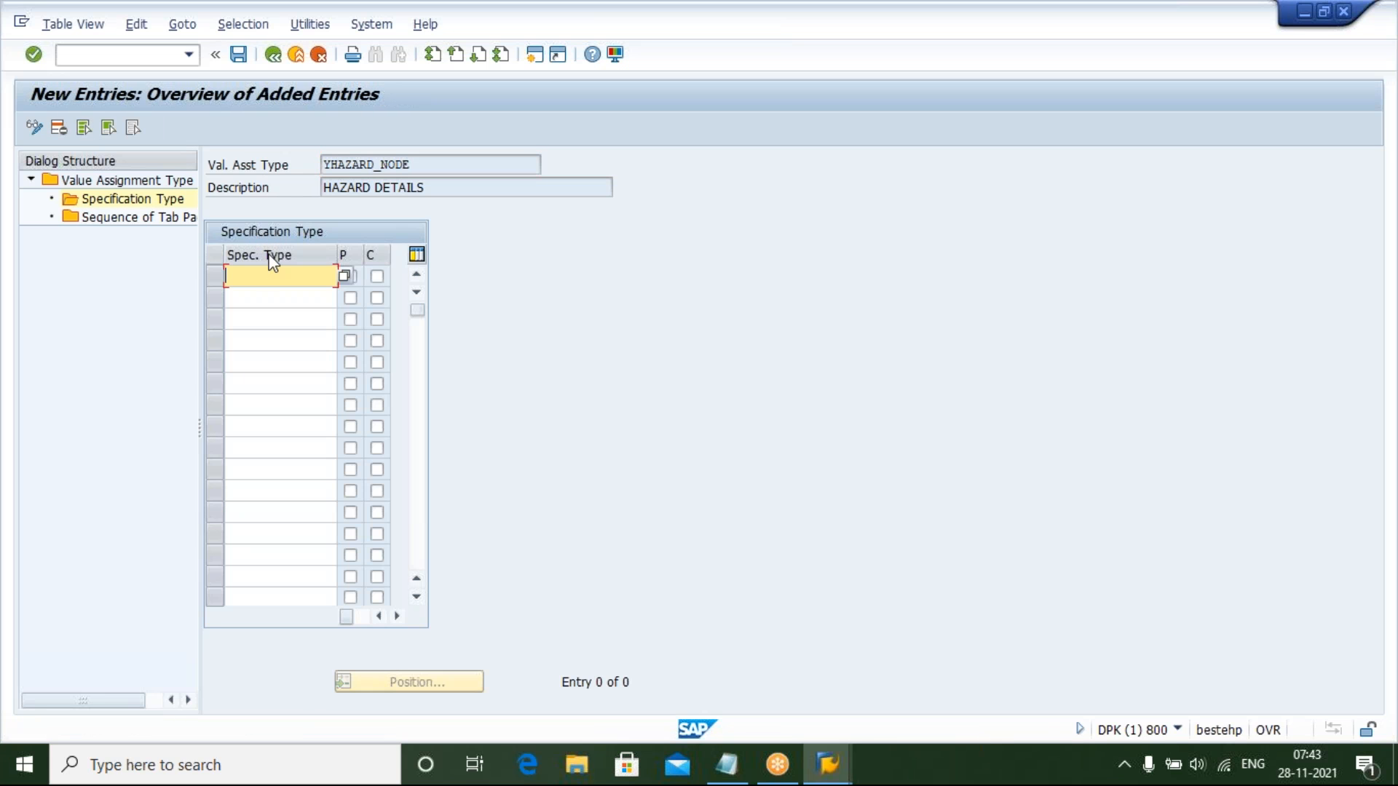
{"action": "type", "text": "YHAZ_SPEC"}
{"action": "key", "text": "Return"}
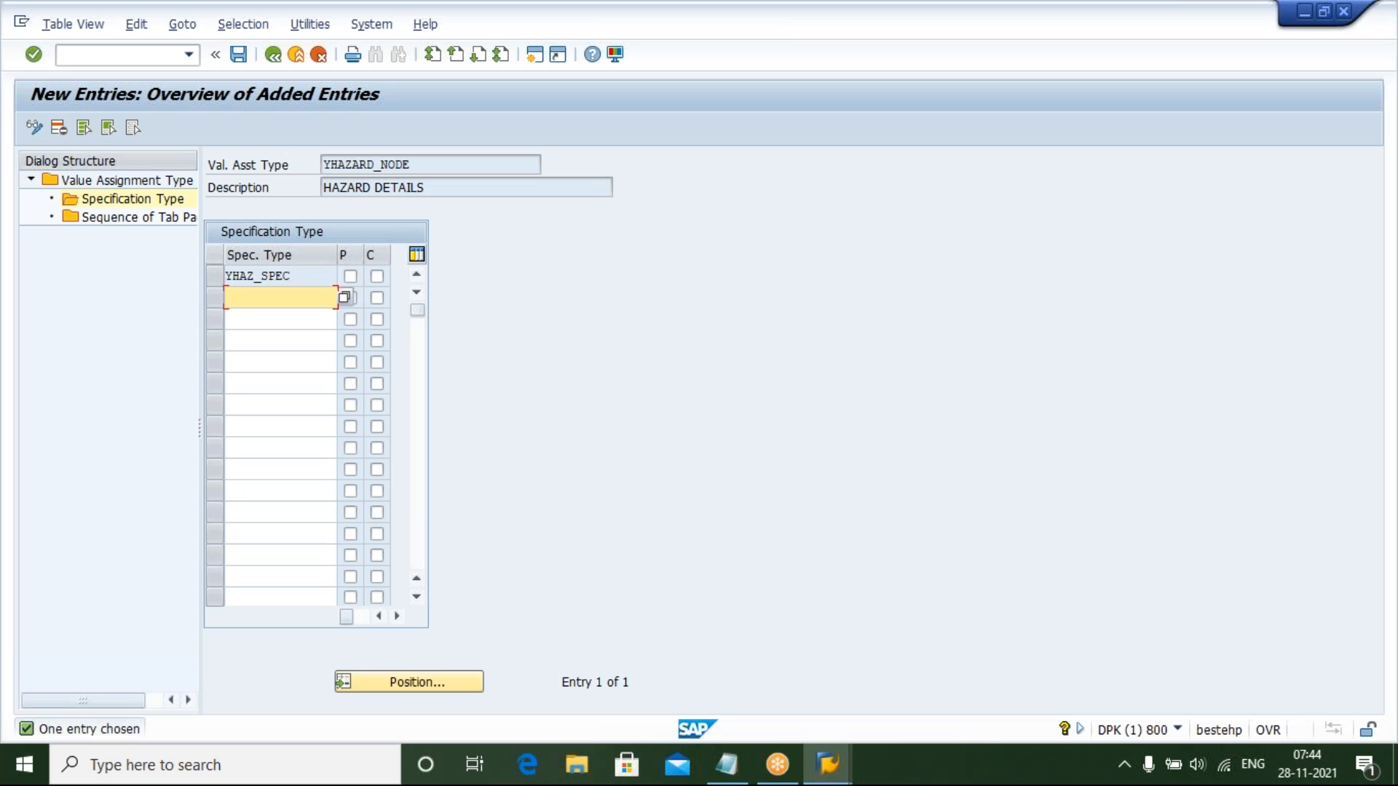
{"action": "left_click", "coordinate": [239, 55]}
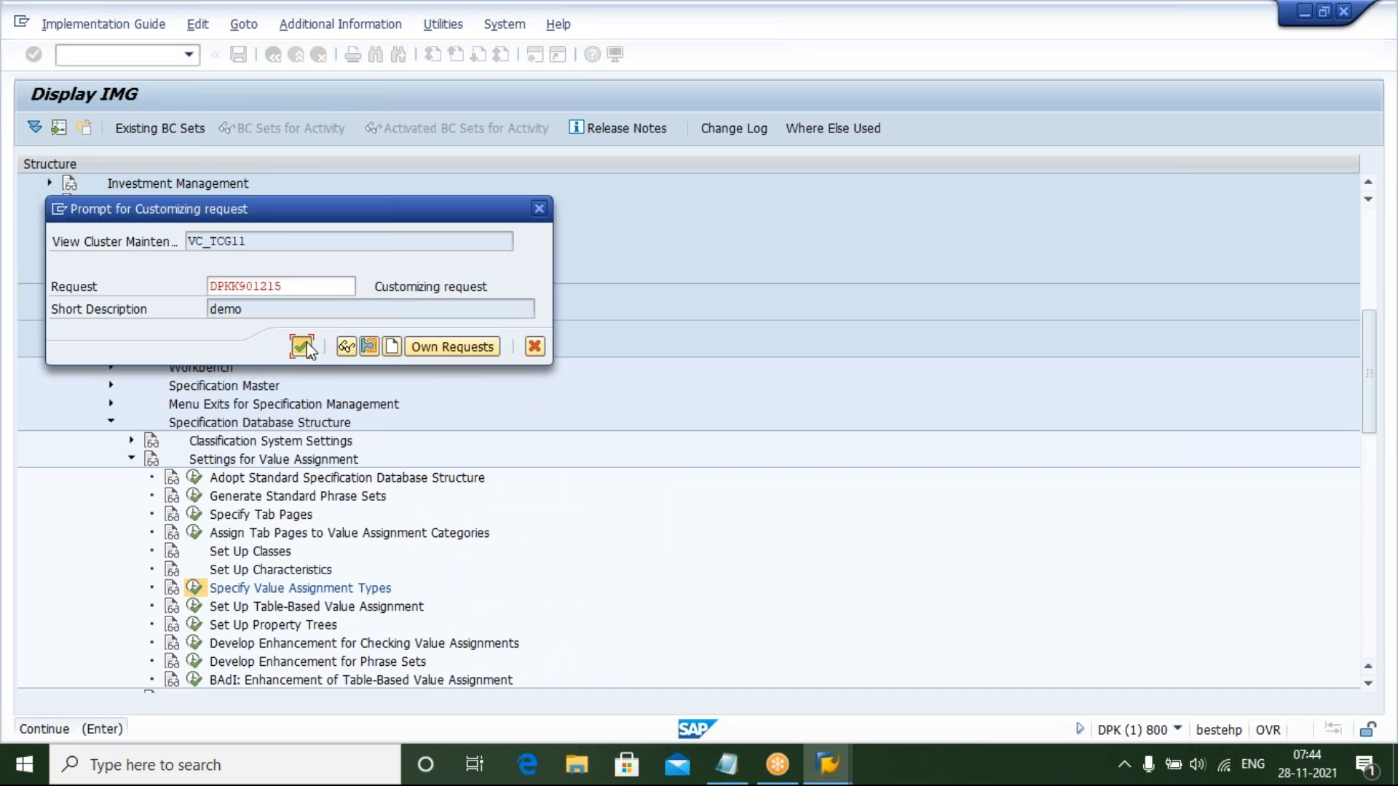
{"action": "left_click", "coordinate": [302, 346]}
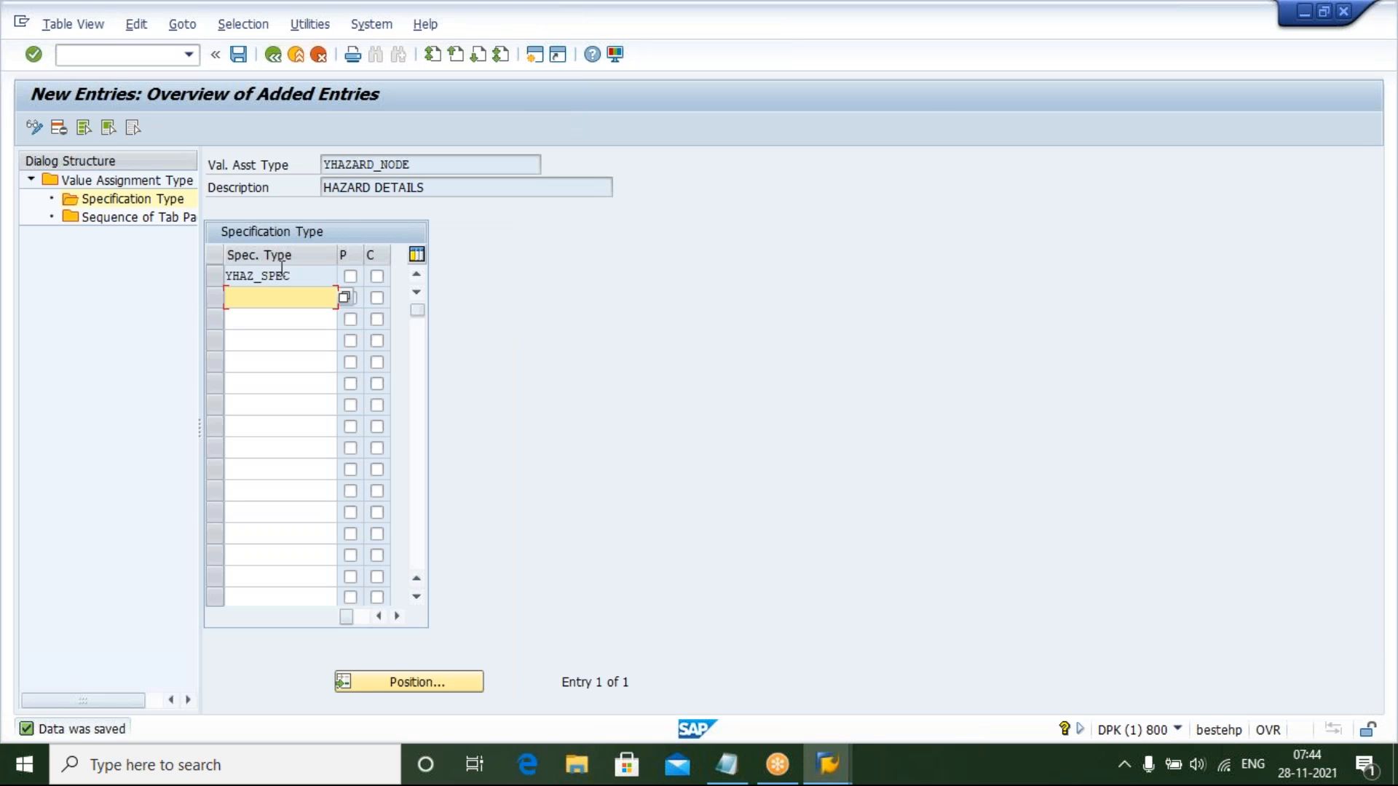
{"action": "left_click", "coordinate": [273, 54]}
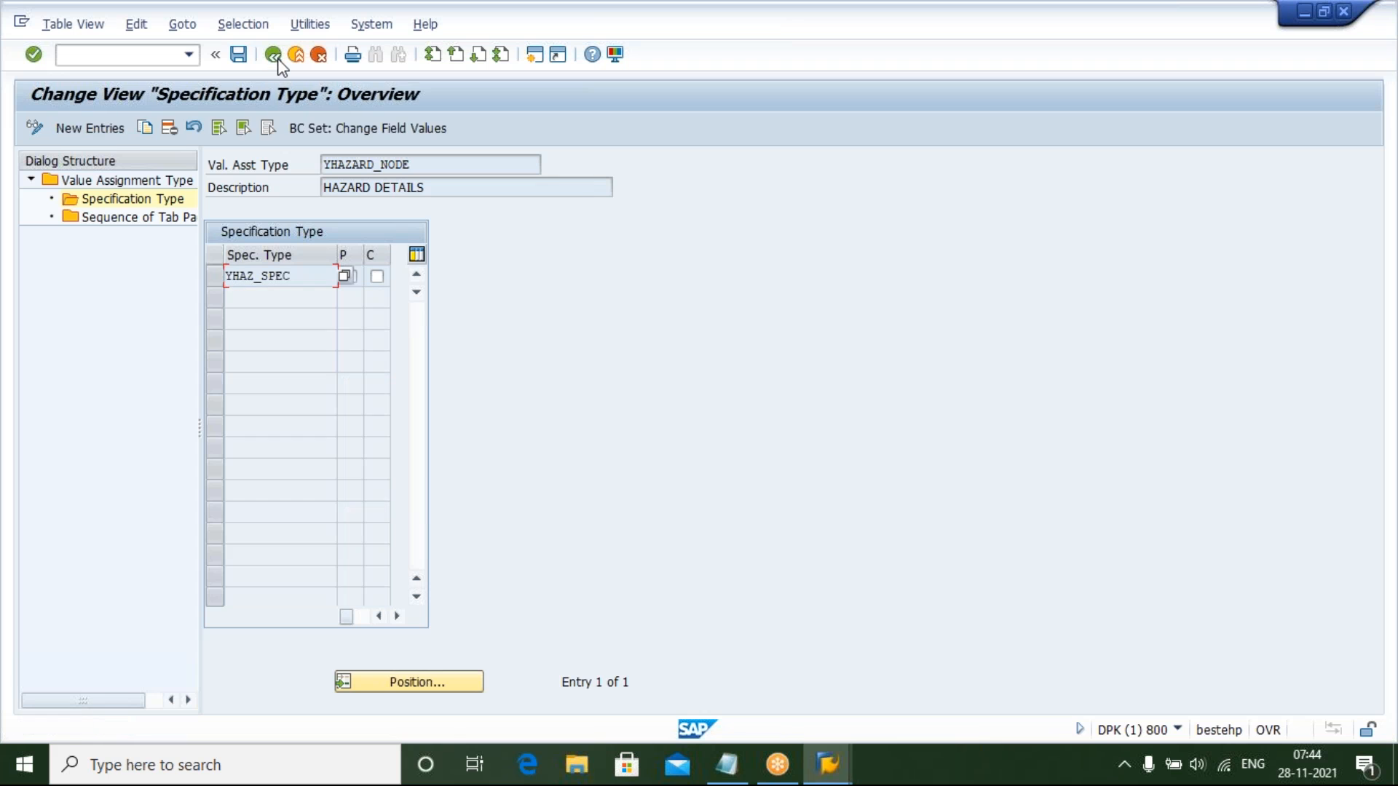
{"action": "left_click", "coordinate": [276, 59]}
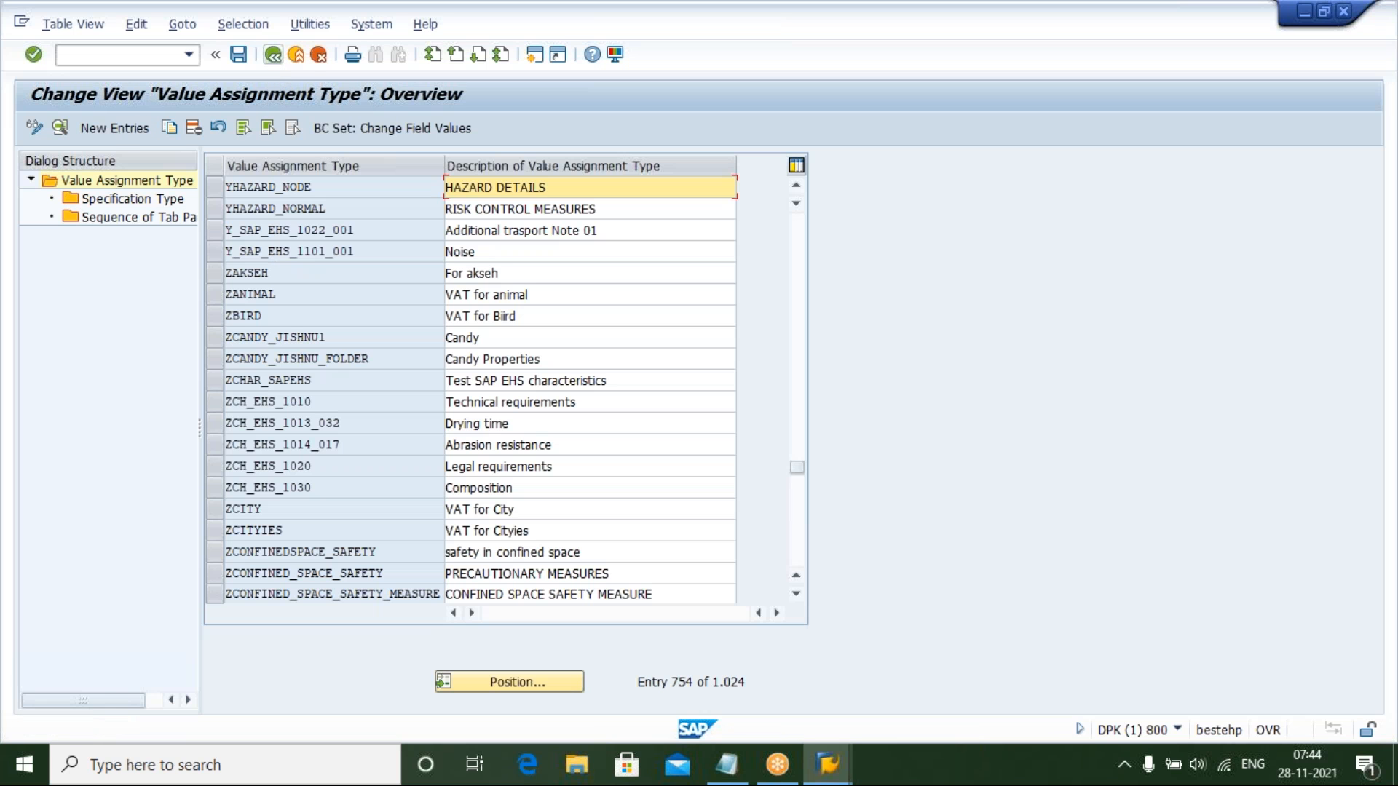
Assign specification type YHAZ_SPEC to YHAZARD_NORMAL as well and save the new entry
{"action": "left_click", "coordinate": [213, 210]}
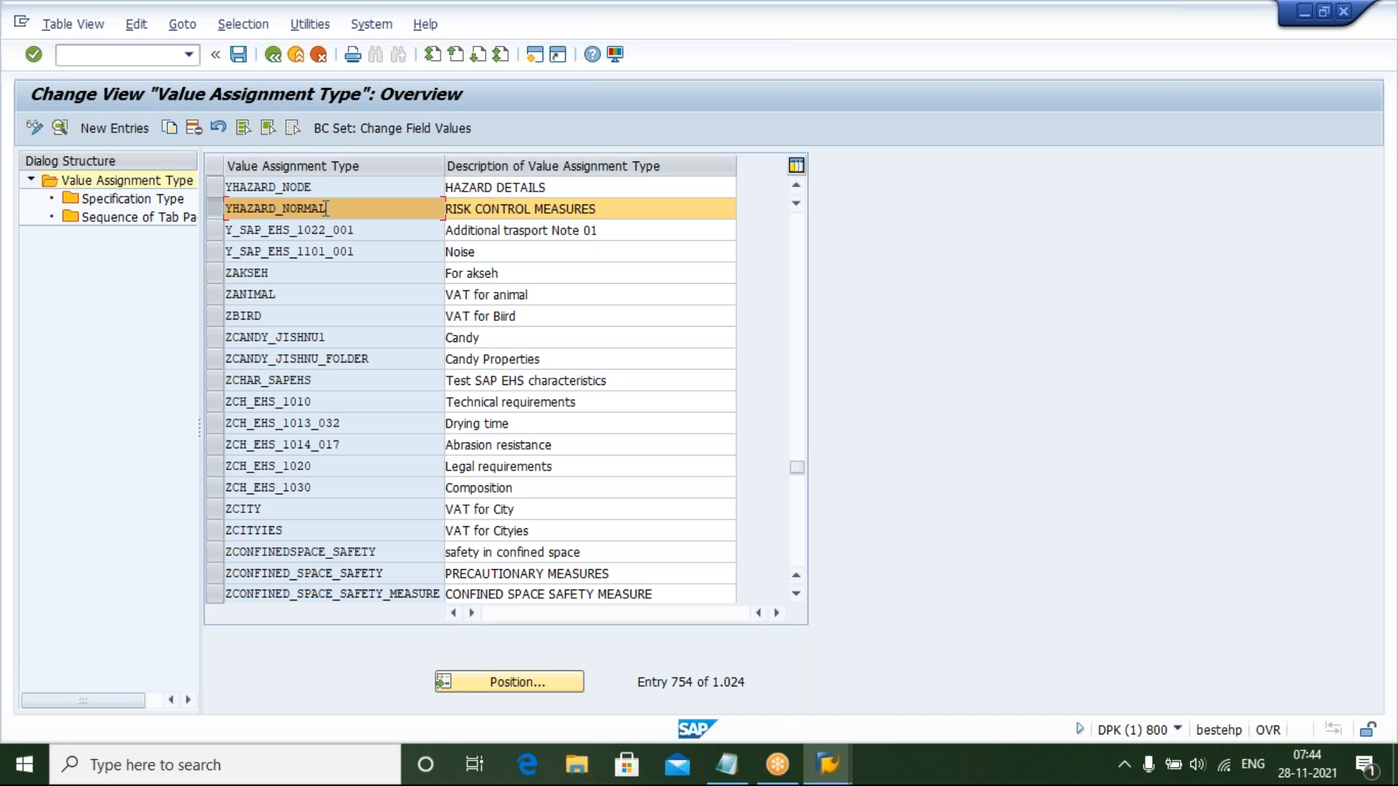
{"action": "double_click", "coordinate": [131, 204]}
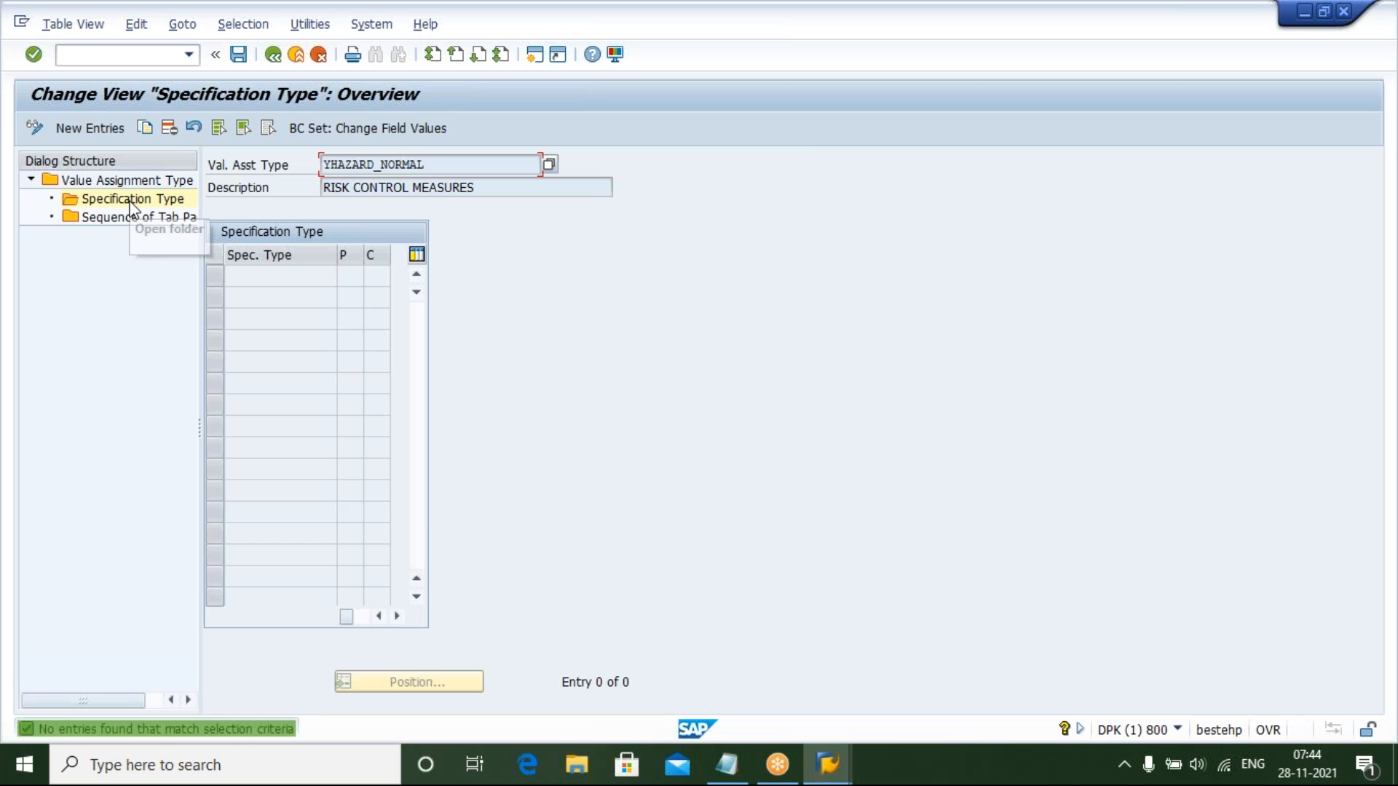
{"action": "left_click", "coordinate": [84, 127]}
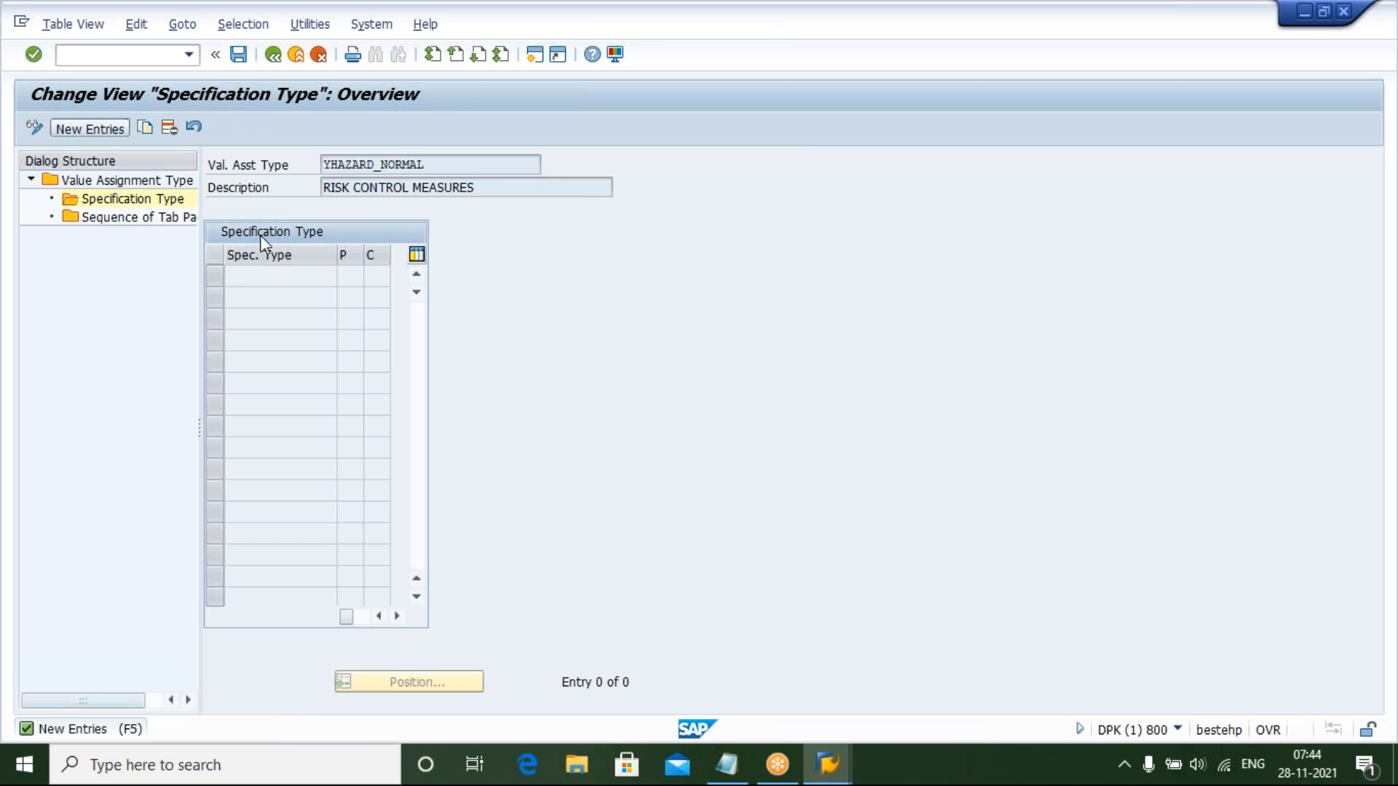
{"action": "type", "text": "Y"}
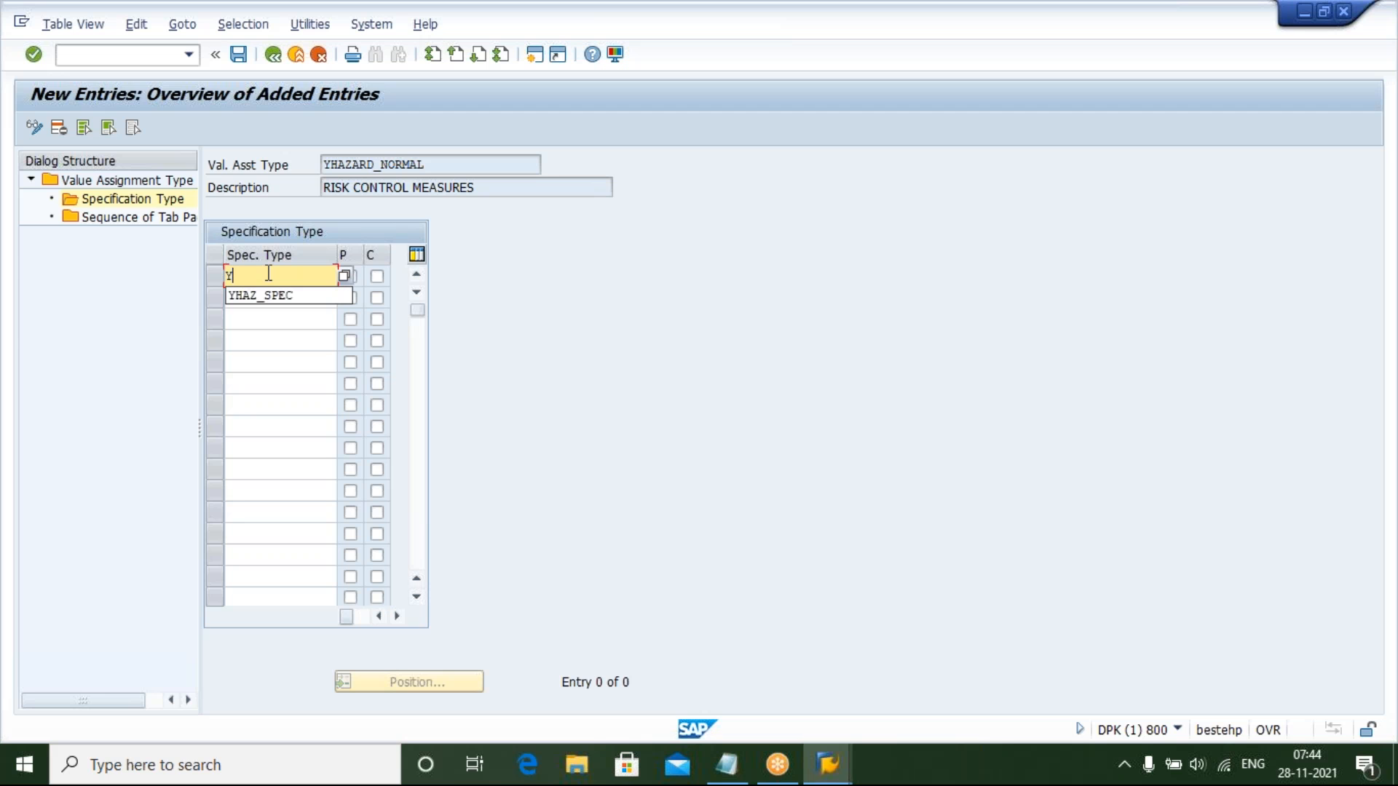
{"action": "type", "text": "HA"}
{"action": "key", "text": "Down"}
{"action": "key", "text": "Return"}
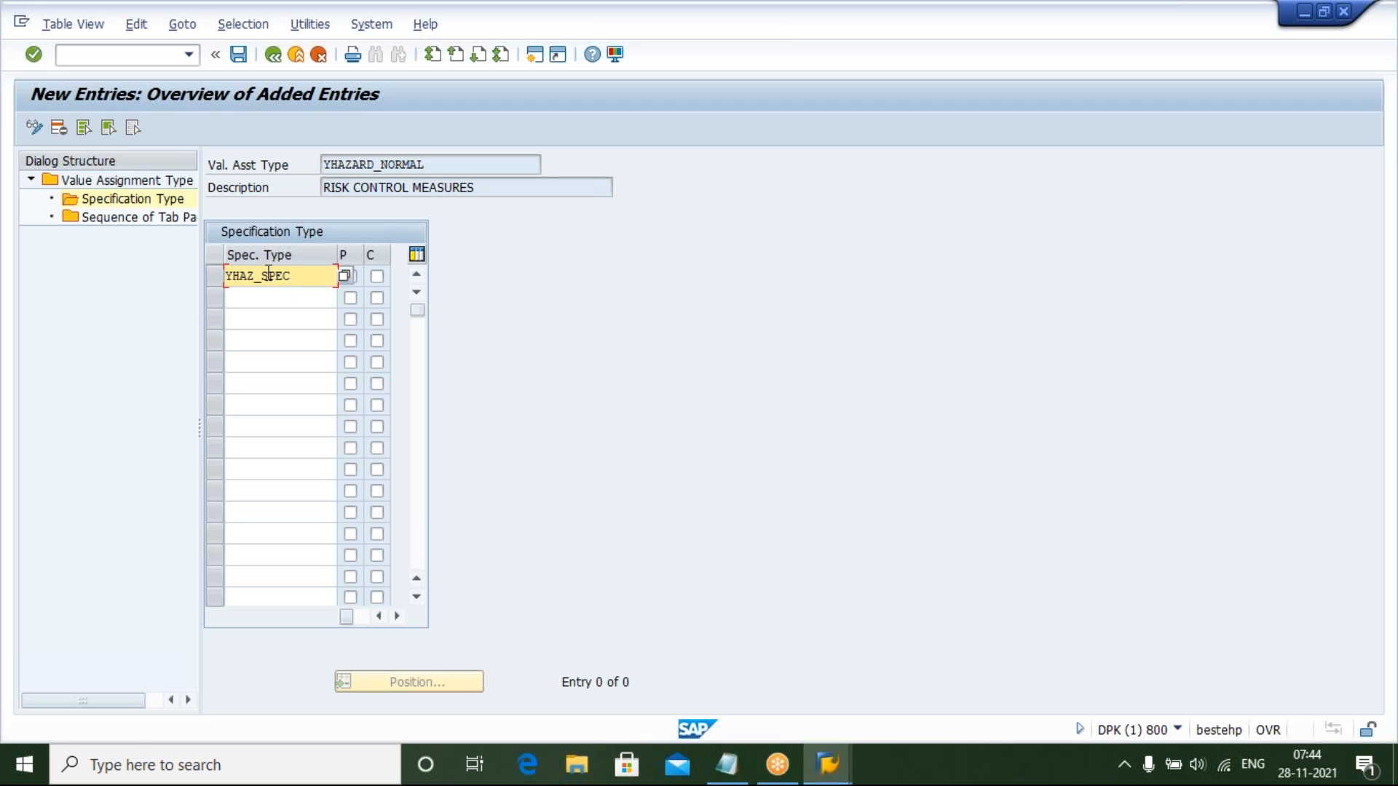
{"action": "key", "text": "Return"}
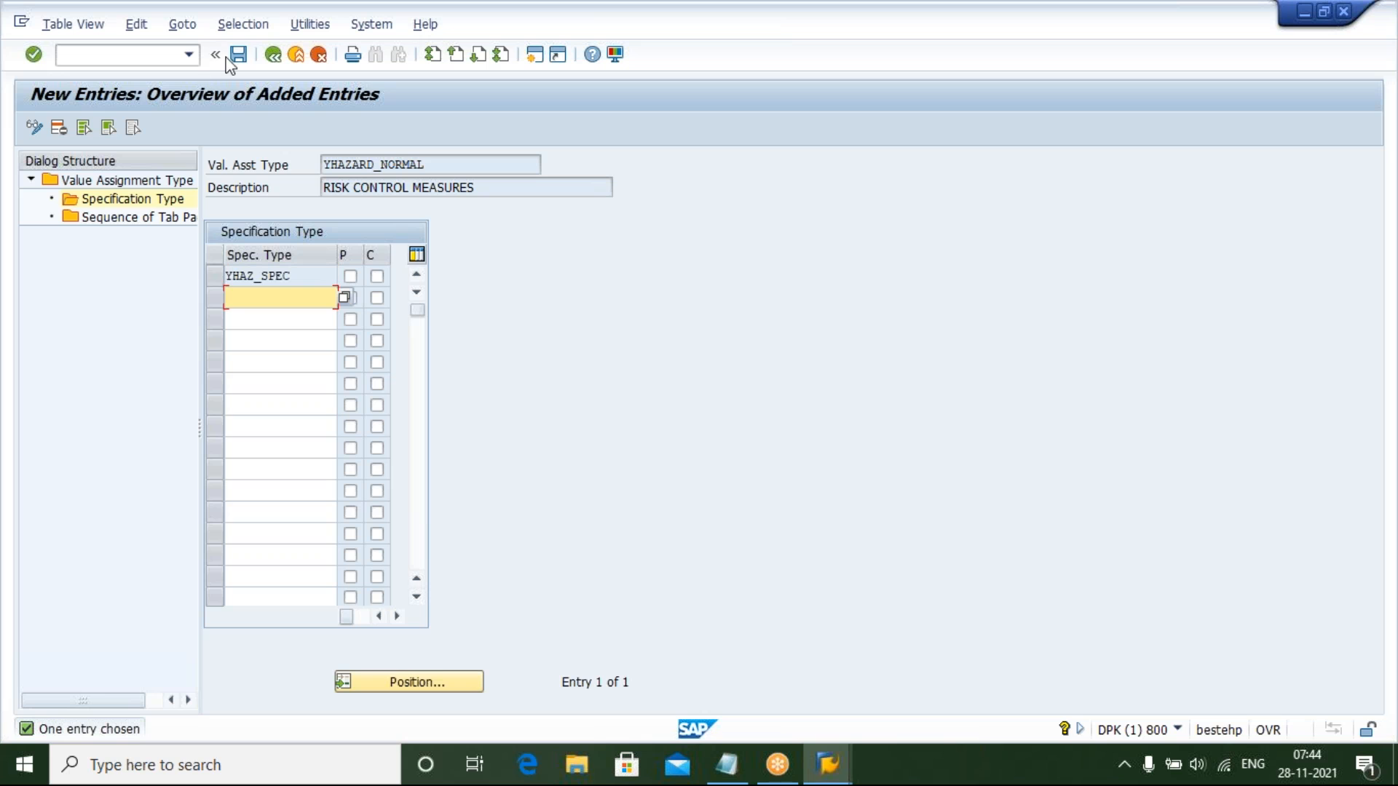
{"action": "left_click", "coordinate": [239, 55]}
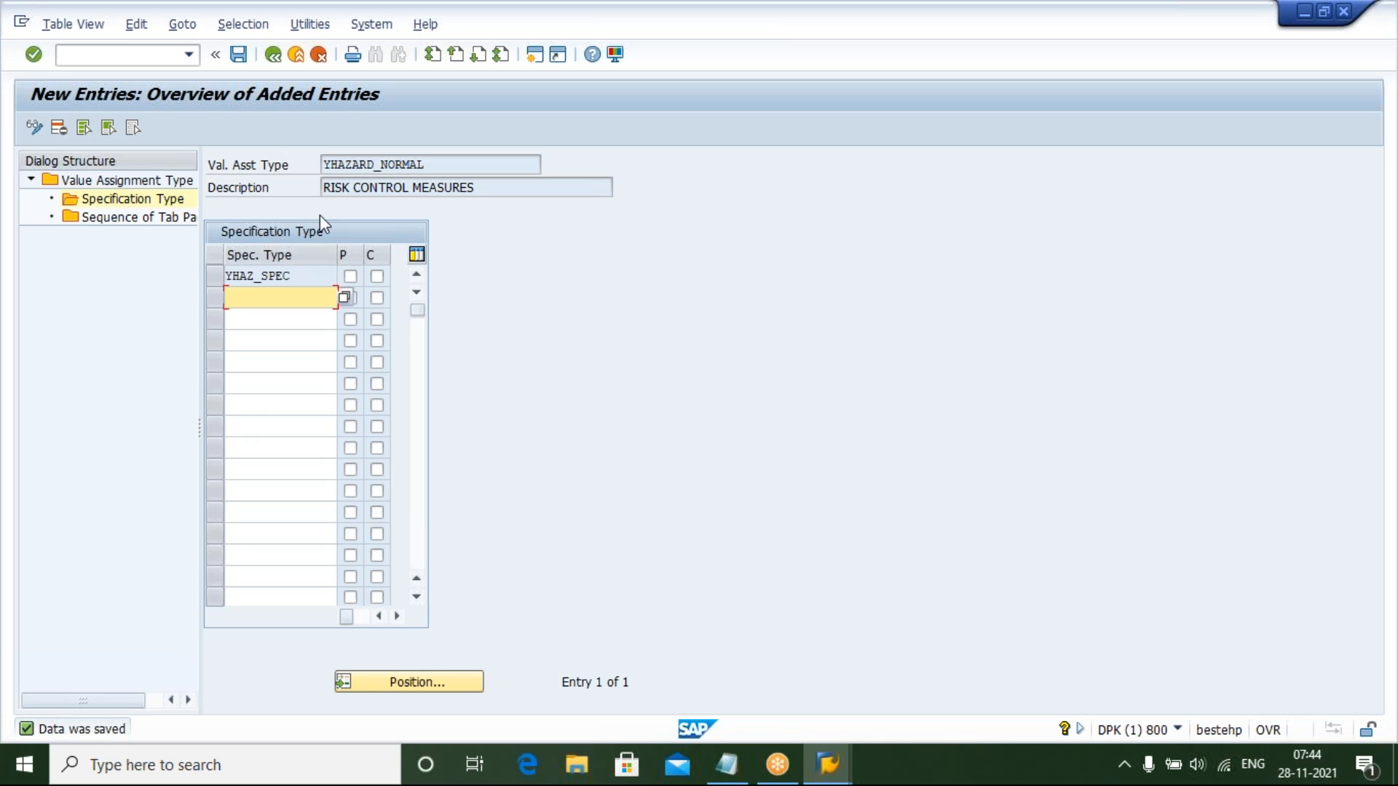
{"action": "left_click", "coordinate": [273, 55]}
{"action": "left_click", "coordinate": [274, 55]}
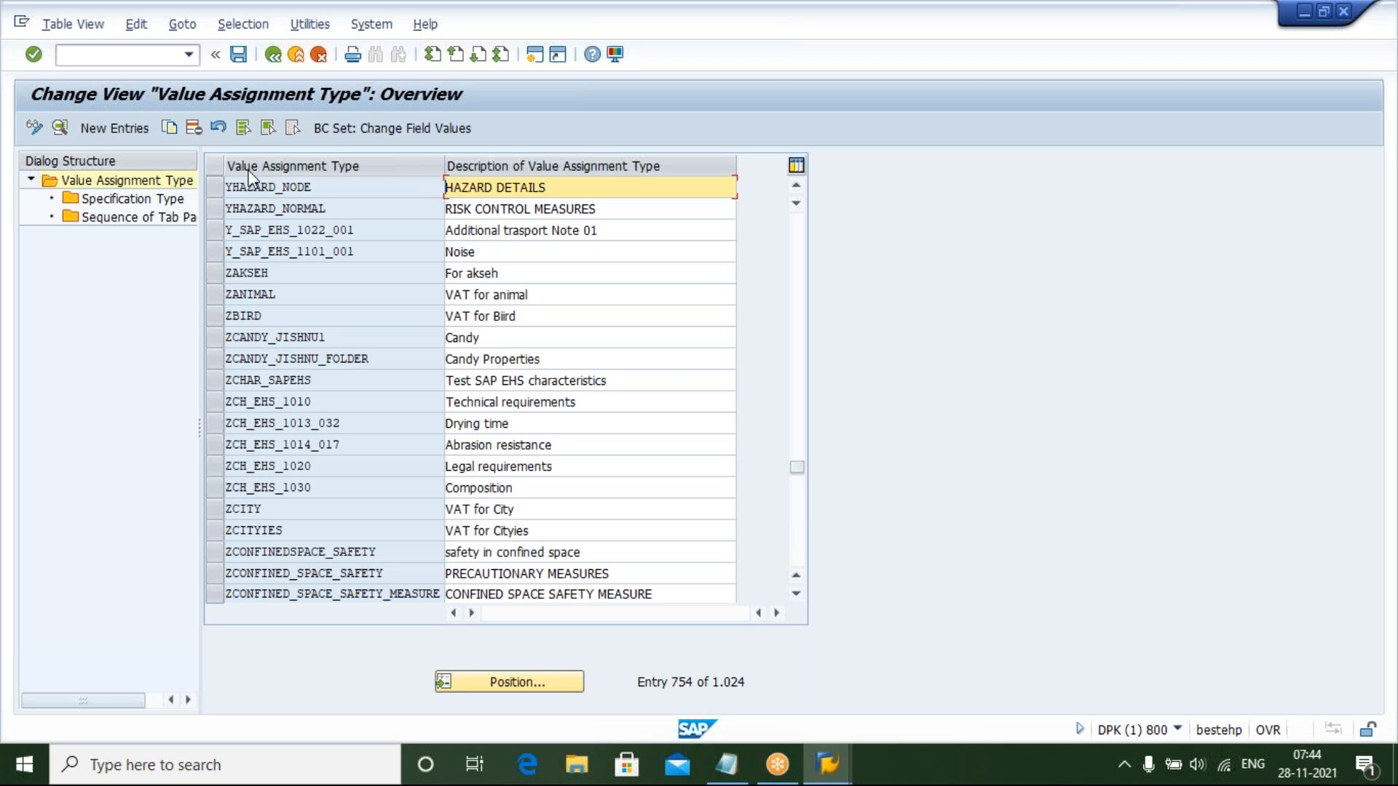
Switch to Notepad and highlight the next to-do item, CREATE TABLE BASED VALUE ASSIGNMENTS
{"action": "left_click", "coordinate": [221, 186]}
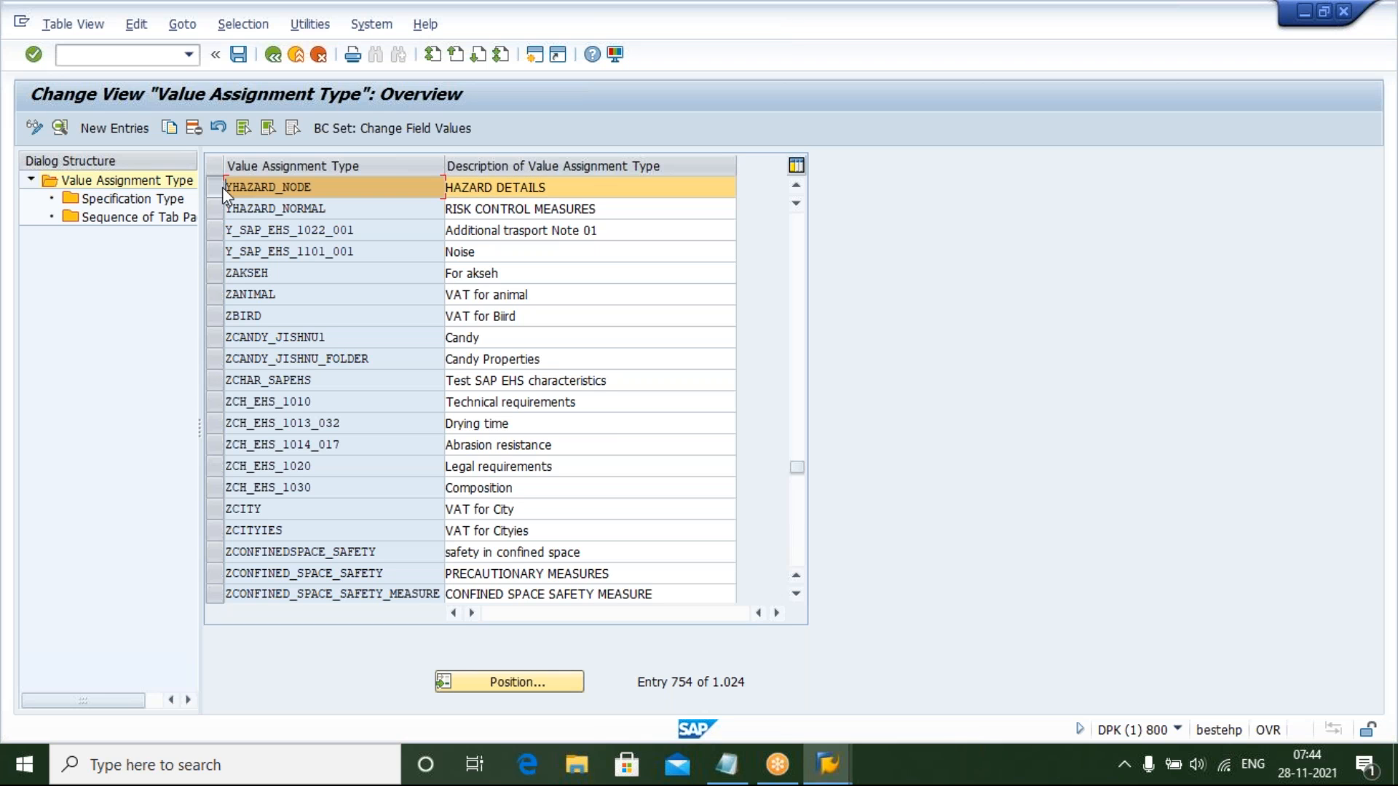
{"action": "left_click", "coordinate": [214, 208]}
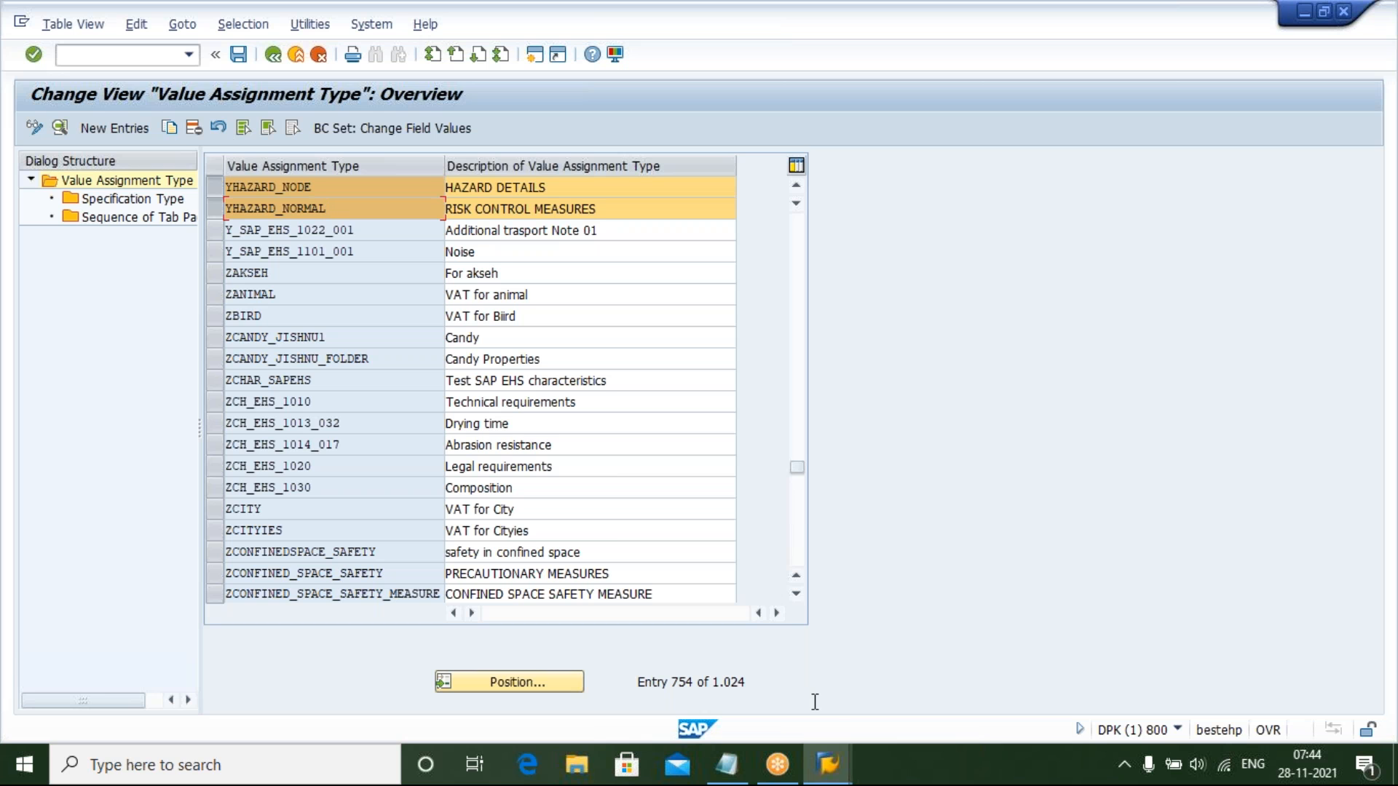
{"action": "left_click", "coordinate": [728, 766]}
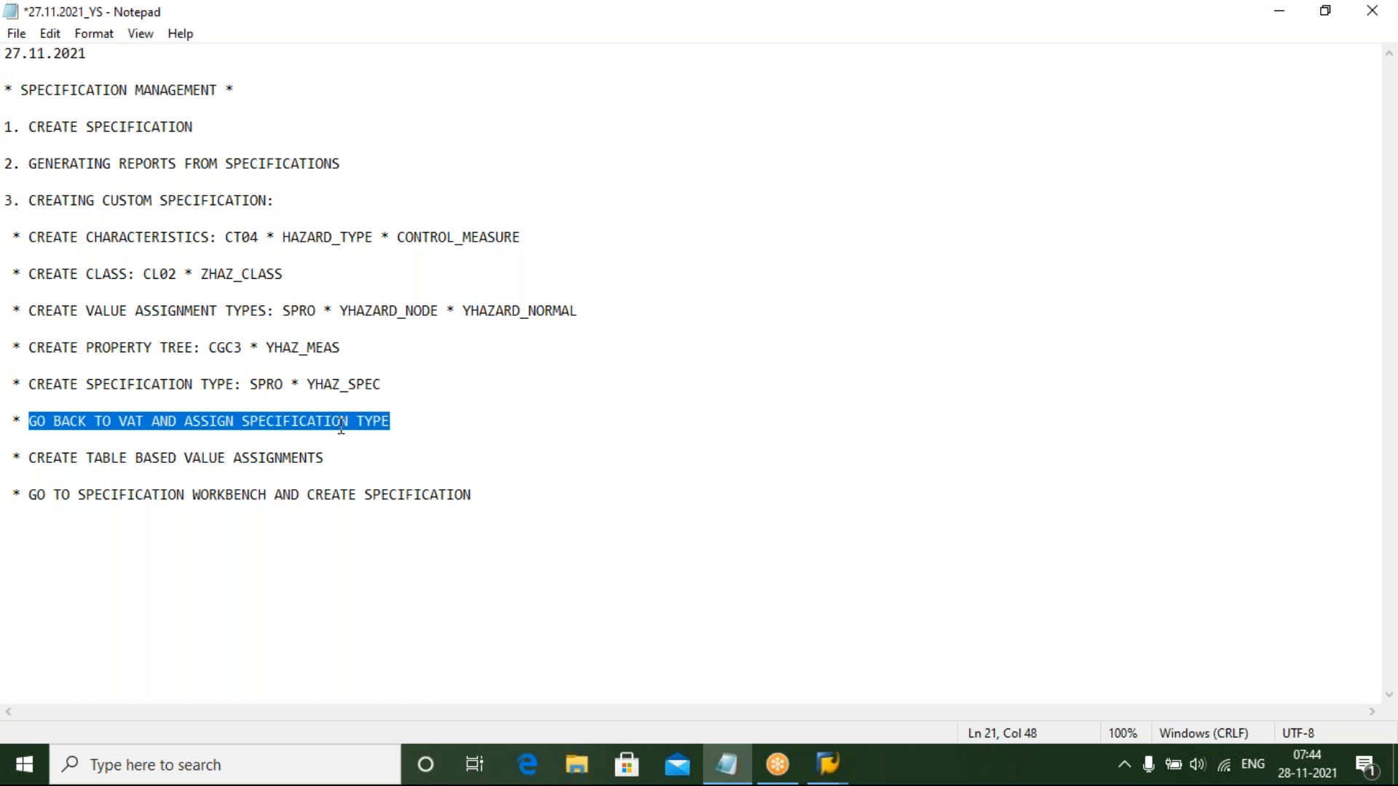
{"action": "left_click", "coordinate": [29, 457]}
{"action": "key", "text": "shift+Down"}
{"action": "key", "text": "shift+Left"}
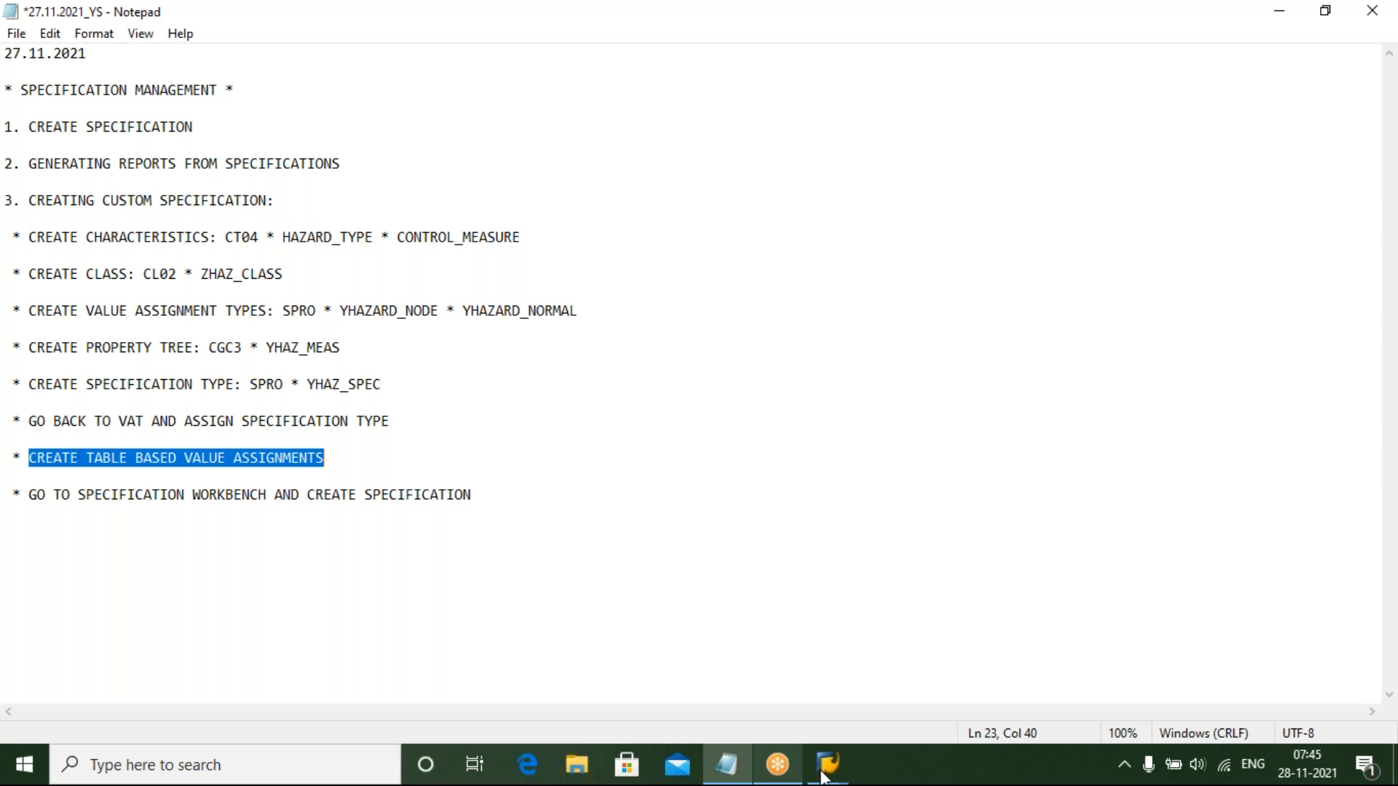
Return to SAP, start transaction SPRO and open the SAP Reference IMG
{"action": "mouse_move", "coordinate": [828, 761]}
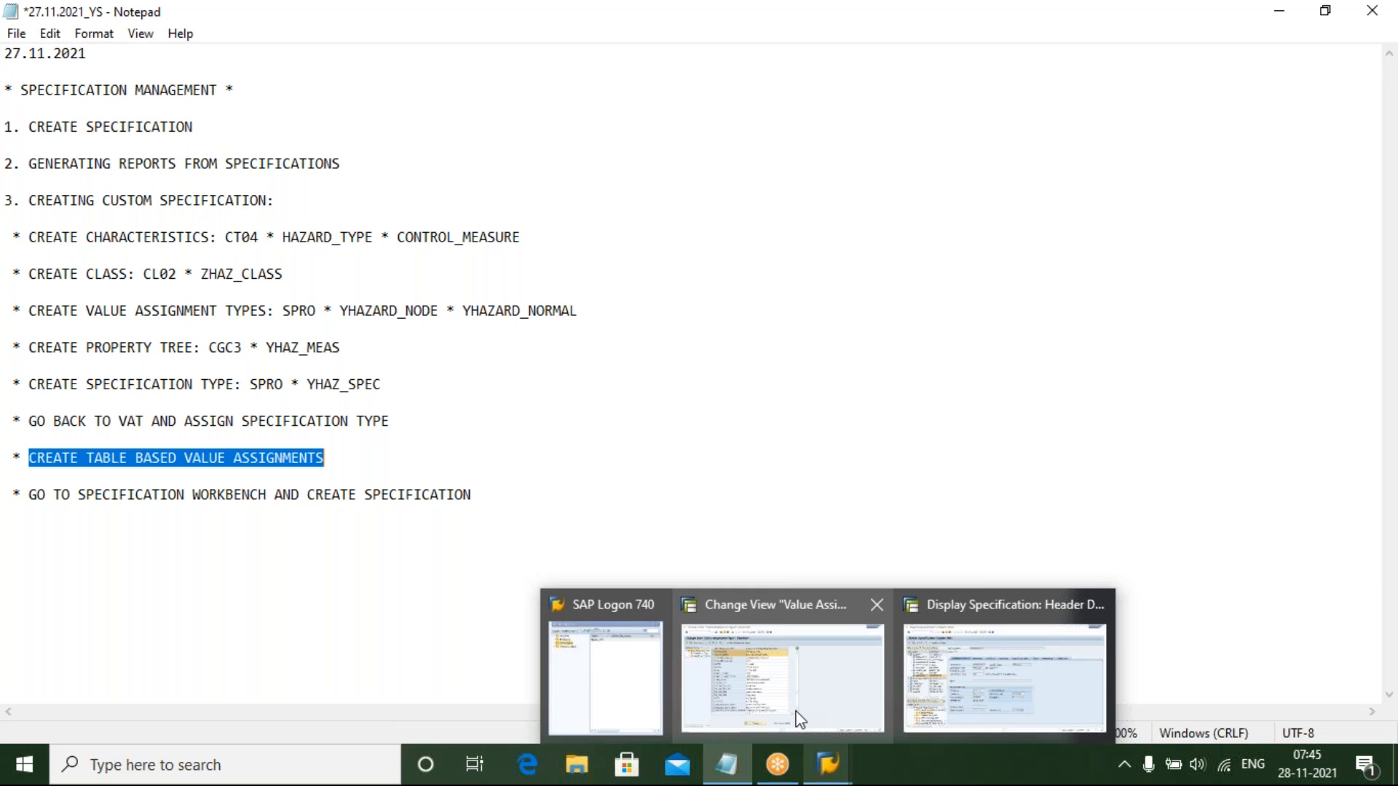
{"action": "left_click", "coordinate": [801, 720]}
{"action": "type", "text": "/N"}
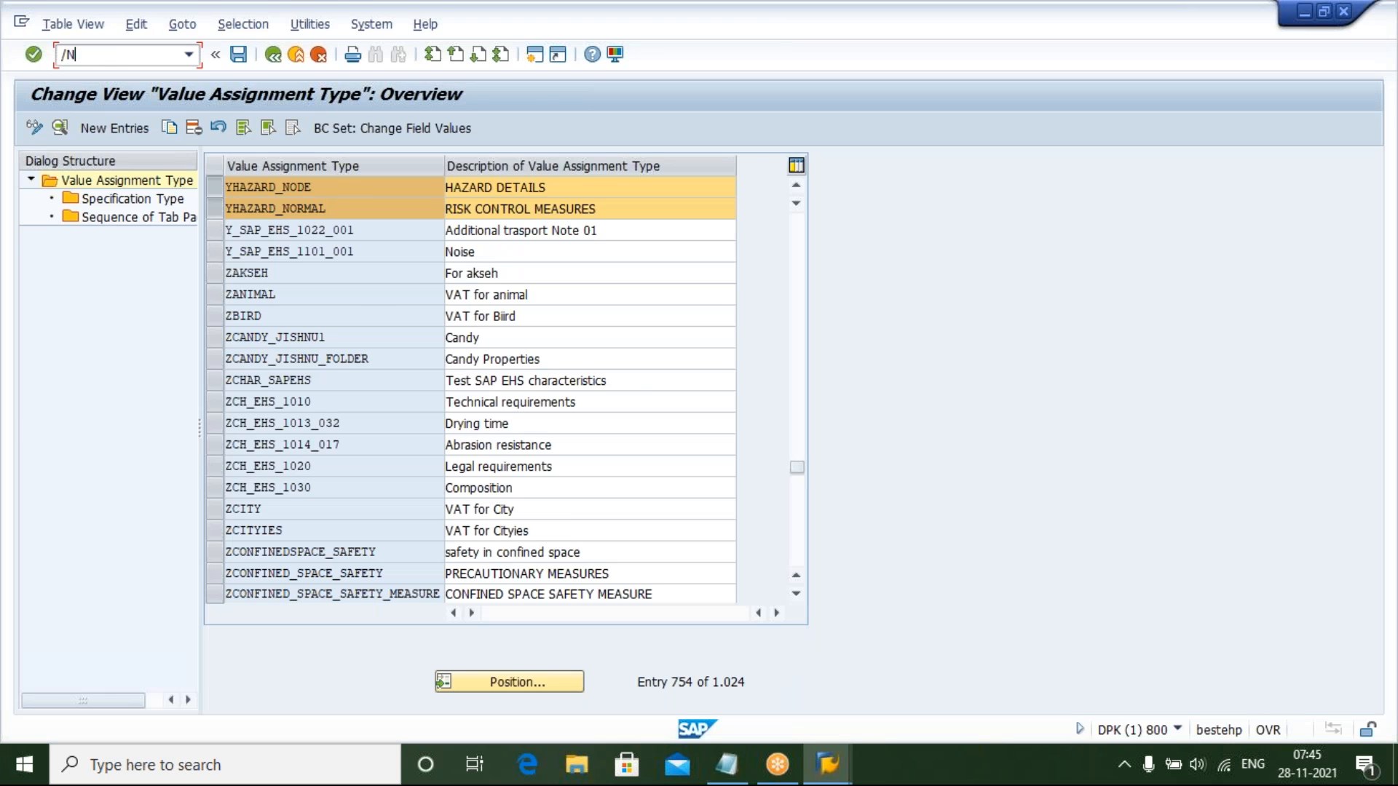
{"action": "key", "text": "Return"}
{"action": "type", "text": "SPRO"}
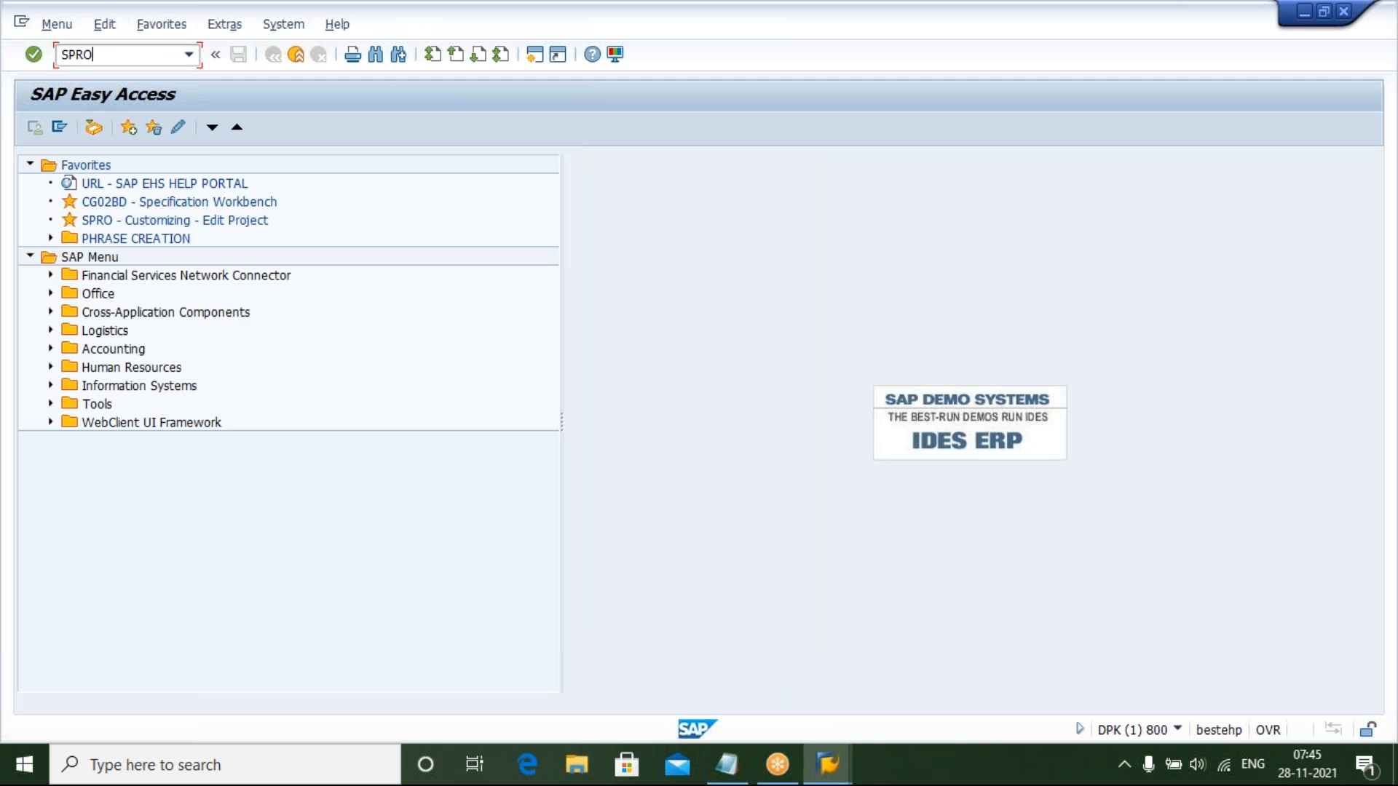
{"action": "key", "text": "Return"}
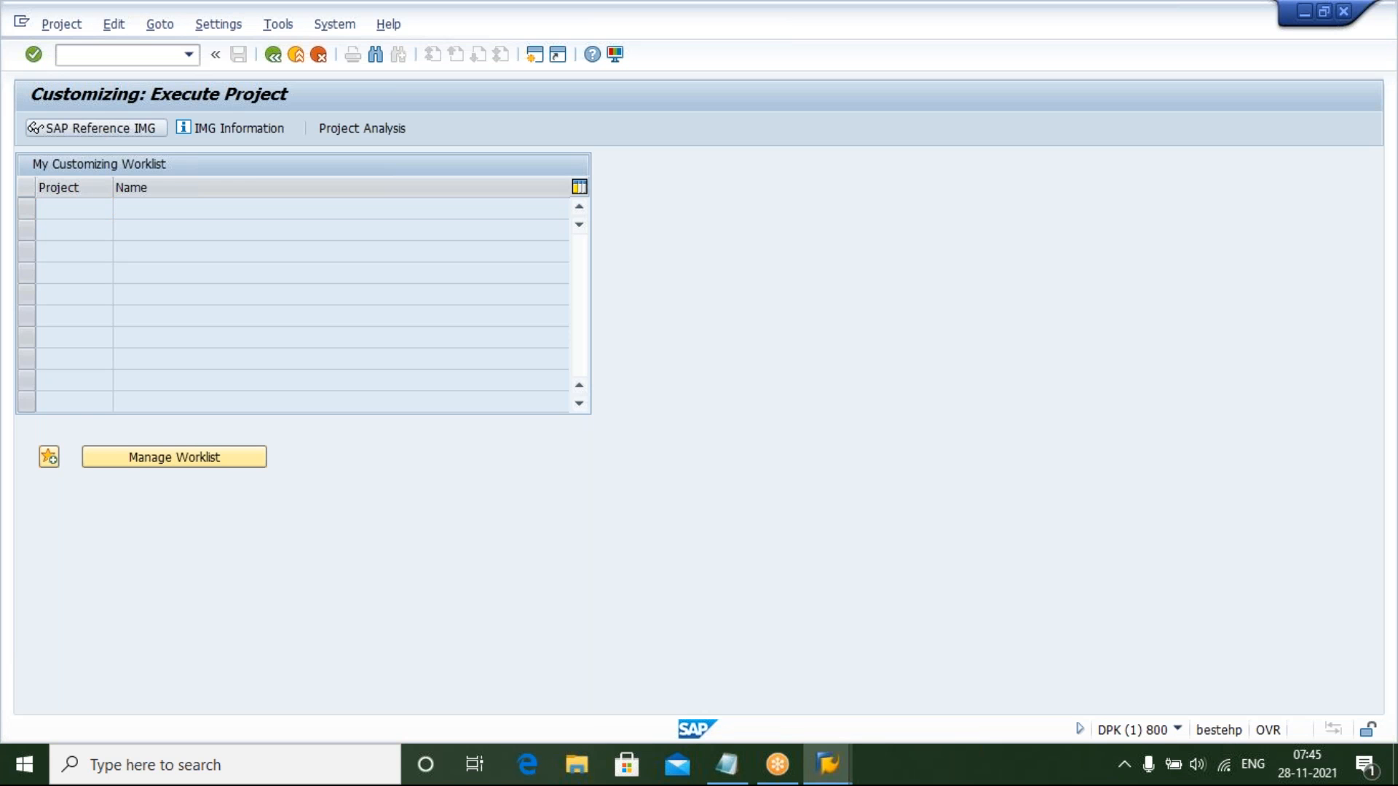
{"action": "key", "text": "F5"}
Browse the IMG branch Environment, Health & Safety > Basic Data and Tools > Specification Management and its sub-nodes
{"action": "left_click", "coordinate": [153, 588]}
{"action": "key", "text": "ctrl+f"}
{"action": "key", "text": "Down"}
{"action": "key", "text": "Down"}
{"action": "key", "text": "Right"}
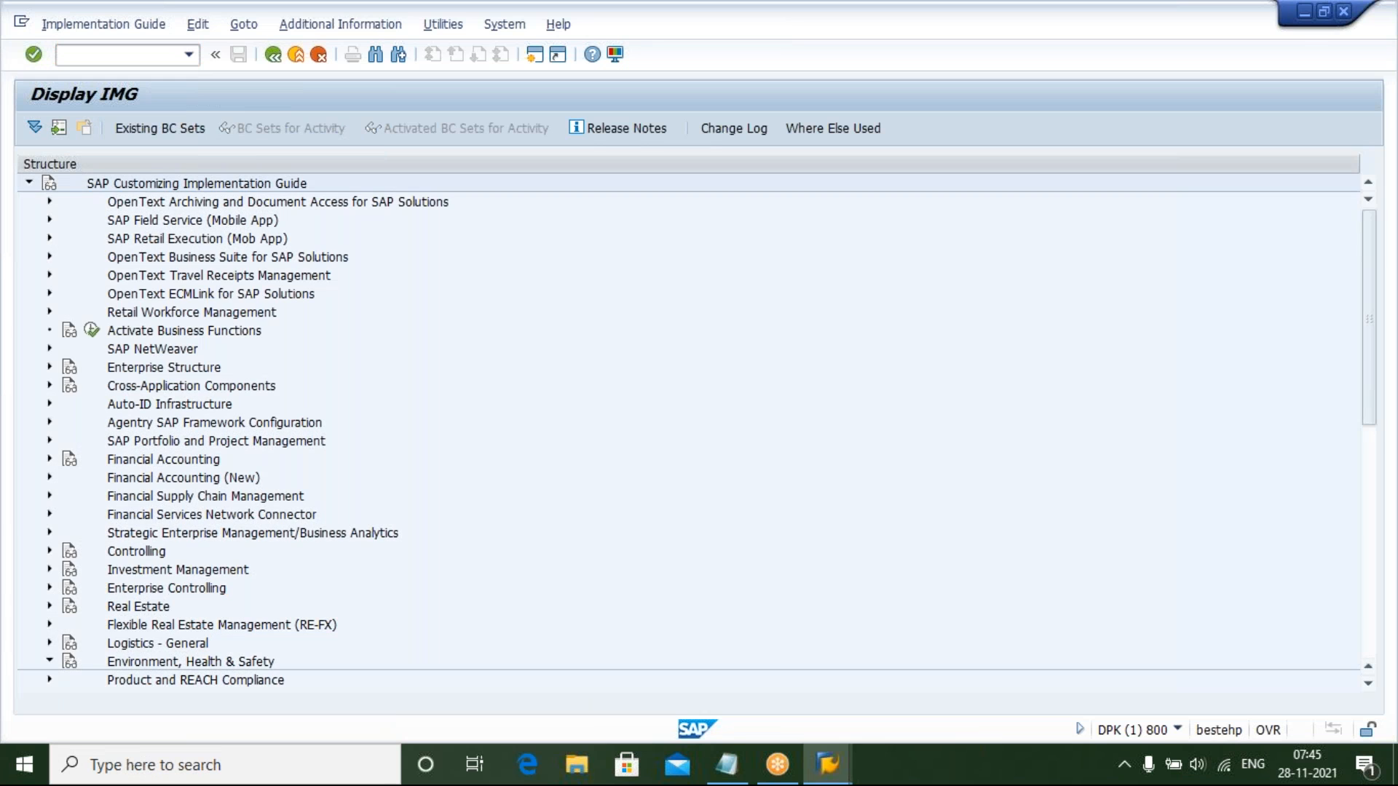
{"action": "key", "text": "Down"}
{"action": "key", "text": "Down"}
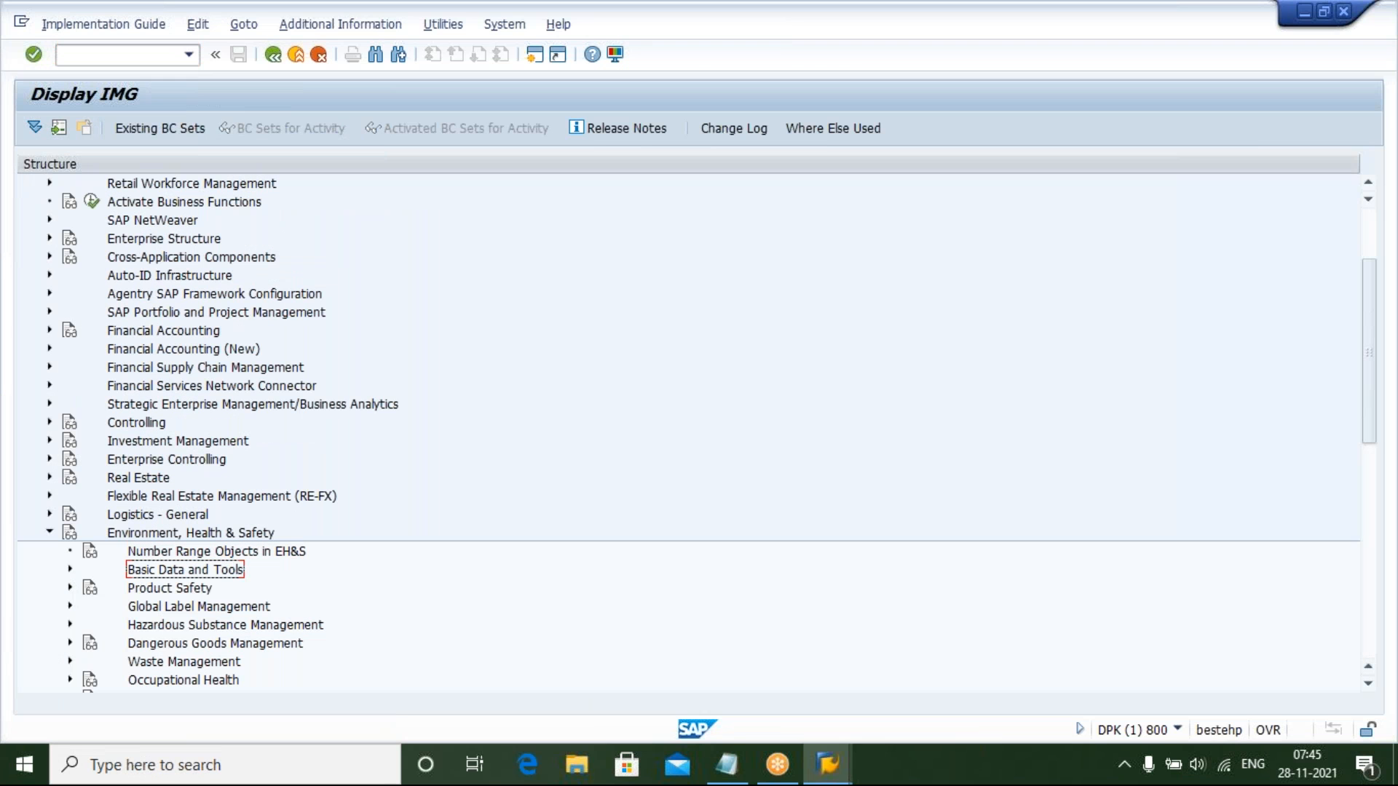
{"action": "key", "text": "Right"}
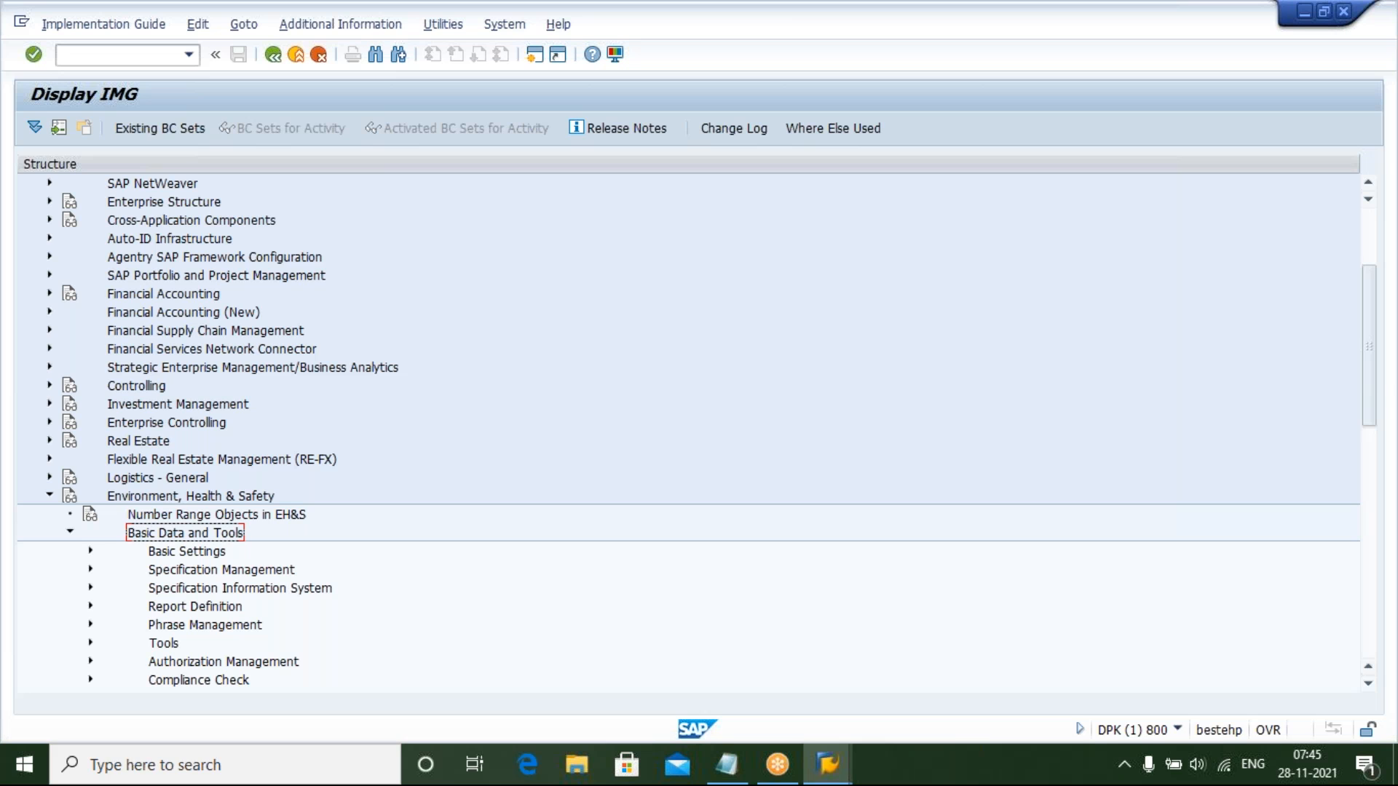
{"action": "key", "text": "Down"}
{"action": "key", "text": "Down"}
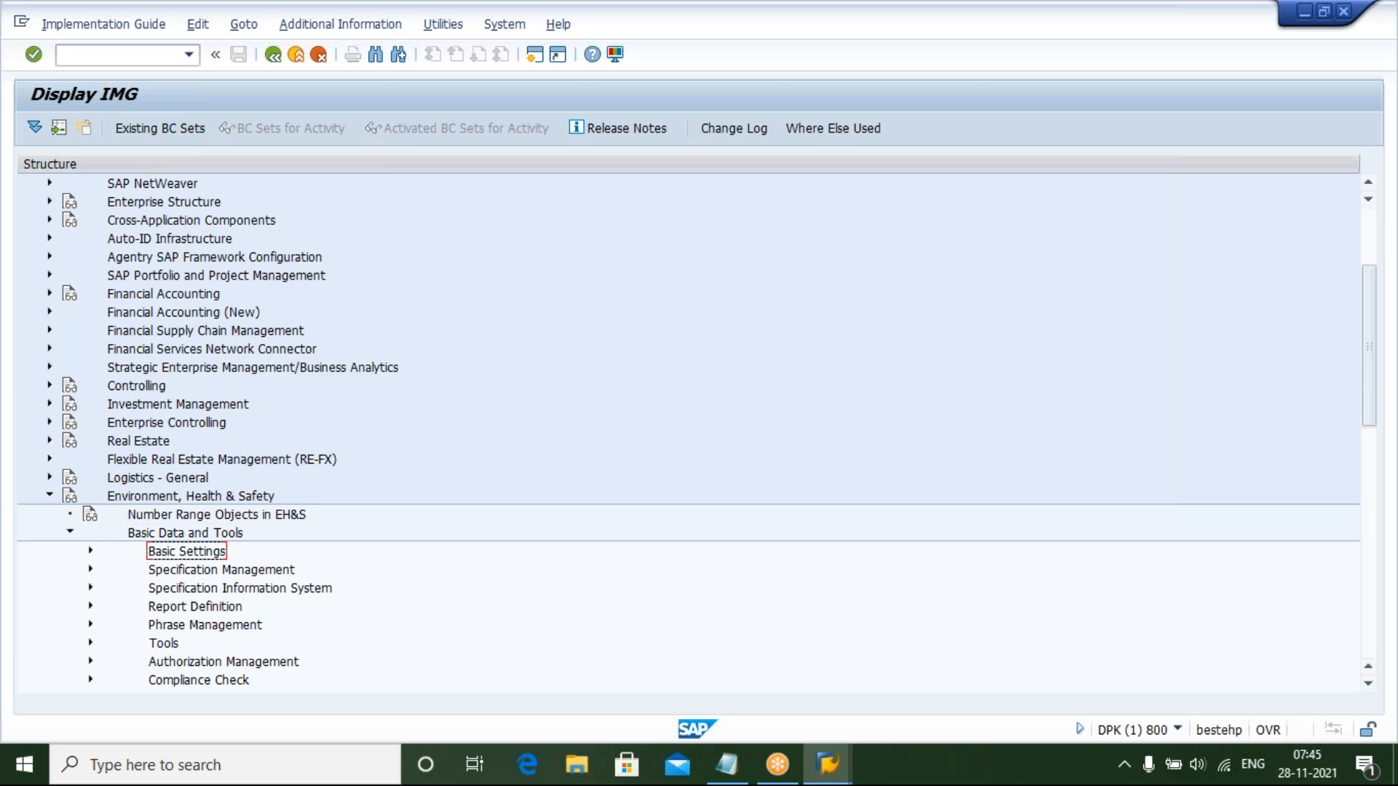
{"action": "key", "text": "Right"}
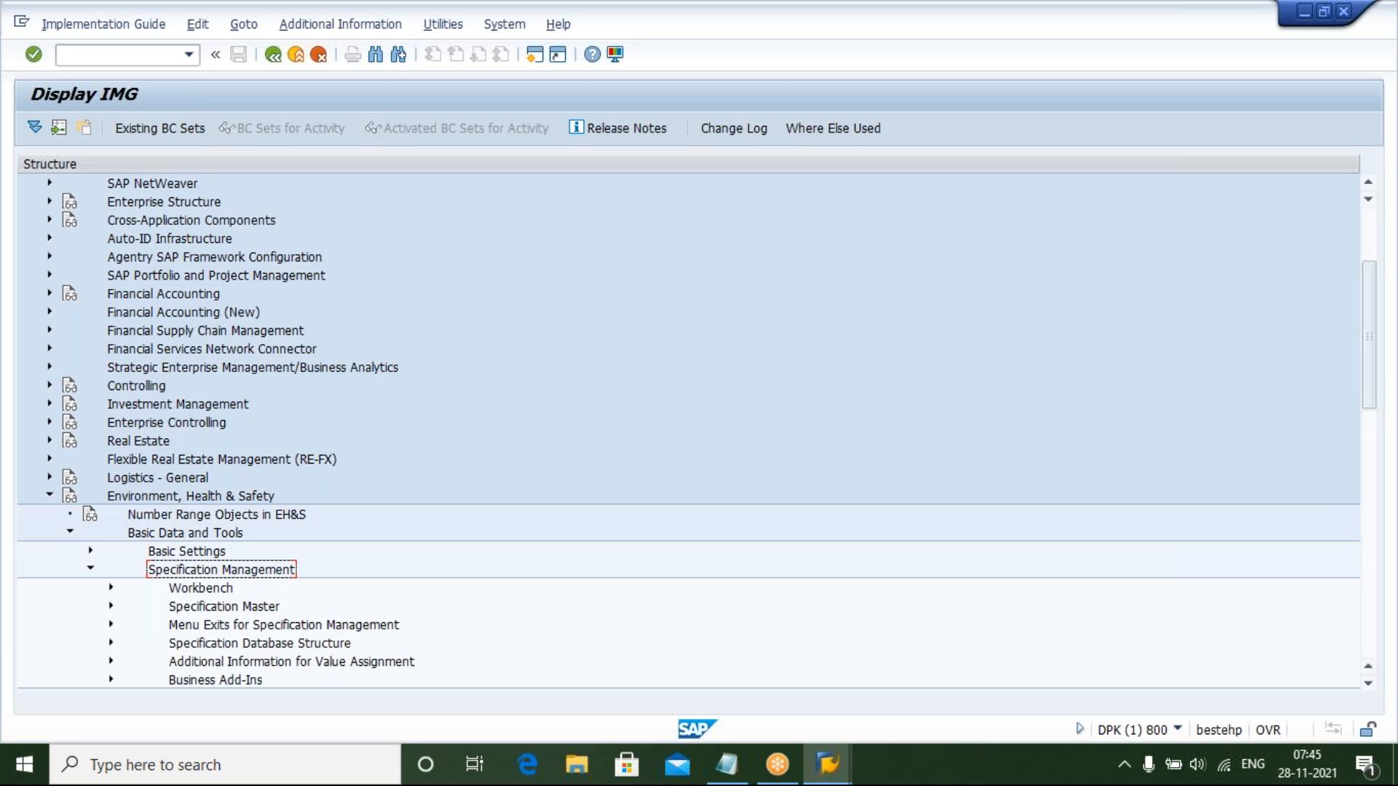
{"action": "key", "text": "Down"}
{"action": "key", "text": "Down"}
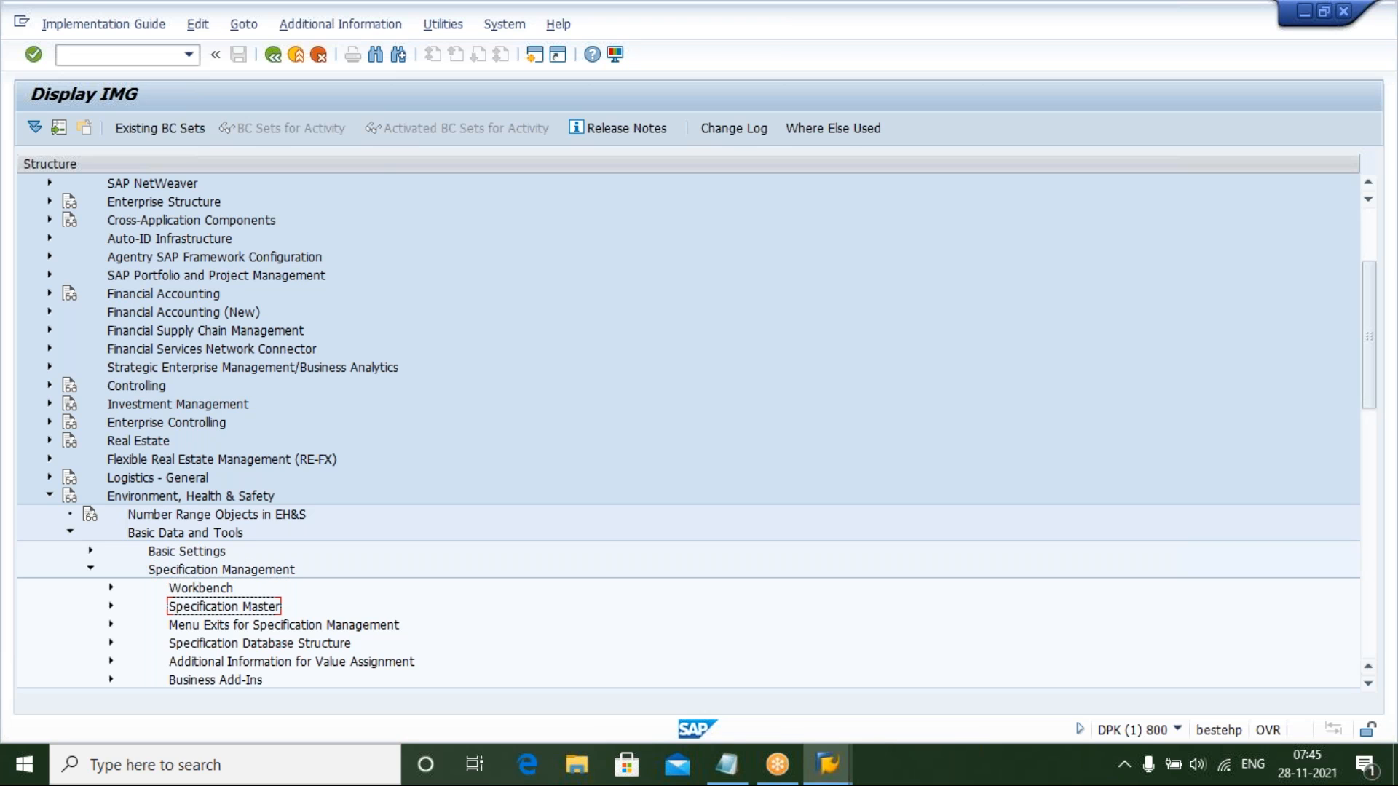
{"action": "key", "text": "Down"}
{"action": "key", "text": "Down"}
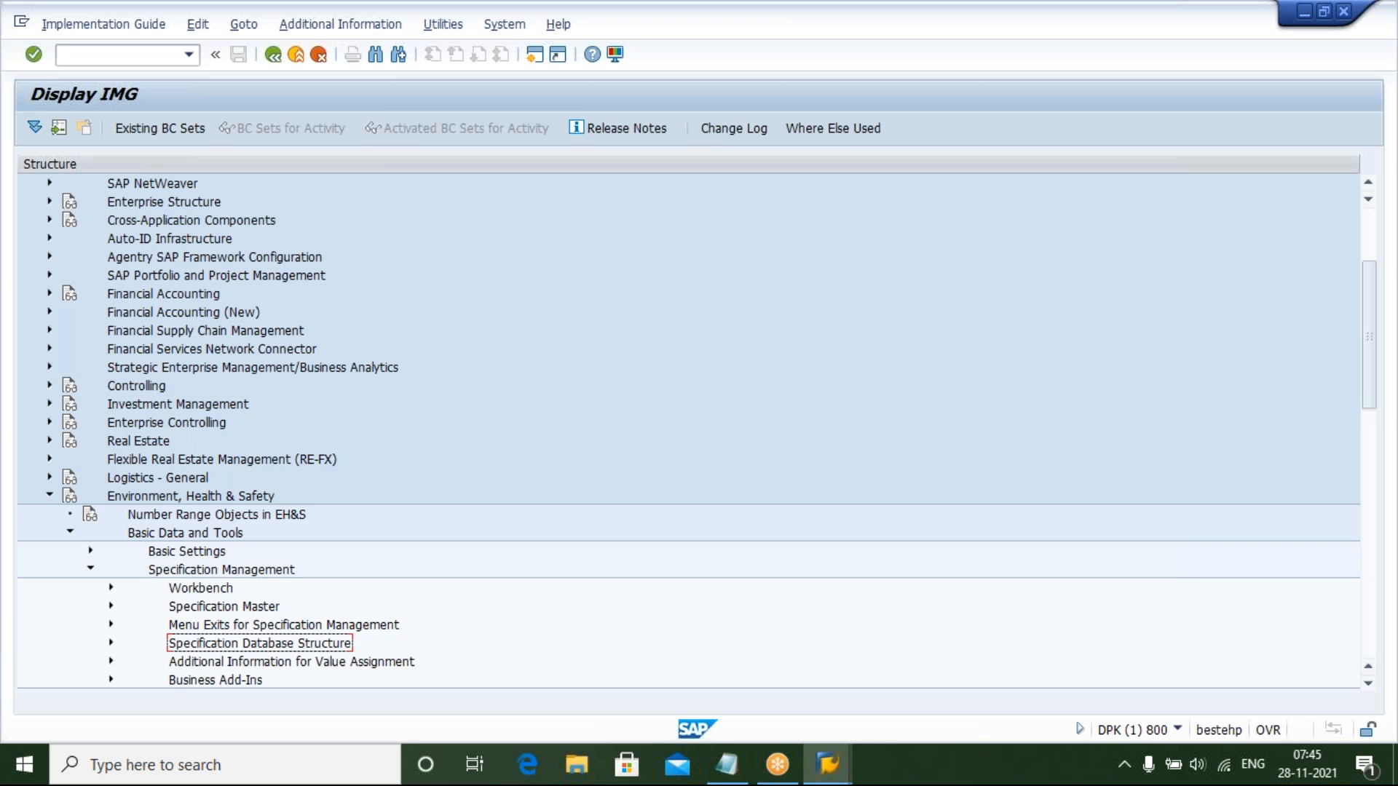
{"action": "key", "text": "Down"}
{"action": "key", "text": "Down"}
{"action": "key", "text": "Down"}
{"action": "key", "text": "Down"}
{"action": "key", "text": "Down"}
{"action": "key", "text": "Down"}
{"action": "key", "text": "Down"}
{"action": "key", "text": "Down"}
{"action": "left_click", "coordinate": [259, 514]}
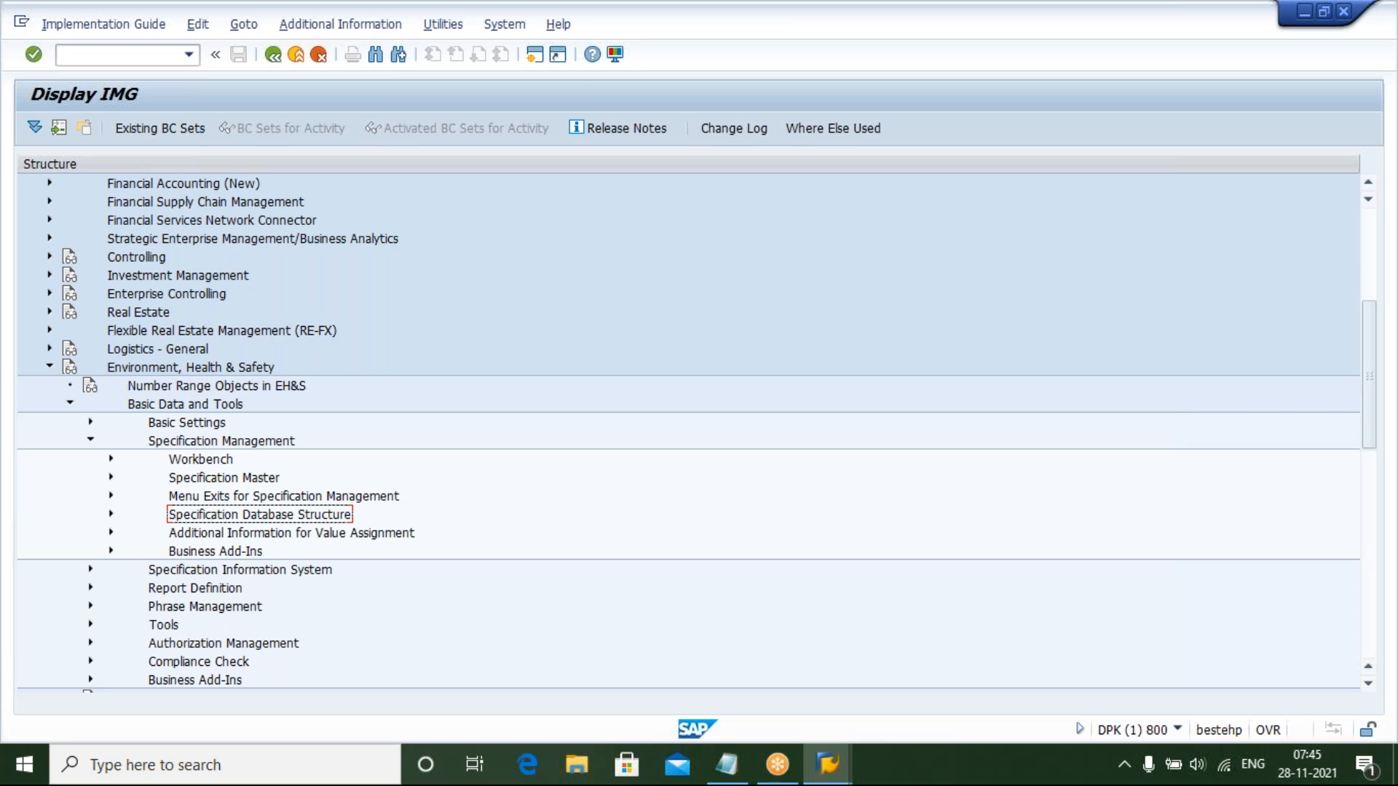
{"action": "key", "text": "Up"}
{"action": "key", "text": "Up"}
{"action": "key", "text": "Up"}
{"action": "key", "text": "Up"}
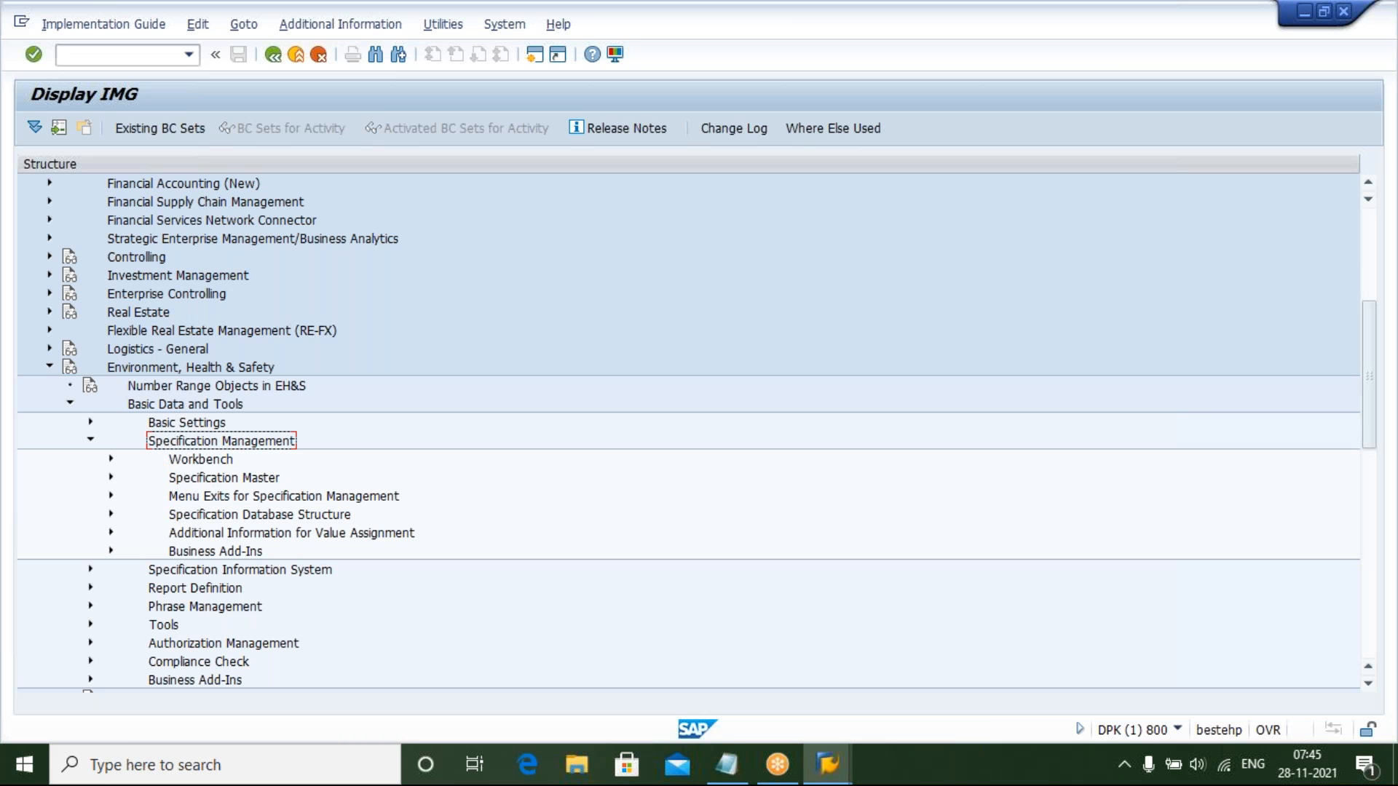
{"action": "key", "text": "Down"}
{"action": "key", "text": "Down"}
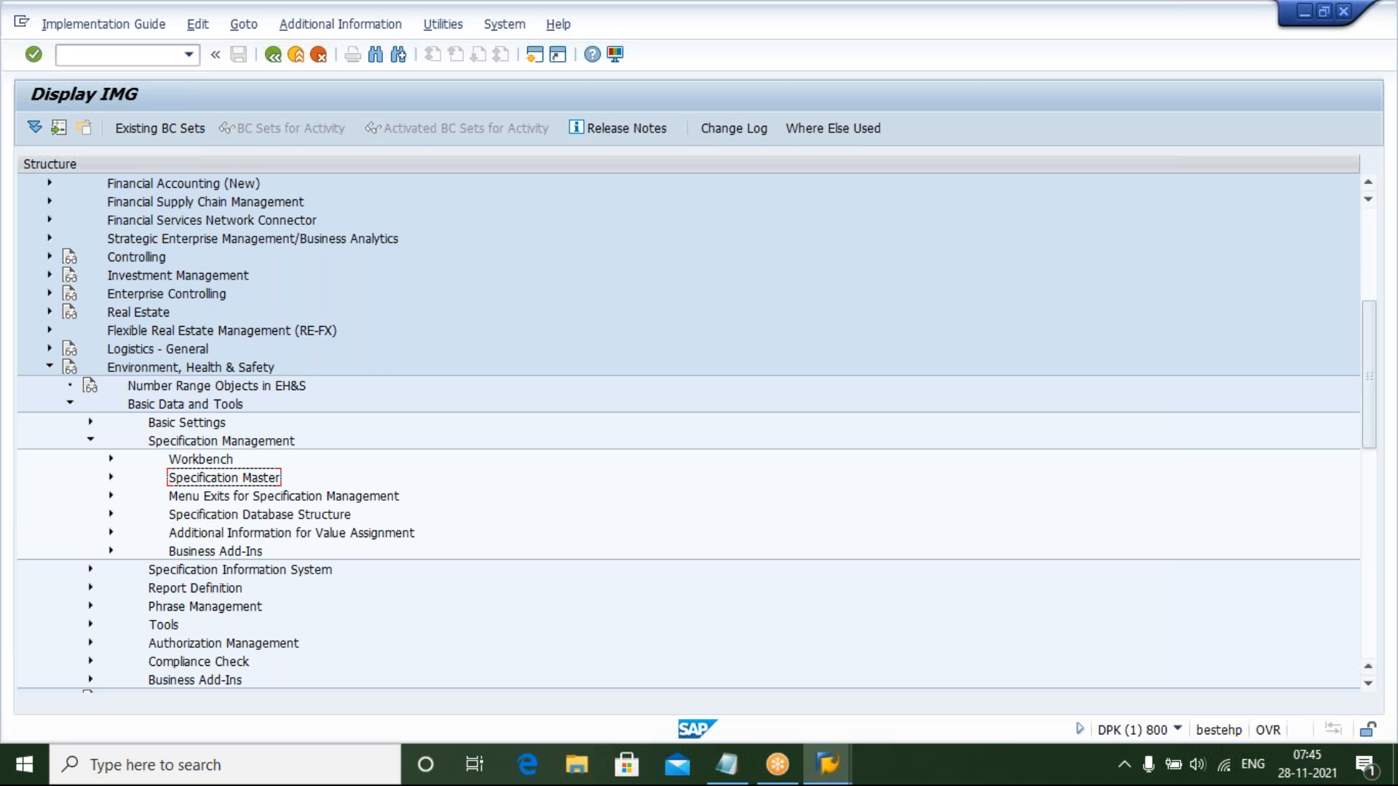
{"action": "key", "text": "Right"}
{"action": "key", "text": "Left"}
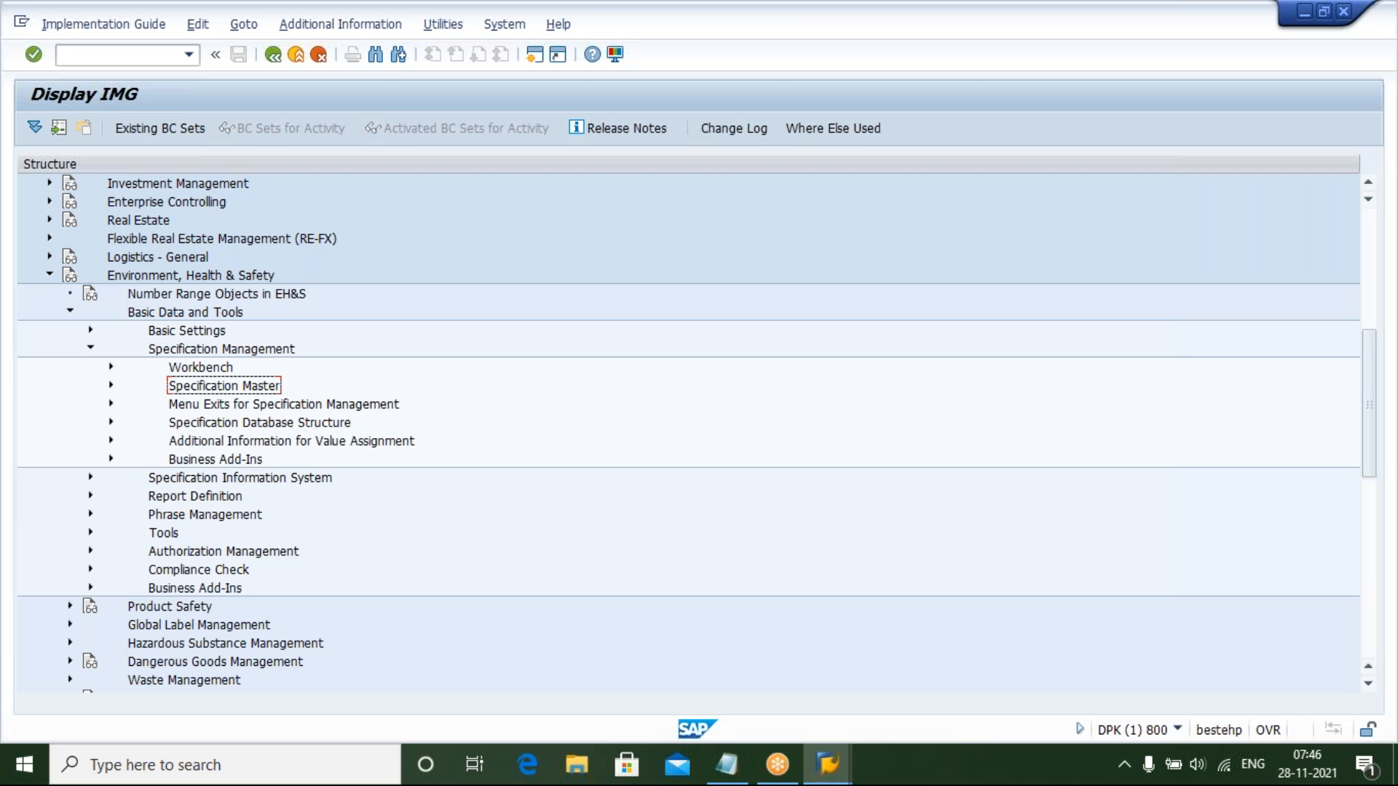
{"action": "left_click", "coordinate": [259, 423]}
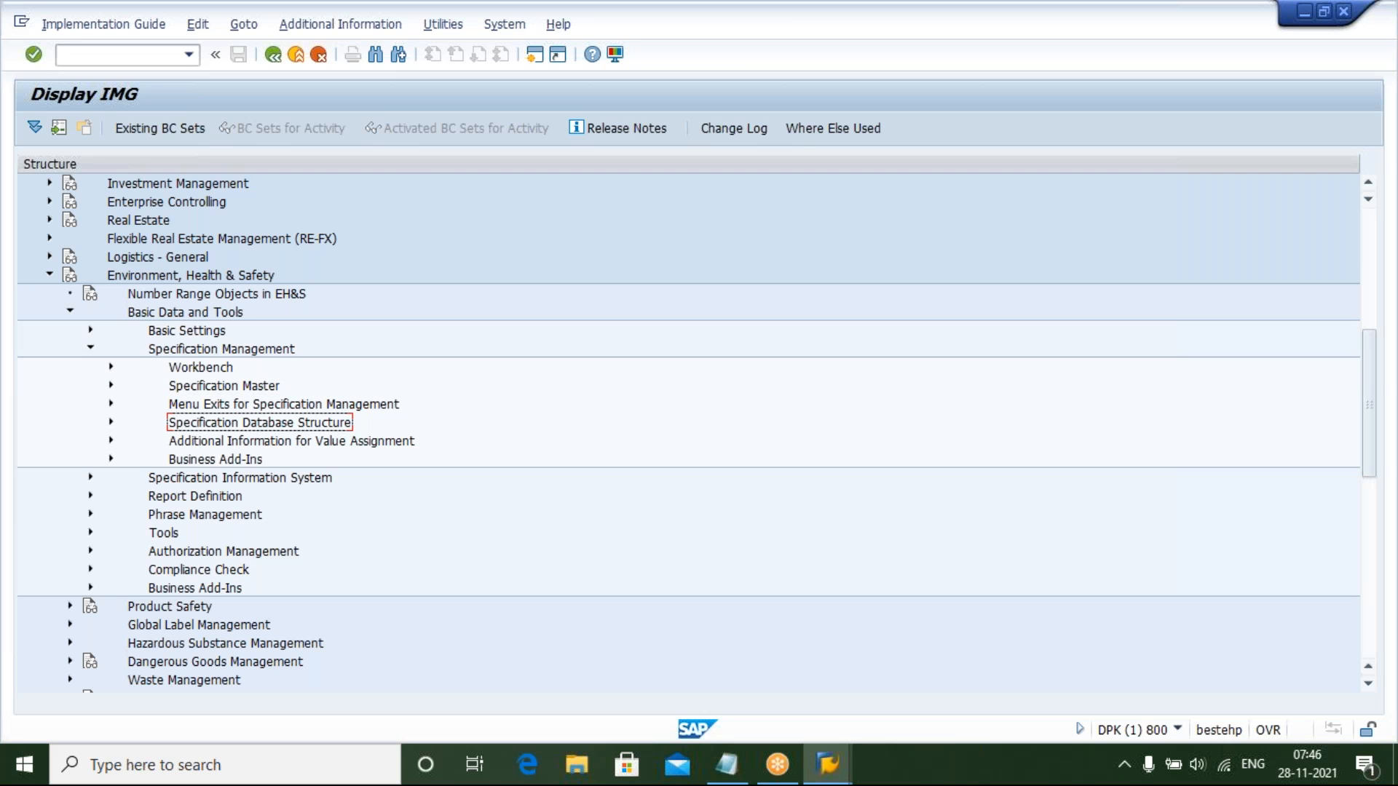
{"action": "key", "text": "Up"}
{"action": "key", "text": "Up"}
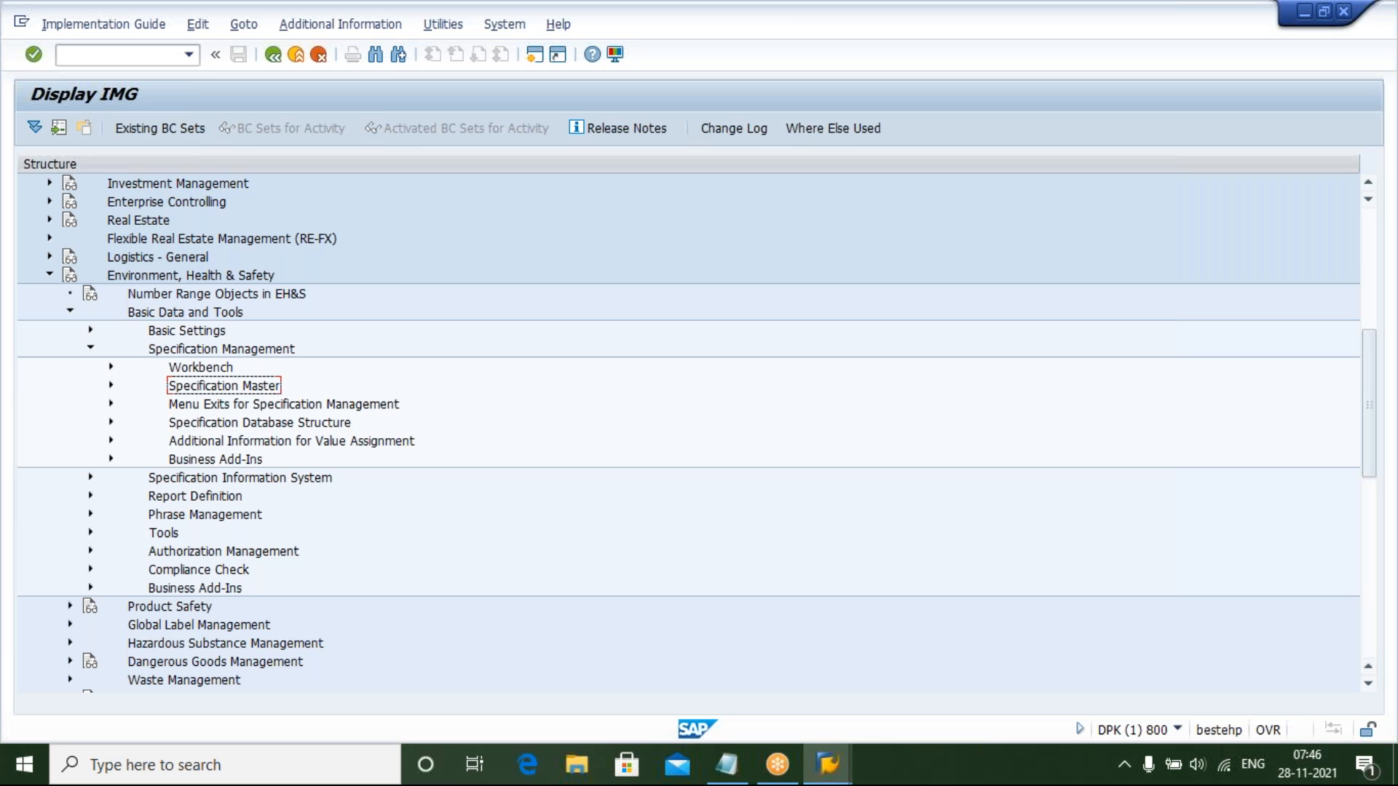
{"action": "key", "text": "Down"}
{"action": "left_click", "coordinate": [201, 368]}
{"action": "key", "text": "Down"}
{"action": "key", "text": "Down"}
{"action": "key", "text": "Down"}
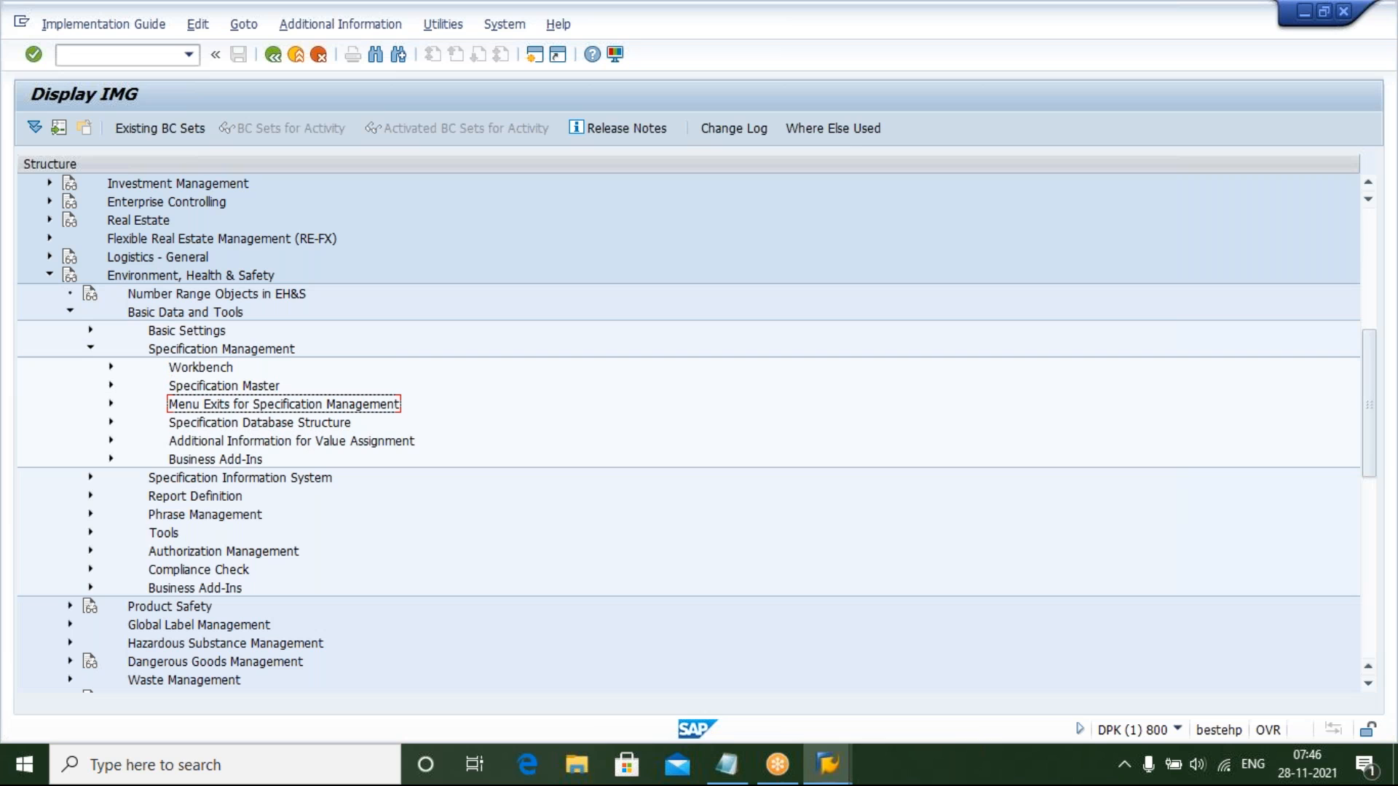
{"action": "key", "text": "Down"}
{"action": "key", "text": "Down"}
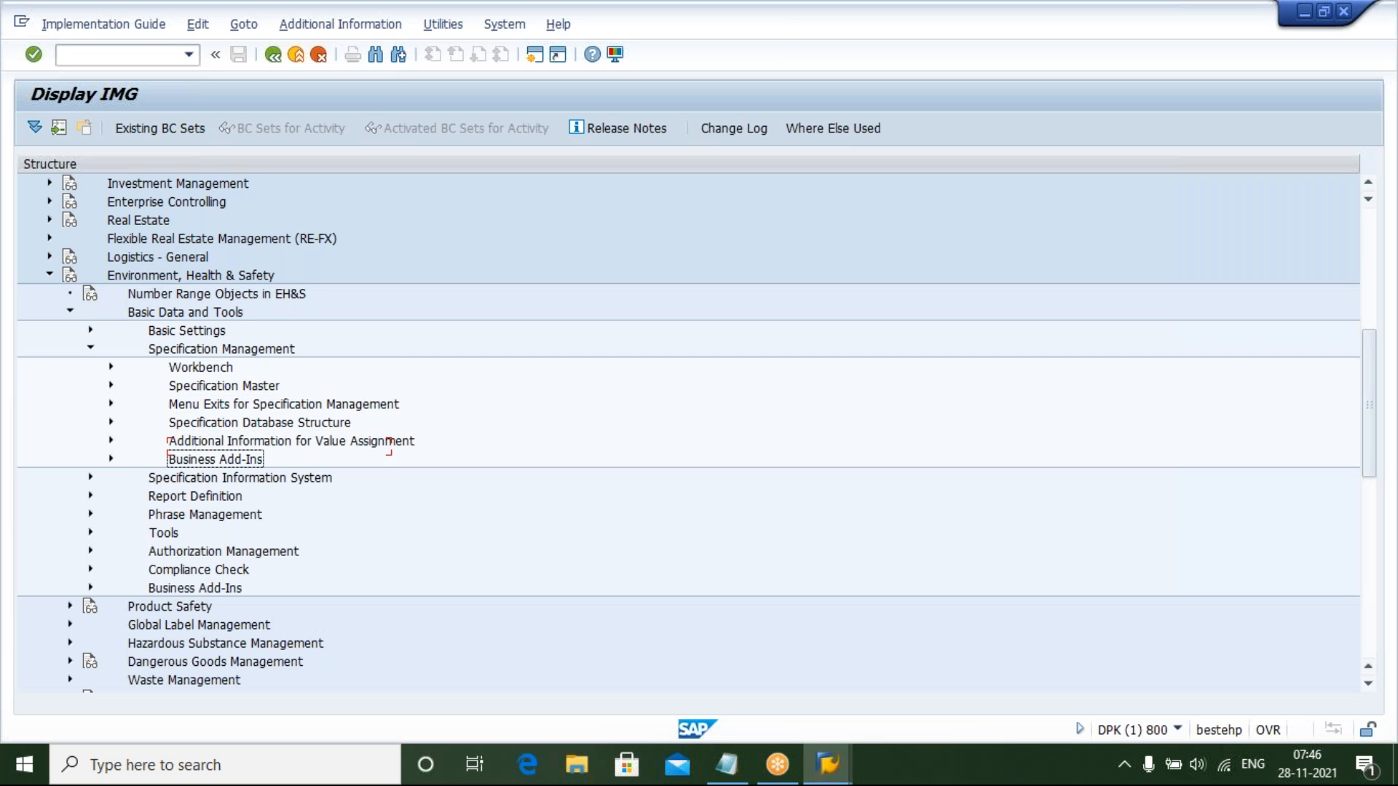
{"action": "key", "text": "Down"}
{"action": "key", "text": "Down"}
{"action": "left_click", "coordinate": [201, 368]}
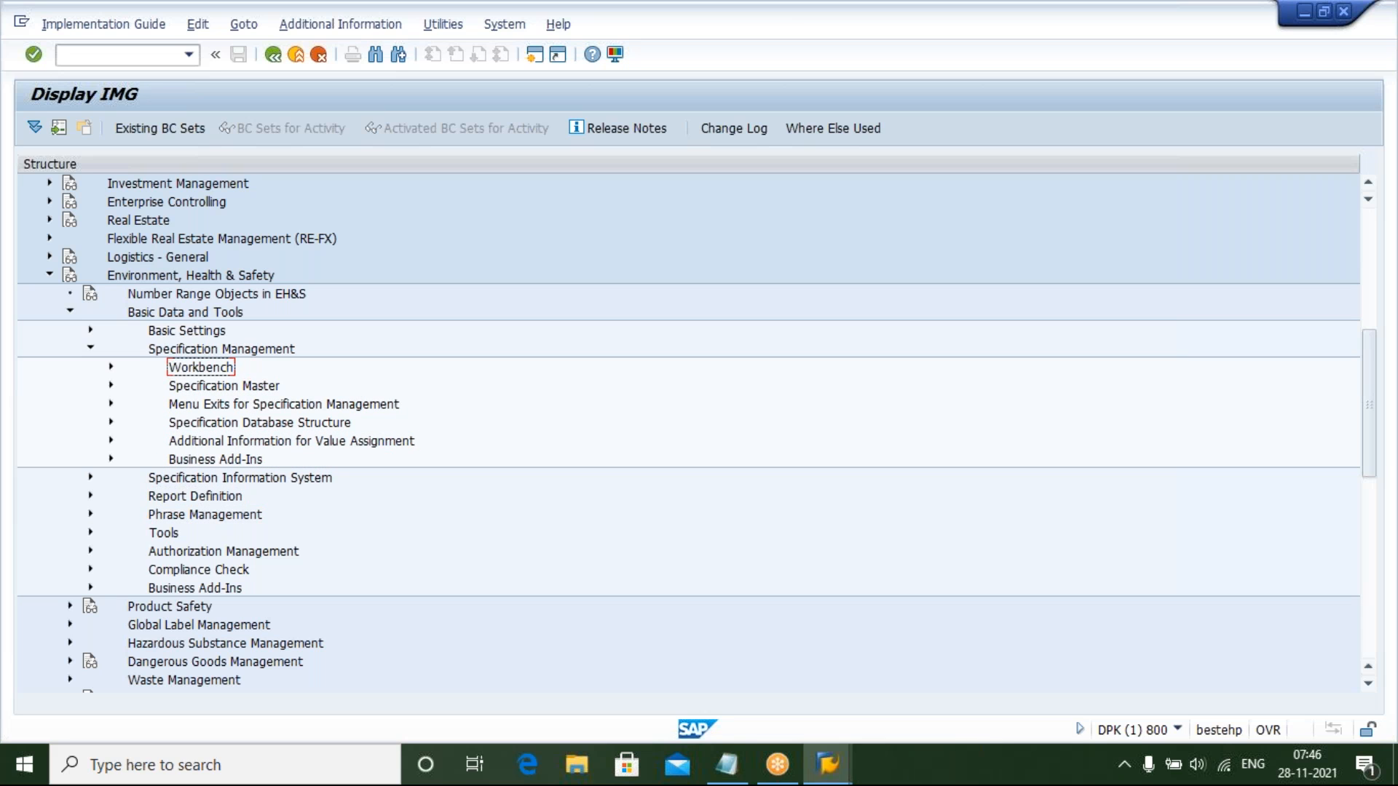
{"action": "key", "text": "Down"}
{"action": "key", "text": "Down"}
{"action": "key", "text": "Down"}
{"action": "key", "text": "Up"}
{"action": "key", "text": "Up"}
{"action": "key", "text": "Right"}
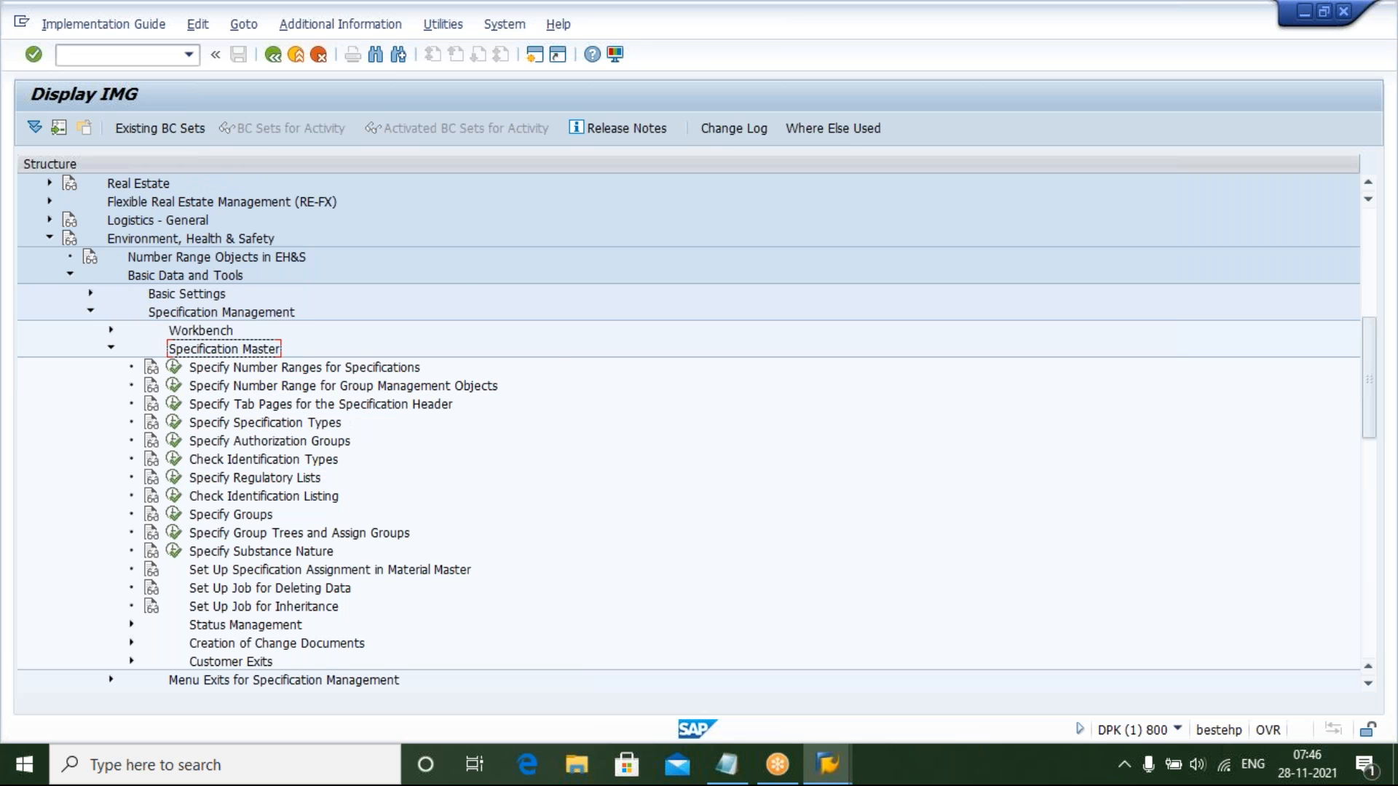
{"action": "key", "text": "Left"}
{"action": "key", "text": "Down"}
{"action": "key", "text": "Down"}
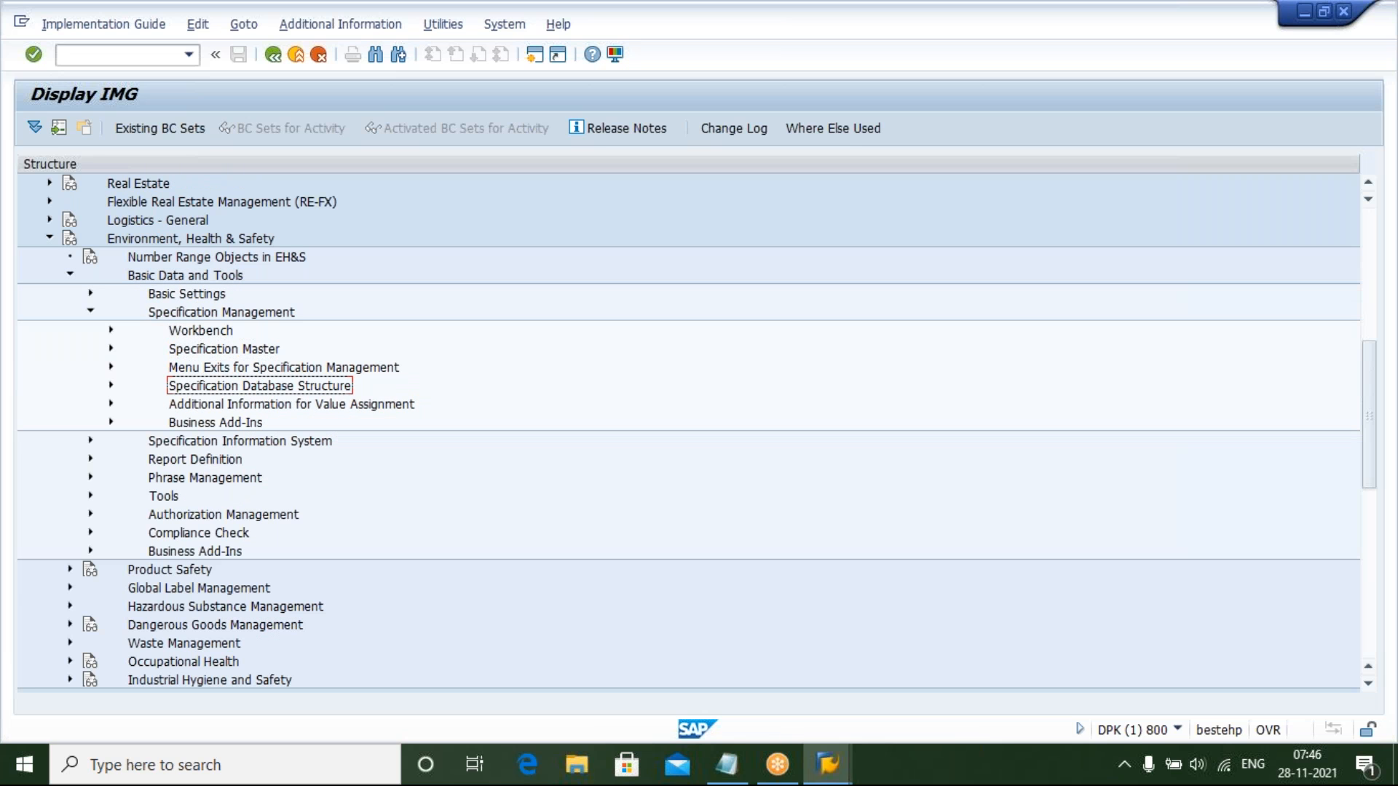
{"action": "key", "text": "Right"}
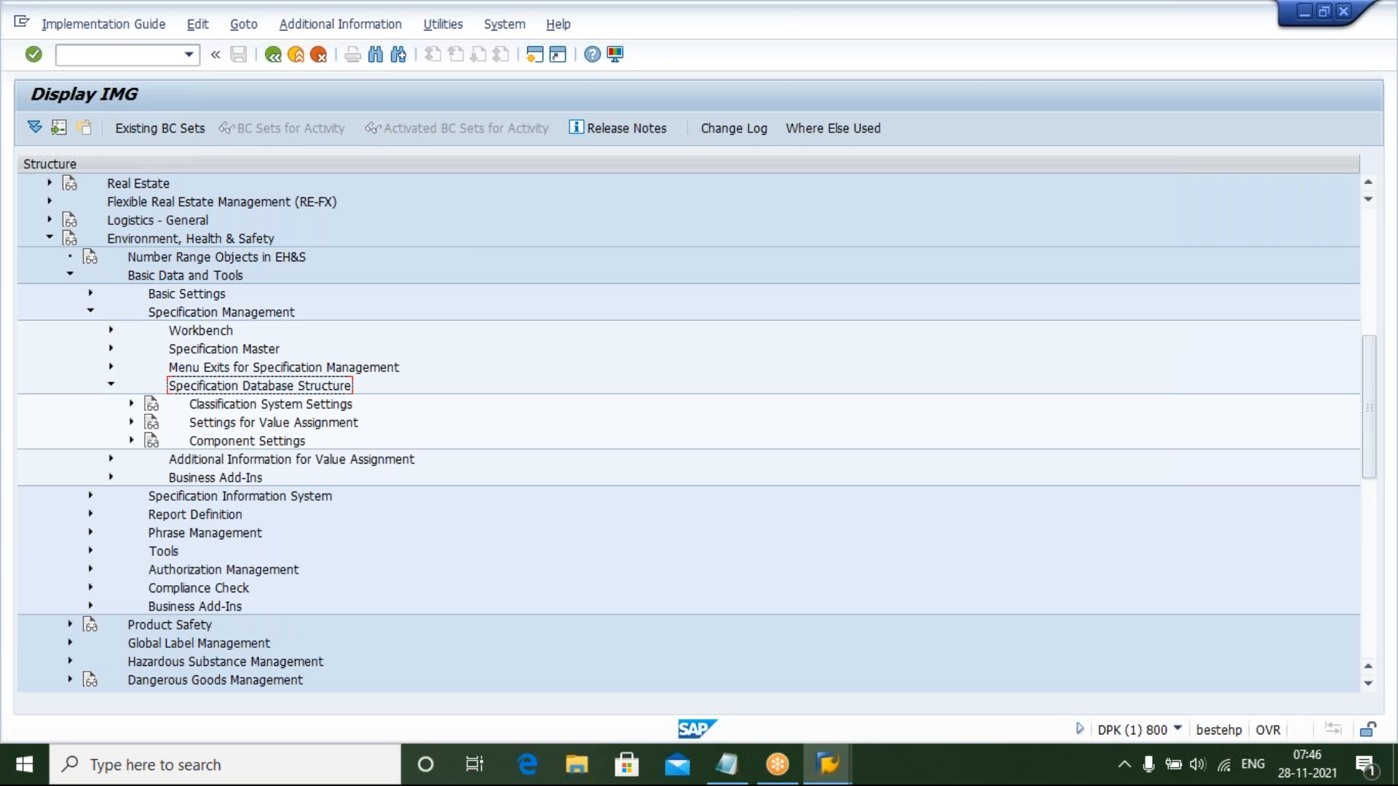
{"action": "key", "text": "Left"}
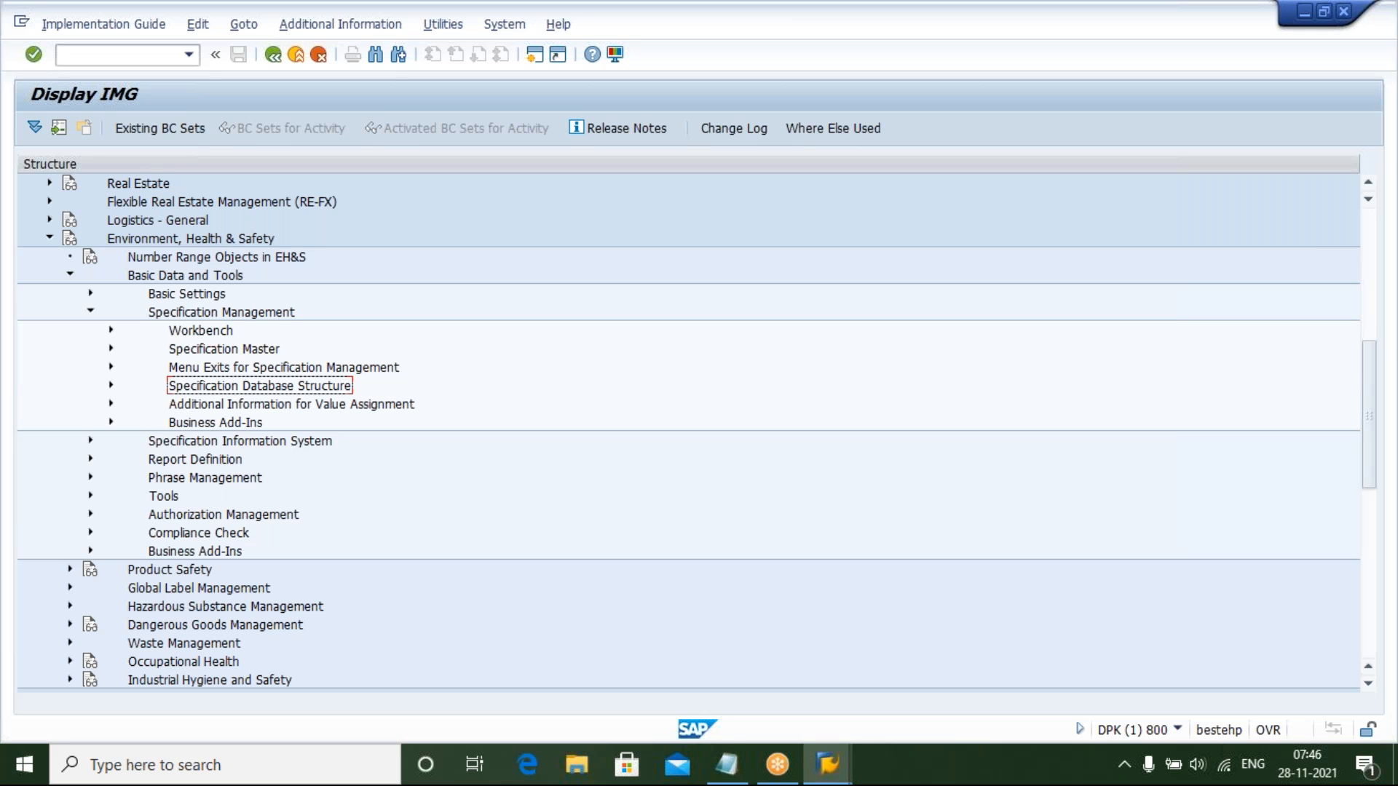
Open Set Up Table-Based Value Assignment under Specification Database Structure > Settings for Value Assignment and choose Create Entries for the Value Assignments
{"action": "key", "text": "Right"}
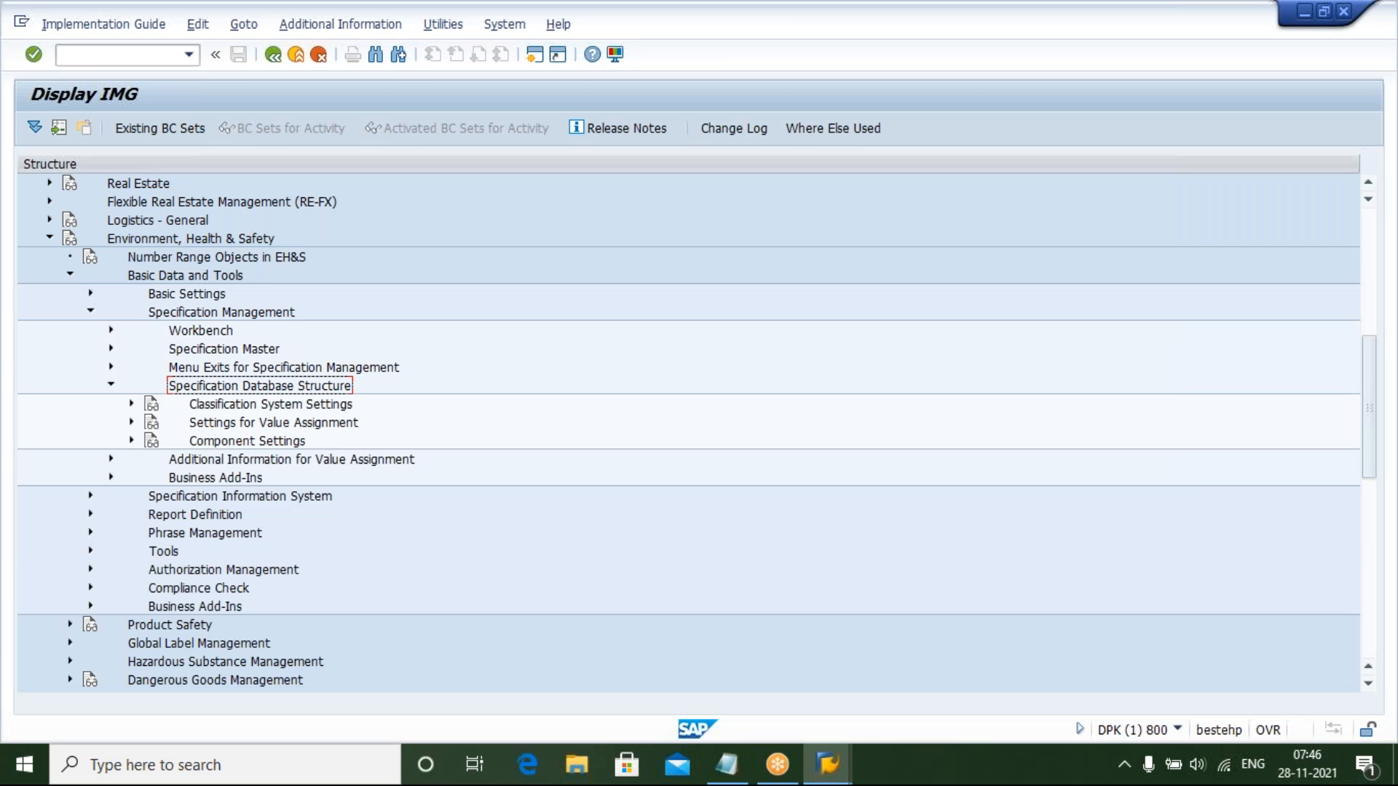
{"action": "key", "text": "Down"}
{"action": "key", "text": "Down"}
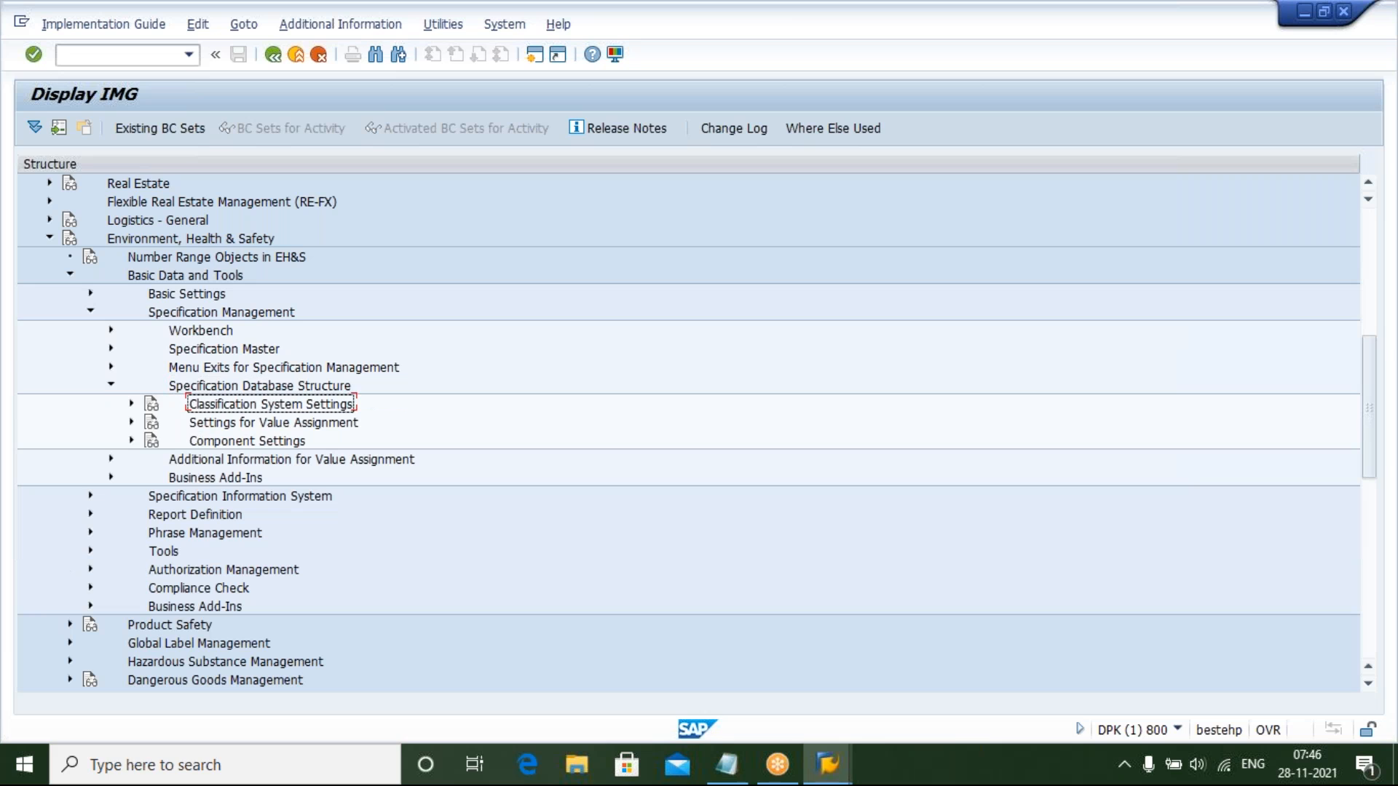
{"action": "key", "text": "Up"}
{"action": "key", "text": "Down"}
{"action": "key", "text": "Down"}
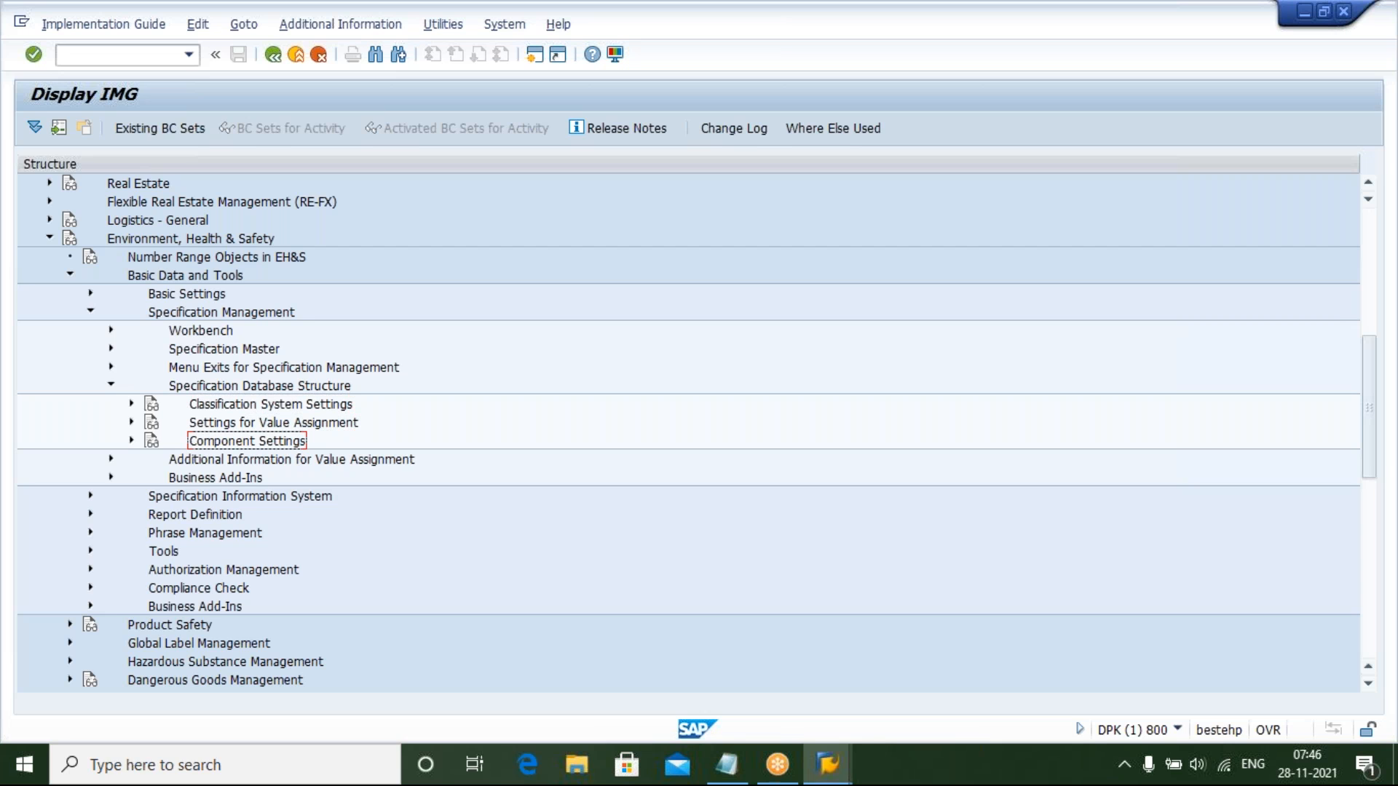
{"action": "key", "text": "Up"}
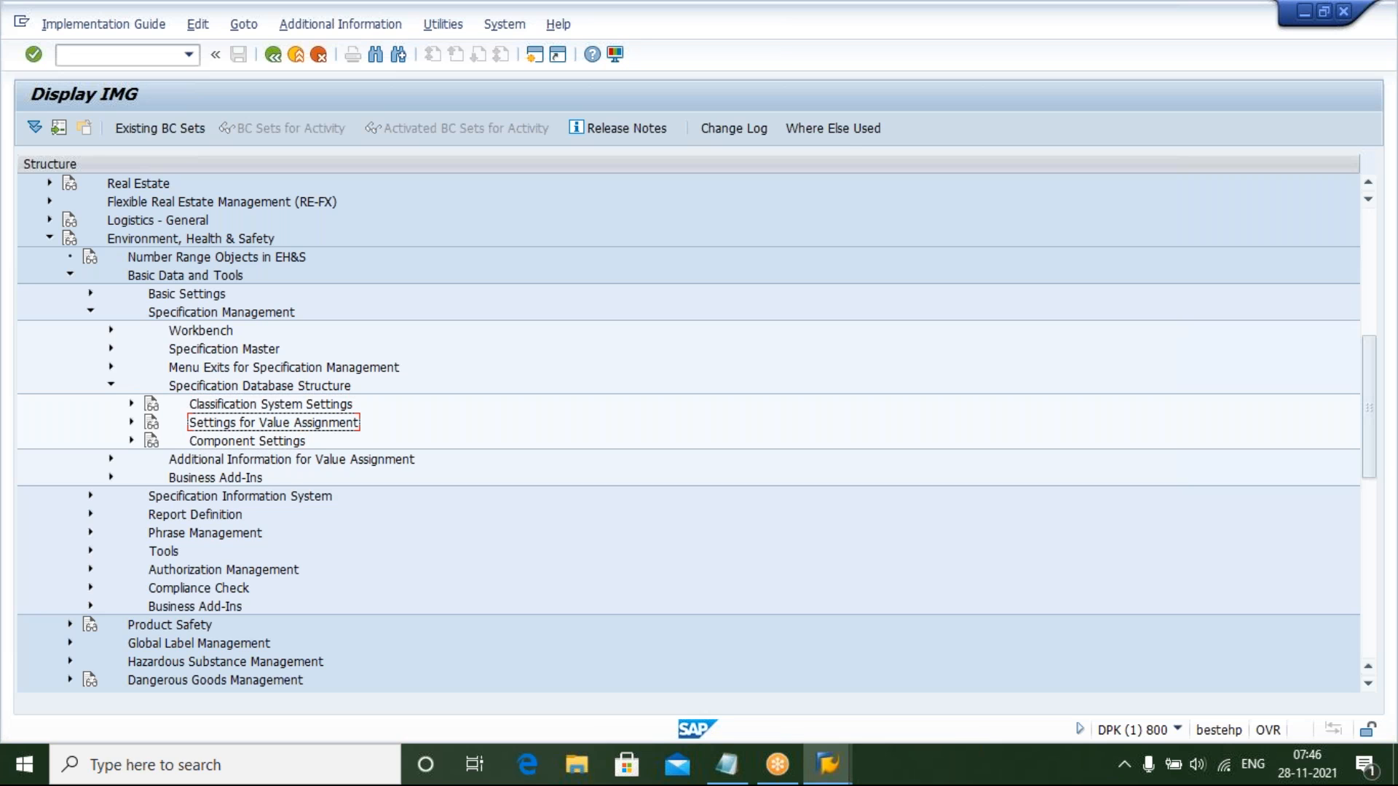
{"action": "key", "text": "Page_Down"}
{"action": "key", "text": "Up"}
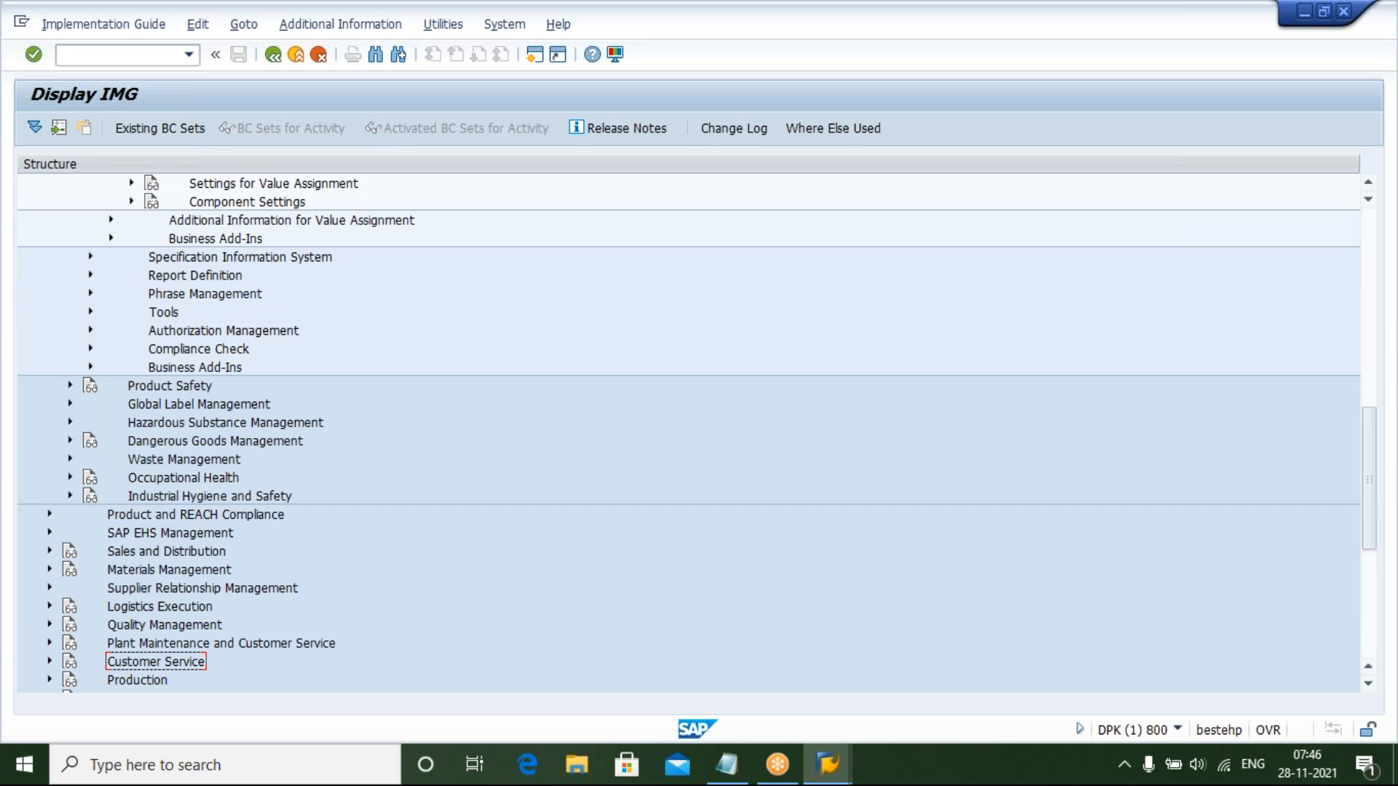
{"action": "key", "text": "Up"}
{"action": "key", "text": "Up"}
{"action": "key", "text": "Up"}
{"action": "key", "text": "Up"}
{"action": "key", "text": "Page_Up"}
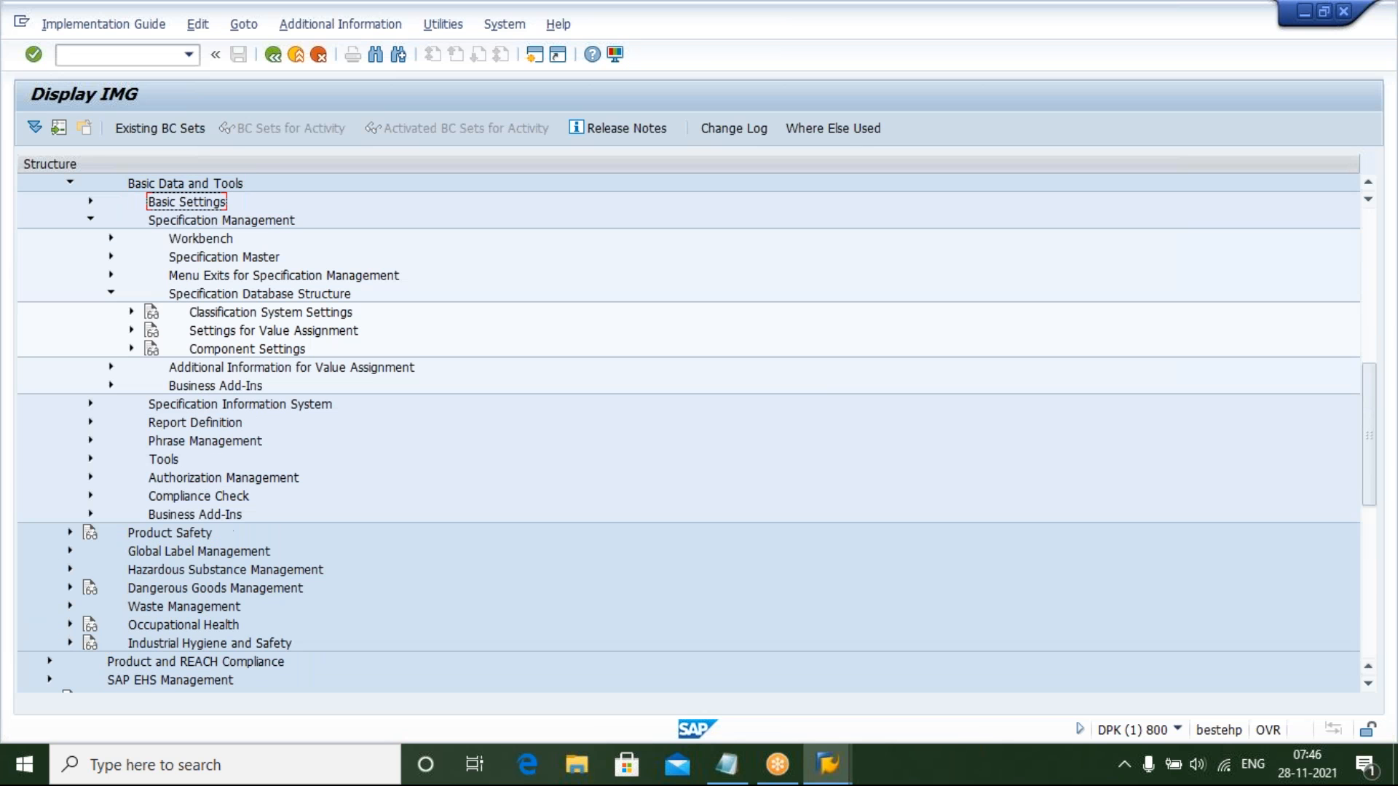
{"action": "key", "text": "Down"}
{"action": "key", "text": "Down"}
{"action": "key", "text": "Down"}
{"action": "key", "text": "Down"}
{"action": "key", "text": "Down"}
{"action": "key", "text": "Down"}
{"action": "key", "text": "Down"}
{"action": "key", "text": "Down"}
{"action": "key", "text": "Down"}
{"action": "key", "text": "Up"}
{"action": "key", "text": "Up"}
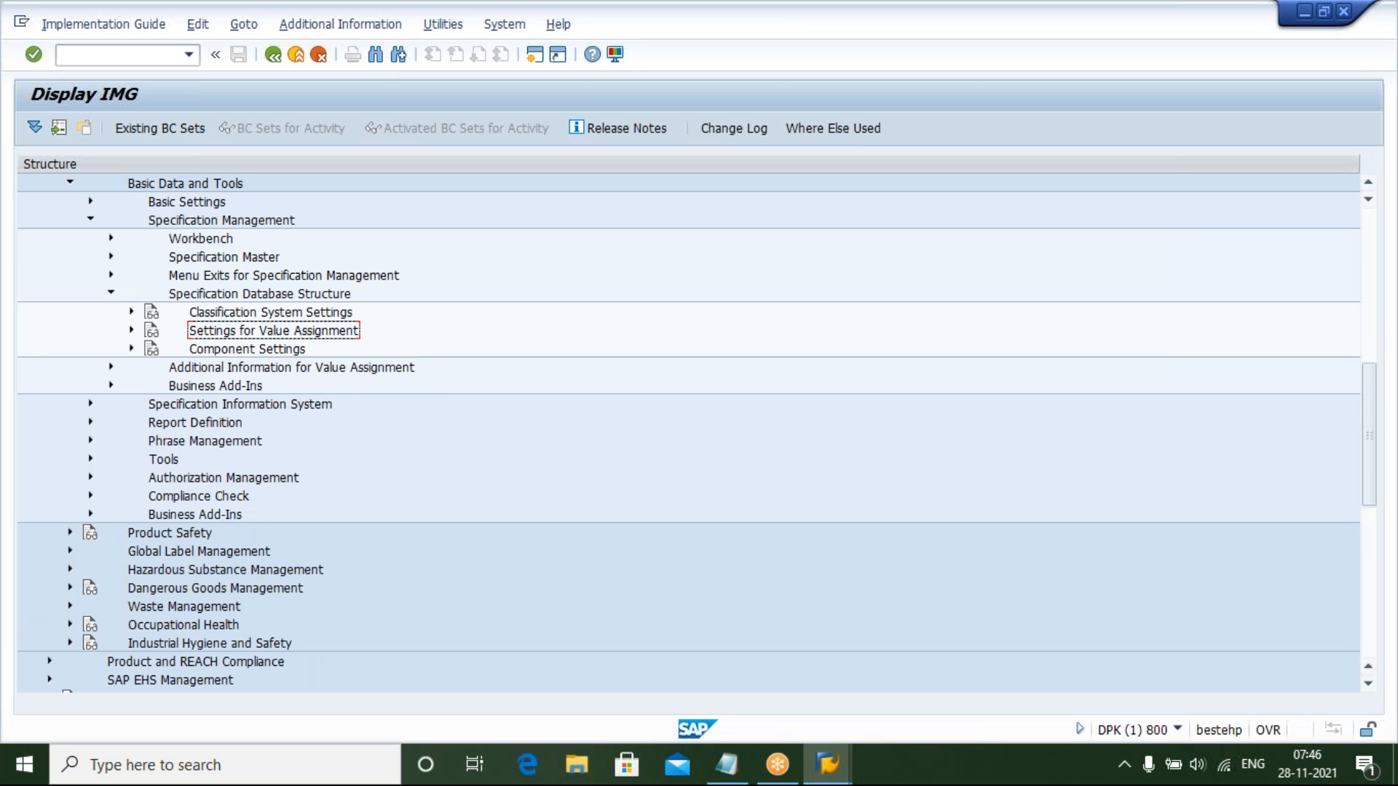
{"action": "key", "text": "Right"}
{"action": "key", "text": "Down"}
{"action": "key", "text": "Down"}
{"action": "key", "text": "Down"}
{"action": "key", "text": "Down"}
{"action": "key", "text": "Down"}
{"action": "key", "text": "Down"}
{"action": "key", "text": "Down"}
{"action": "key", "text": "Down"}
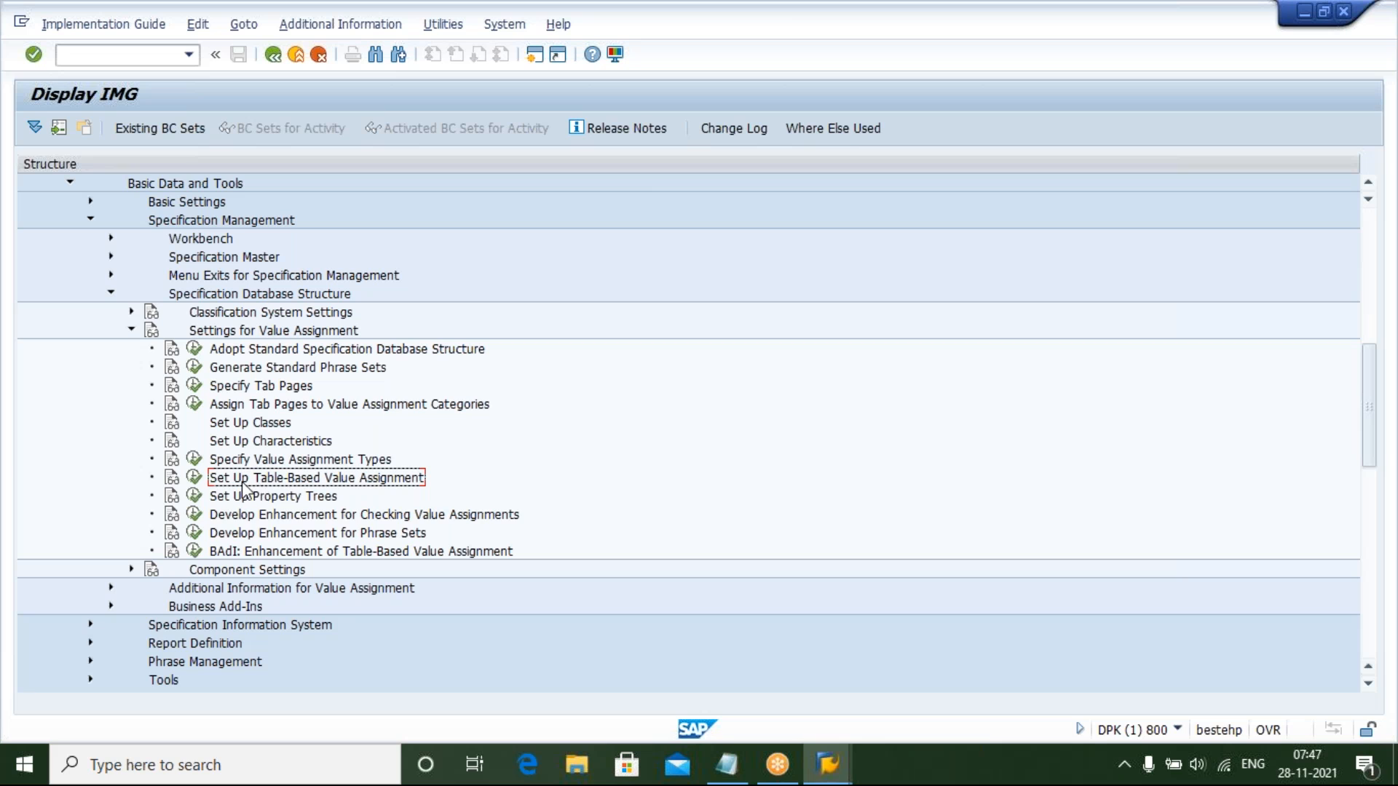
{"action": "left_click", "coordinate": [193, 477]}
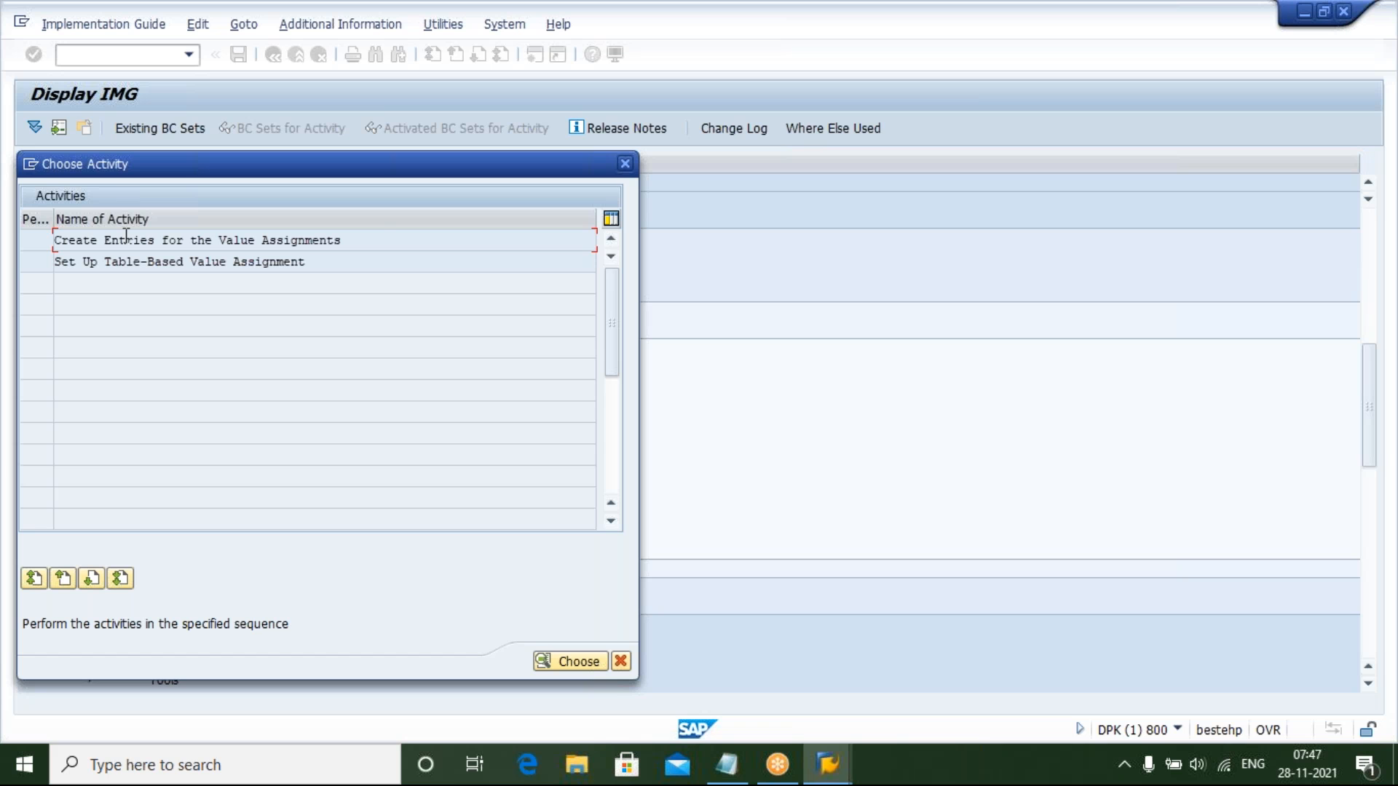
{"action": "double_click", "coordinate": [161, 238]}
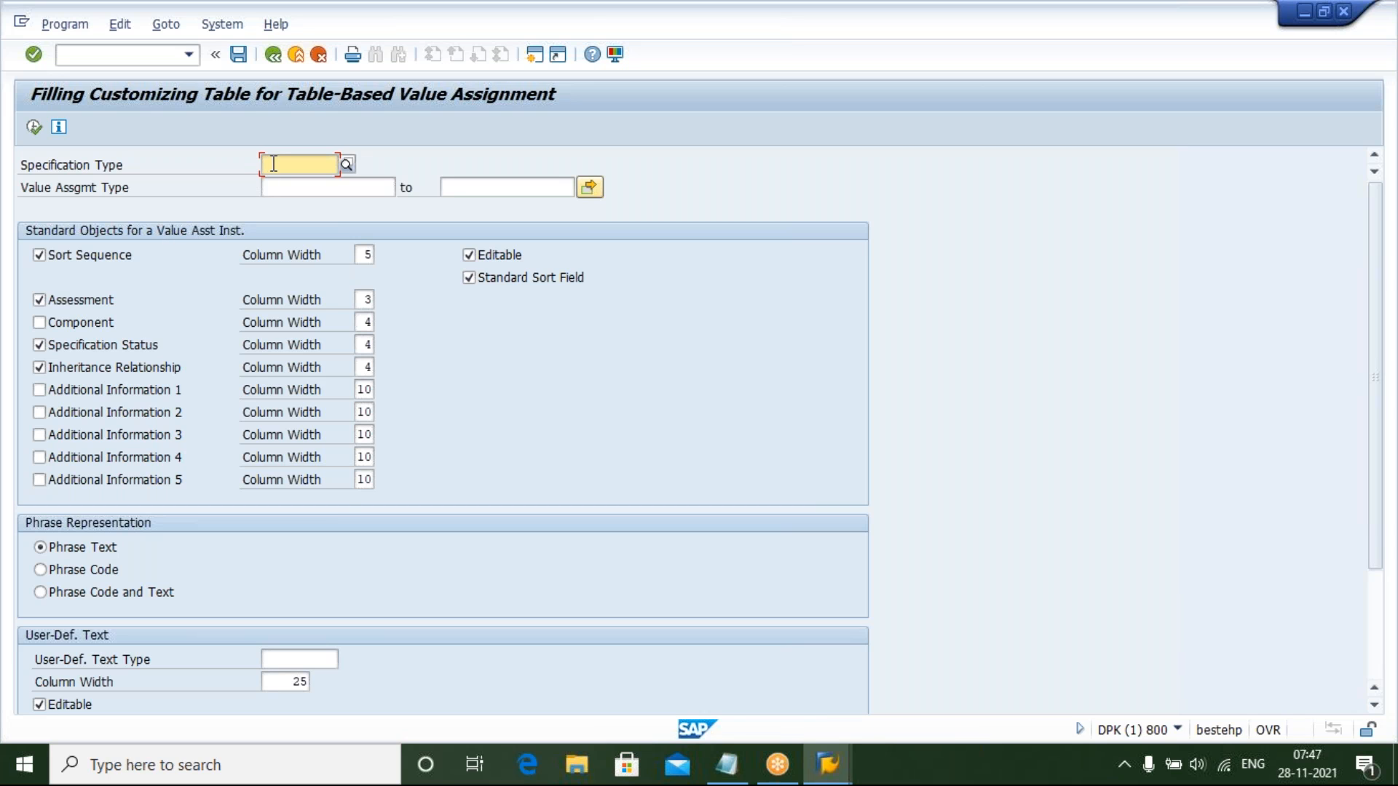
Run the table filling for specification type YHAZ_SPEC with value assignment type *, confirming the change of value assignment type entries
{"action": "type", "text": "YHAZ"}
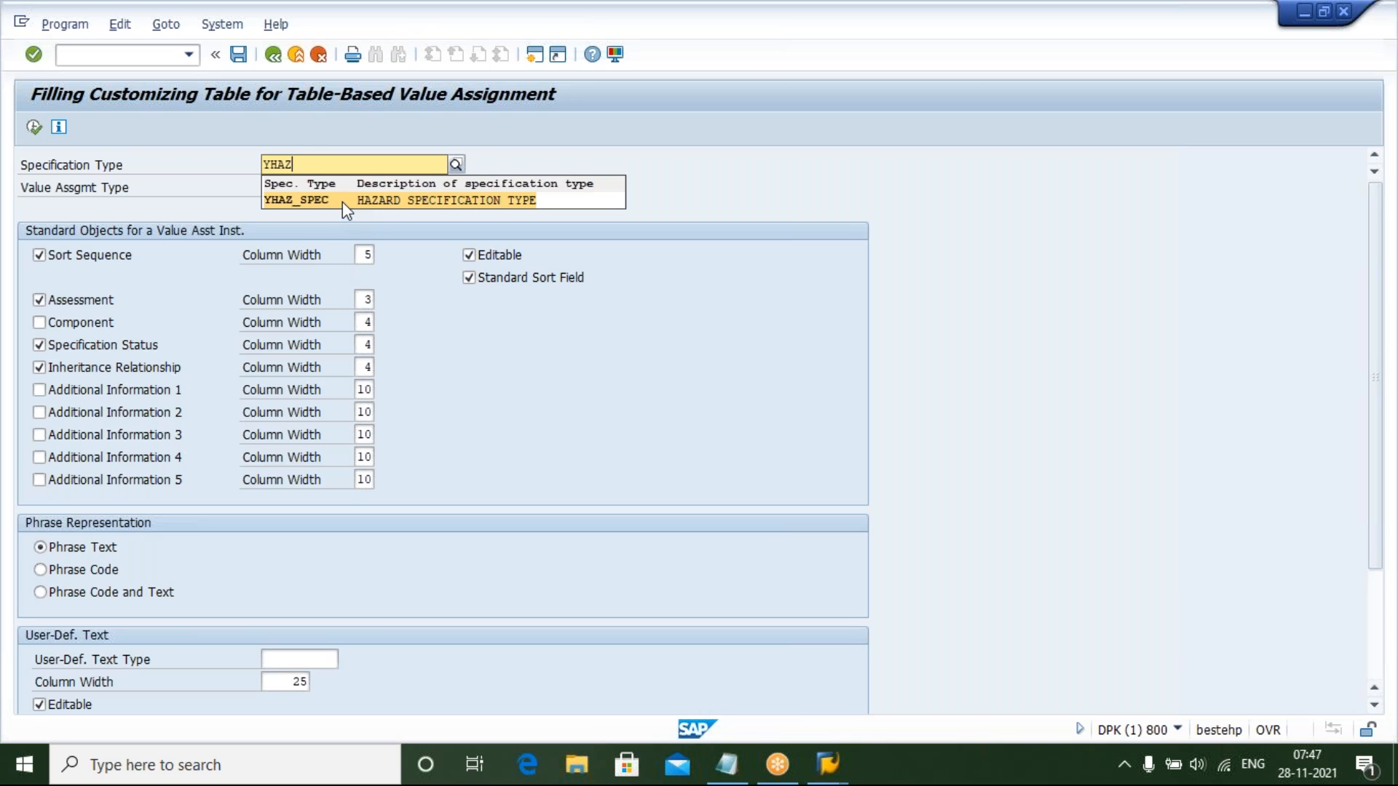
{"action": "left_click", "coordinate": [343, 202]}
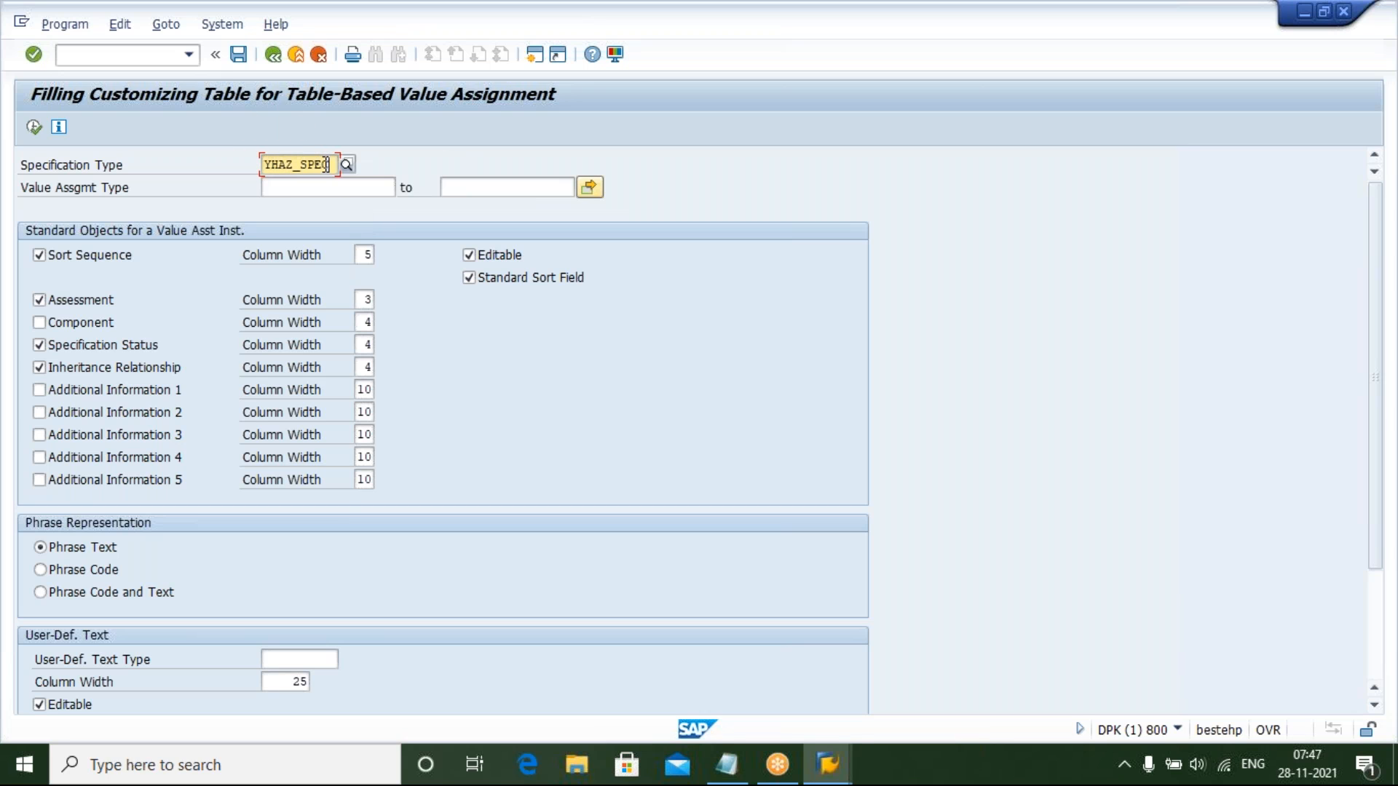
{"action": "left_click", "coordinate": [289, 190]}
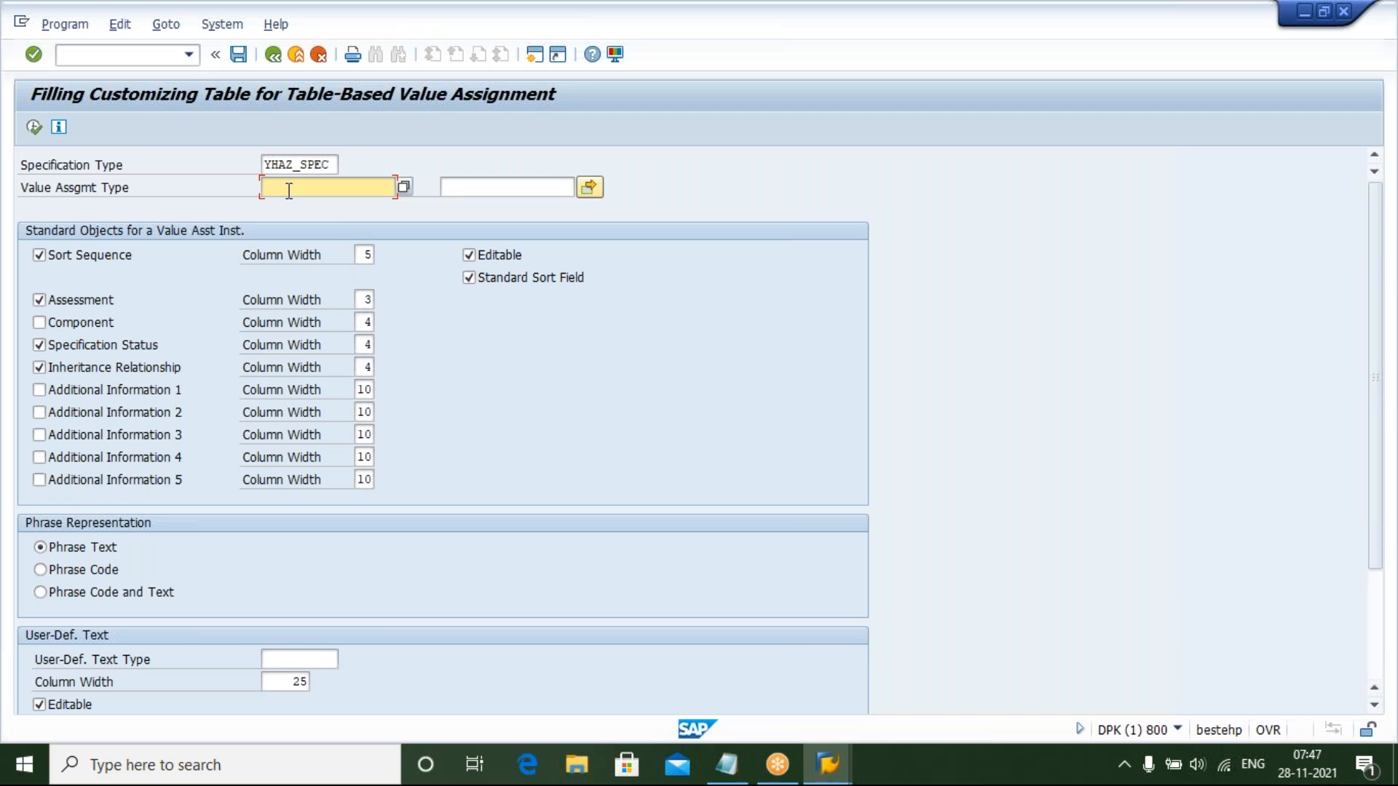
{"action": "type", "text": "*"}
{"action": "left_click", "coordinate": [35, 126]}
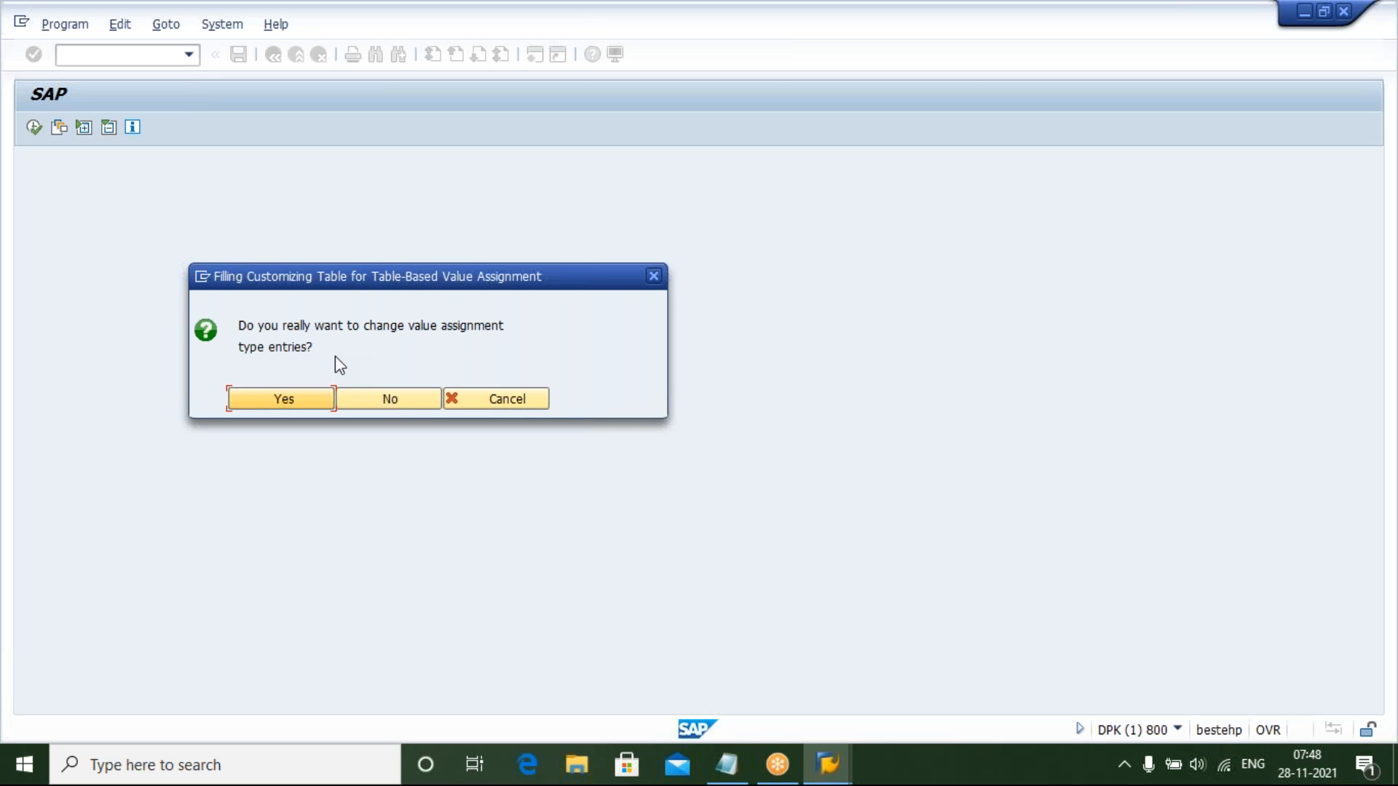
{"action": "left_click", "coordinate": [287, 396]}
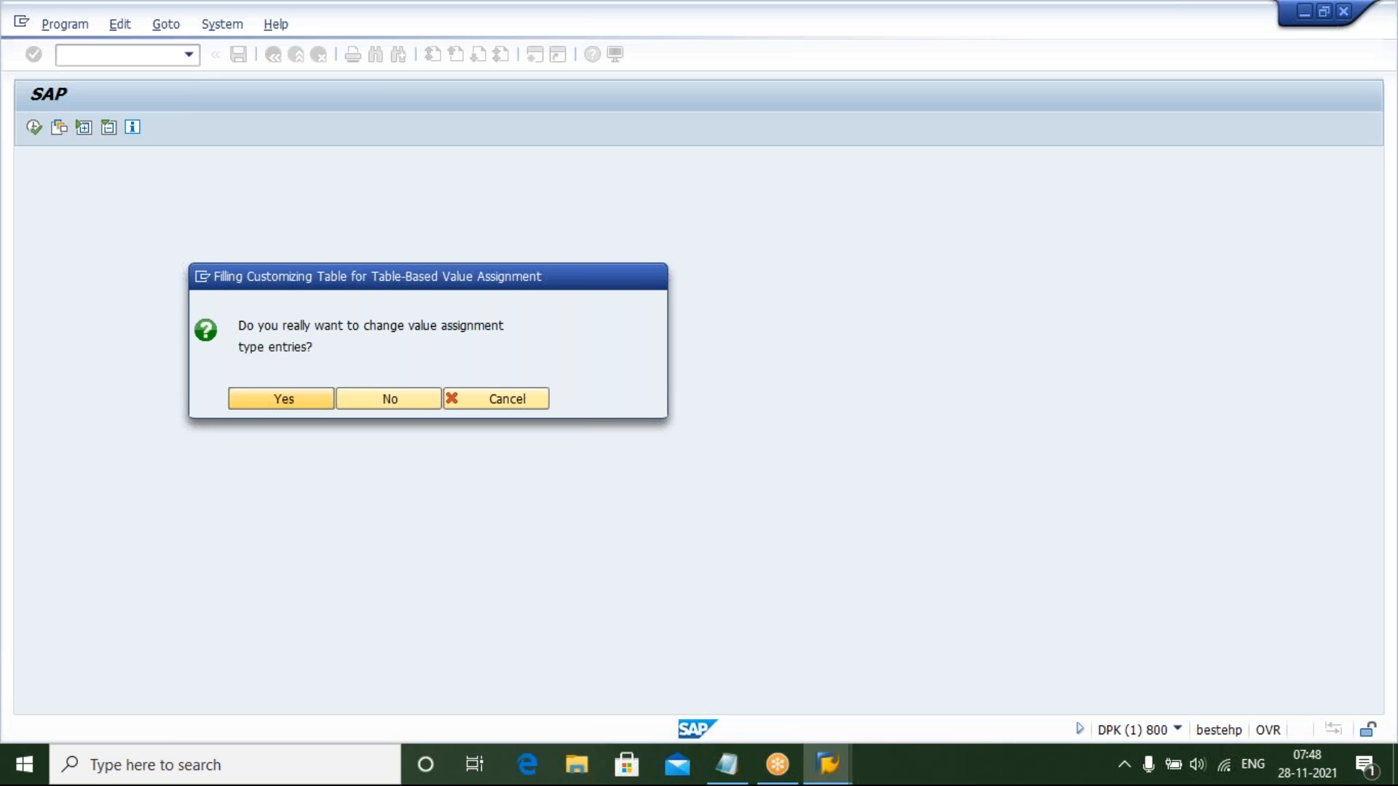
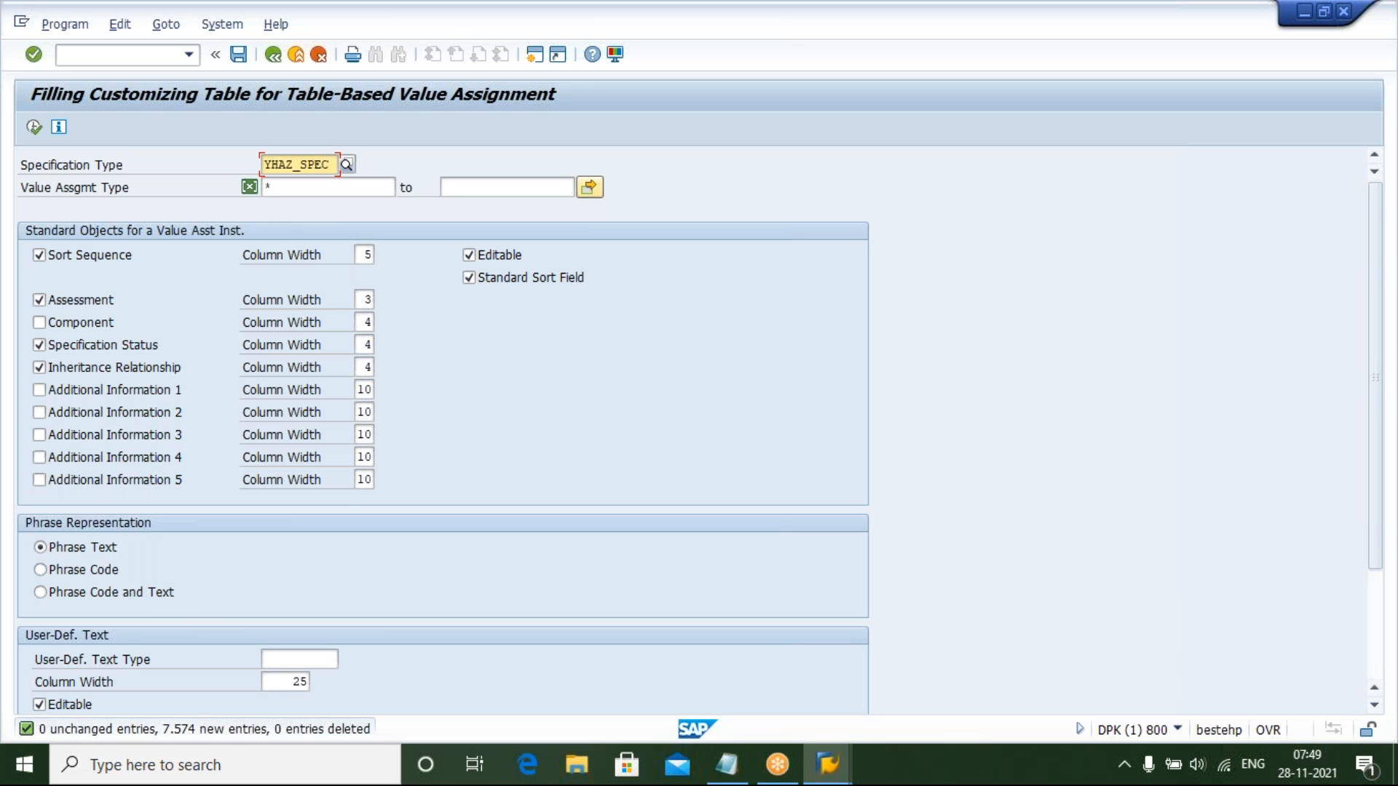
Go back to the activity list, open Set Up Table-Based Value Assignment and scroll to the YHAZ_SPEC entries
{"action": "left_click", "coordinate": [273, 55]}
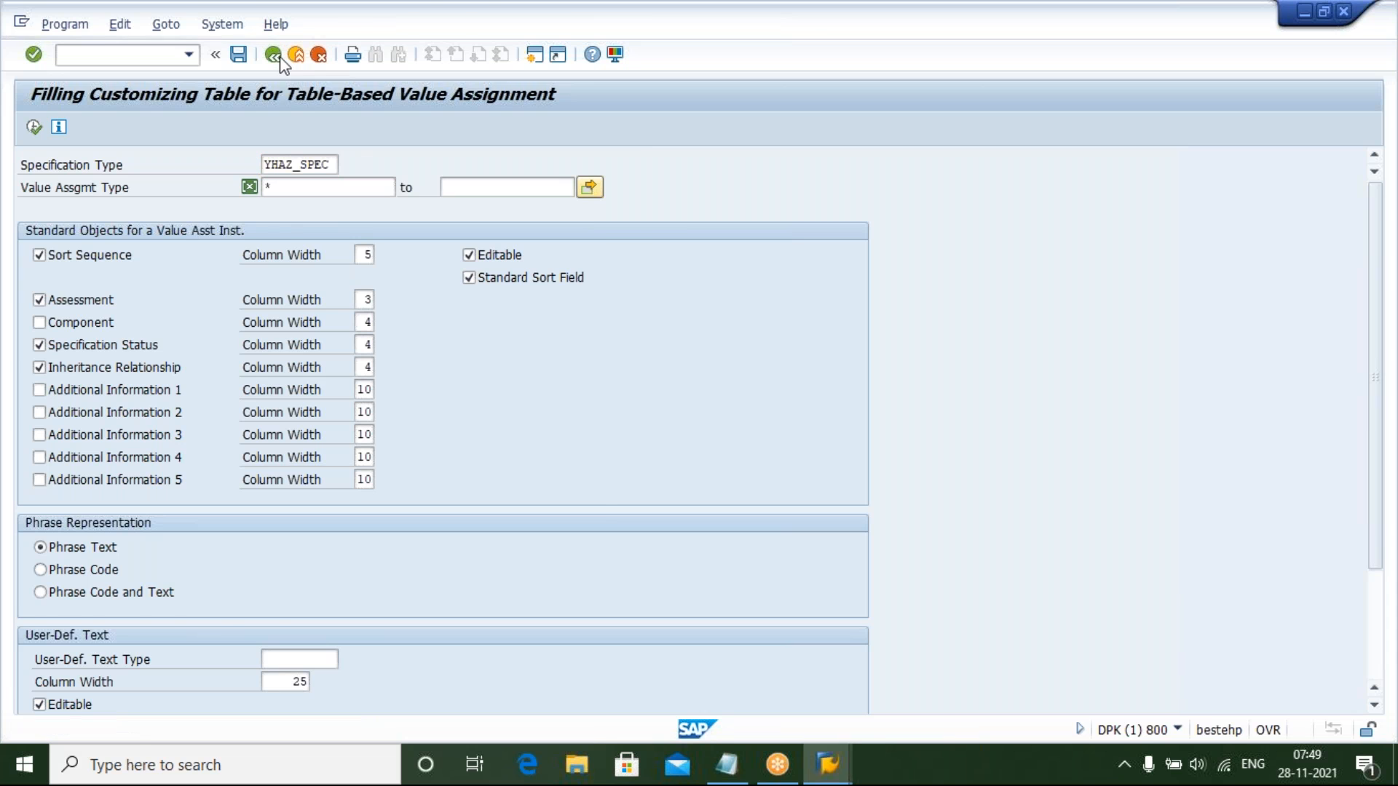
{"action": "left_click", "coordinate": [273, 55]}
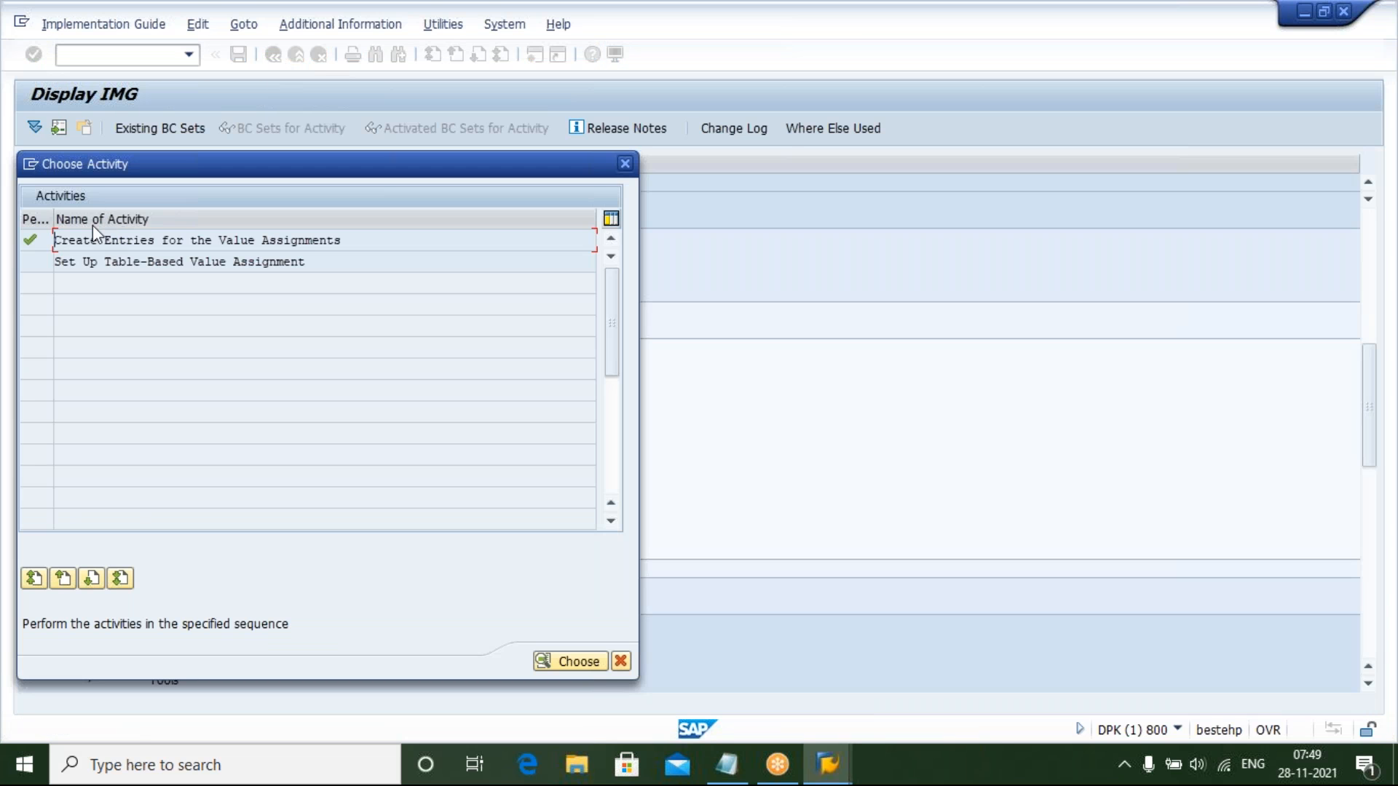
{"action": "double_click", "coordinate": [151, 267]}
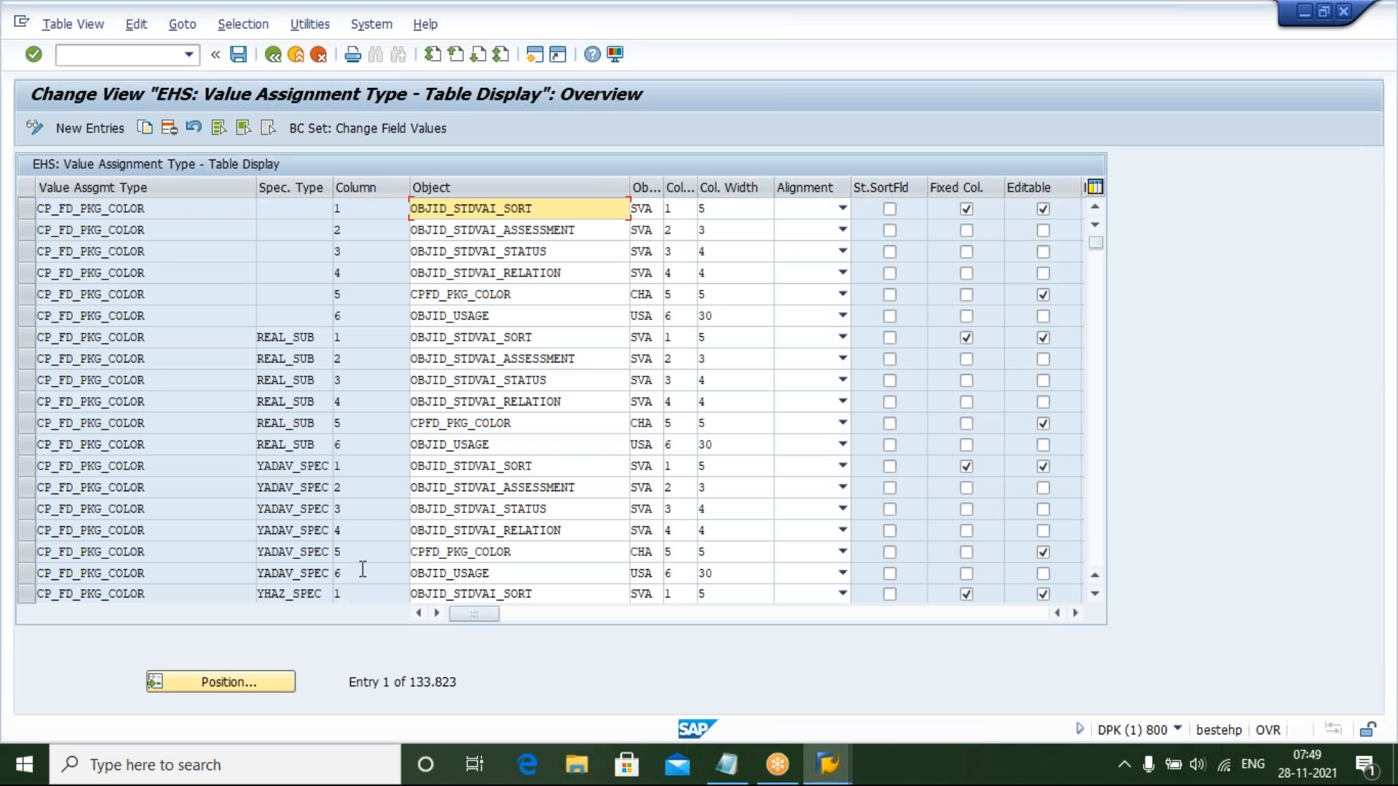
{"action": "left_click", "coordinate": [1091, 63]}
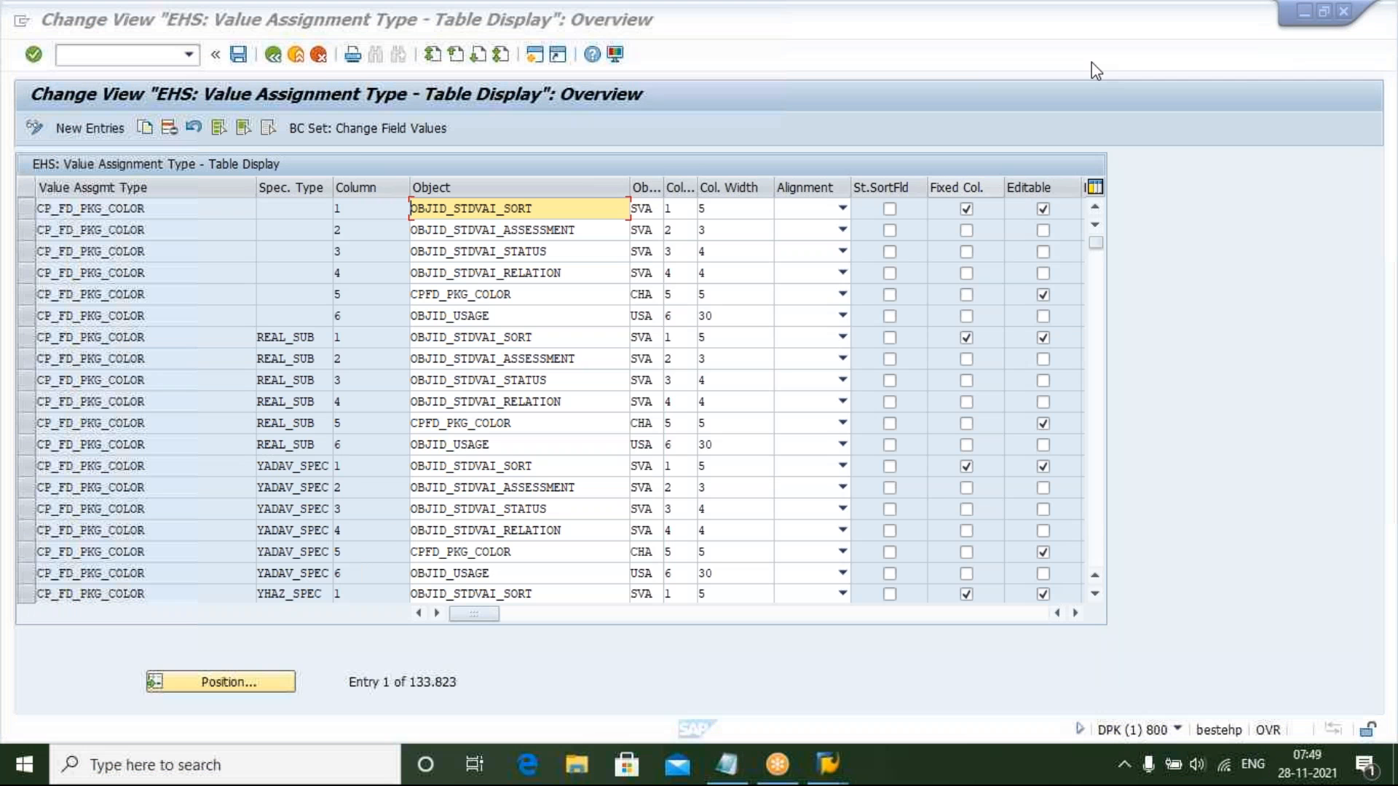
{"action": "left_click", "coordinate": [1097, 598]}
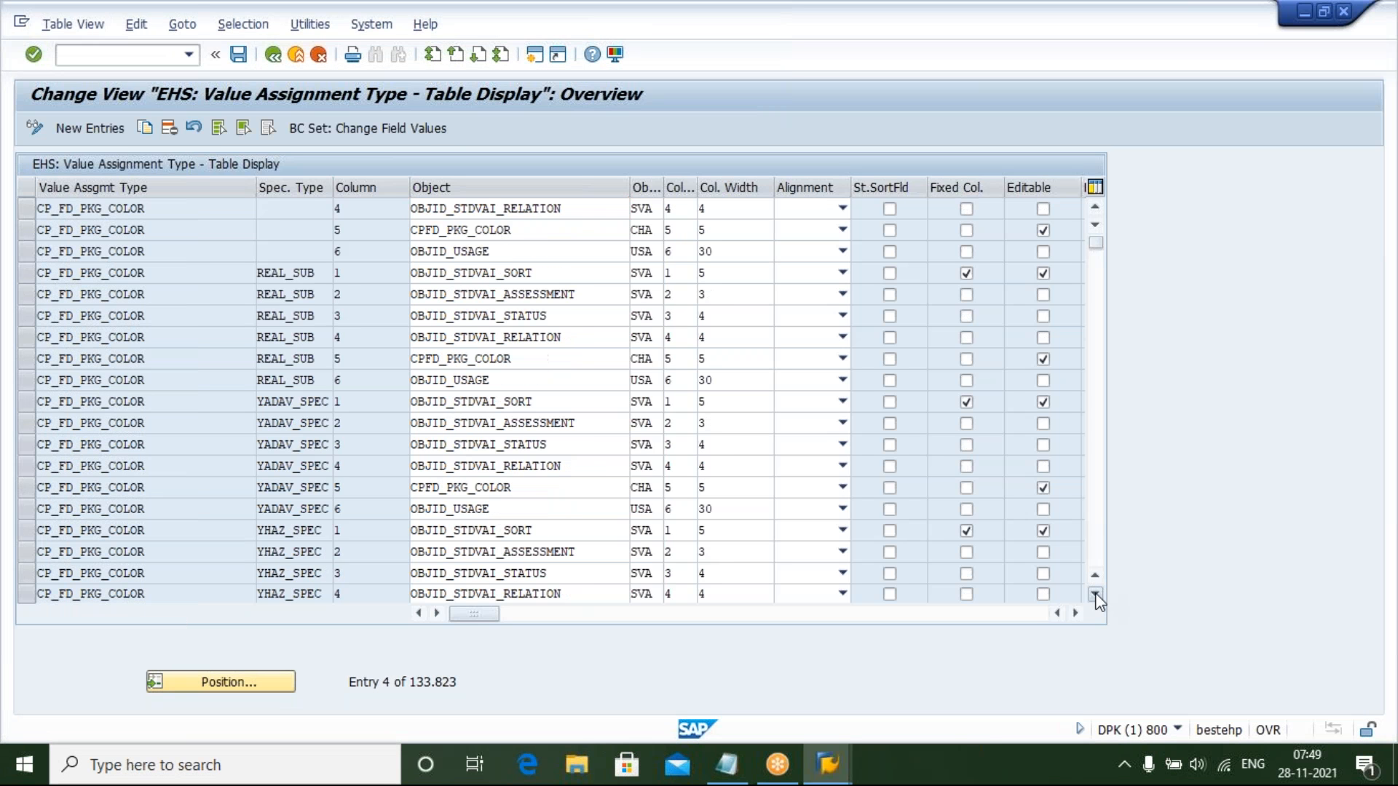
{"action": "left_click", "coordinate": [1095, 595]}
{"action": "left_click", "coordinate": [1095, 595]}
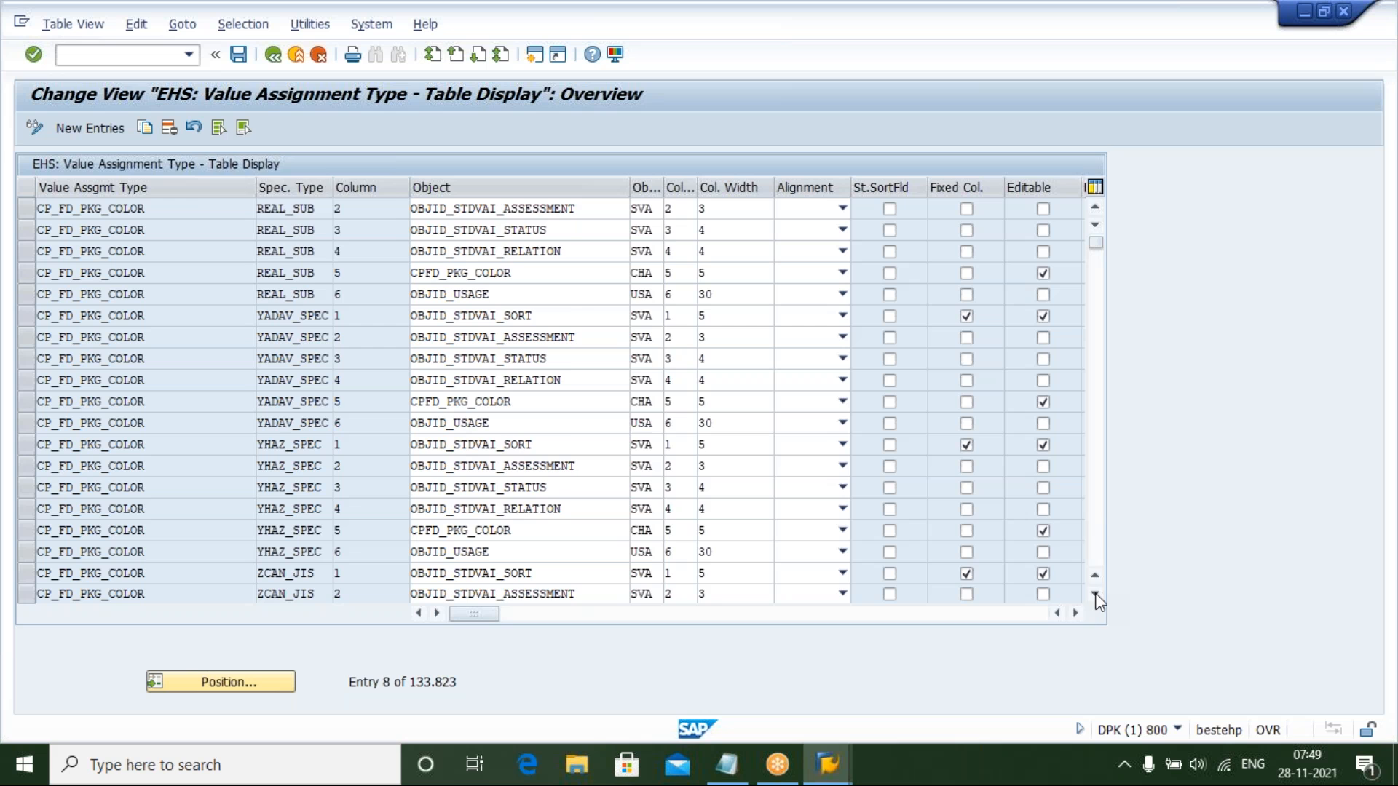
{"action": "left_click", "coordinate": [1095, 595]}
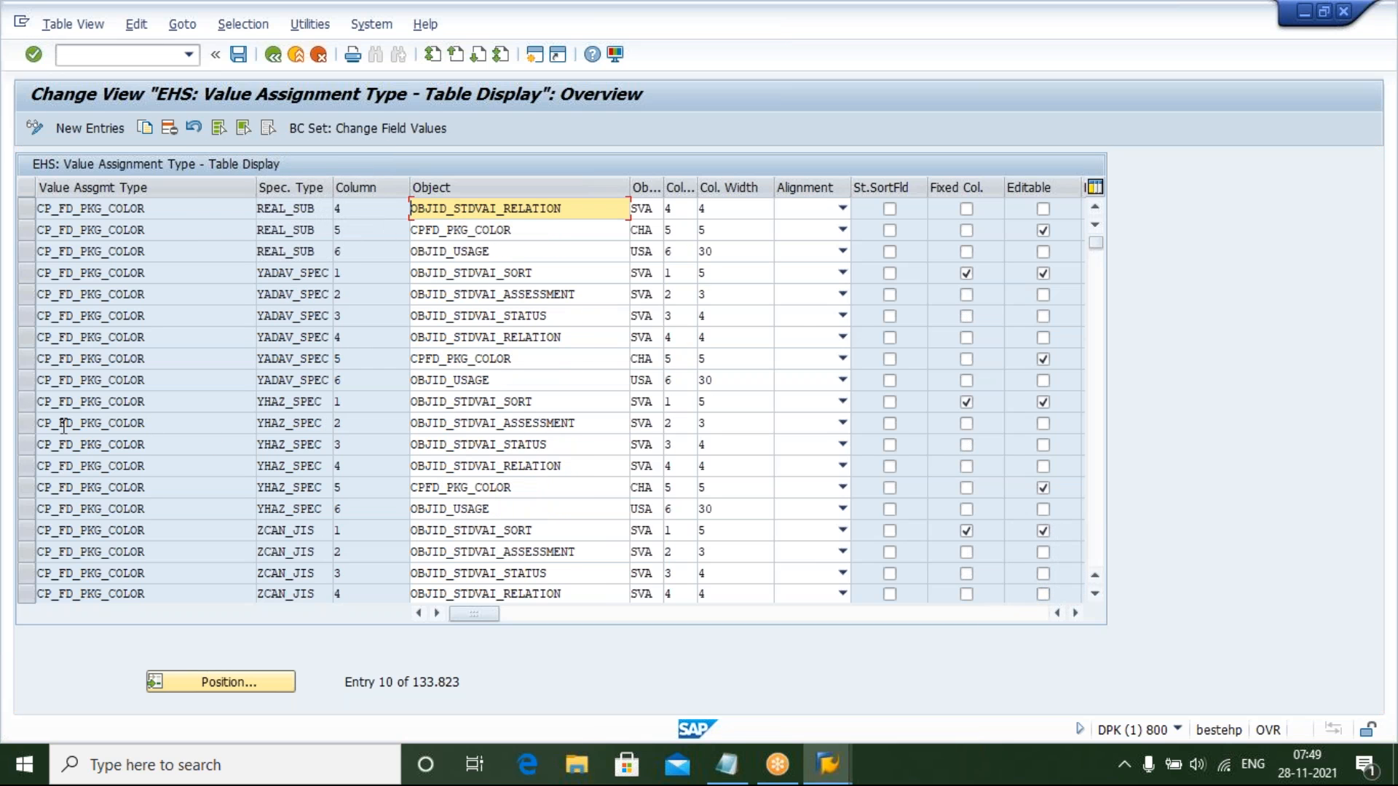
Select and review the six YHAZ_SPEC column entries, then leave the table view and close the activity list
{"action": "left_click", "coordinate": [27, 402]}
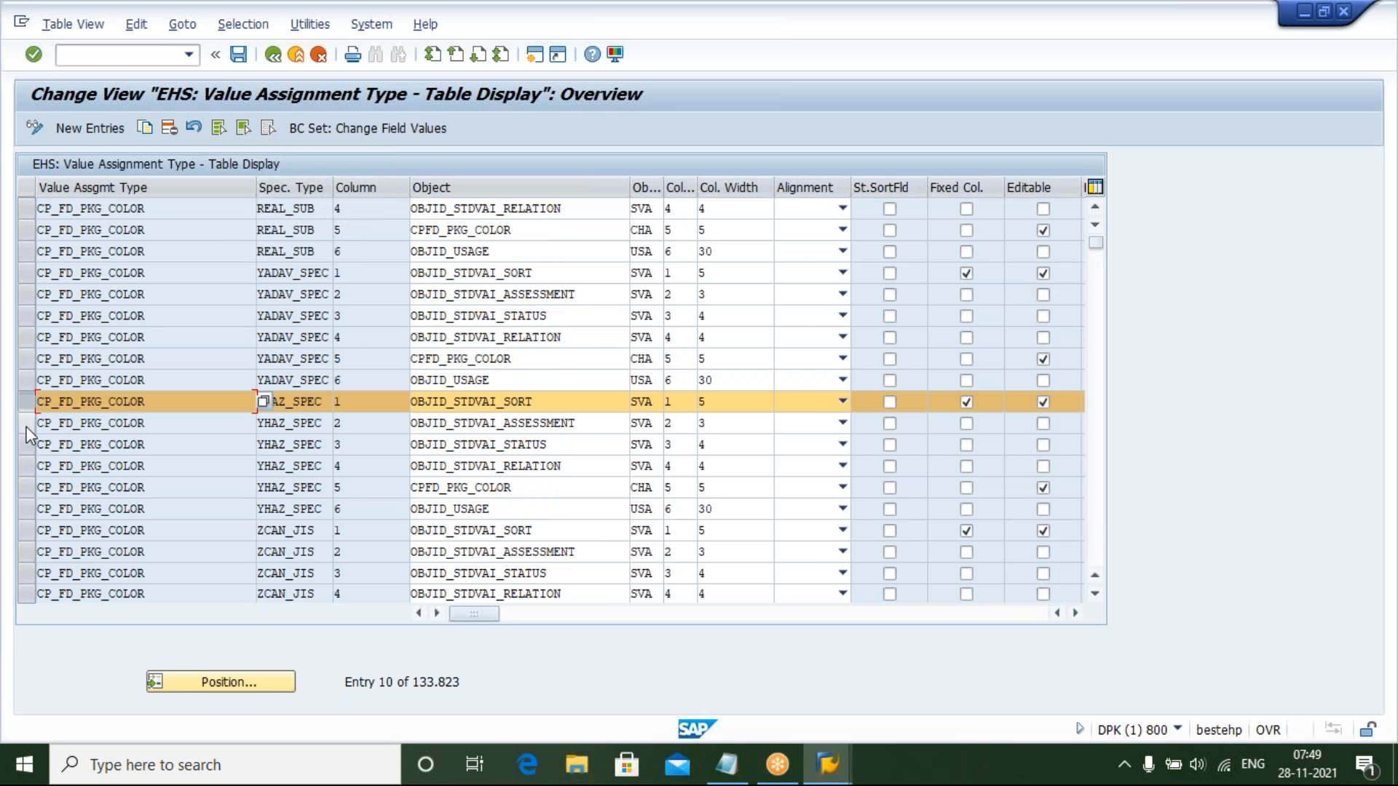
{"action": "left_click", "coordinate": [27, 424], "text": "shift"}
{"action": "left_click", "coordinate": [26, 445], "text": "shift"}
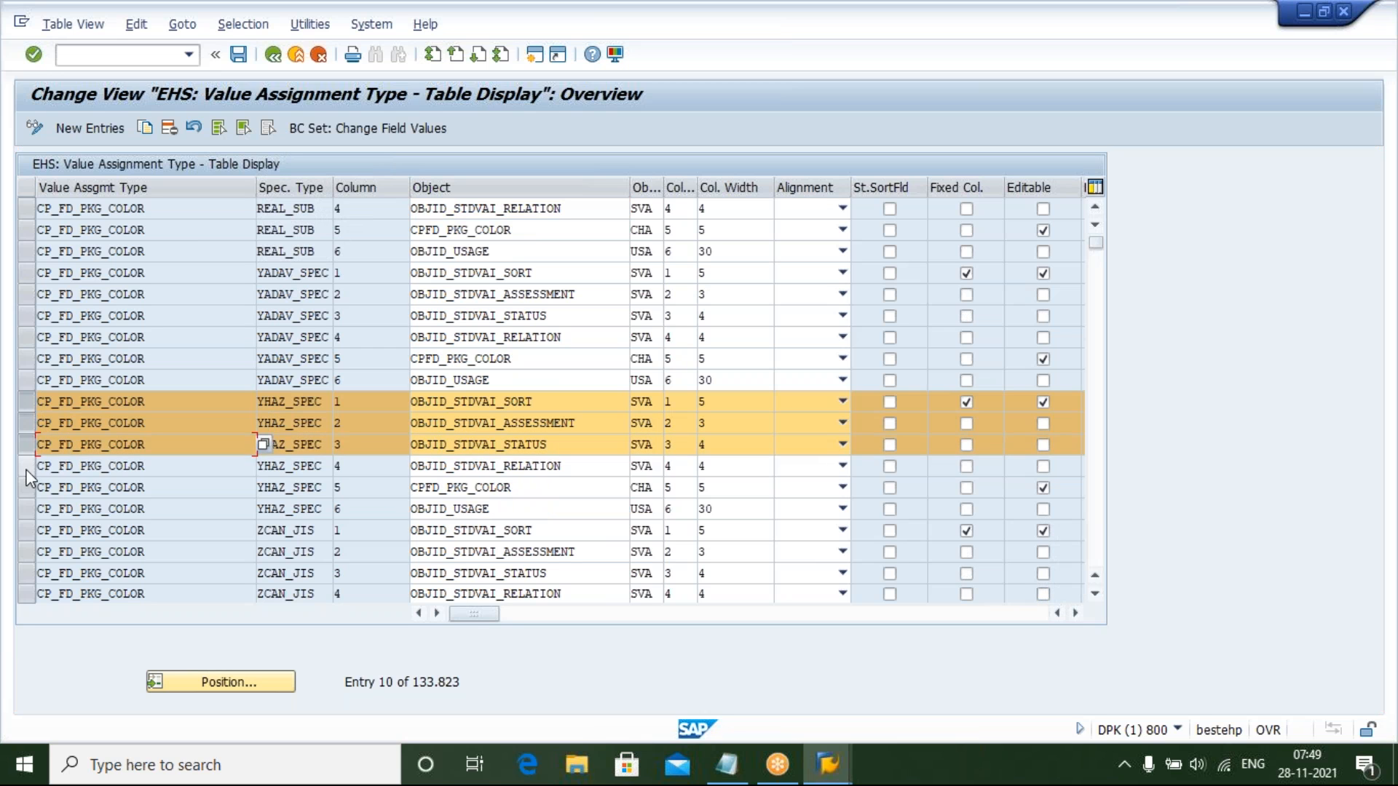
{"action": "left_click", "coordinate": [26, 466], "text": "shift"}
{"action": "left_click", "coordinate": [27, 487], "text": "shift"}
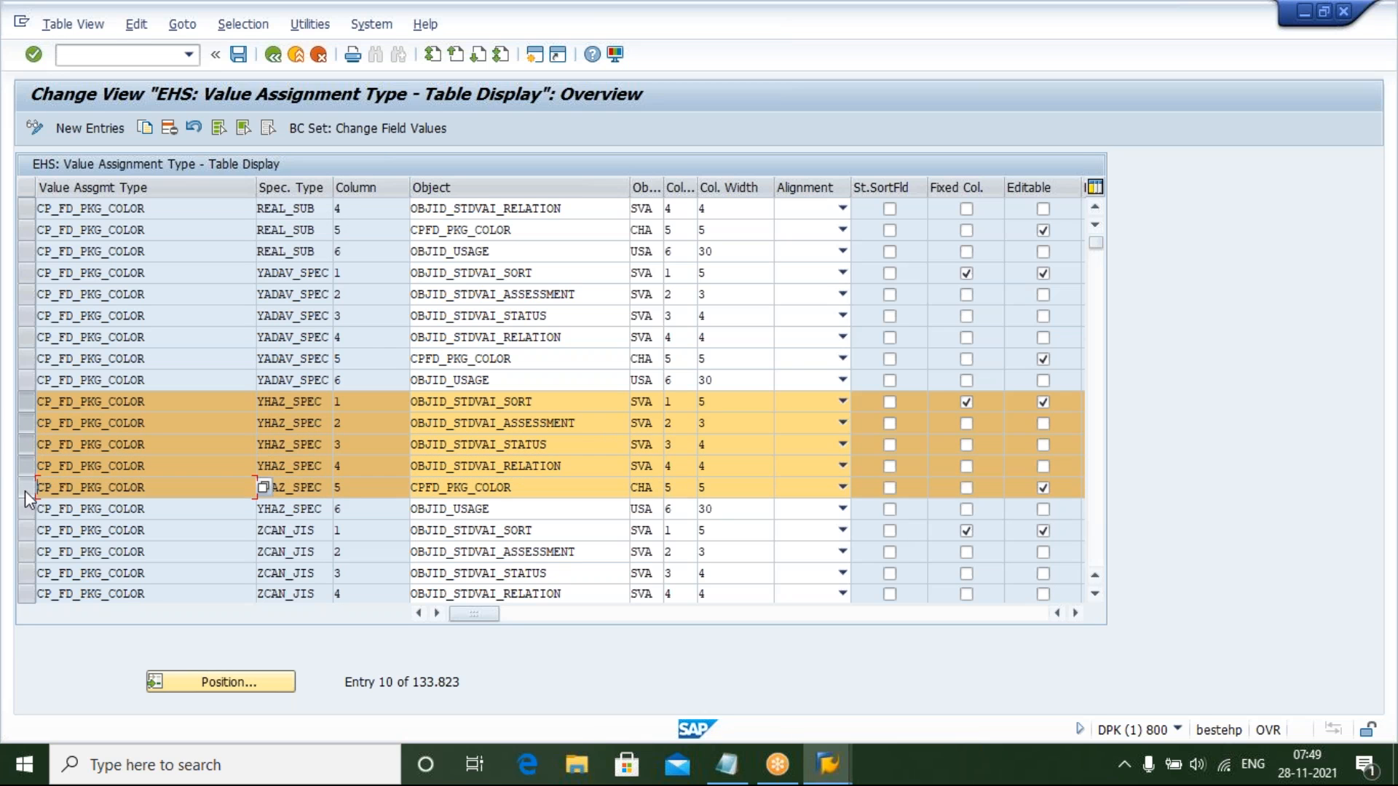
{"action": "left_click", "coordinate": [25, 513], "text": "shift"}
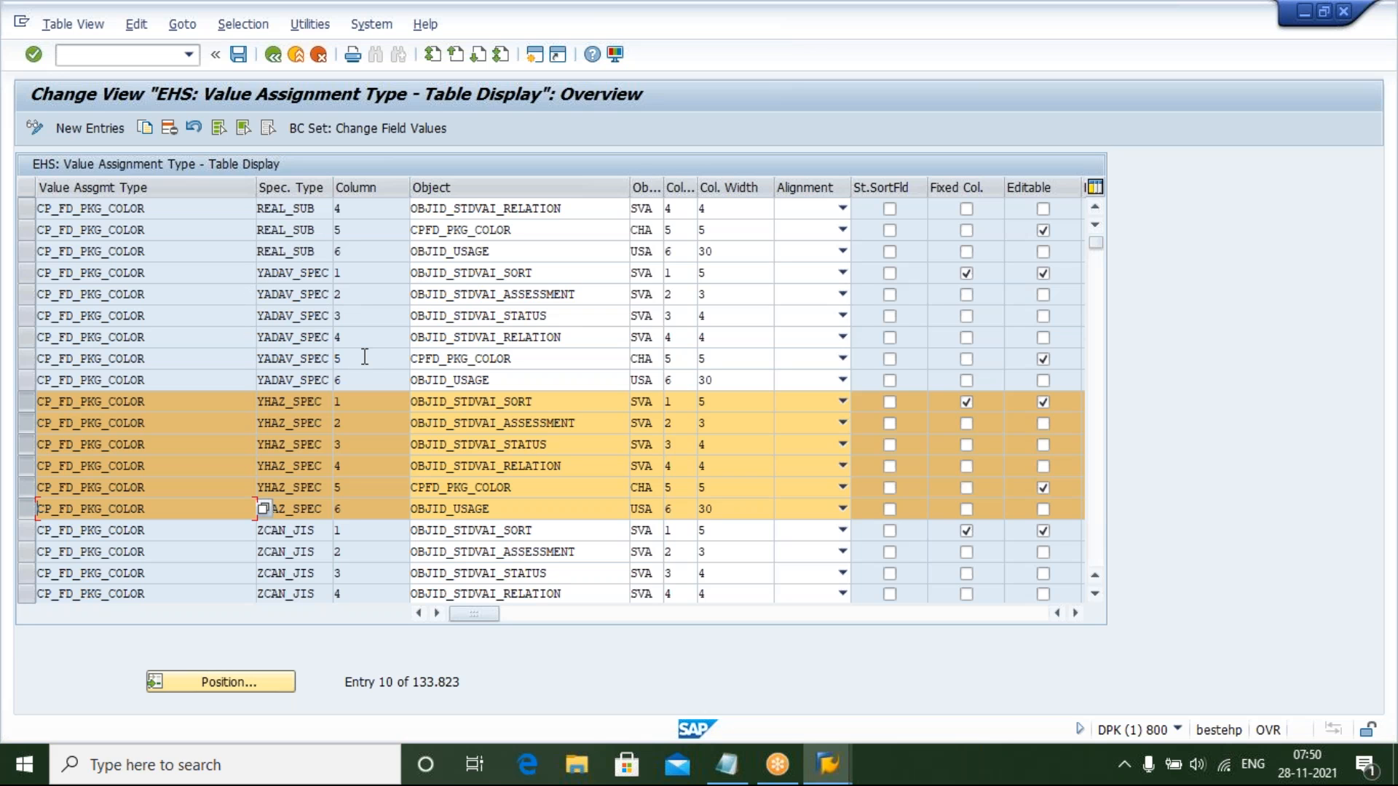
{"action": "left_click", "coordinate": [23, 405]}
{"action": "left_click", "coordinate": [26, 428]}
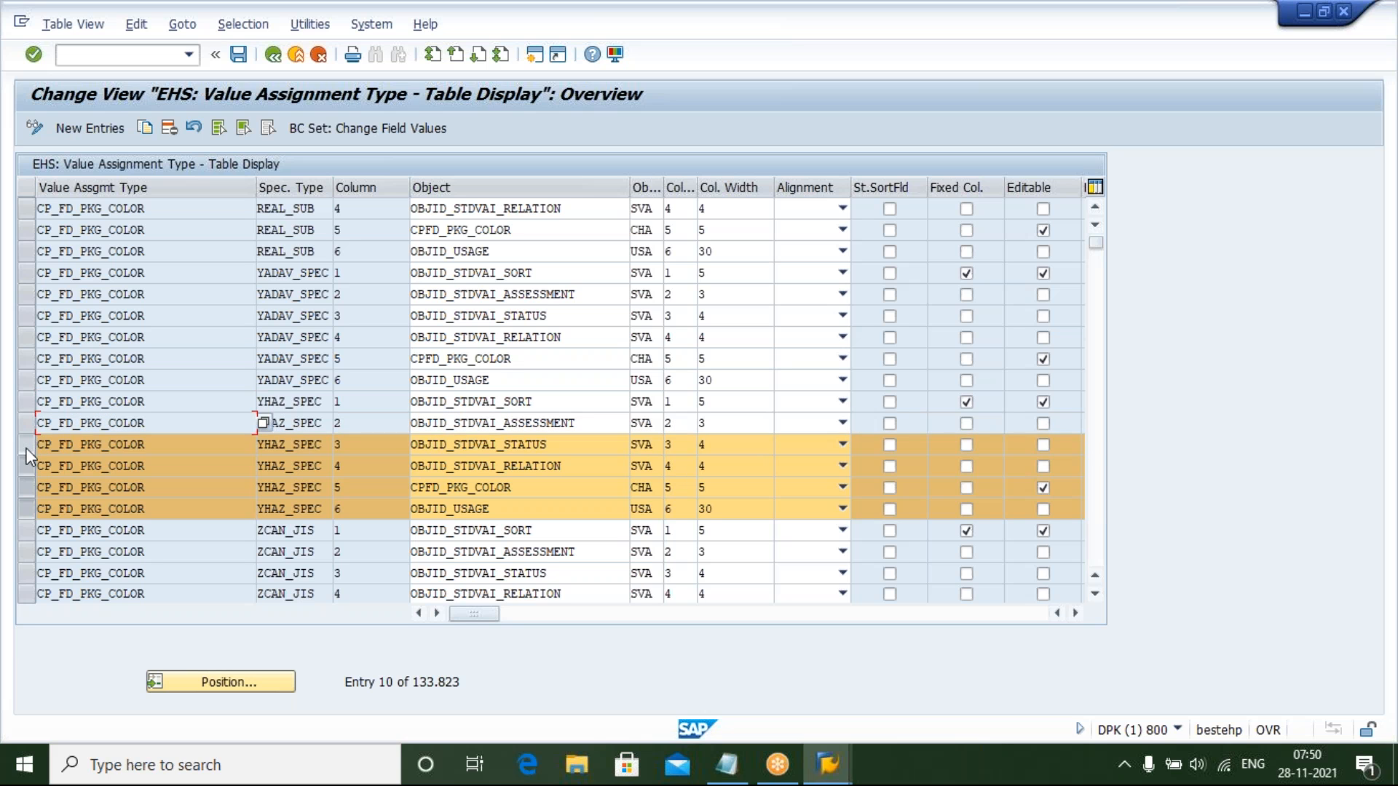
{"action": "left_click", "coordinate": [25, 449]}
{"action": "left_click", "coordinate": [25, 469]}
{"action": "left_click", "coordinate": [27, 494]}
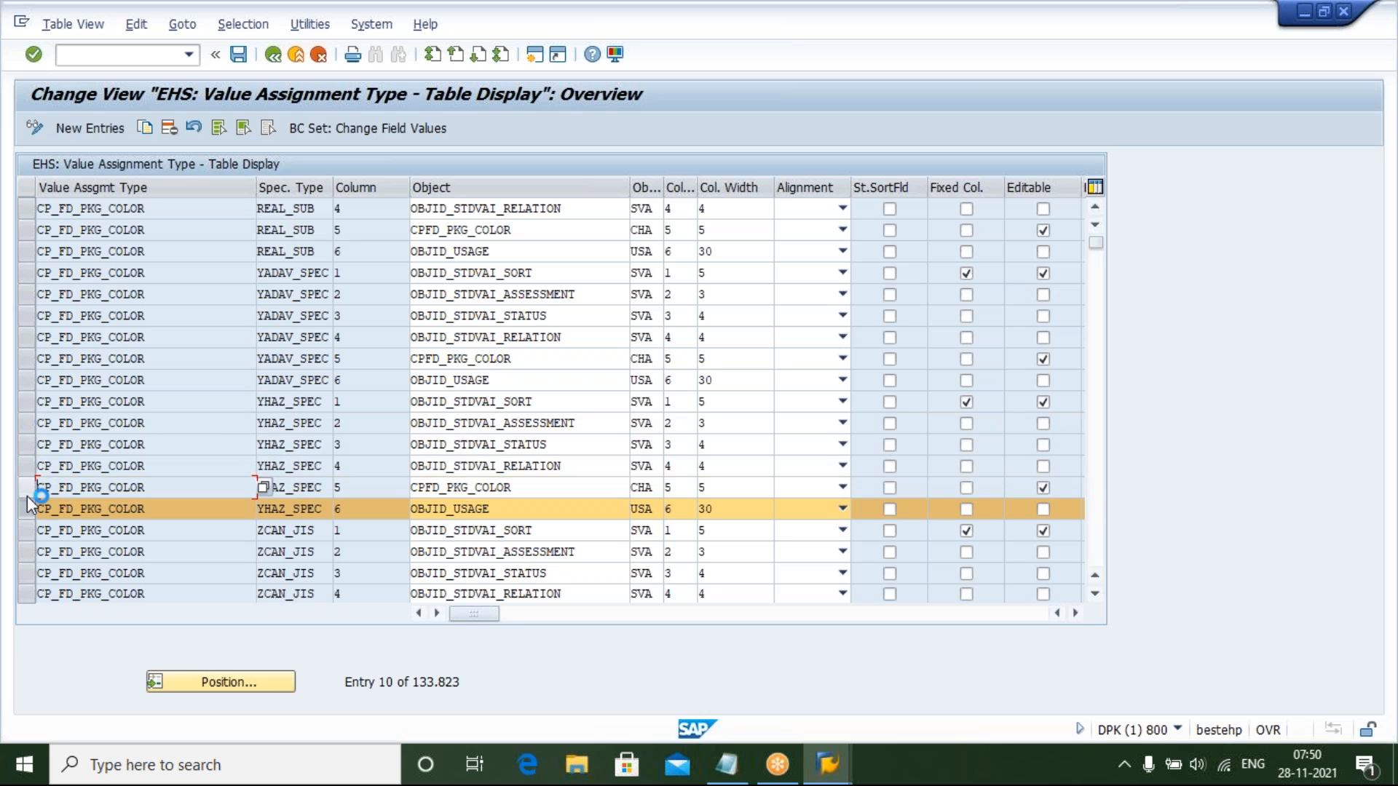
{"action": "left_click", "coordinate": [28, 508]}
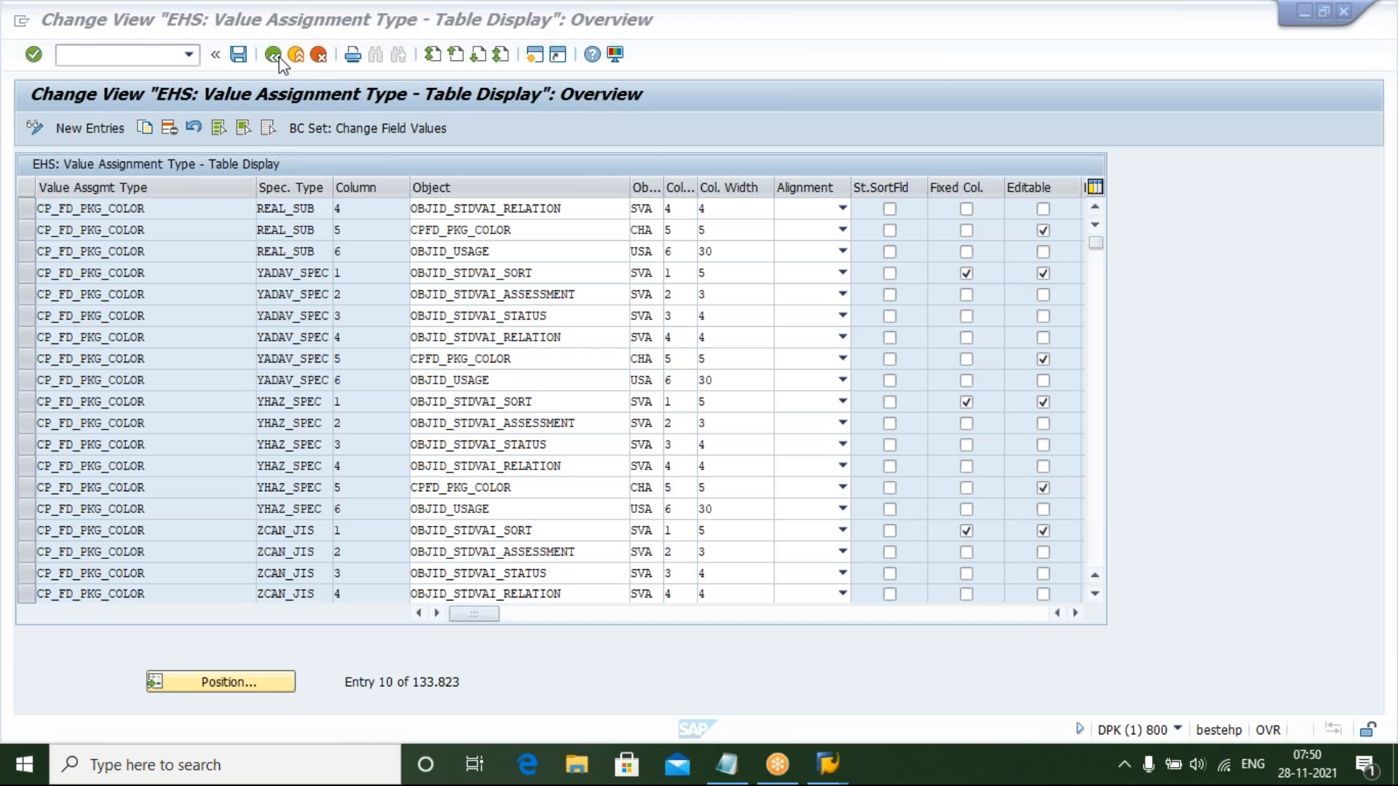
{"action": "left_click", "coordinate": [273, 55]}
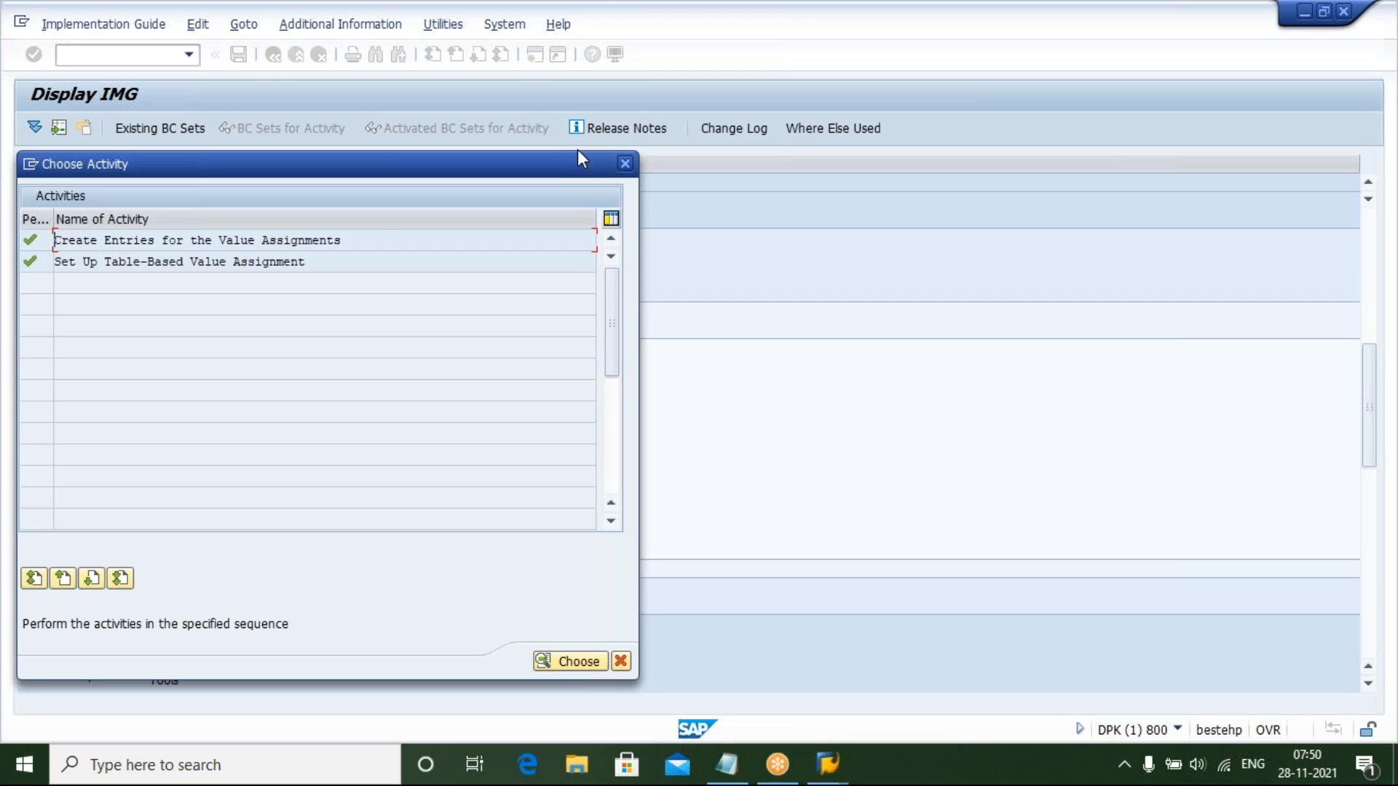
{"action": "left_click", "coordinate": [625, 165]}
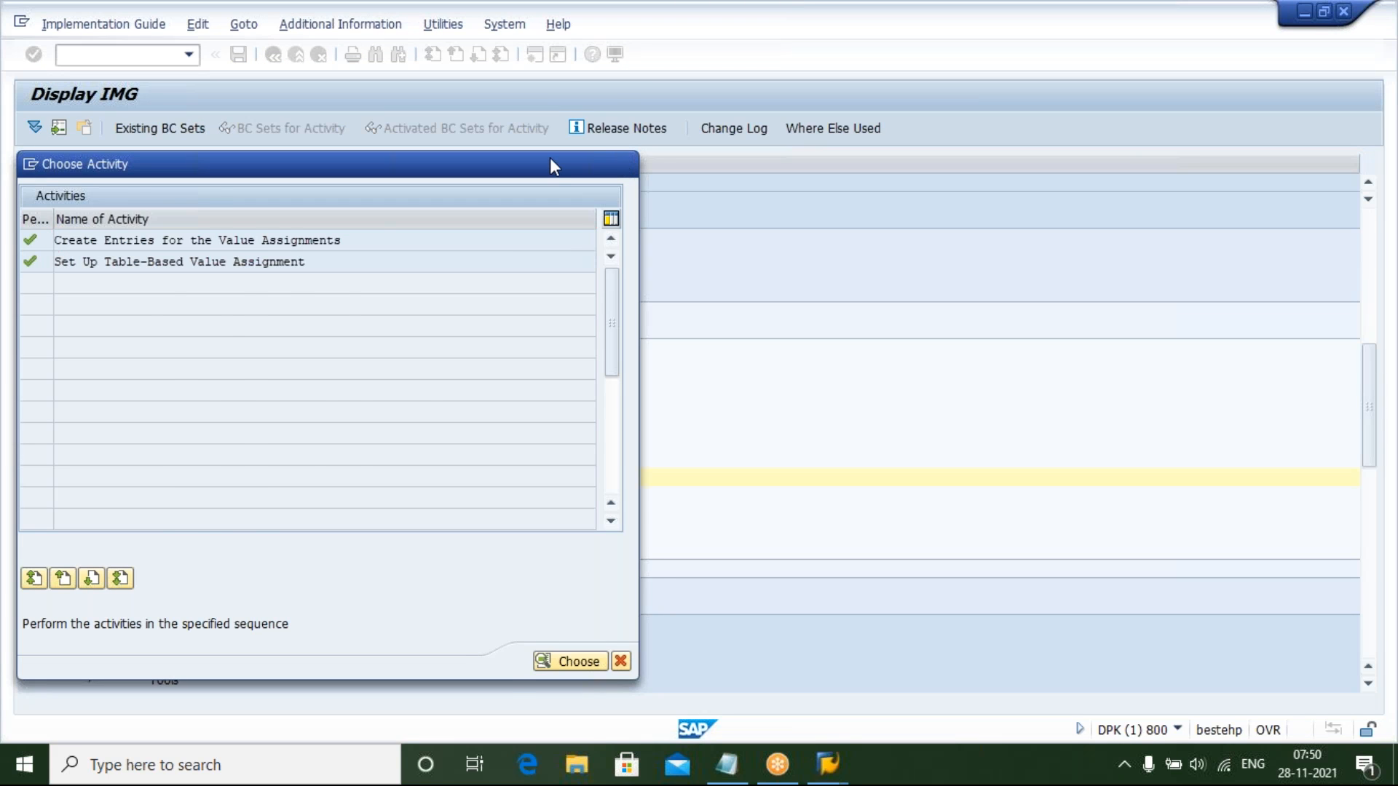
Switch to the Notepad checklist and highlight the item about creating a specification in the Specification Workbench
{"action": "left_click", "coordinate": [728, 773]}
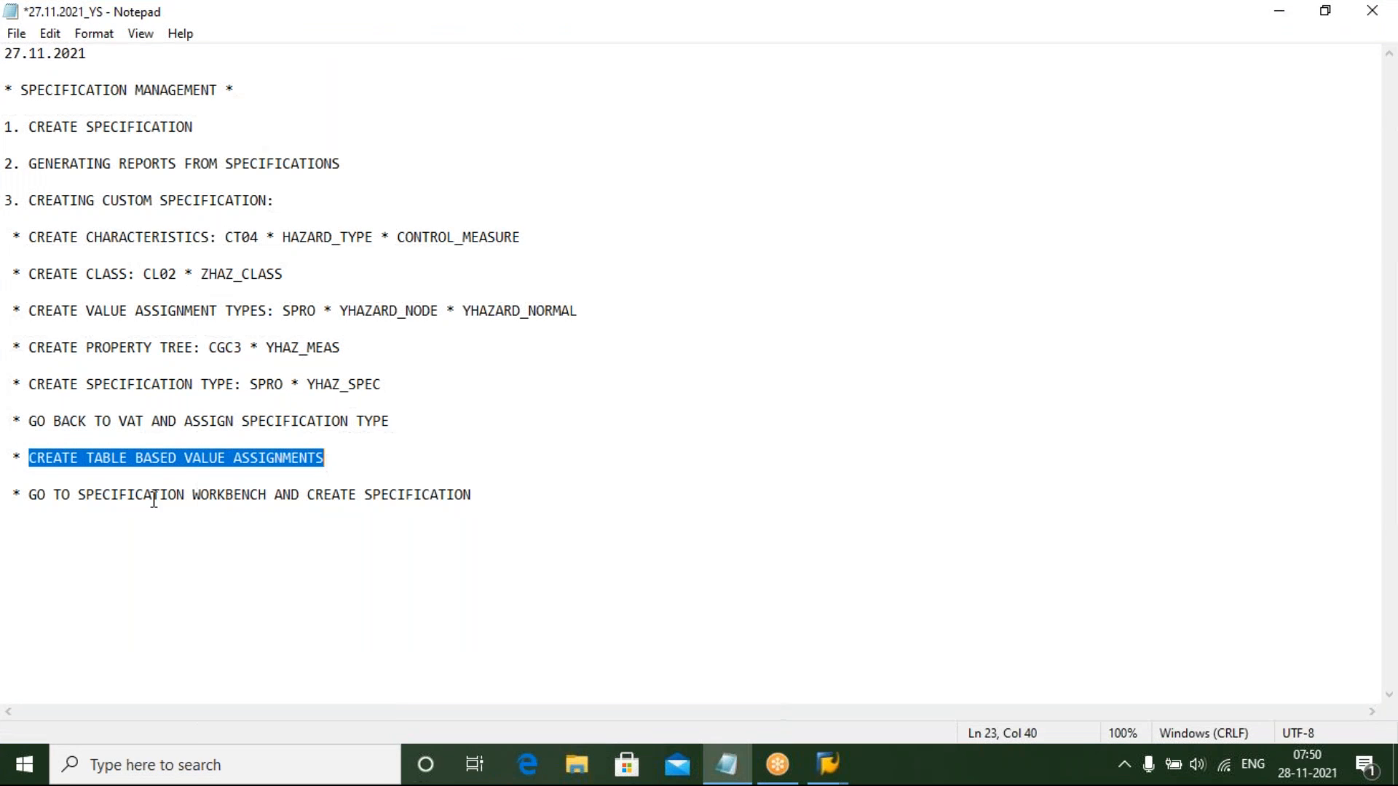
{"action": "left_click", "coordinate": [350, 459]}
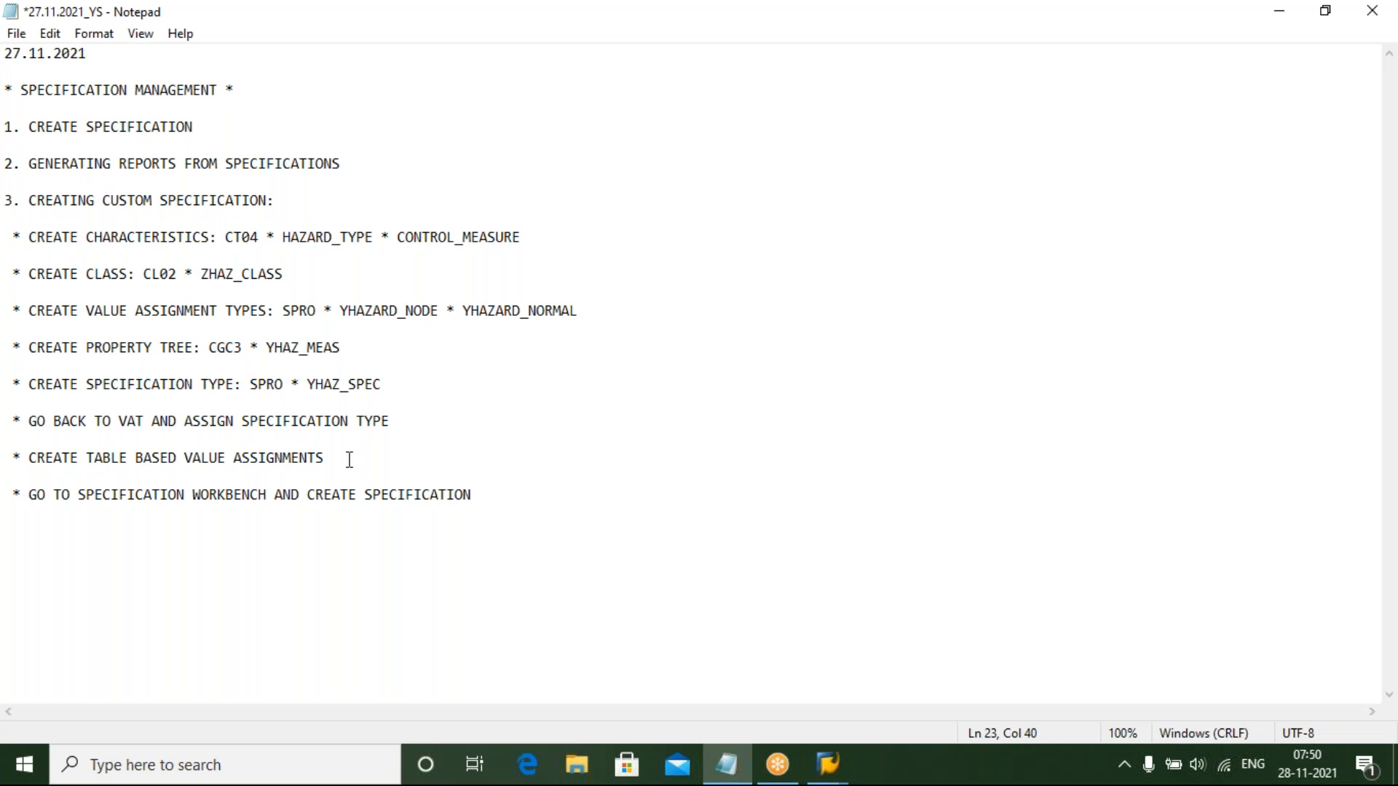
{"action": "left_click", "coordinate": [22, 495]}
{"action": "left_click_drag", "start_coordinate": [22, 495], "coordinate": [486, 504]}
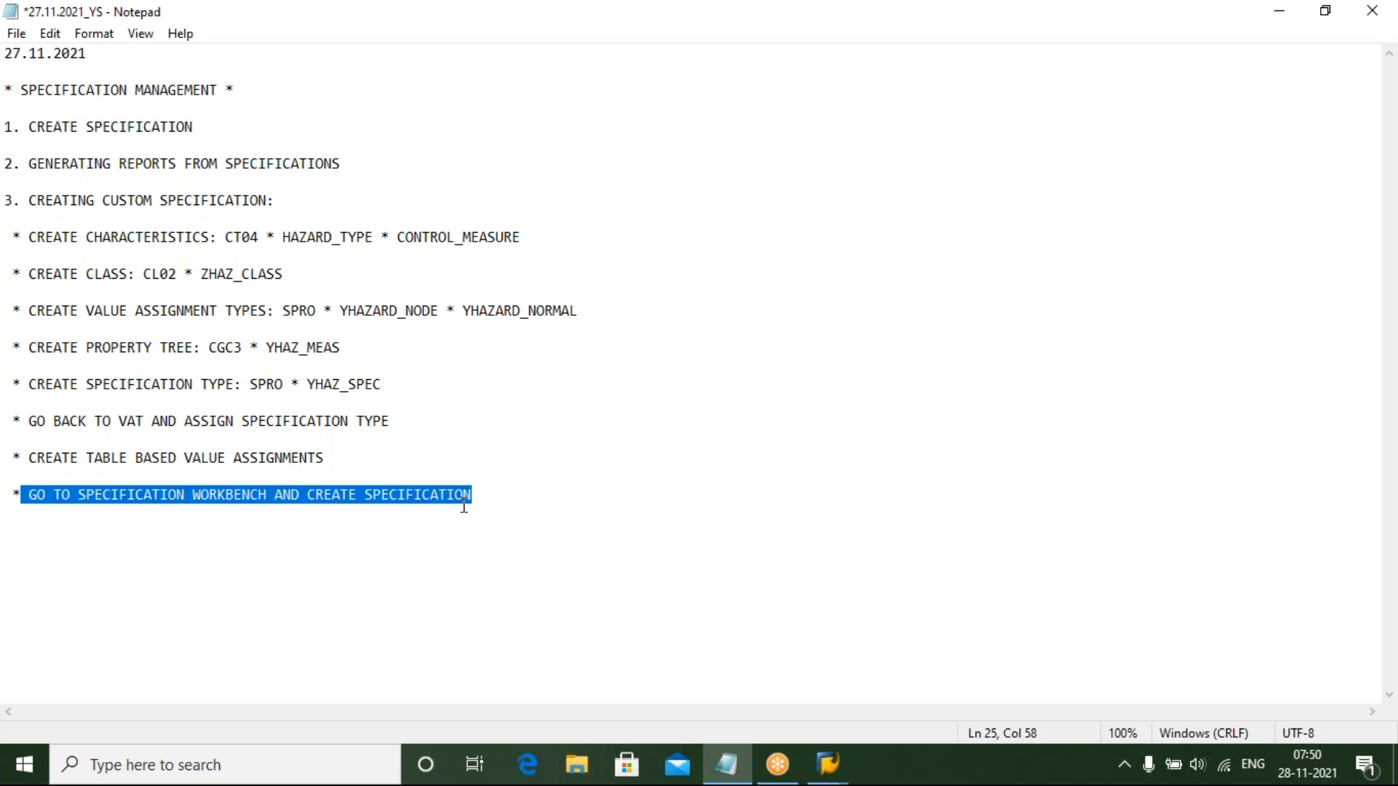
Return to SAP, exit to the Easy Access menu and start transaction CG02BD
{"action": "mouse_move", "coordinate": [829, 777]}
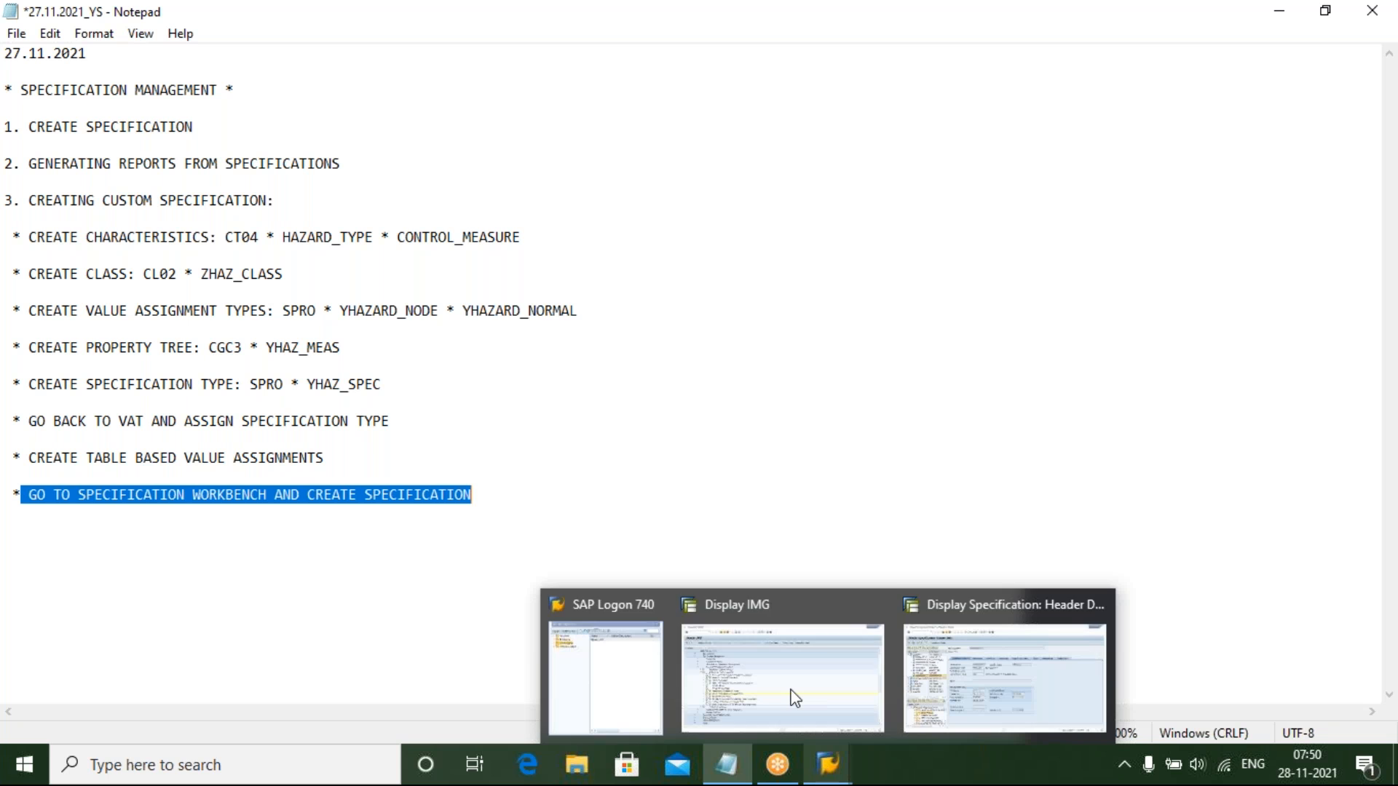
{"action": "left_click", "coordinate": [795, 699]}
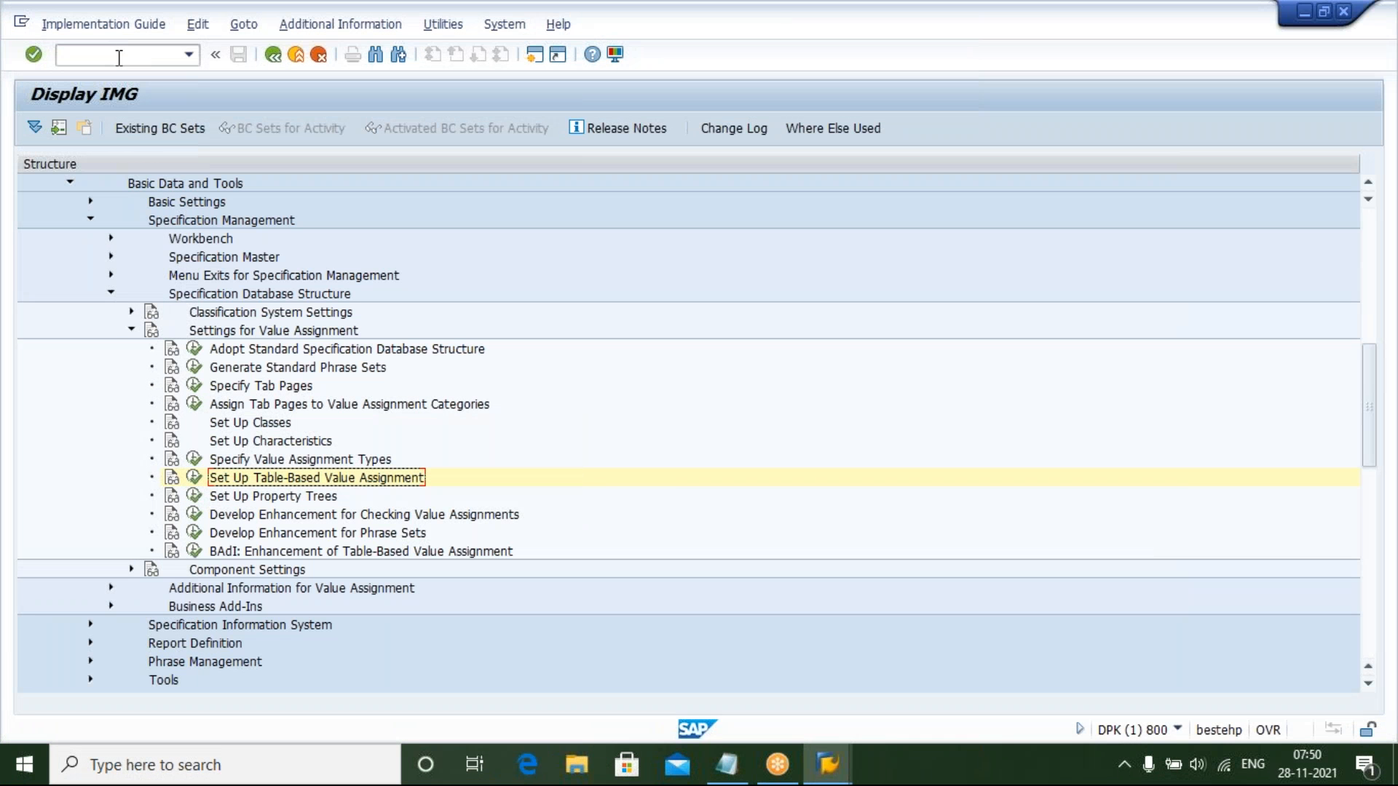
{"action": "left_click", "coordinate": [119, 58]}
{"action": "type", "text": "/N"}
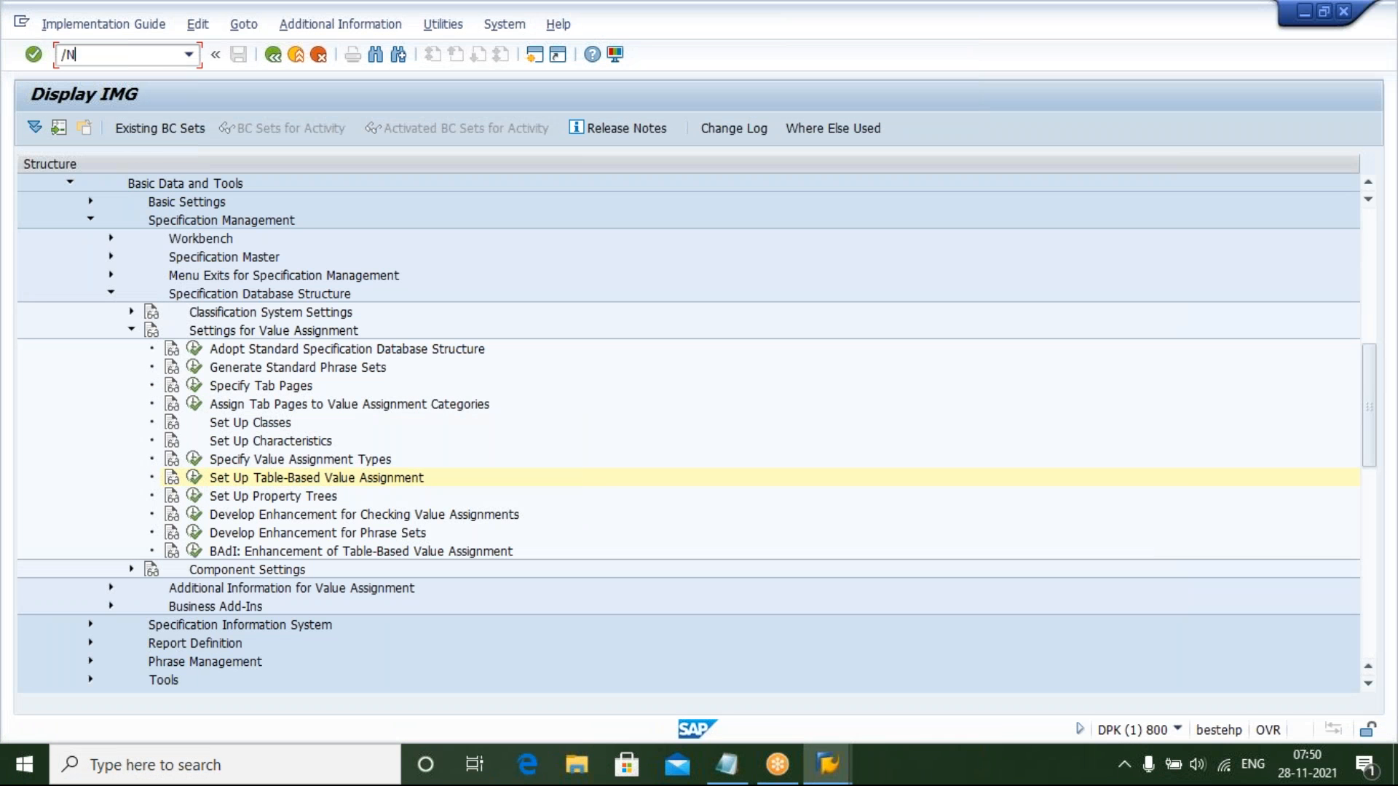
{"action": "key", "text": "Return"}
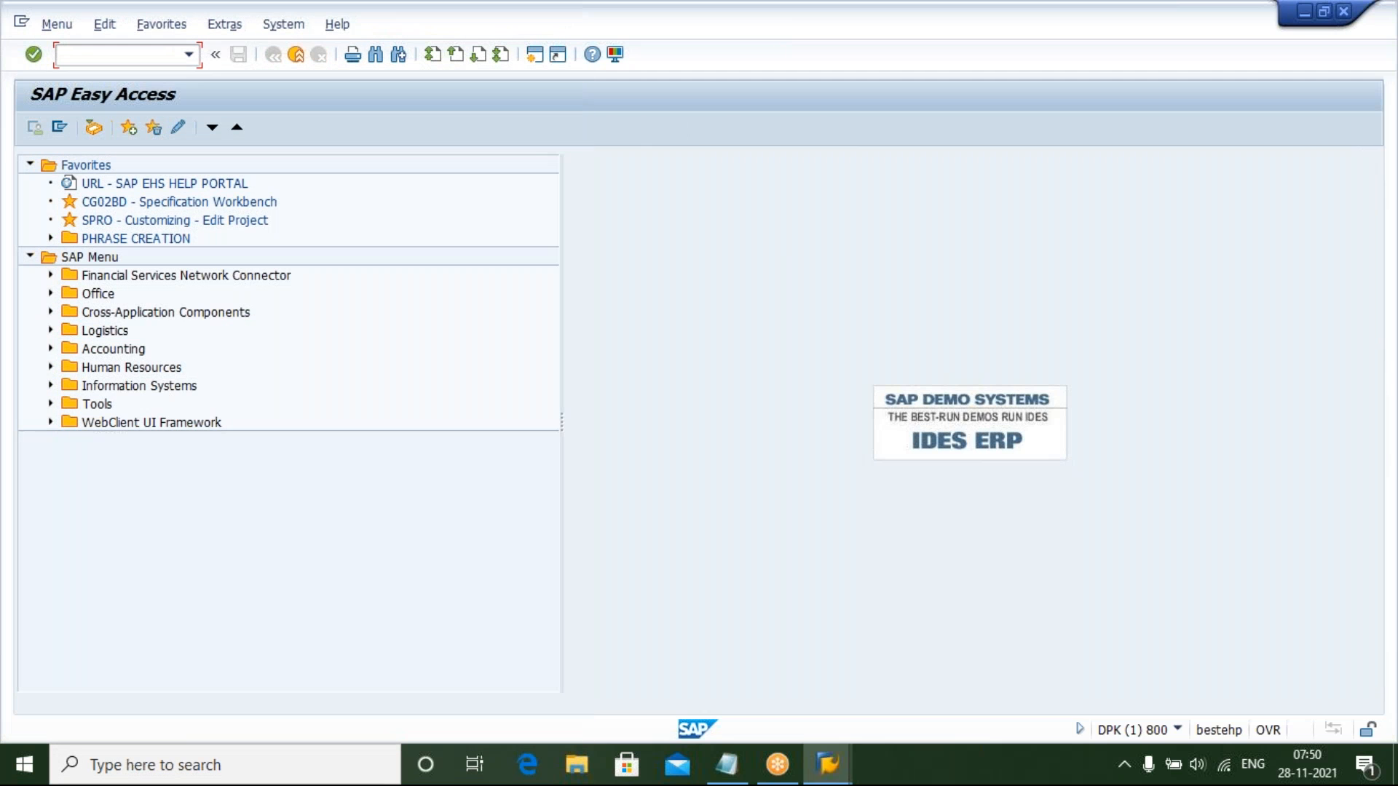
{"action": "type", "text": "CG02BD"}
{"action": "key", "text": "Return"}
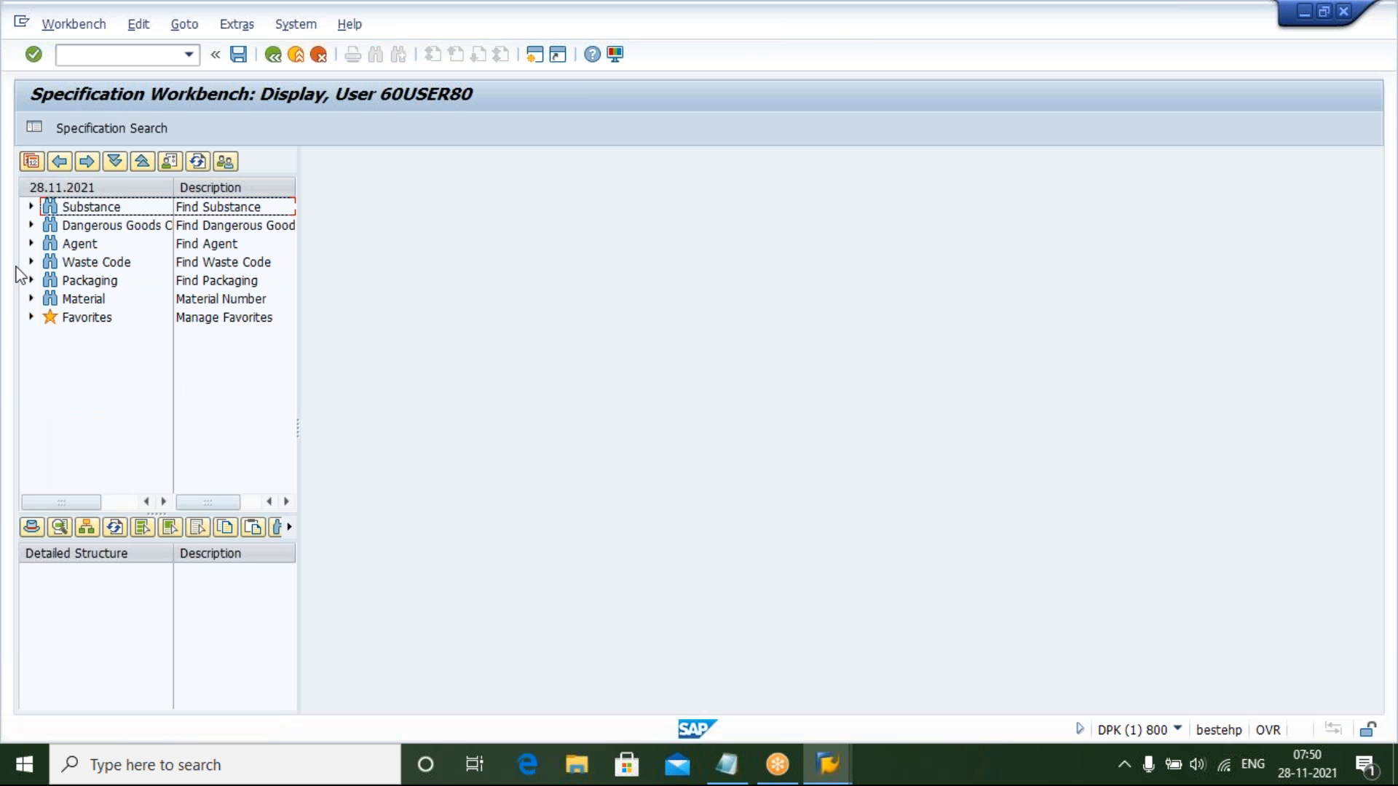
Open the Substance search, switch the workbench to change mode and start creating a new specification
{"action": "left_click", "coordinate": [84, 213]}
{"action": "double_click", "coordinate": [85, 213]}
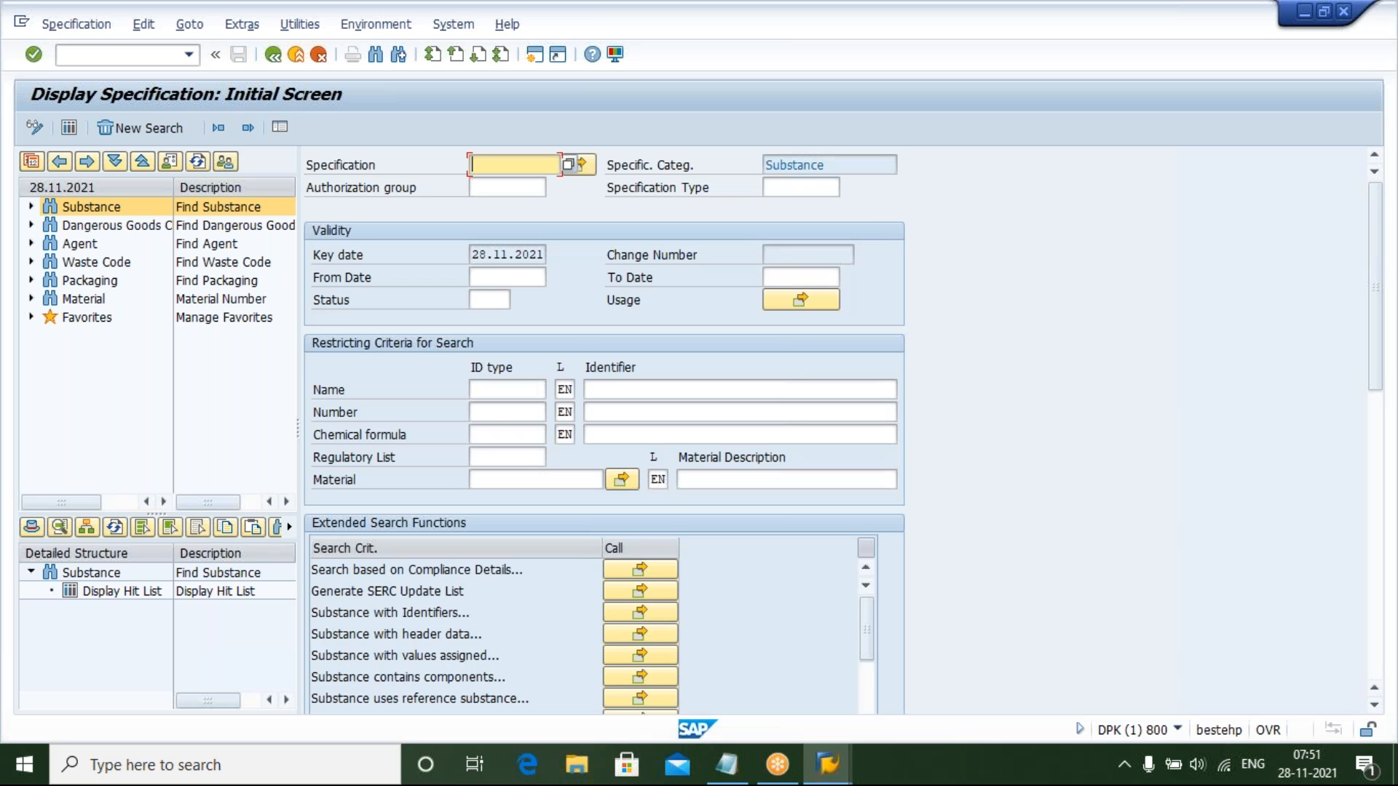
{"action": "left_click", "coordinate": [36, 131]}
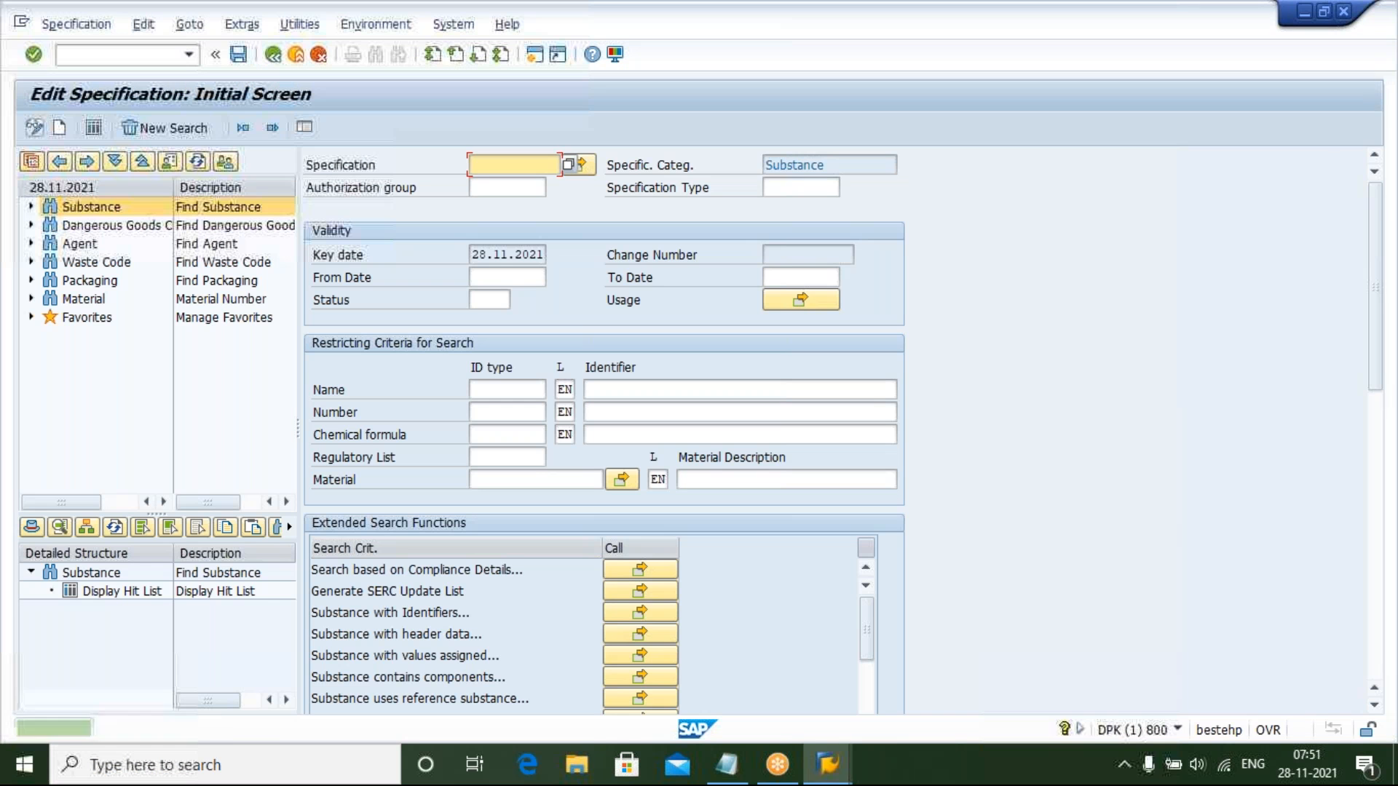
{"action": "left_click", "coordinate": [59, 130]}
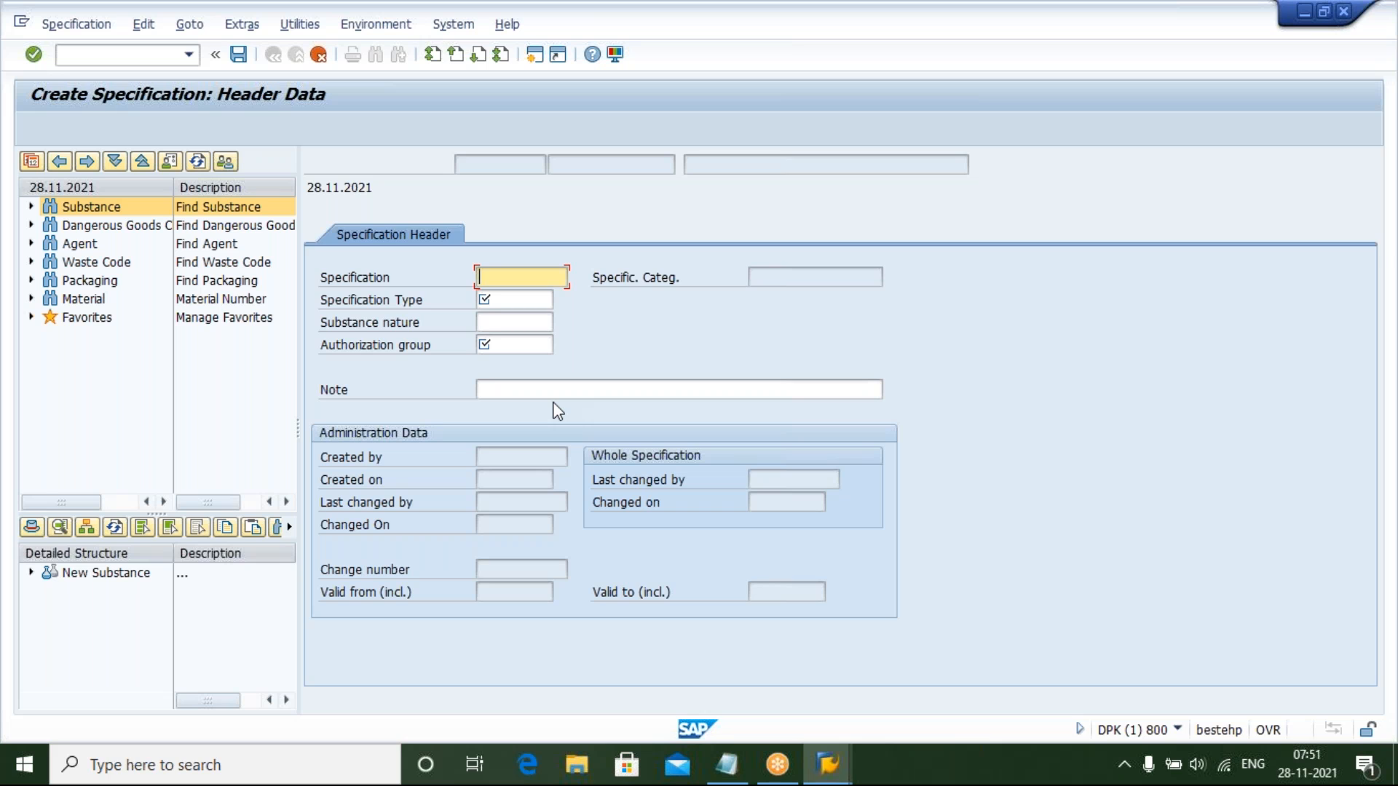
Enter YHAZARD_01 as the new specification's name in the header data
{"action": "type", "text": "YHAZARD_01"}
{"action": "left_click", "coordinate": [520, 297]}
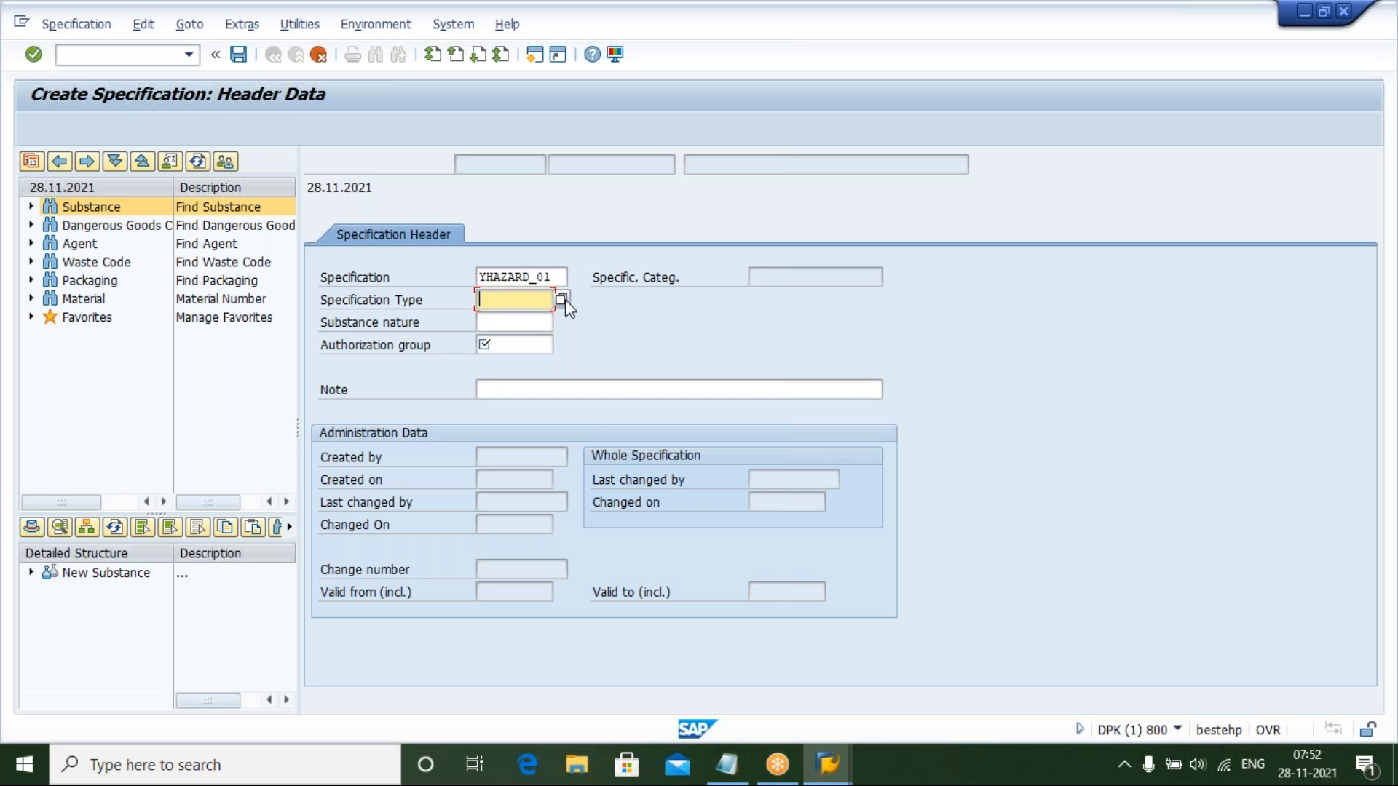
{"action": "left_click", "coordinate": [494, 325]}
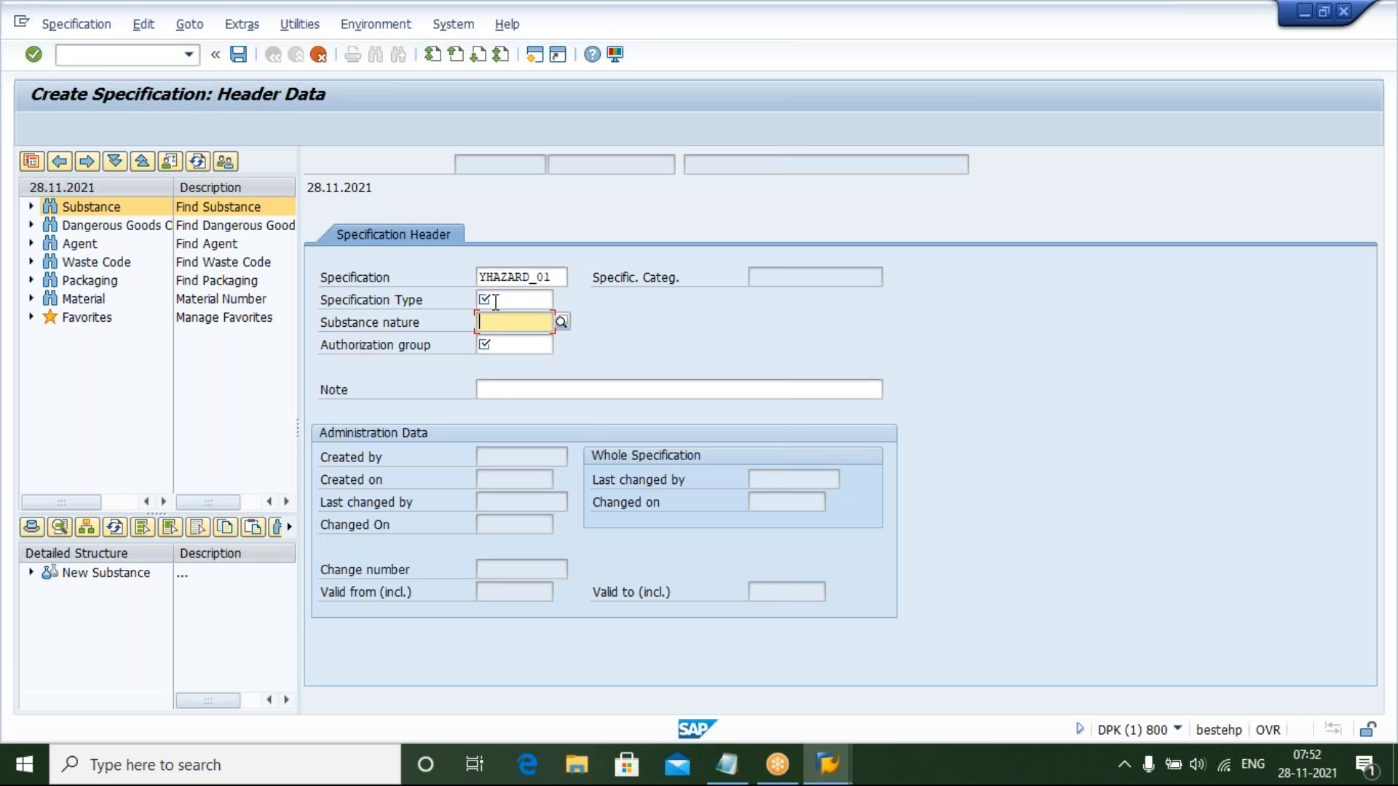
{"action": "left_click", "coordinate": [495, 301]}
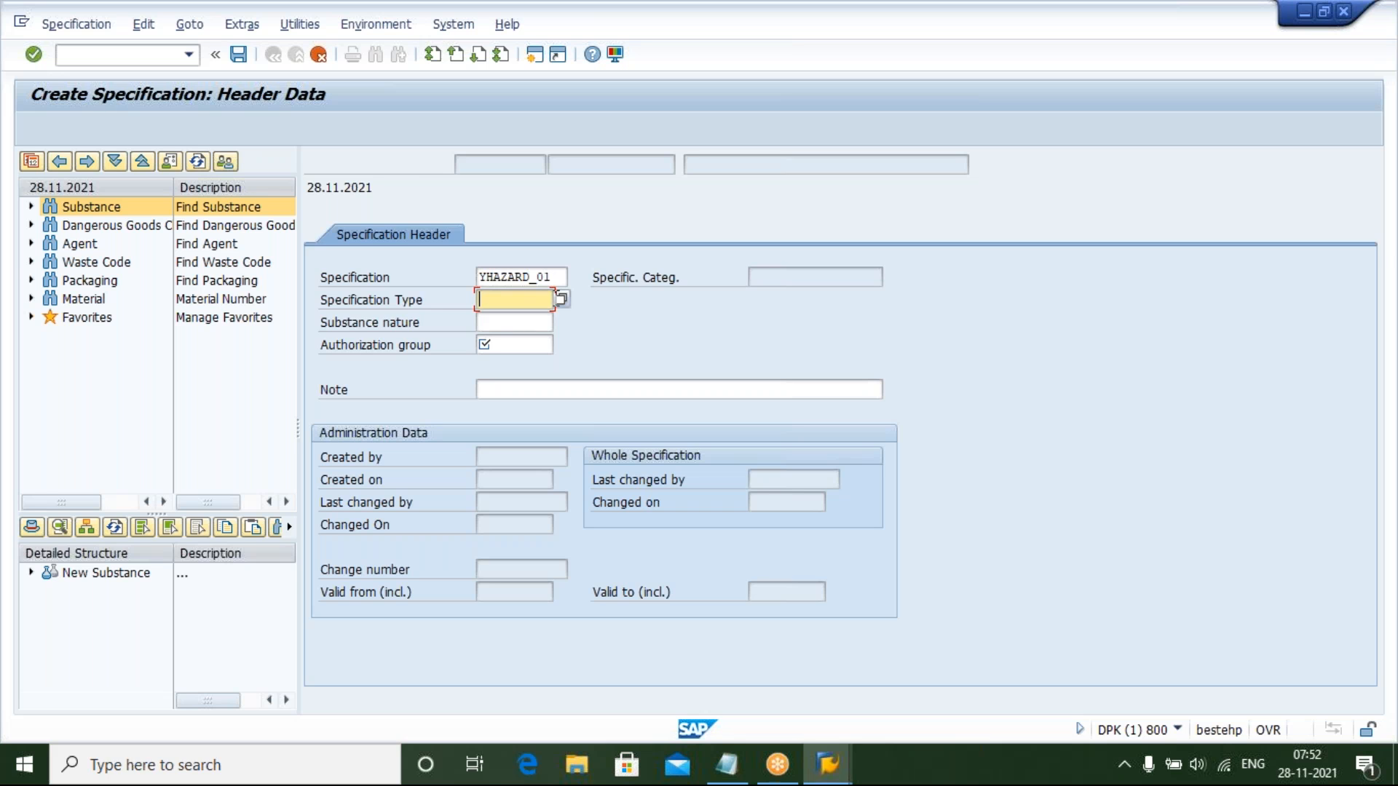
Set the specification type to YHAZ_SPEC from the specification type value list
{"action": "left_click", "coordinate": [561, 300]}
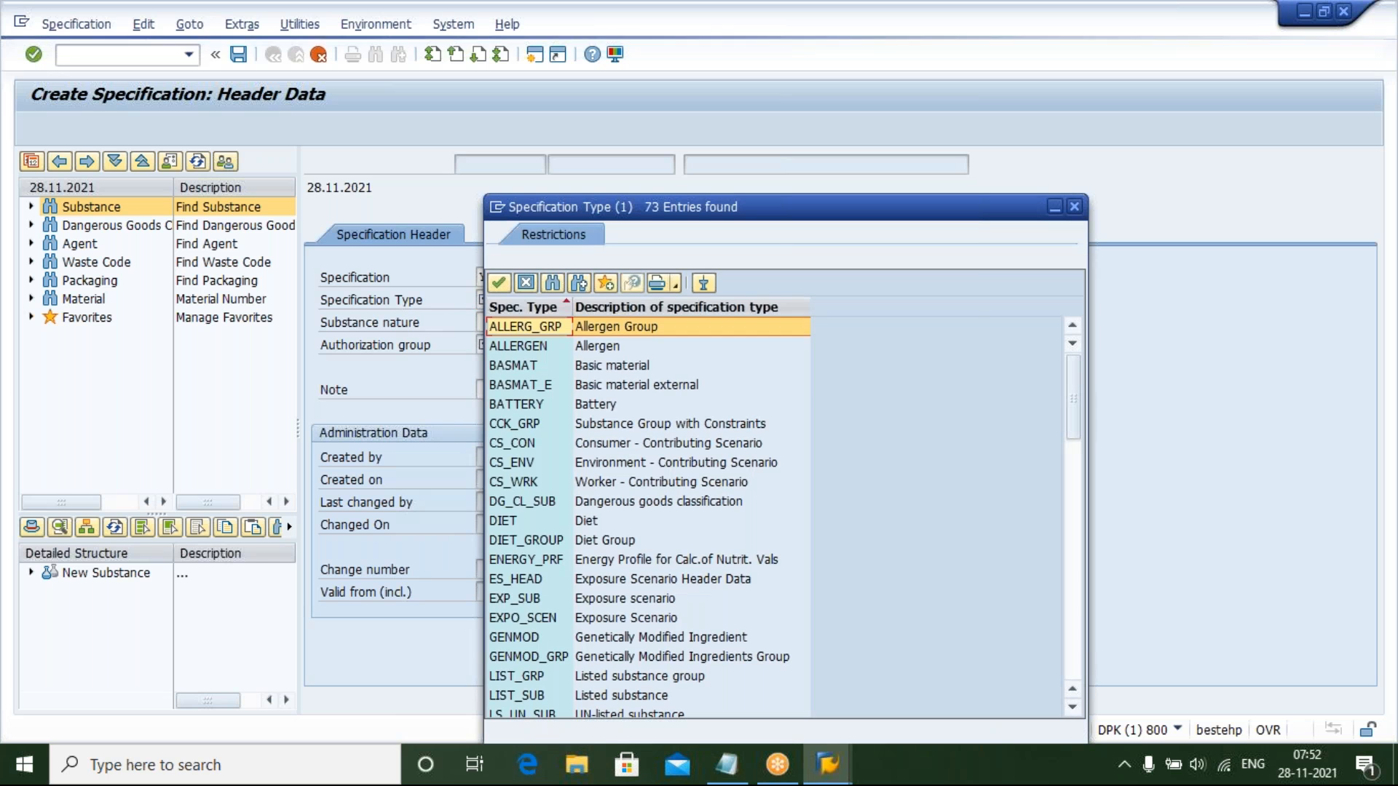
{"action": "left_click", "coordinate": [640, 600]}
{"action": "left_click", "coordinate": [641, 618]}
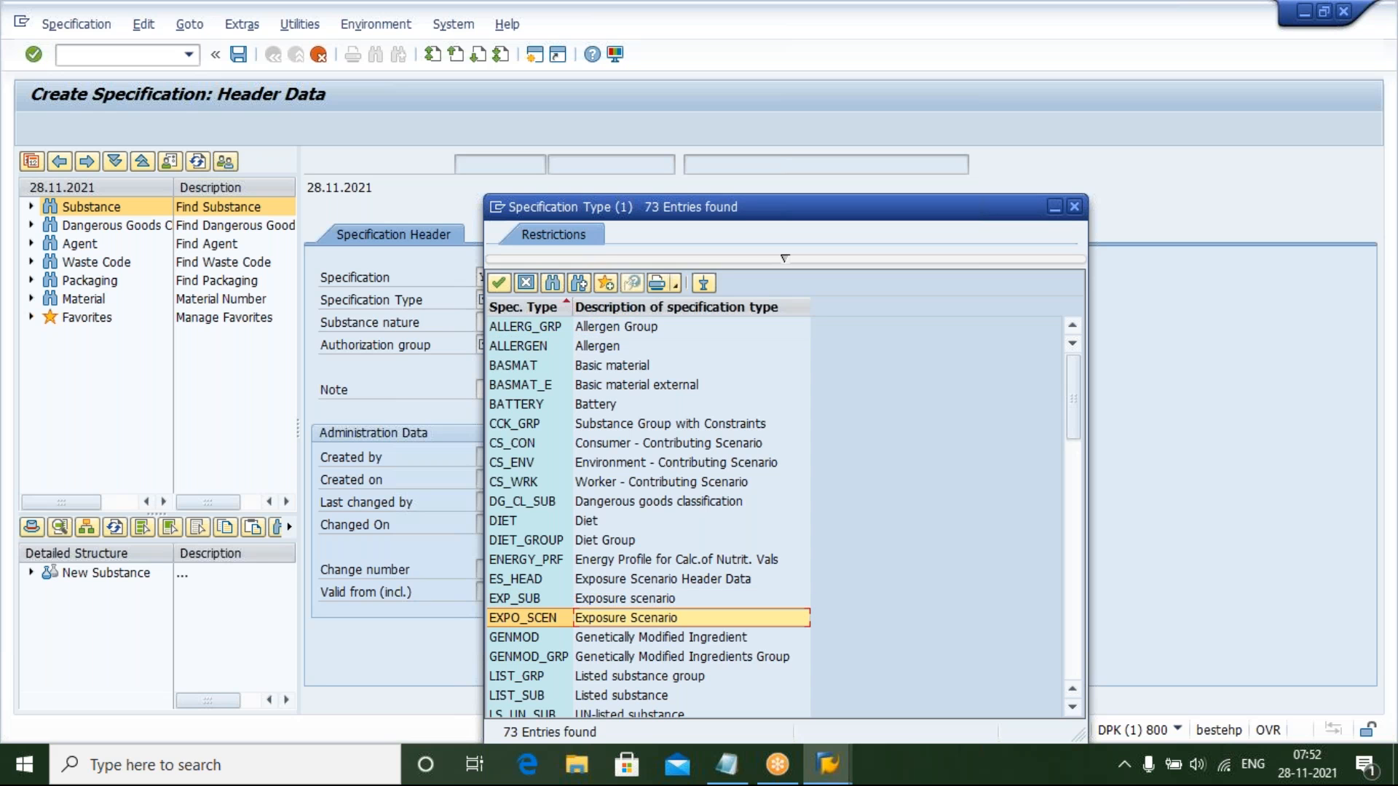
{"action": "key", "text": "Down"}
{"action": "key", "text": "Down"}
{"action": "key", "text": "Down"}
{"action": "key", "text": "Down"}
{"action": "key", "text": "Down"}
{"action": "key", "text": "Down"}
{"action": "key", "text": "Down"}
{"action": "key", "text": "Down"}
{"action": "key", "text": "Down"}
{"action": "key", "text": "Down"}
{"action": "key", "text": "Down"}
{"action": "key", "text": "Down"}
{"action": "key", "text": "Down"}
{"action": "key", "text": "Down"}
{"action": "key", "text": "Down"}
{"action": "key", "text": "Down"}
{"action": "key", "text": "Down"}
{"action": "key", "text": "Down"}
{"action": "key", "text": "Down"}
{"action": "key", "text": "Down"}
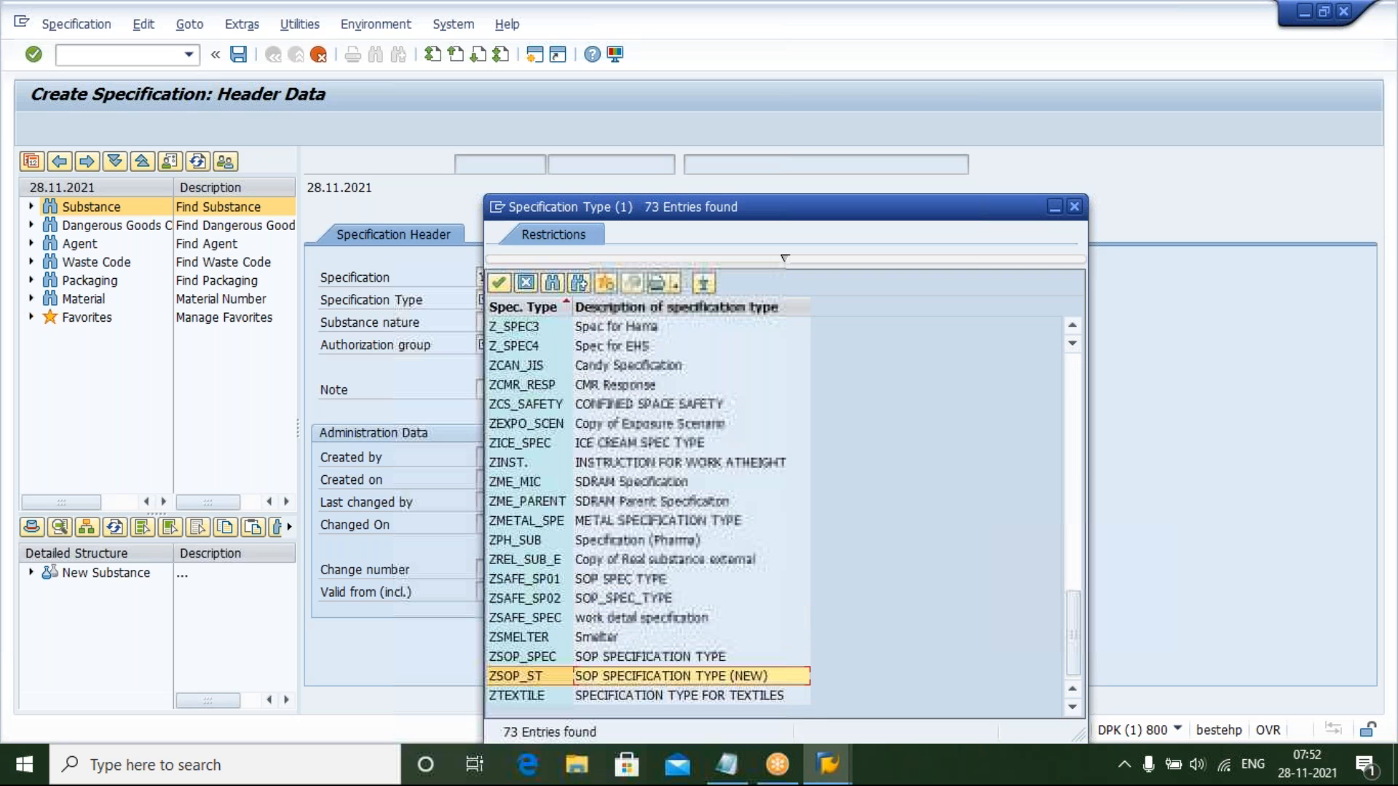
{"action": "left_click_drag", "start_coordinate": [691, 676], "coordinate": [691, 424]}
{"action": "left_click", "coordinate": [692, 443]}
{"action": "key", "text": "Return"}
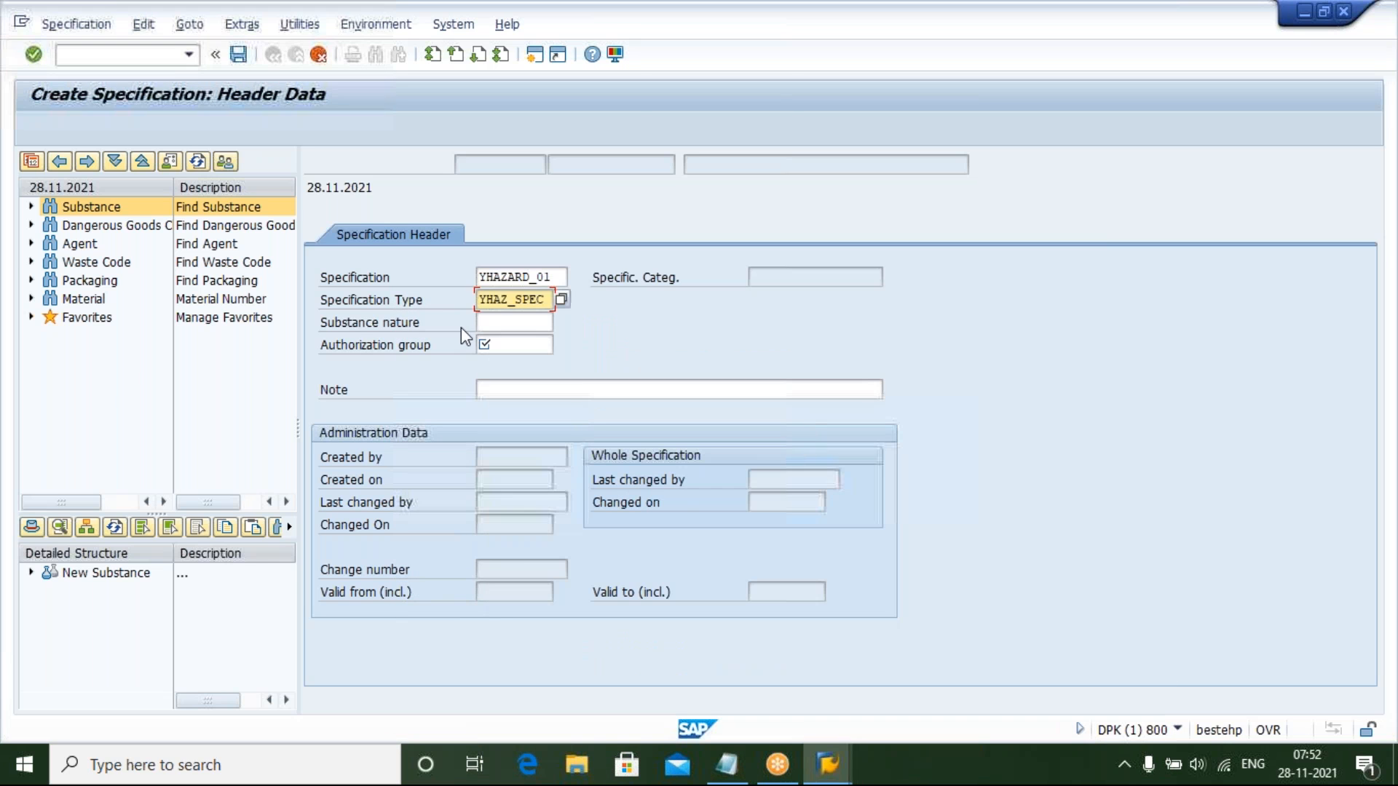
{"action": "left_click", "coordinate": [503, 322]}
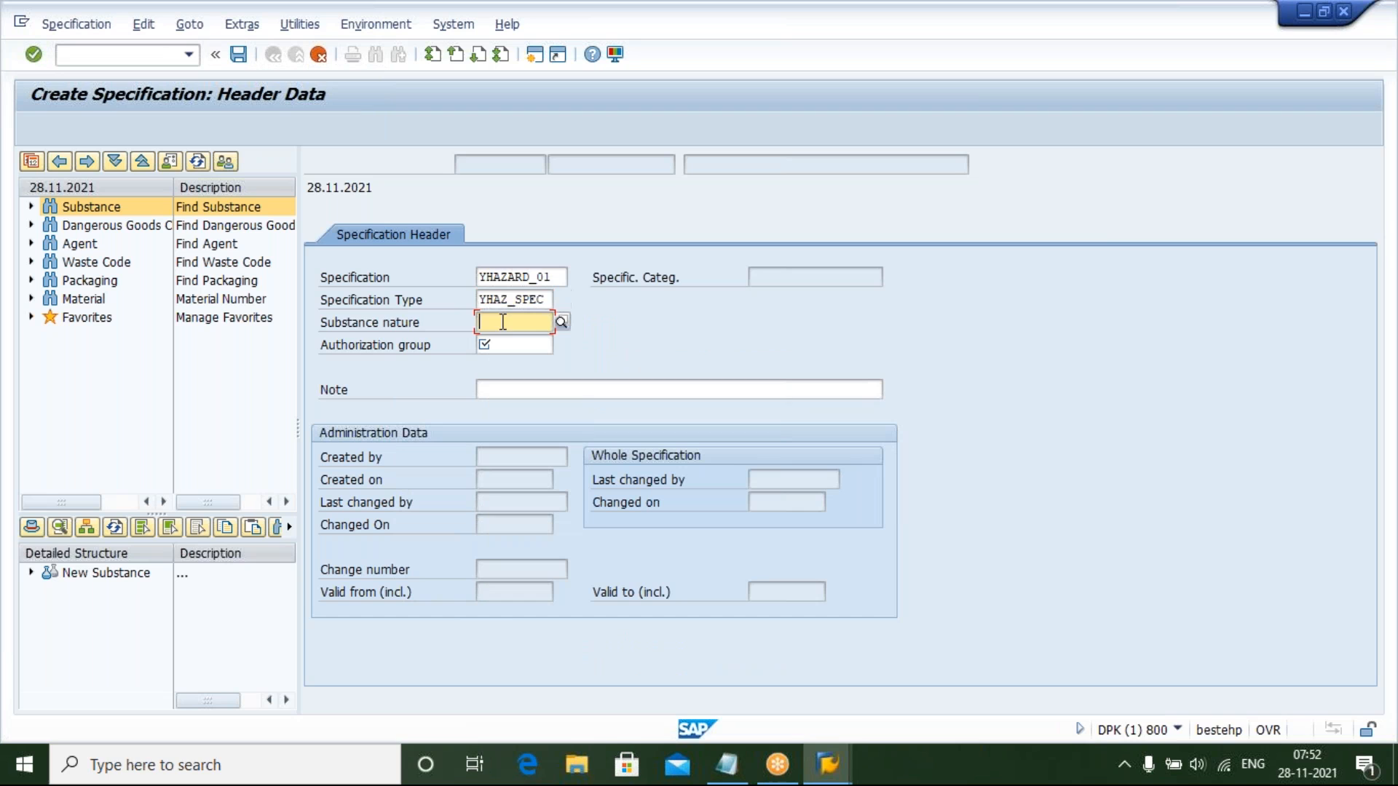
Set the substance nature to ZSH_DLNT (Diluent) and the authorization group to ALL
{"action": "left_click", "coordinate": [562, 321]}
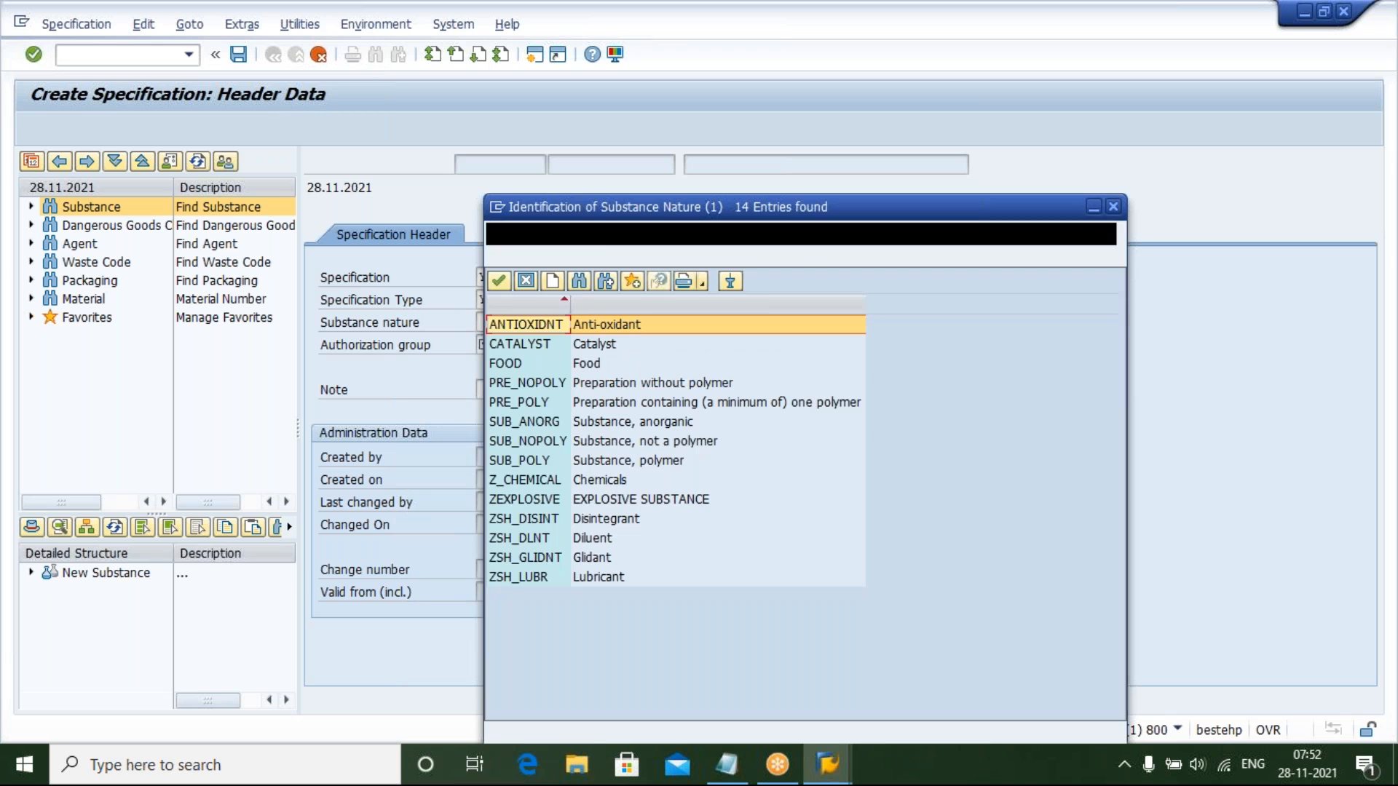
{"action": "double_click", "coordinate": [593, 542]}
{"action": "key", "text": "Tab"}
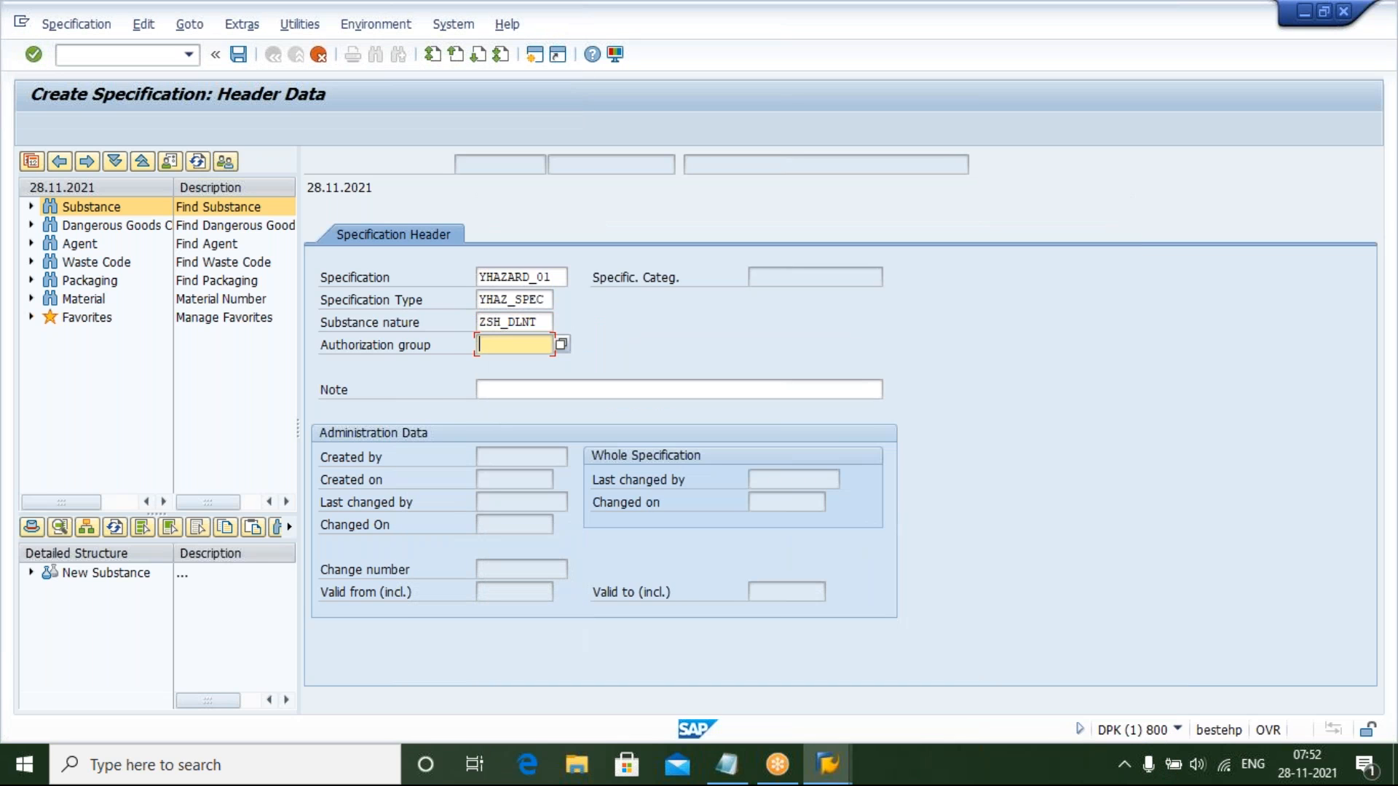
{"action": "type", "text": "ALL"}
Enter CUSTOMIZED SPECIFICATION as the note and confirm the header data
{"action": "left_click", "coordinate": [528, 393]}
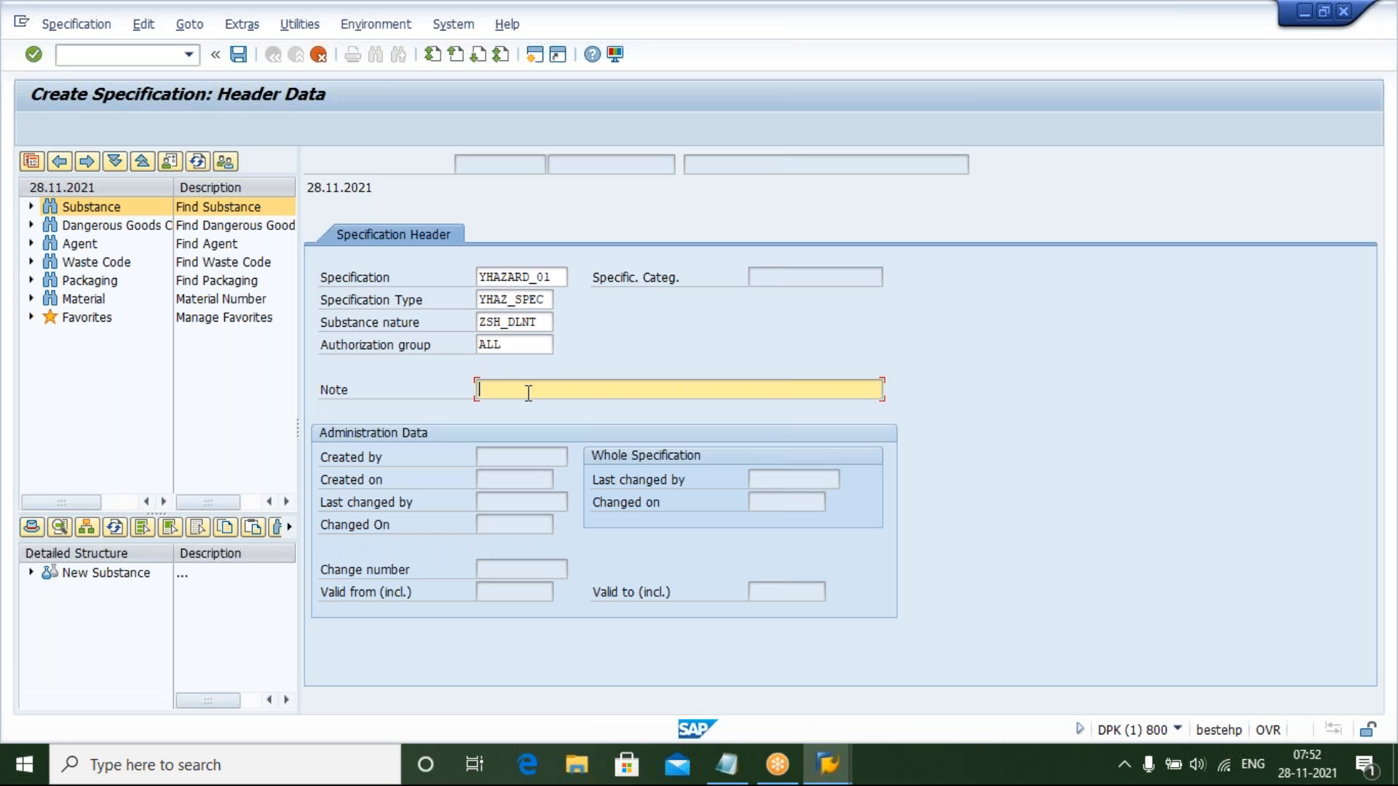
{"action": "type", "text": "CUSTOMIZED SPECIFICATION"}
{"action": "key", "text": "Return"}
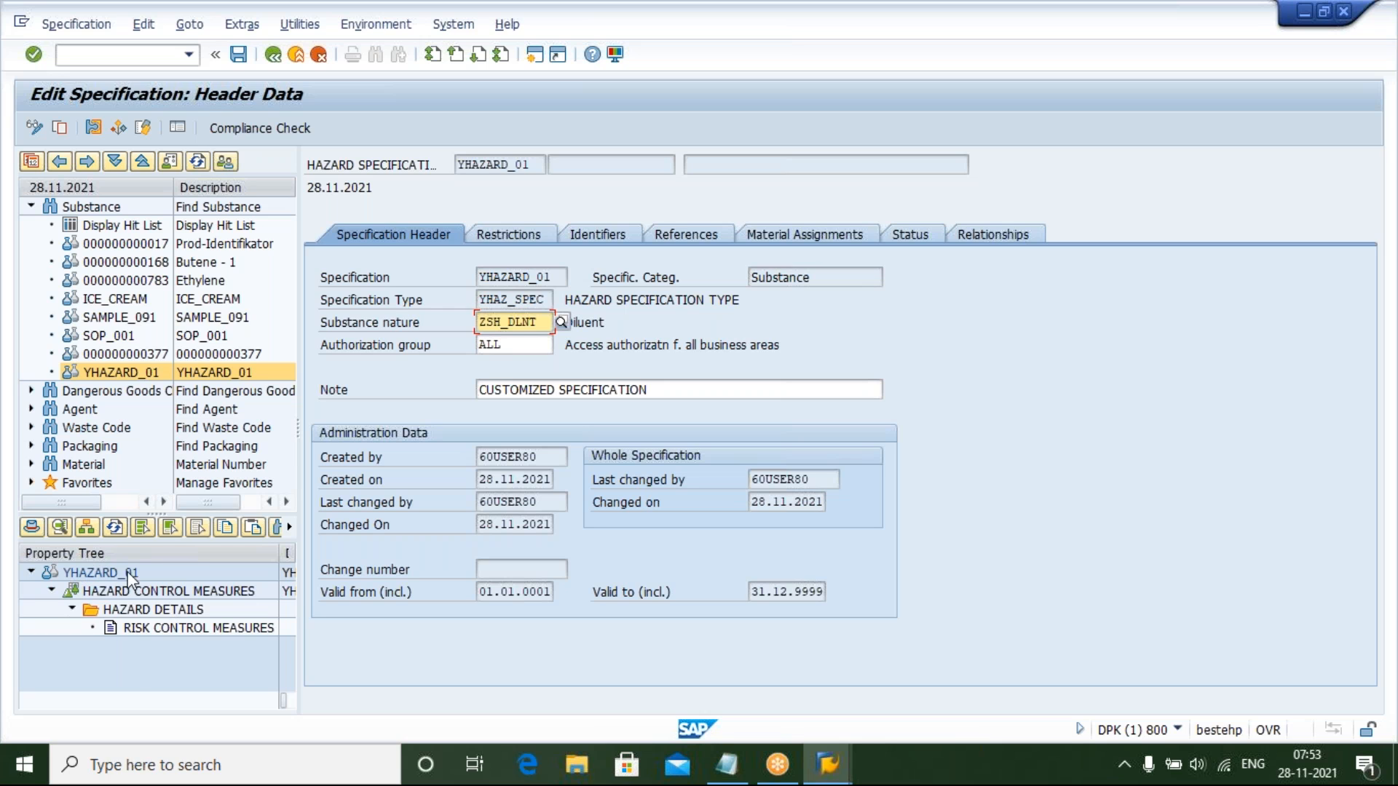
Save the new specification after selecting the Risk Control Measures property in the property tree
{"action": "left_click", "coordinate": [115, 593]}
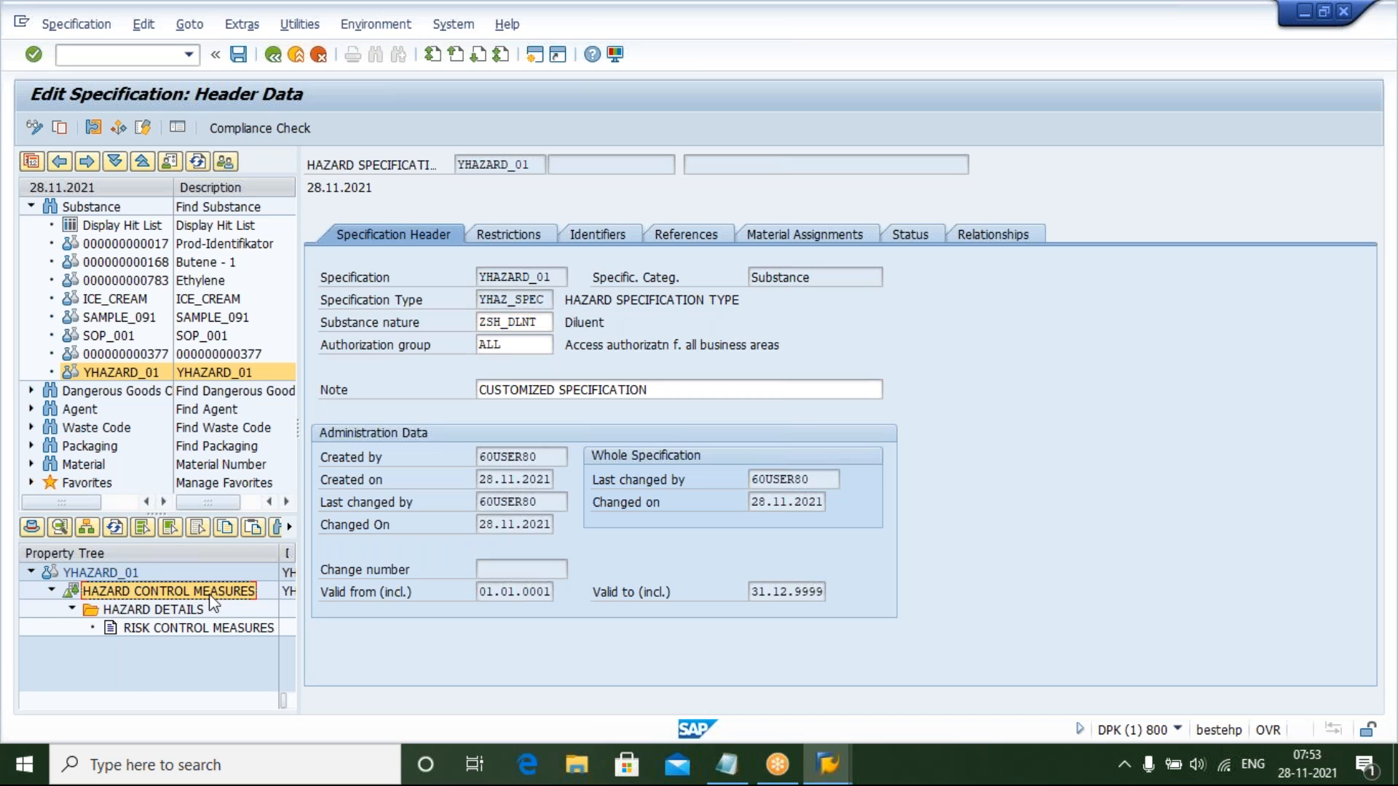
{"action": "left_click", "coordinate": [142, 610]}
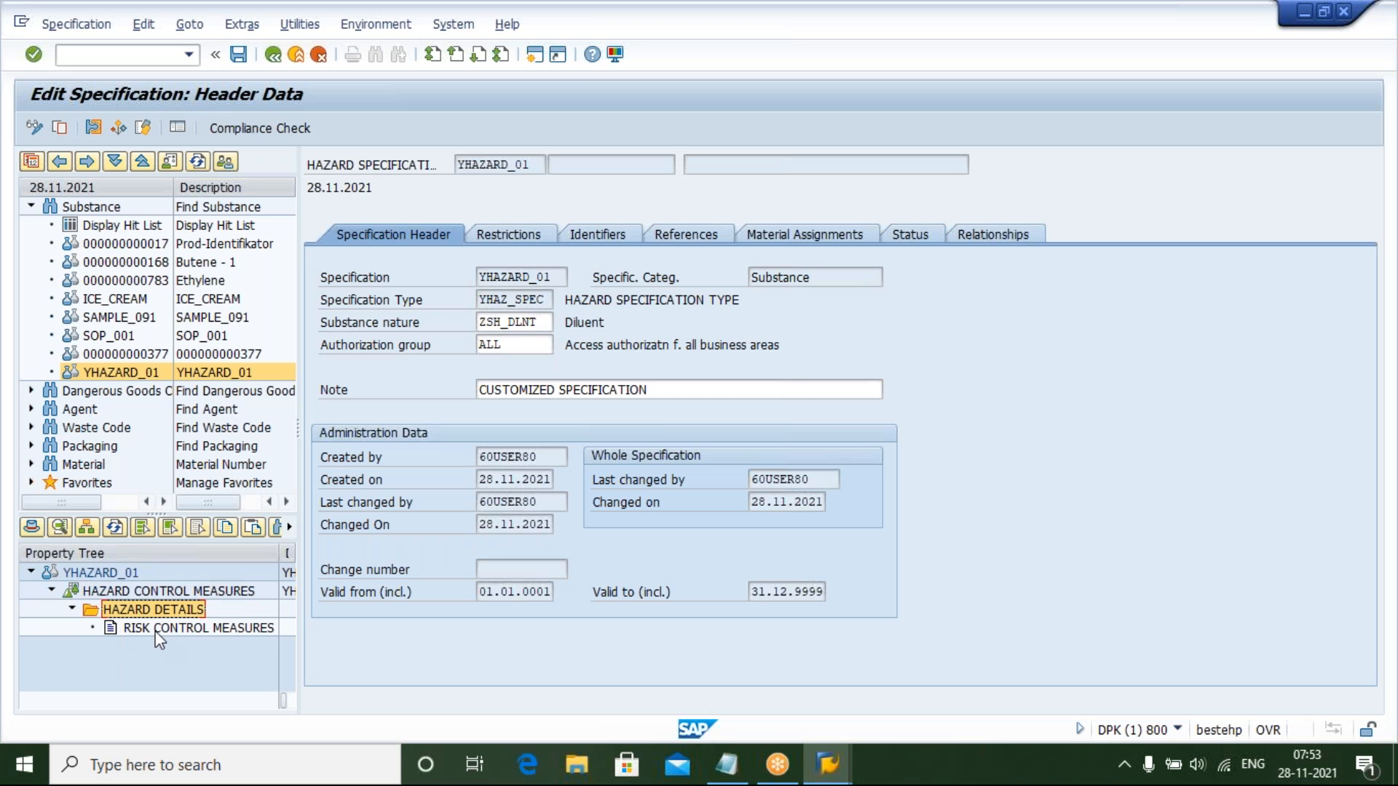
{"action": "left_click", "coordinate": [155, 629]}
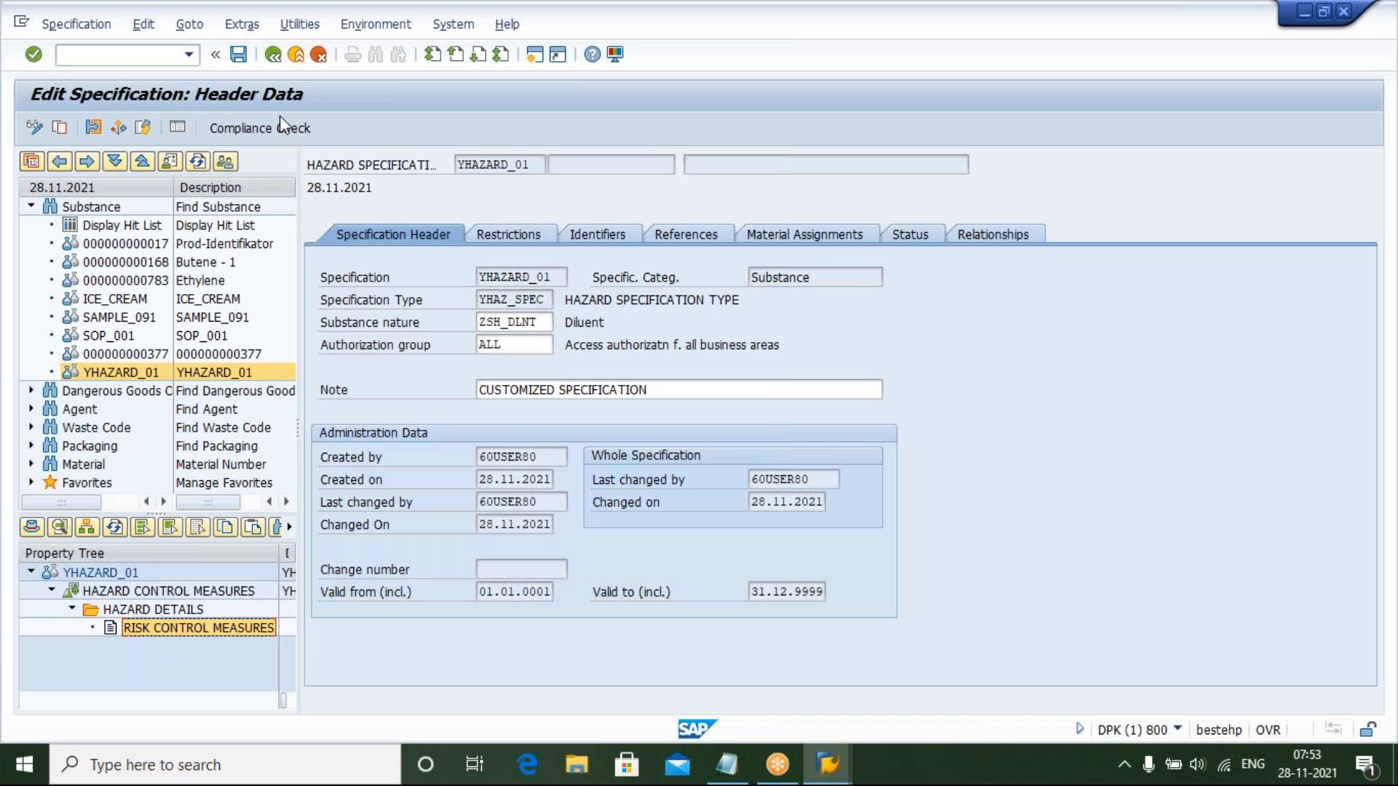
{"action": "left_click", "coordinate": [238, 55]}
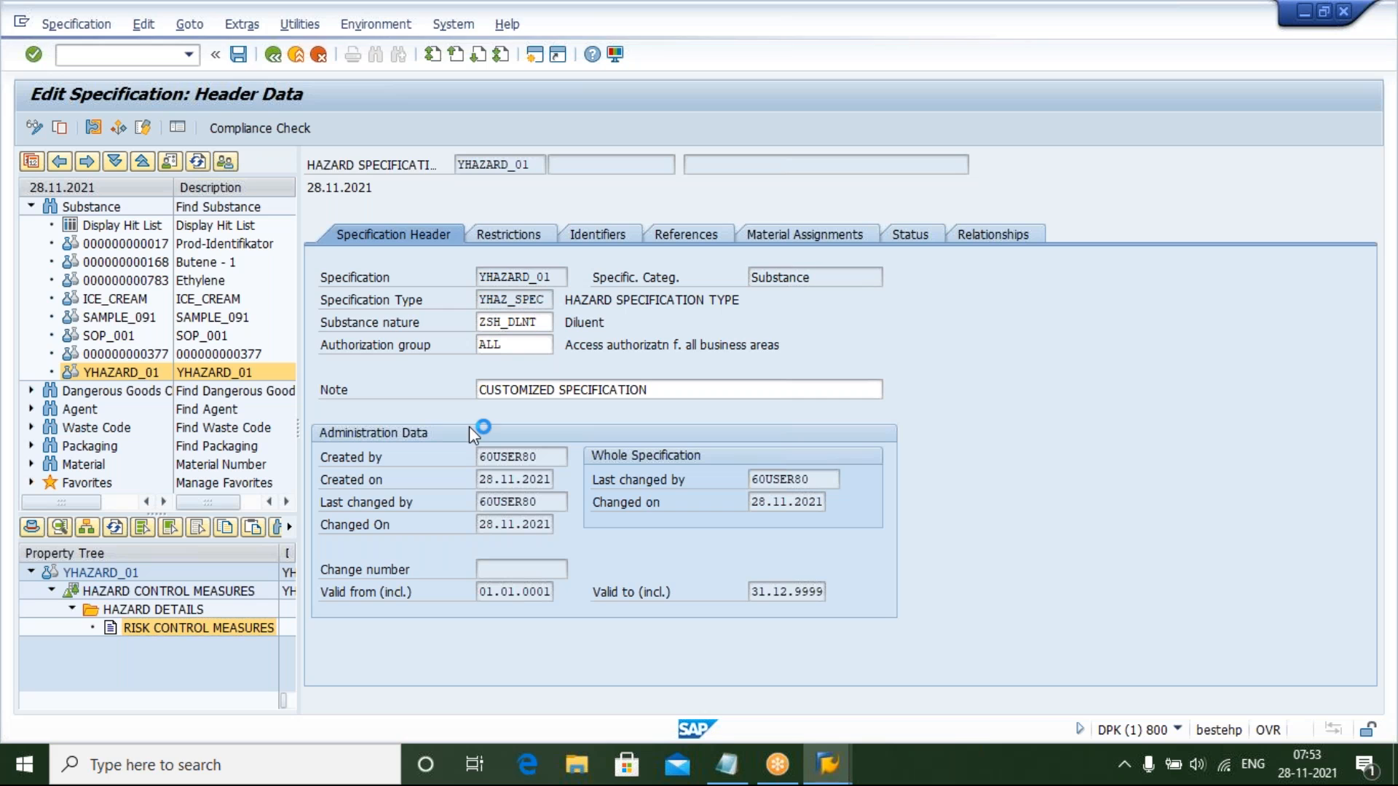
Add an identifier row with ID category NAM and identification type CUSTOMER
{"action": "left_click", "coordinate": [597, 234]}
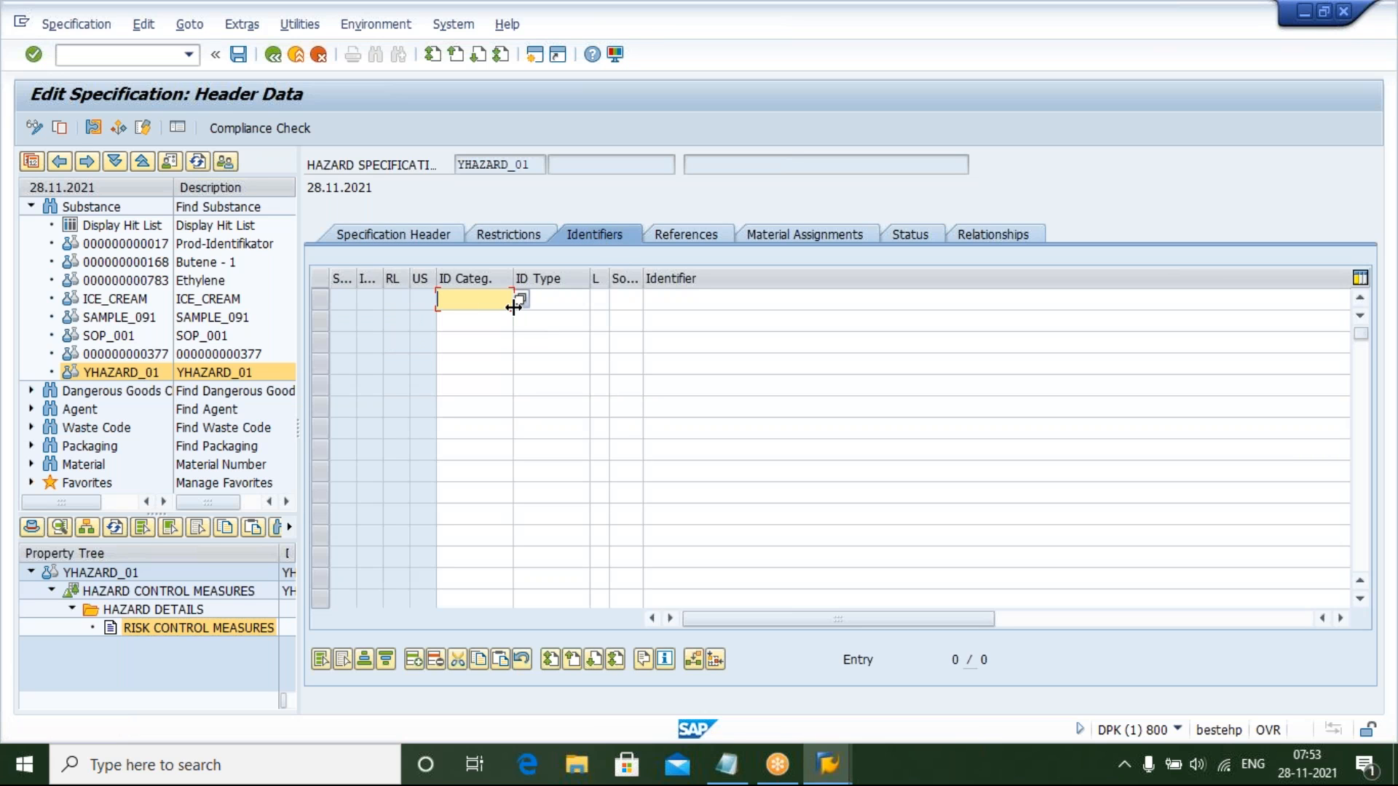
{"action": "left_click", "coordinate": [515, 304]}
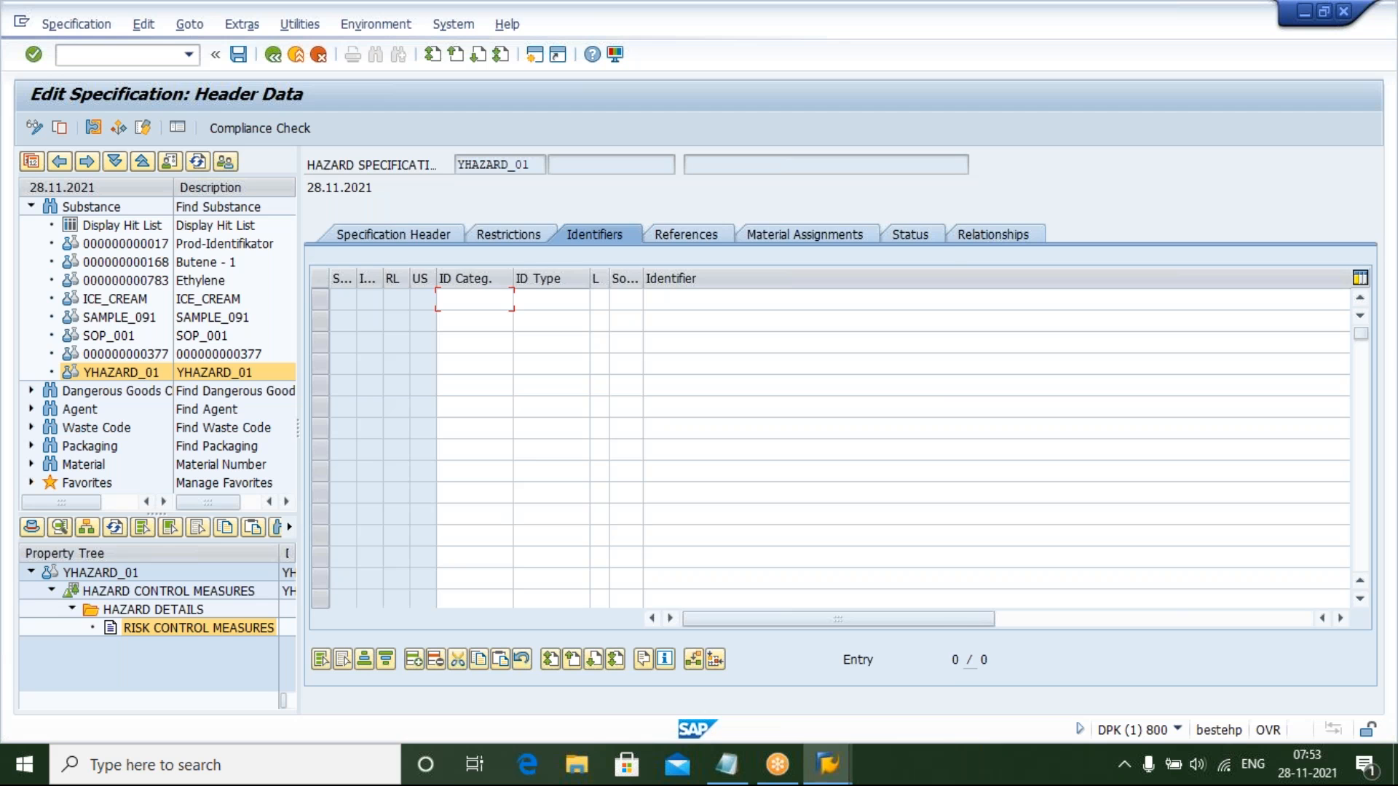
{"action": "double_click", "coordinate": [432, 366]}
{"action": "left_click", "coordinate": [559, 300]}
{"action": "left_click", "coordinate": [599, 300]}
{"action": "left_click", "coordinate": [557, 618]}
{"action": "left_click", "coordinate": [558, 638]}
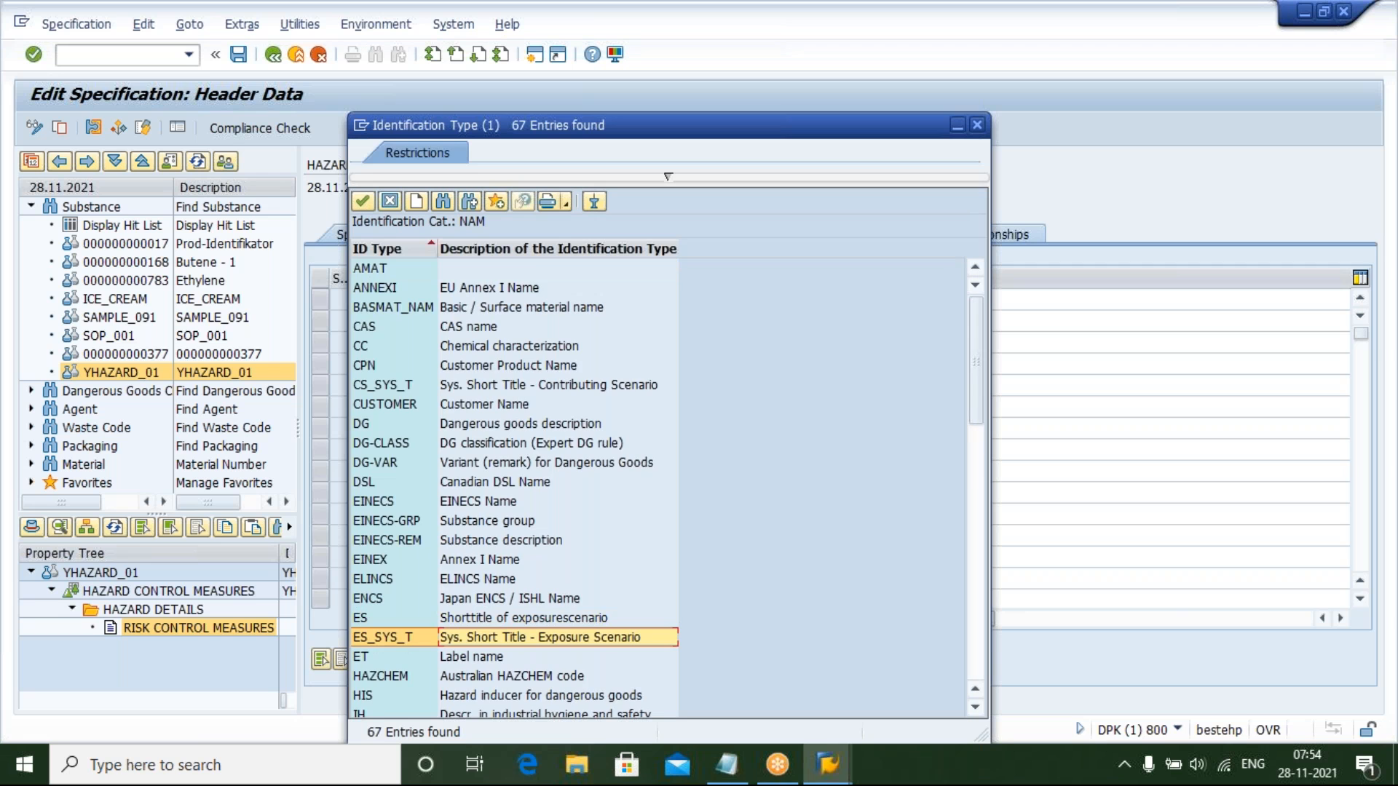
{"action": "scroll", "coordinate": [557, 644], "scroll_direction": "down", "scroll_amount": 3}
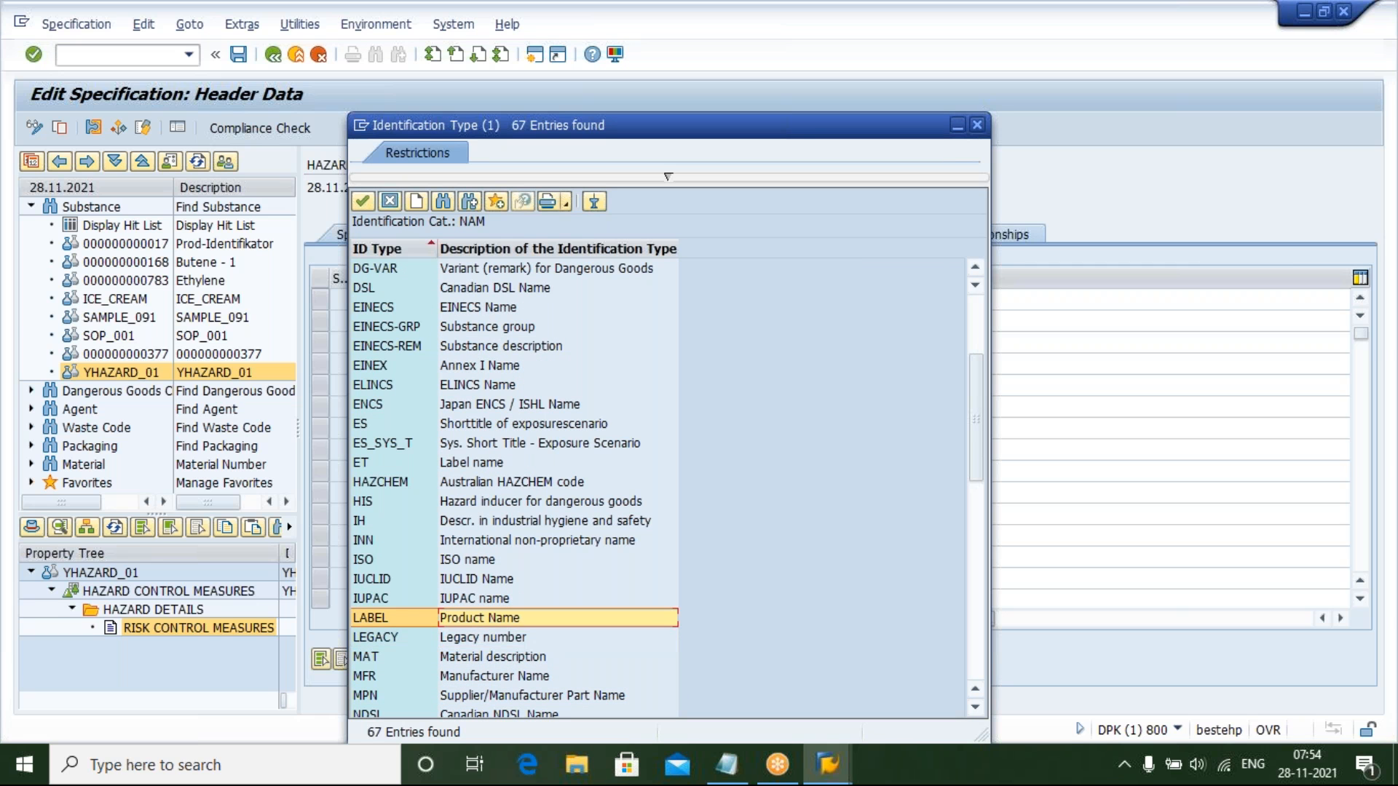
{"action": "scroll", "coordinate": [509, 287], "scroll_direction": "up", "scroll_amount": 4}
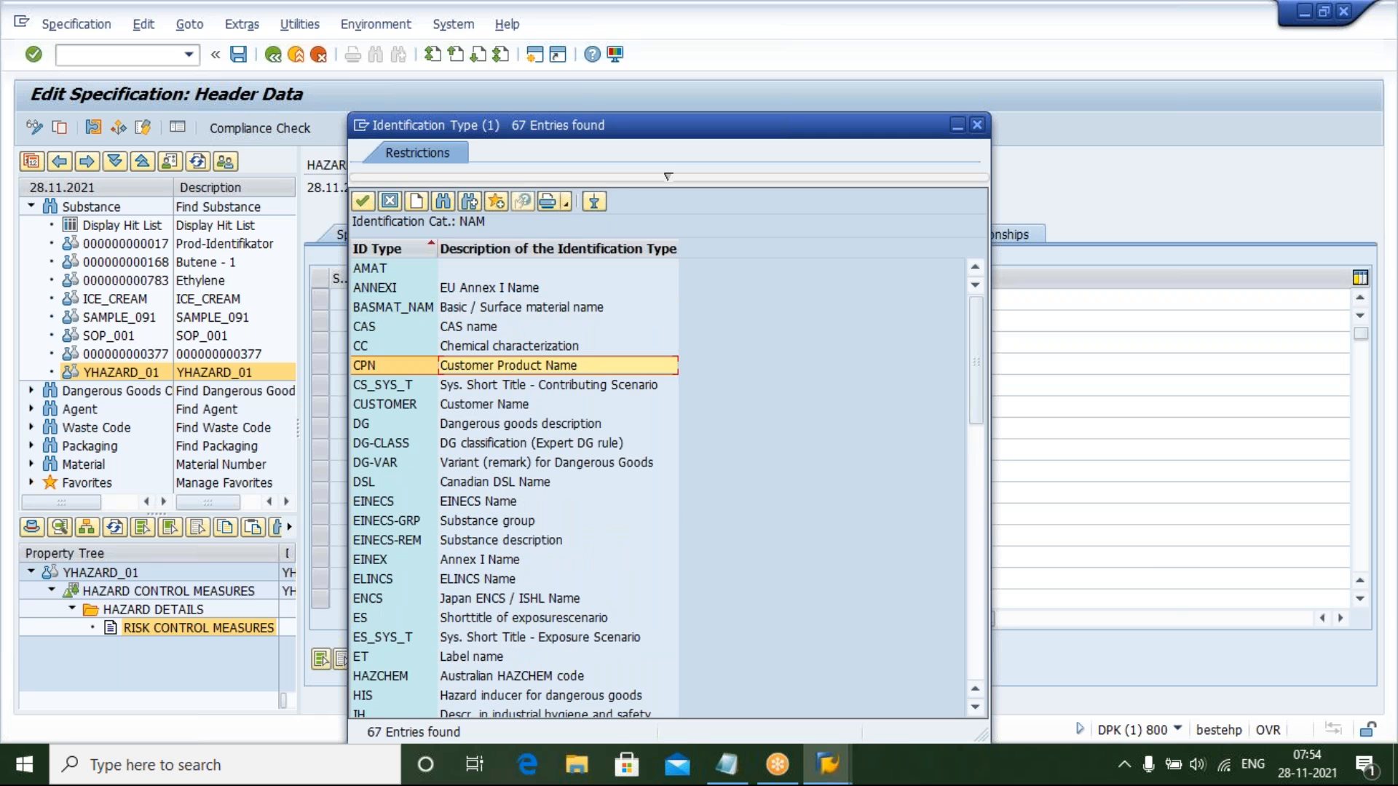
{"action": "left_click", "coordinate": [407, 404]}
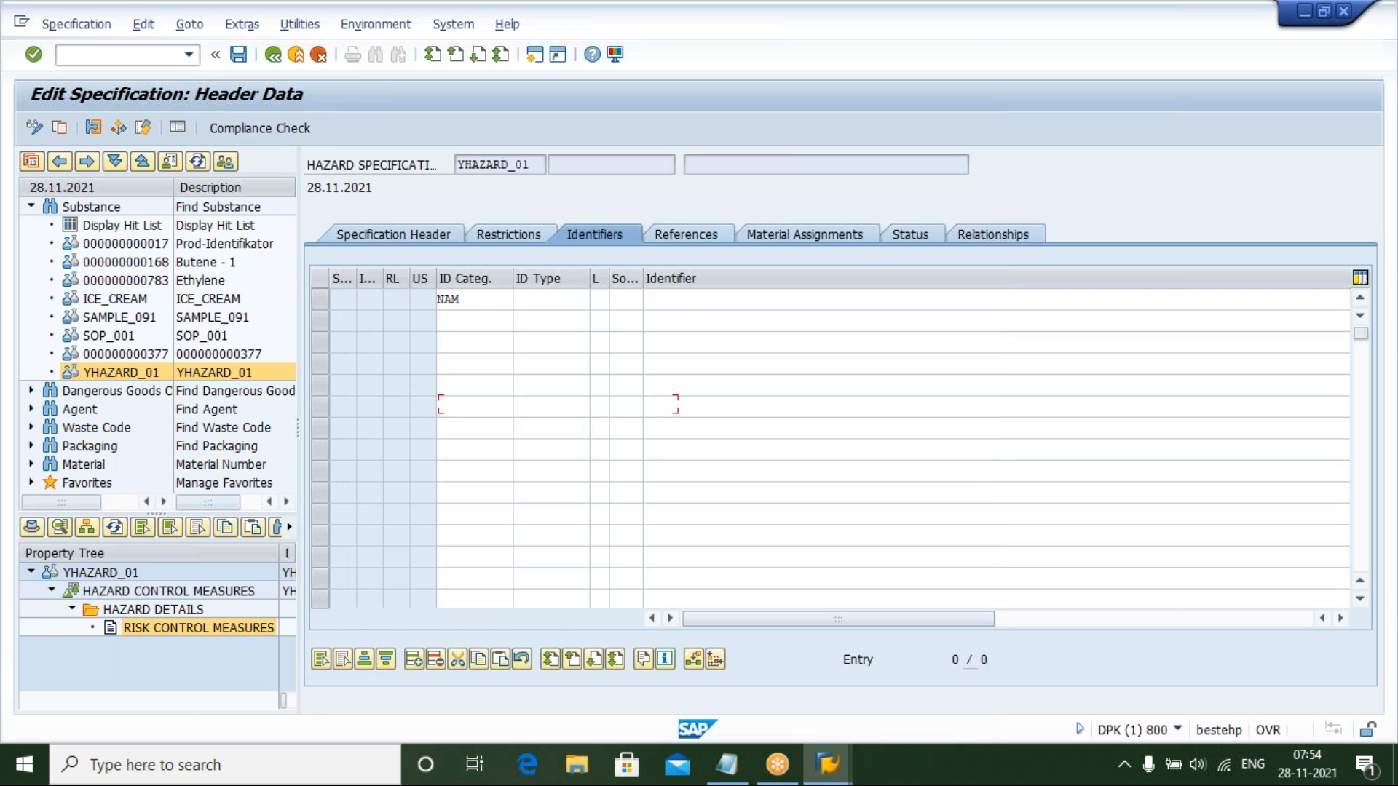
Enter SAP USER as the identifier and save the specification
{"action": "left_click", "coordinate": [704, 301]}
{"action": "type", "text": "SAP"}
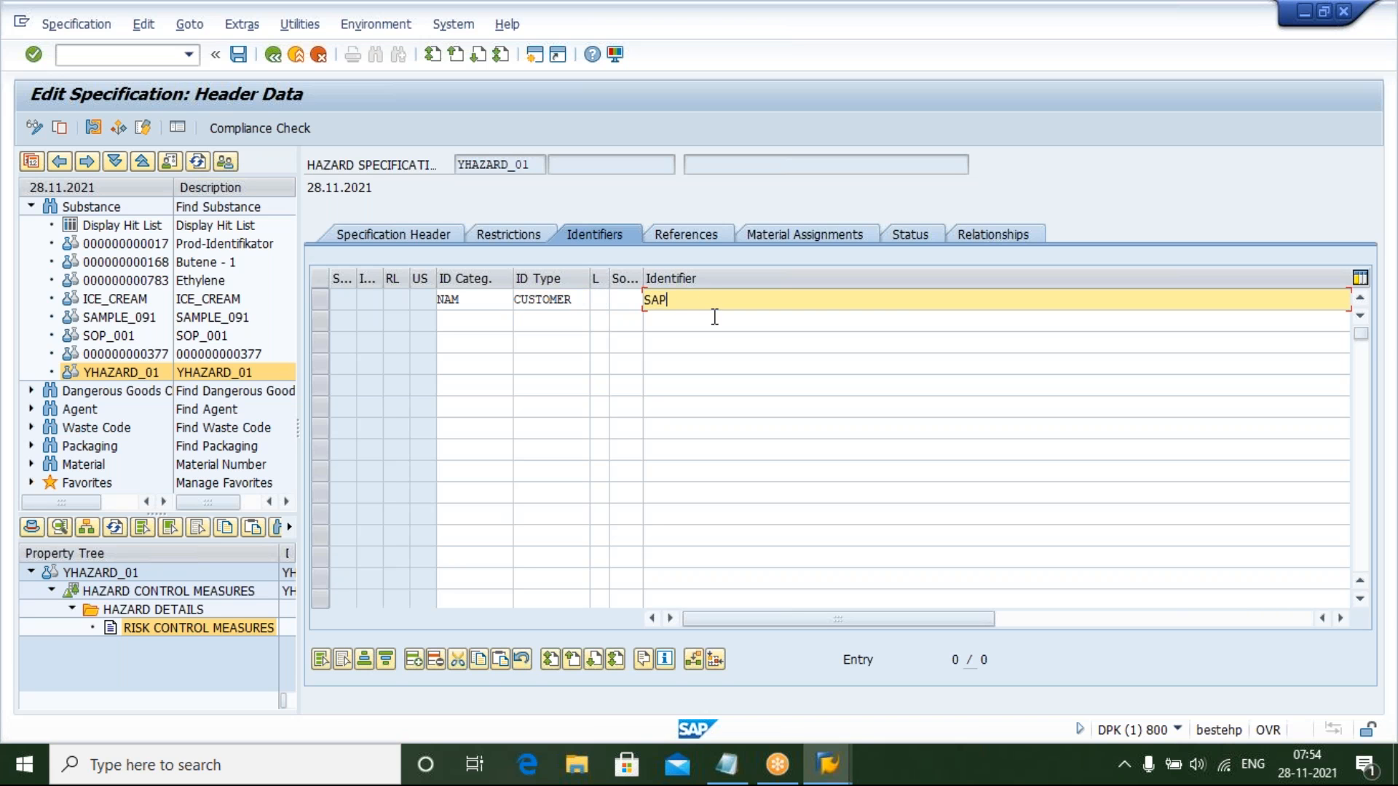
{"action": "type", "text": " USER"}
{"action": "key", "text": "Return"}
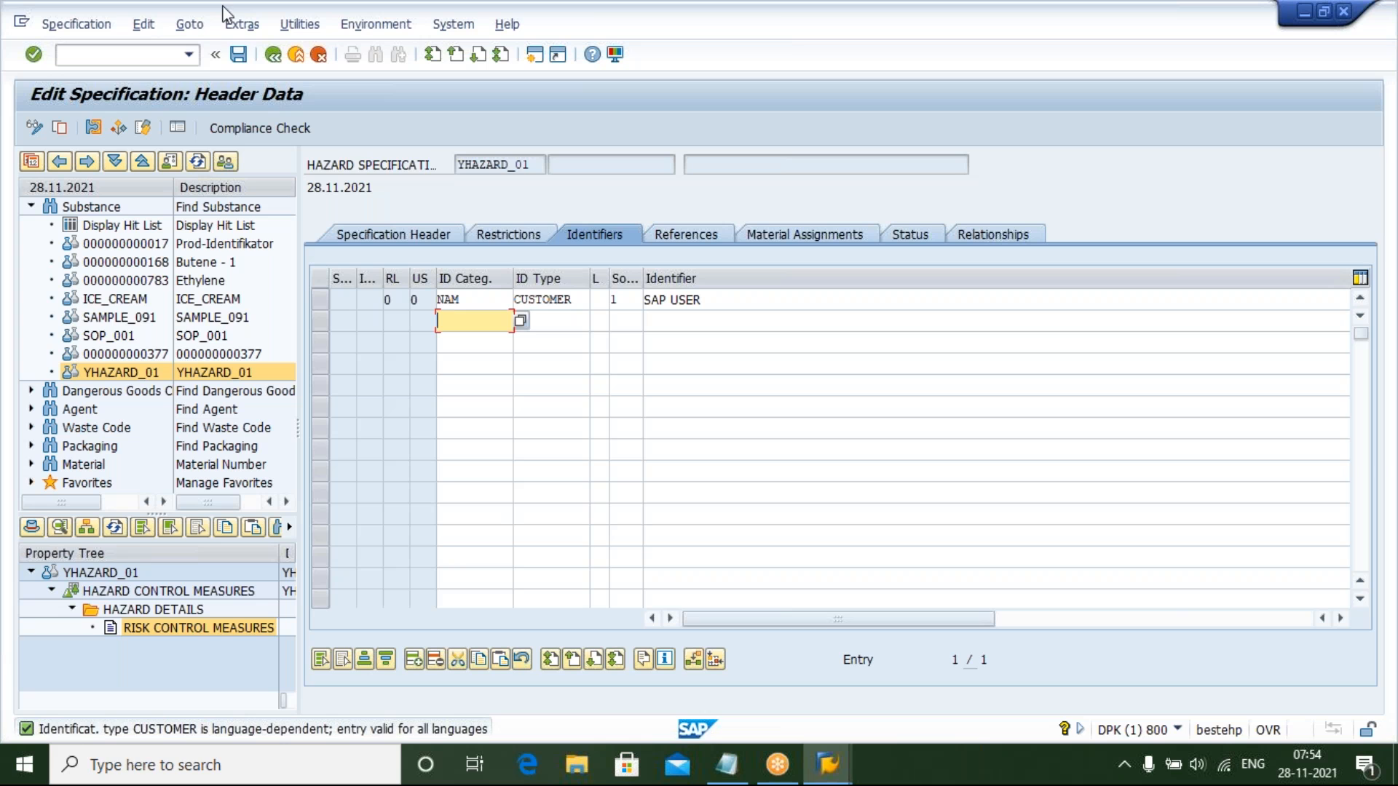
{"action": "left_click", "coordinate": [238, 54]}
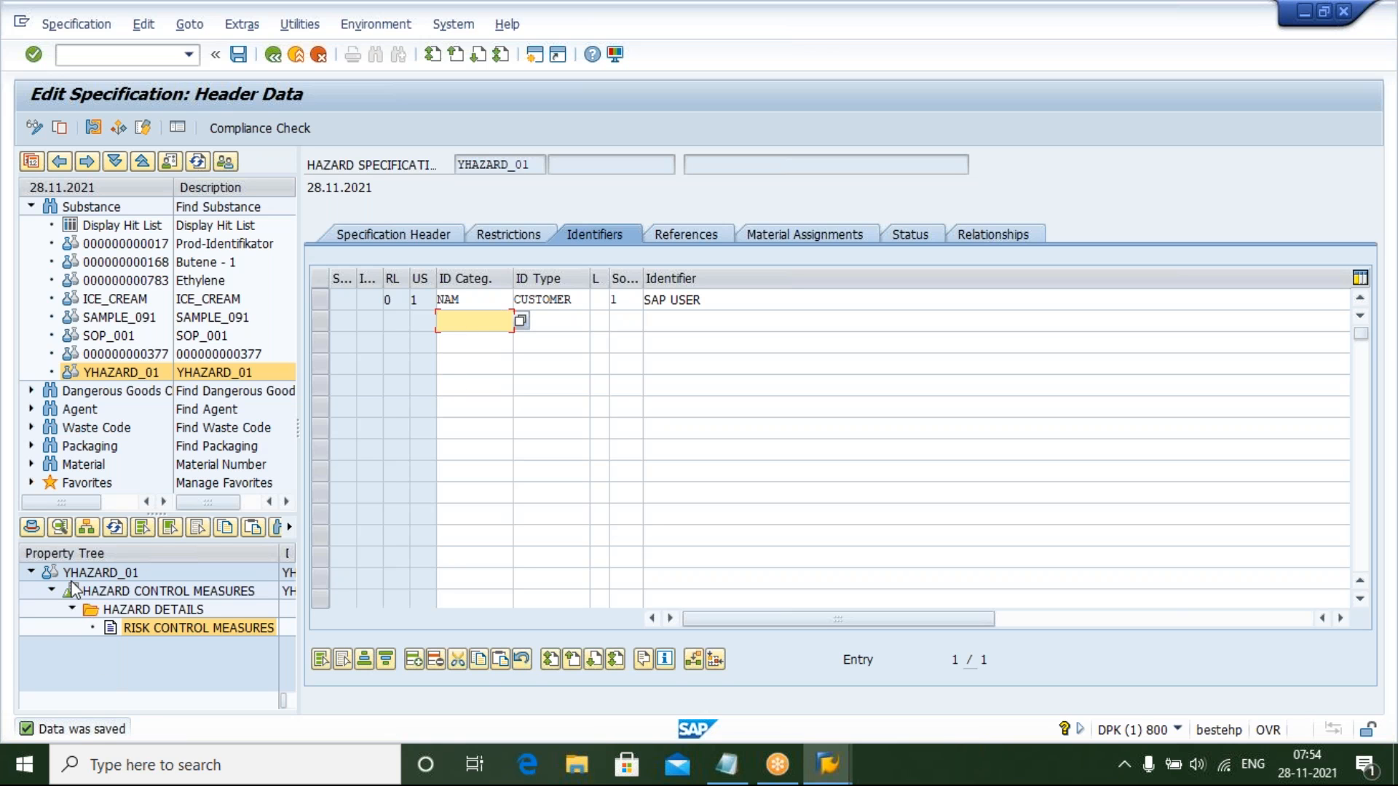
Open the Risk Control Measures value assignment and set the hazard type to 01 ELECTRICAL HAZARD
{"action": "double_click", "coordinate": [155, 626]}
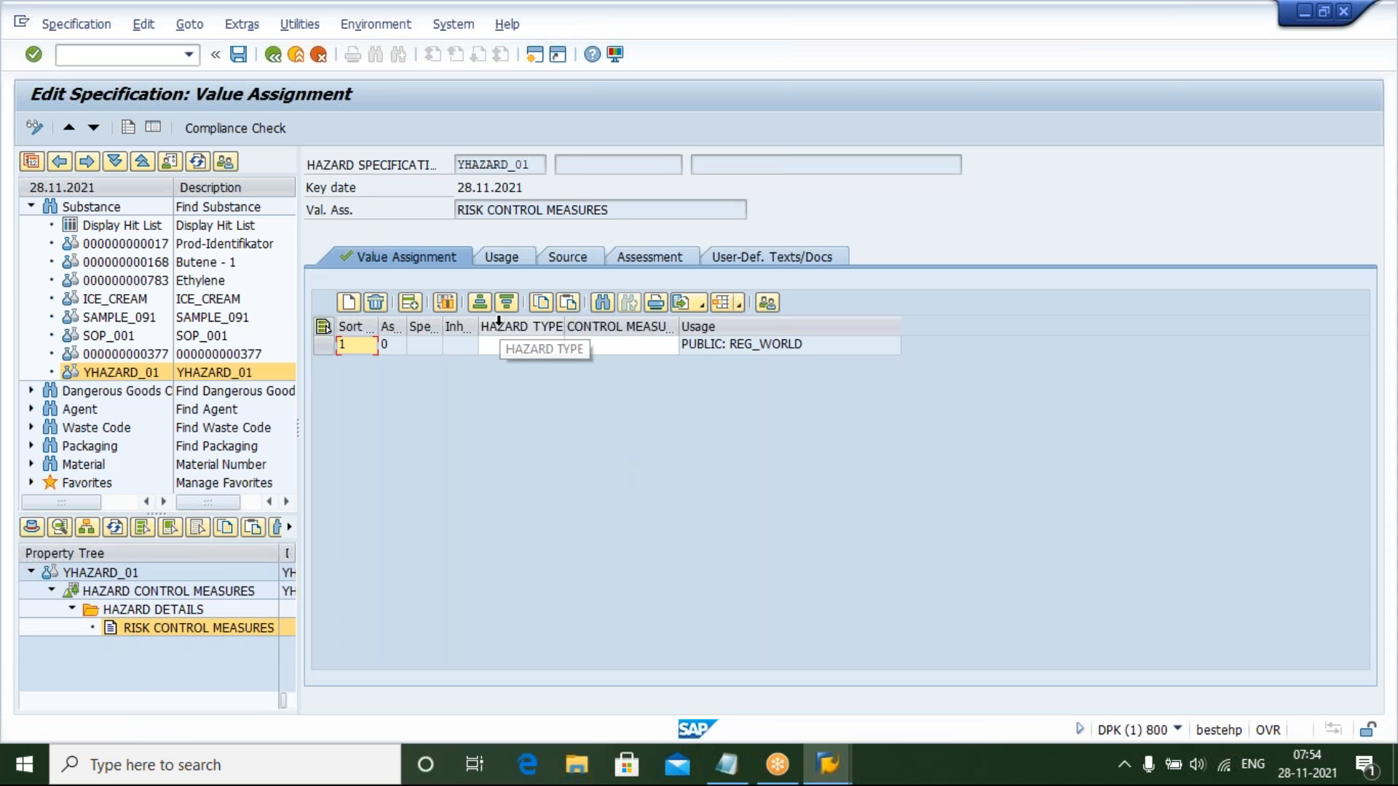
{"action": "left_click", "coordinate": [513, 345]}
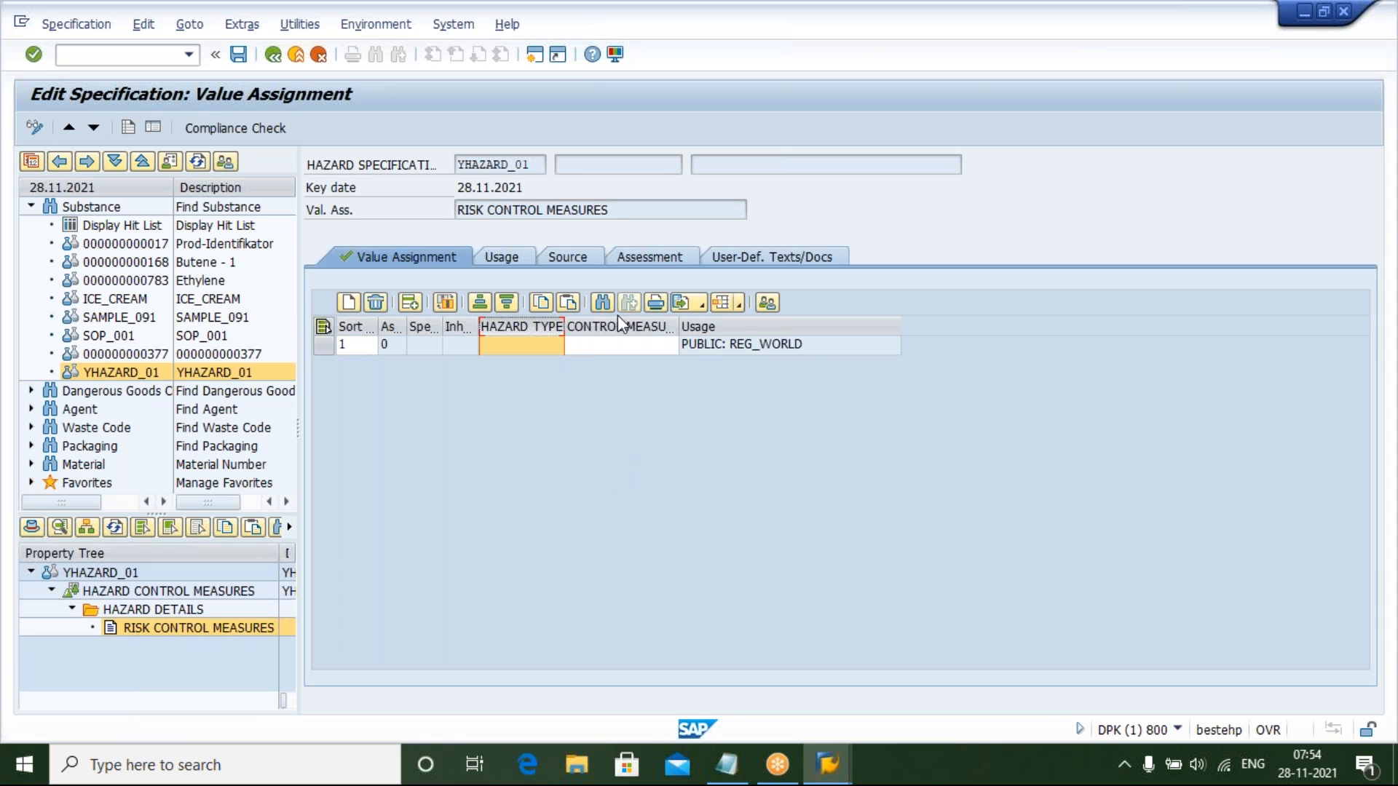
{"action": "key", "text": "Tab"}
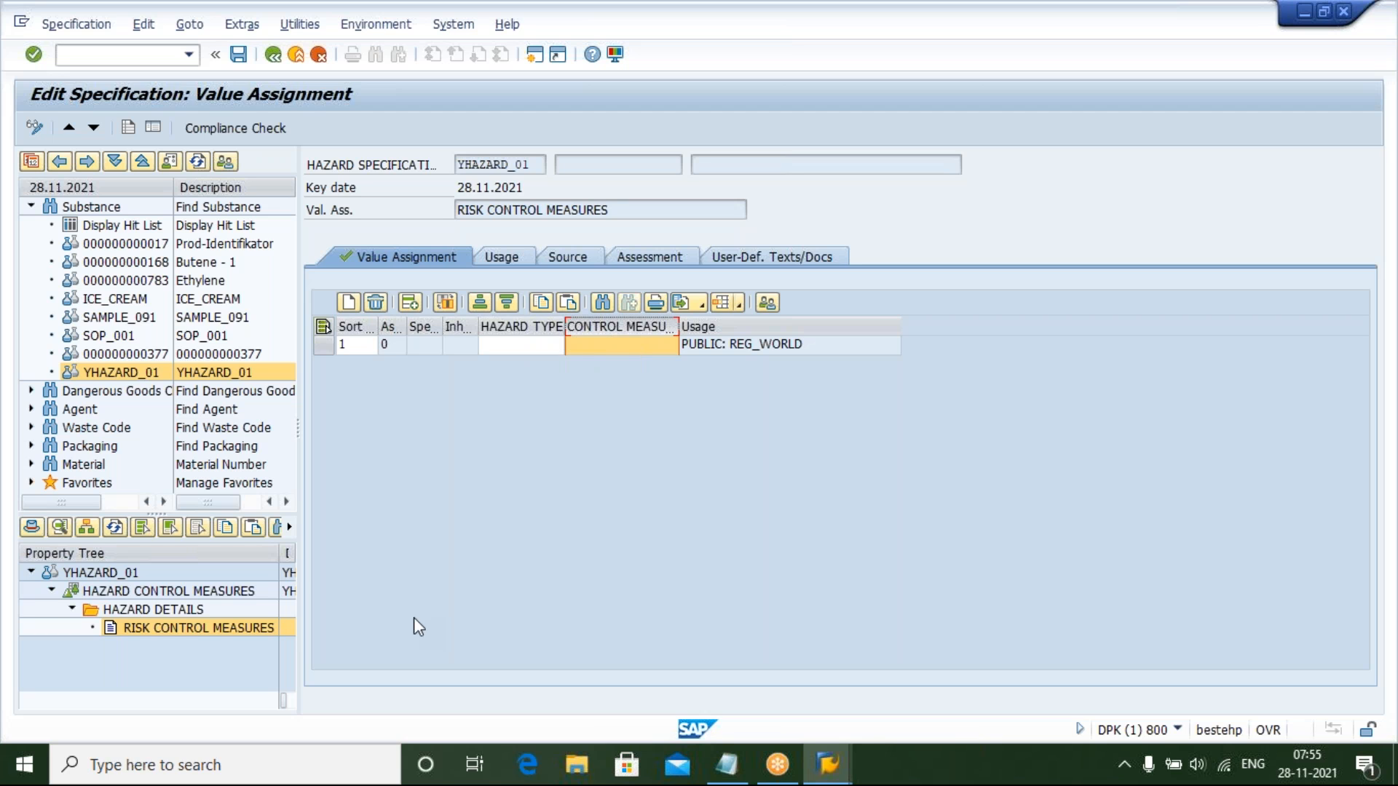
{"action": "left_click", "coordinate": [509, 339]}
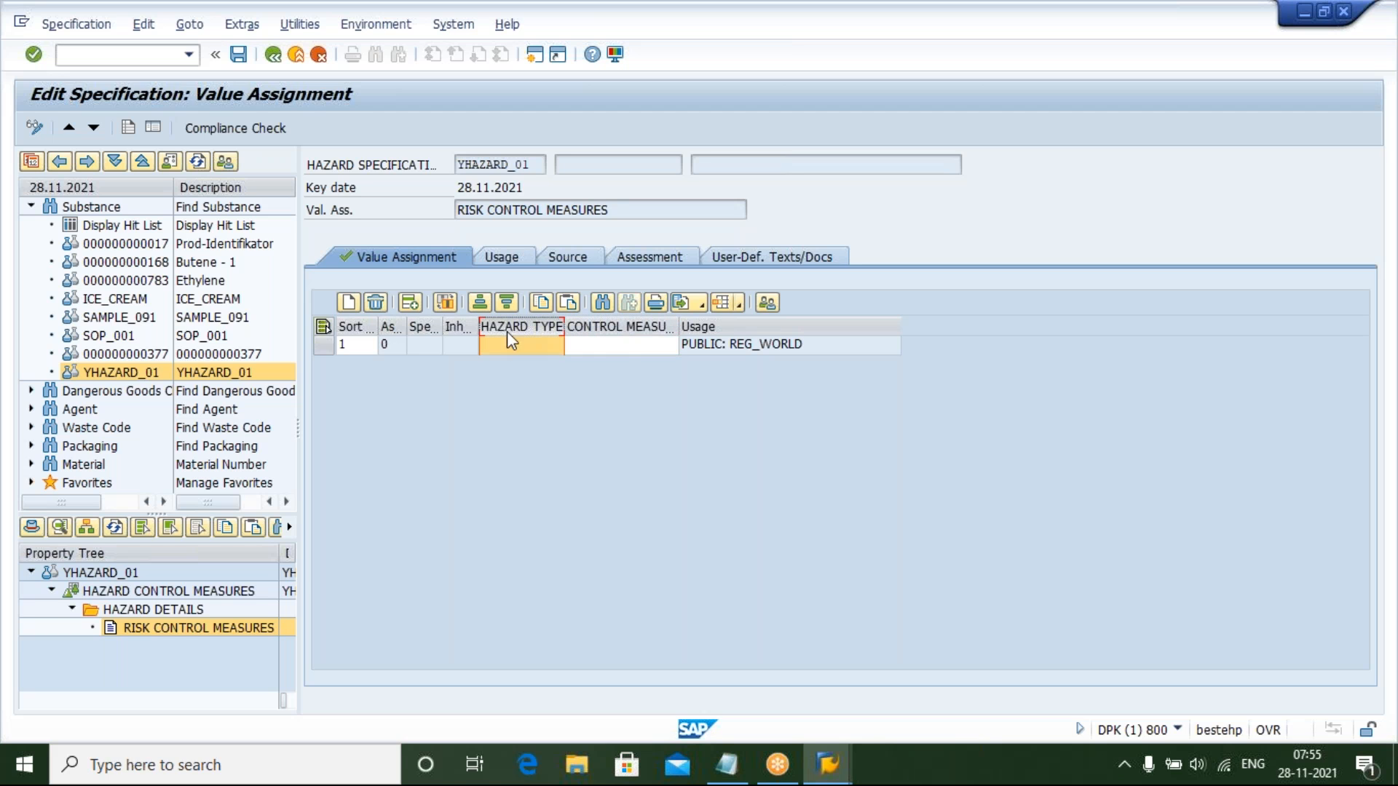
{"action": "left_click", "coordinate": [512, 343]}
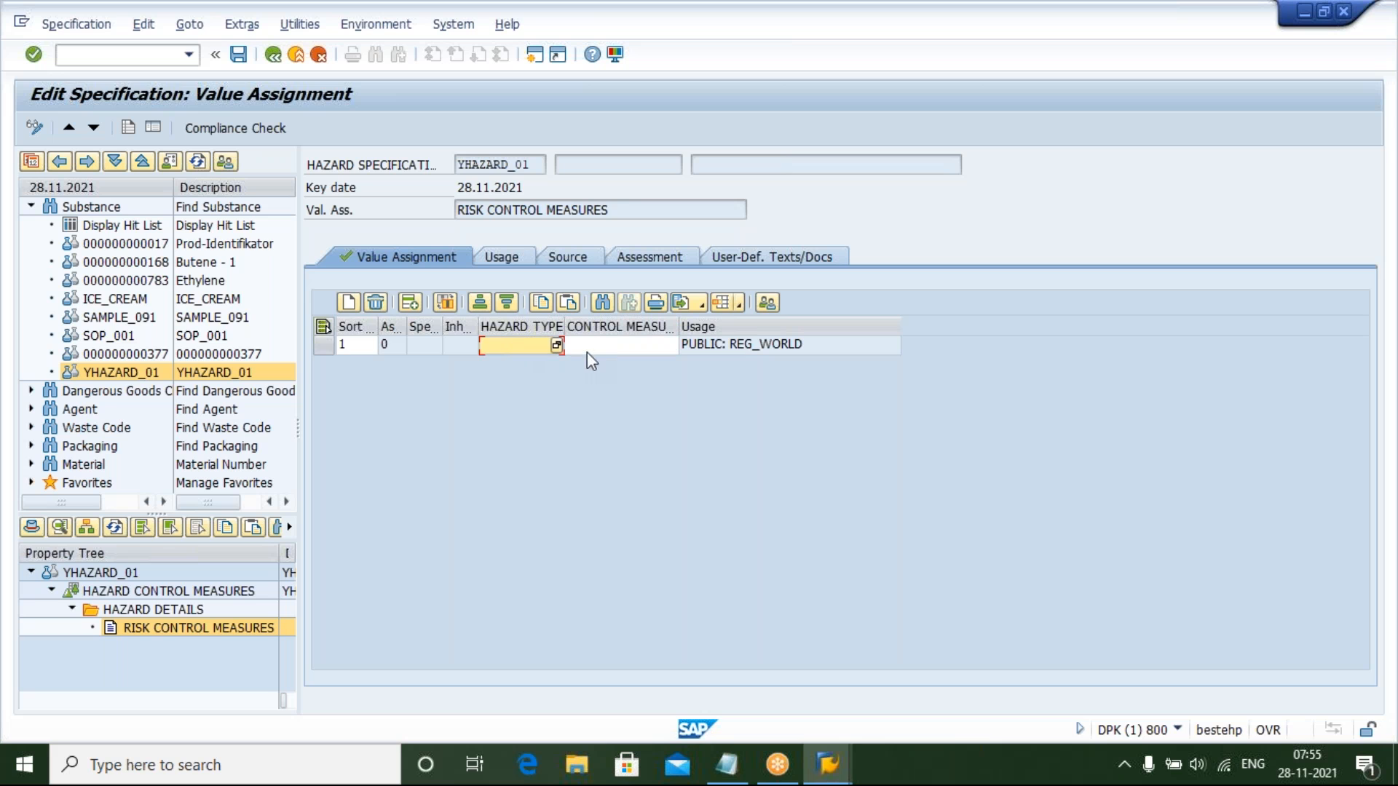
{"action": "left_click", "coordinate": [558, 347]}
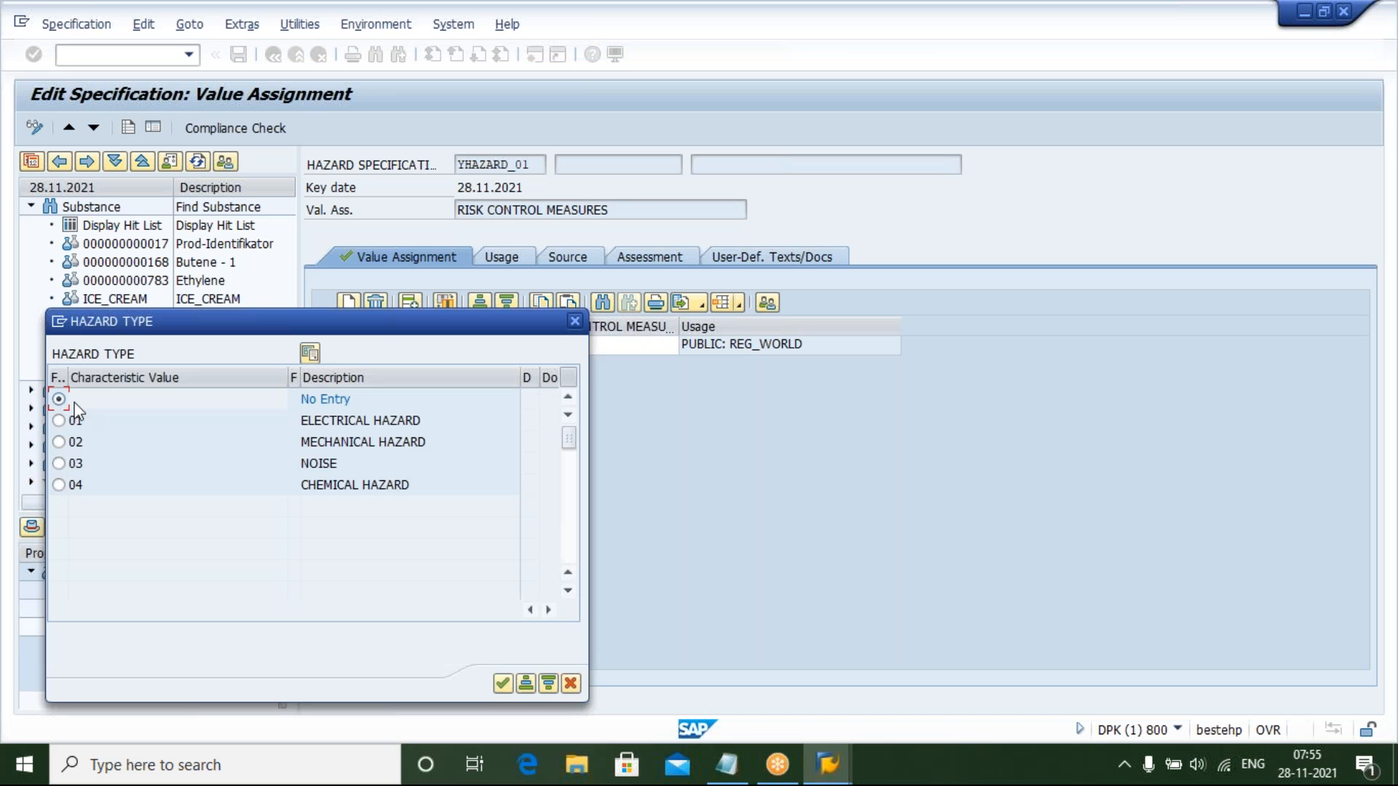
{"action": "left_click", "coordinate": [188, 420]}
{"action": "left_click", "coordinate": [191, 440]}
{"action": "left_click", "coordinate": [191, 467]}
{"action": "left_click", "coordinate": [190, 485]}
{"action": "left_click", "coordinate": [59, 421]}
{"action": "left_click", "coordinate": [501, 683]}
{"action": "key", "text": "Return"}
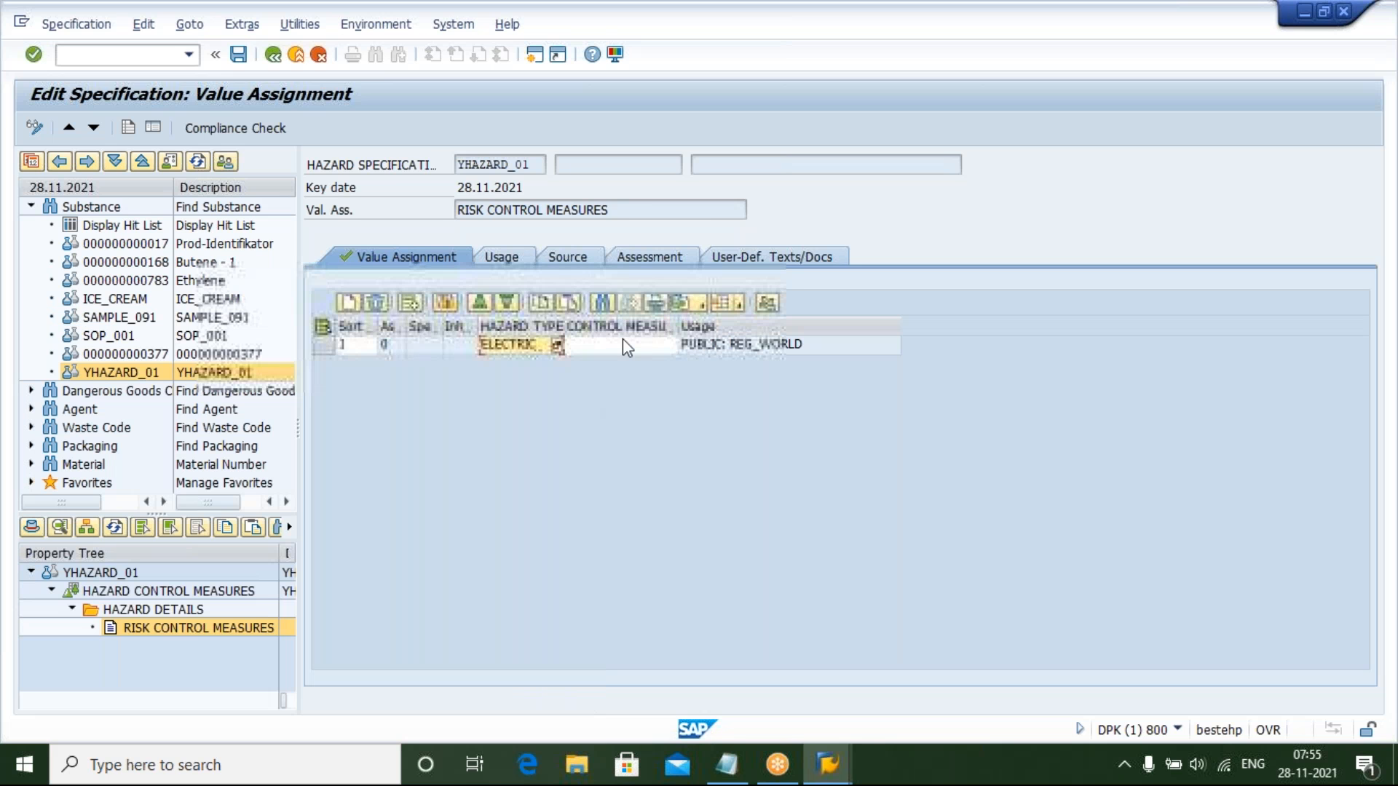
Set the control measure to 01 LOTO SYSTEM and save the value assignment
{"action": "left_click", "coordinate": [622, 341]}
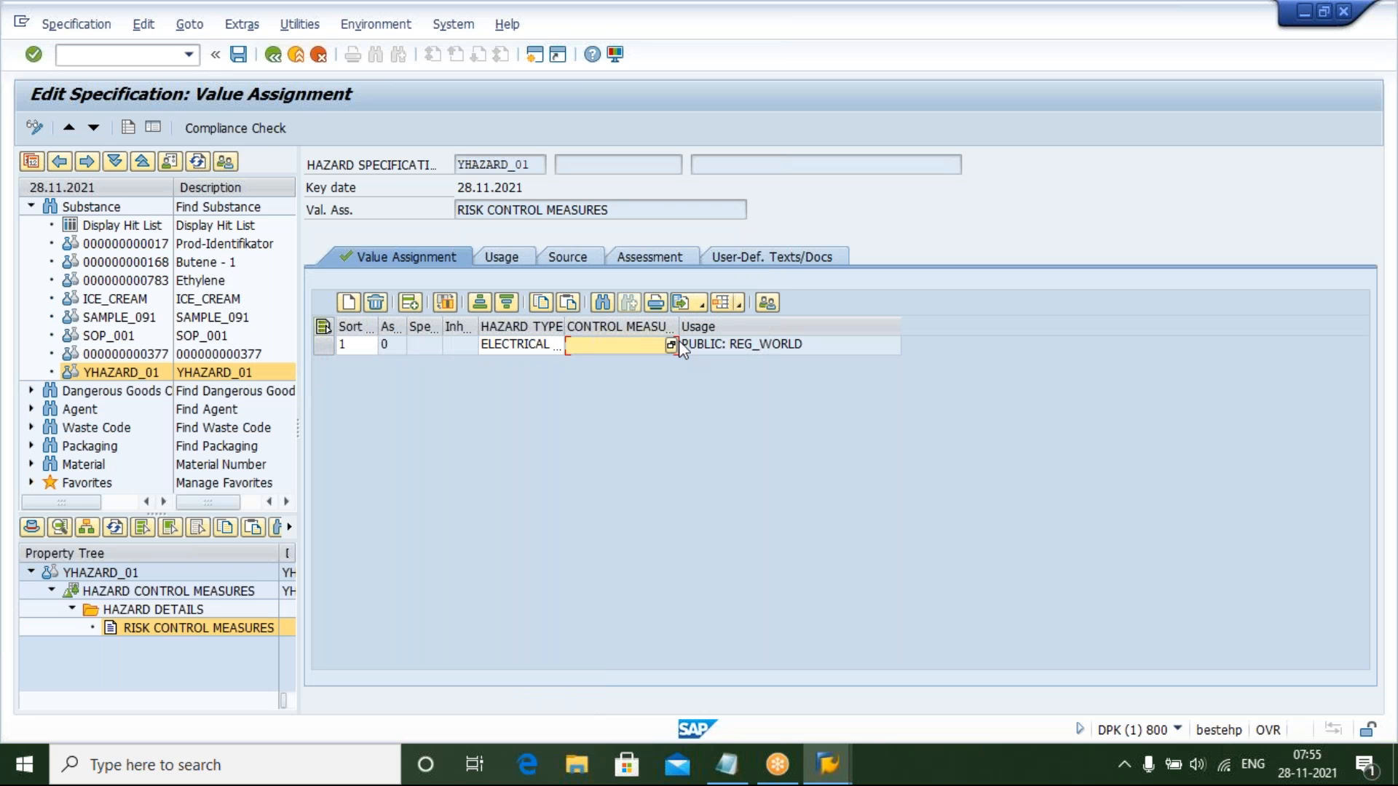
{"action": "left_click", "coordinate": [671, 344]}
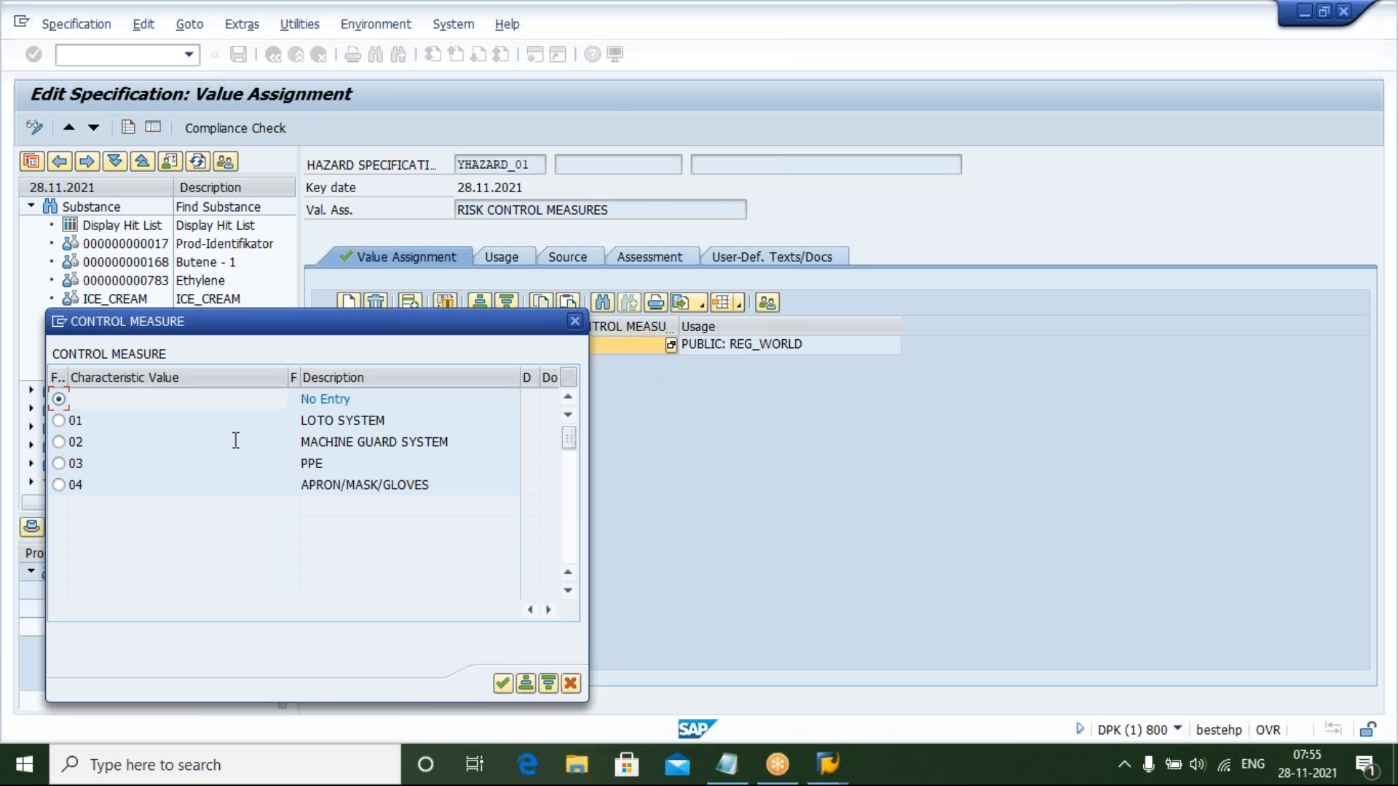
{"action": "left_click", "coordinate": [57, 421]}
{"action": "left_click", "coordinate": [503, 683]}
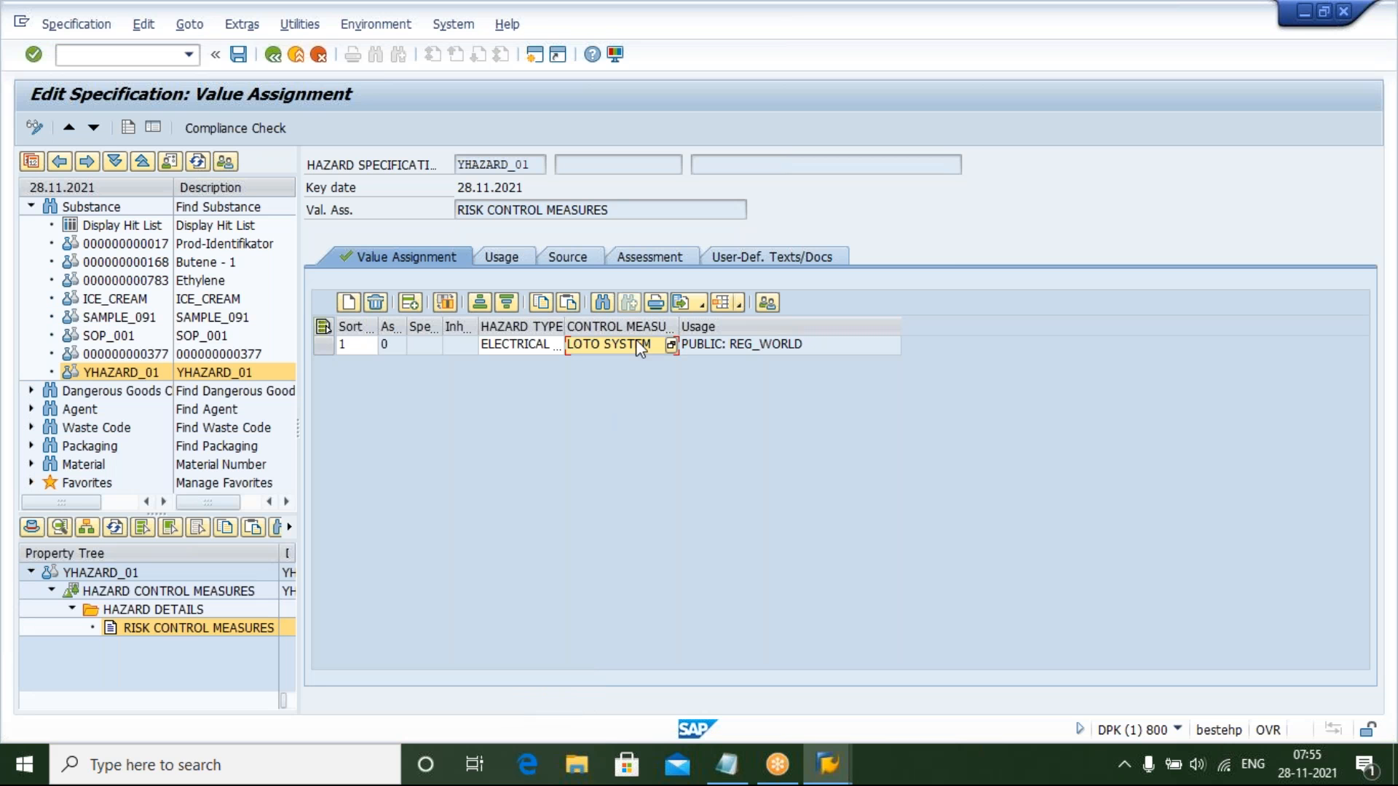
{"action": "left_click", "coordinate": [237, 55]}
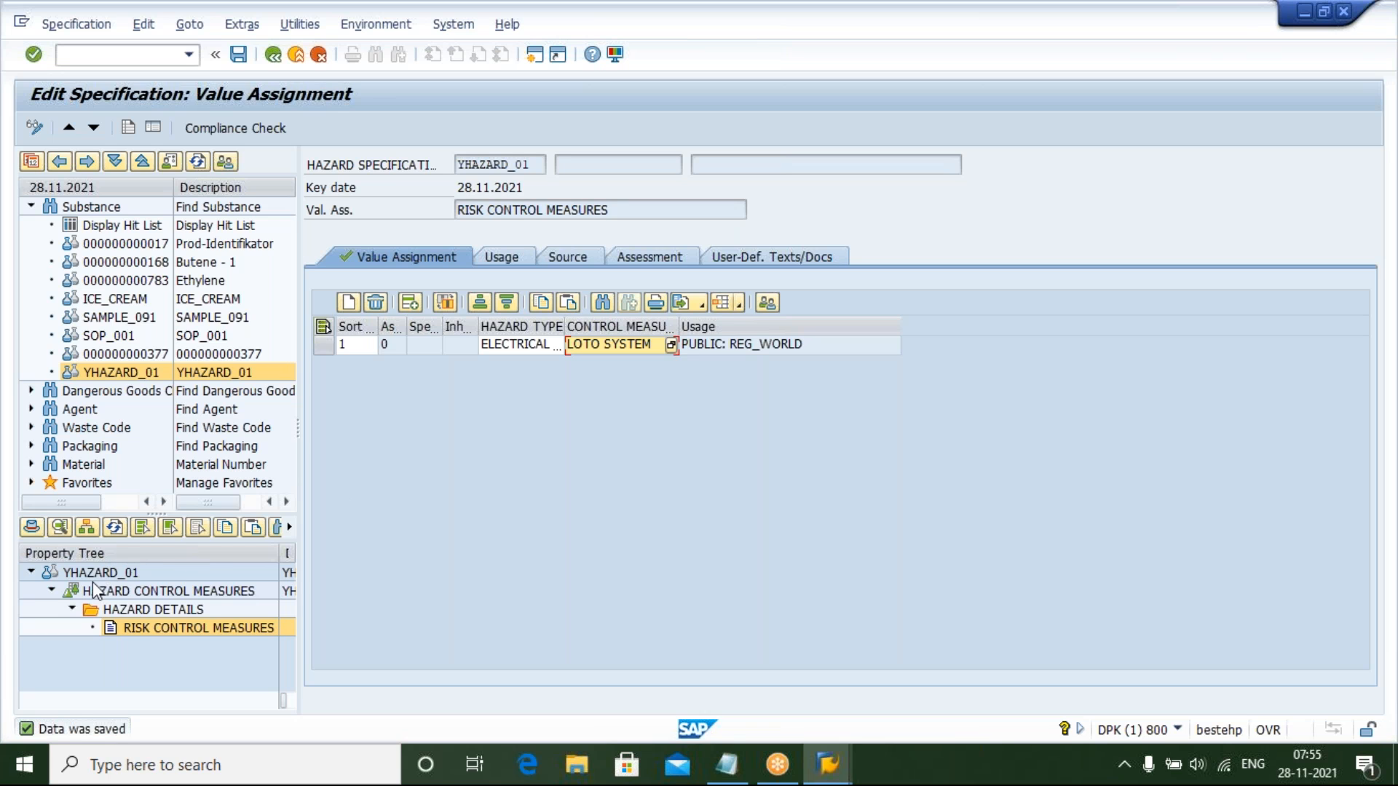
Refresh the property tree status and browse its nodes back to the YHAZARD_01 header data
{"action": "left_click", "coordinate": [113, 529]}
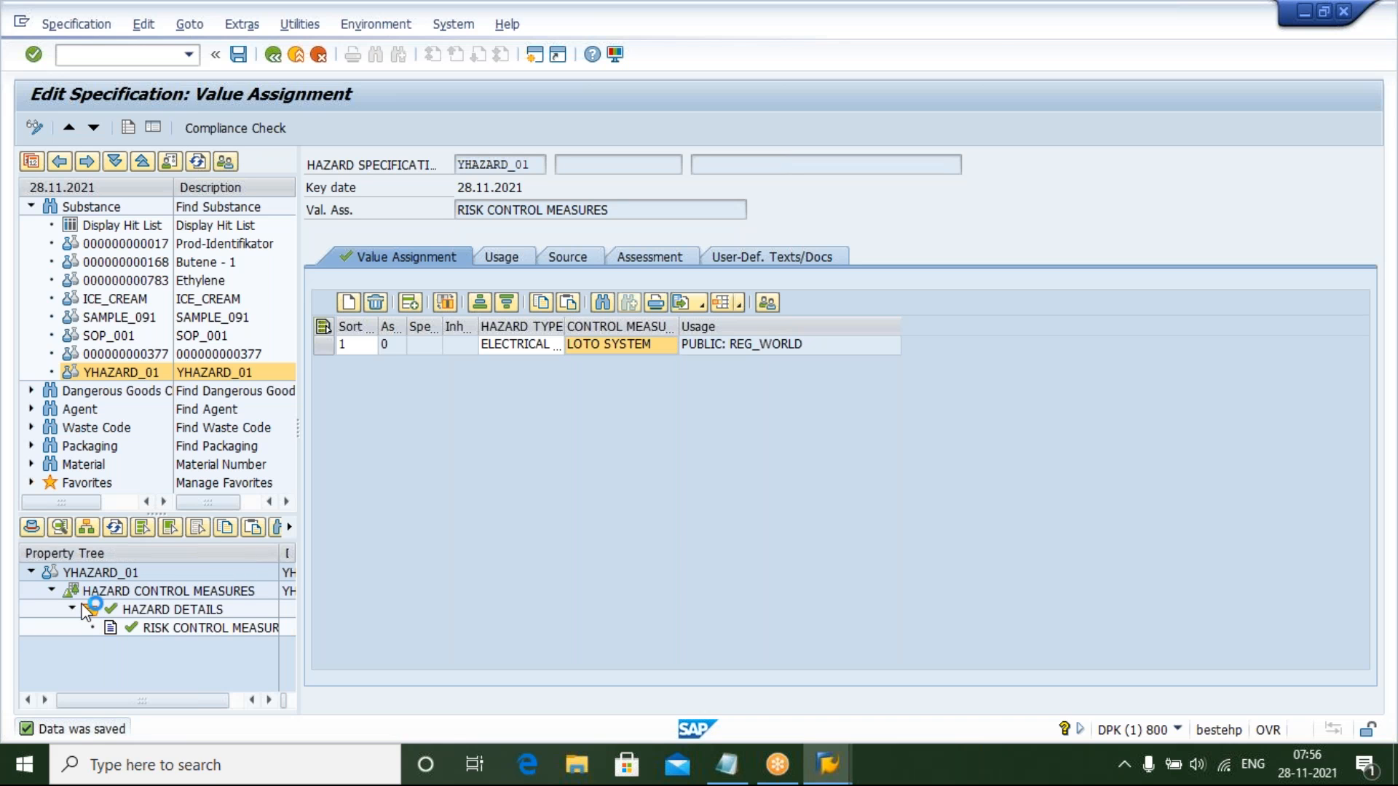
{"action": "left_click", "coordinate": [128, 631]}
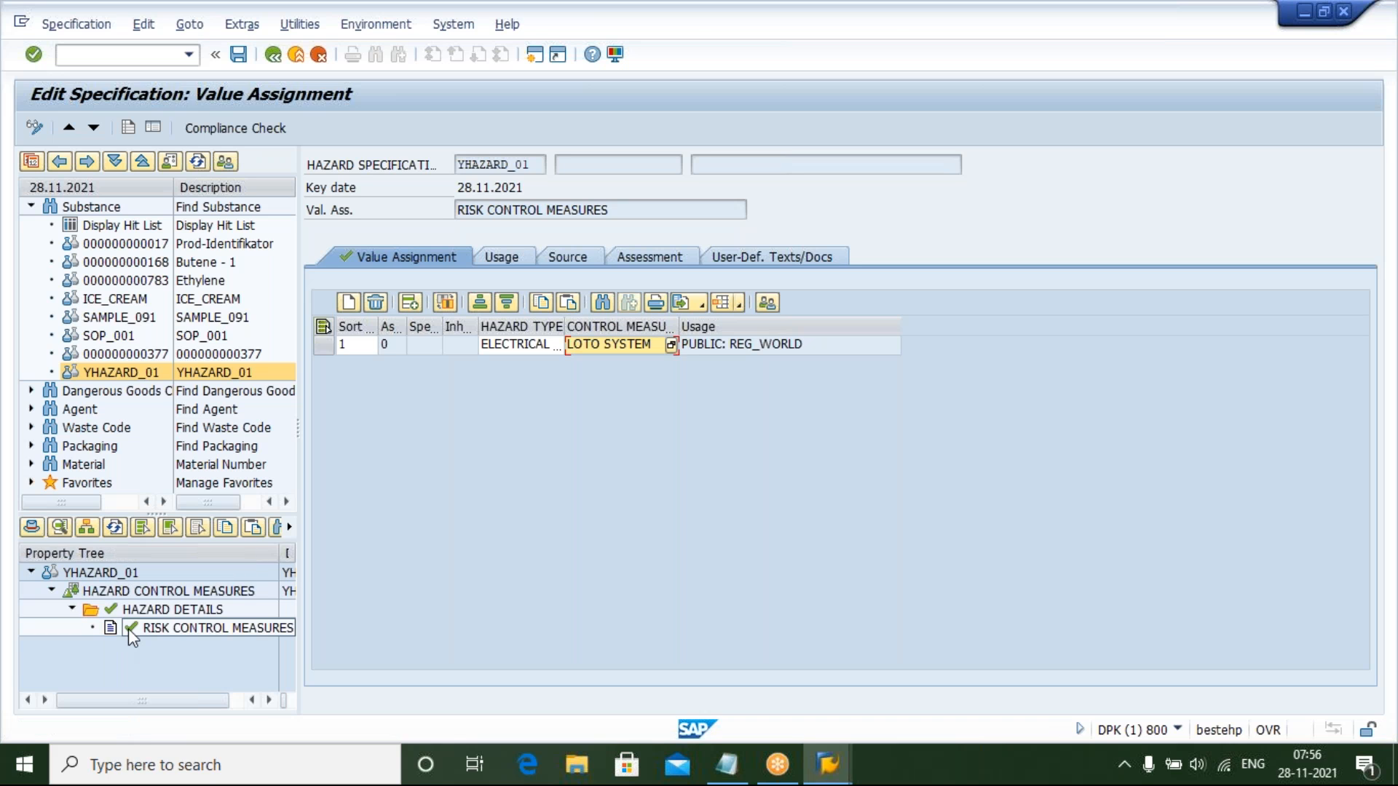
{"action": "left_click", "coordinate": [72, 609]}
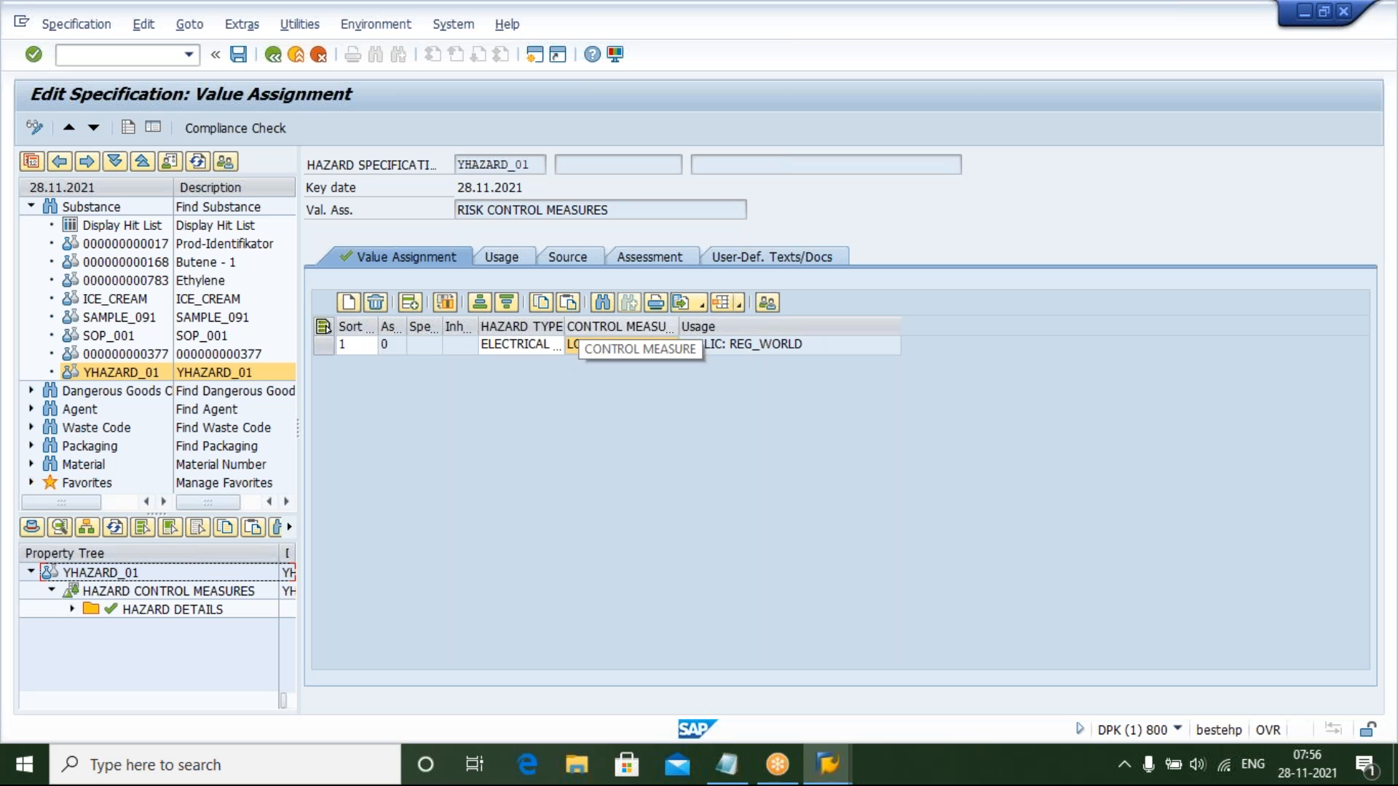
{"action": "left_click", "coordinate": [72, 608]}
{"action": "left_click", "coordinate": [175, 612]}
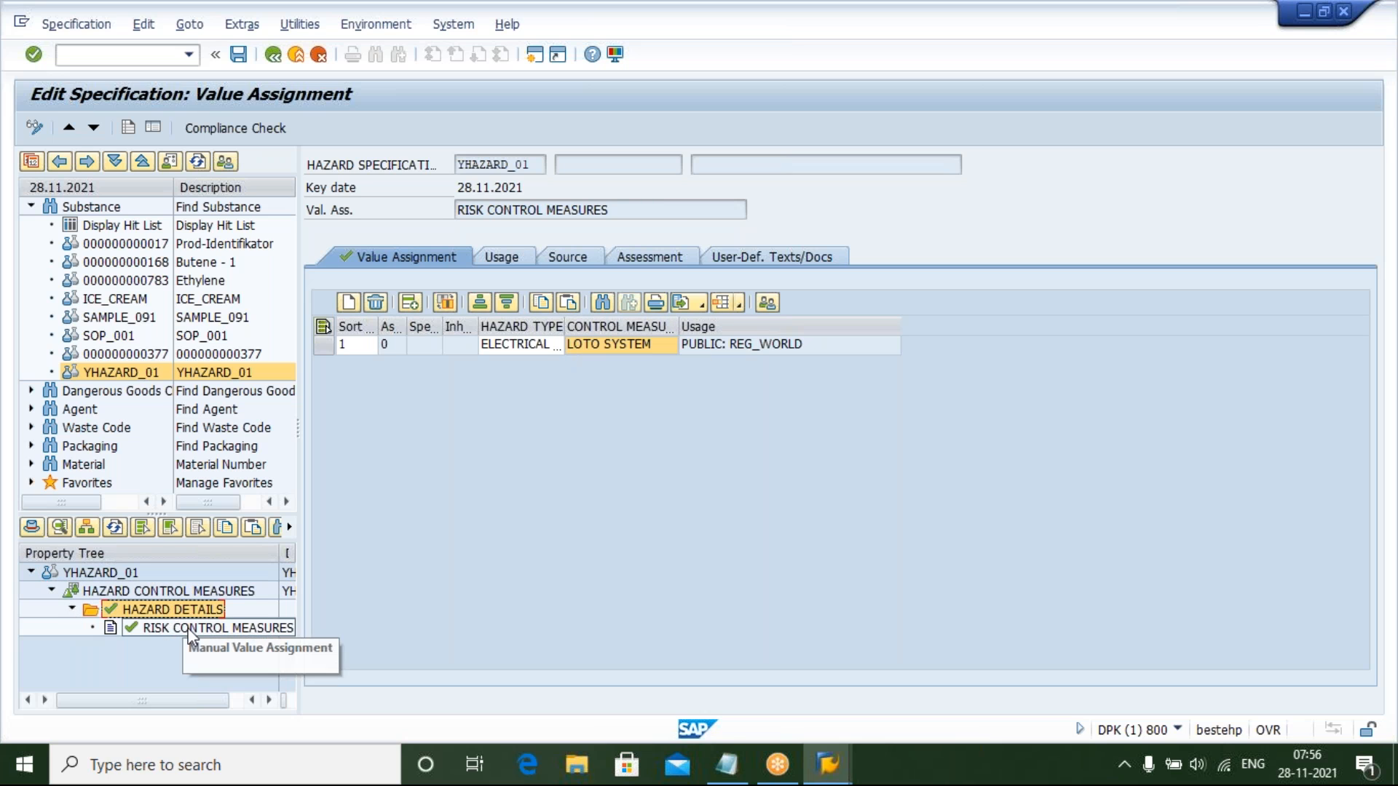
{"action": "left_click", "coordinate": [190, 631]}
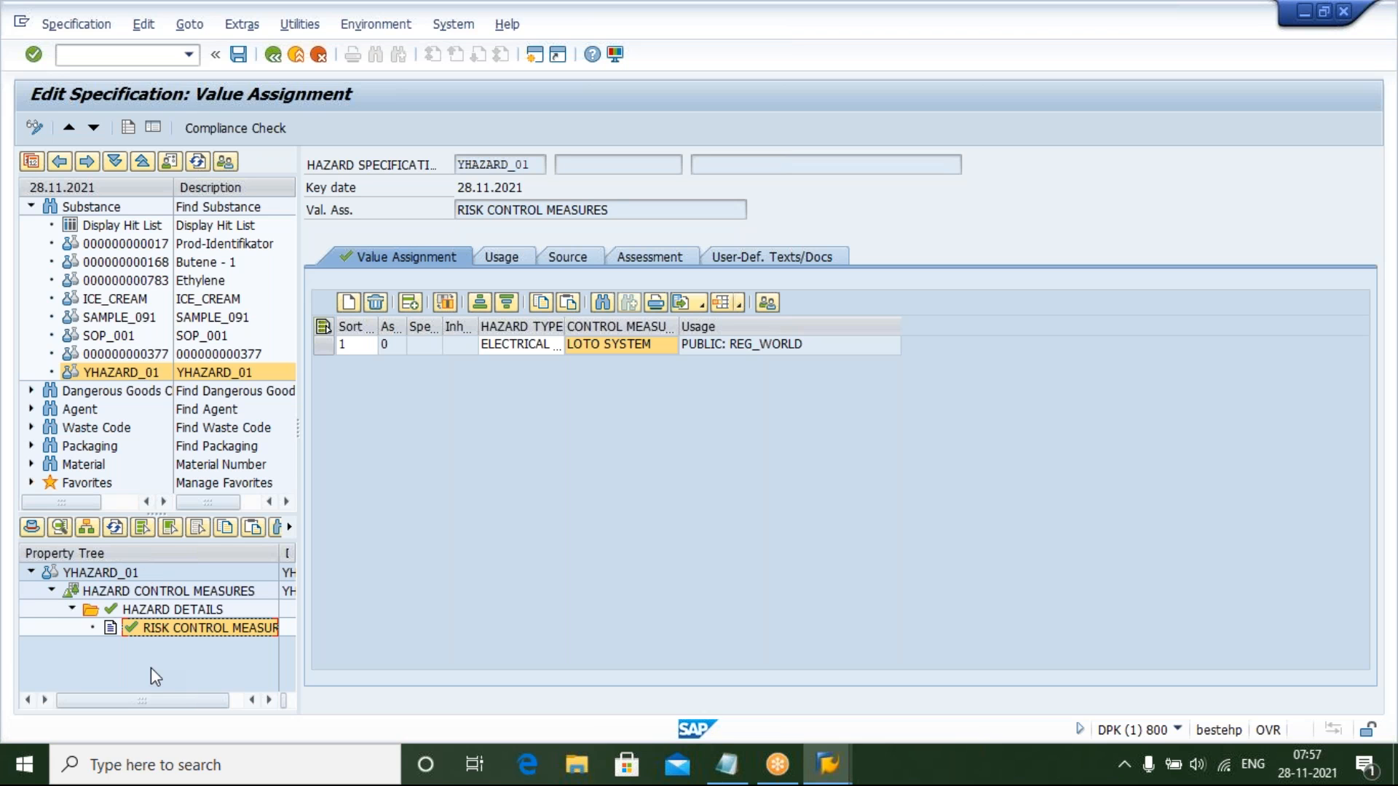
{"action": "left_click", "coordinate": [104, 593]}
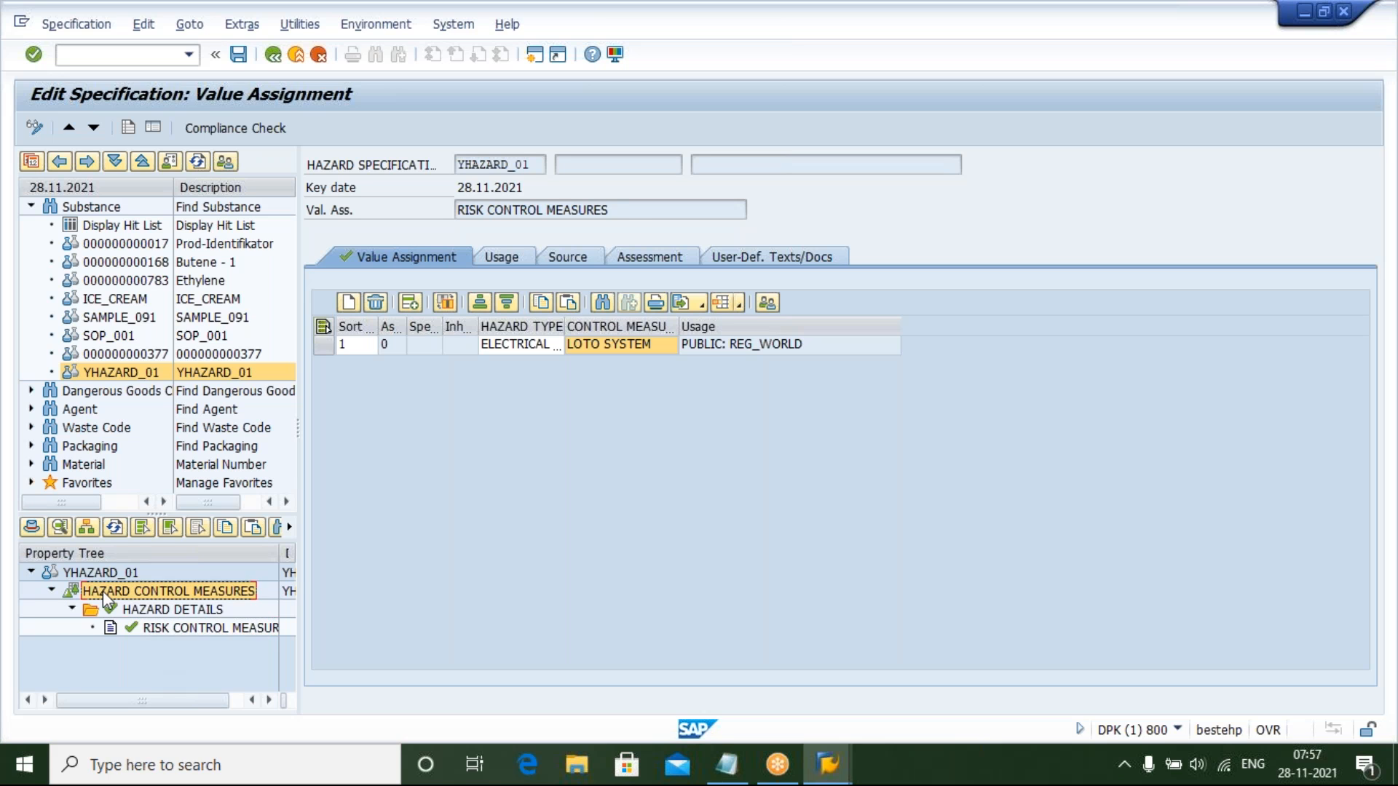
{"action": "left_click", "coordinate": [99, 577]}
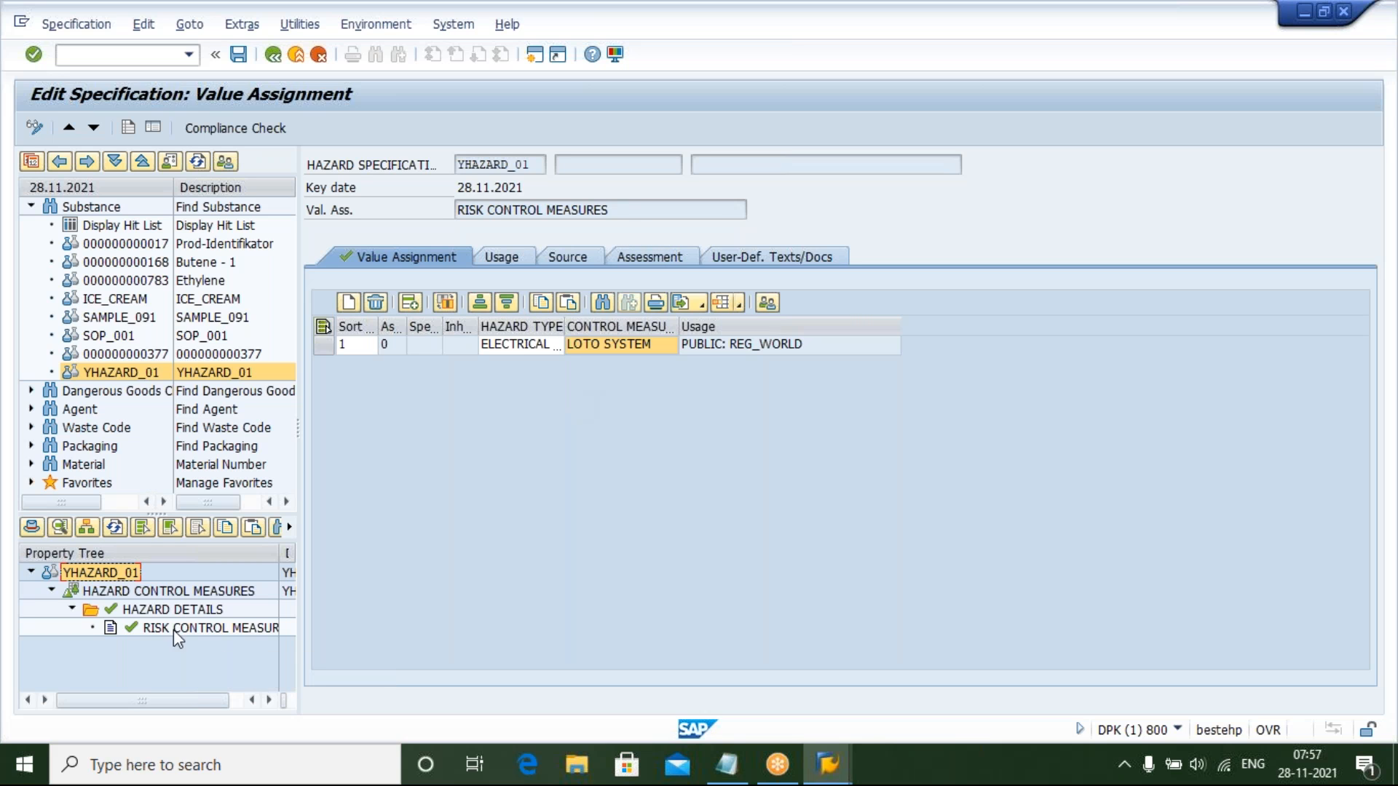
{"action": "double_click", "coordinate": [108, 574]}
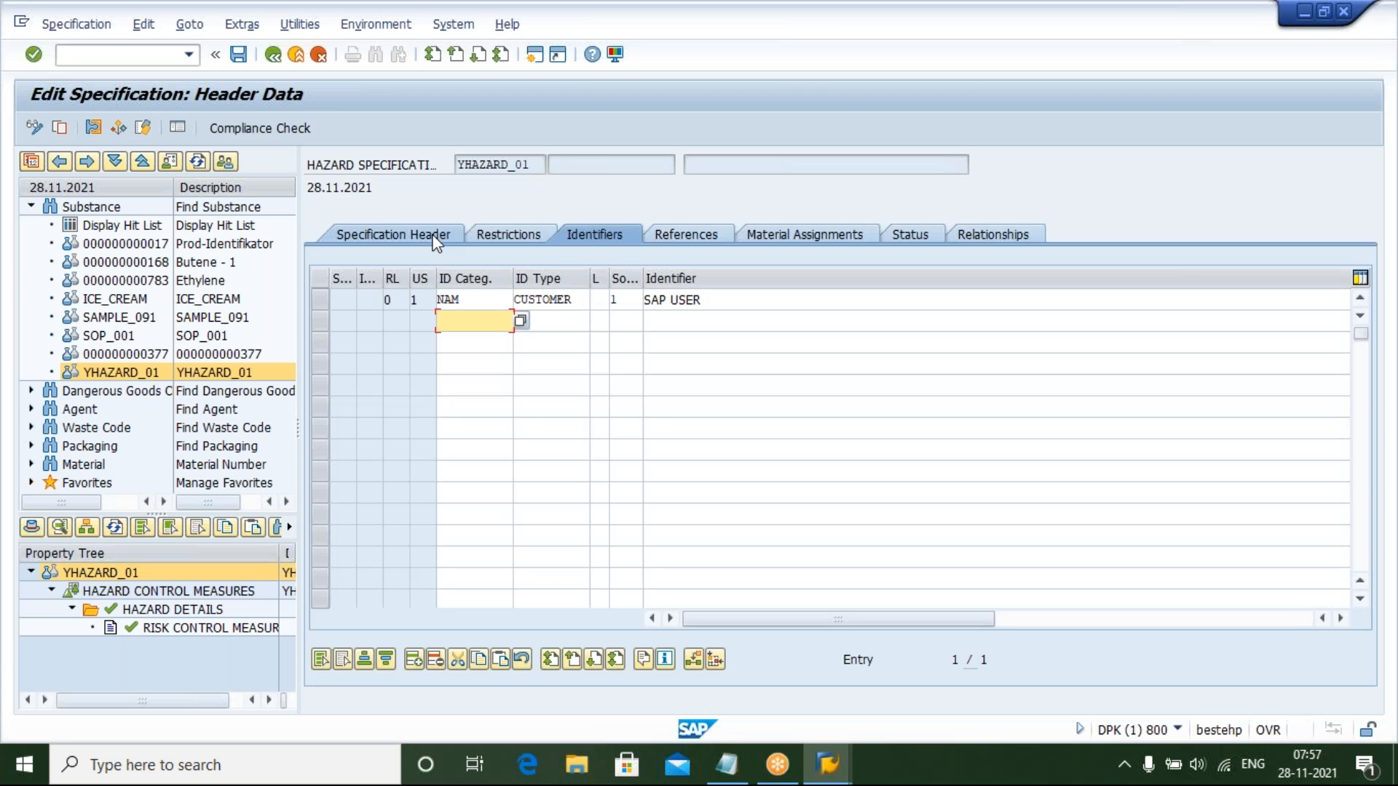
Open the specification's Restrictions and set the rating to PUBLIC
{"action": "left_click", "coordinate": [435, 236]}
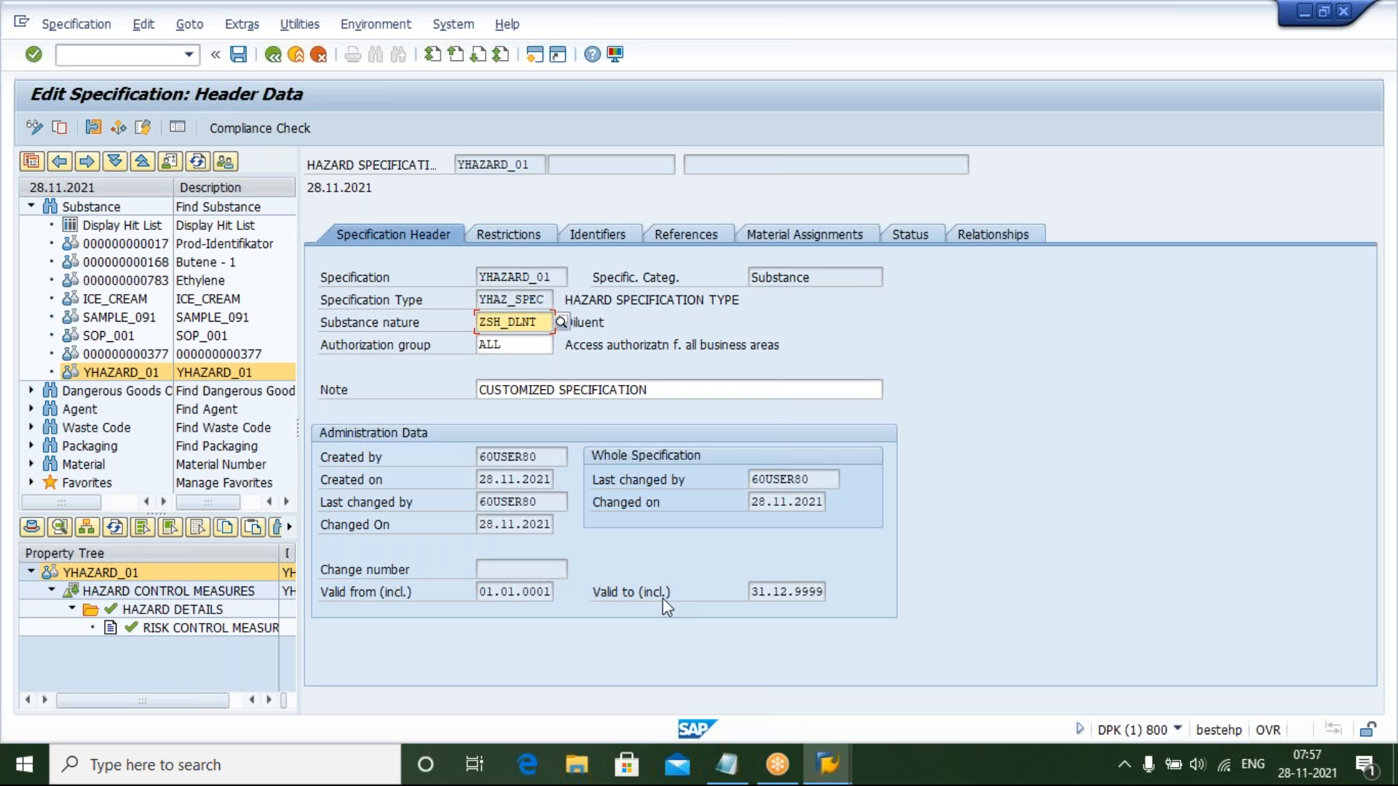
{"action": "left_click", "coordinate": [497, 236]}
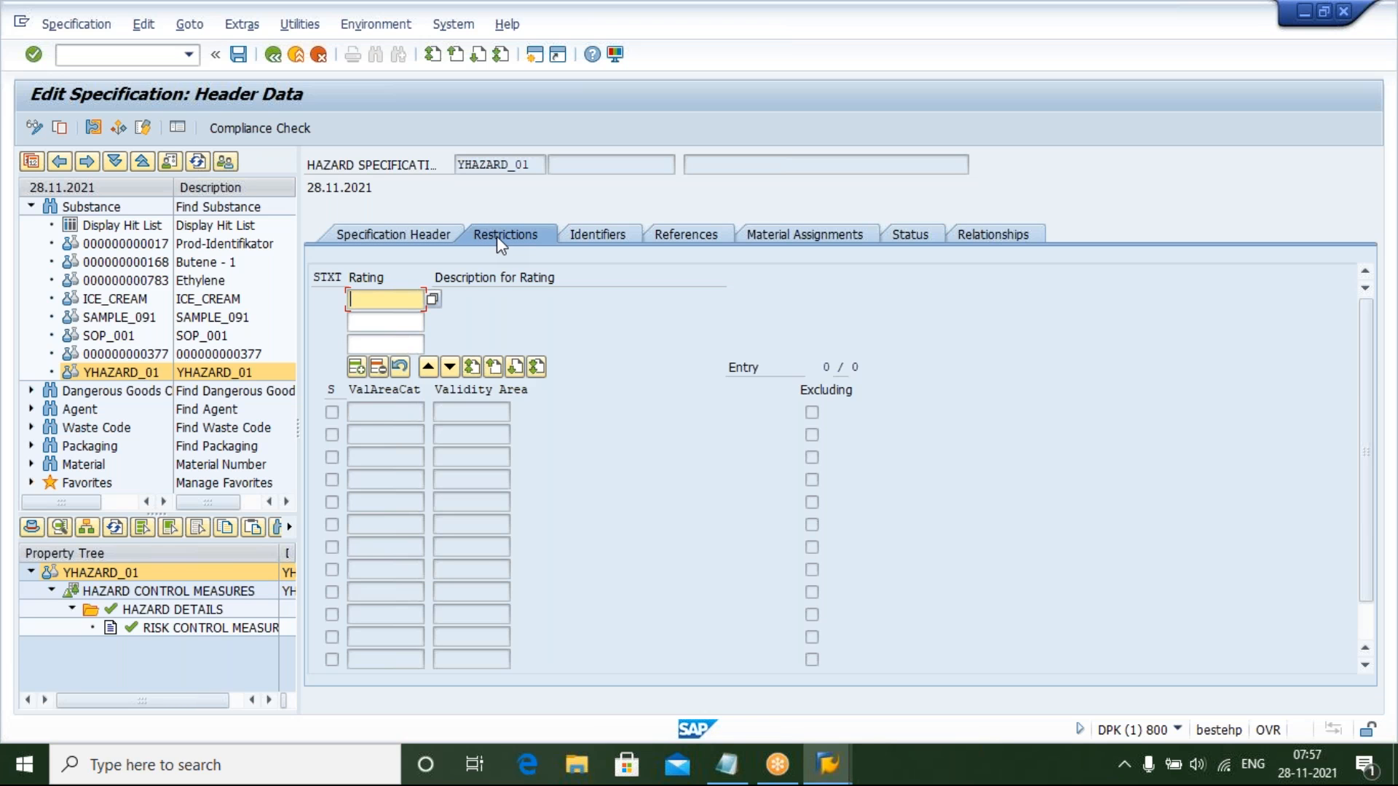
{"action": "type", "text": "PUB"}
{"action": "key", "text": "Down"}
{"action": "key", "text": "Return"}
{"action": "key", "text": "Return"}
Add a restriction row with validity area category REGION and validity area REG_WORLD
{"action": "left_click", "coordinate": [386, 412]}
{"action": "type", "text": "RE"}
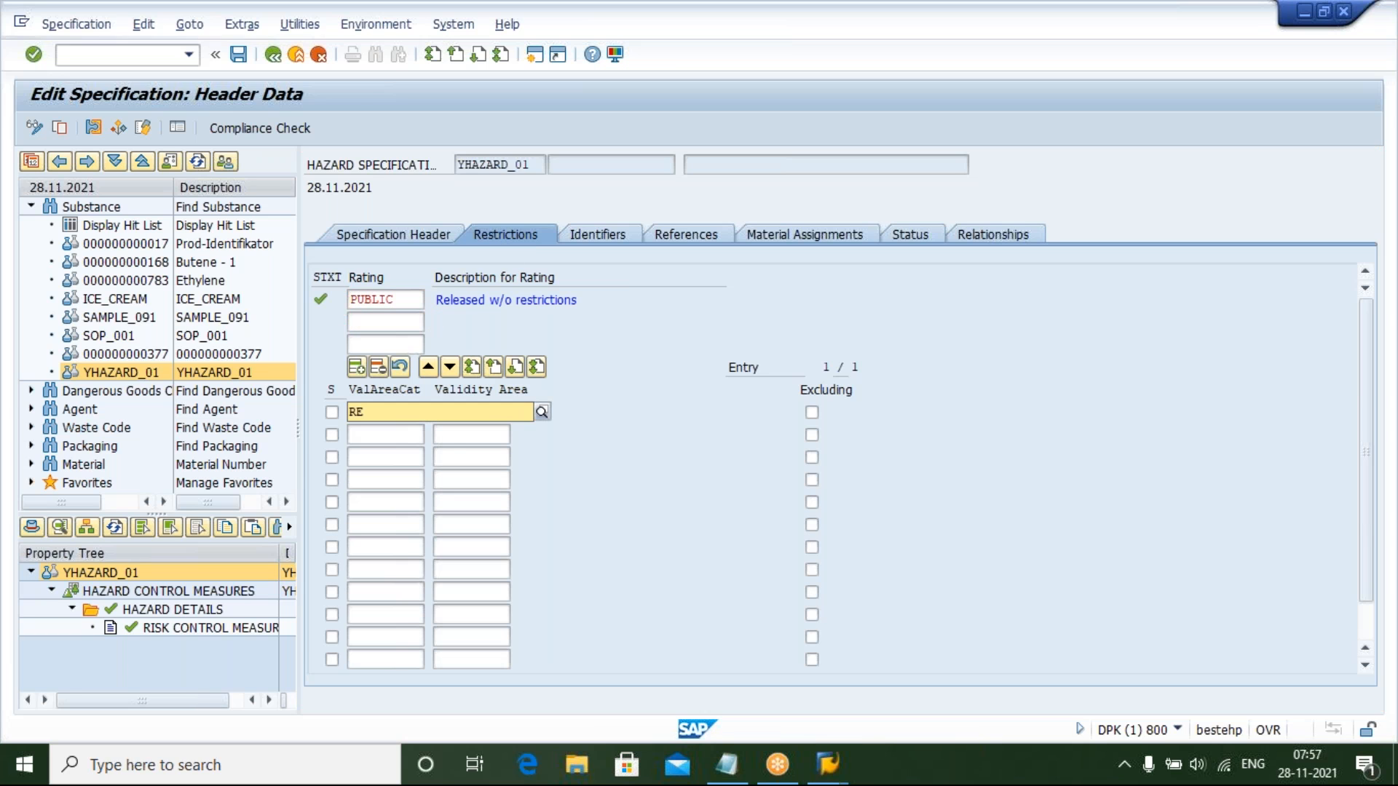
{"action": "key", "text": "Down"}
{"action": "key", "text": "Return"}
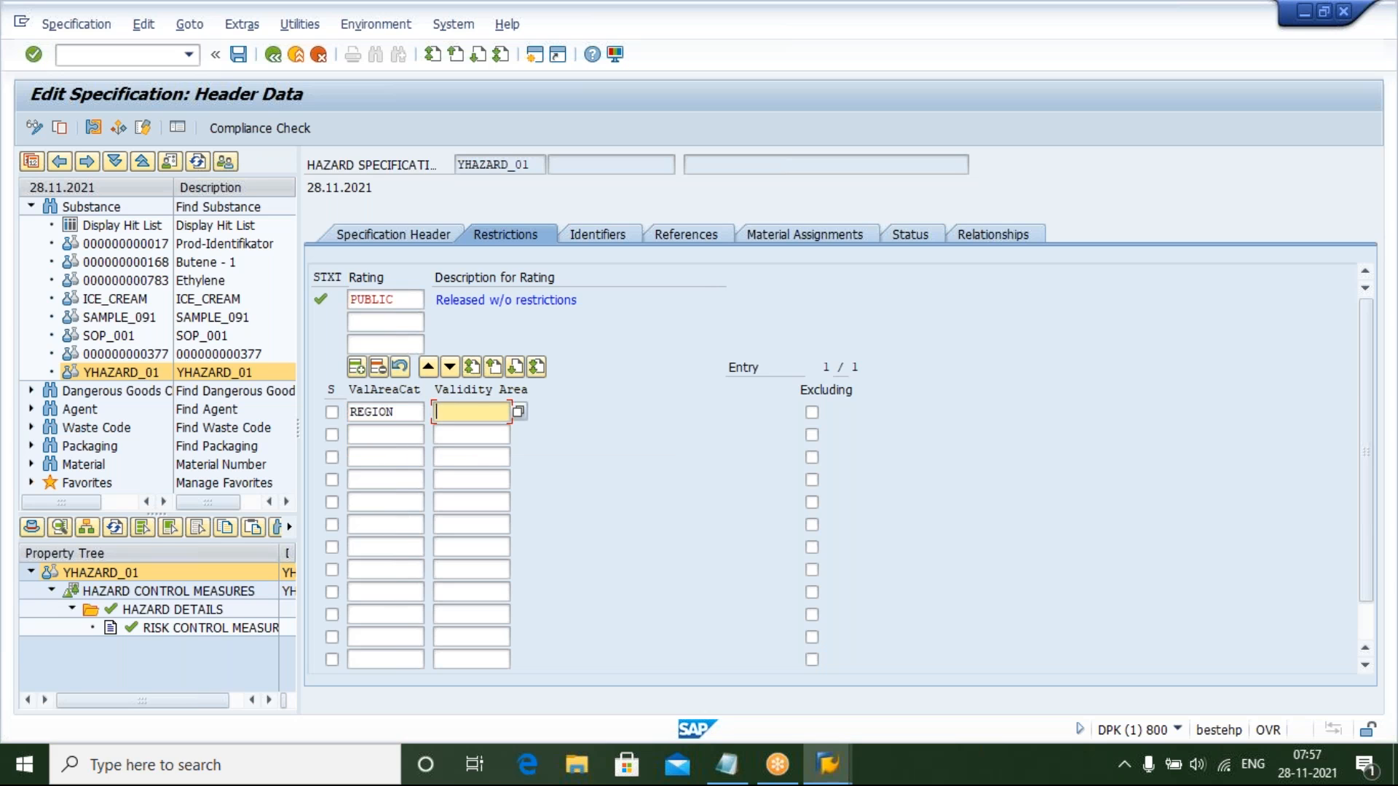
{"action": "type", "text": "REG"}
{"action": "key", "text": "Down"}
{"action": "key", "text": "Return"}
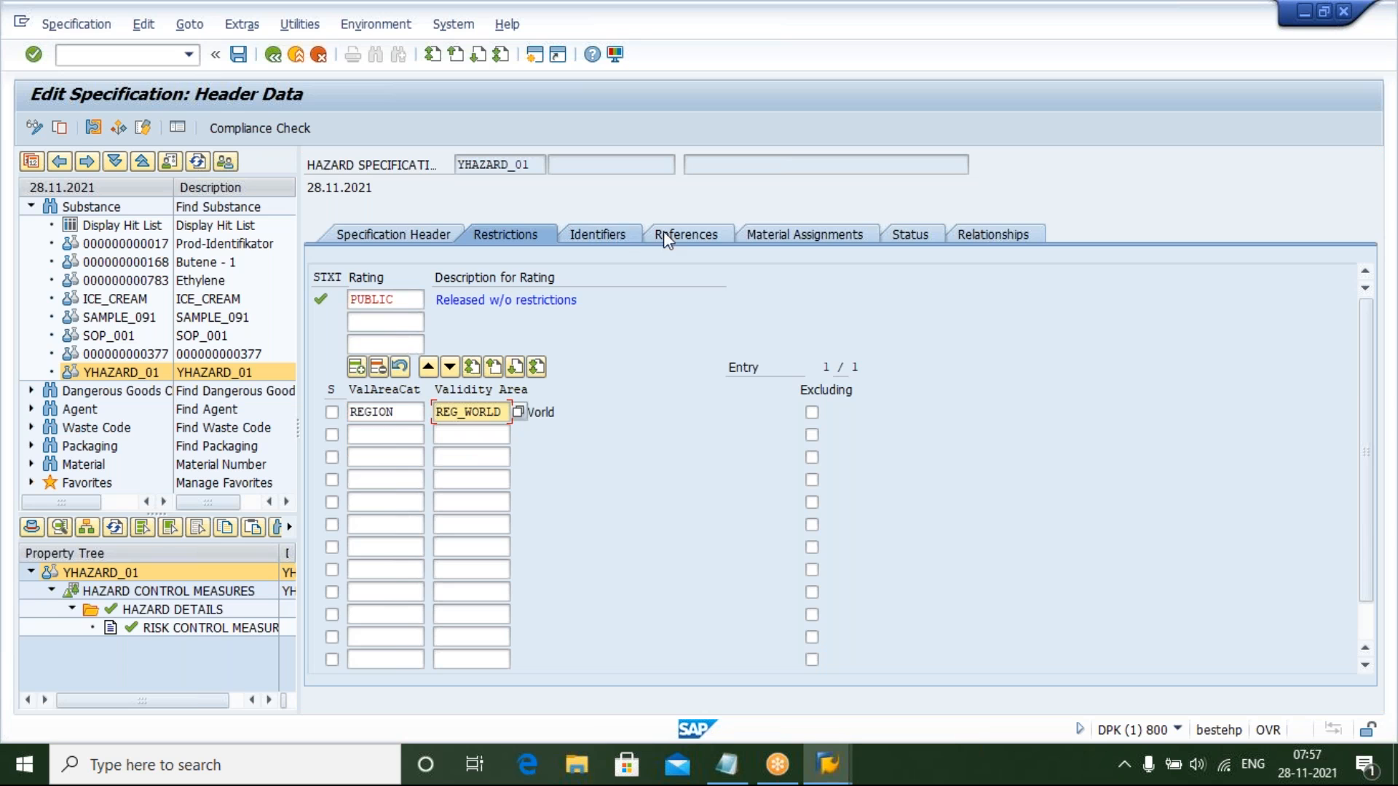
View the References and Material Assignments tabs, then start transaction SPRO in the second session
{"action": "left_click", "coordinate": [674, 232]}
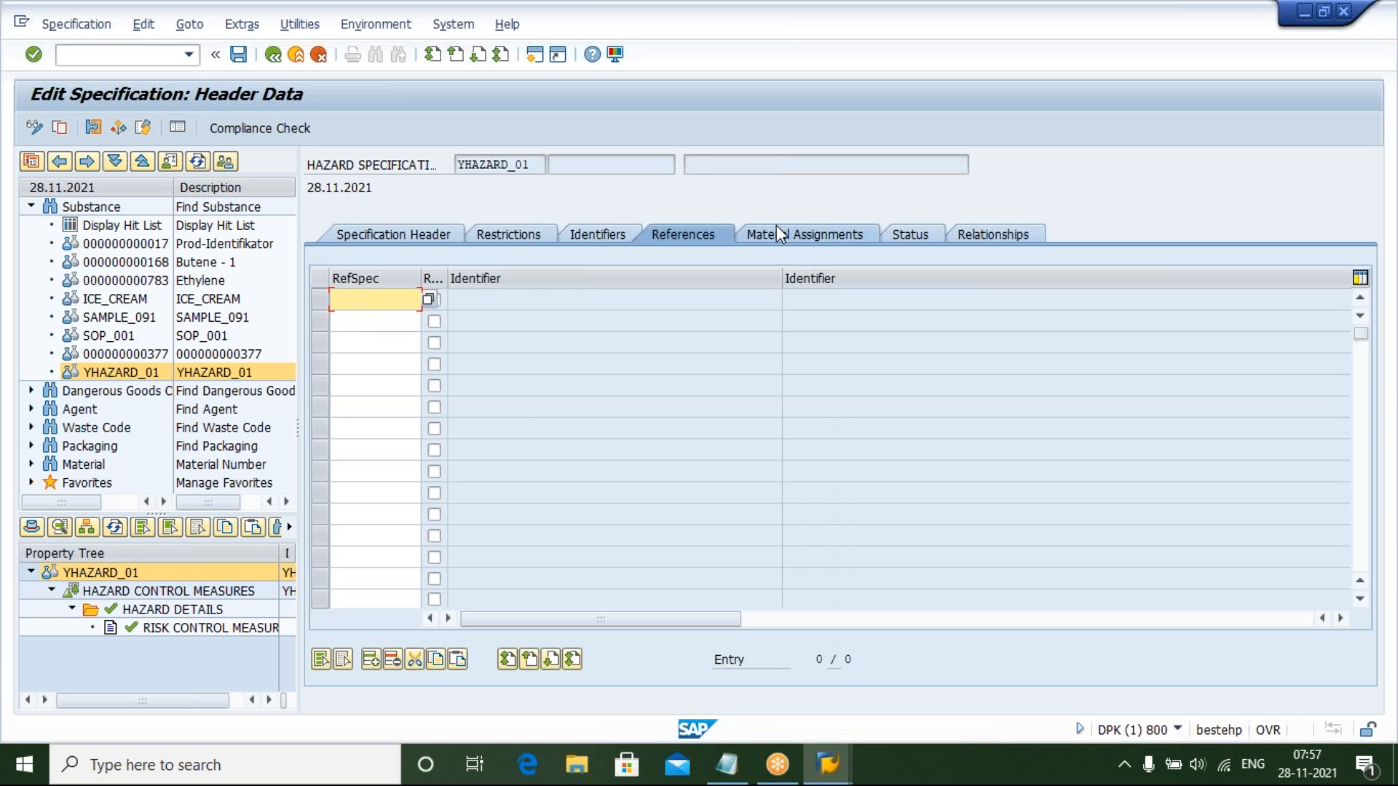
{"action": "left_click", "coordinate": [777, 226]}
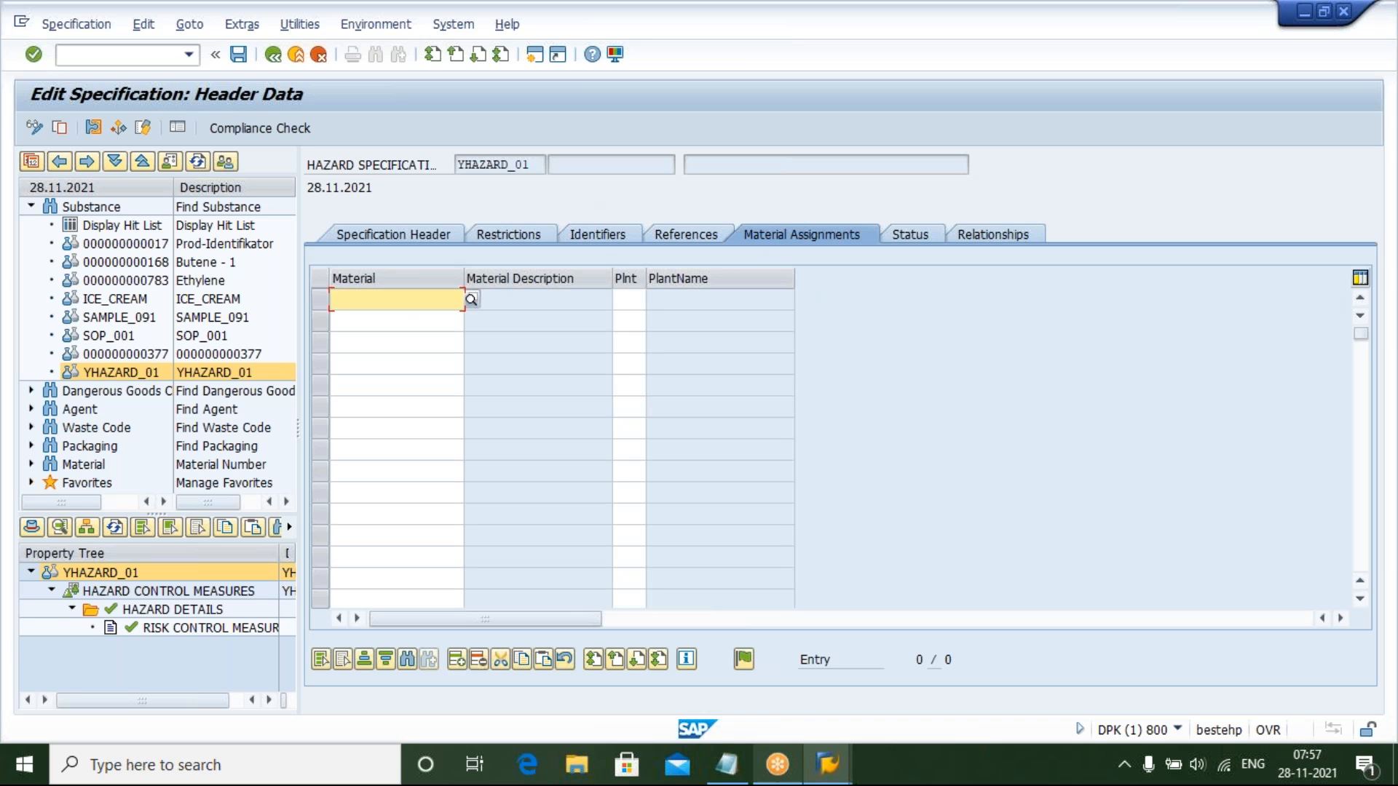
{"action": "mouse_move", "coordinate": [829, 768]}
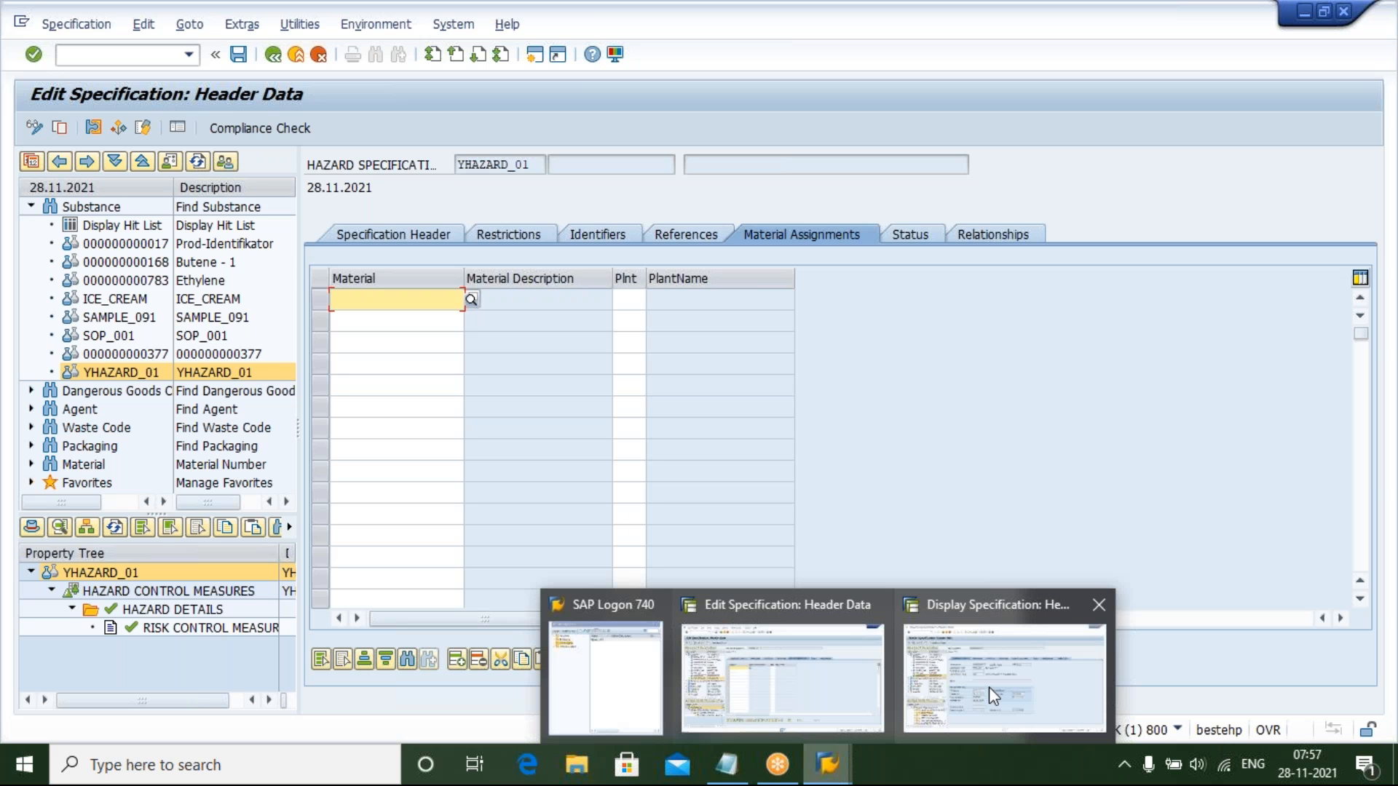
{"action": "left_click", "coordinate": [100, 56]}
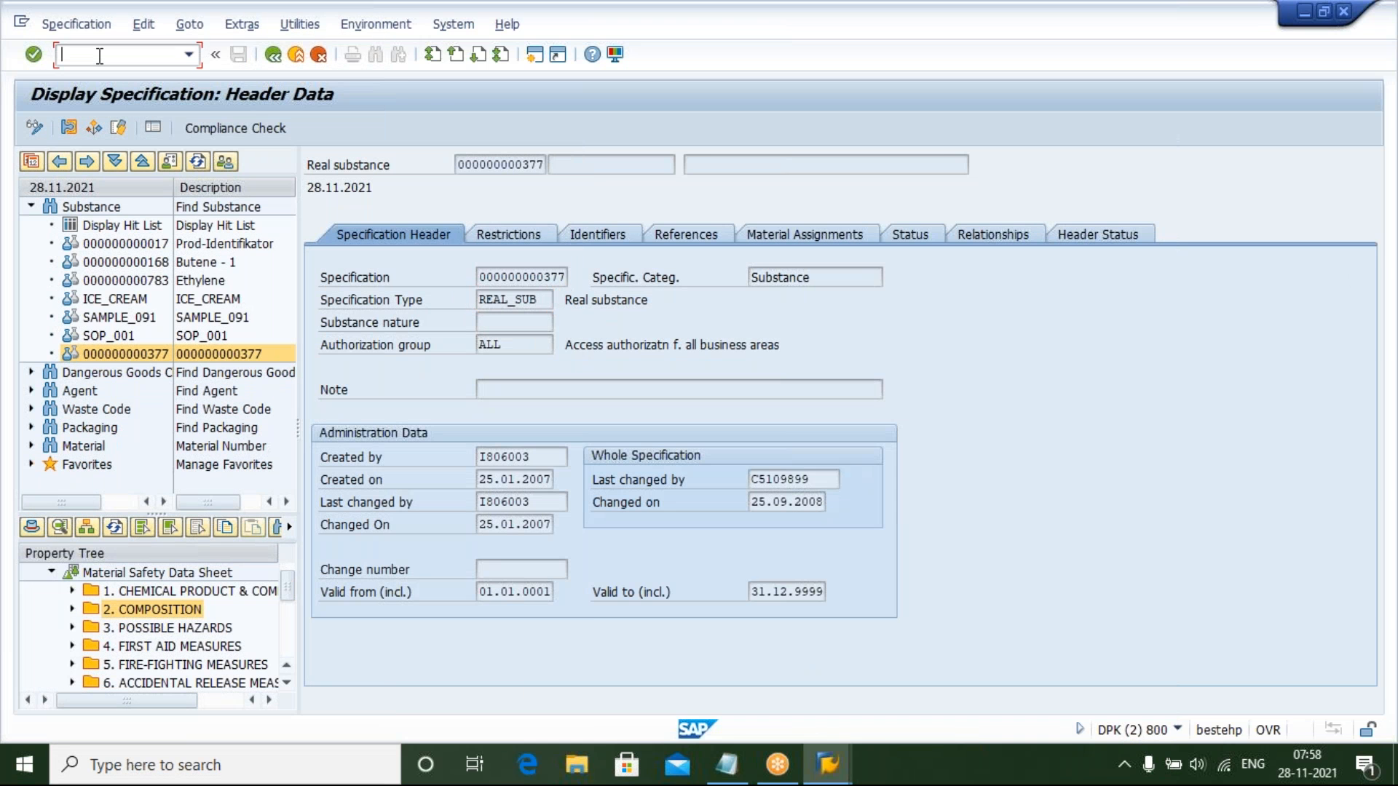
{"action": "type", "text": "/NSPRO"}
{"action": "key", "text": "Return"}
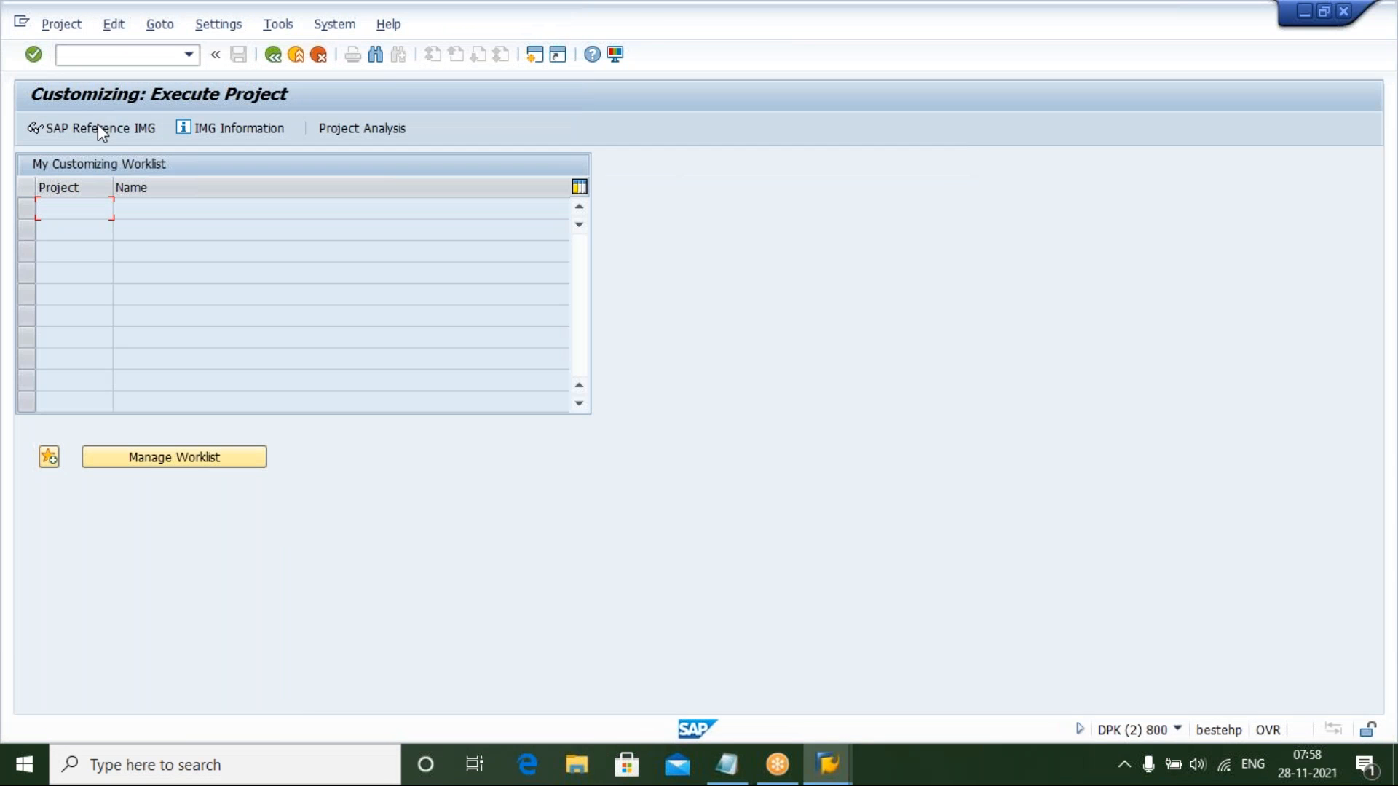
Navigate the SAP Reference IMG through Environment, Health & Safety specification management to the Specification Types activity
{"action": "left_click", "coordinate": [147, 461]}
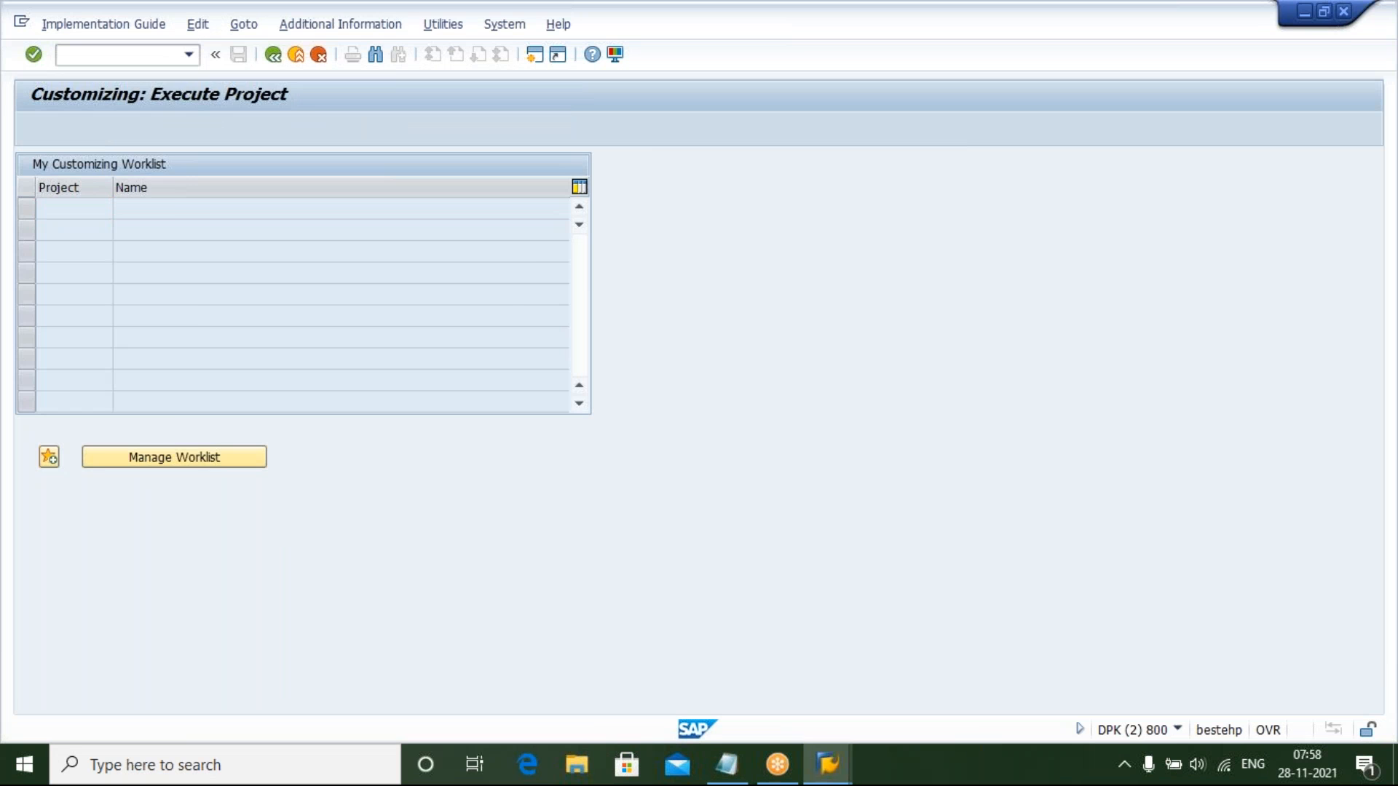
{"action": "key", "text": "Down"}
{"action": "key", "text": "Down"}
{"action": "key", "text": "Down"}
{"action": "key", "text": "Down"}
{"action": "key", "text": "Down"}
{"action": "key", "text": "Down"}
{"action": "key", "text": "Down"}
{"action": "key", "text": "Down"}
{"action": "key", "text": "Down"}
{"action": "key", "text": "Down"}
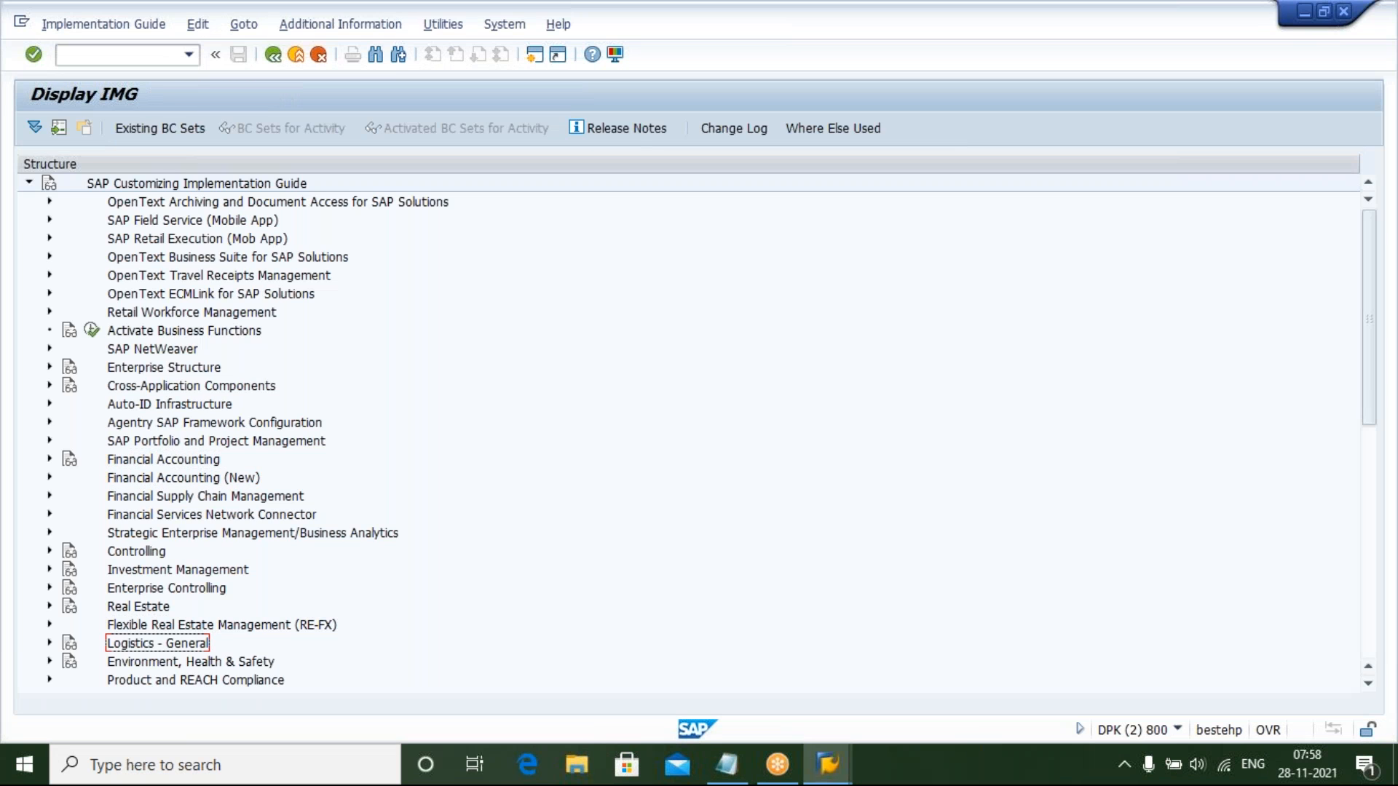
{"action": "key", "text": "Right"}
{"action": "key", "text": "Down"}
{"action": "key", "text": "Down"}
{"action": "key", "text": "Right"}
{"action": "key", "text": "Down"}
{"action": "key", "text": "Down"}
{"action": "key", "text": "Down"}
{"action": "key", "text": "Up"}
{"action": "key", "text": "Right"}
{"action": "key", "text": "Down"}
{"action": "key", "text": "Down"}
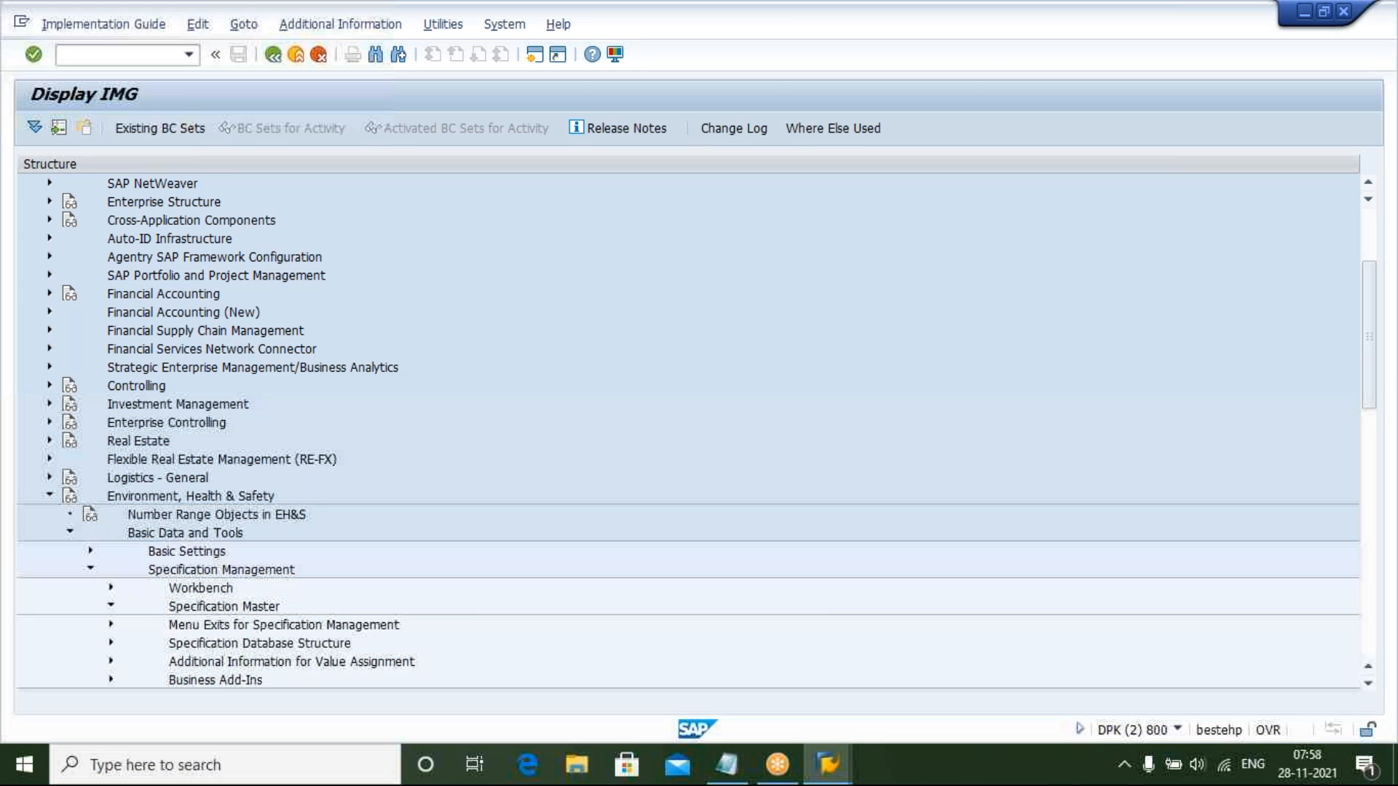
{"action": "key", "text": "Right"}
{"action": "key", "text": "Down"}
{"action": "key", "text": "Down"}
{"action": "key", "text": "Down"}
{"action": "key", "text": "Down"}
{"action": "left_click", "coordinate": [173, 461]}
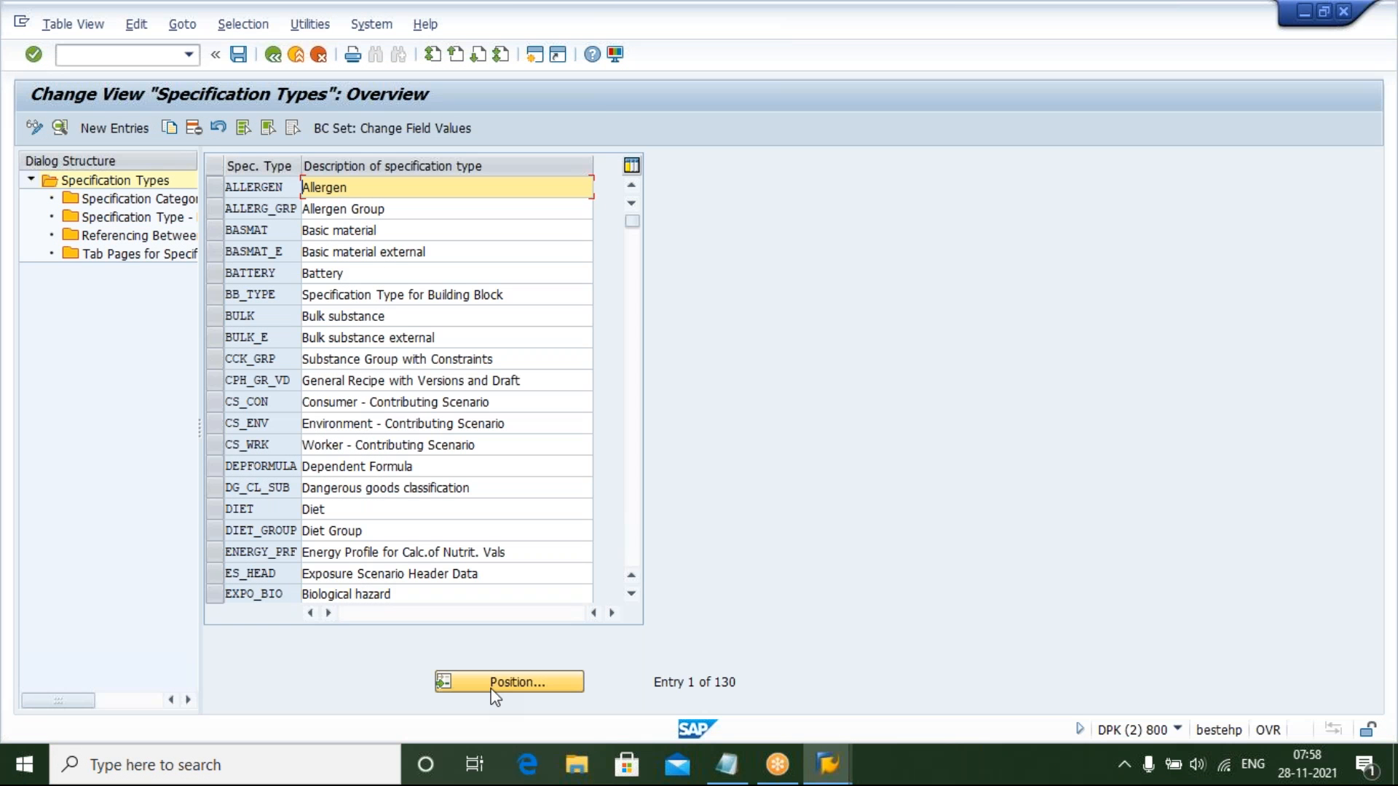
Position the specification types list on YHAZ_SPEC and inspect its Mat. assignment setting
{"action": "left_click", "coordinate": [492, 691]}
{"action": "type", "text": "Y"}
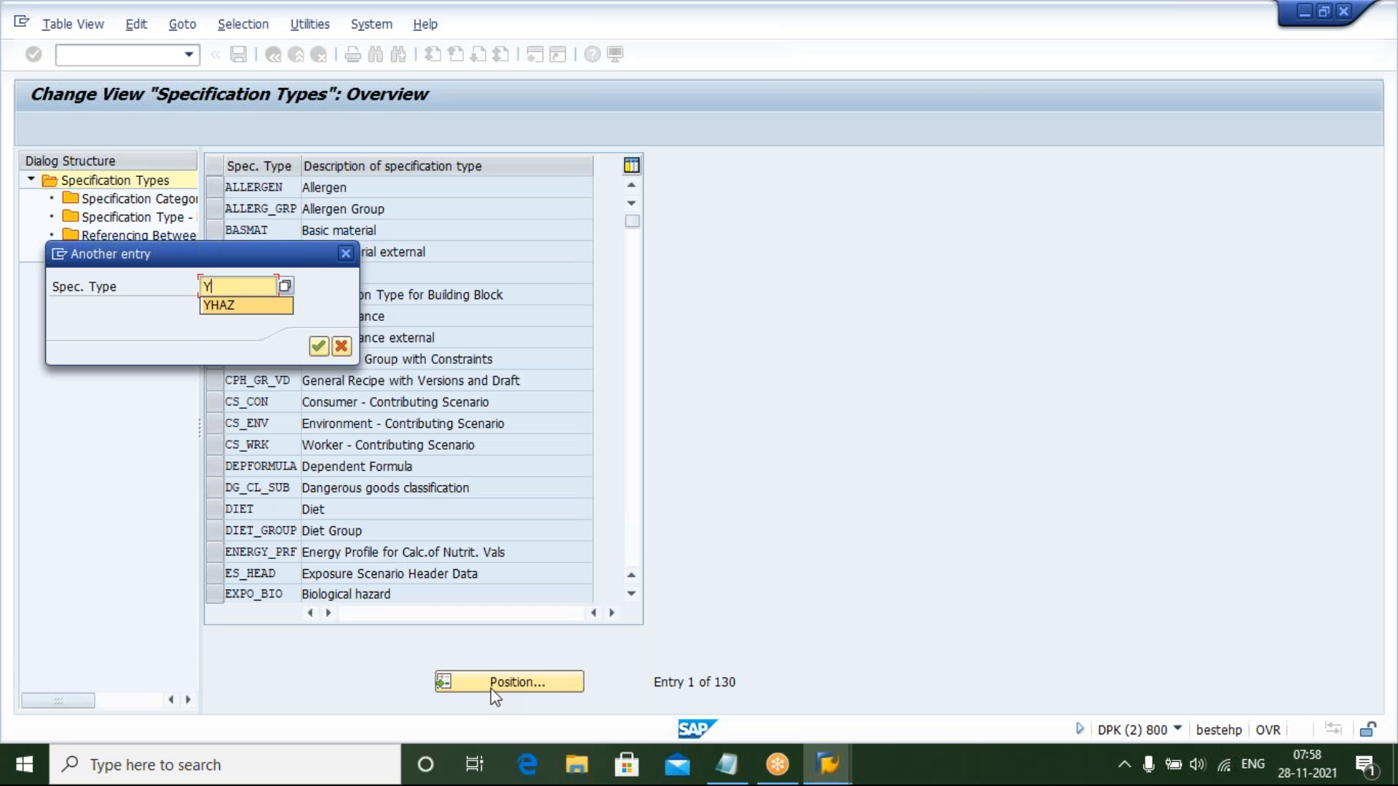
{"action": "type", "text": "HAZ"}
{"action": "key", "text": "Return"}
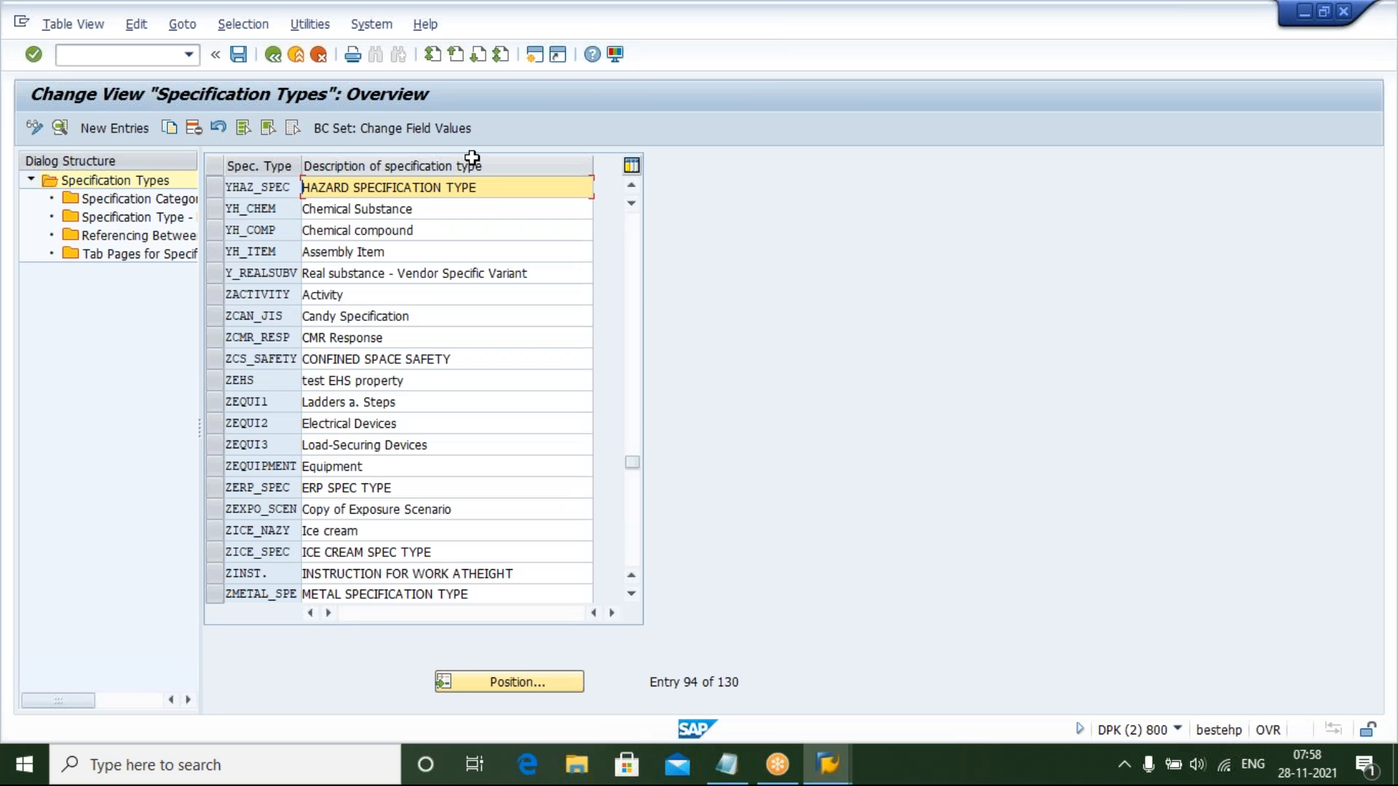
{"action": "double_click", "coordinate": [497, 194]}
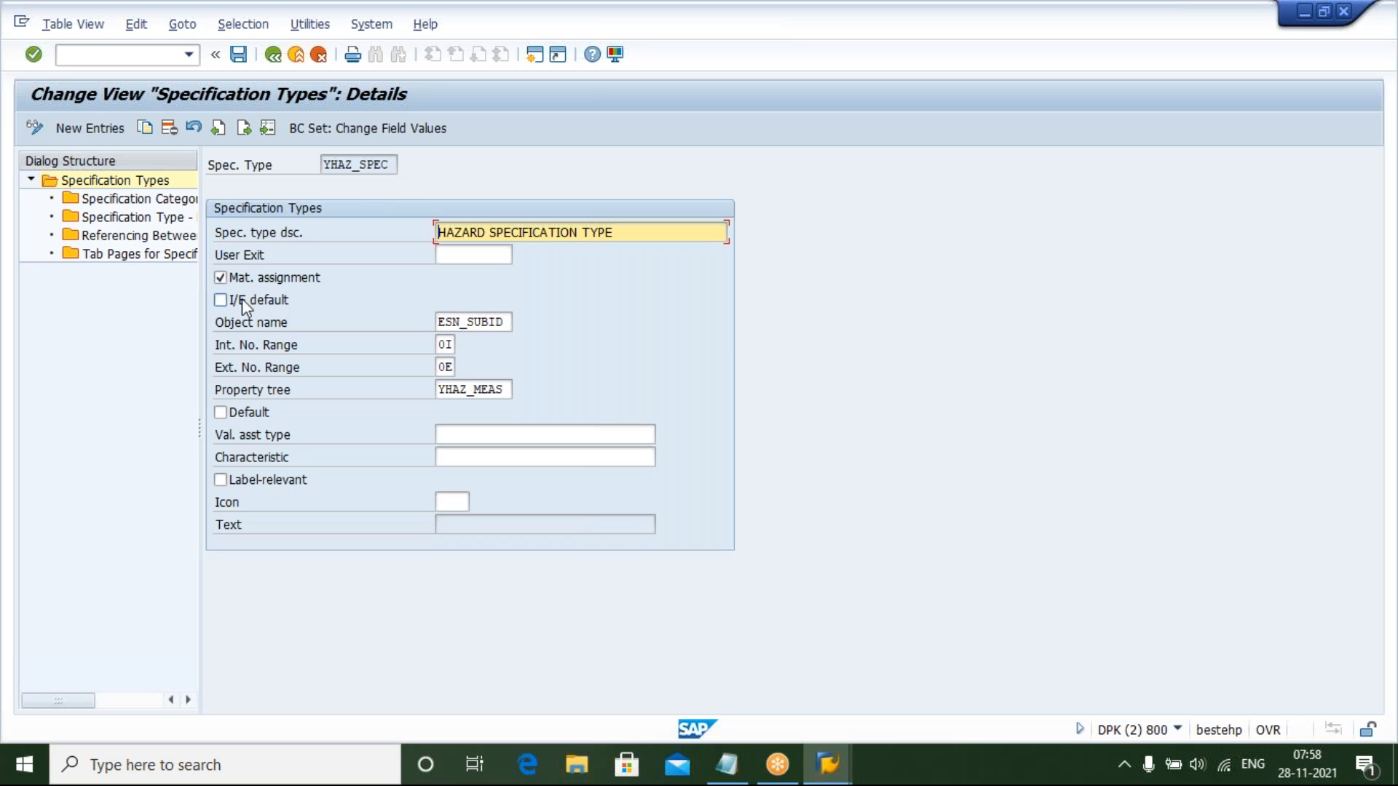
{"action": "left_click", "coordinate": [221, 278]}
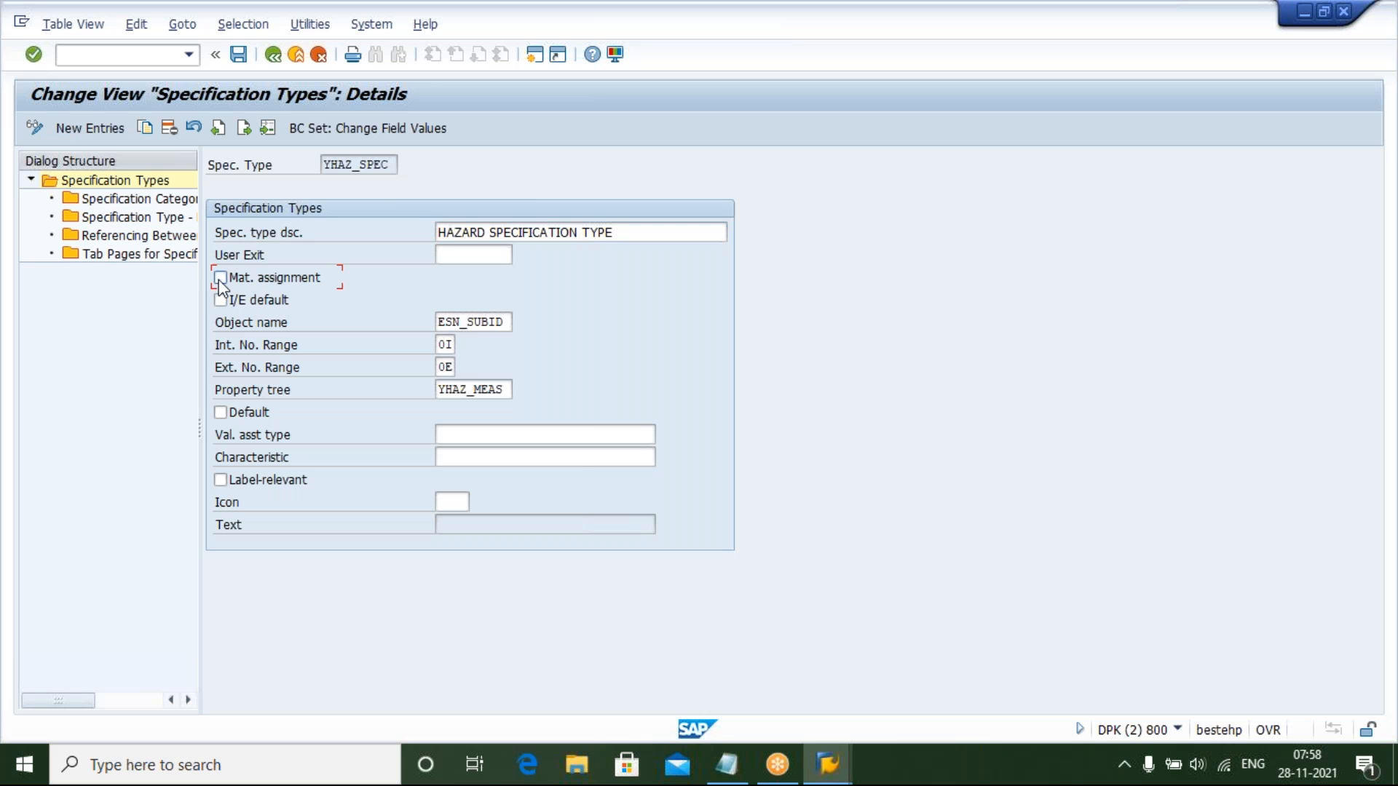
{"action": "left_click", "coordinate": [220, 278]}
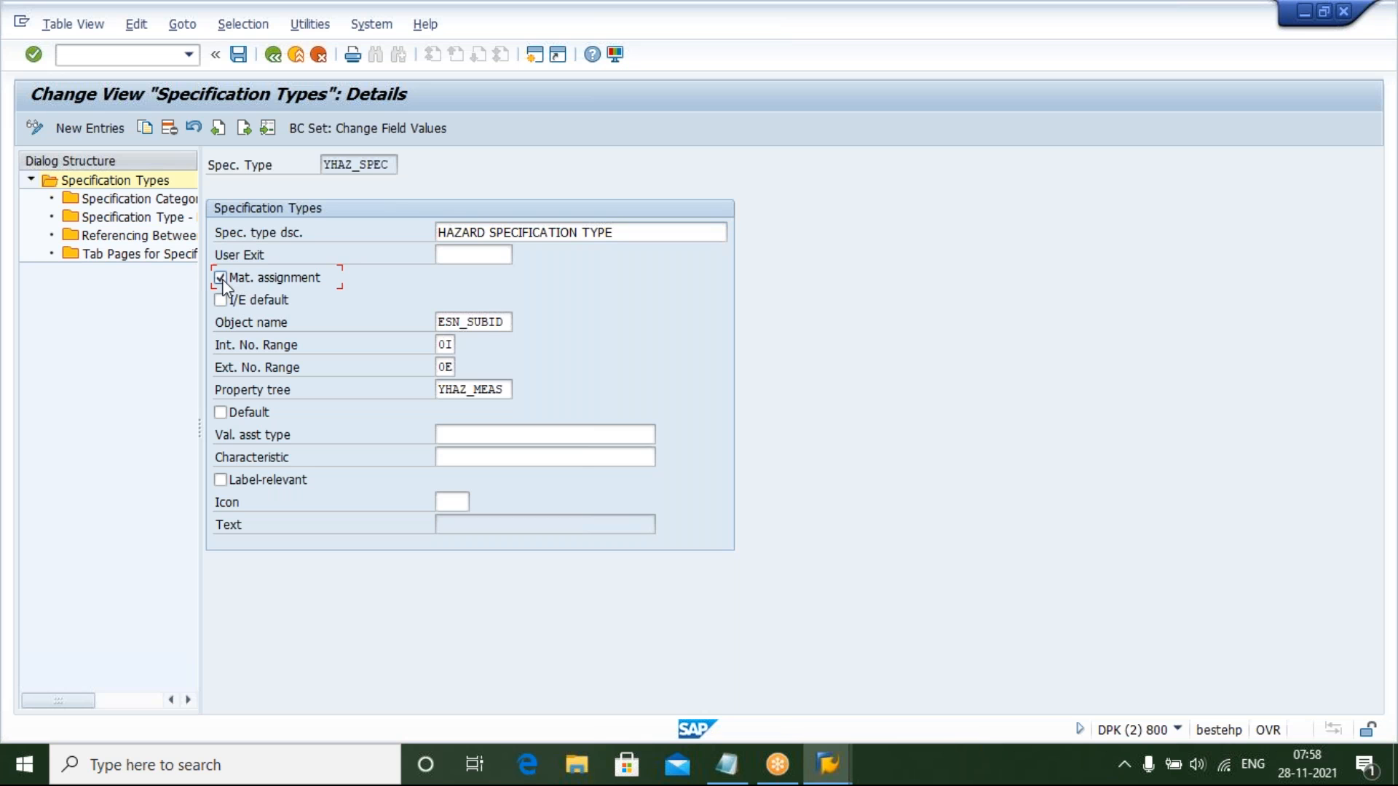
{"action": "left_click", "coordinate": [814, 748]}
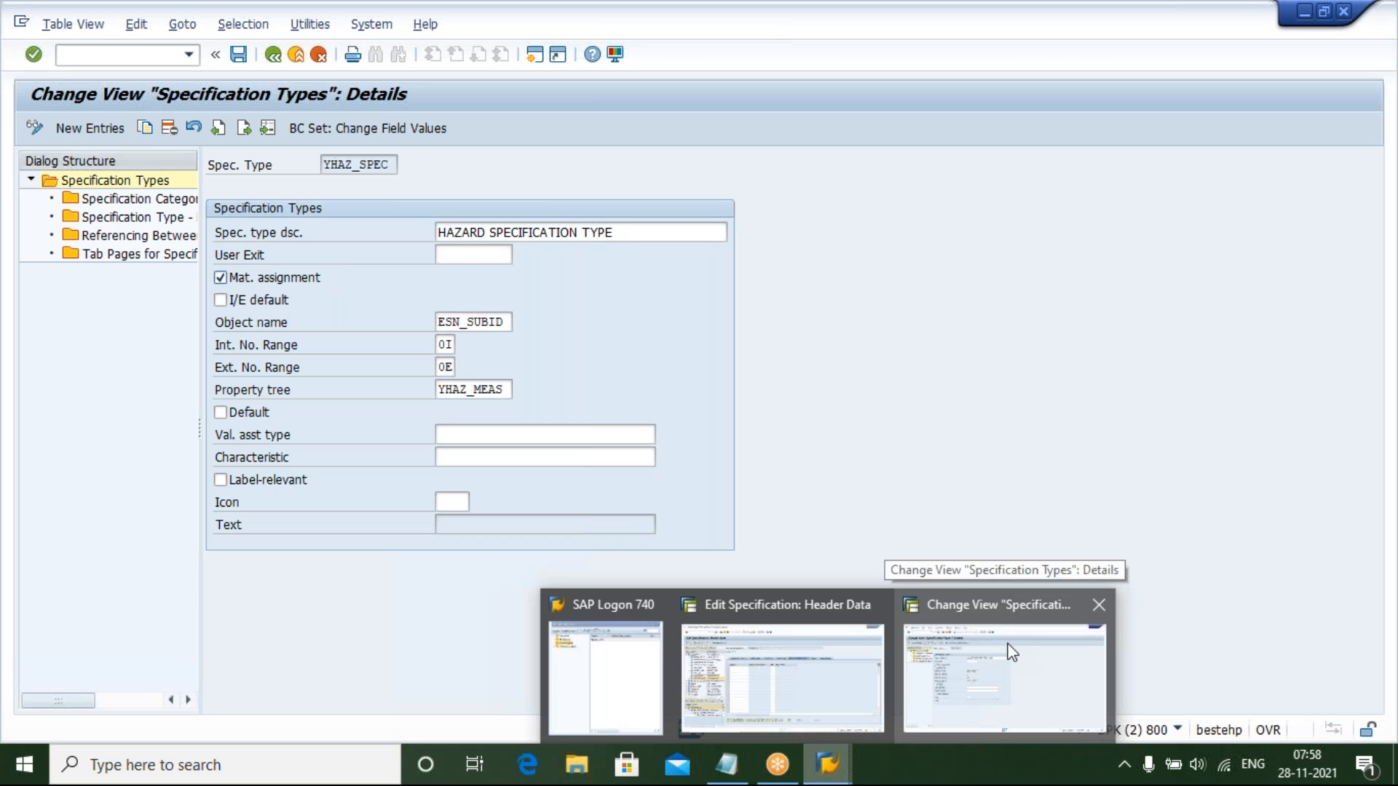
{"action": "left_click", "coordinate": [819, 650]}
{"action": "left_click", "coordinate": [359, 301]}
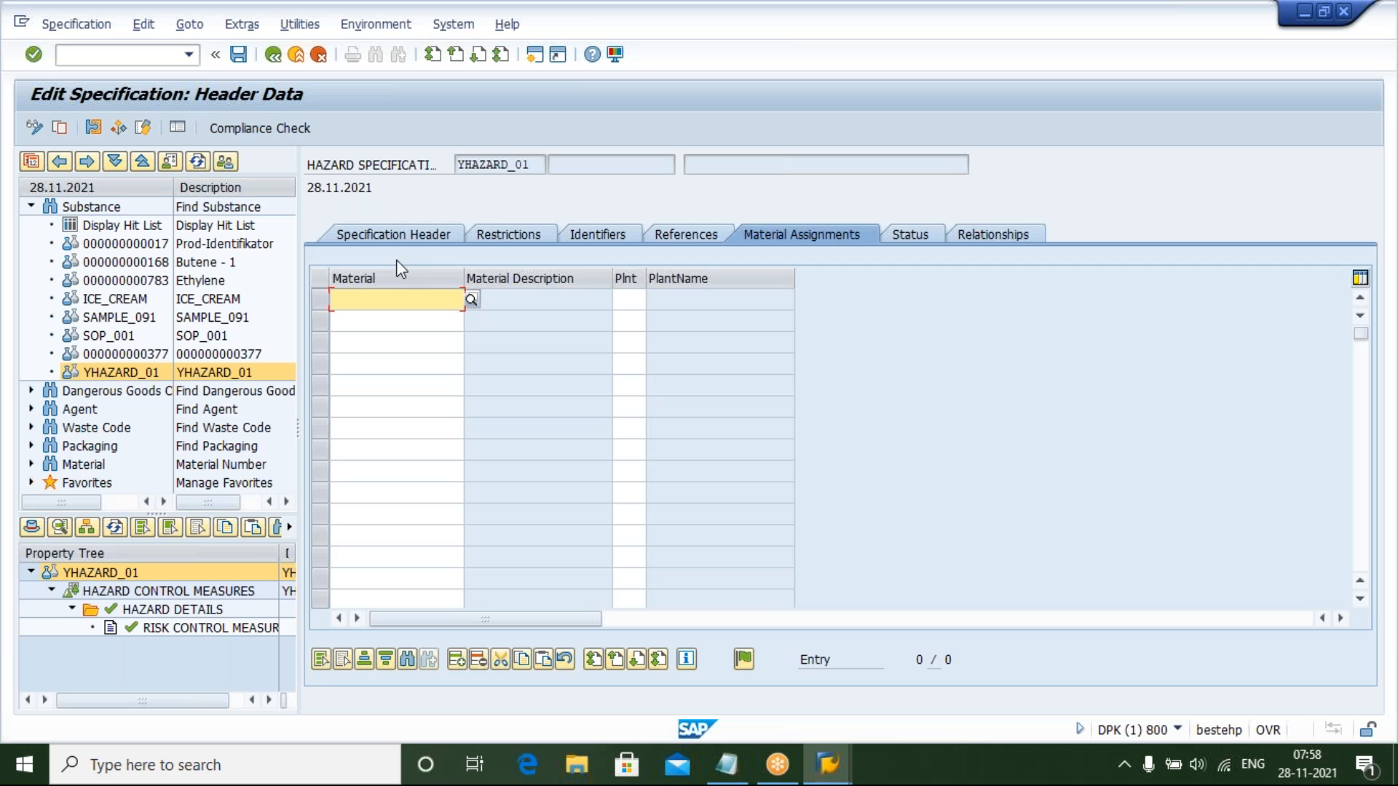
{"action": "left_click", "coordinate": [530, 300]}
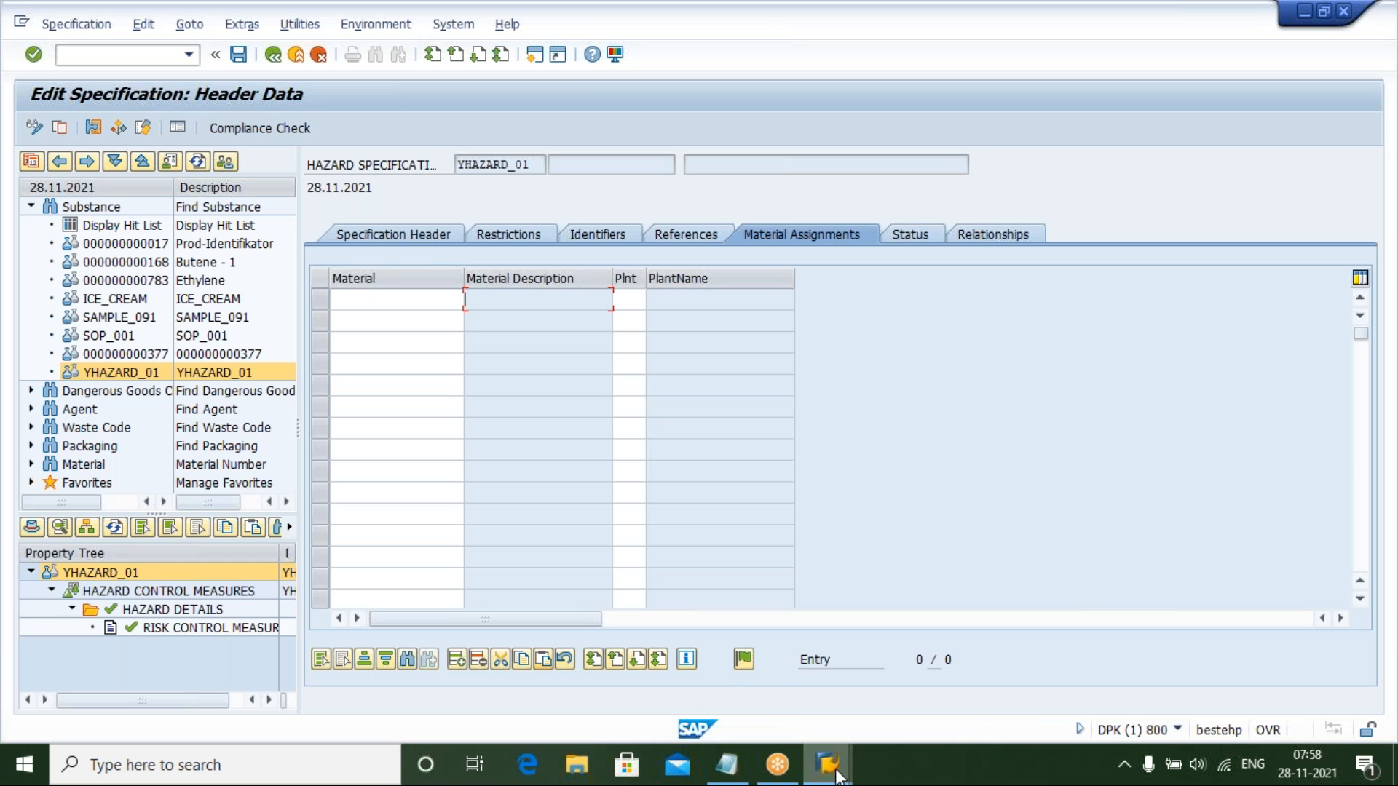
{"action": "mouse_move", "coordinate": [837, 772]}
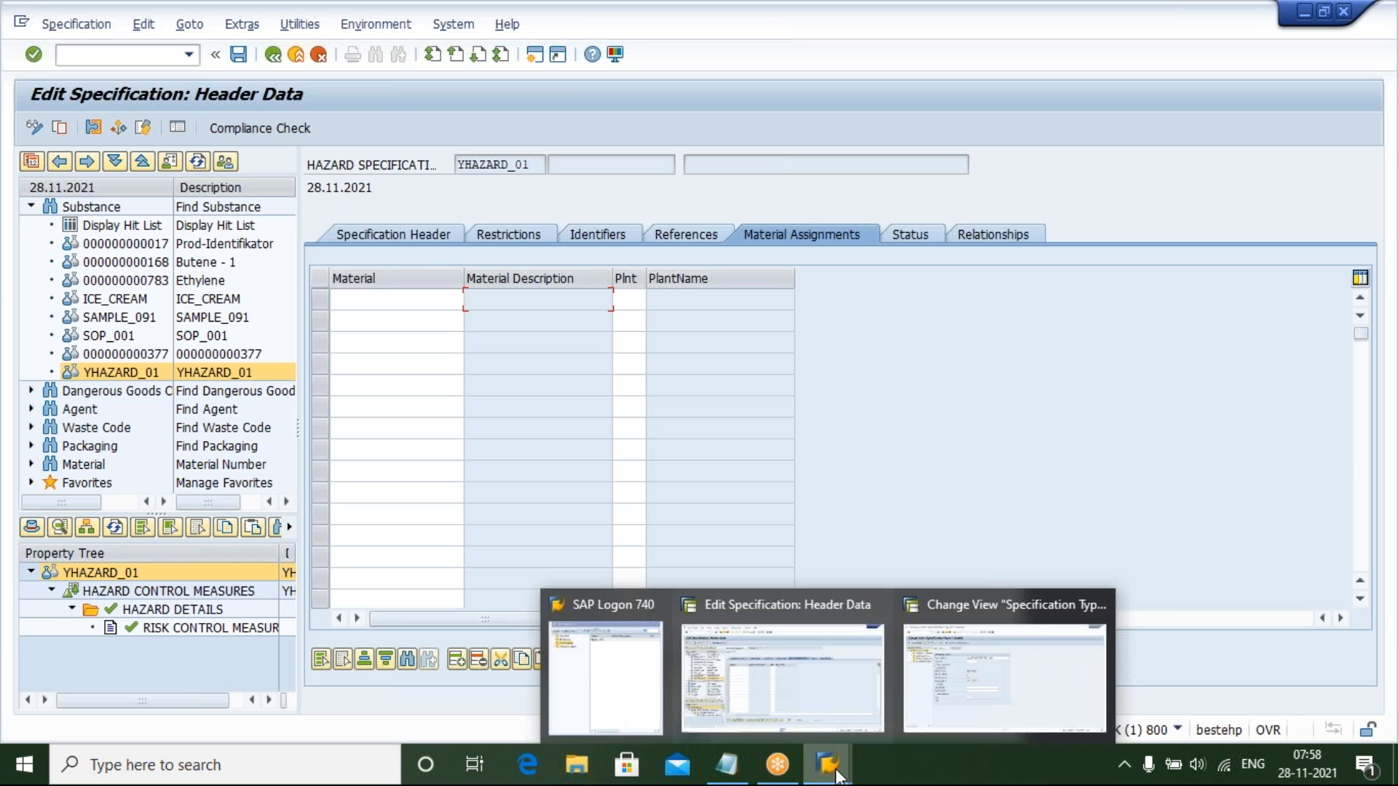
{"action": "left_click", "coordinate": [988, 655]}
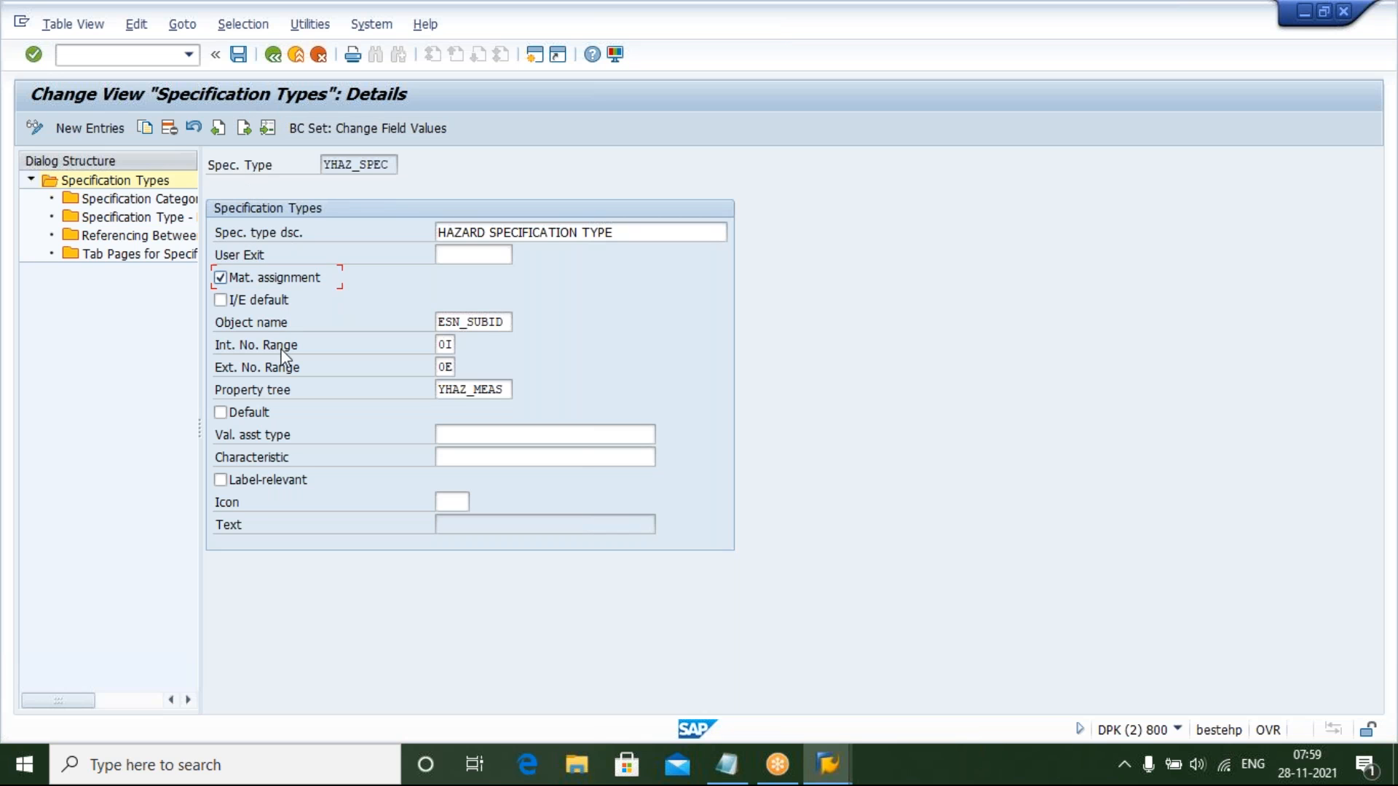
{"action": "mouse_move", "coordinate": [828, 764]}
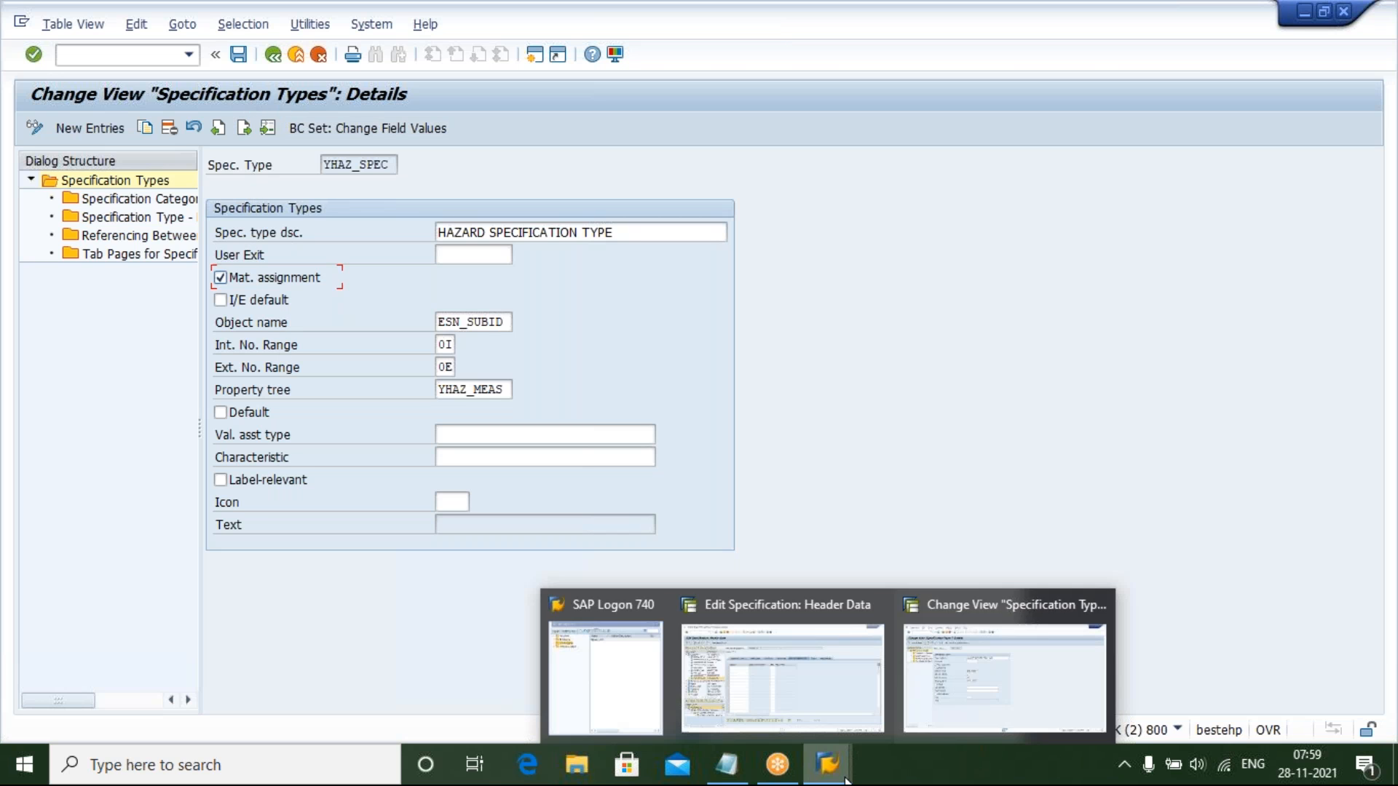
{"action": "left_click", "coordinate": [821, 667]}
{"action": "left_click", "coordinate": [821, 667]}
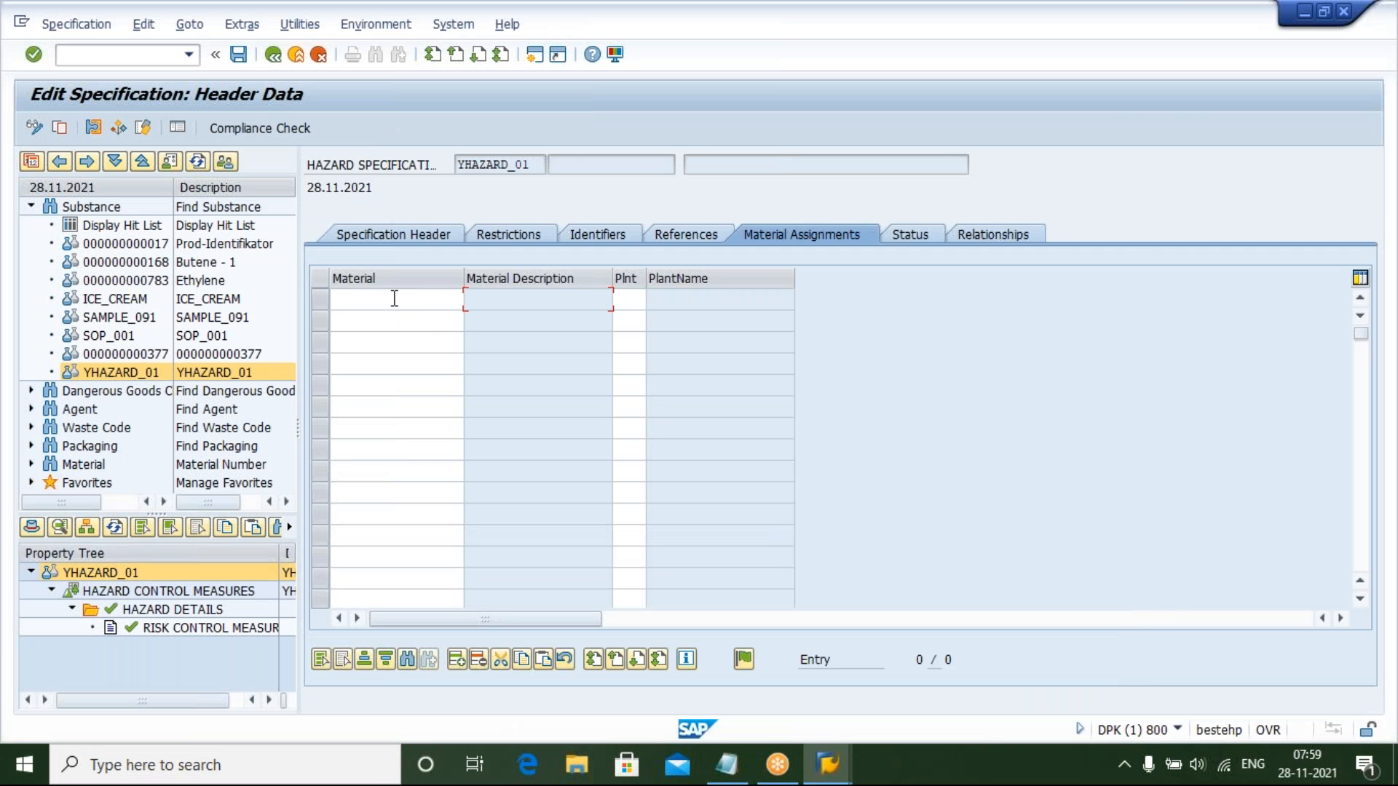
Assign material 1109 (2223) to the specification from the material search help and save
{"action": "left_click", "coordinate": [394, 298]}
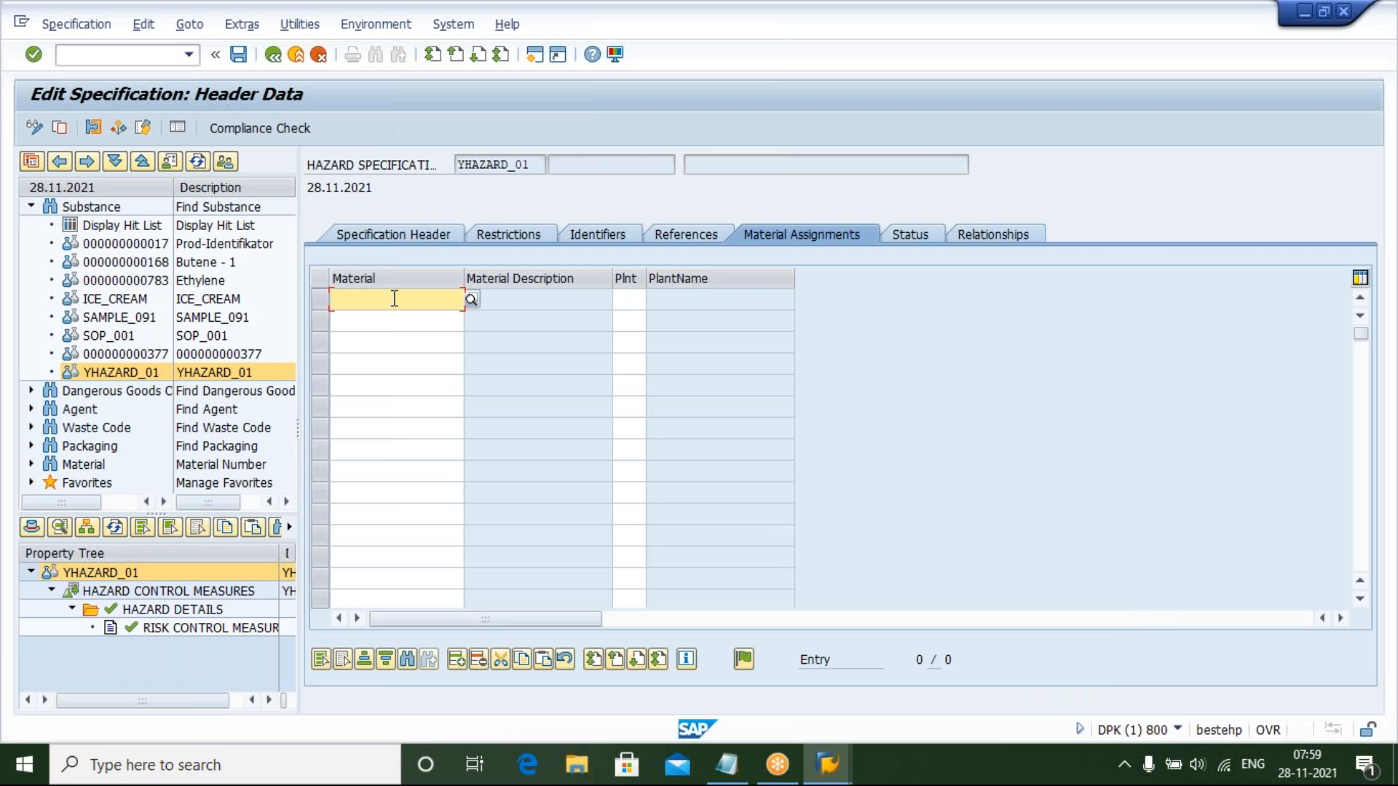
{"action": "left_click", "coordinate": [470, 300]}
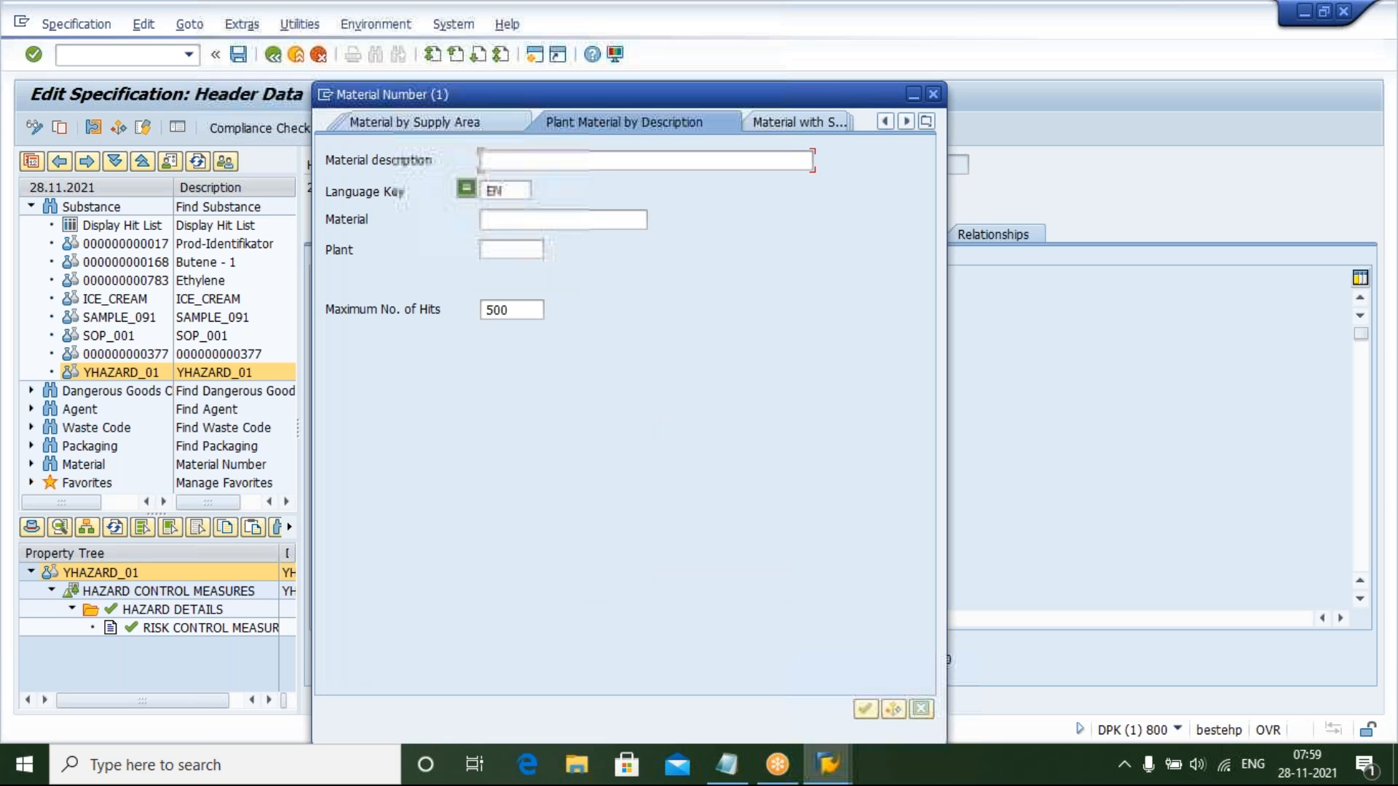
{"action": "key", "text": "Return"}
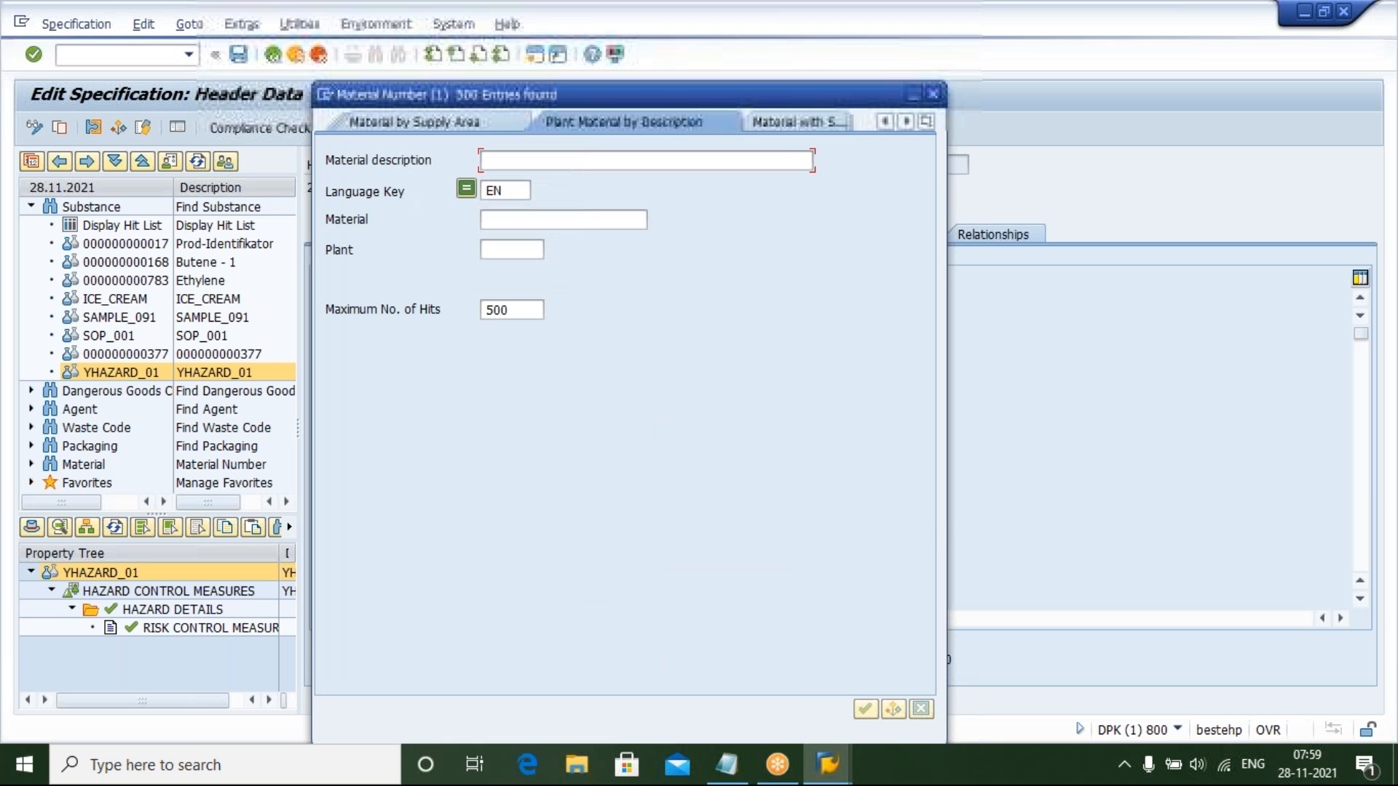
{"action": "key", "text": "Down"}
{"action": "key", "text": "Down"}
{"action": "key", "text": "Down"}
{"action": "key", "text": "Down"}
{"action": "key", "text": "Down"}
{"action": "key", "text": "Down"}
{"action": "key", "text": "Down"}
{"action": "key", "text": "Down"}
{"action": "key", "text": "Down"}
{"action": "key", "text": "Down"}
{"action": "key", "text": "Down"}
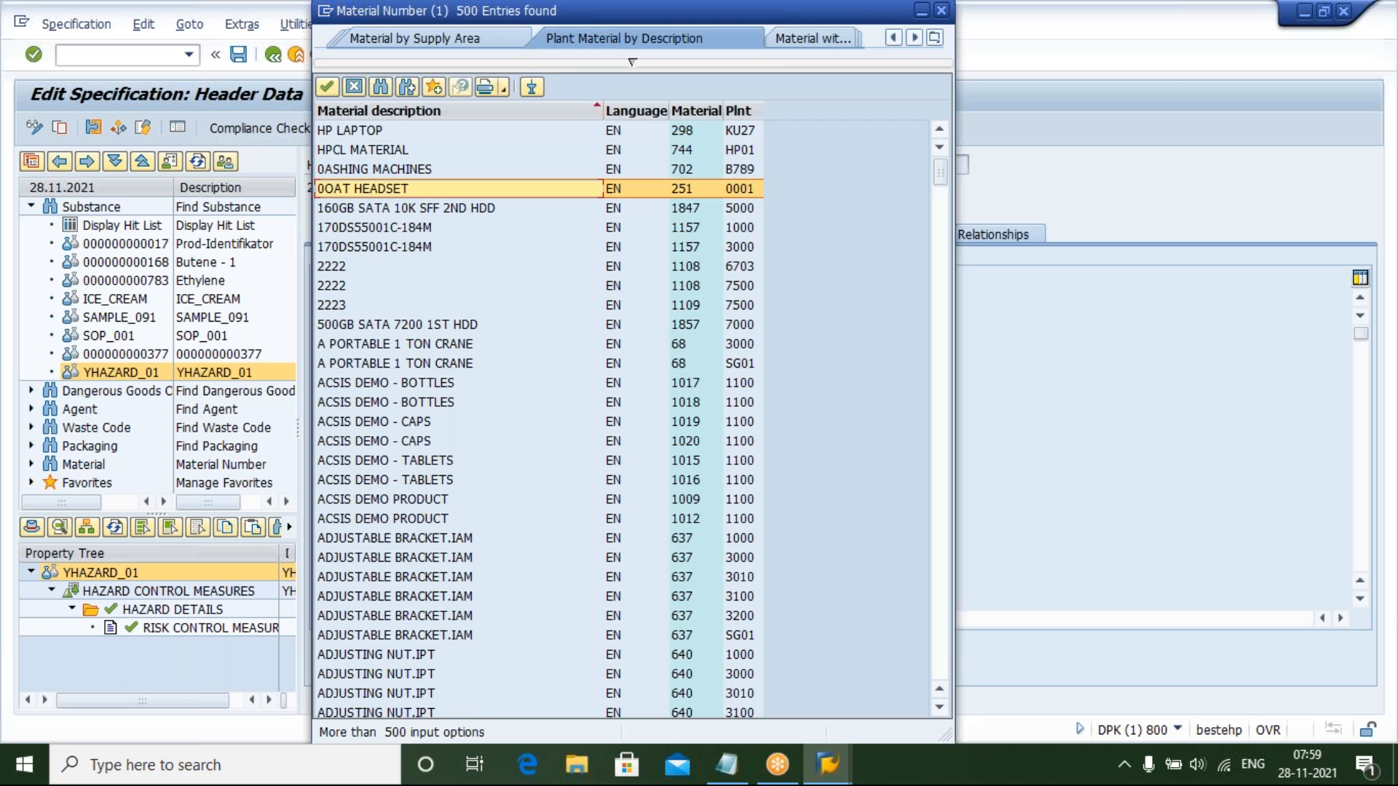
{"action": "key", "text": "Up"}
{"action": "key", "text": "Up"}
{"action": "key", "text": "Return"}
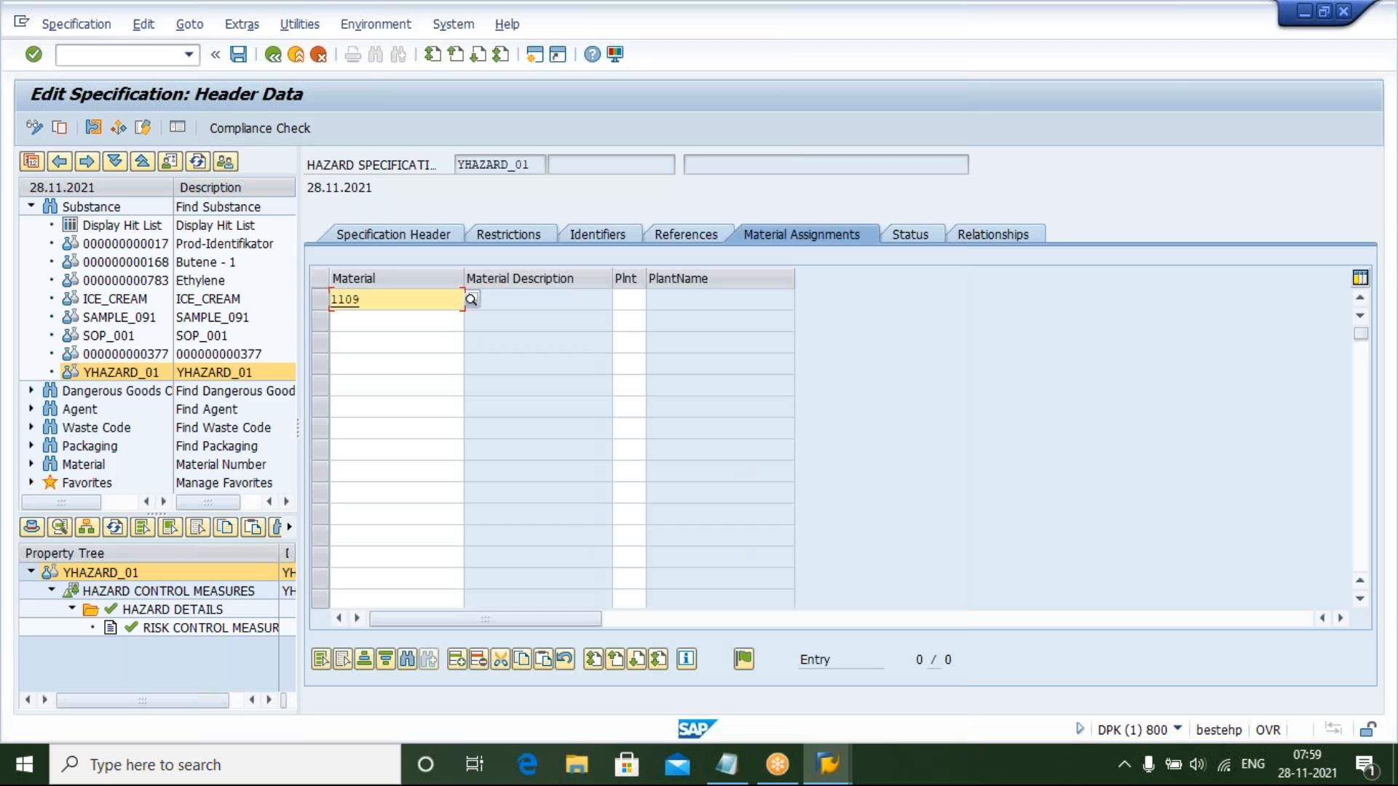
{"action": "left_click", "coordinate": [238, 54]}
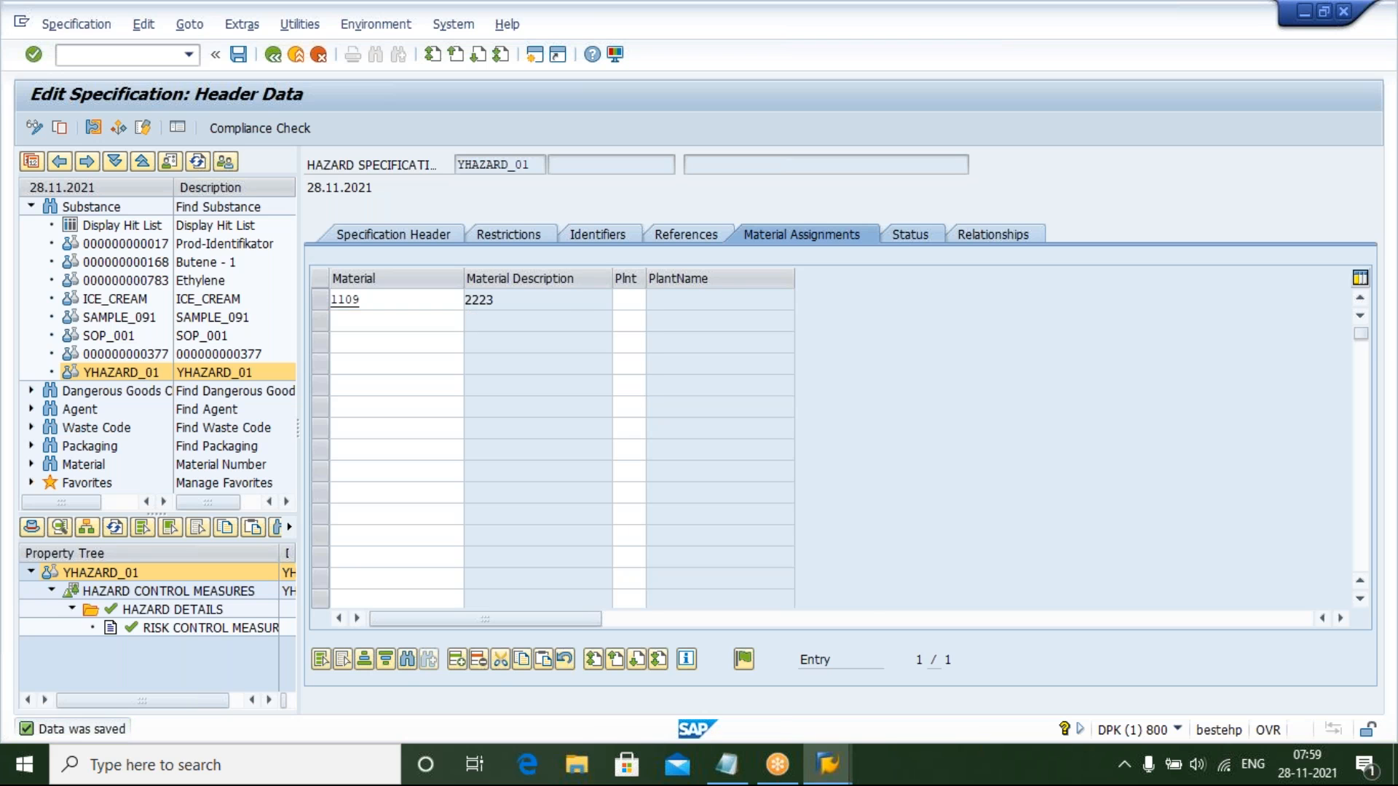
Open the Status tab and add a status row with rating PUBLIC and validity area category REGION
{"action": "left_click", "coordinate": [908, 234]}
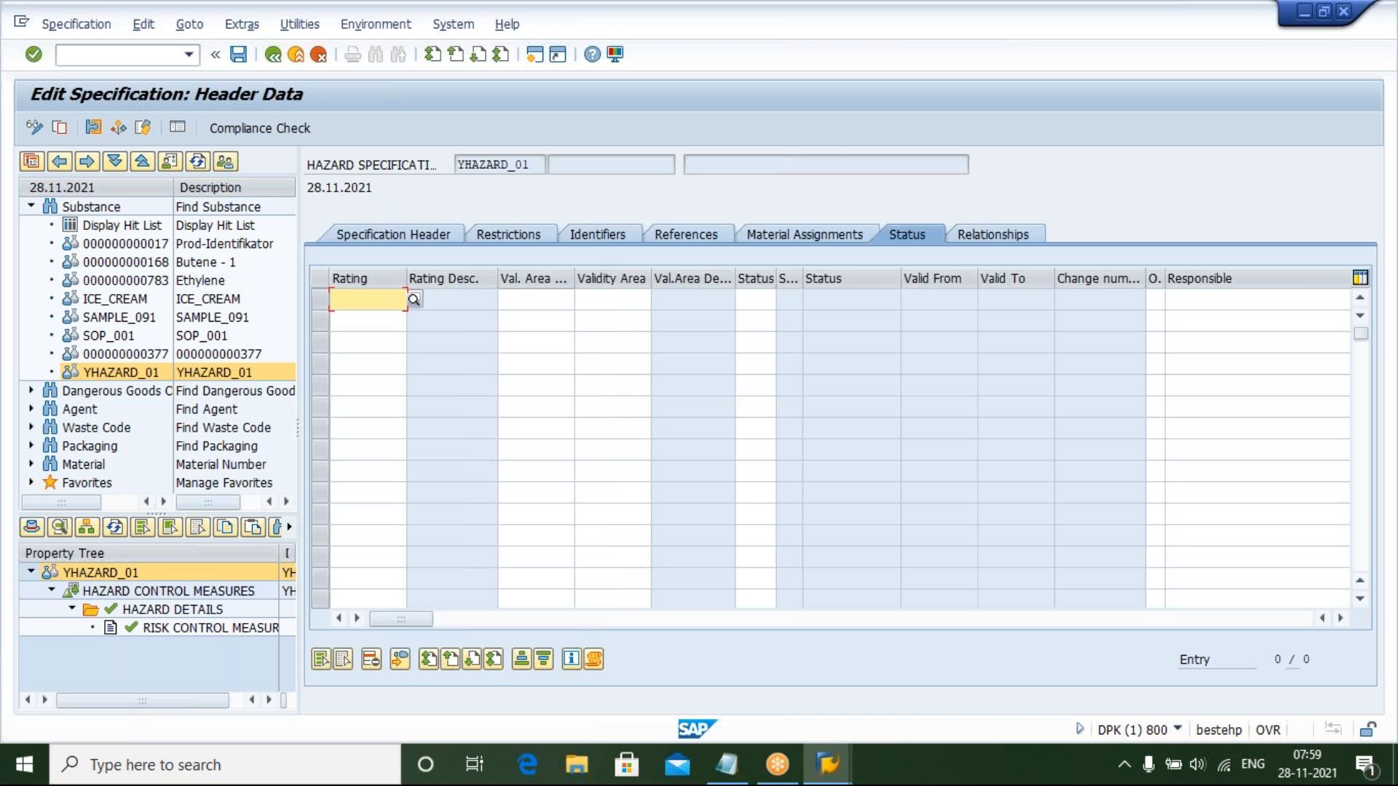
{"action": "type", "text": "IN"}
{"action": "key", "text": "BackSpace"}
{"action": "key", "text": "BackSpace"}
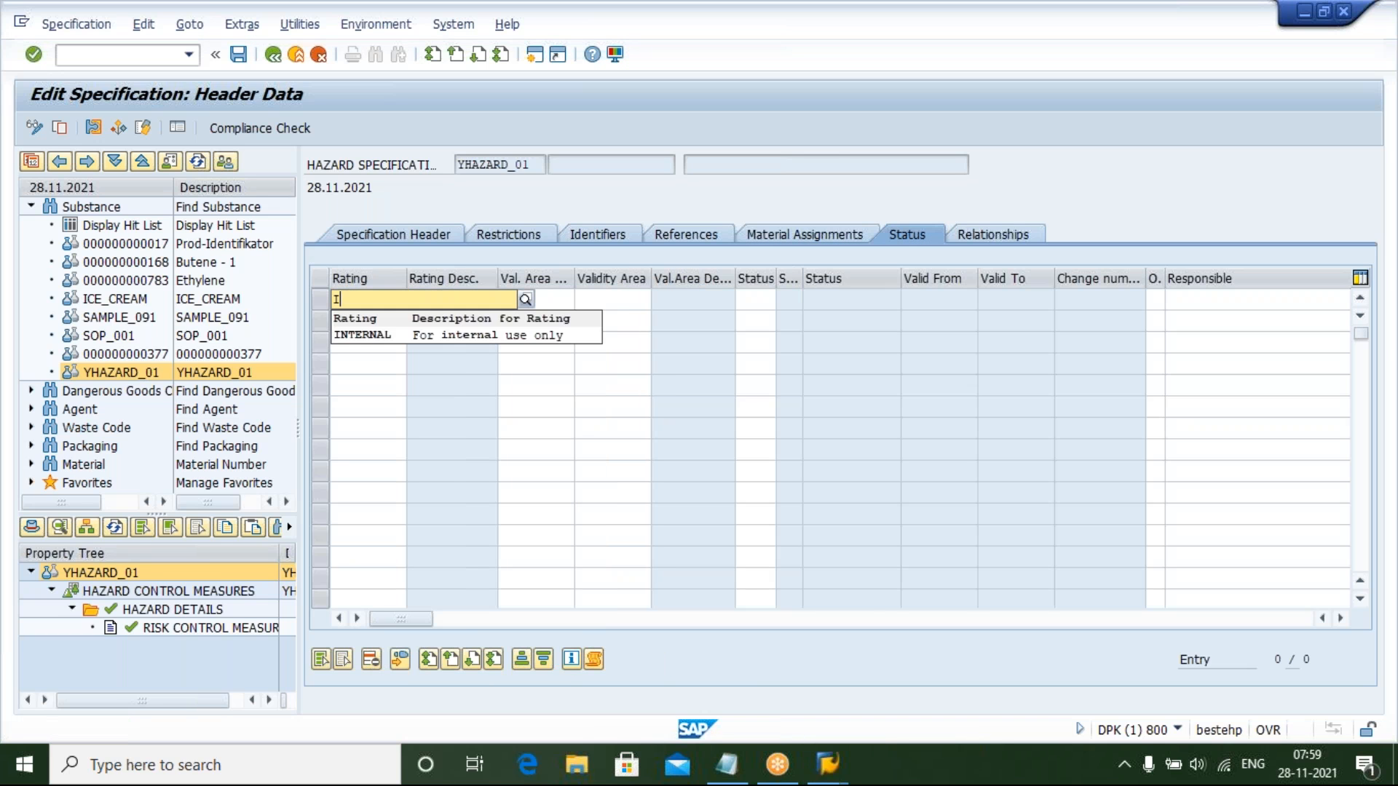
{"action": "type", "text": "P"}
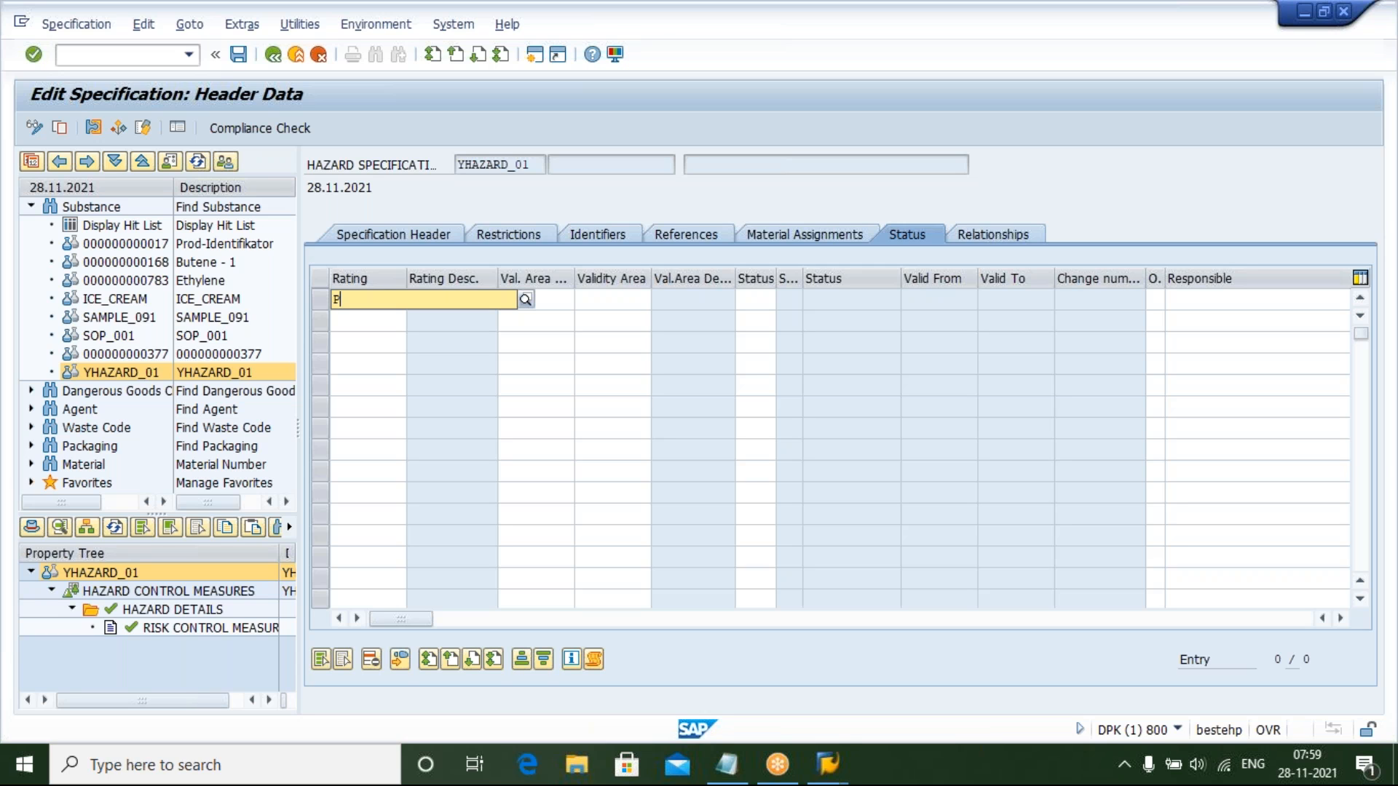
{"action": "type", "text": "UBLIC"}
{"action": "key", "text": "Tab"}
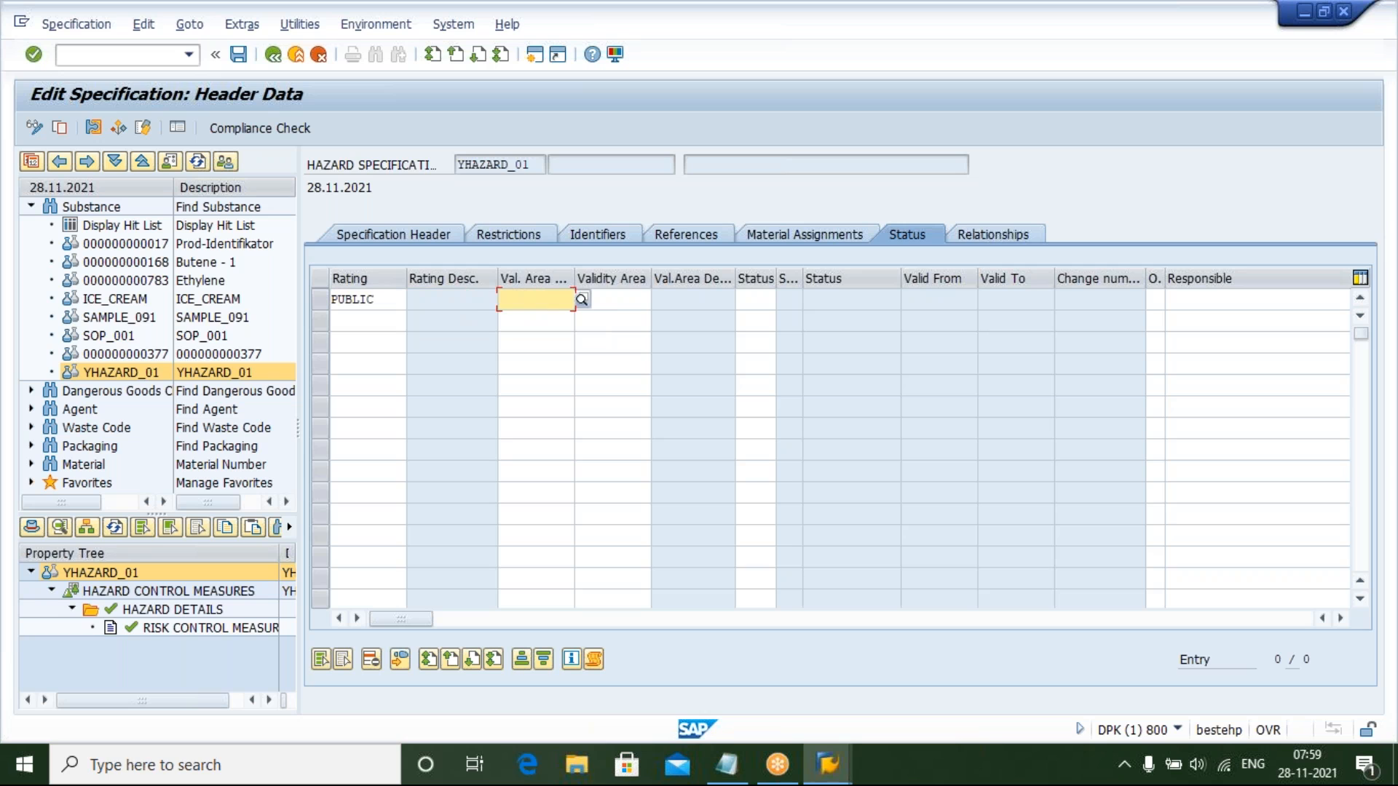
{"action": "type", "text": "REG"}
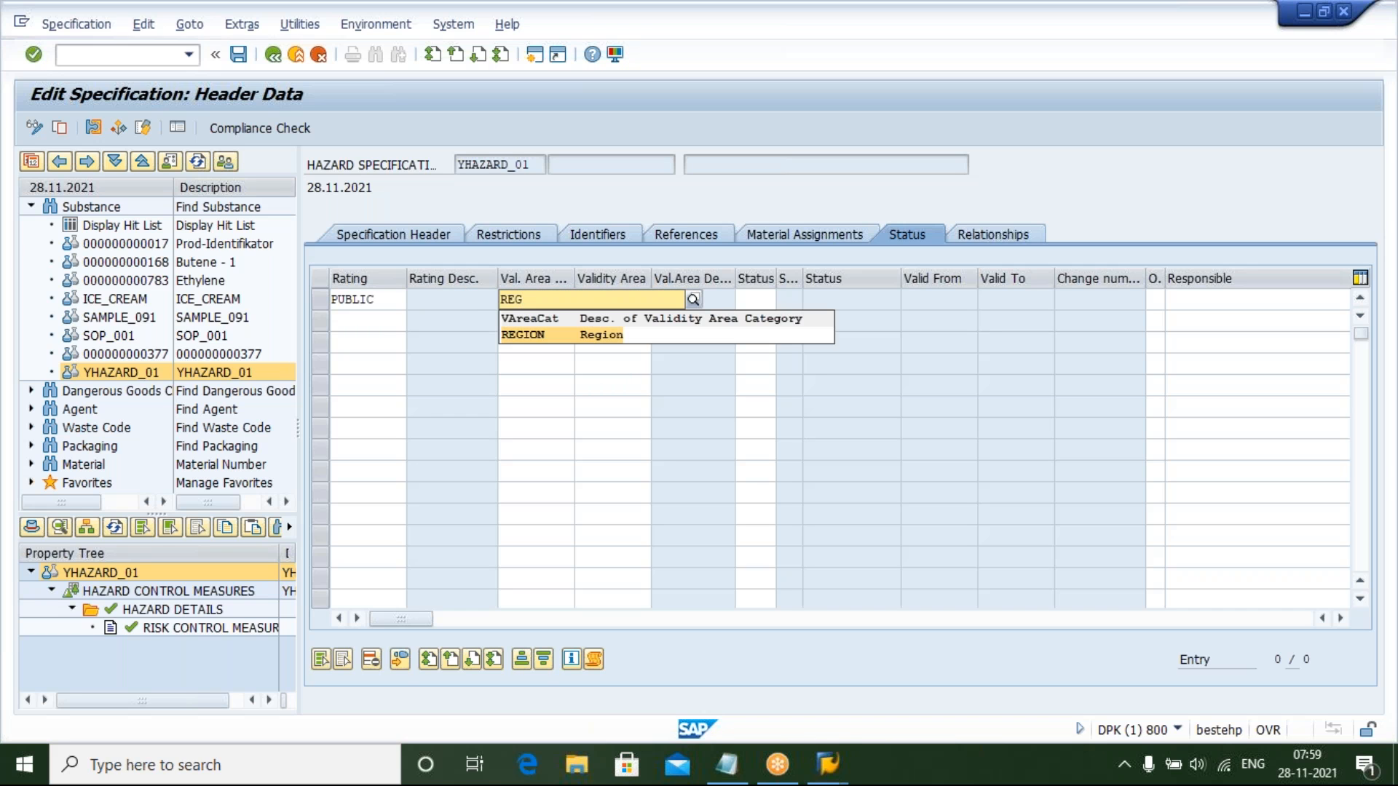
{"action": "key", "text": "Return"}
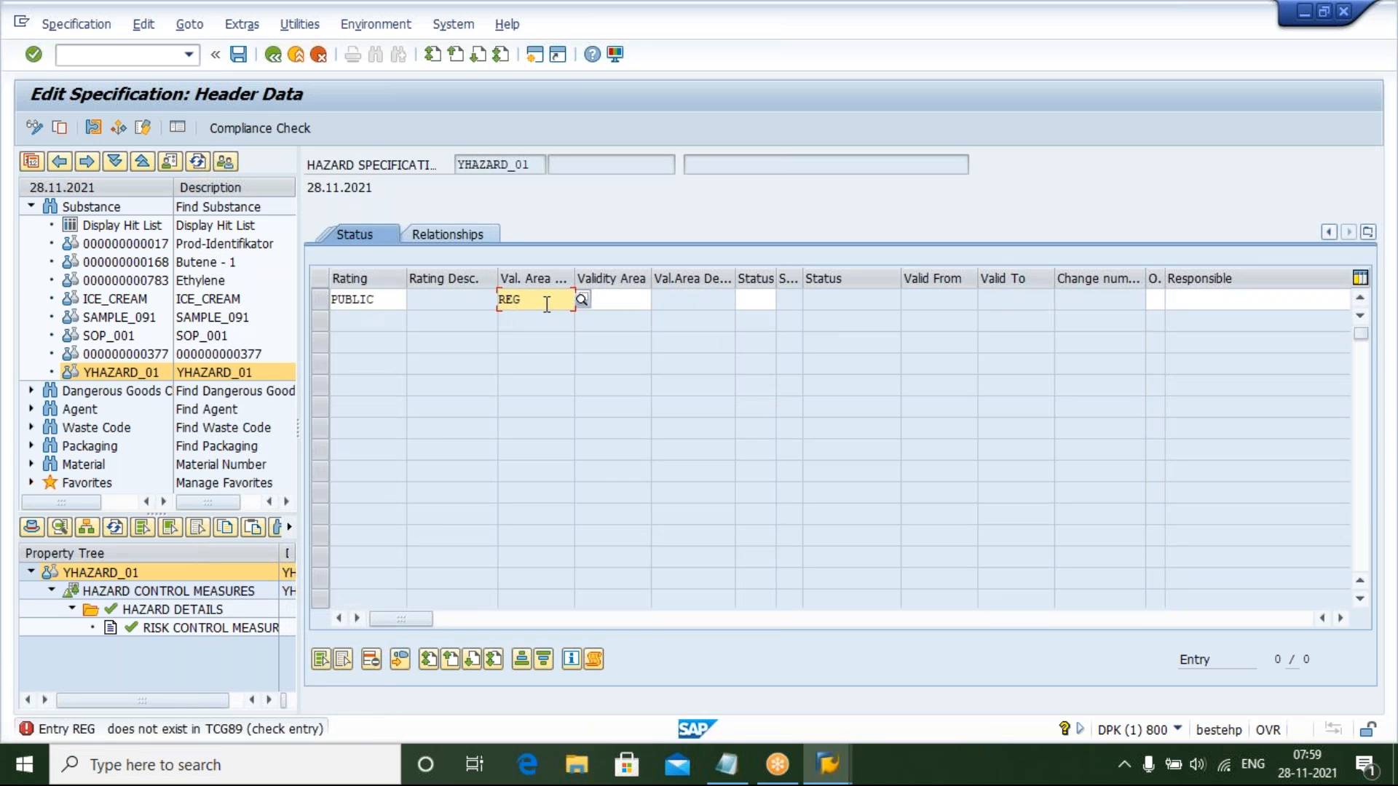
{"action": "key", "text": "BackSpace"}
{"action": "key", "text": "BackSpace"}
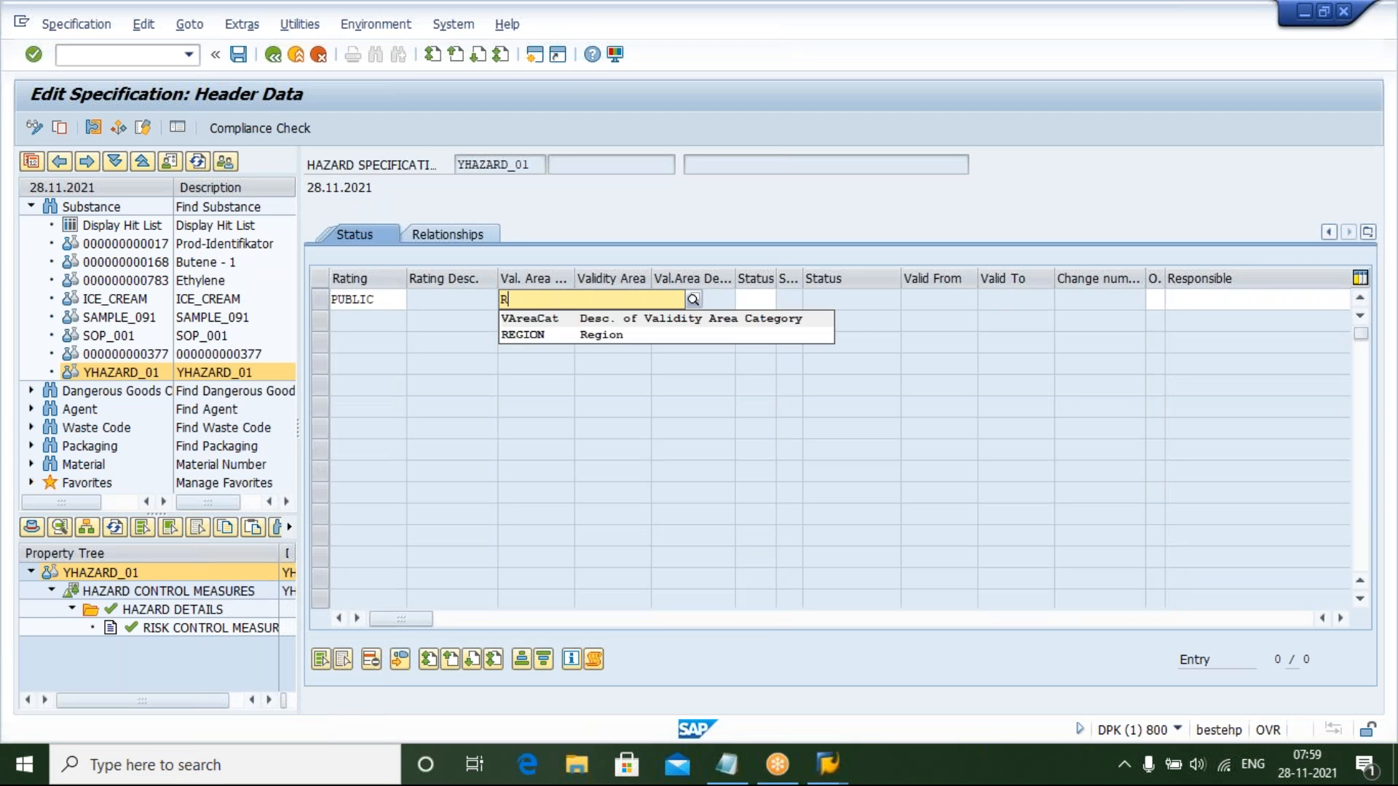
{"action": "left_click", "coordinate": [561, 339]}
Complete the status row with validity area REG_WORLD and status IP, then save the specification
{"action": "left_click", "coordinate": [618, 305]}
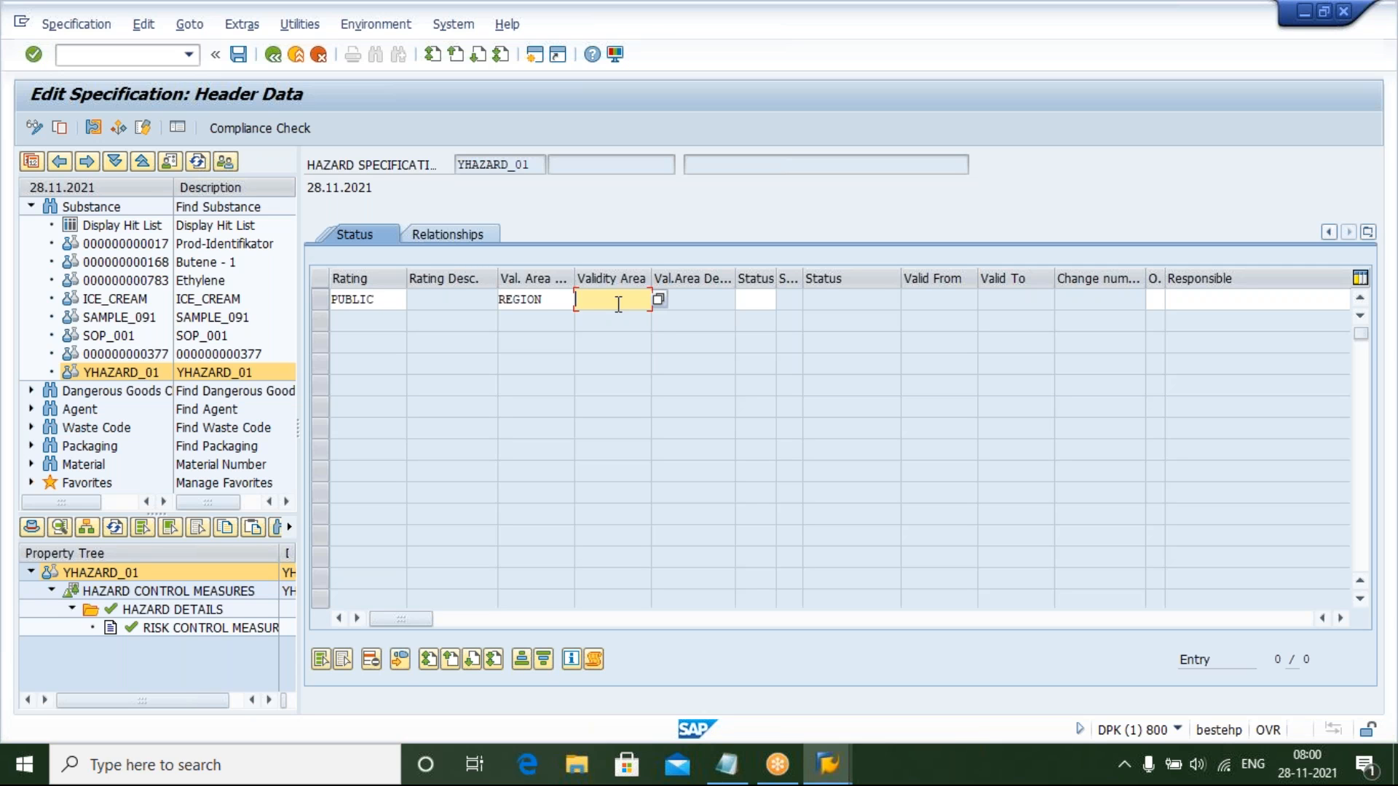
{"action": "type", "text": "REG"}
{"action": "key", "text": "Down"}
{"action": "key", "text": "Return"}
{"action": "left_click", "coordinate": [756, 298]}
{"action": "type", "text": "IP"}
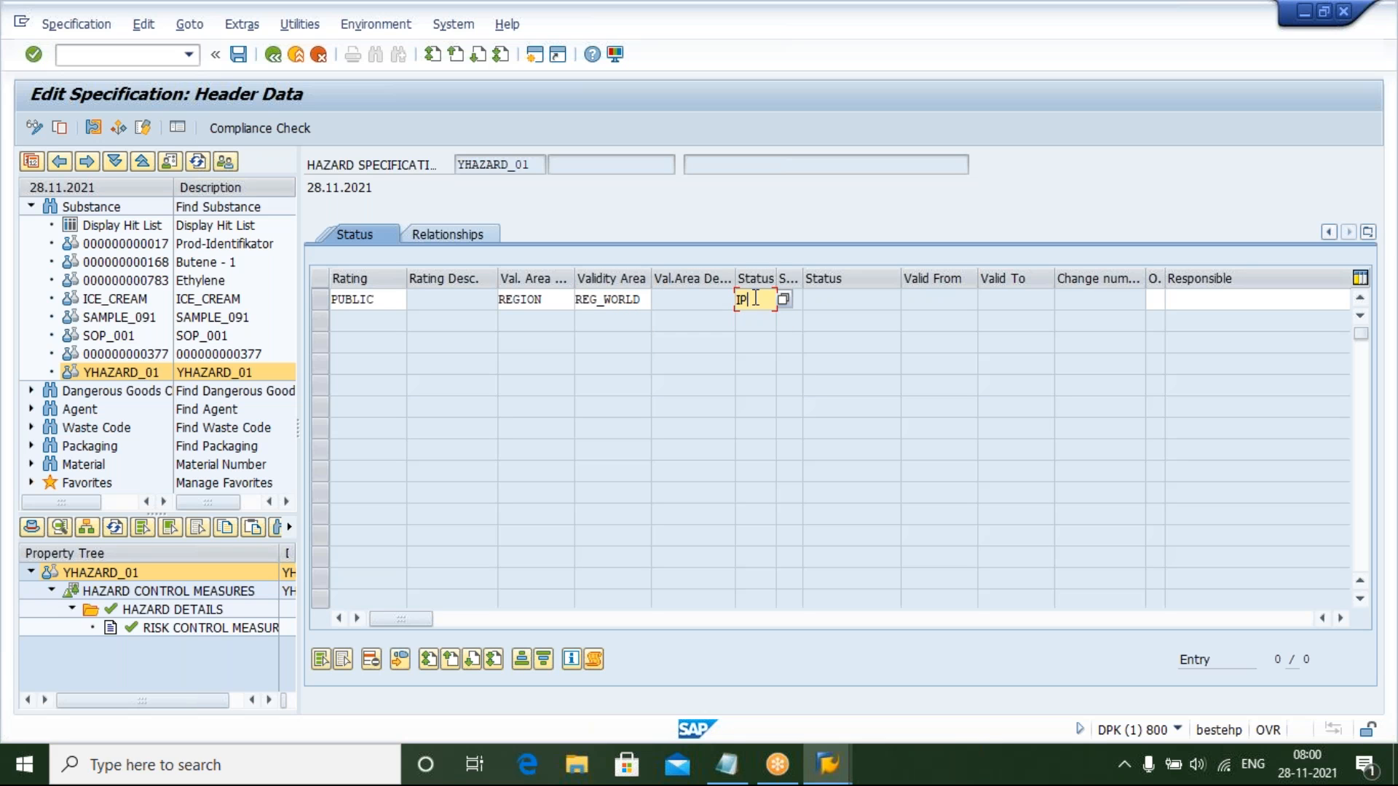
{"action": "key", "text": "Return"}
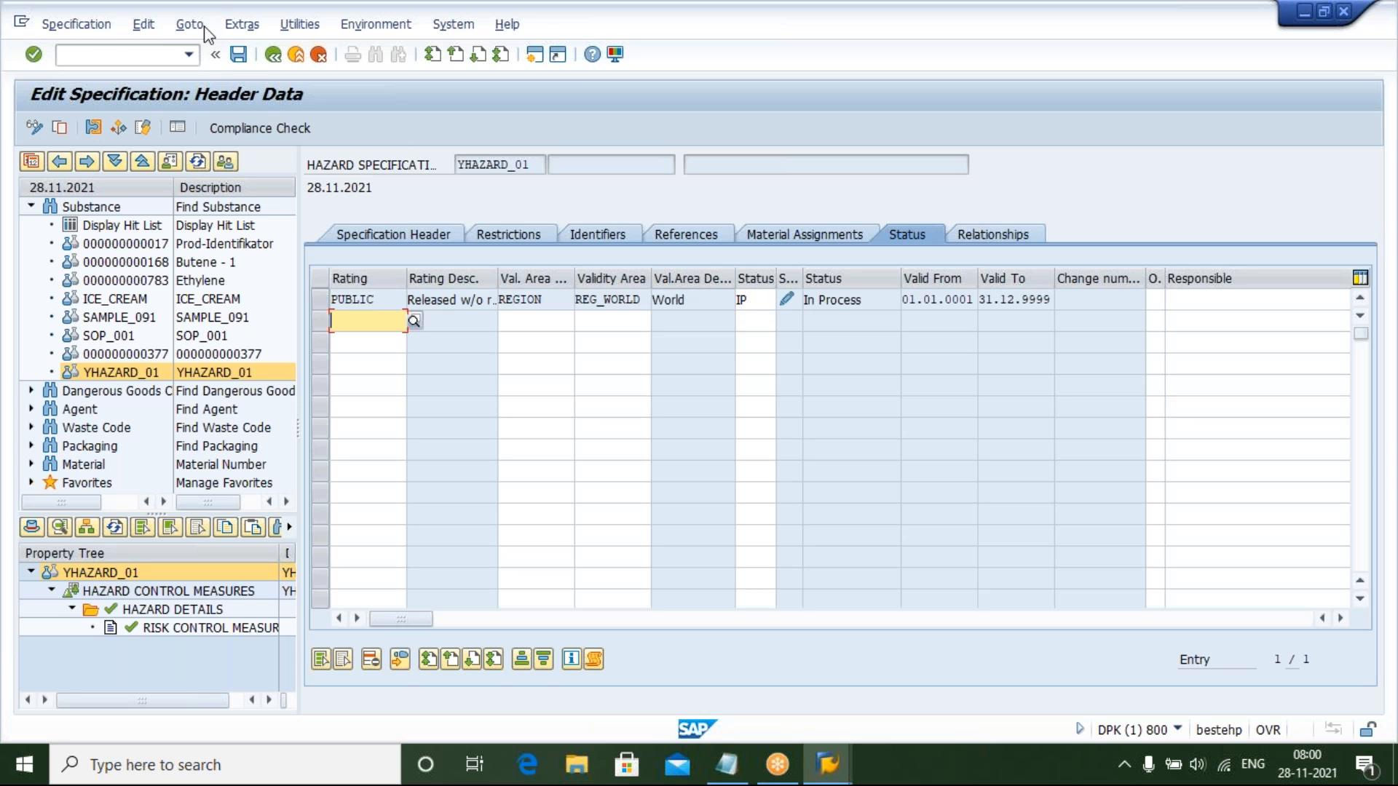
{"action": "left_click", "coordinate": [239, 55]}
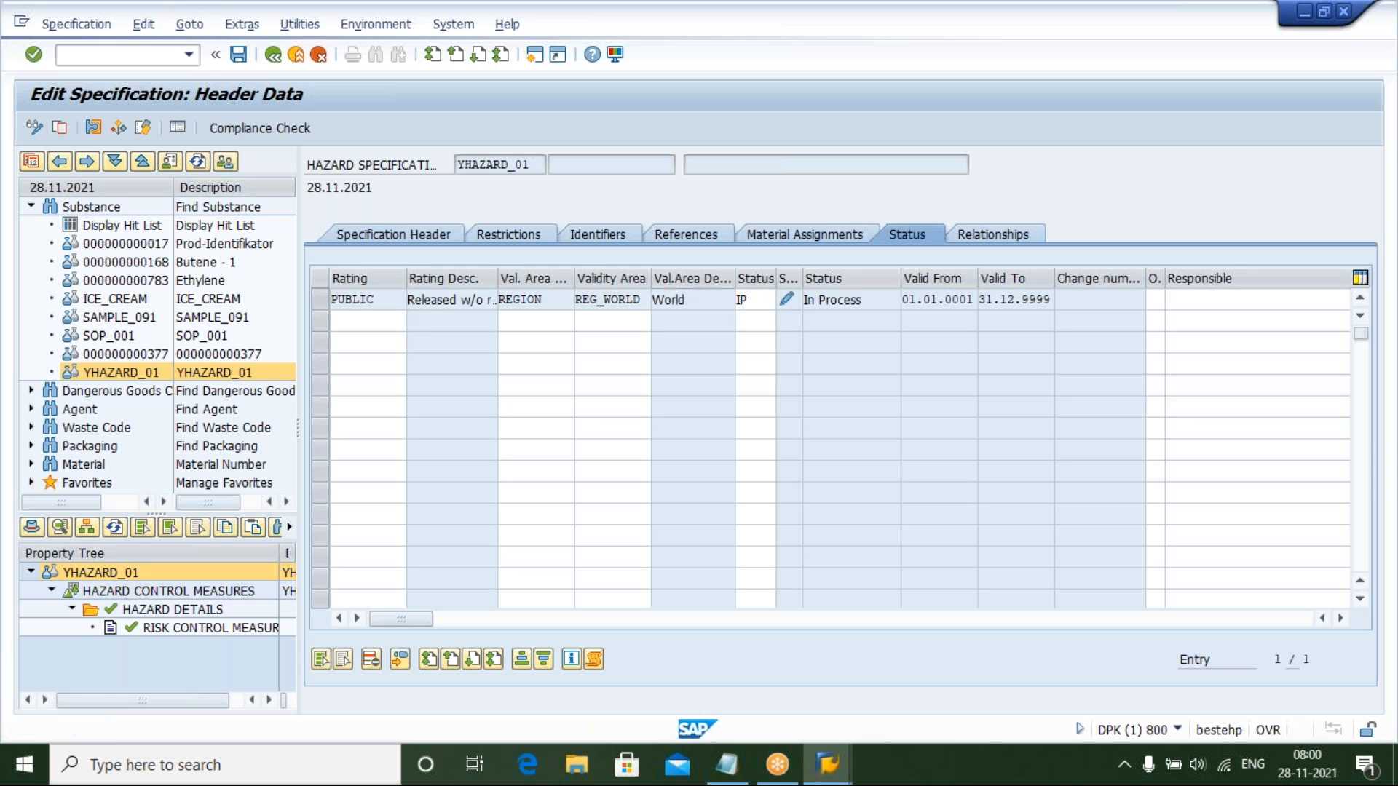
Review the specification header, then highlight the list of custom specification steps in the Notepad notes
{"action": "left_click", "coordinate": [426, 240]}
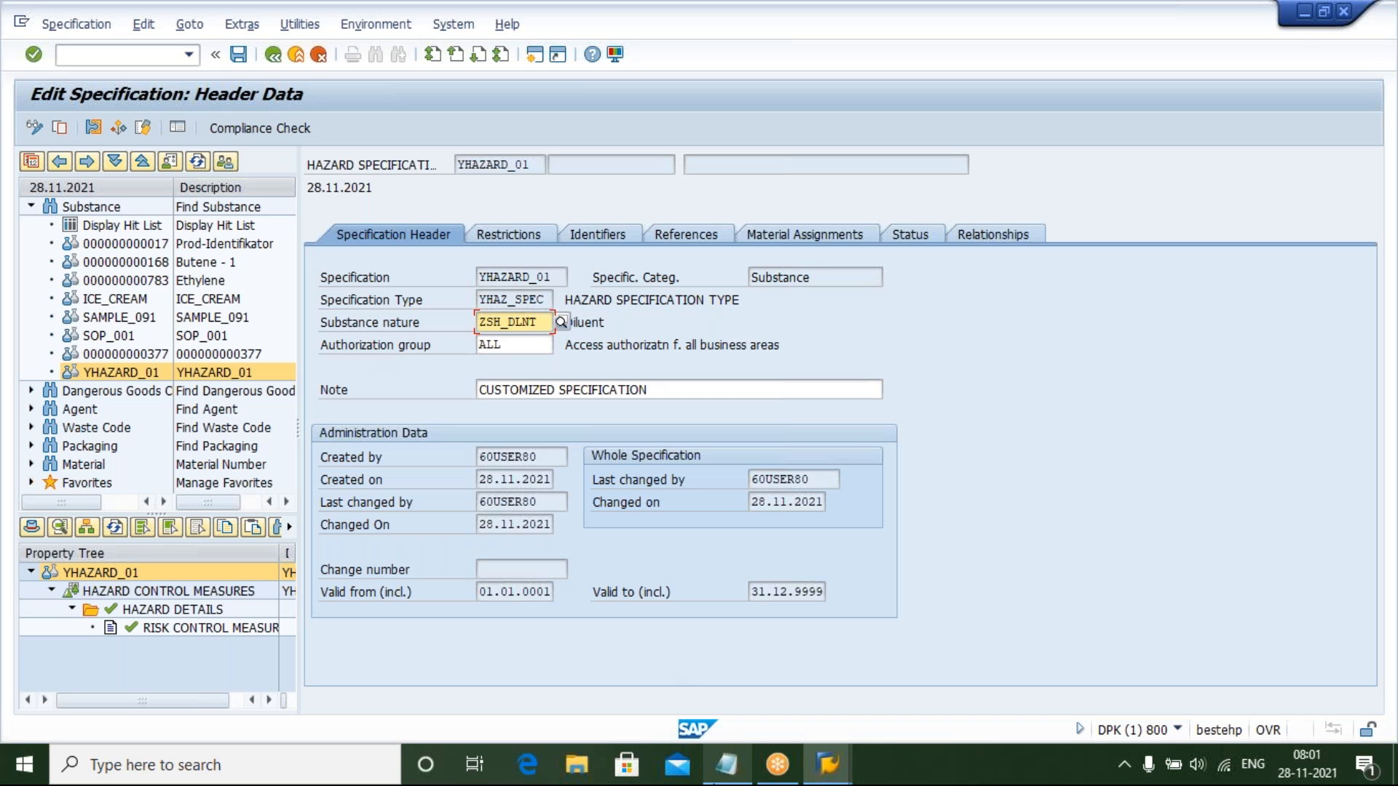
{"action": "left_click", "coordinate": [726, 765]}
{"action": "left_click", "coordinate": [409, 402]}
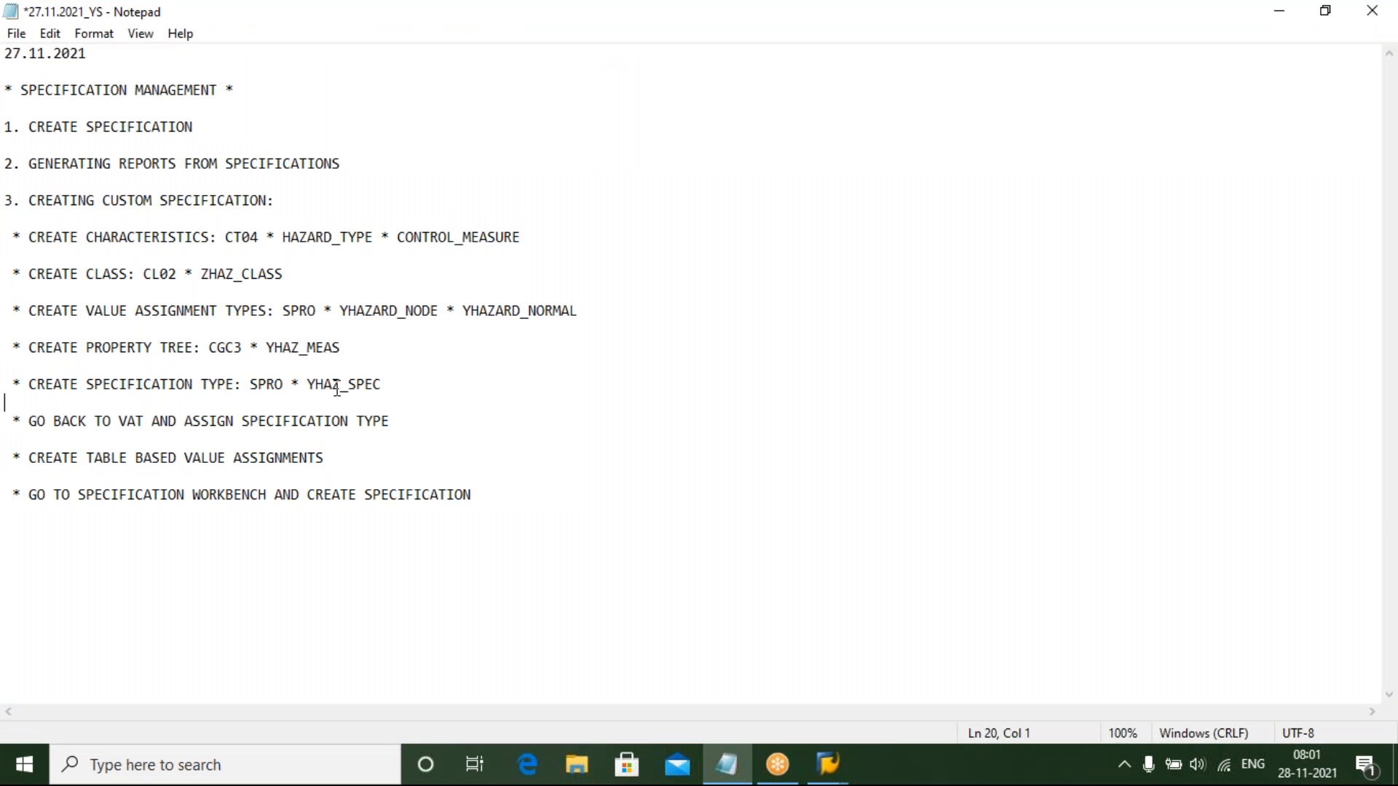
{"action": "left_click", "coordinate": [15, 237]}
{"action": "left_click_drag", "start_coordinate": [49, 242], "coordinate": [499, 495]}
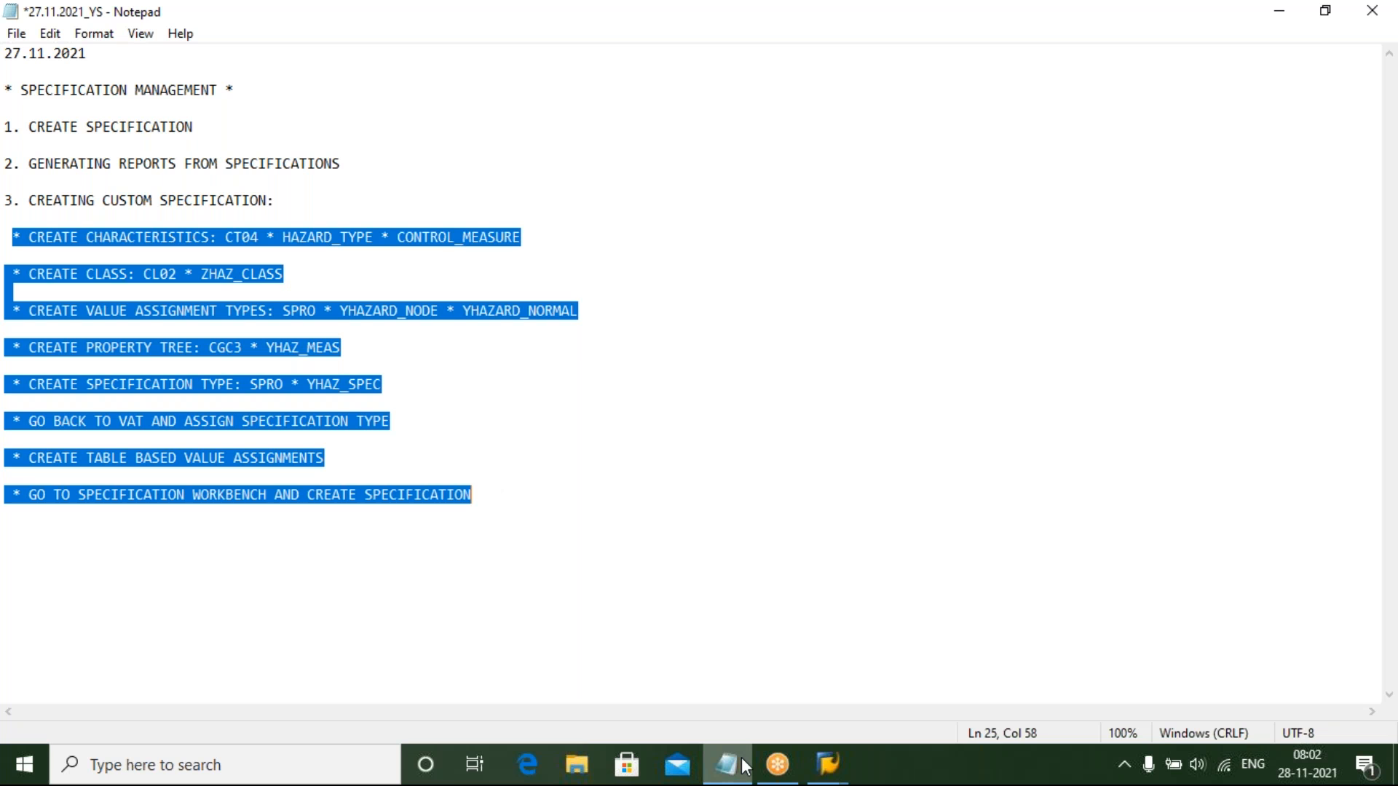
{"action": "mouse_move", "coordinate": [744, 766]}
{"action": "mouse_move", "coordinate": [828, 764]}
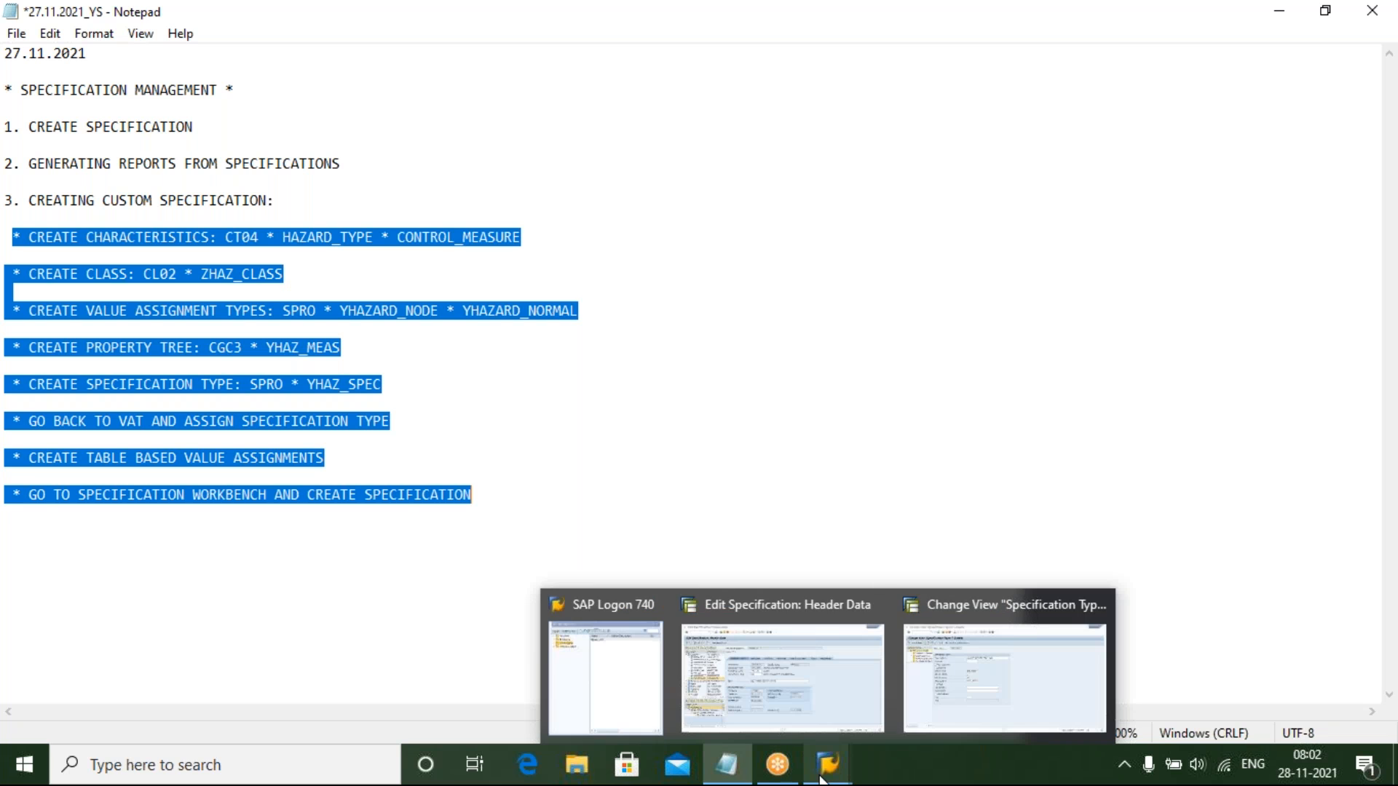
{"action": "left_click", "coordinate": [810, 679]}
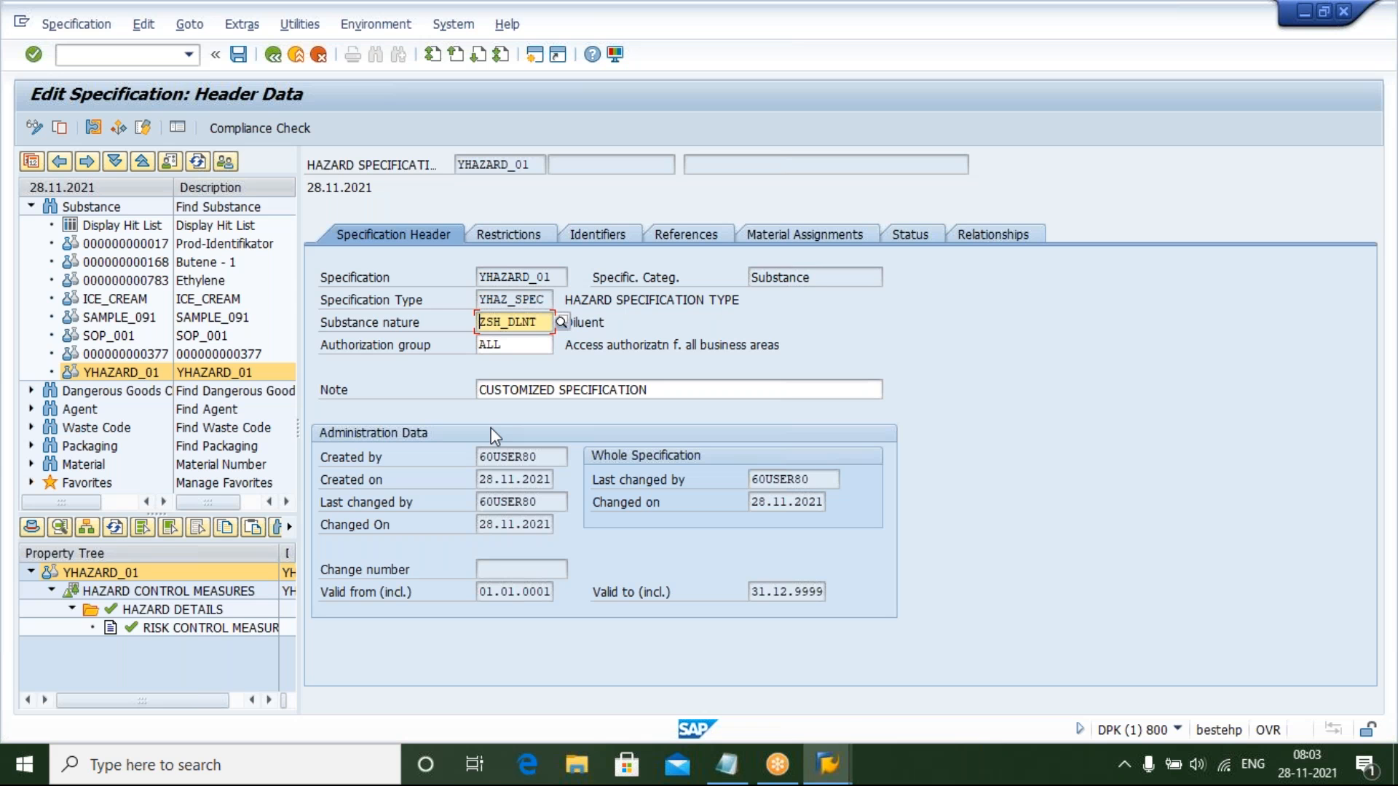
{"action": "left_click", "coordinate": [728, 764]}
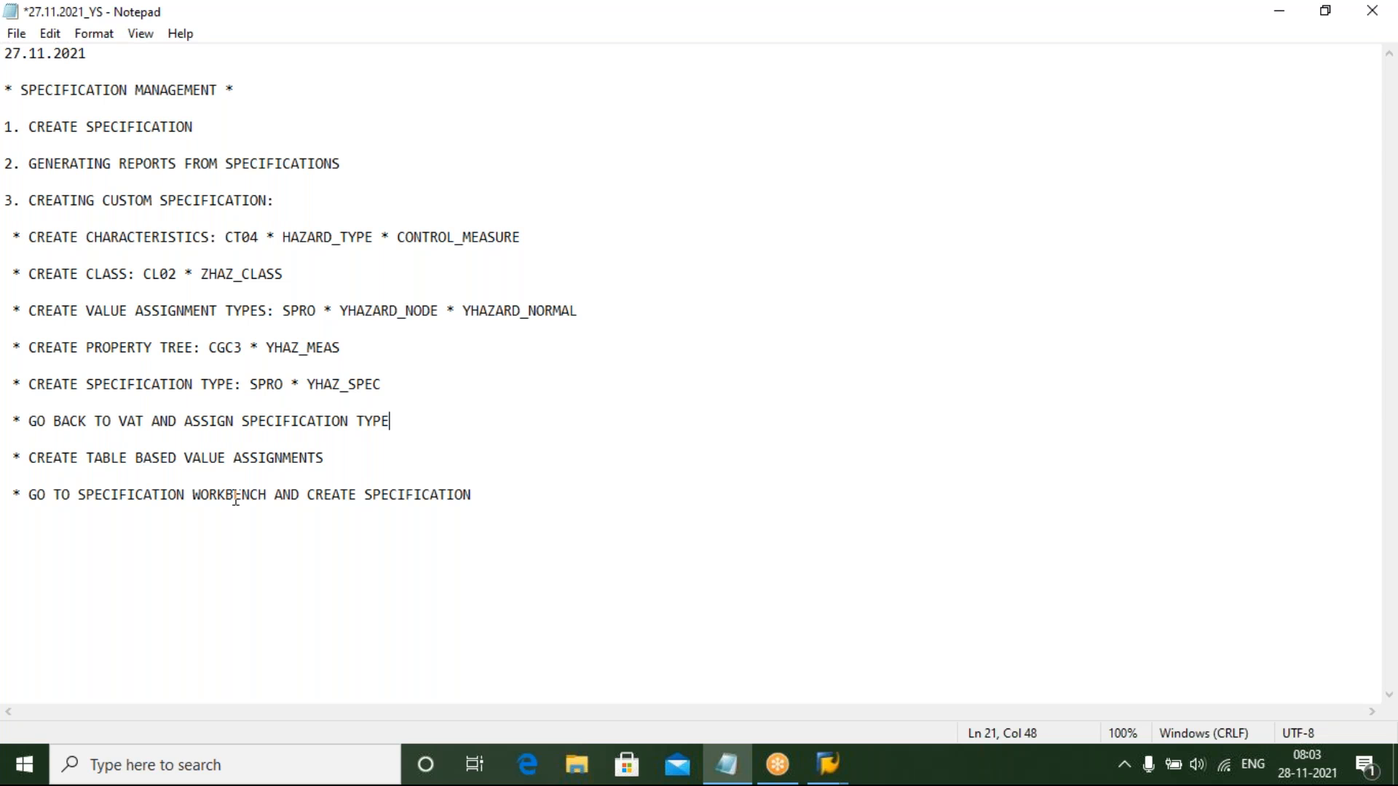
Highlight the characteristic, class, value assignment type, property tree and specification type names in the notes
{"action": "left_click", "coordinate": [281, 237]}
{"action": "left_click_drag", "start_coordinate": [322, 238], "coordinate": [524, 241]}
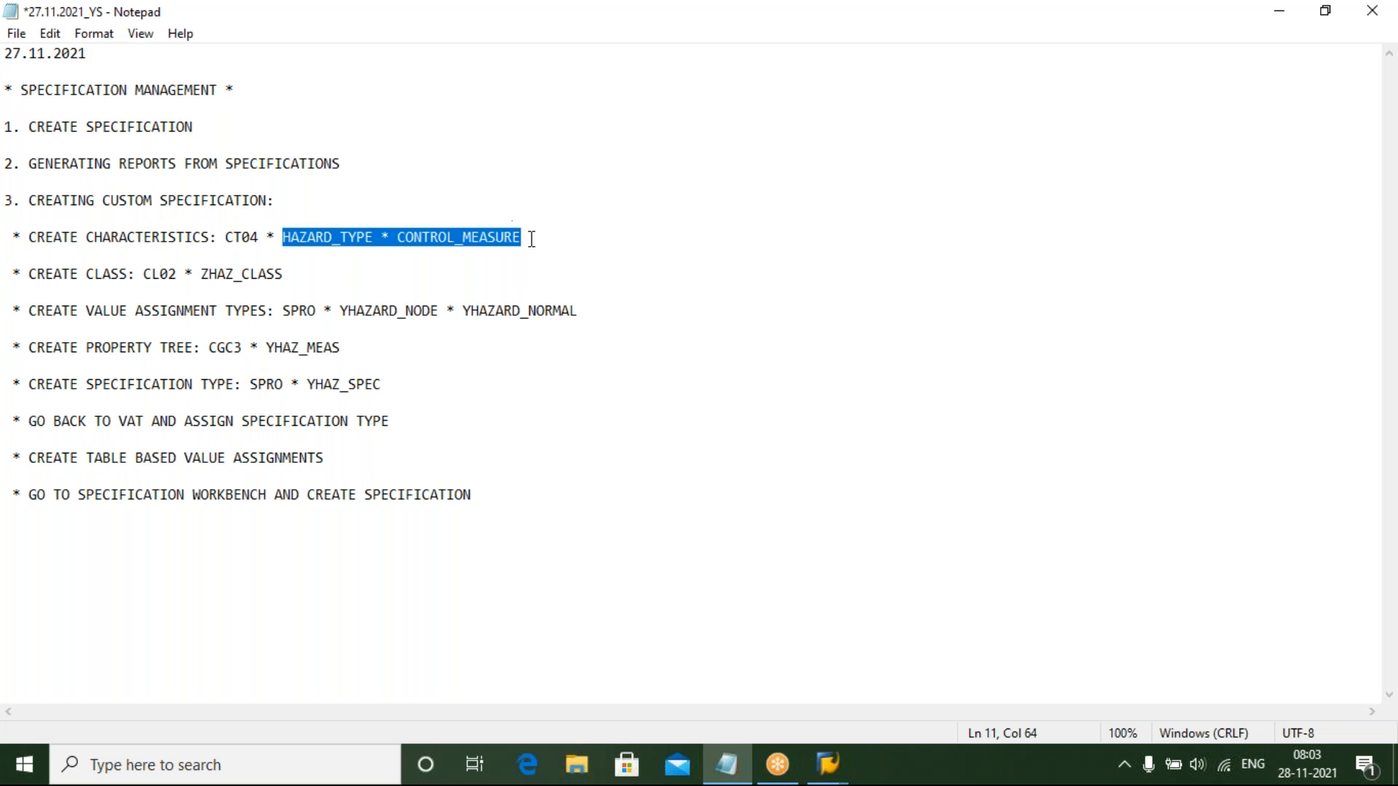
{"action": "left_click", "coordinate": [531, 239]}
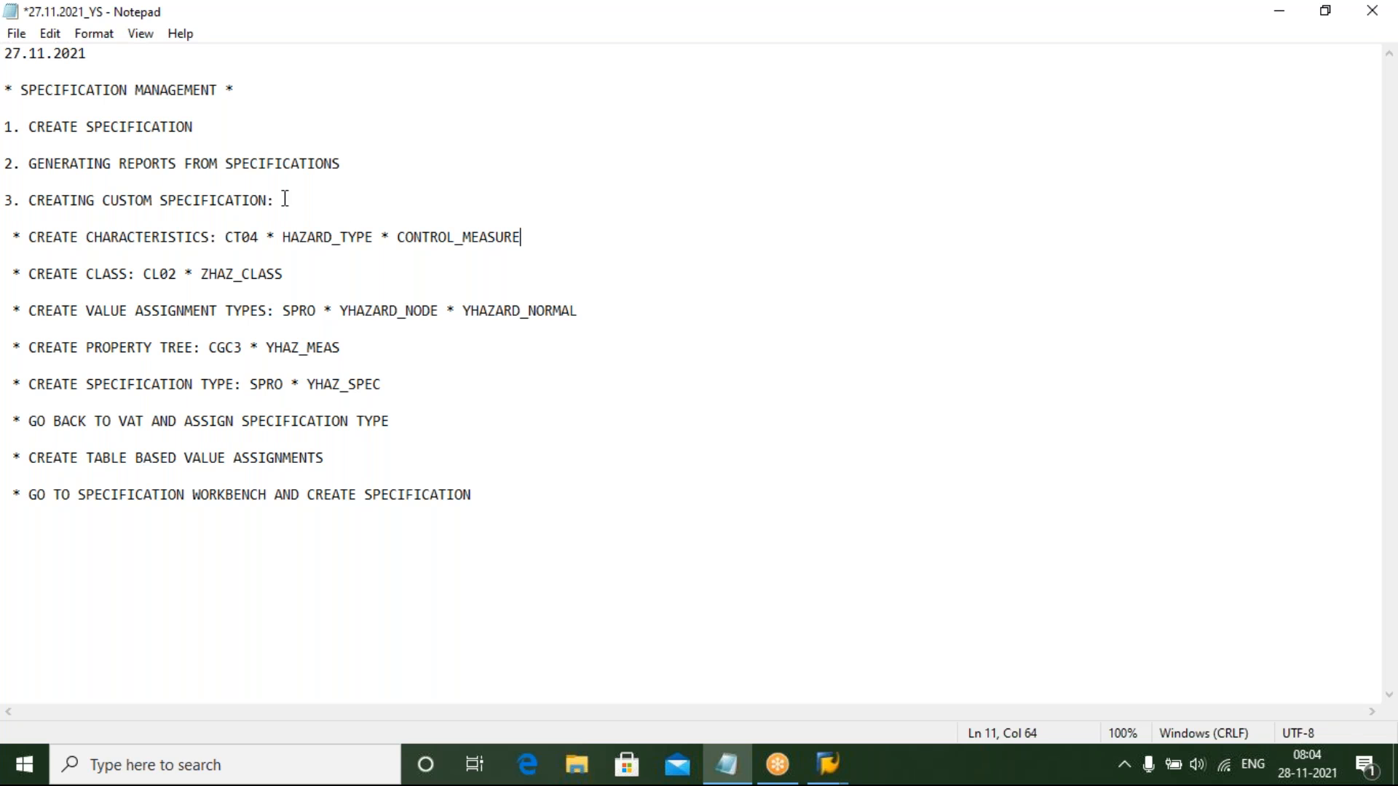
{"action": "left_click", "coordinate": [375, 241]}
{"action": "left_click", "coordinate": [291, 275]}
{"action": "left_click", "coordinate": [473, 502]}
{"action": "left_click", "coordinate": [373, 237]}
{"action": "left_click_drag", "start_coordinate": [284, 238], "coordinate": [533, 242]}
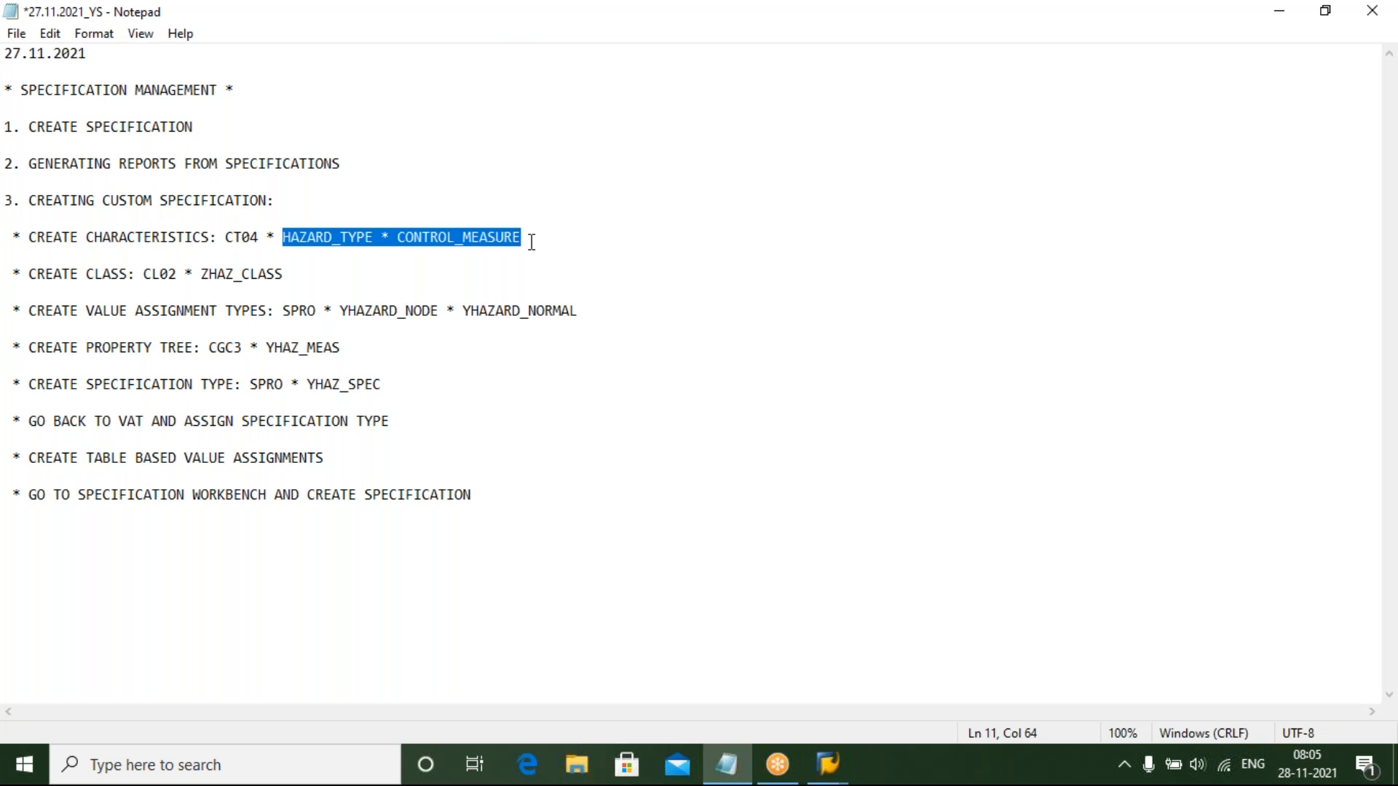
{"action": "left_click_drag", "start_coordinate": [202, 275], "coordinate": [304, 275]}
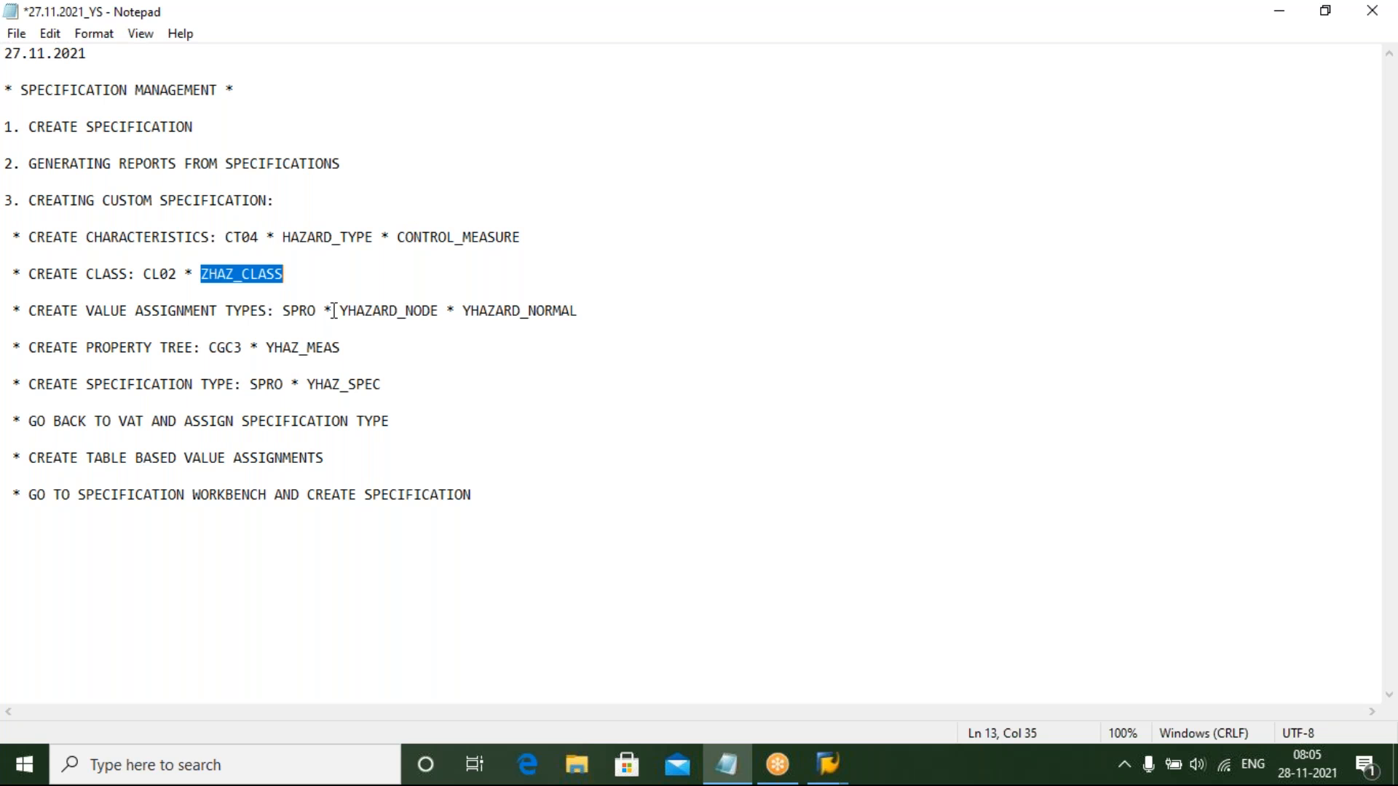
{"action": "left_click_drag", "start_coordinate": [338, 312], "coordinate": [597, 322]}
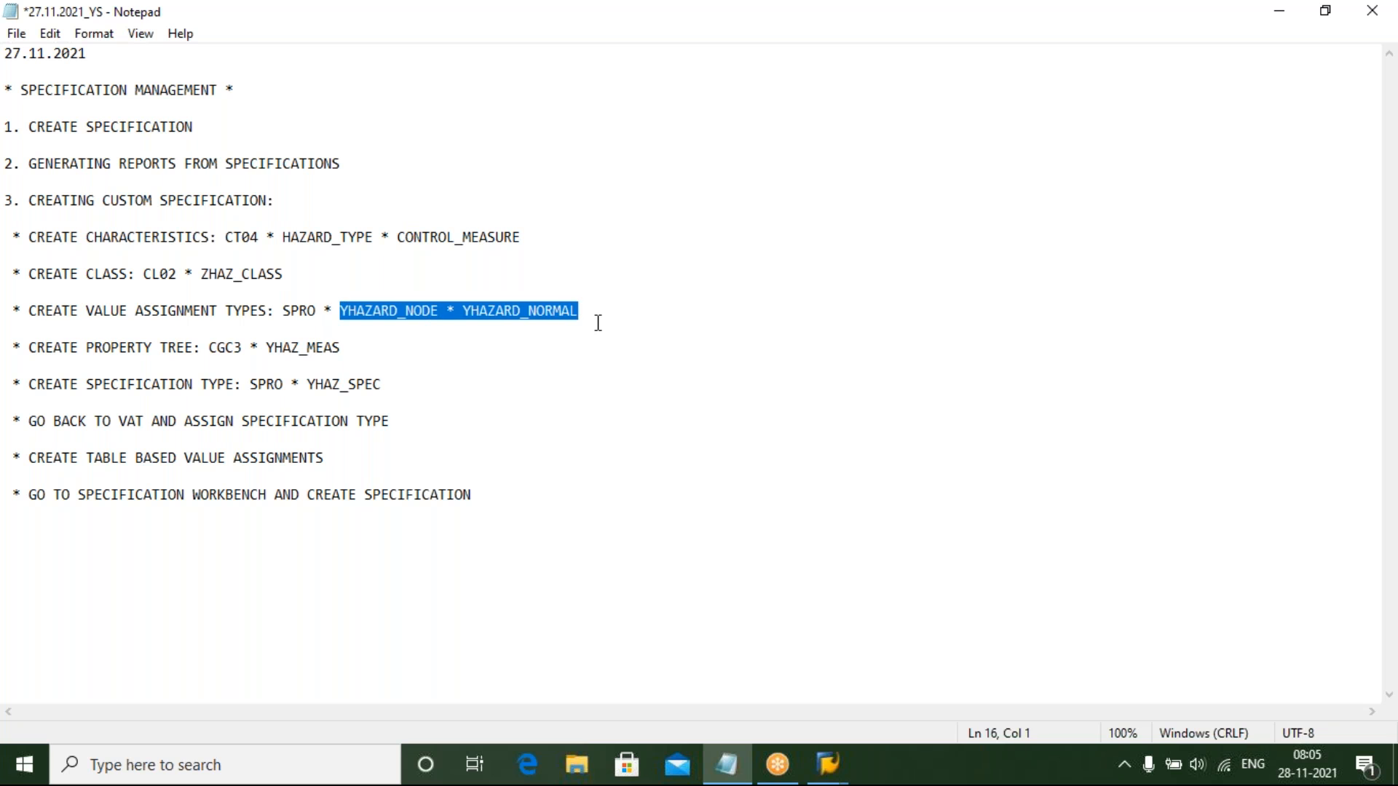
{"action": "left_click", "coordinate": [284, 345]}
{"action": "left_click", "coordinate": [334, 384]}
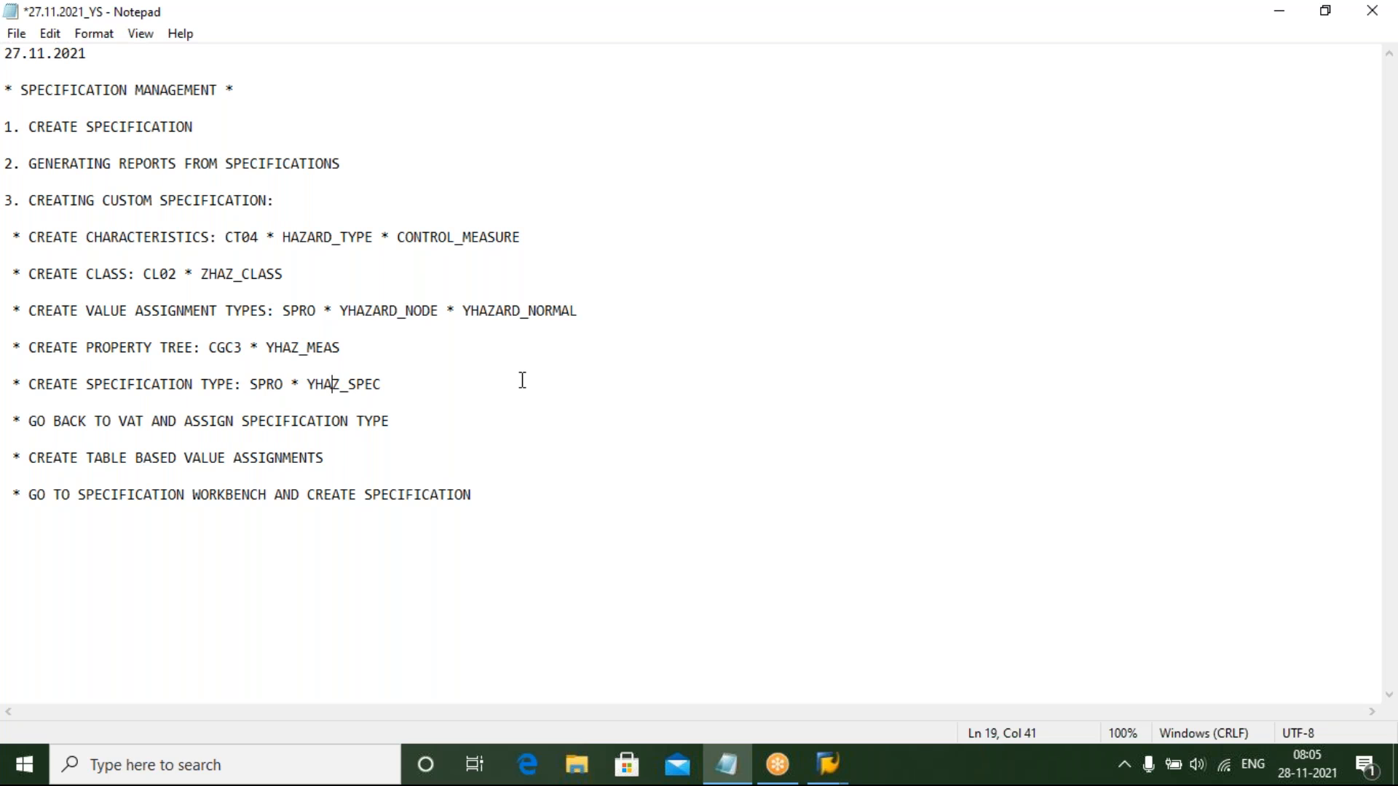
{"action": "left_click", "coordinate": [427, 406]}
Highlight the HAZARD_TYPE and CONTROL_MEASURE characteristic names in the notes again
{"action": "left_click", "coordinate": [279, 243]}
{"action": "left_click_drag", "start_coordinate": [280, 243], "coordinate": [374, 239]}
{"action": "left_click", "coordinate": [398, 239]}
{"action": "left_click", "coordinate": [520, 238], "text": "shift"}
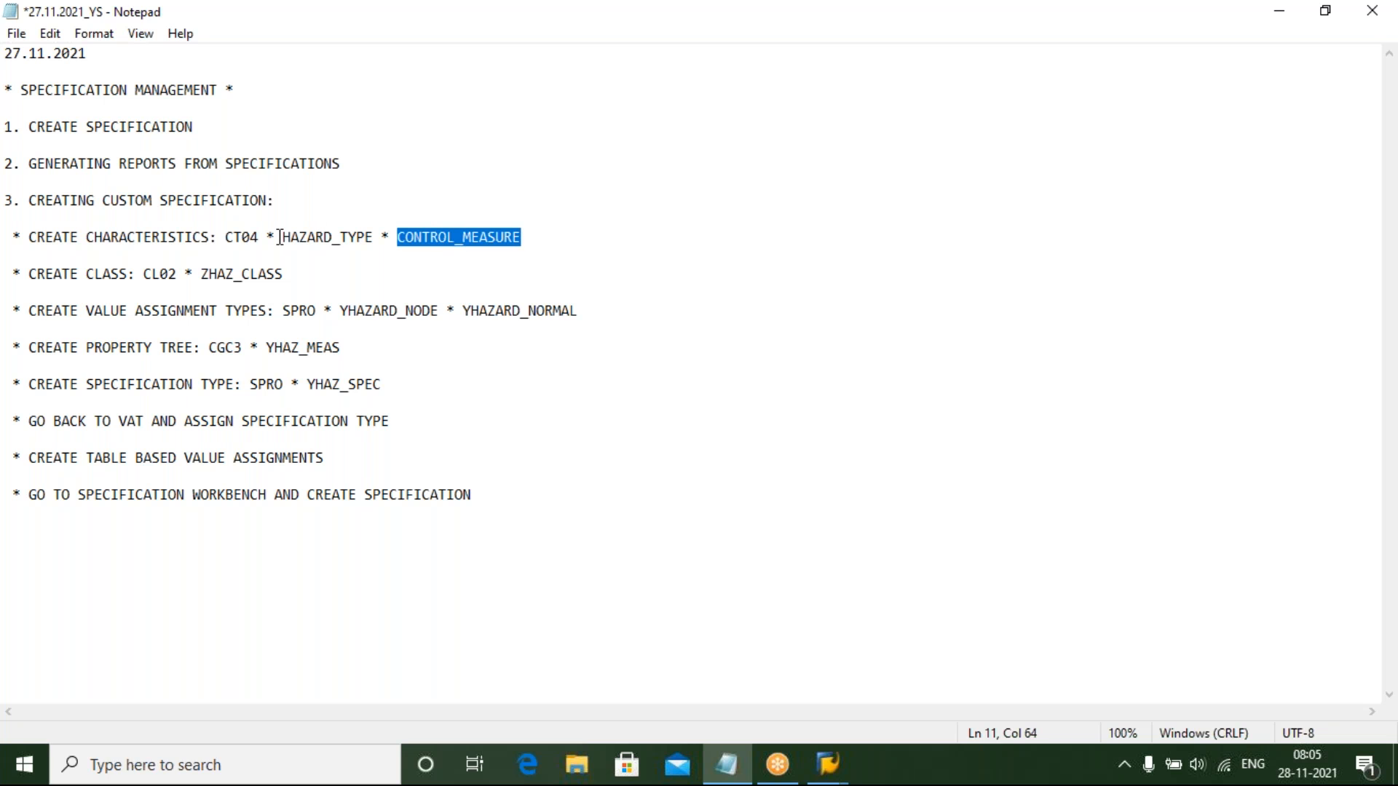
{"action": "left_click_drag", "start_coordinate": [284, 240], "coordinate": [372, 245]}
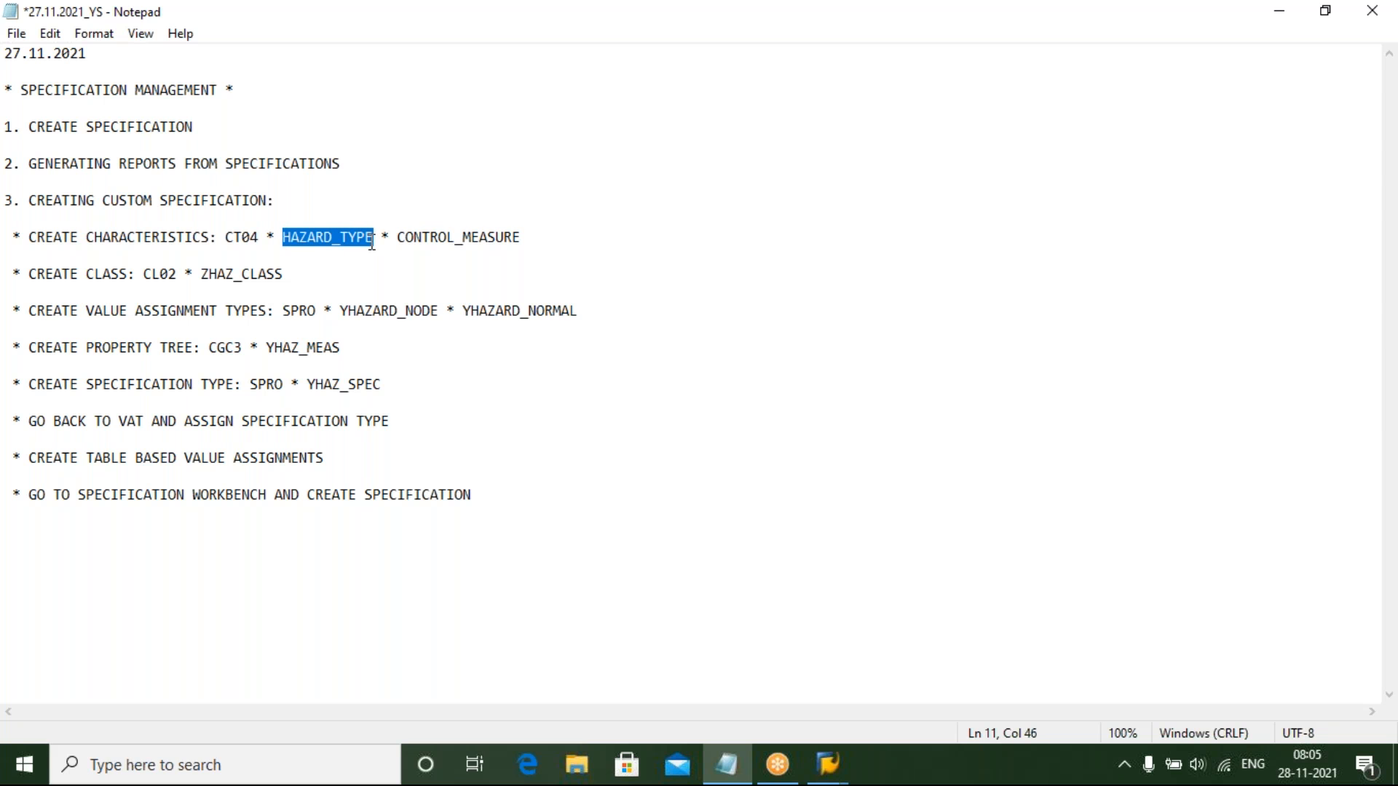
{"action": "left_click_drag", "start_coordinate": [398, 240], "coordinate": [541, 234]}
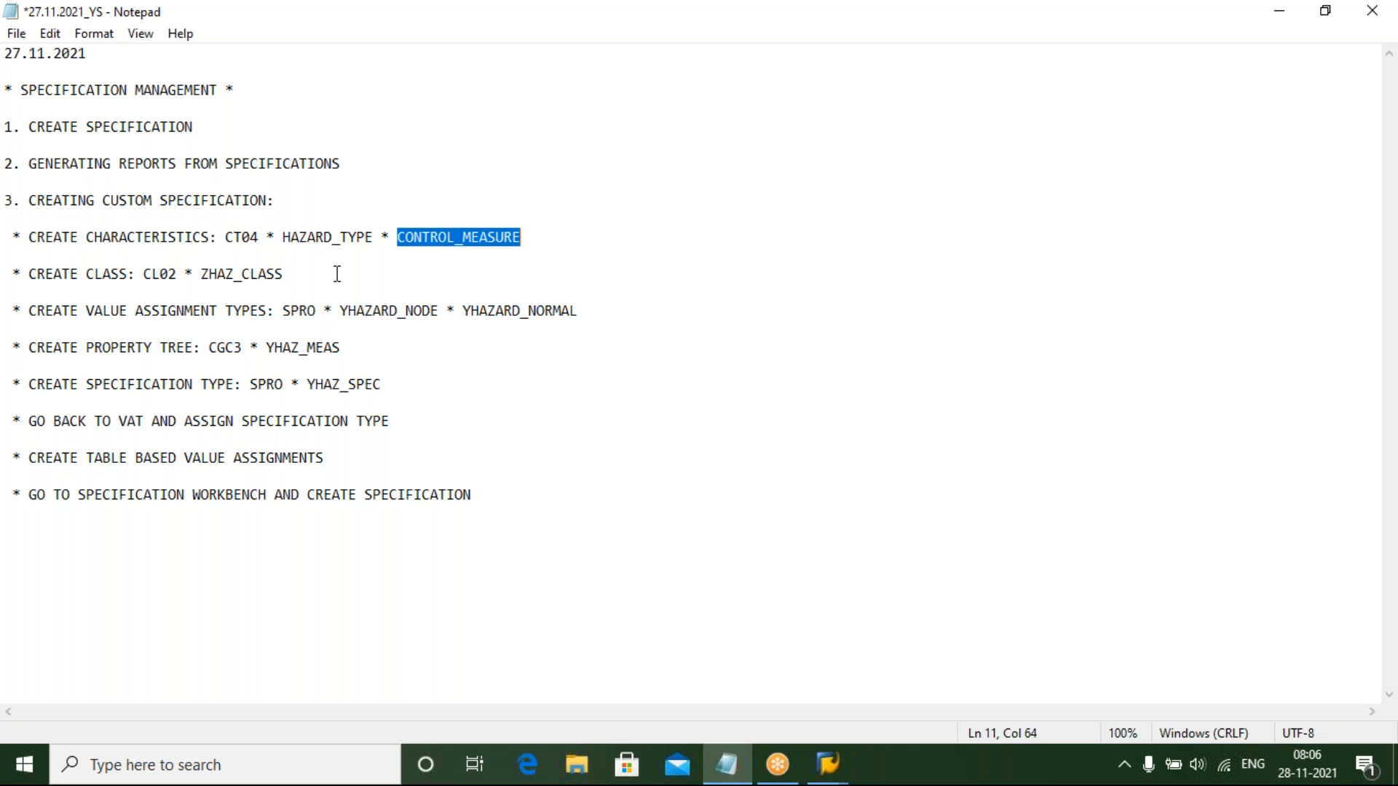
{"action": "left_click", "coordinate": [559, 243]}
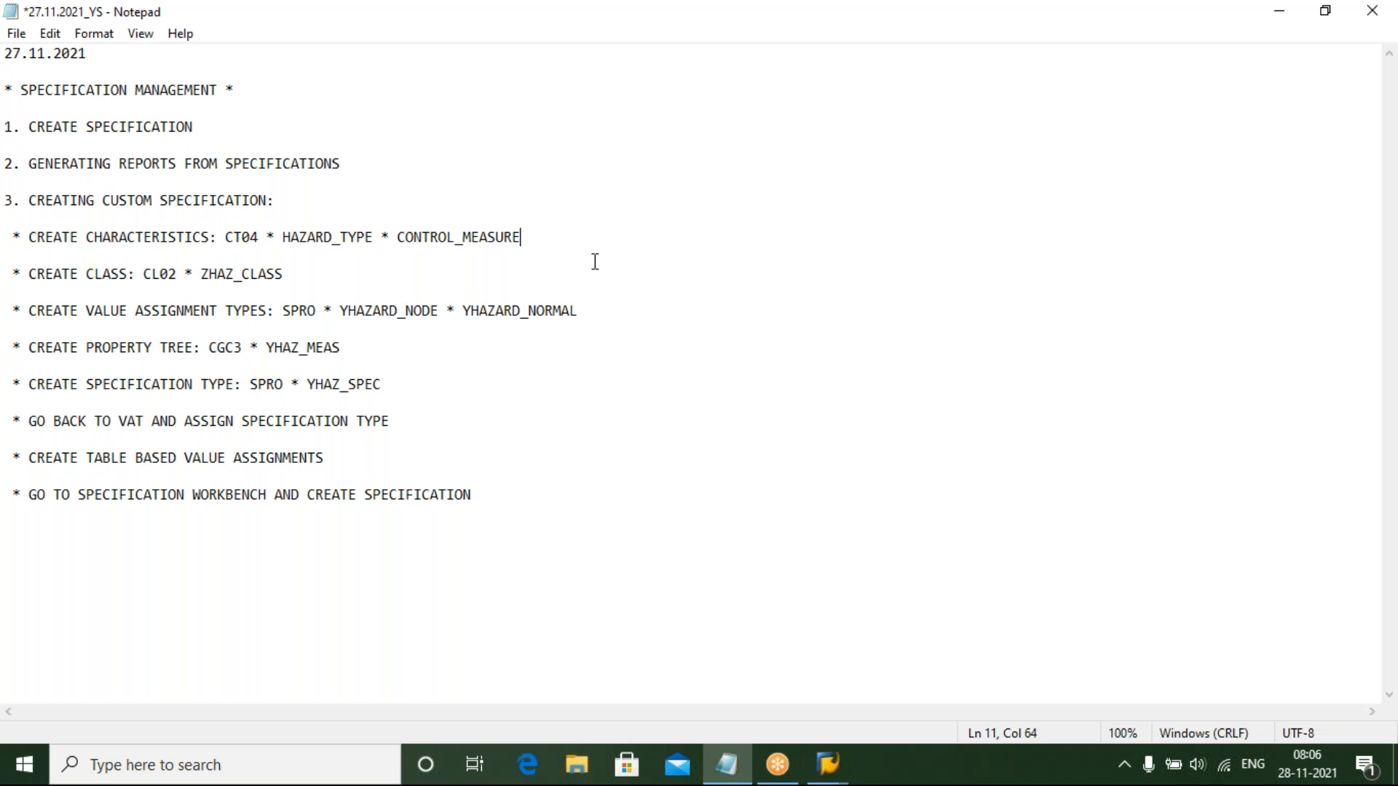
{"action": "left_click", "coordinate": [366, 240]}
{"action": "left_click", "coordinate": [530, 244]}
{"action": "left_click_drag", "start_coordinate": [281, 238], "coordinate": [528, 248]}
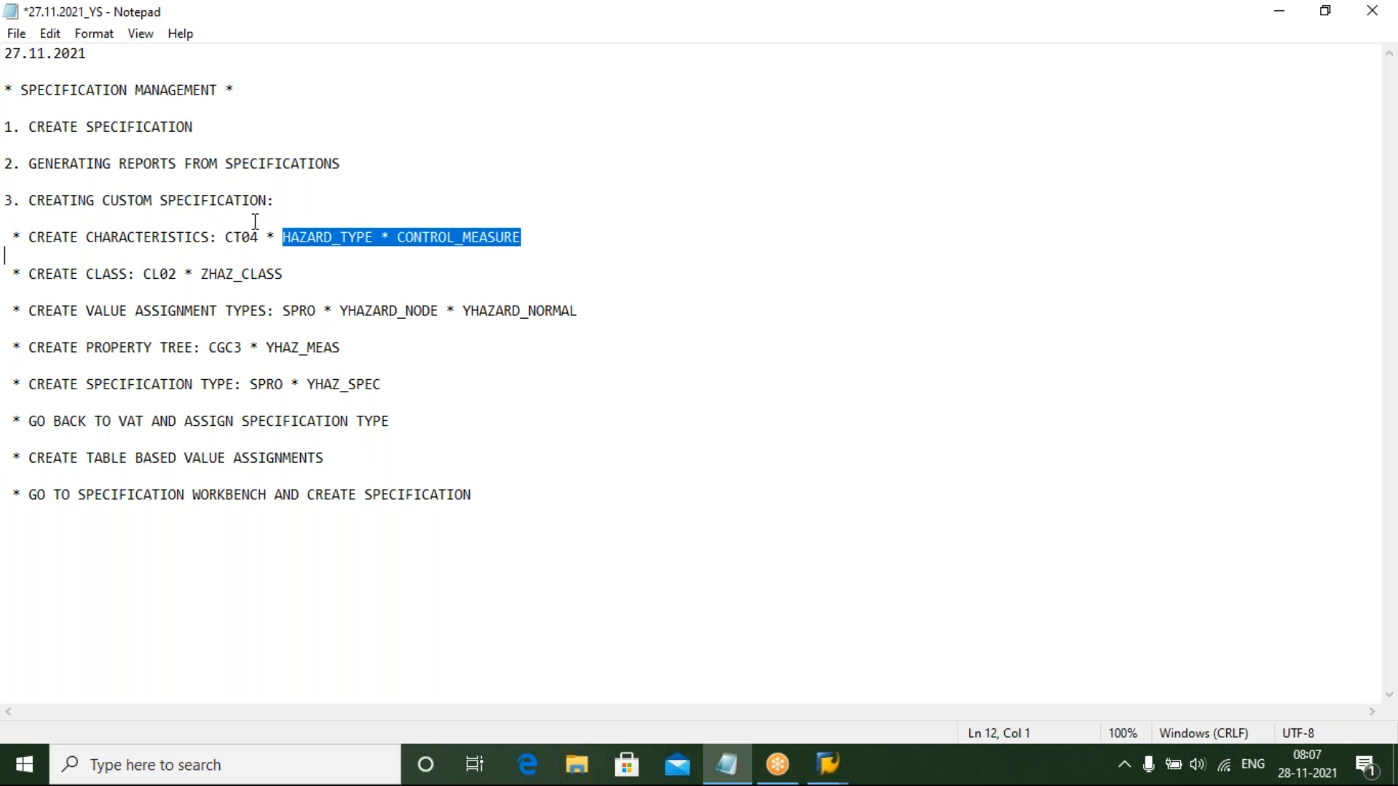
{"action": "left_click_drag", "start_coordinate": [267, 238], "coordinate": [527, 238]}
{"action": "left_click", "coordinate": [367, 234]}
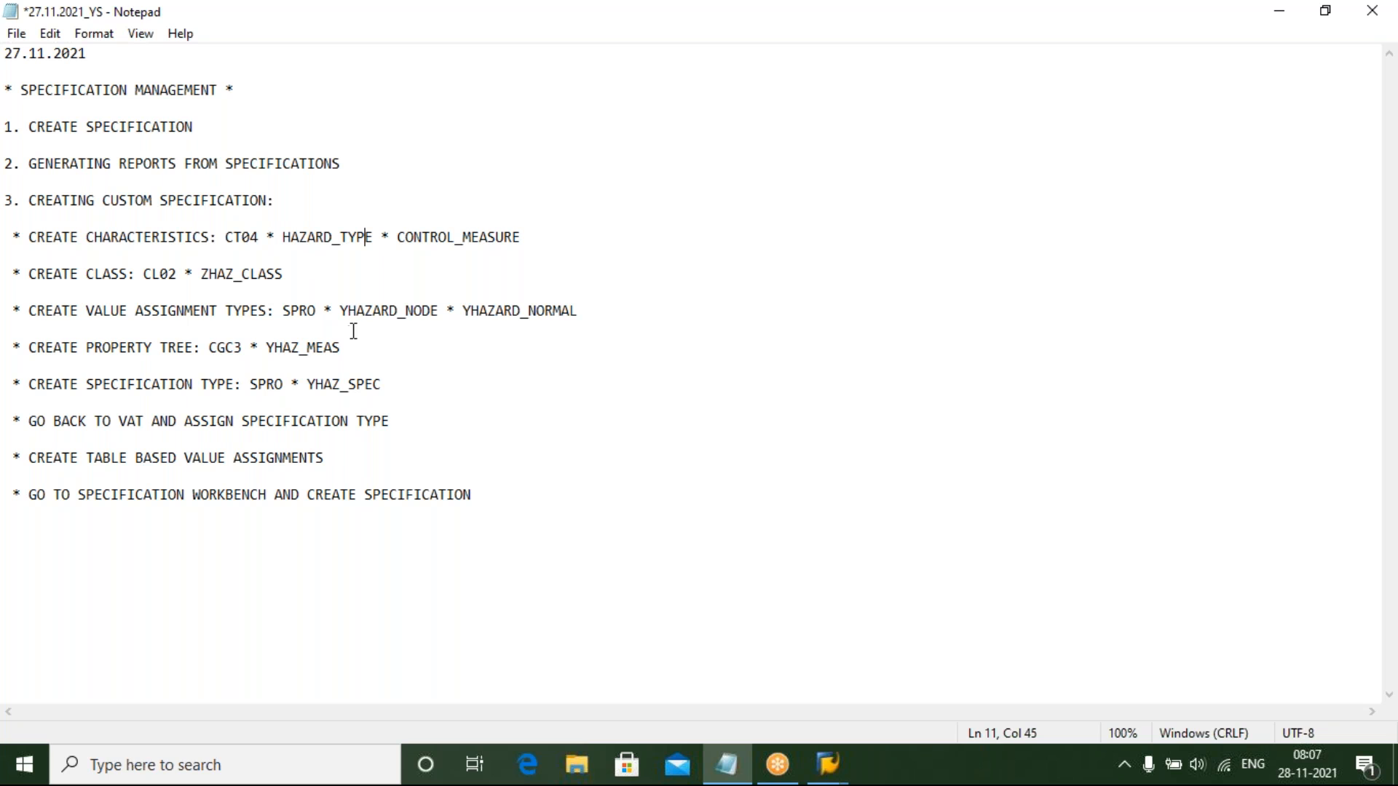
{"action": "left_click", "coordinate": [531, 228]}
{"action": "left_click", "coordinate": [530, 240]}
Switch back to the specification and select the Risk Control Measures node in the property tree
{"action": "mouse_move", "coordinate": [821, 779]}
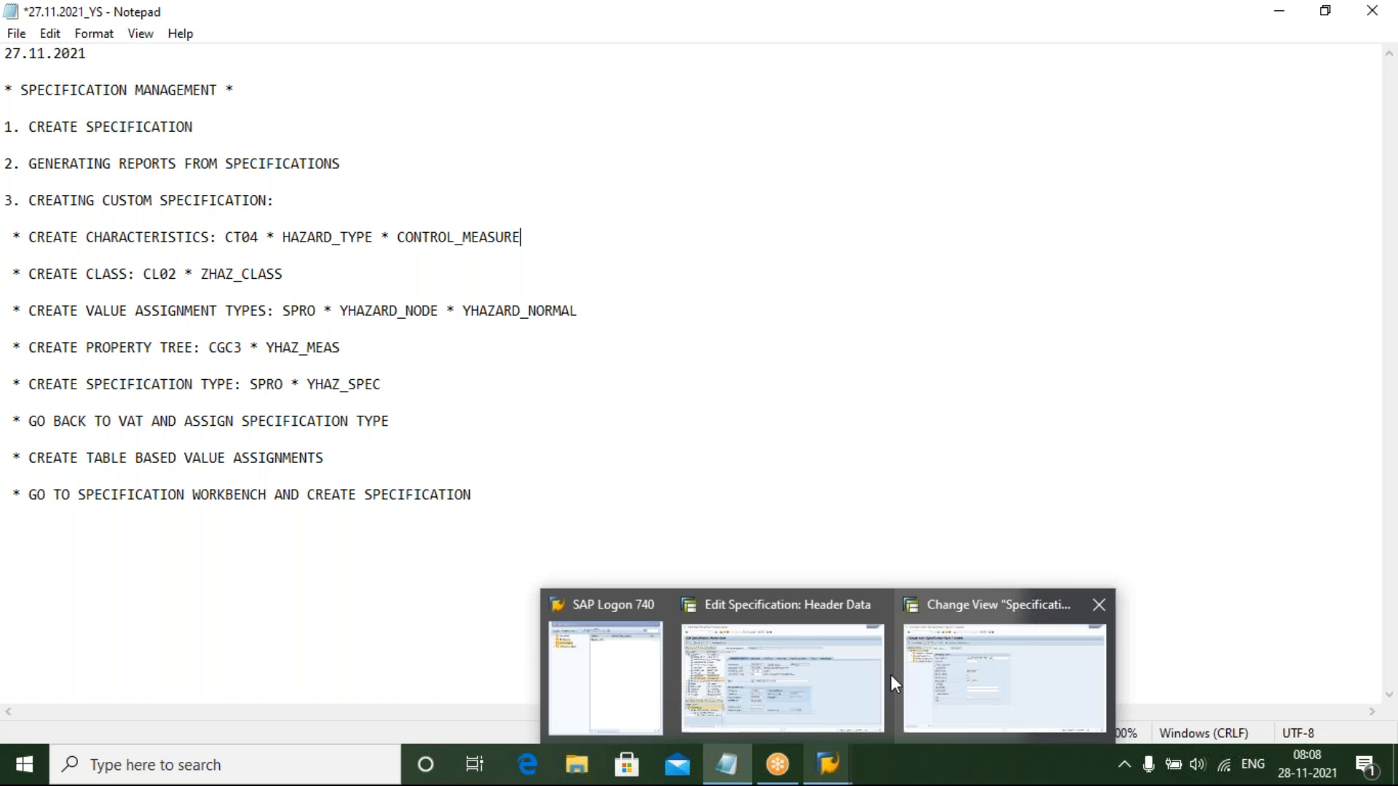
{"action": "left_click", "coordinate": [824, 666]}
{"action": "left_click", "coordinate": [184, 631]}
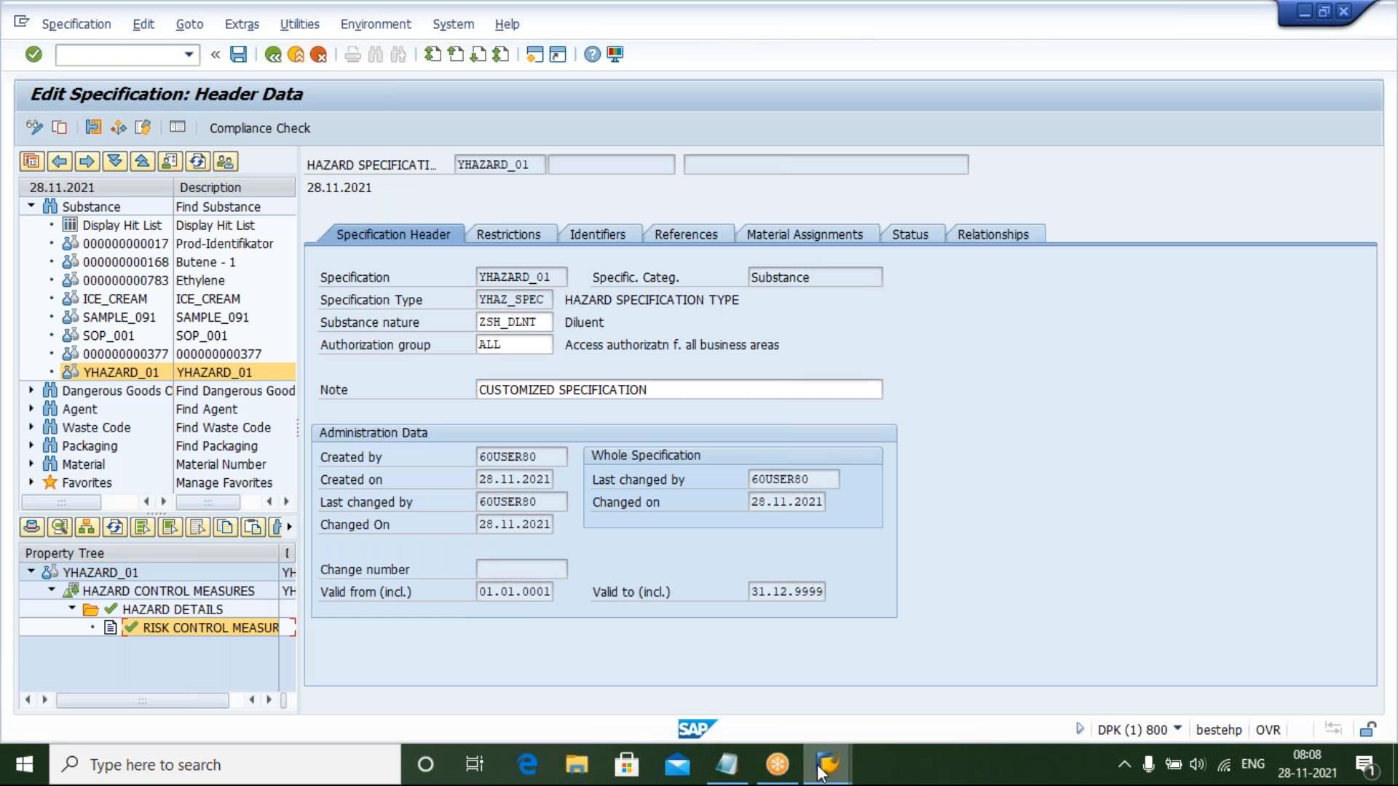
Return to the notes and cancel the connection error message without viewing details
{"action": "left_click", "coordinate": [724, 773]}
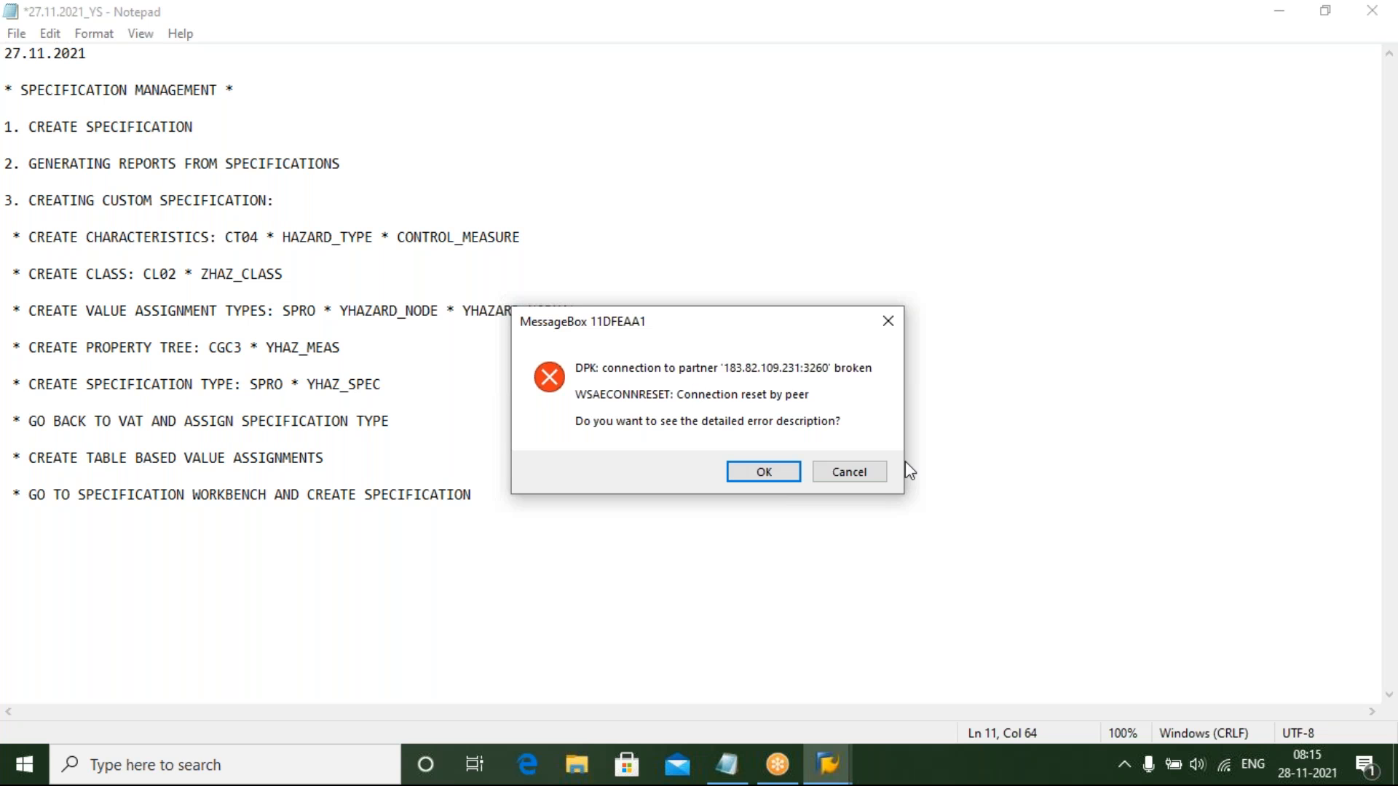
{"action": "left_click", "coordinate": [868, 473]}
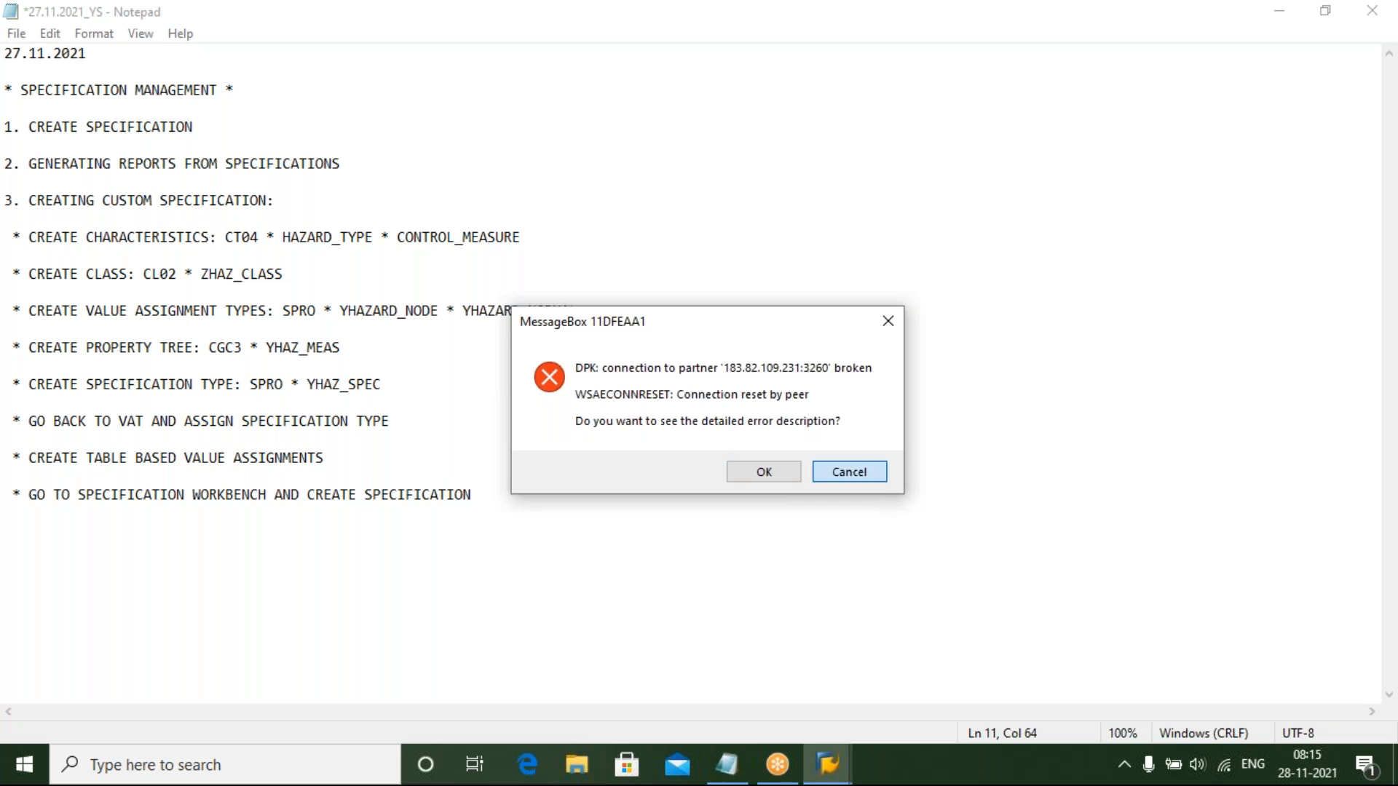